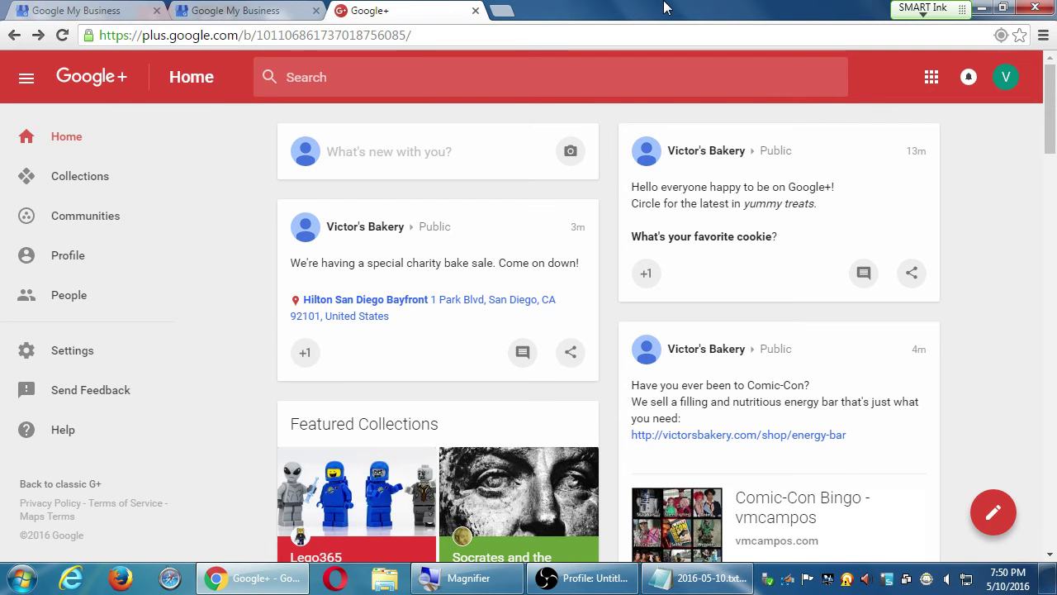
Step: Reload the Google+ home feed, scroll down to the trending posts, then return to 2016-05-10.txt
click(80, 151)
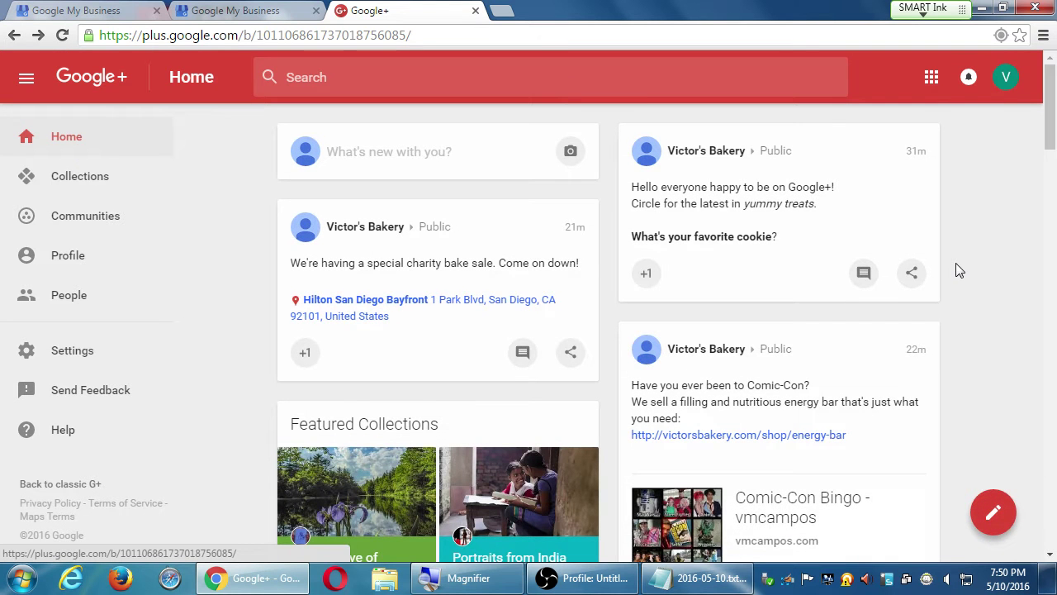
scroll(955, 262, down, 6)
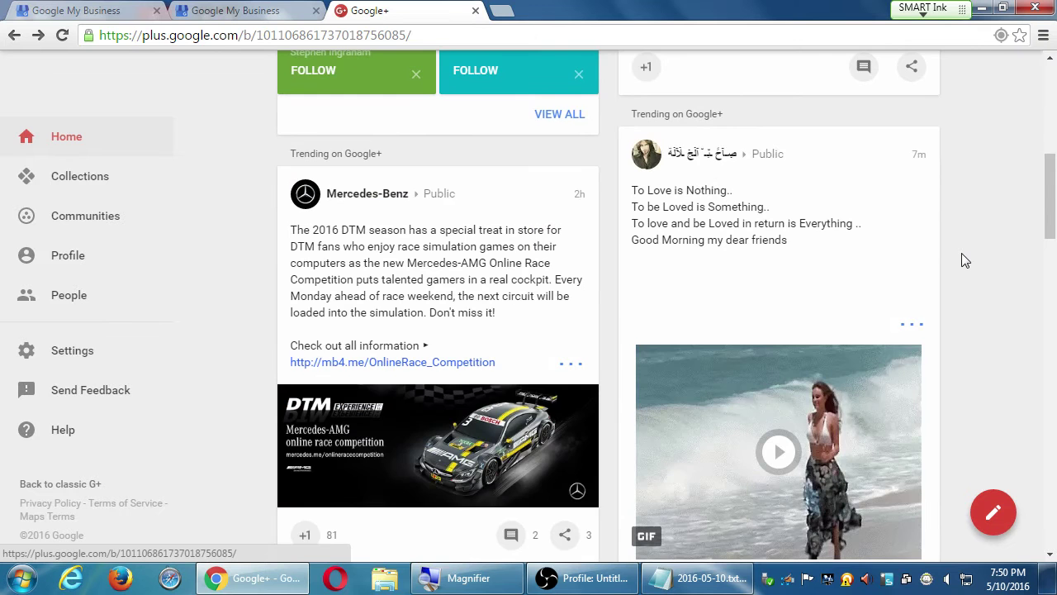
scroll(962, 252, down, 6)
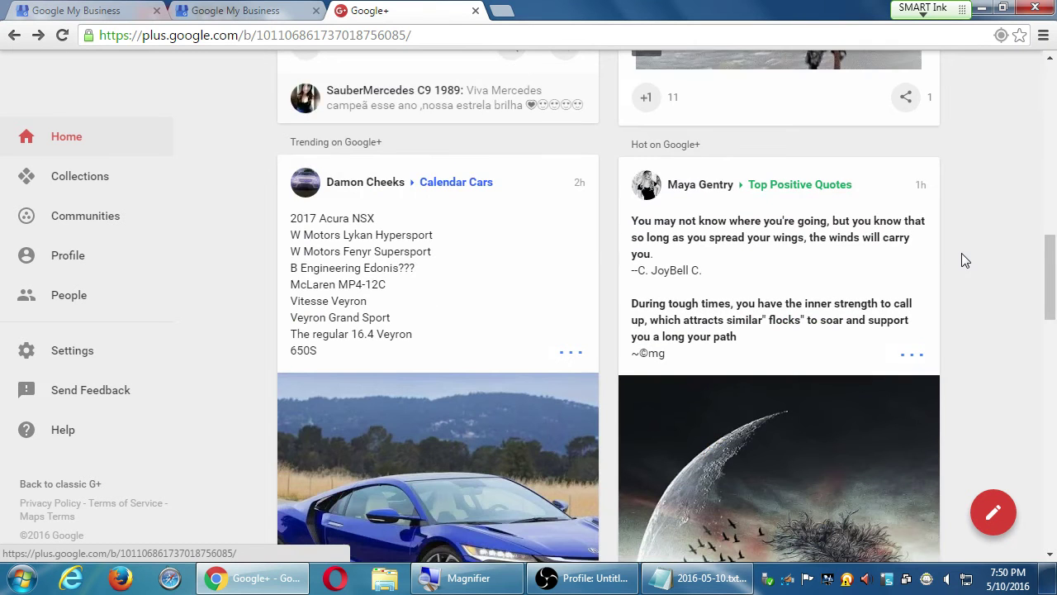
scroll(961, 254, down, 3)
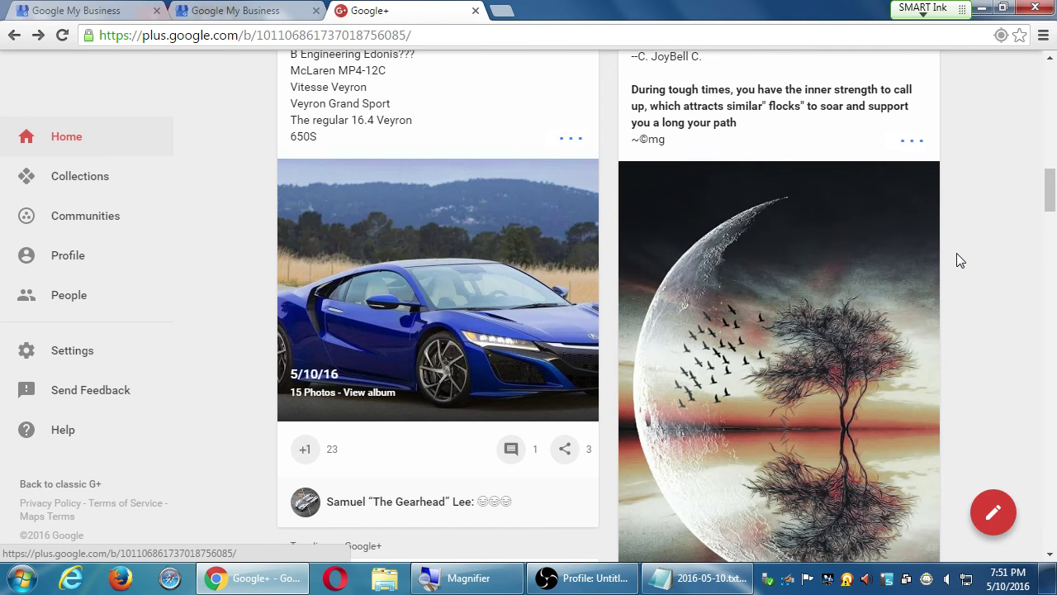
click(706, 584)
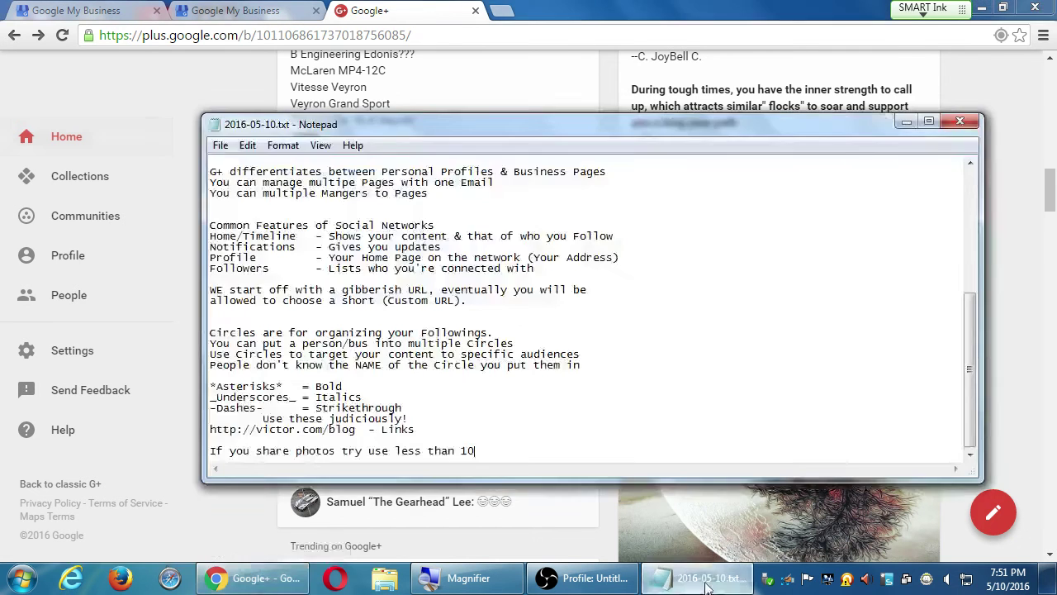
Step: Add the heading 'Common Actions of Social Networks' at the end of the notes
key(super+plus)
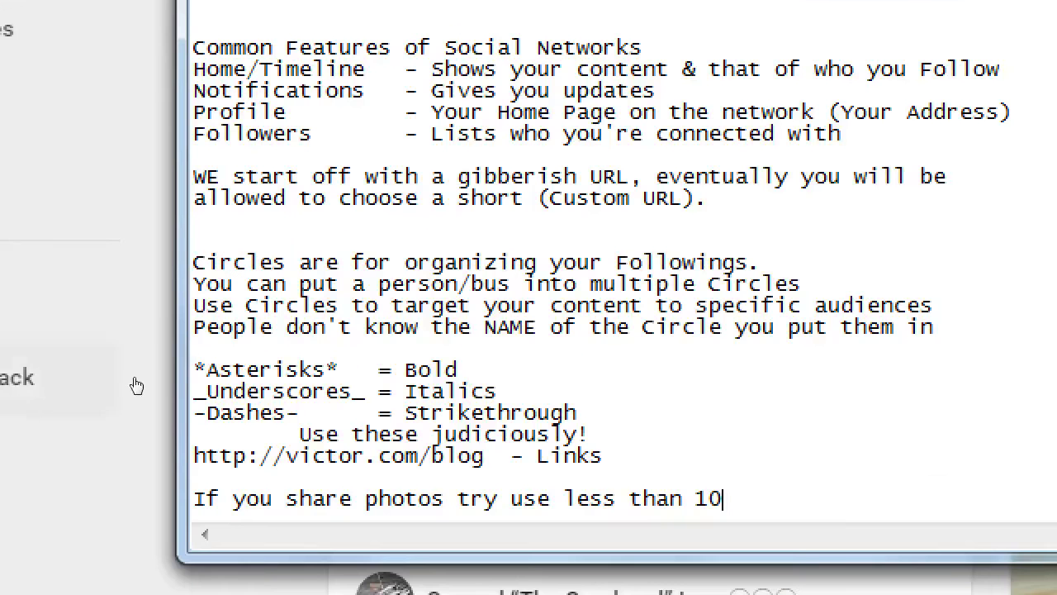
drag(259, 78, 379, 79)
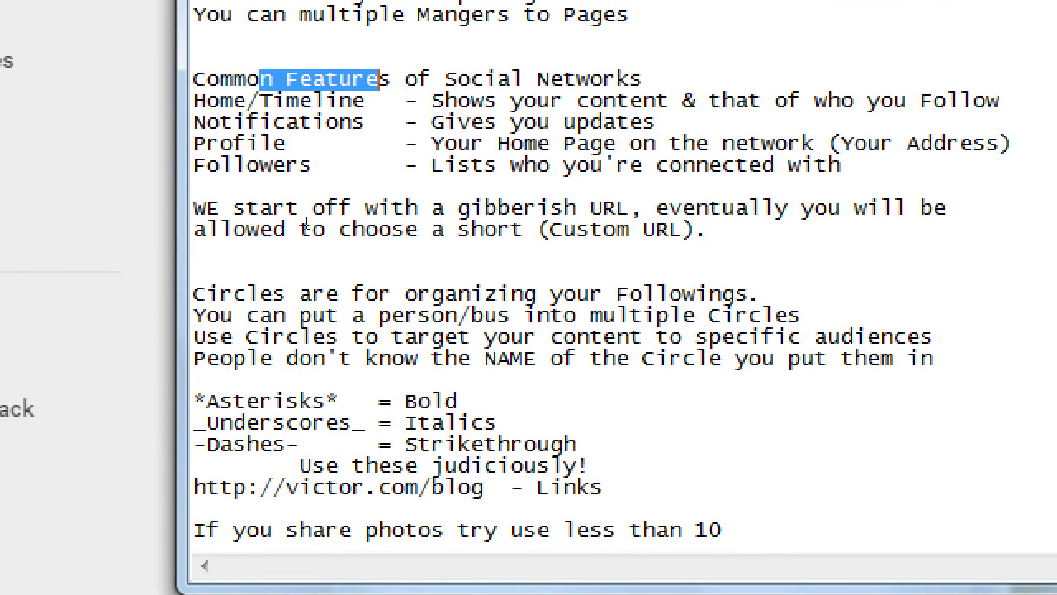
key(ctrl+End)
key(Return)
key(Return)
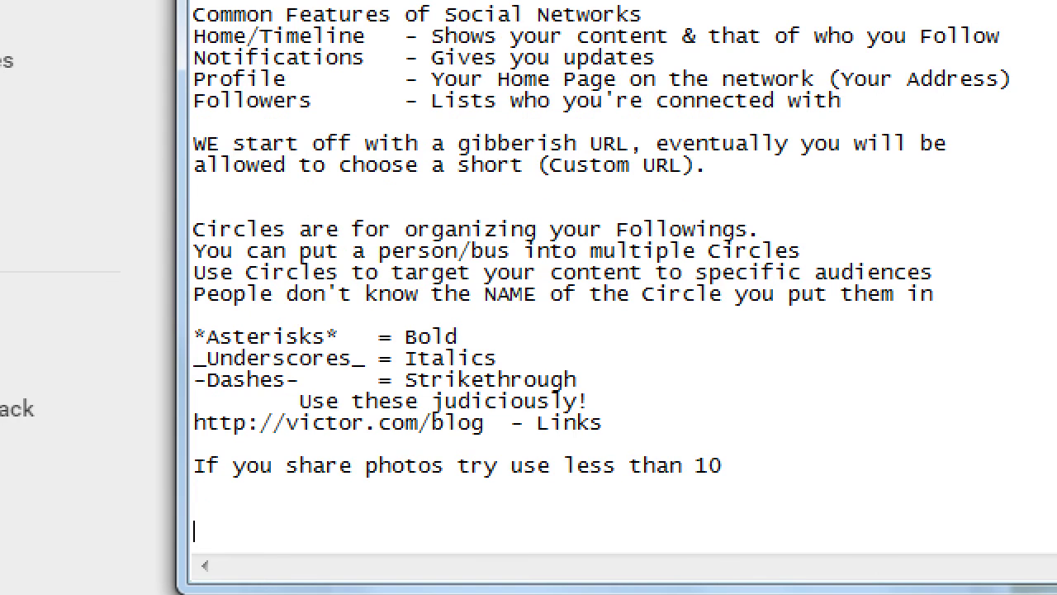
text(Common Ac)
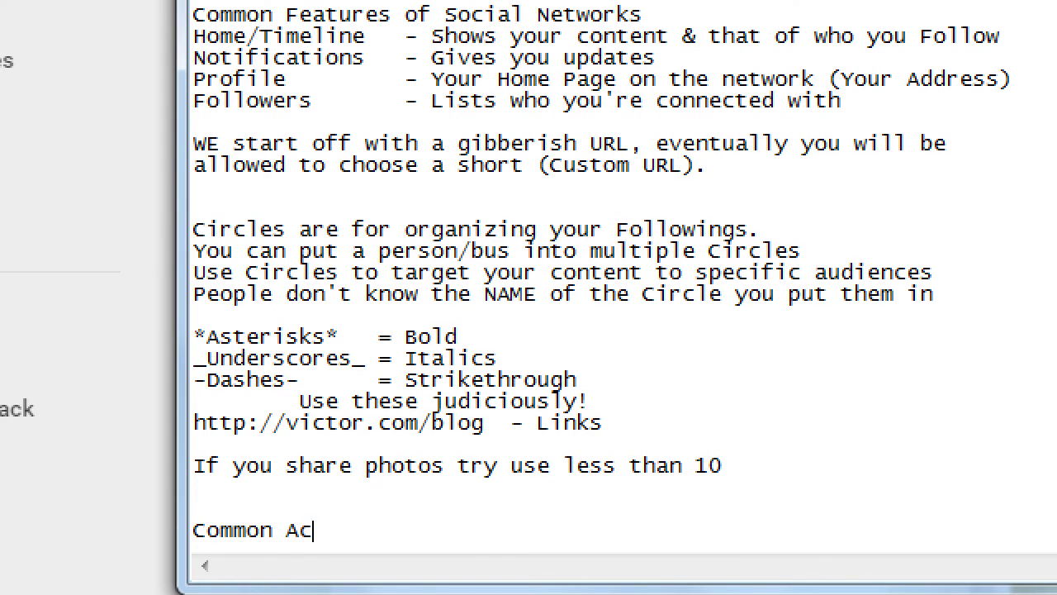
text(tions of Soci)
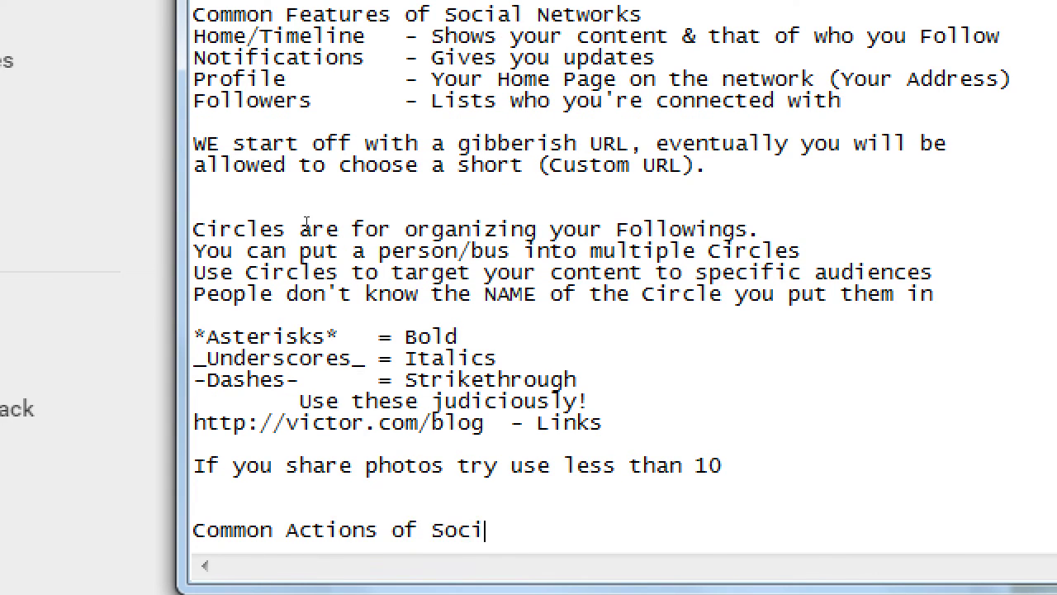
text(al Networks)
key(Return)
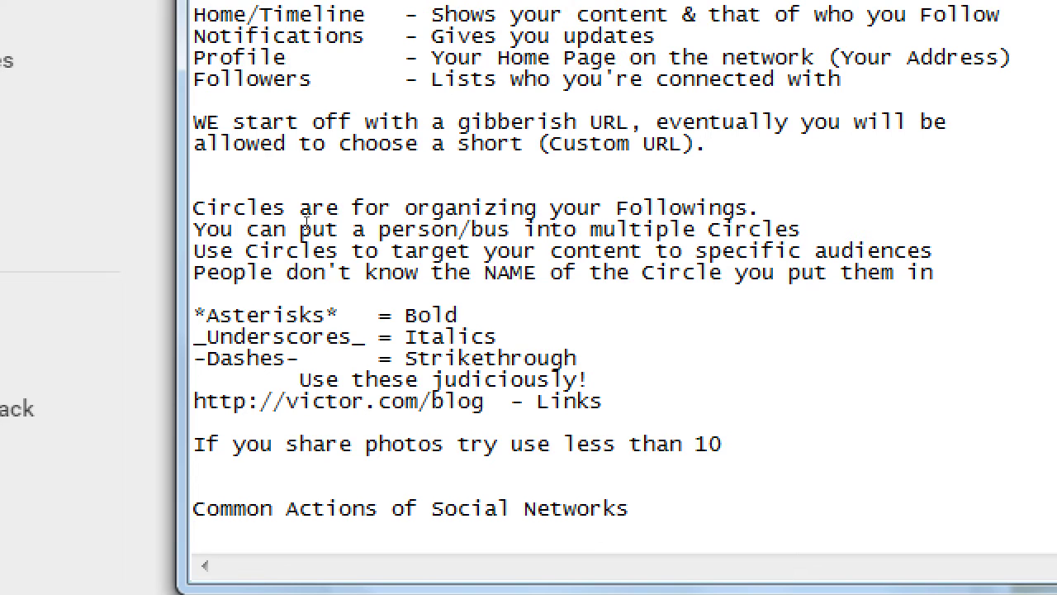
Step: Add the line 'Reply/Comment - The social media dialog' under the heading, fixing the typo
text(Reply/)
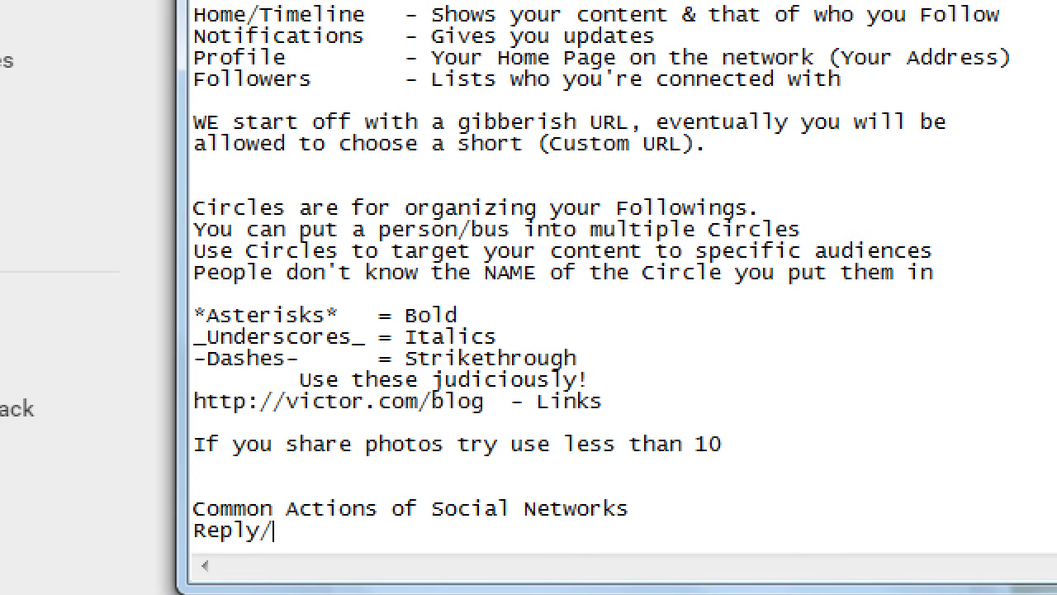
text(Comment)
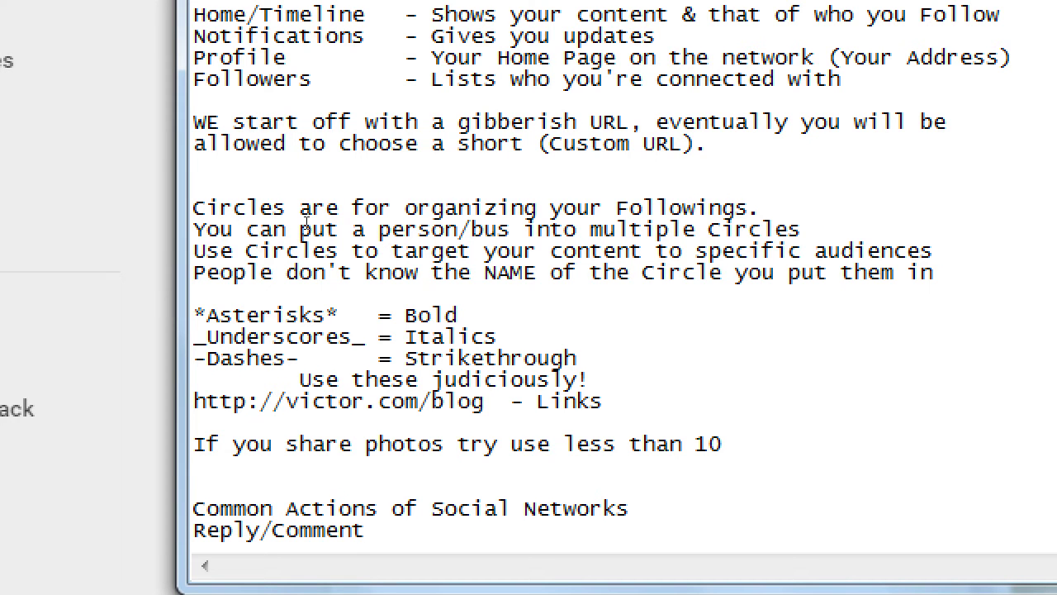
text(- The social media dailog)
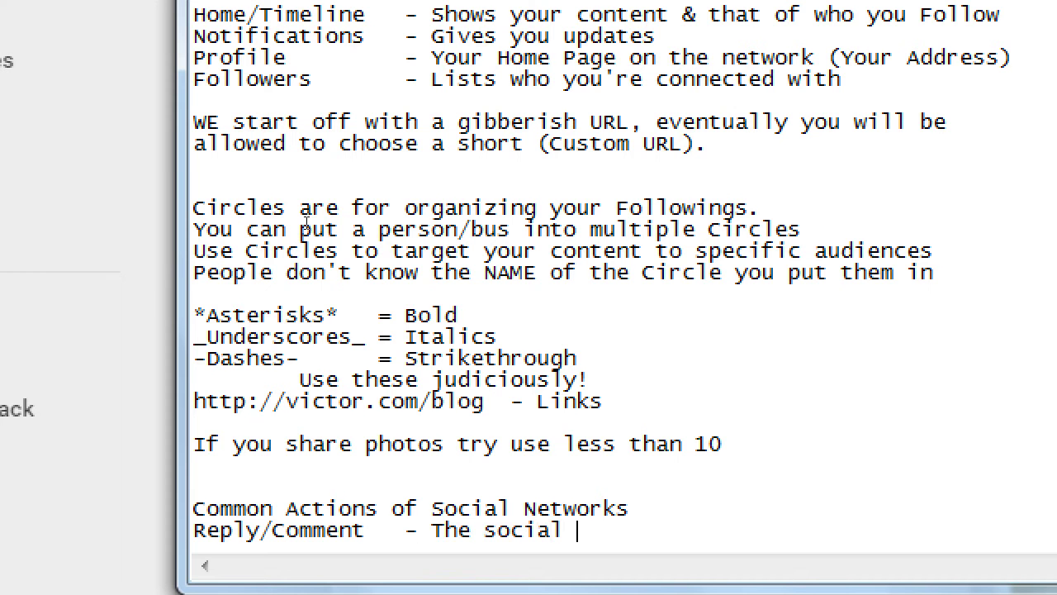
key(BackSpace)
key(BackSpace)
key(BackSpace)
key(BackSpace)
key(BackSpace)
text(ialog)
key(Return)
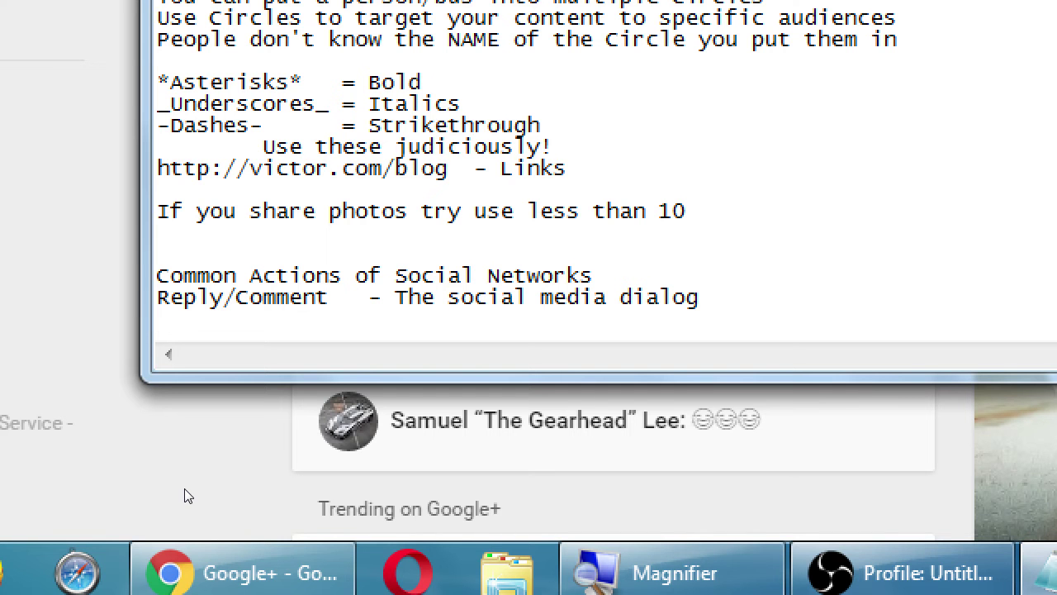
Step: Type 'Like/Favorite/Heart - You enjoyed something' on the new line
text(Like/Favorite/Heart )
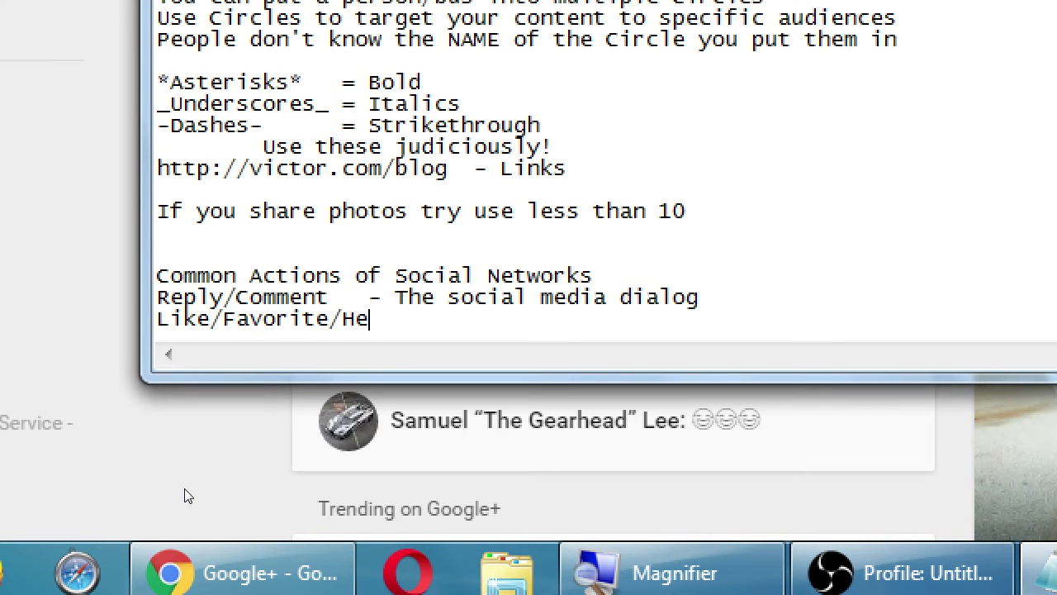
text(- You enjoyed something)
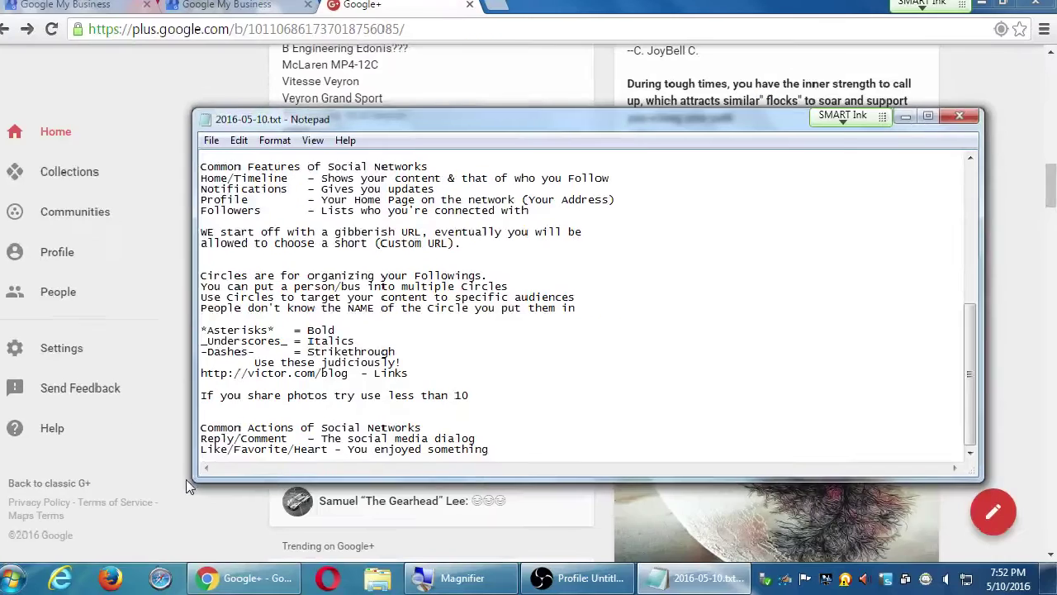
Step: Bring the Google+ feed with the Acura car photo post back in front of Notepad
click(997, 275)
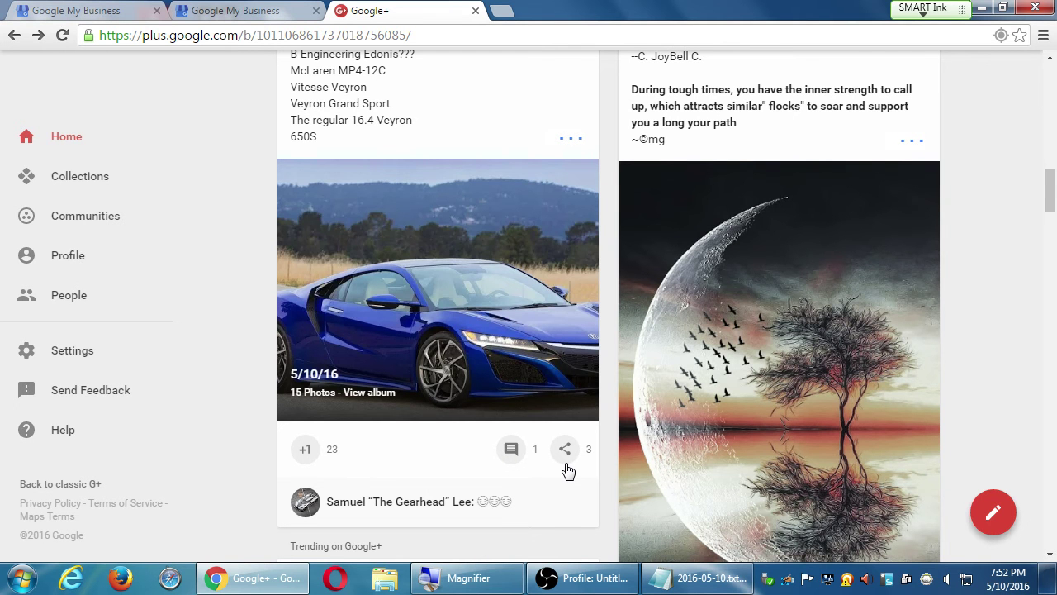
Step: Back in Notepad, add the line 'Share/Reshare/Retweet - Spreading a post to more people', correcting typos
key(alt+Tab)
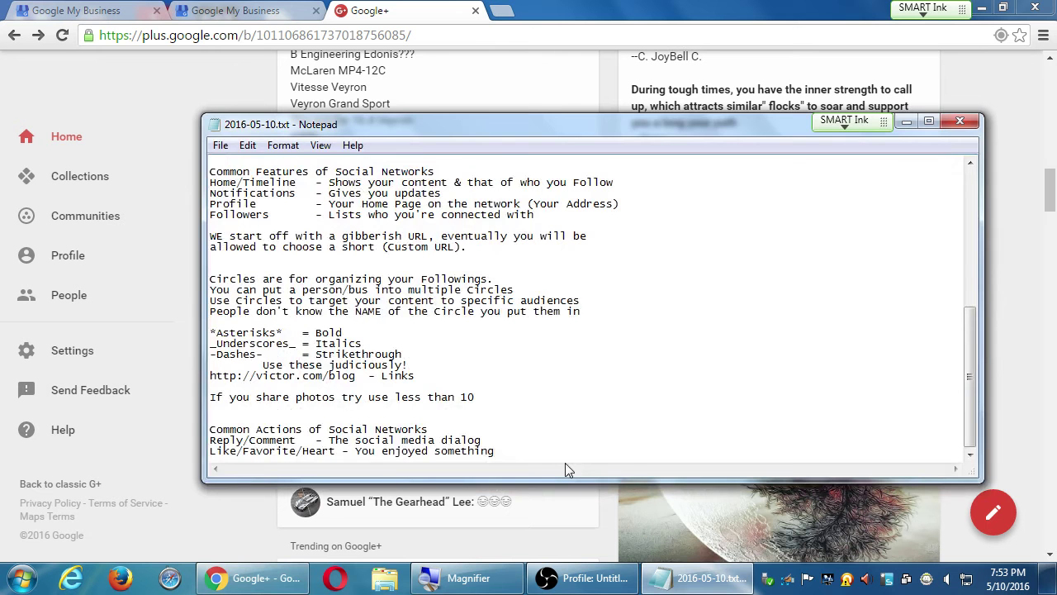
key(Return)
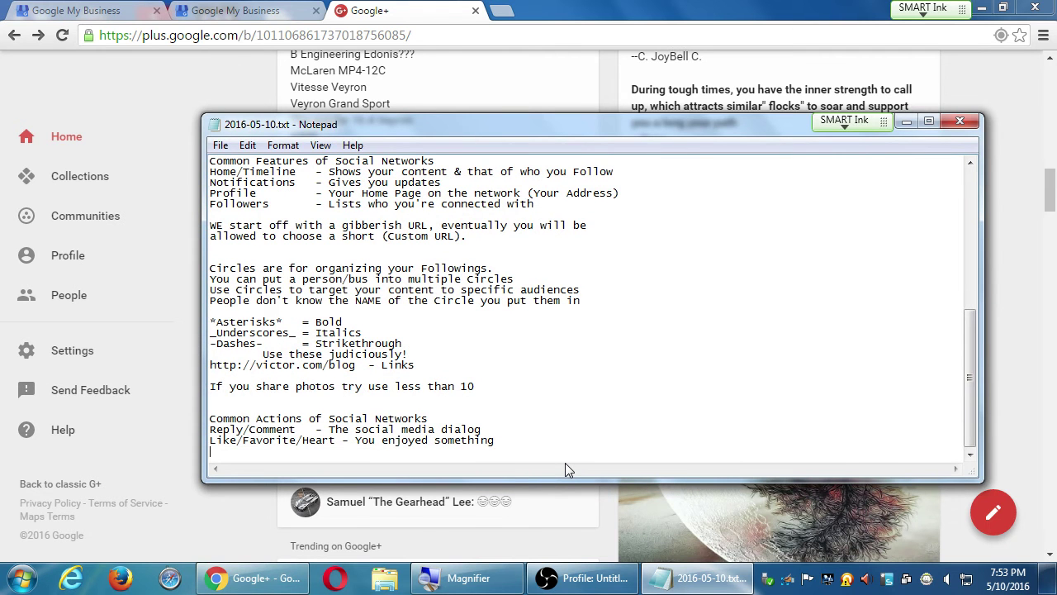
text(Re)
key(BackSpace)
key(BackSpace)
text(S)
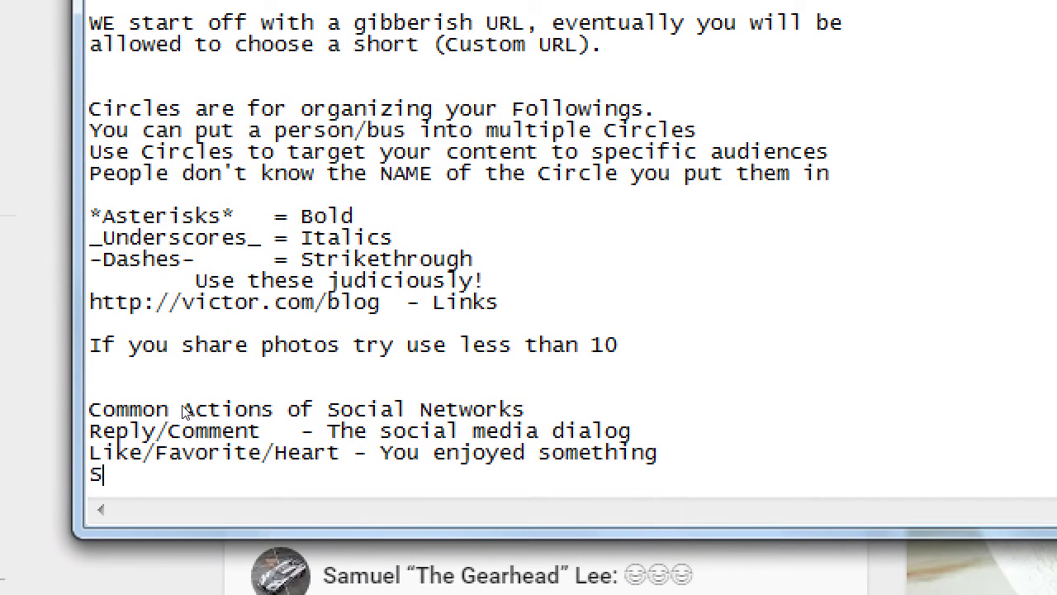
text(hare/Re)
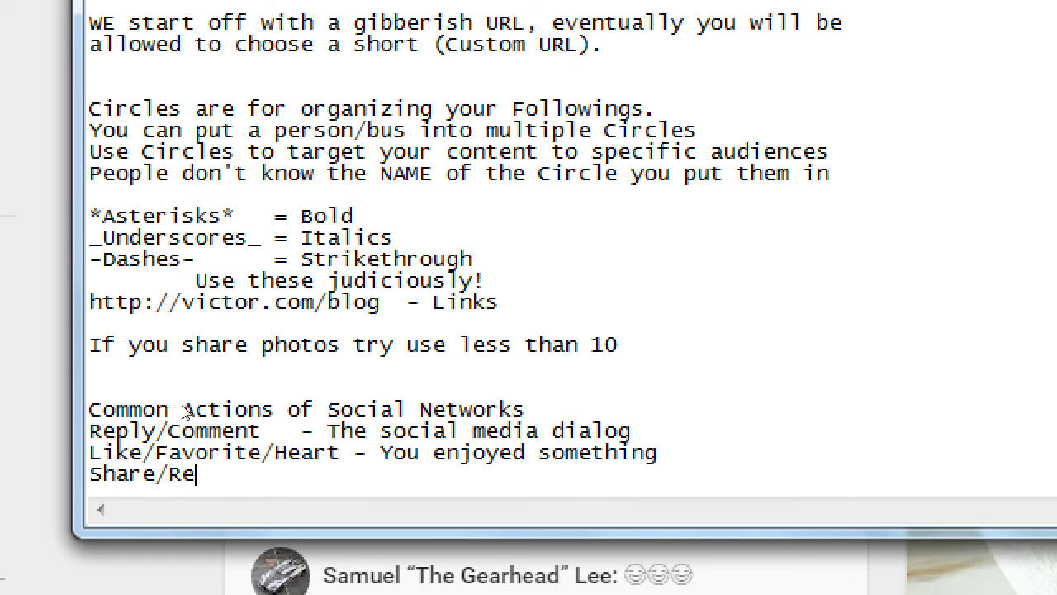
text(share/Retweet)
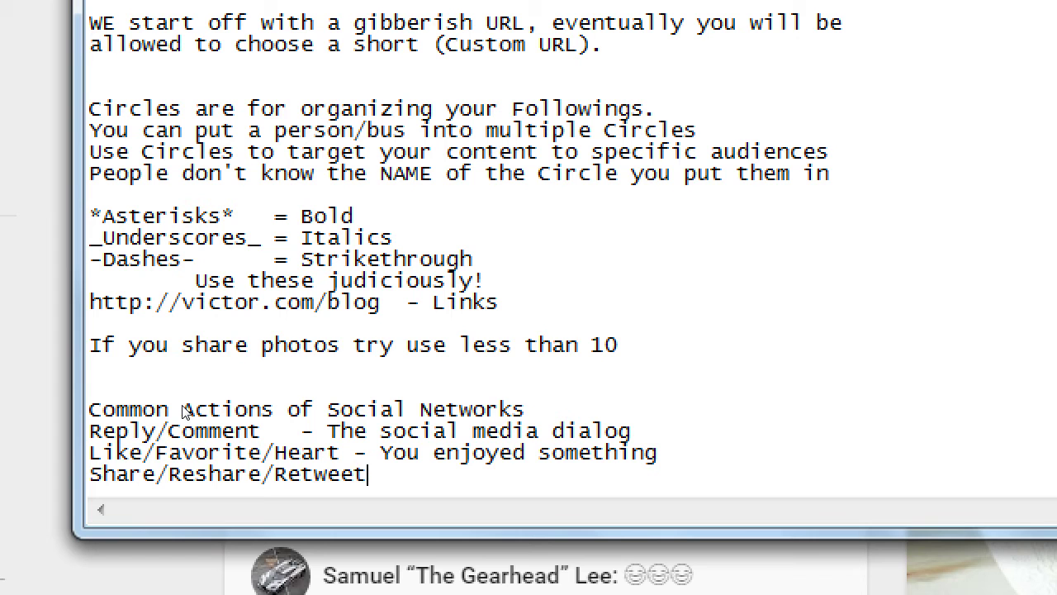
text( - Spreadin)
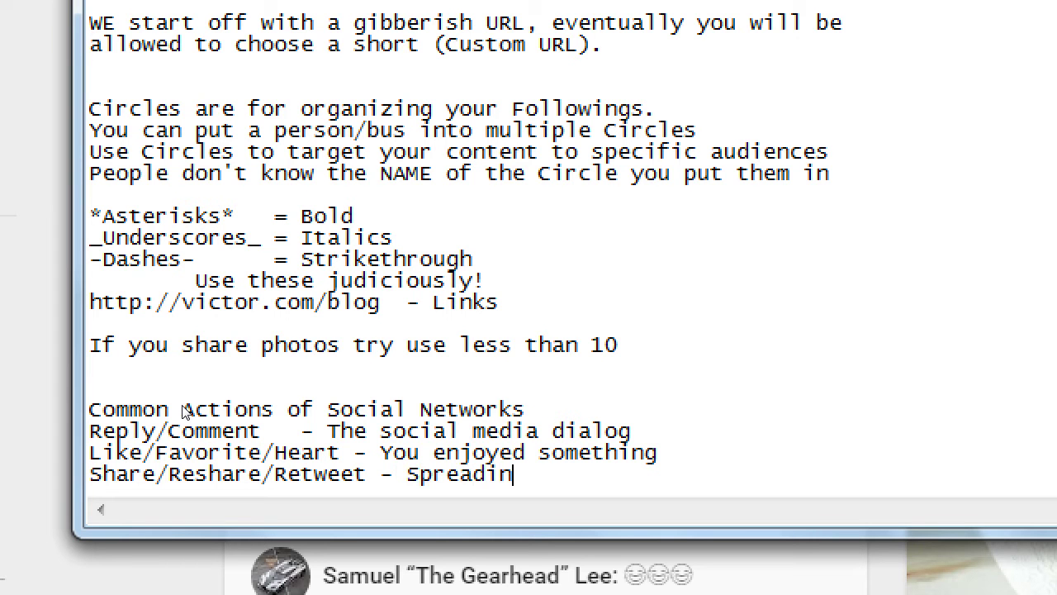
text(g a post to more people)
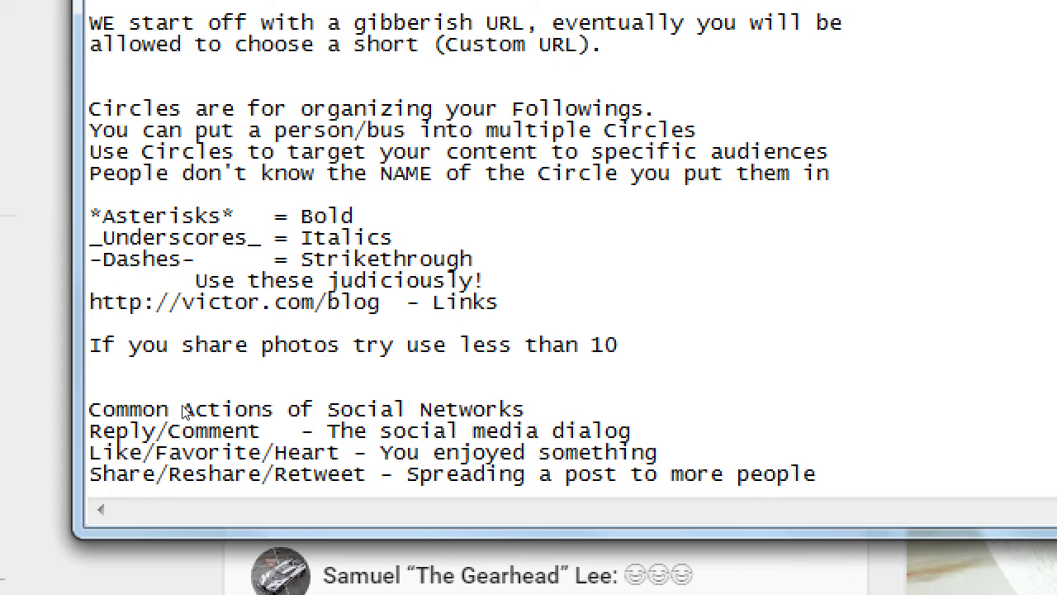
Step: Move the Like/Favorite/Heart line above Reply/Comment, keeping the Share/Reshare/Retweet line last
key(Up)
key(shift+Home)
key(Delete)
key(Up)
key(Return)
key(Up)
text(Like/Favorite/Heart - You enjoyed something)
key(Down)
key(Down)
text(Share/Reshare/Retweet - Spreading a post to more people)
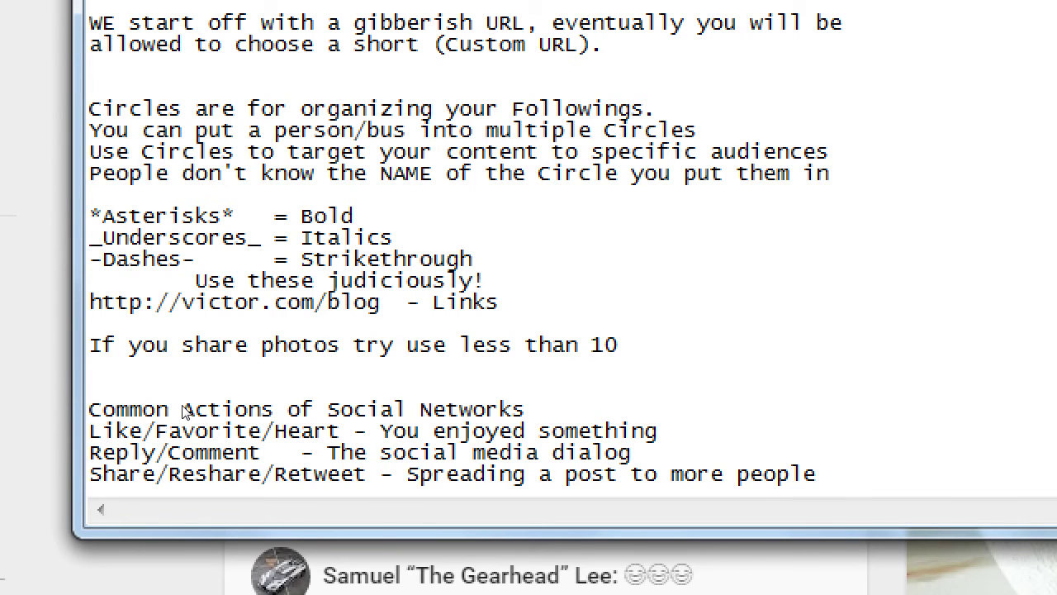
key(Return)
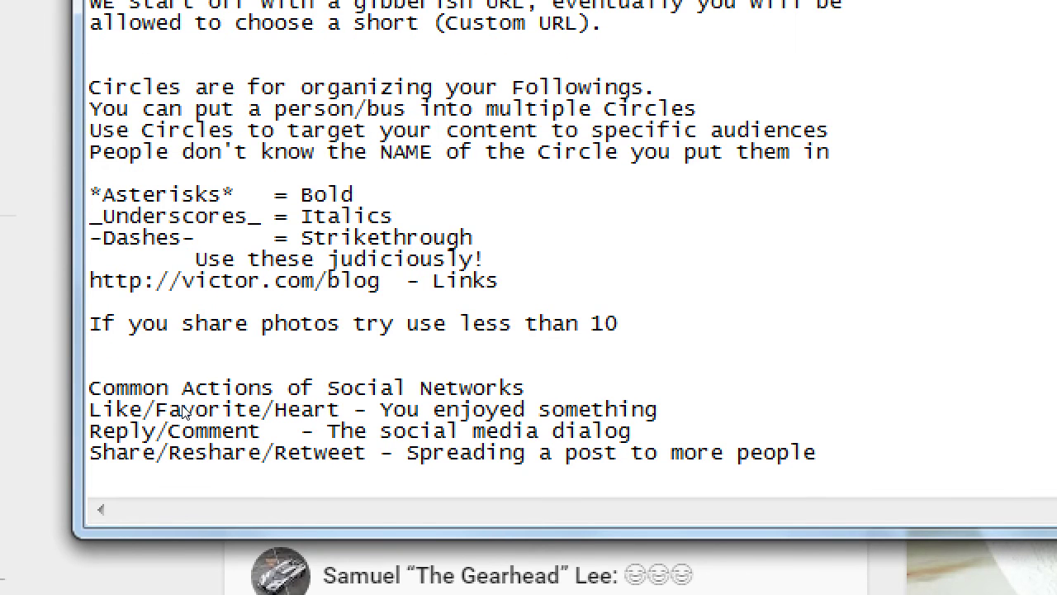
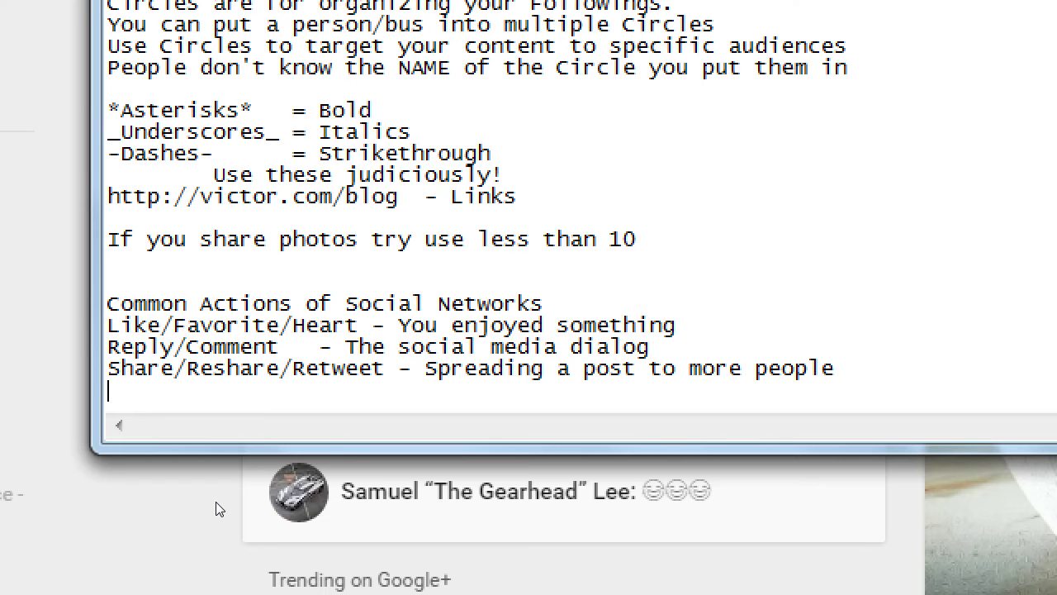
Step: Add a 'Follow' entry described as '- You get a new captive audience member'
text(Follow)
key(Tab)
key(Tab)
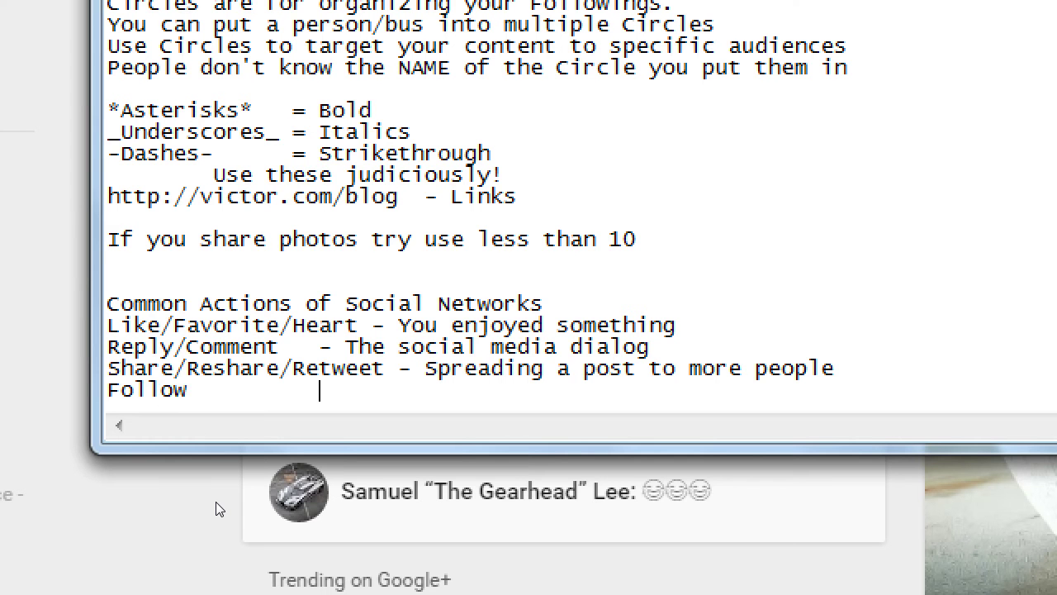
text(- You get a)
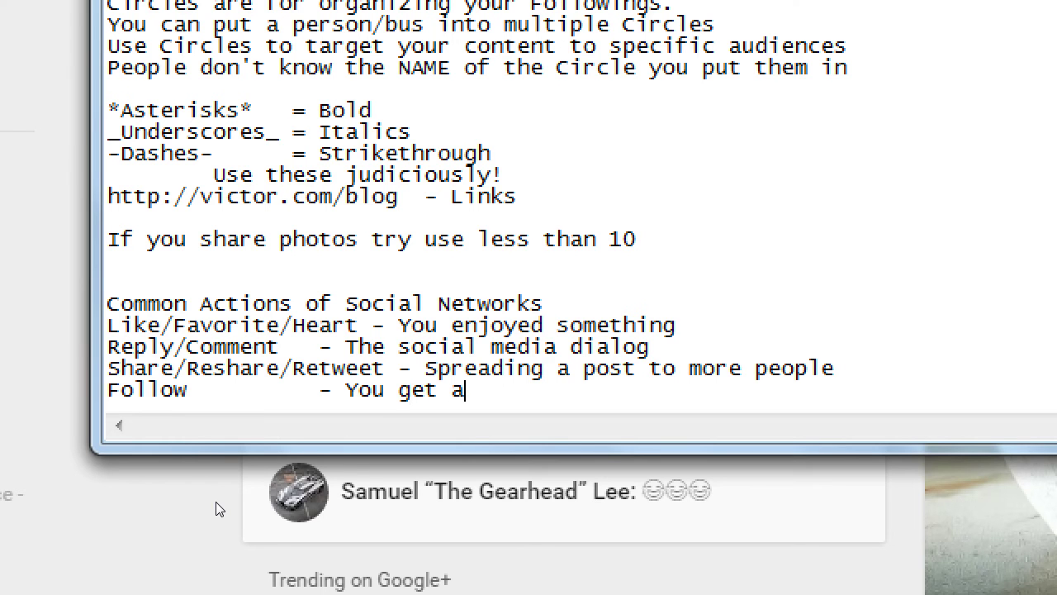
text( new captive a)
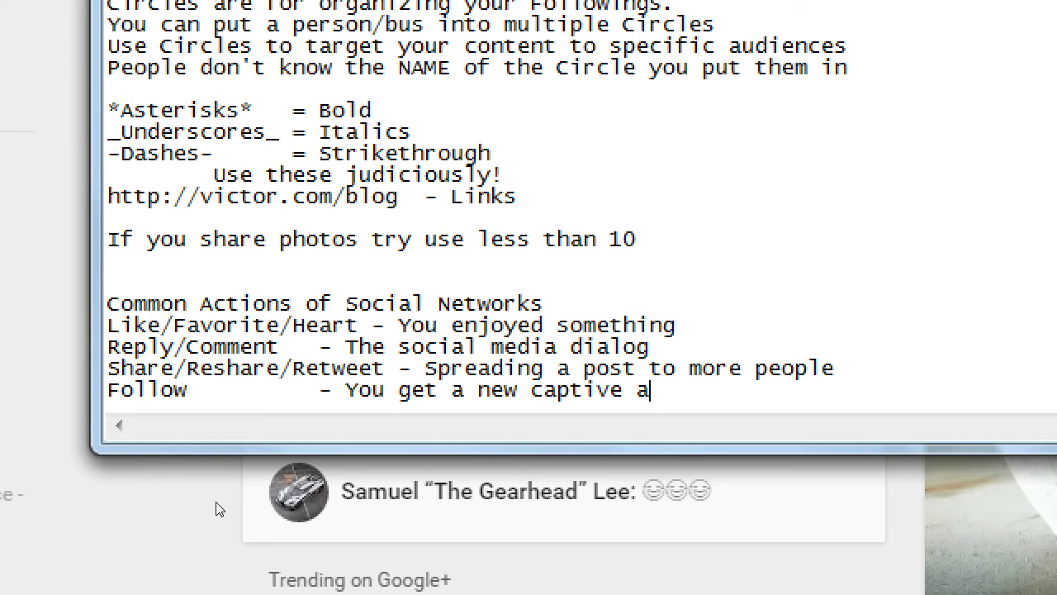
text(udience member)
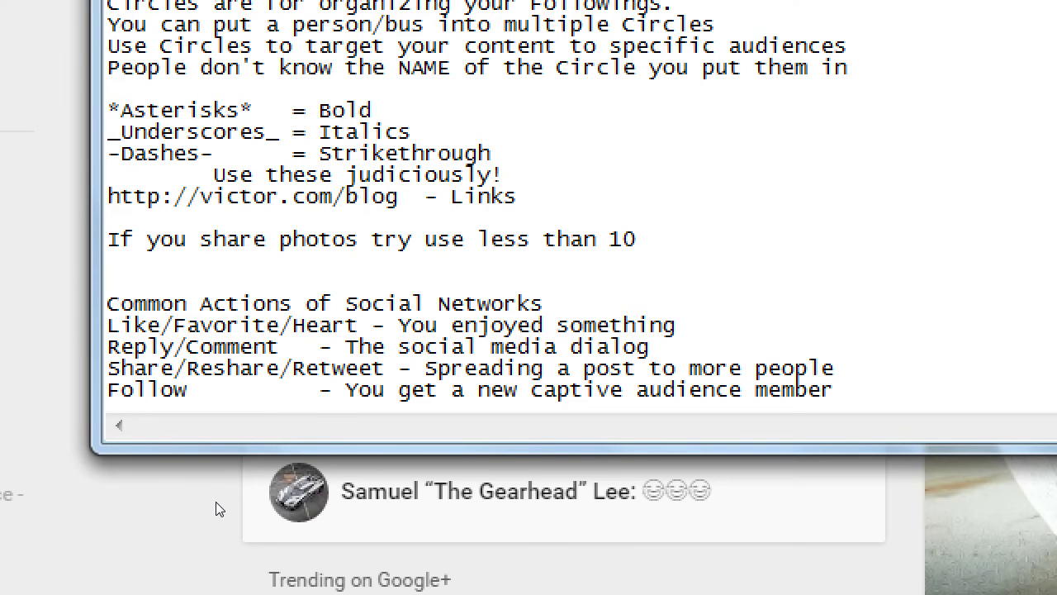
Step: Add an indented note below it reading 'Give these ,and you'll get these'
key(Return)
key(Tab)
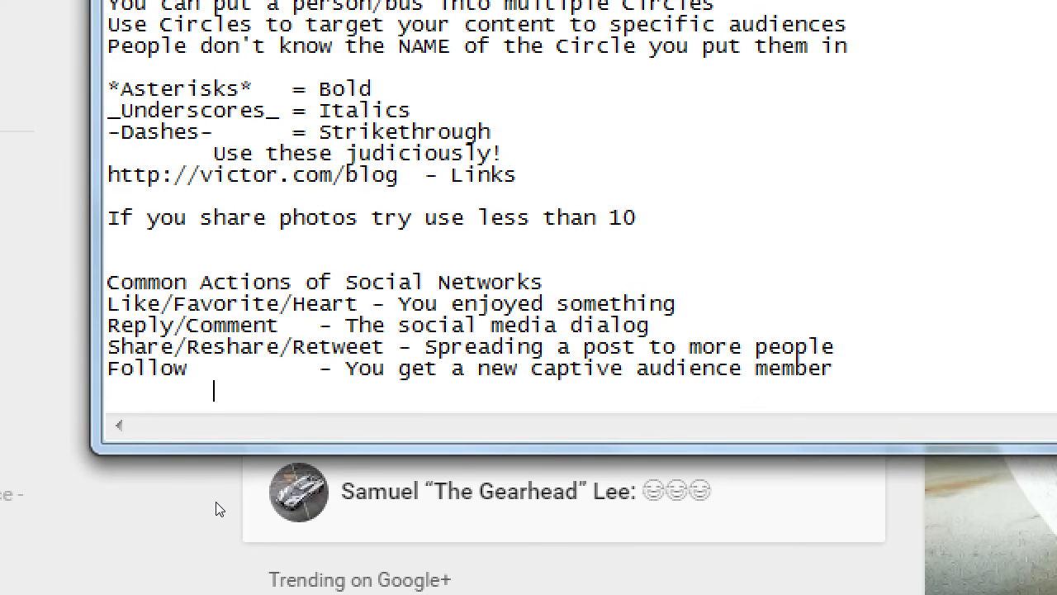
text(Give these ,and )
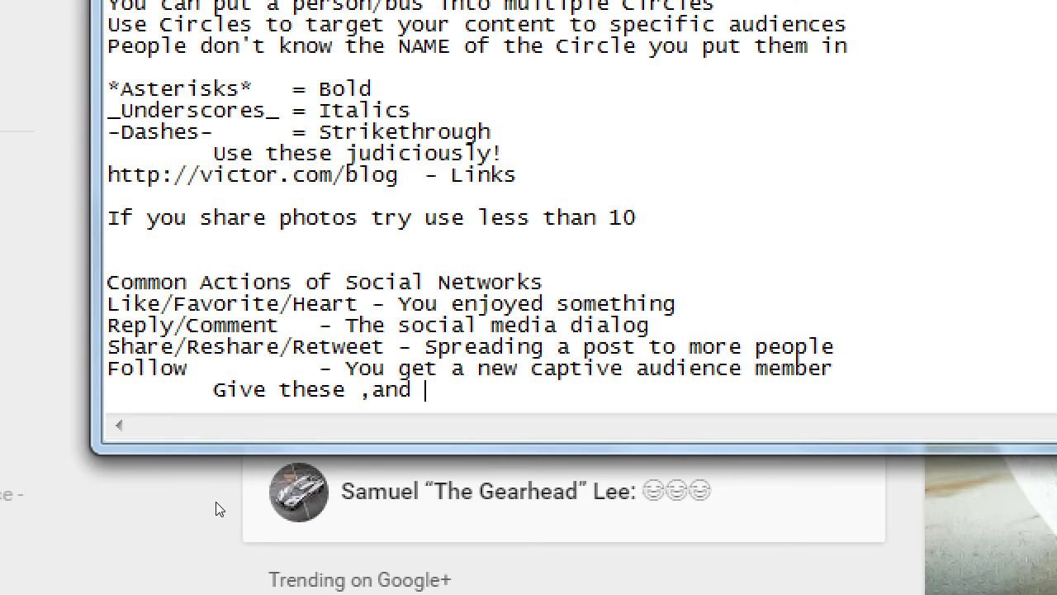
text(you'll get t)
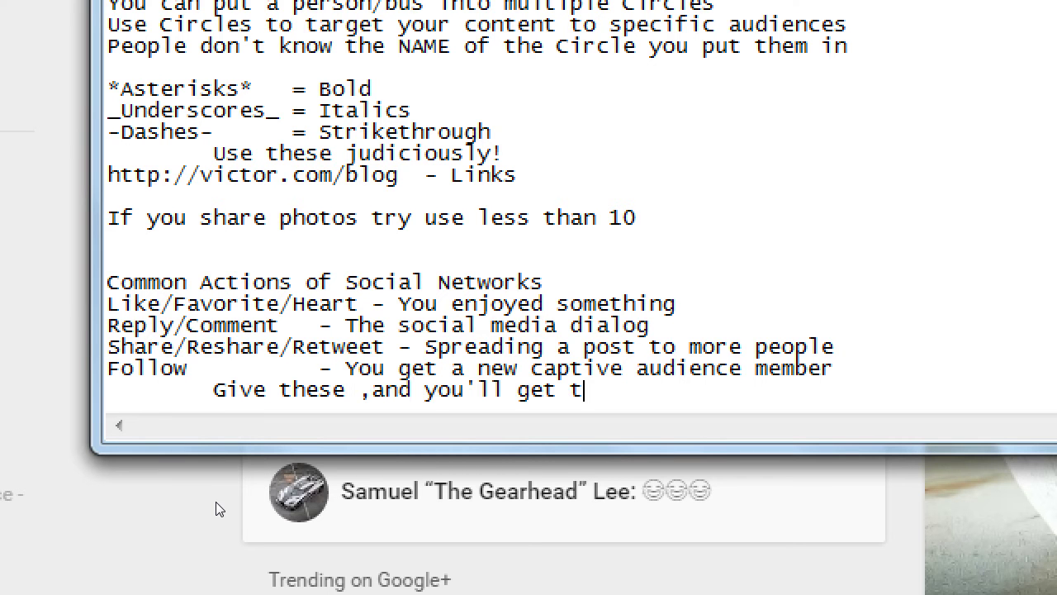
text(hese)
Step: Add a blank line to the notes, then move Notepad aside to bring the Google+ feed forward
key(Return)
key(super+minus)
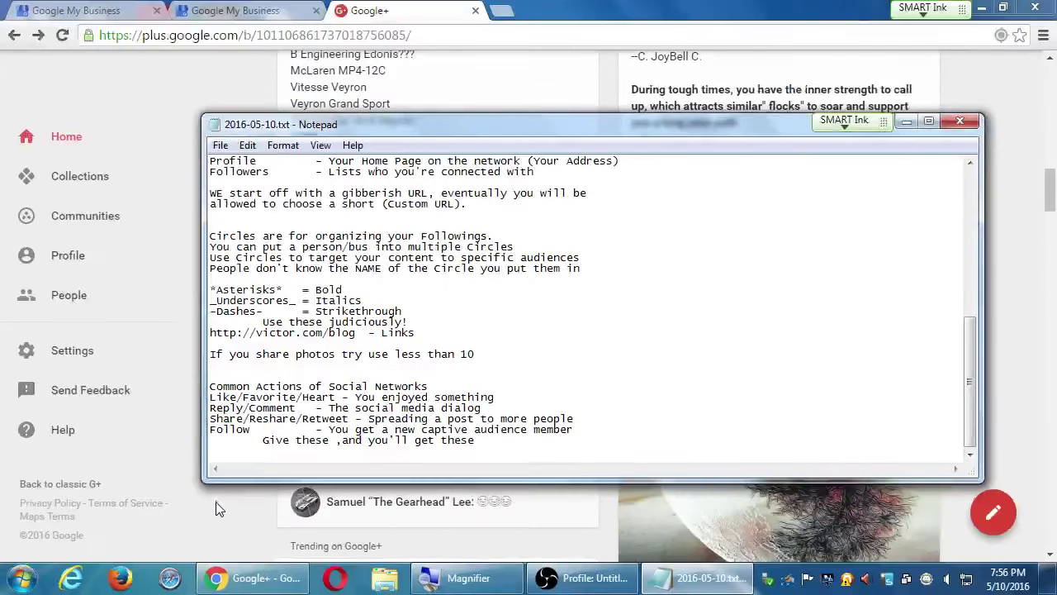
drag(409, 132, 754, 71)
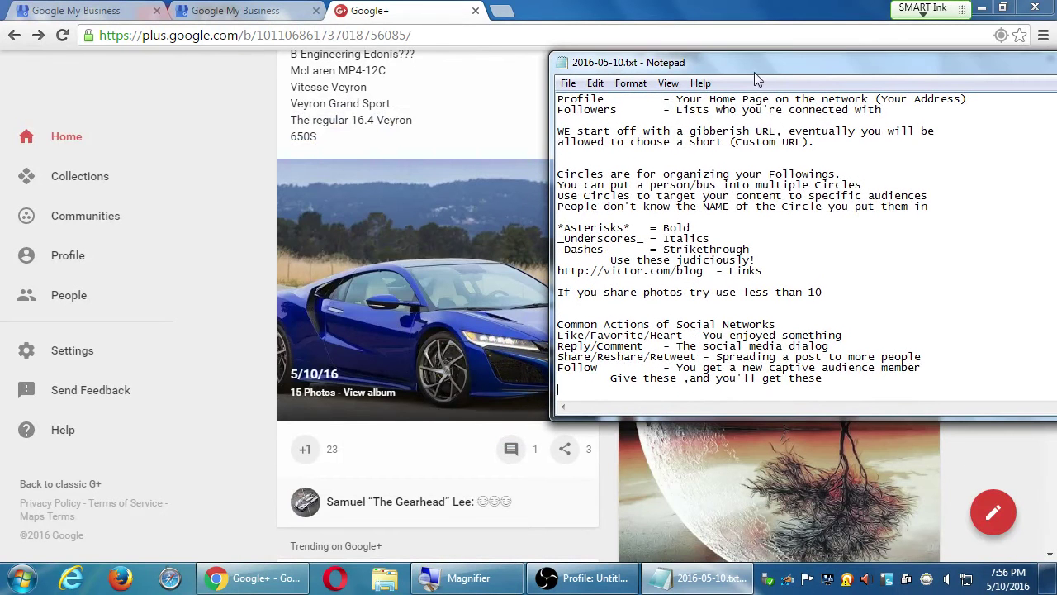
click(266, 451)
Step: Scroll up and down through the trending posts in the Google+ Home feed
scroll(266, 451, down, 5)
scroll(266, 449, down, 1)
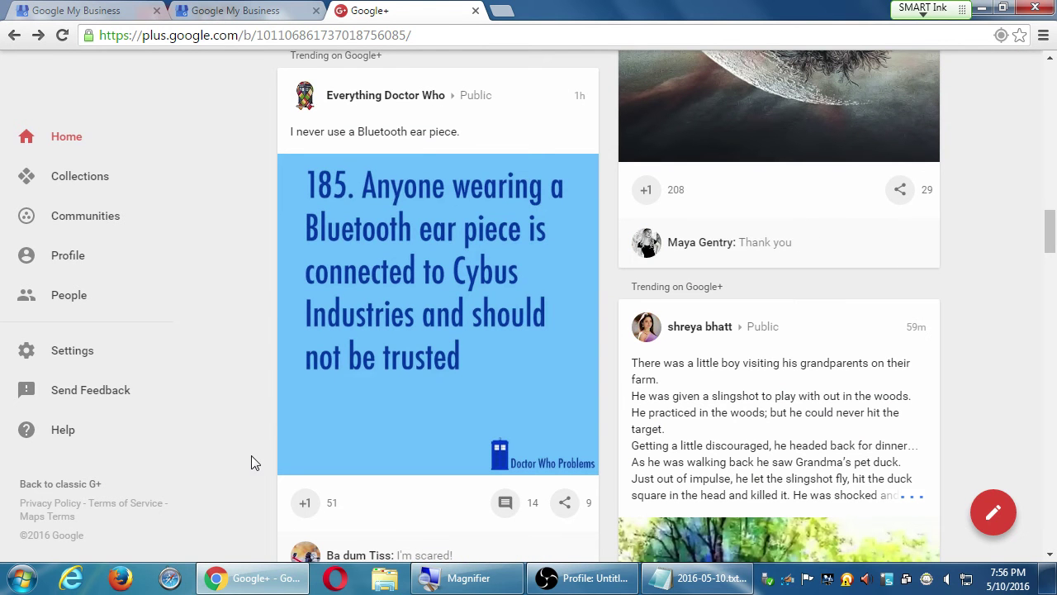
scroll(353, 462, down, 5)
scroll(353, 457, down, 3)
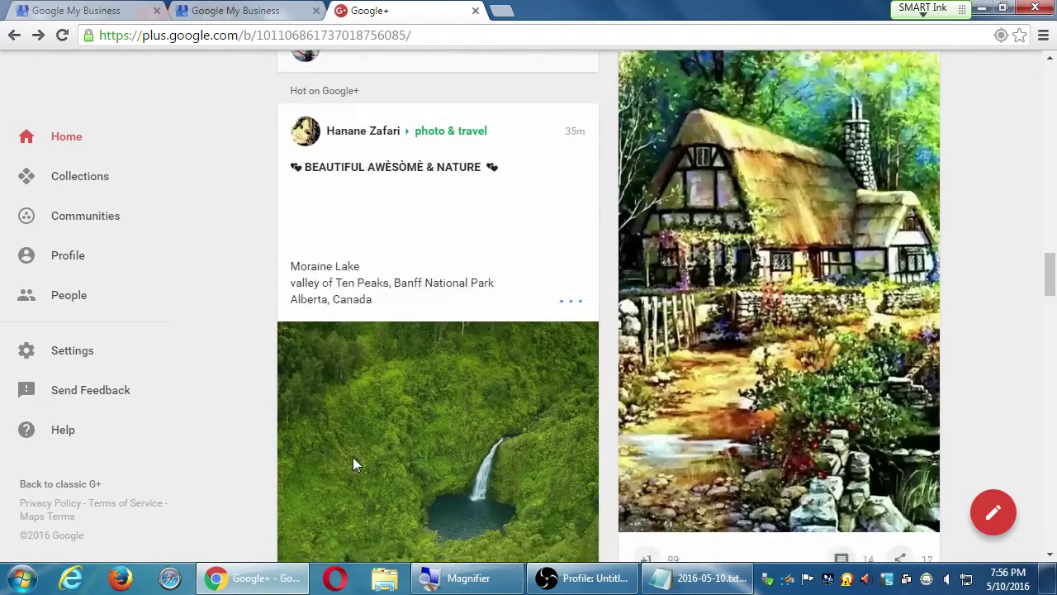
scroll(353, 448, up, 5)
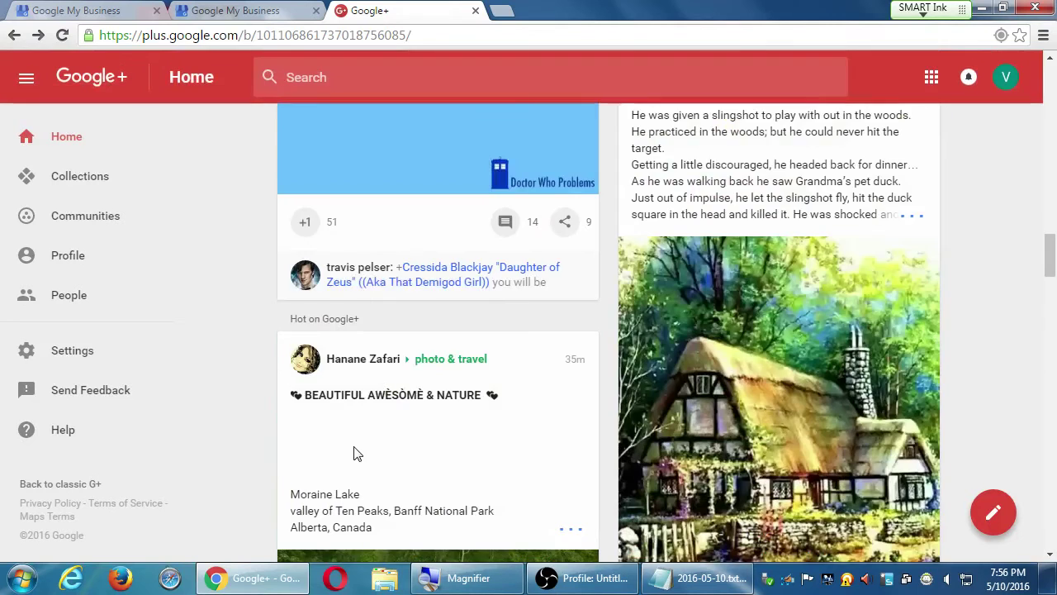
scroll(353, 453, down, 4)
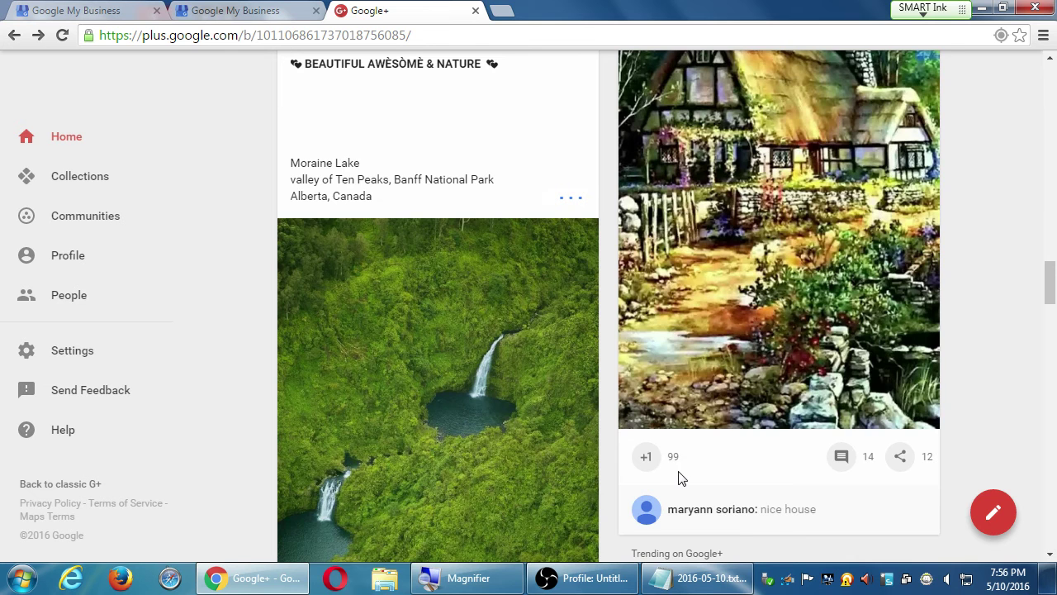
scroll(689, 471, up, 3)
scroll(685, 468, up, 5)
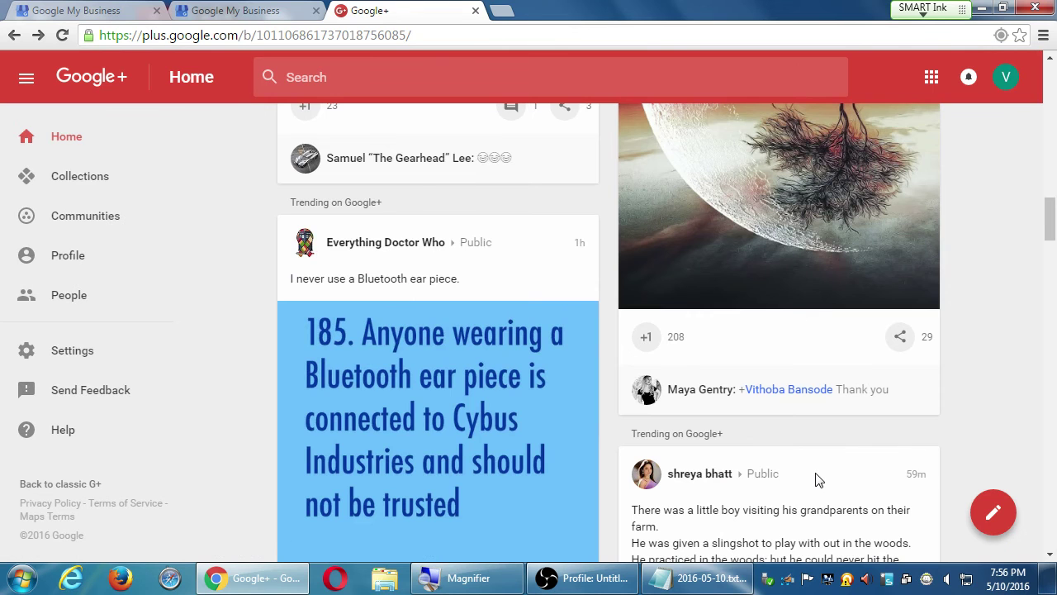
scroll(818, 479, down, 13)
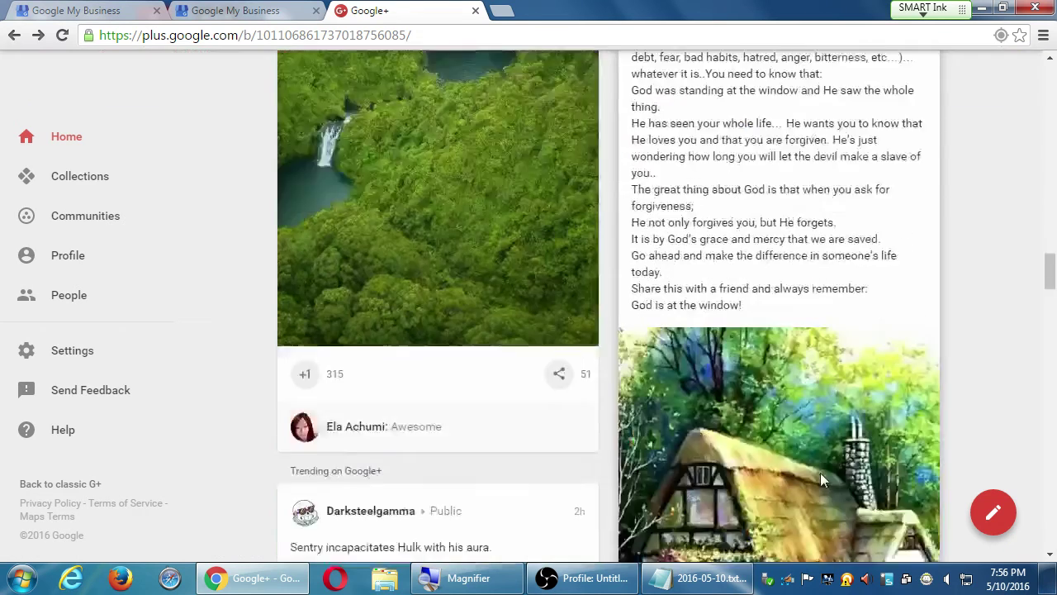
scroll(820, 473, up, 12)
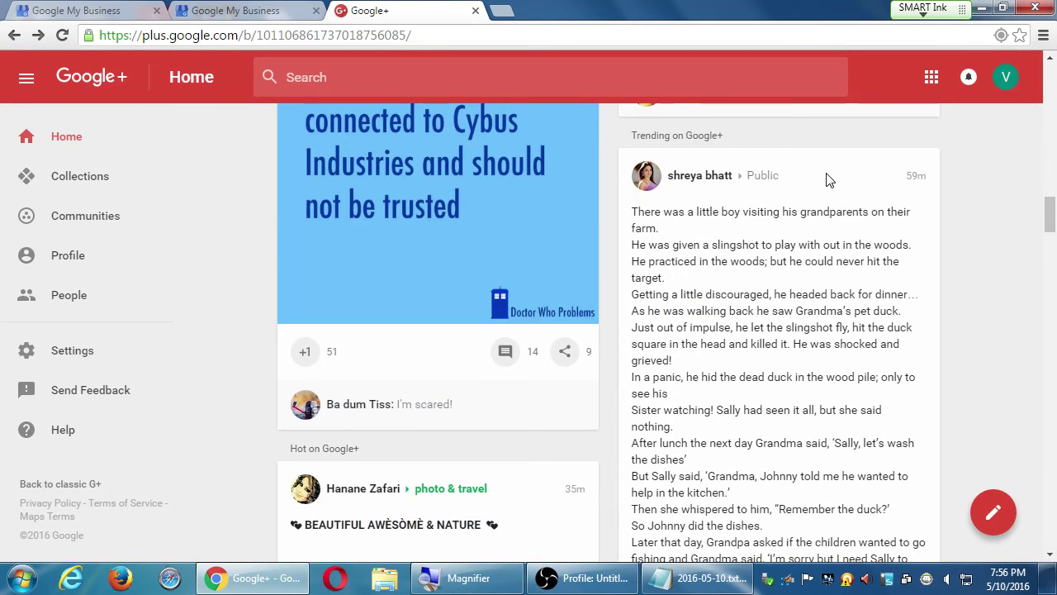
Step: Open the 'There was a little boy visiting…' post on its own page and read its comments
click(913, 177)
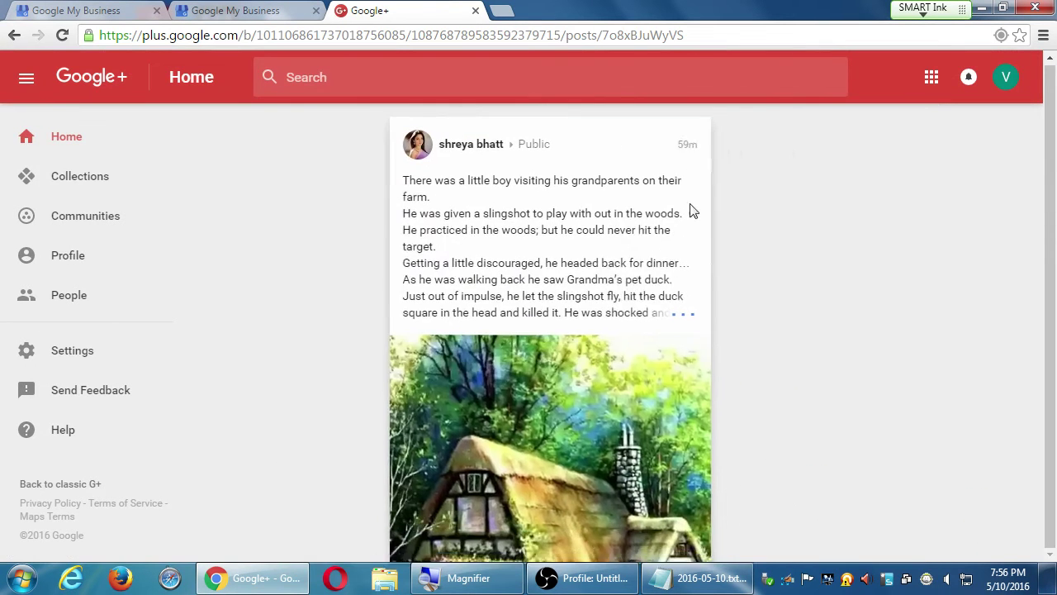
scroll(583, 296, down, 15)
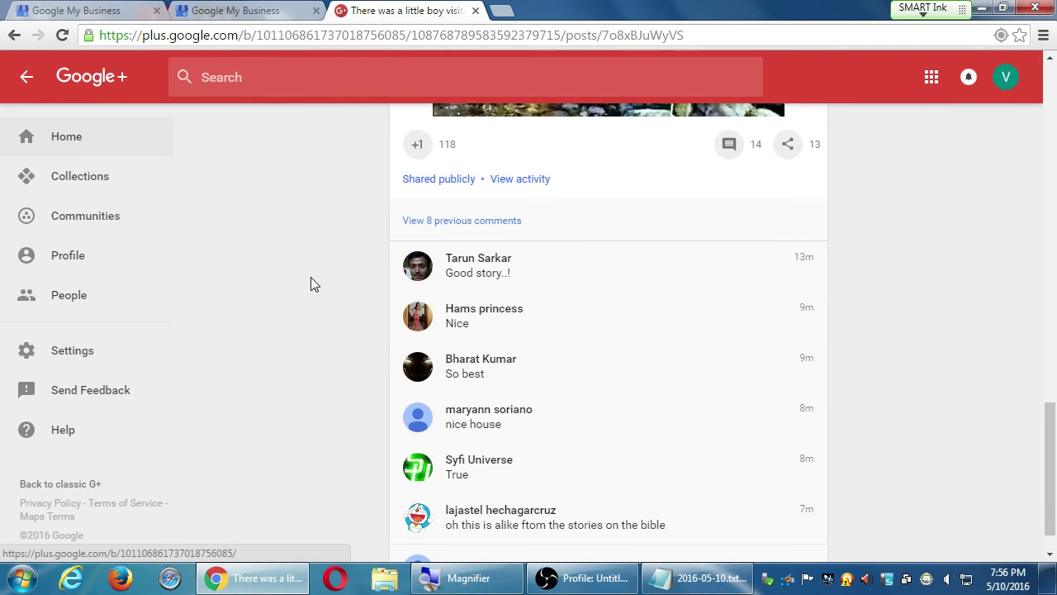
scroll(311, 277, down, 1)
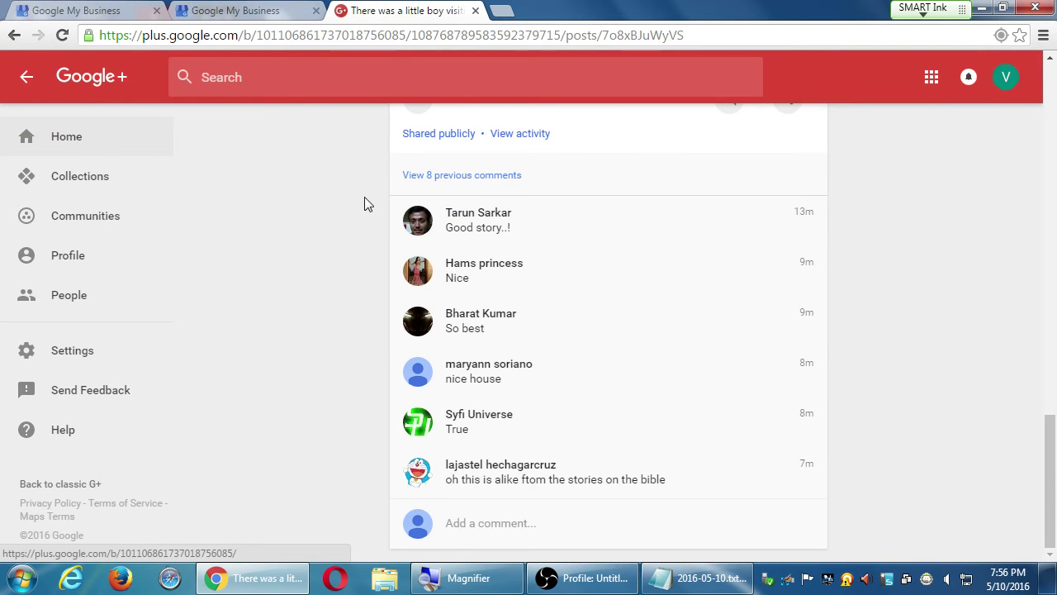
scroll(514, 168, up, 1)
scroll(529, 235, down, 1)
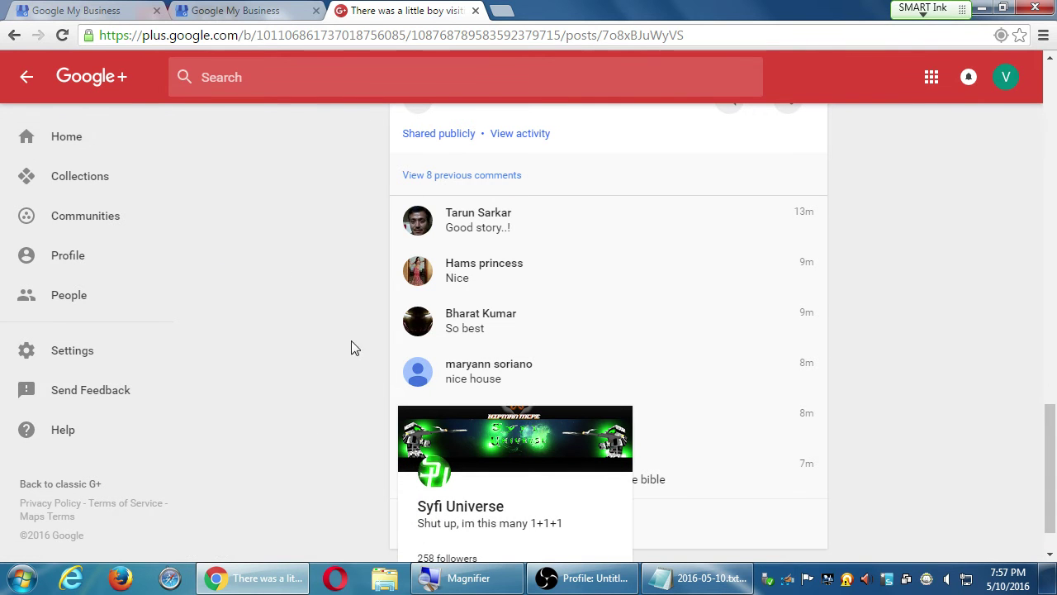
scroll(326, 368, down, 1)
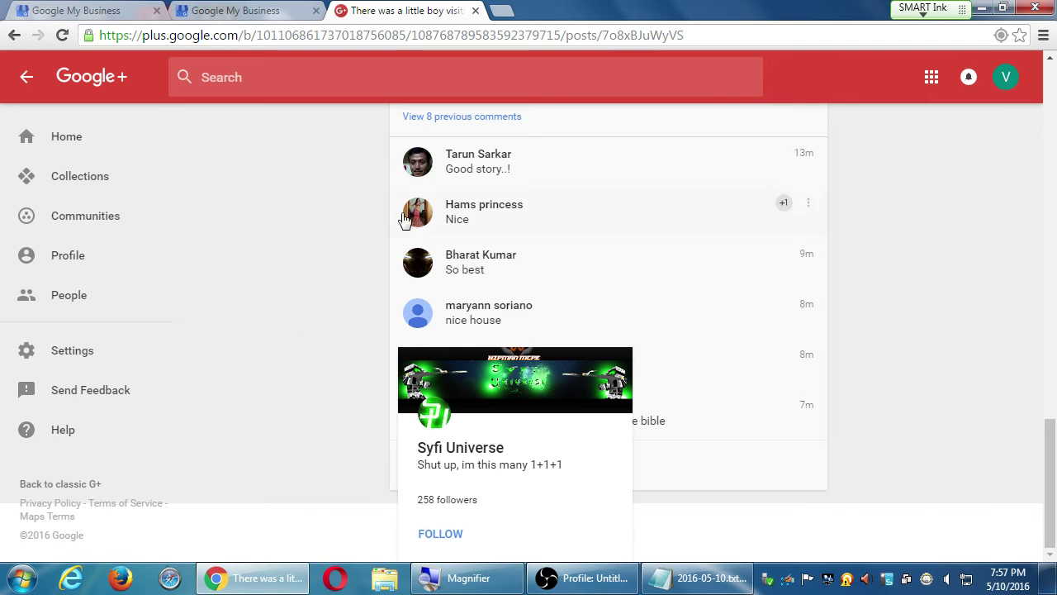
scroll(405, 217, up, 1)
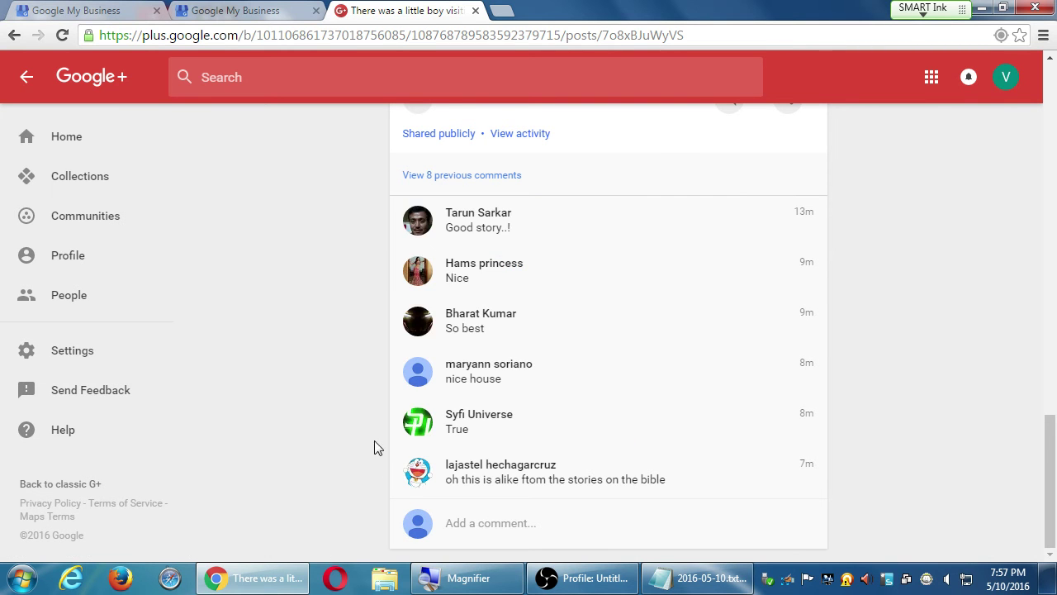
mouse_move(424, 425)
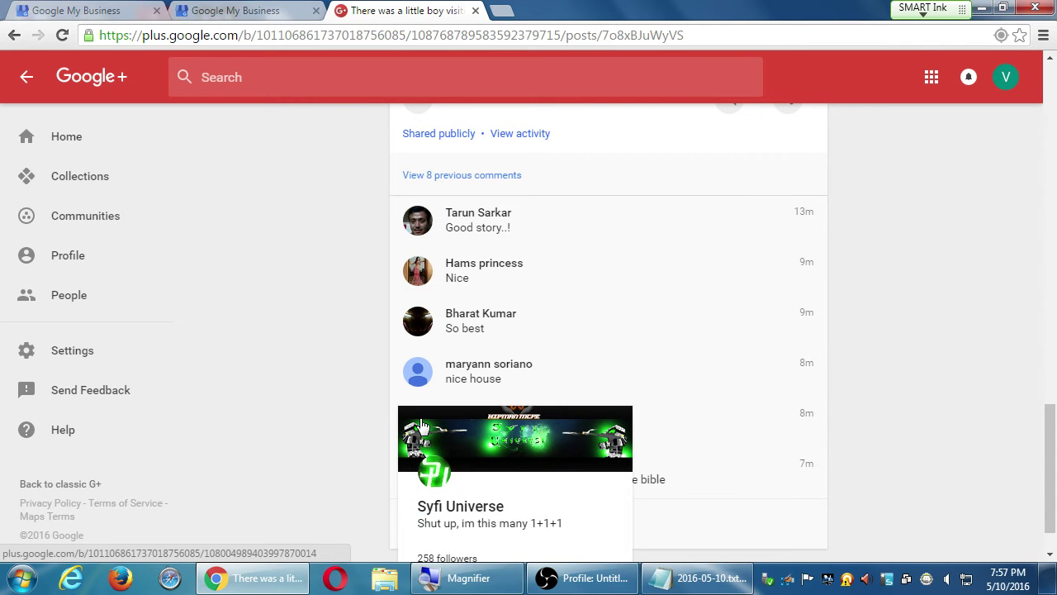
mouse_move(420, 331)
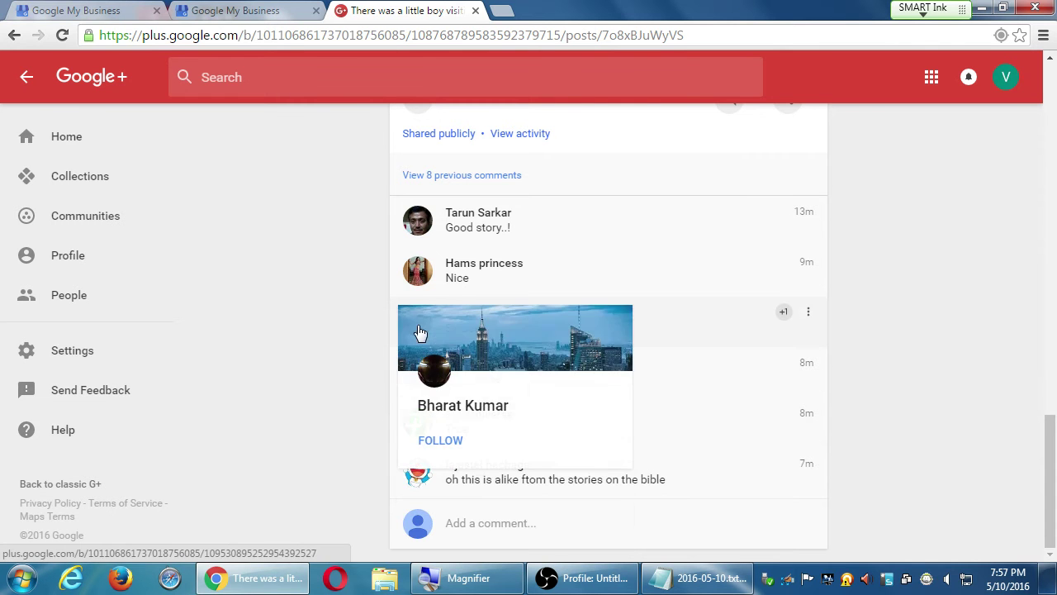
scroll(327, 394, up, 4)
scroll(326, 395, up, 3)
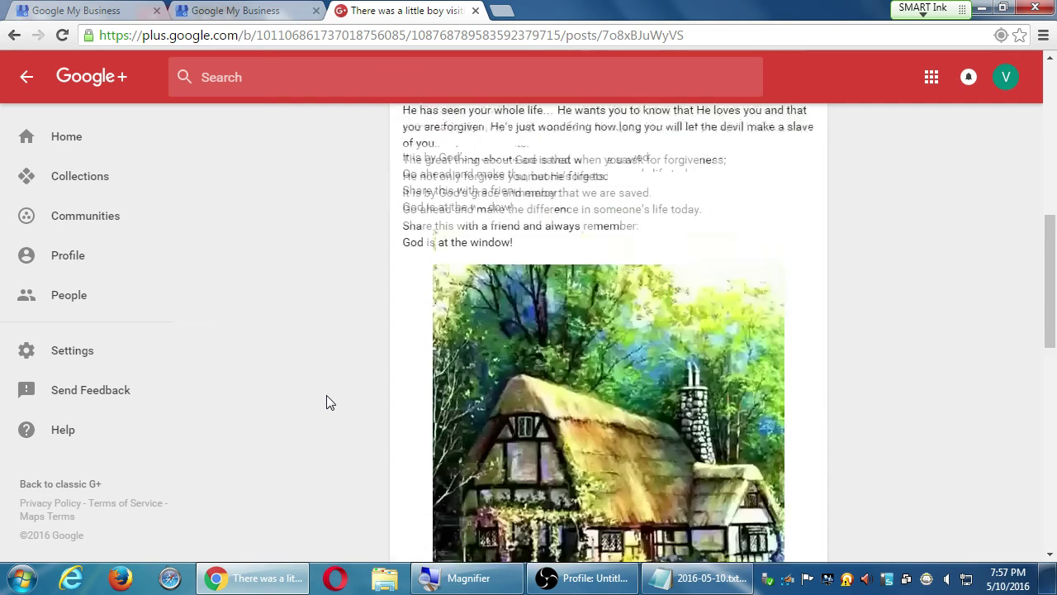
scroll(326, 395, up, 8)
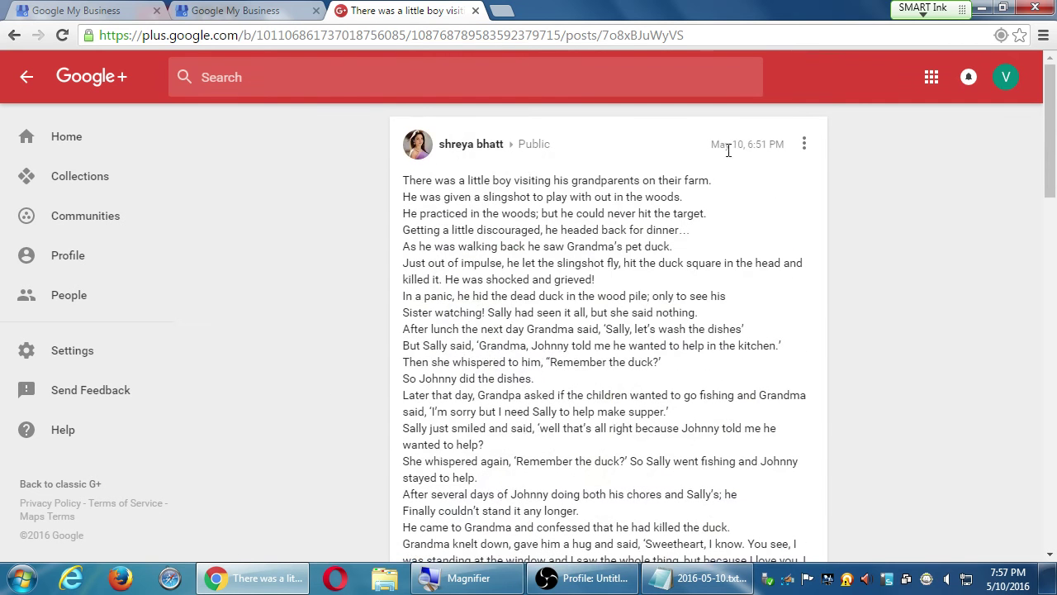
Step: Check the post's options menu and confirm its visibility is Public
click(804, 147)
click(857, 161)
click(535, 148)
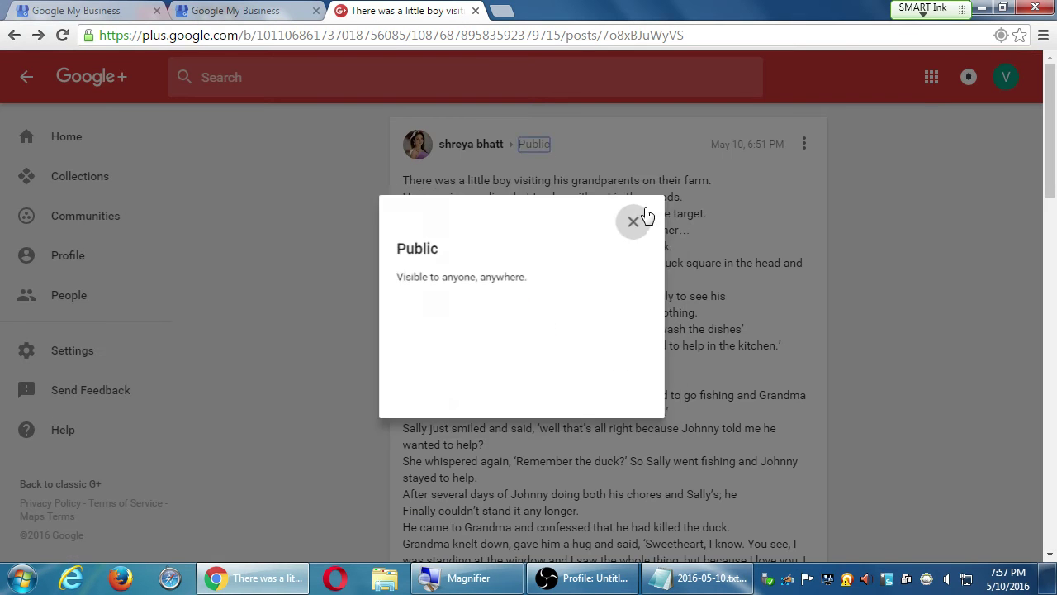
click(633, 221)
scroll(470, 295, down, 15)
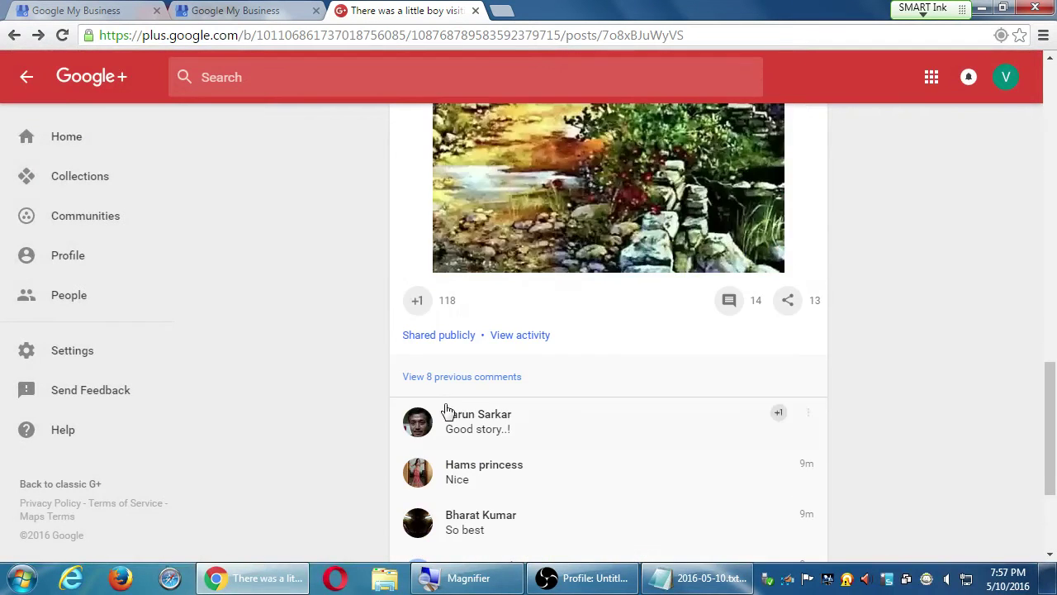
Step: Open the post's All post activity list and scroll through everyone who +1'd, commented or reshared
click(518, 337)
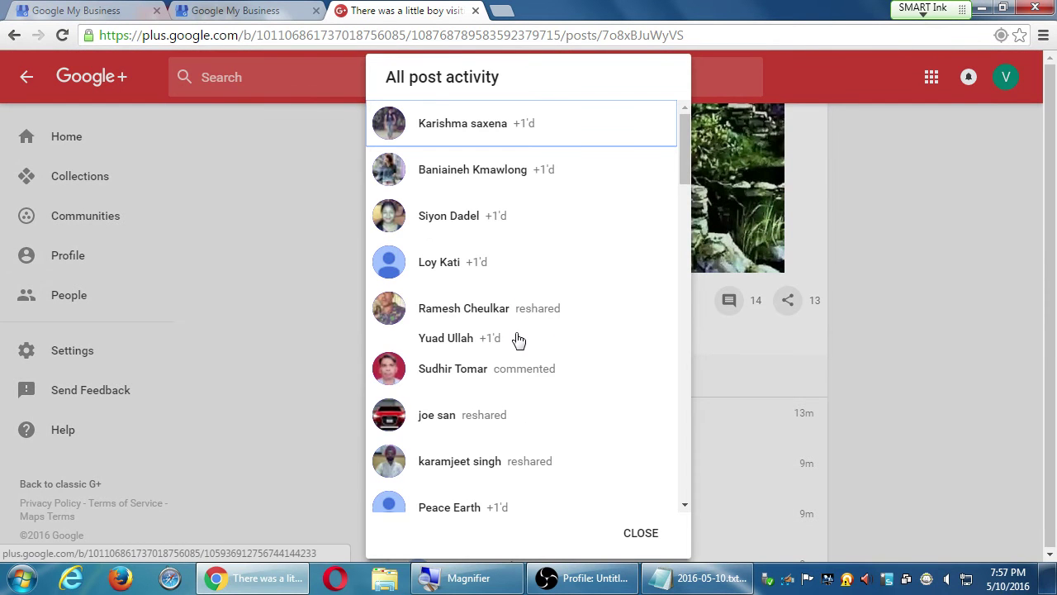
click(641, 534)
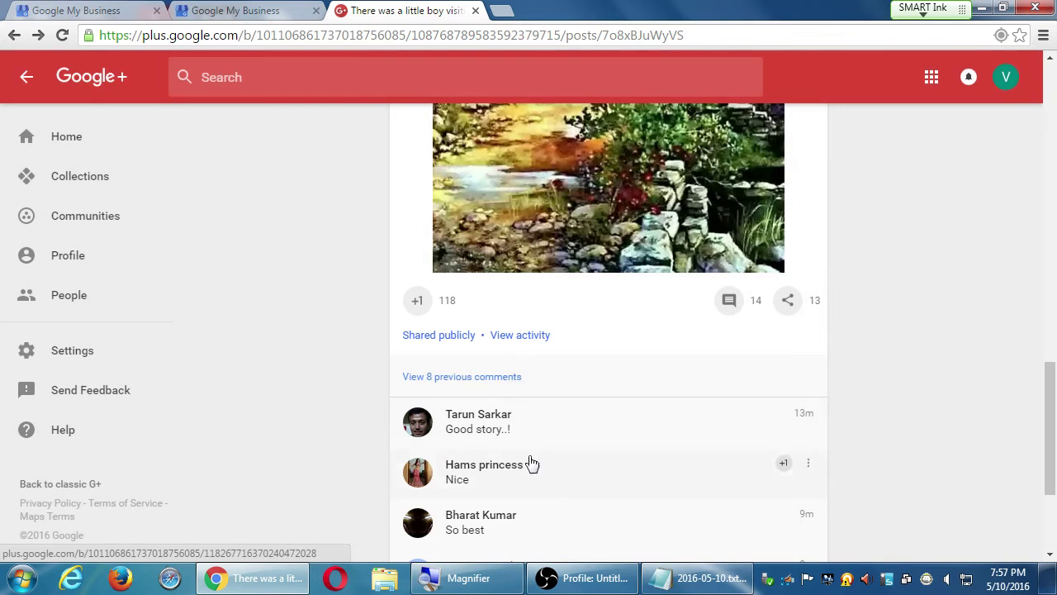
click(520, 336)
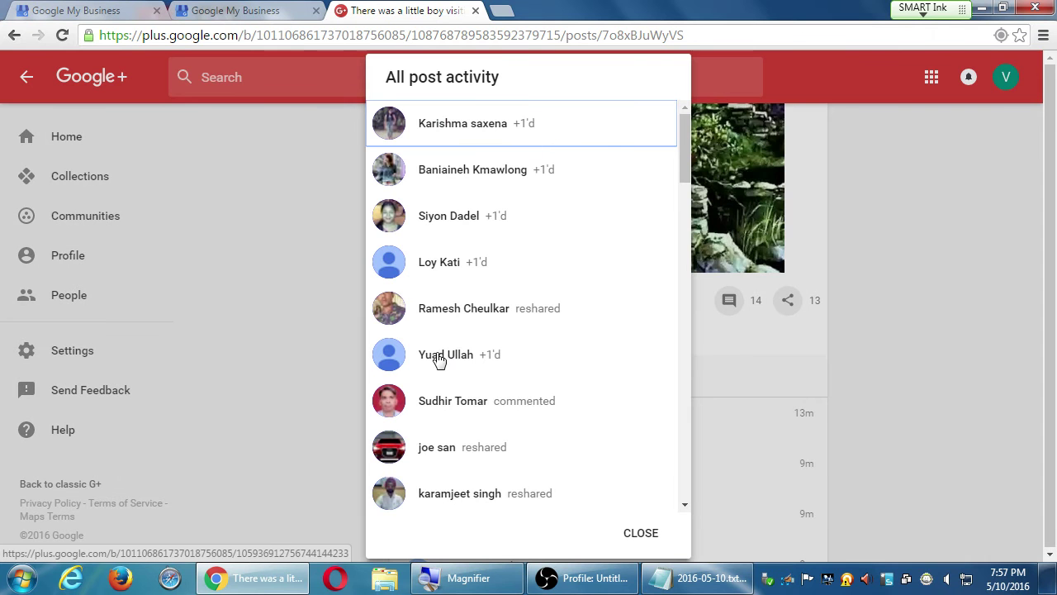
scroll(444, 380, down, 6)
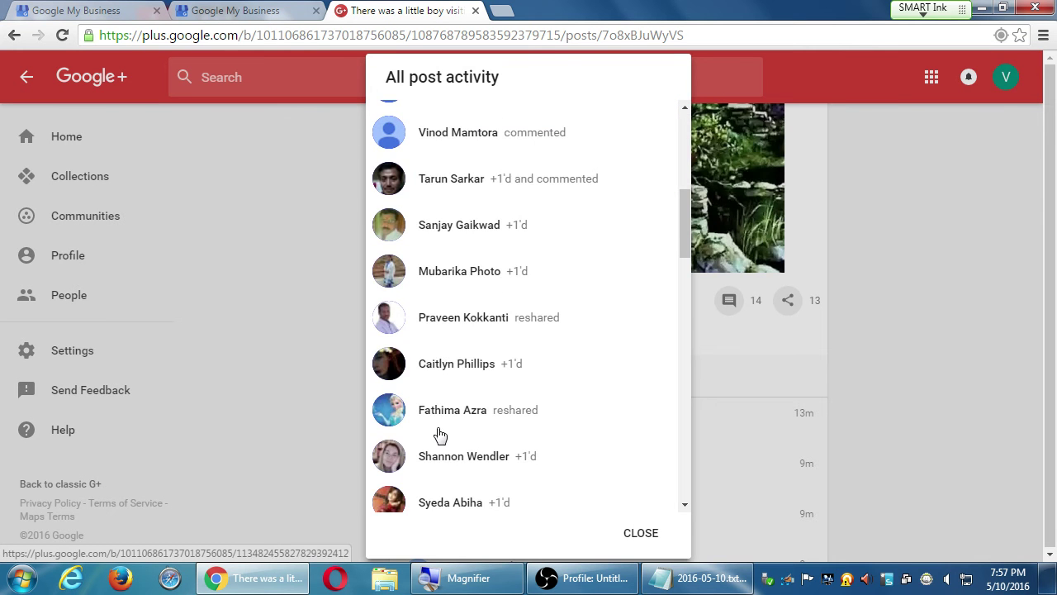
scroll(437, 432, down, 3)
scroll(456, 428, down, 2)
scroll(466, 393, down, 5)
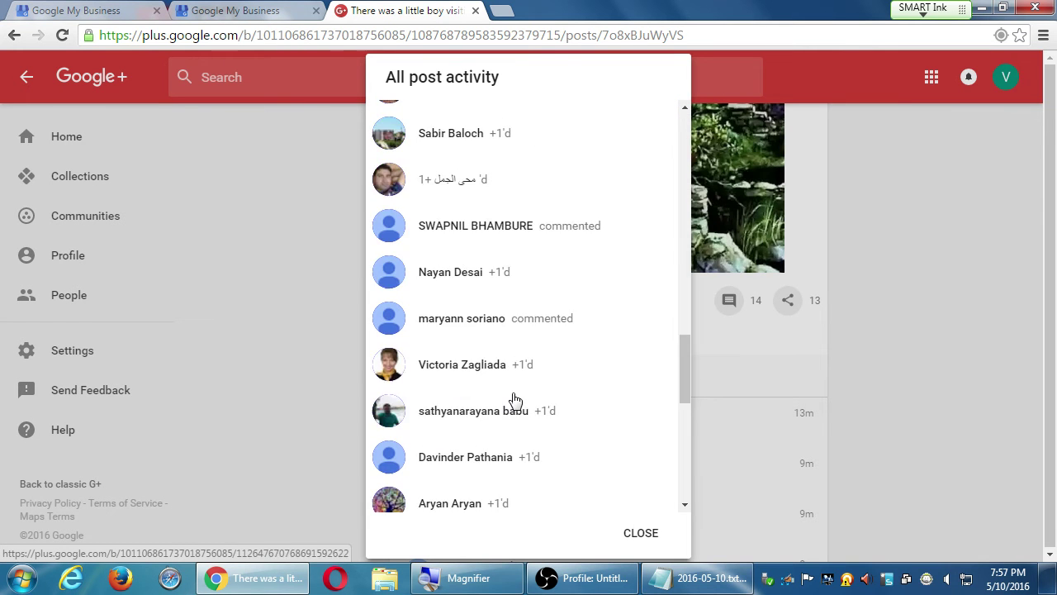
scroll(479, 419, down, 5)
scroll(495, 391, up, 4)
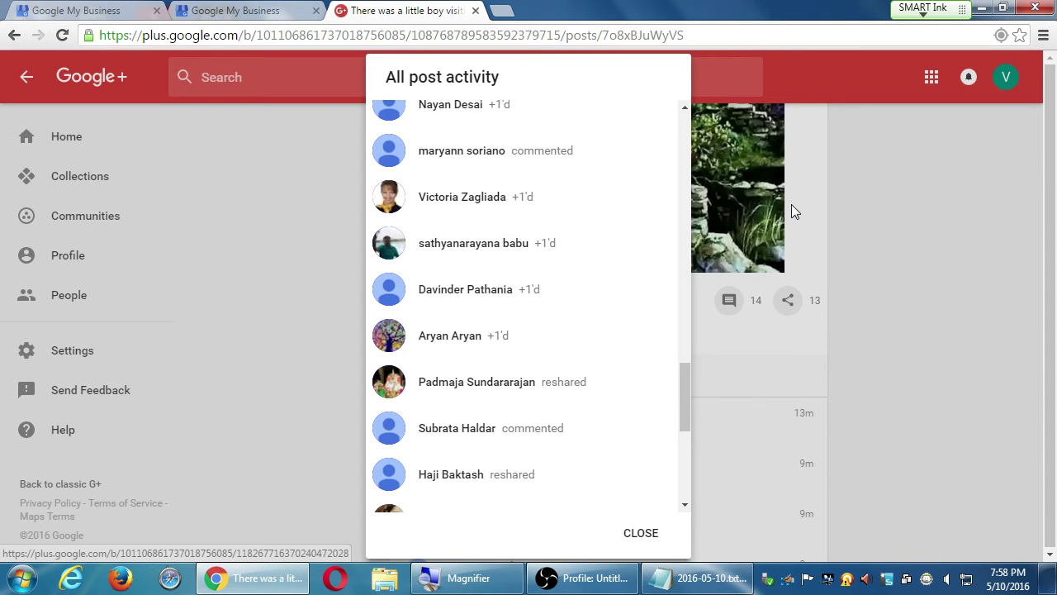
Step: Open a +1'er's profile from the activity list and scroll through their posts and back up
click(464, 203)
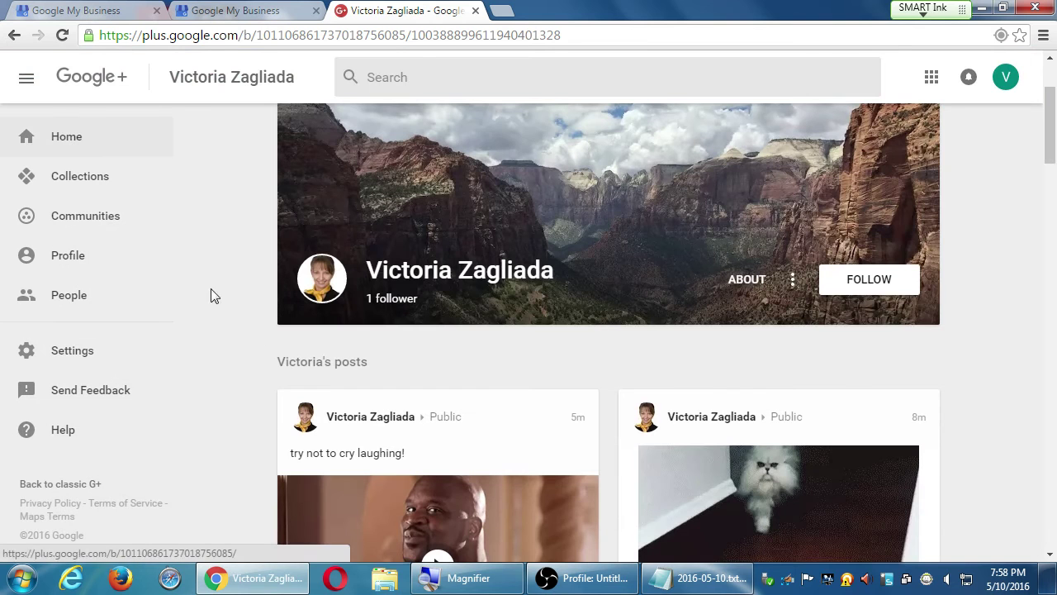
scroll(235, 303, down, 3)
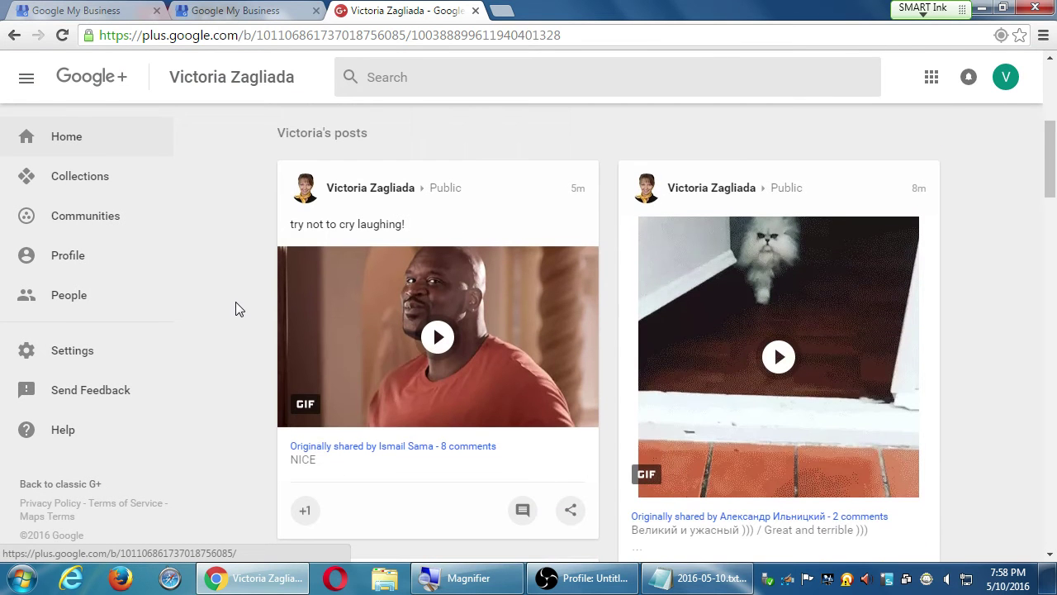
scroll(544, 358, down, 3)
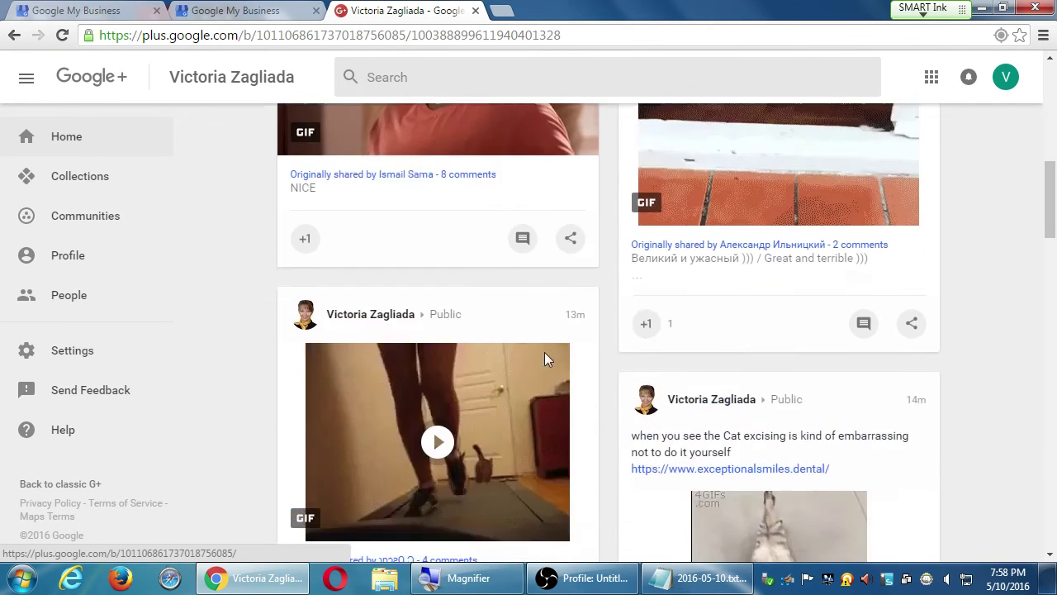
scroll(544, 352, down, 8)
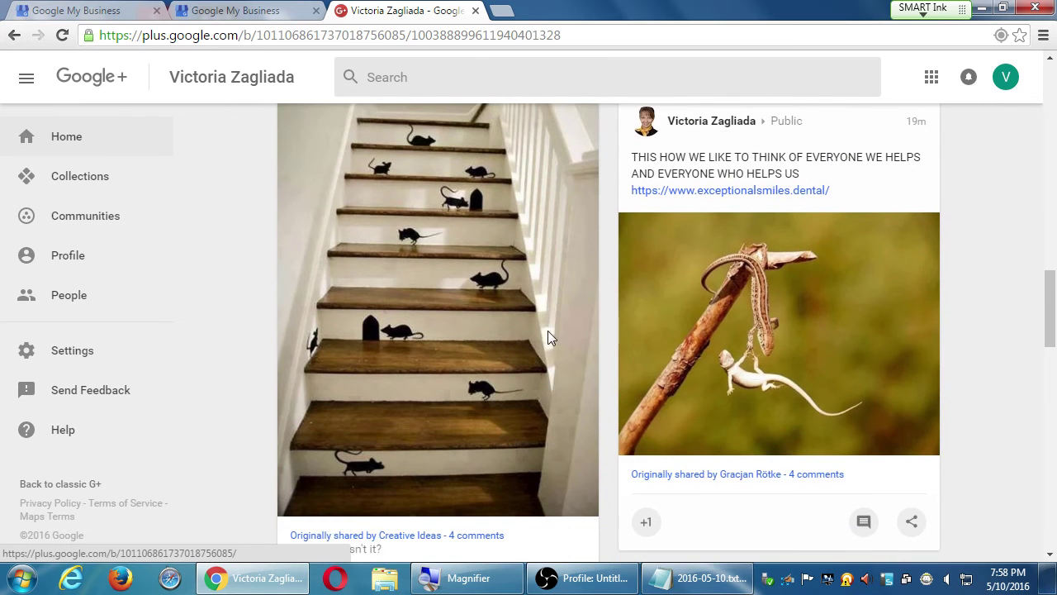
scroll(355, 421, down, 3)
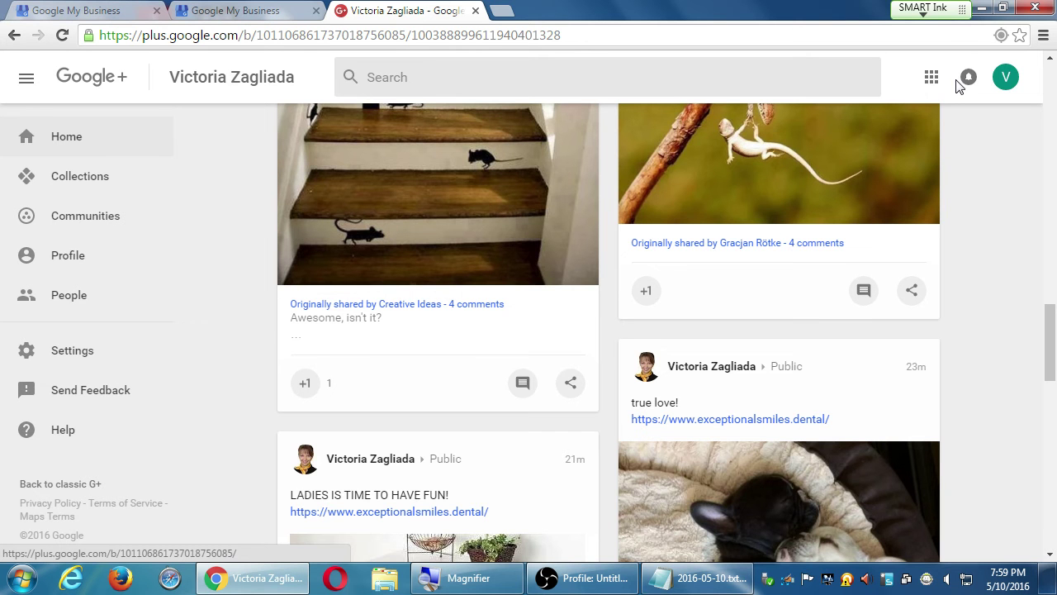
scroll(586, 467, up, 15)
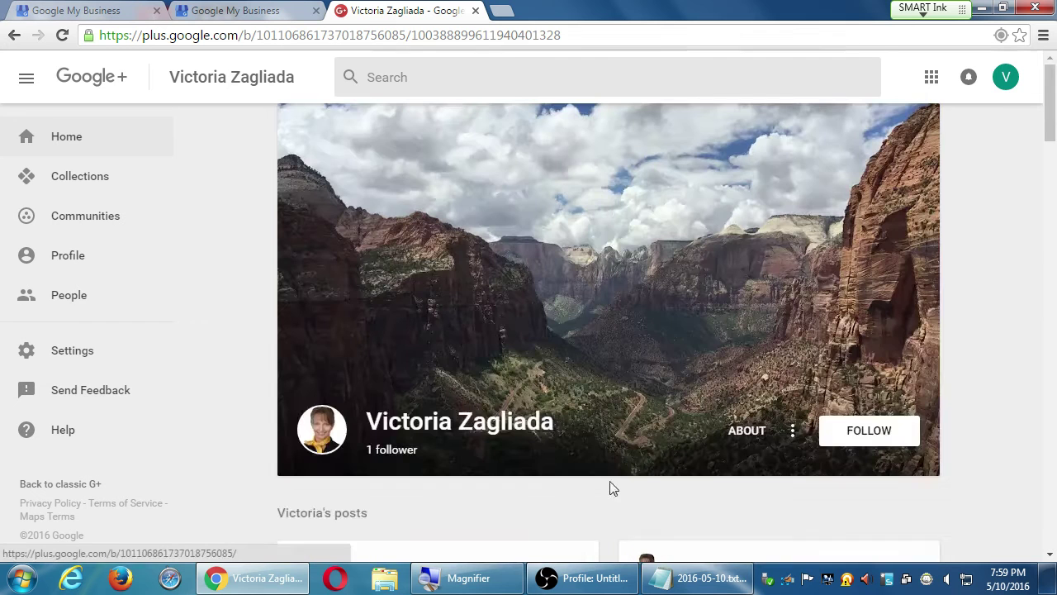
Step: Follow the member, dismiss the circles notice, and check which circles they are in
click(867, 442)
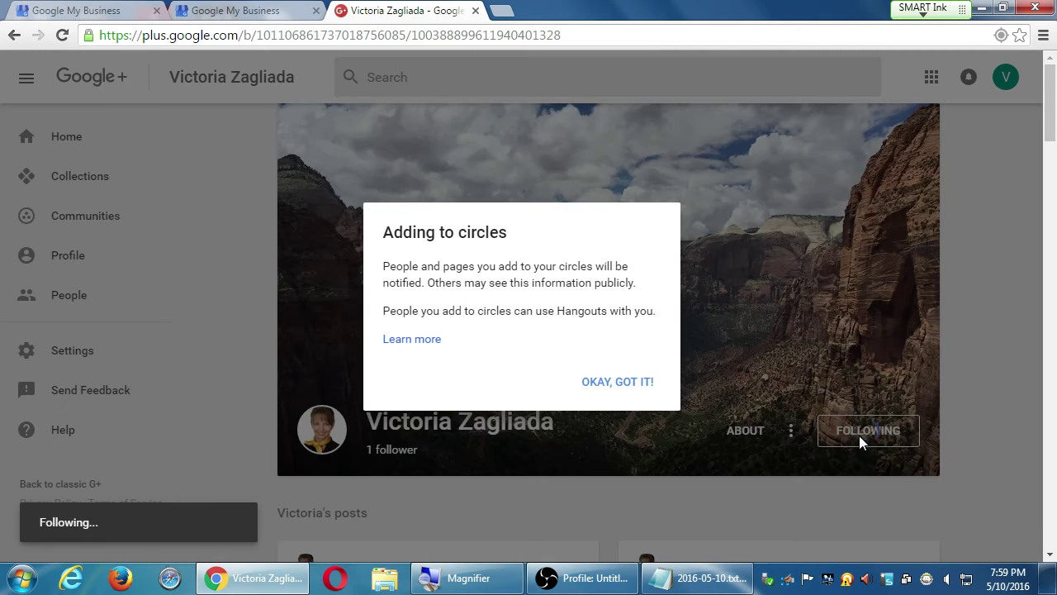
click(615, 386)
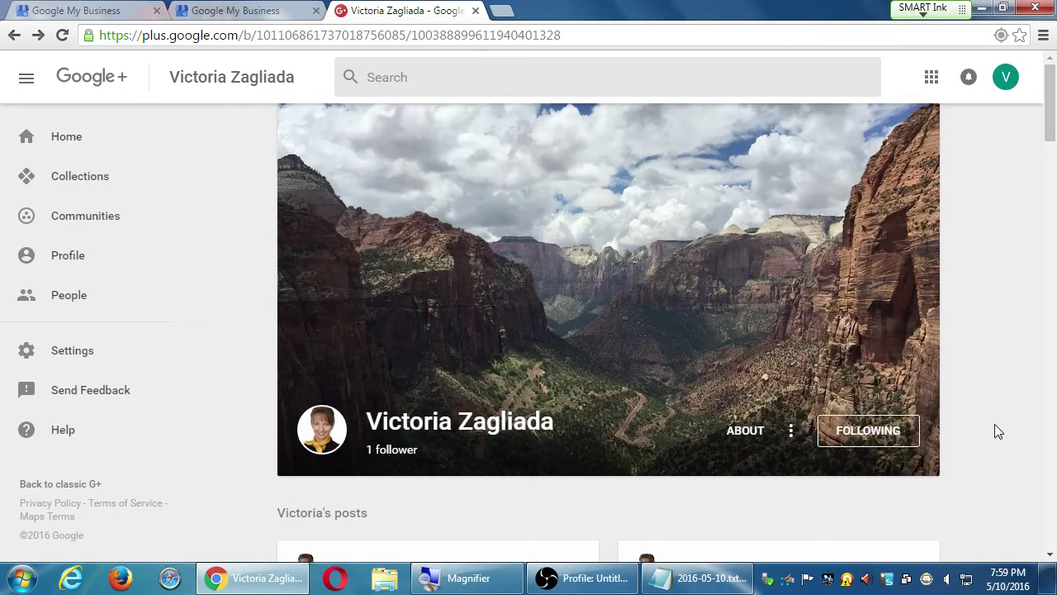
click(881, 436)
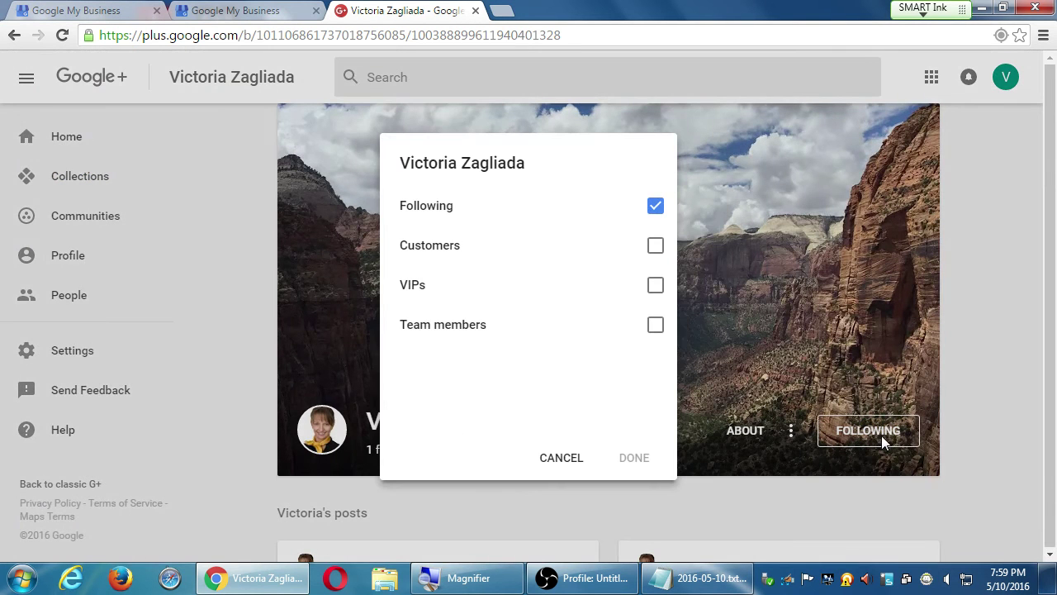
click(555, 456)
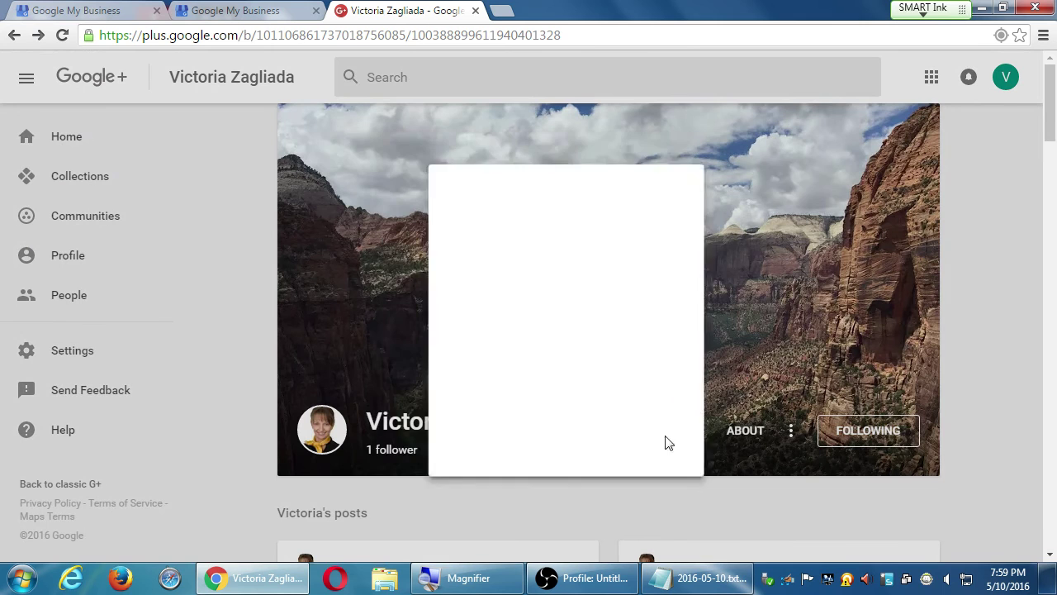
Step: Try the Customers and VIPs circles, then restore the member to Following only and cancel
click(852, 436)
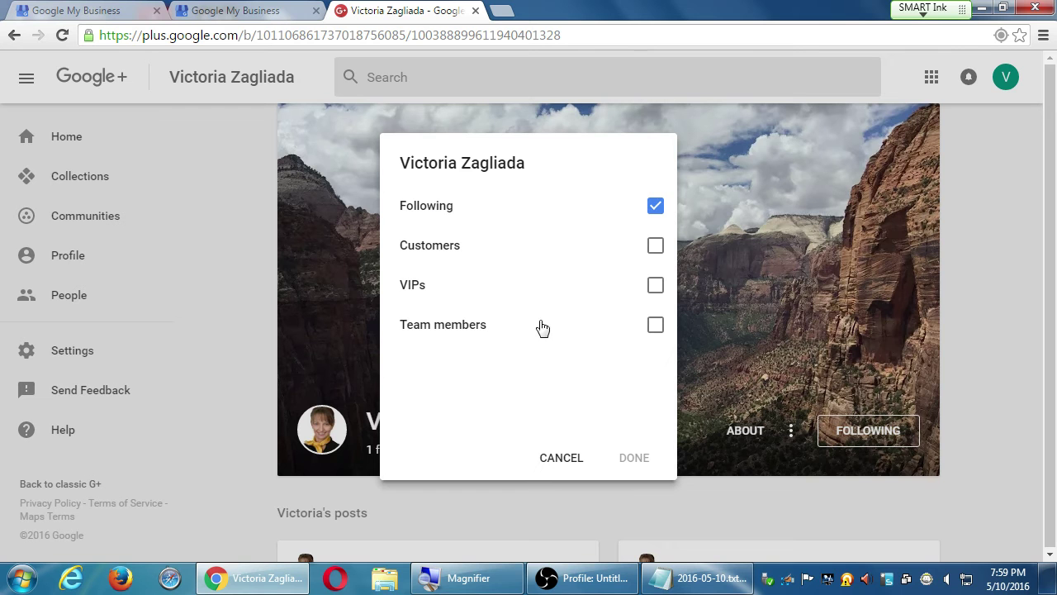
click(660, 246)
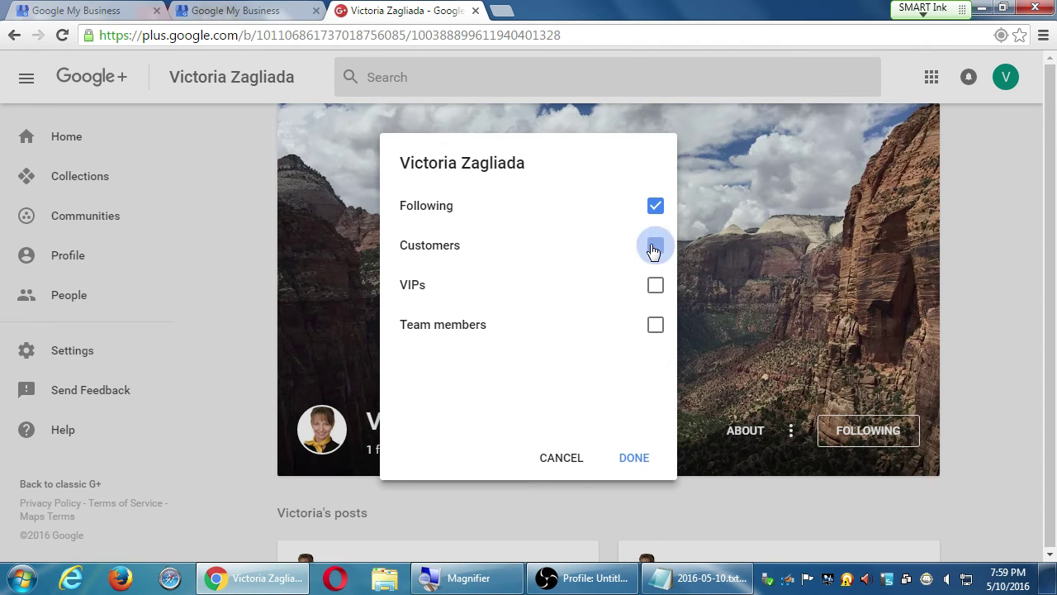
click(658, 210)
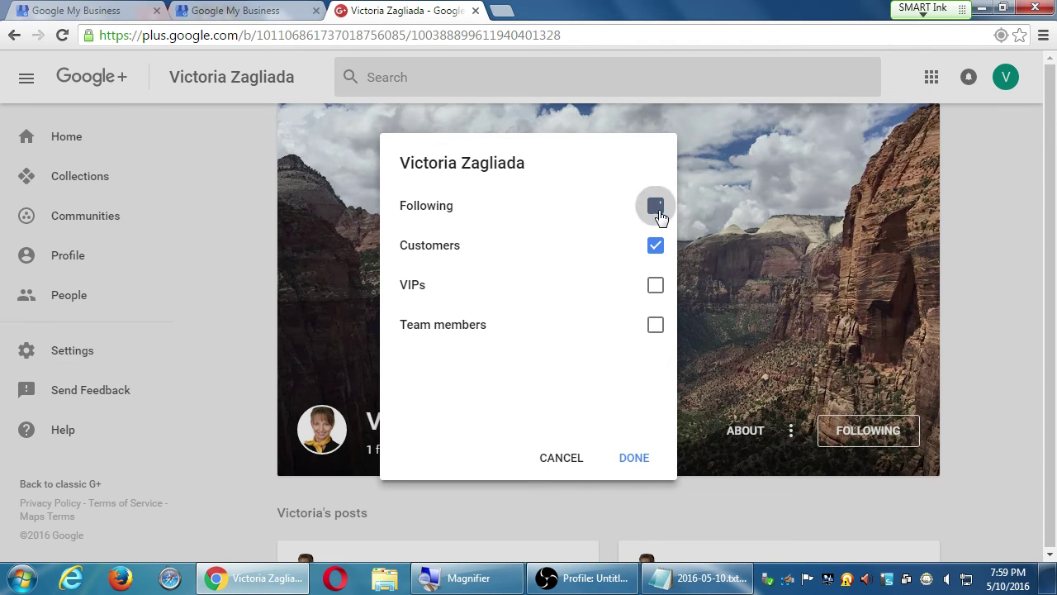
click(656, 288)
click(656, 286)
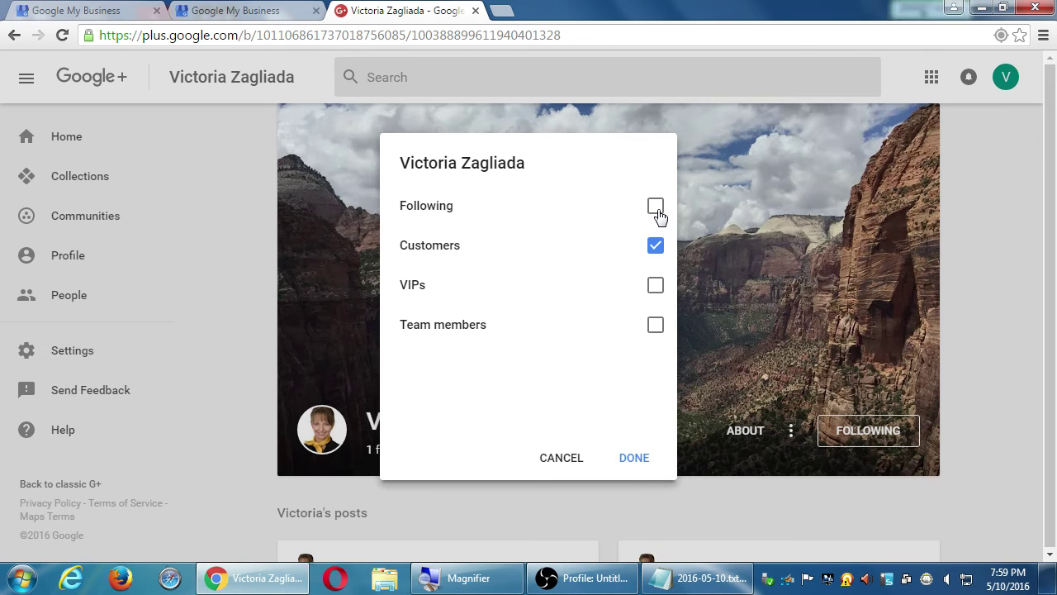
click(656, 209)
click(653, 248)
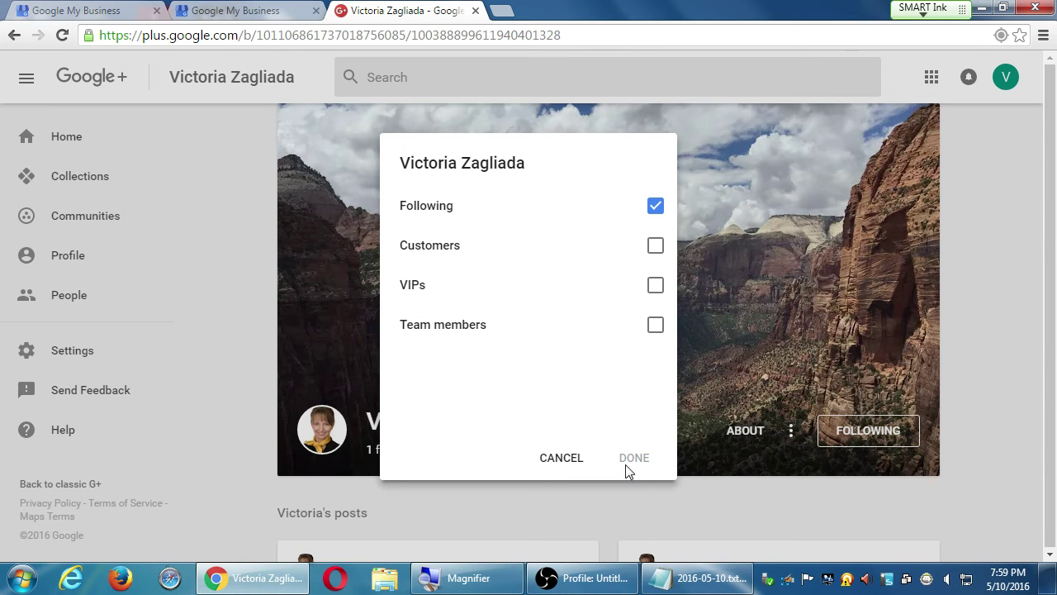
click(562, 459)
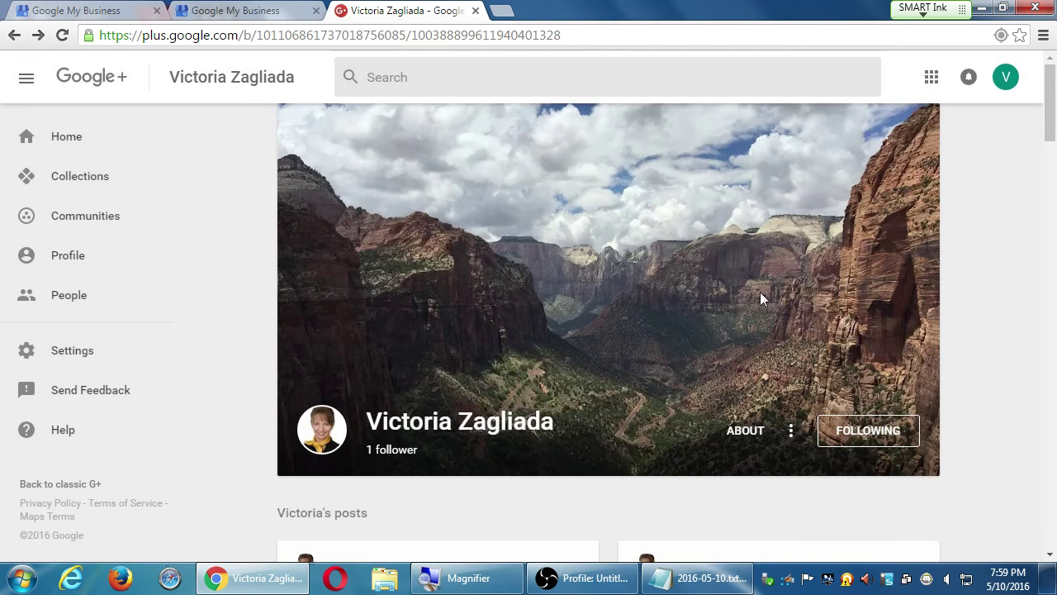
Step: Return to the Home feed and scroll down to the 2010 Ford Shelby GT500 Mustang Custom Convertible post
click(70, 138)
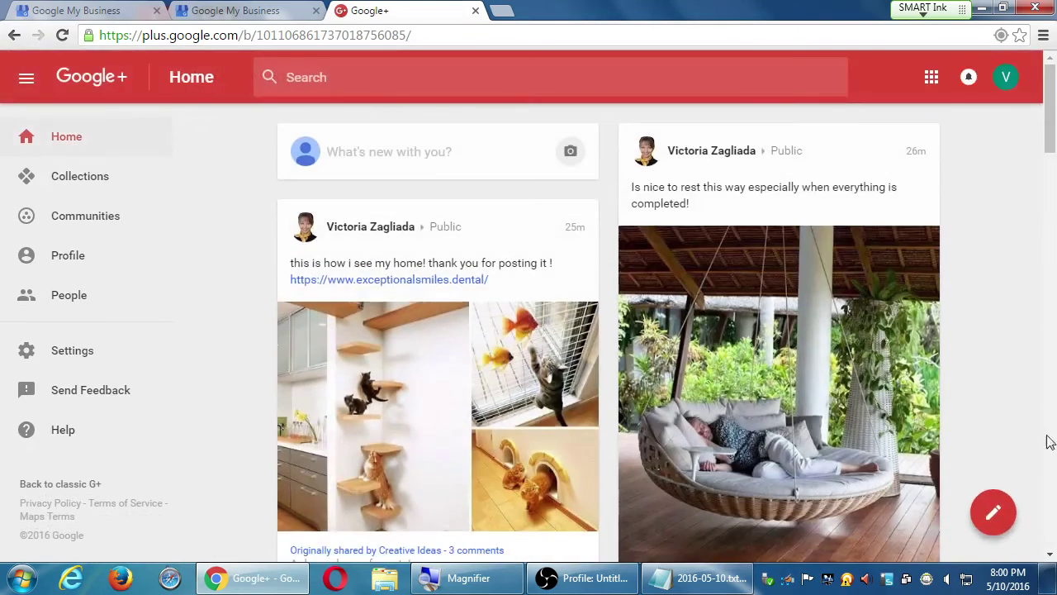
scroll(291, 383, down, 5)
scroll(290, 384, up, 5)
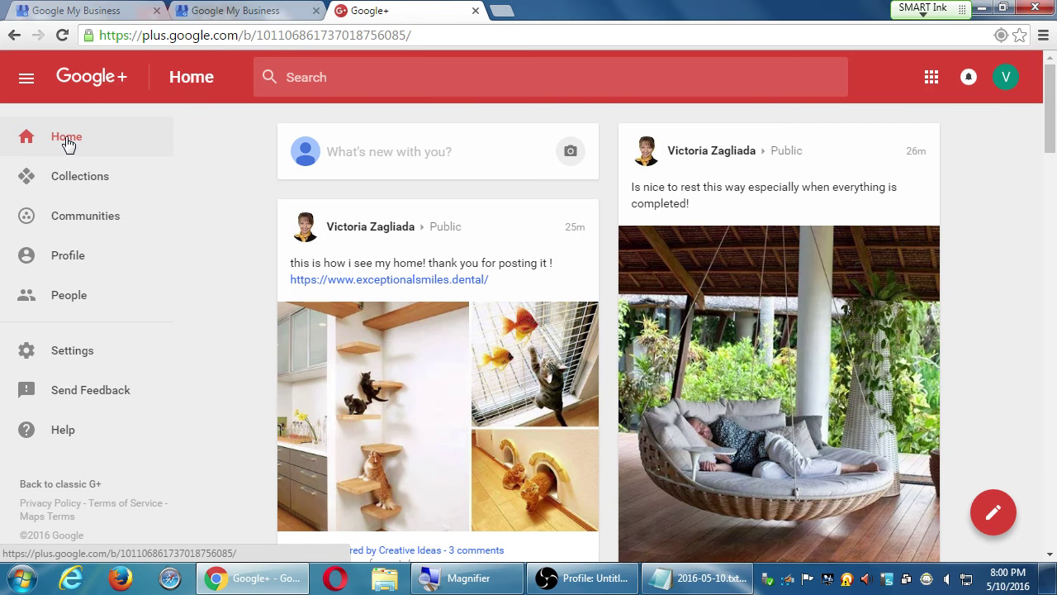
scroll(576, 334, down, 15)
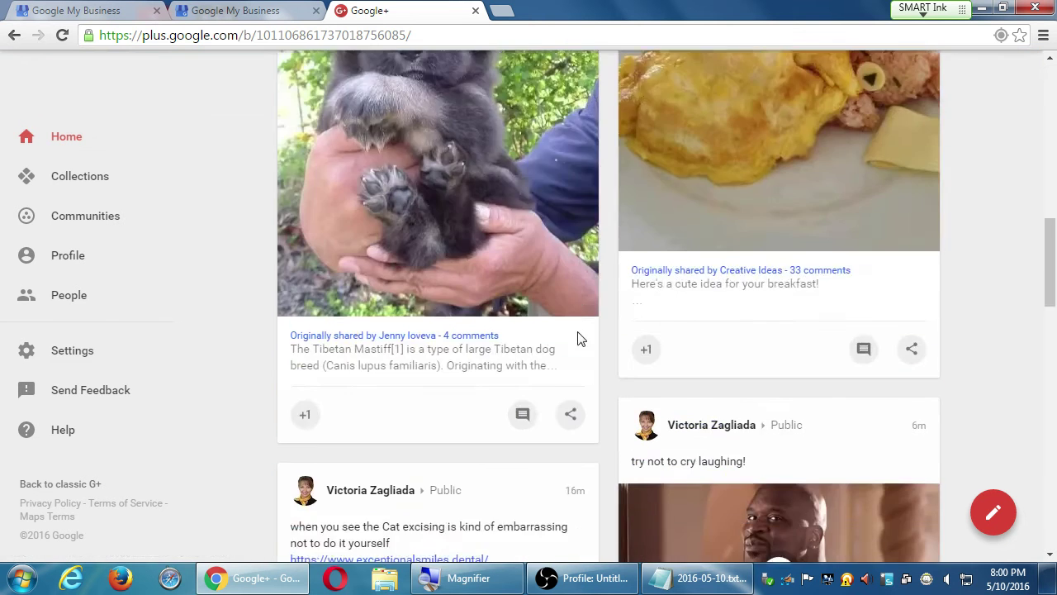
scroll(579, 339, down, 5)
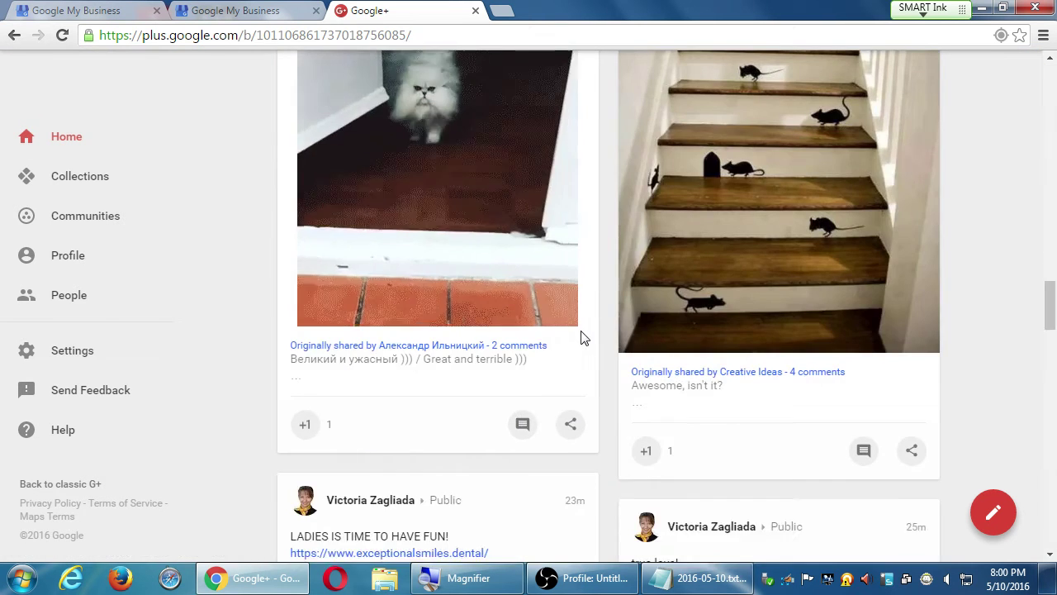
scroll(581, 338, down, 5)
scroll(580, 339, down, 10)
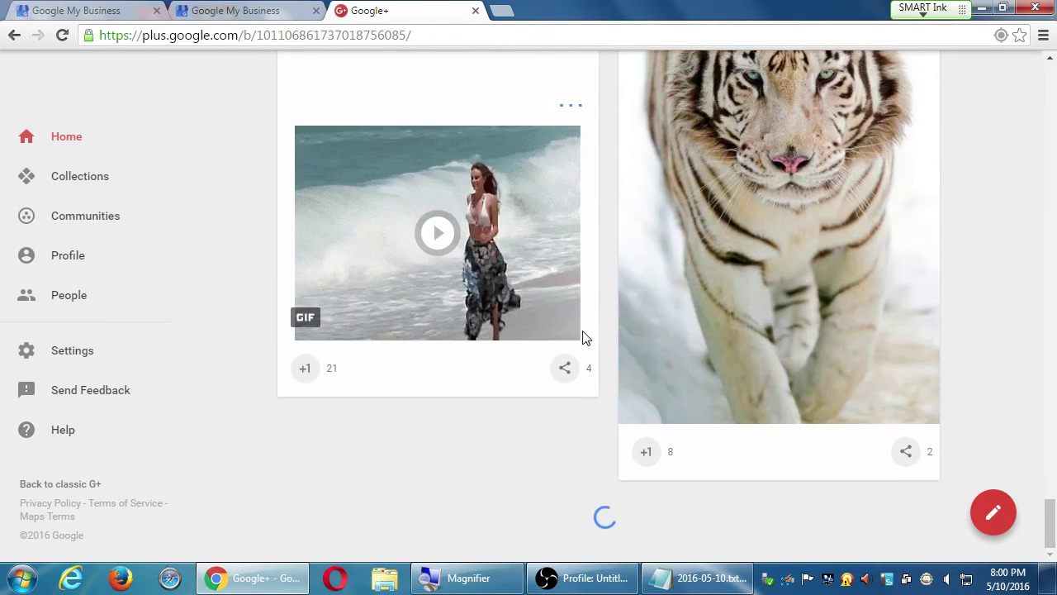
scroll(584, 338, down, 10)
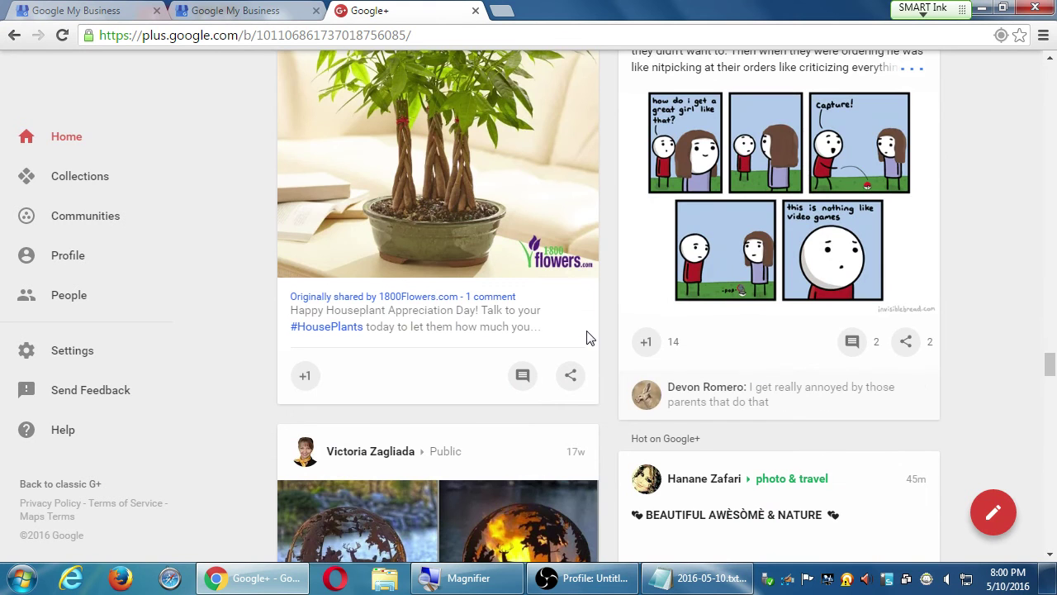
scroll(588, 337, down, 5)
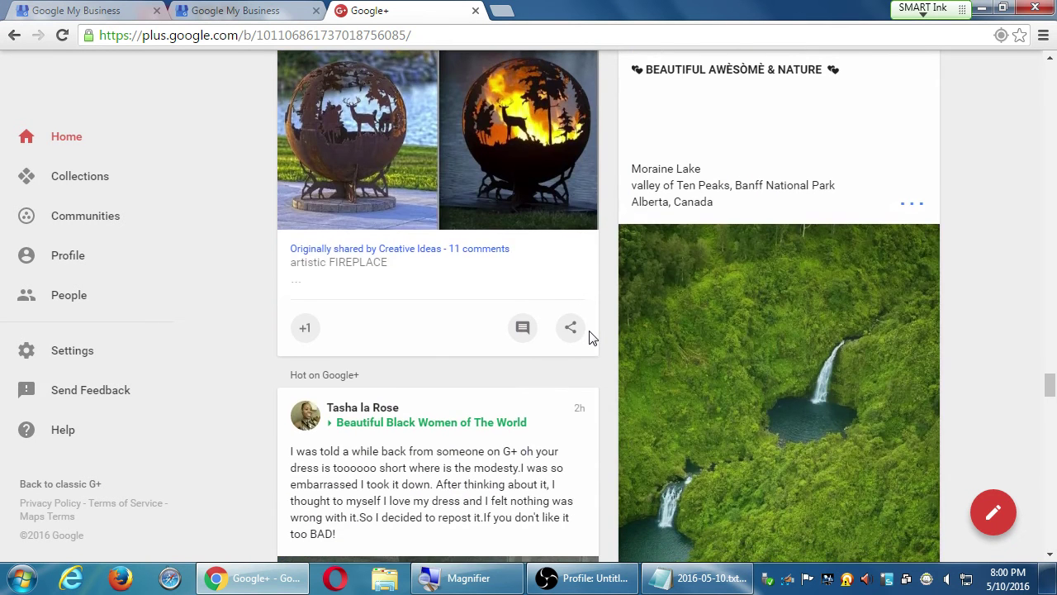
scroll(588, 337, down, 4)
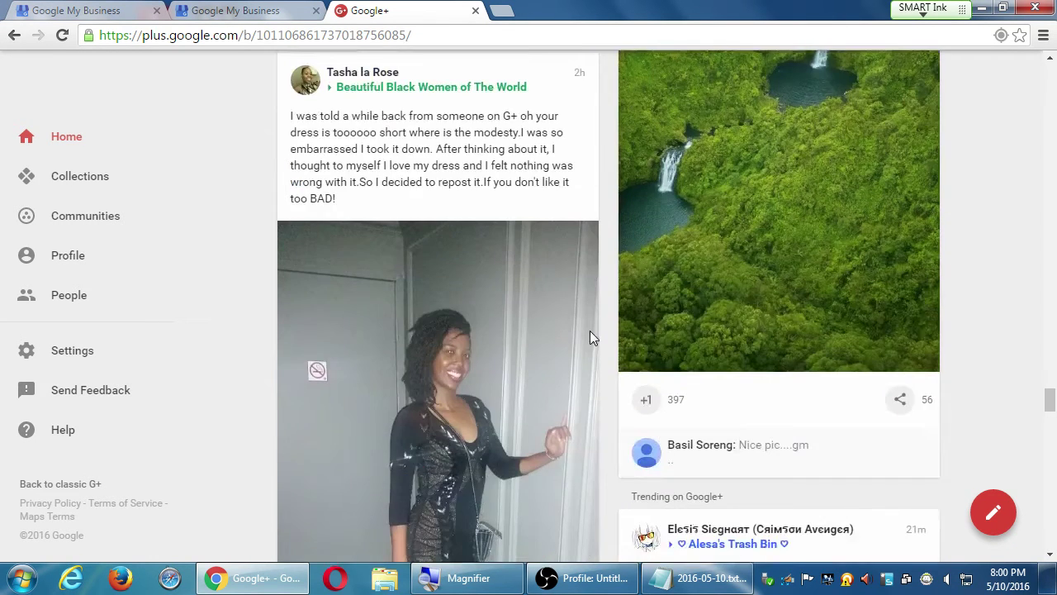
scroll(590, 335, up, 5)
scroll(609, 345, down, 15)
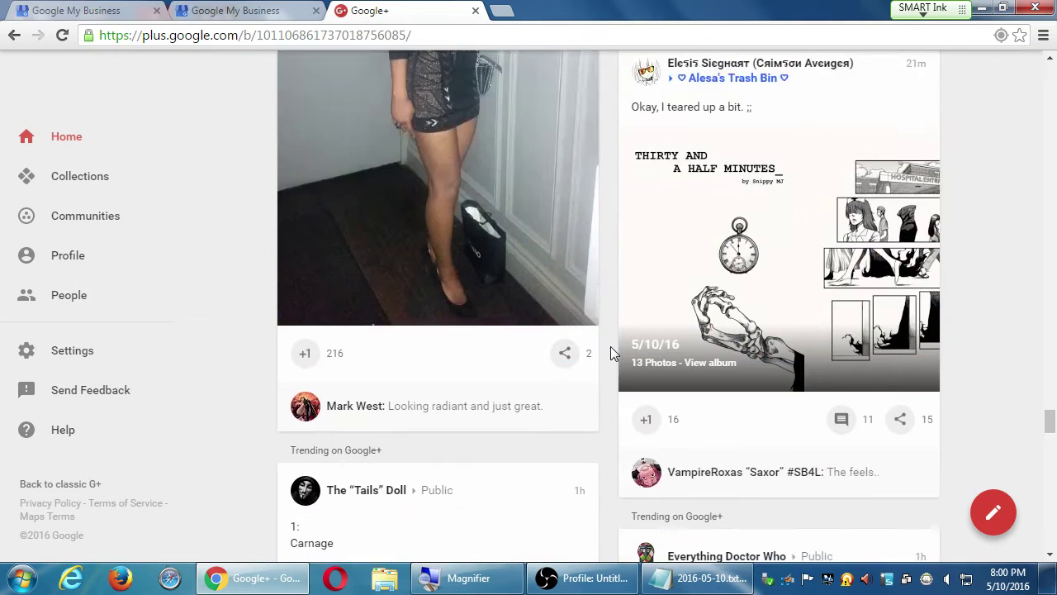
scroll(611, 348, up, 1)
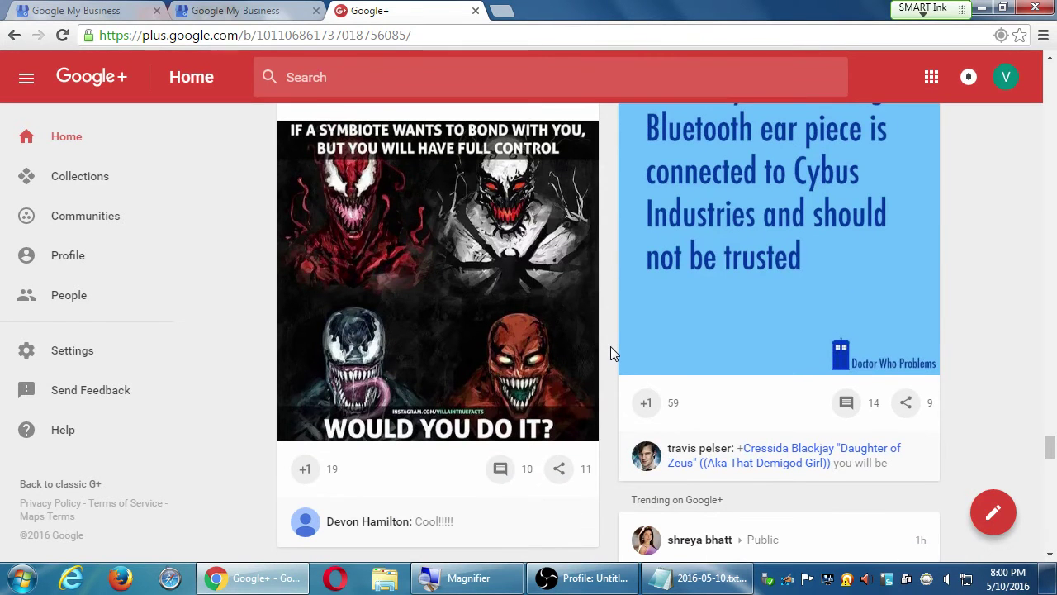
scroll(610, 352, down, 8)
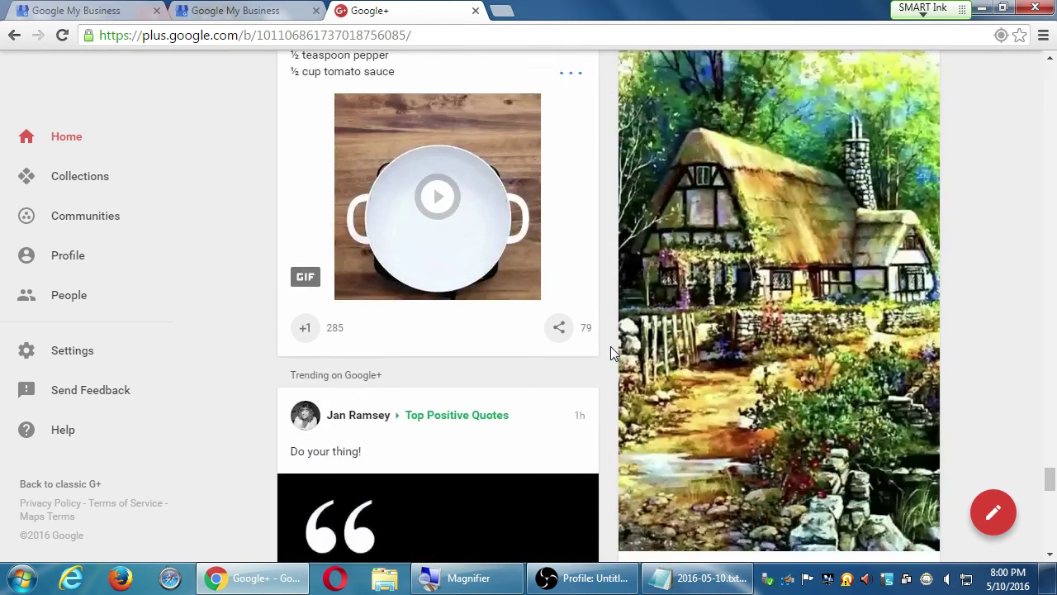
scroll(612, 352, down, 9)
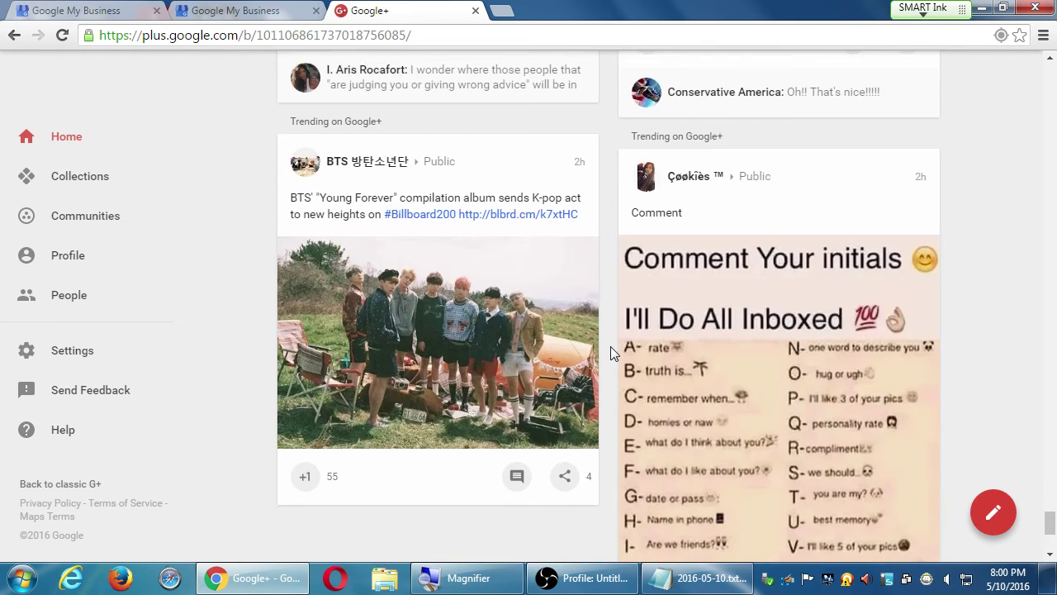
scroll(610, 347, down, 8)
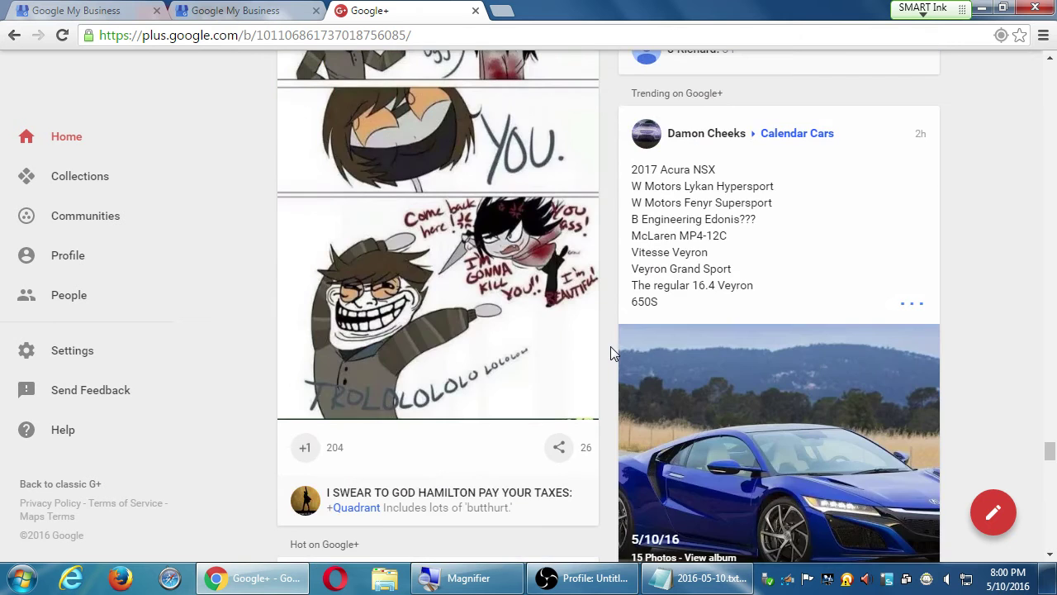
scroll(611, 349, down, 4)
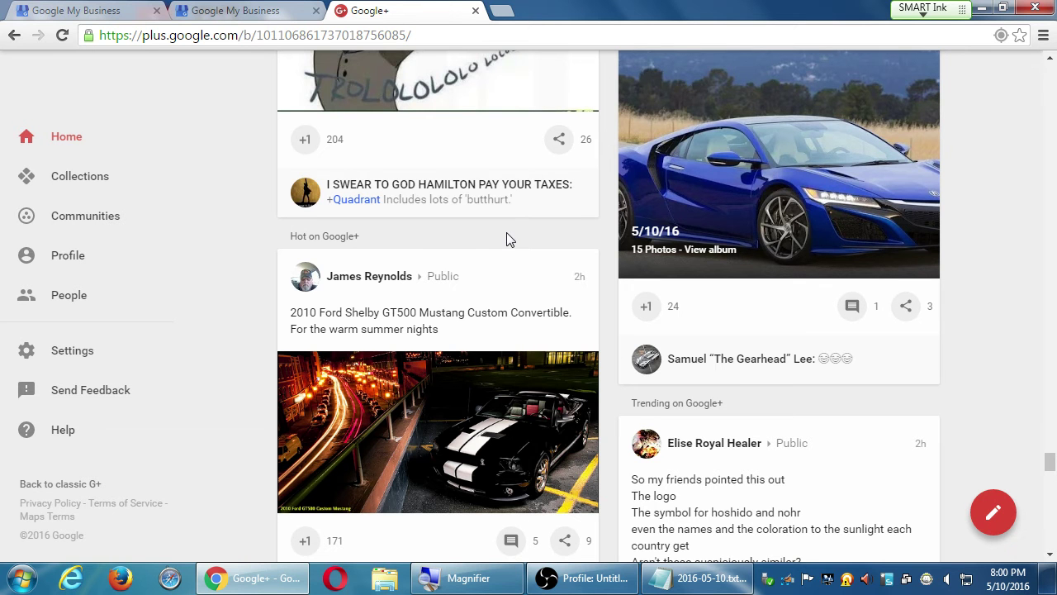
scroll(502, 124, up, 1)
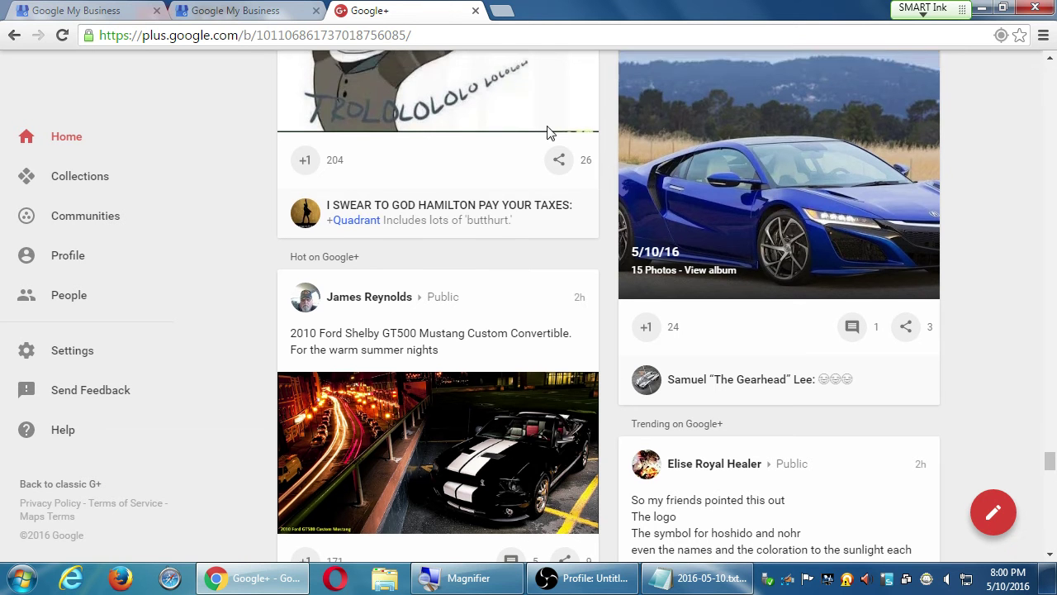
scroll(974, 330, down, 3)
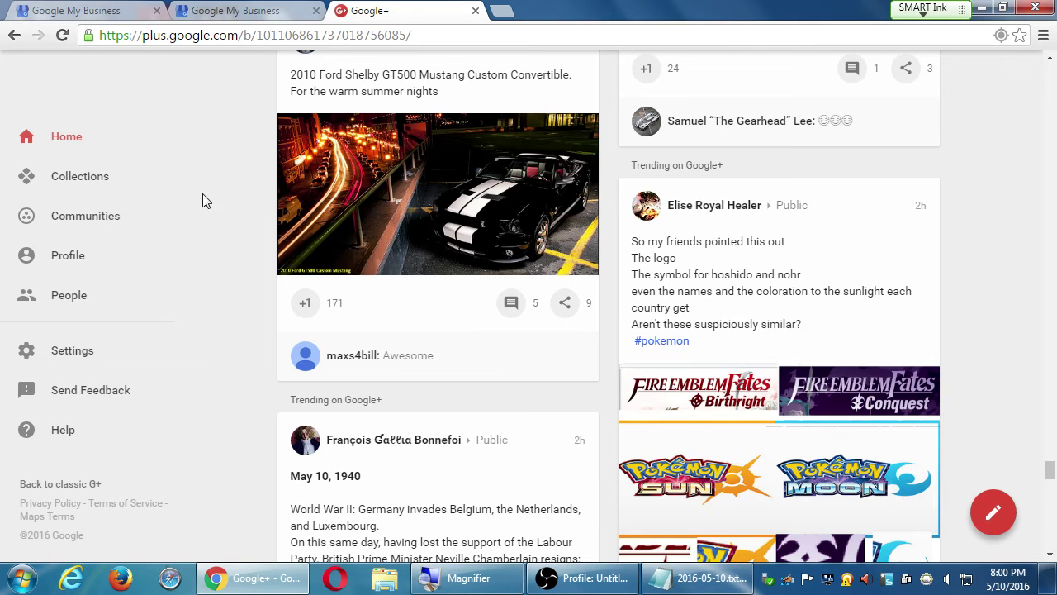
scroll(248, 266, up, 1)
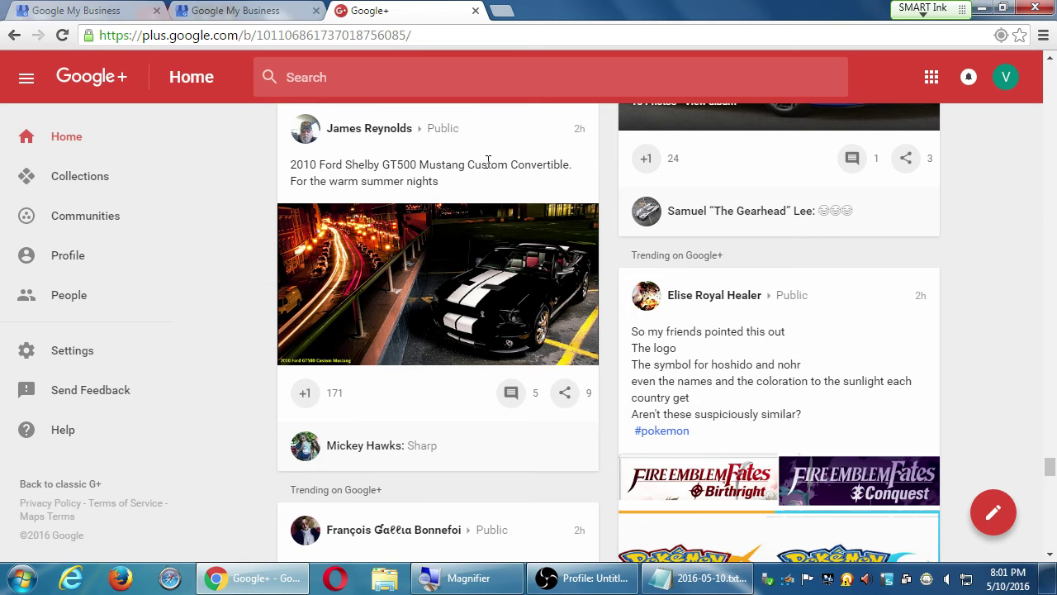
Step: Open the Mustang post on its own page, check its options, and reveal its 5 comments
click(579, 134)
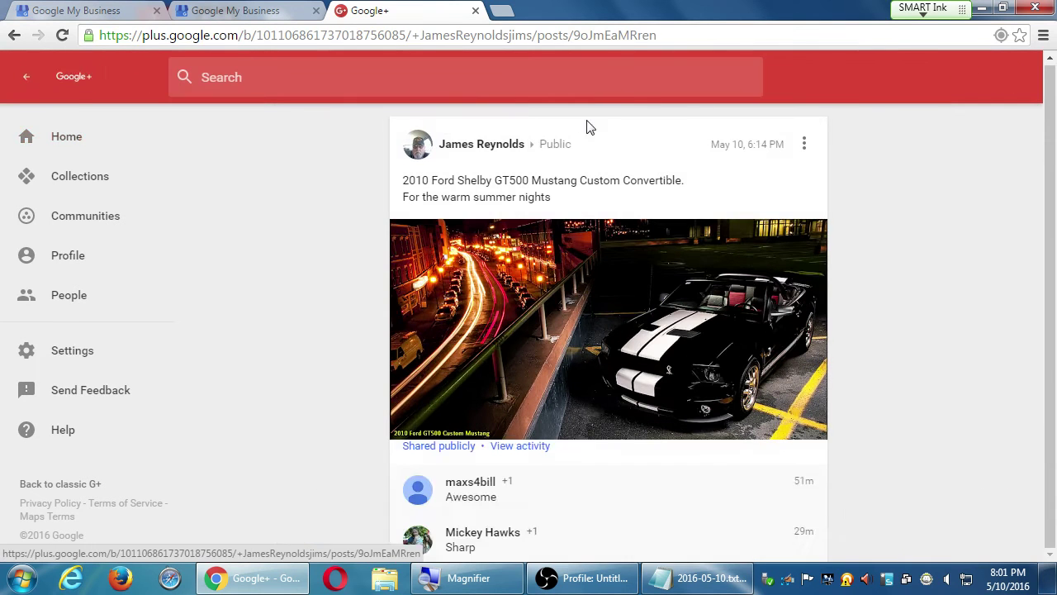
click(804, 147)
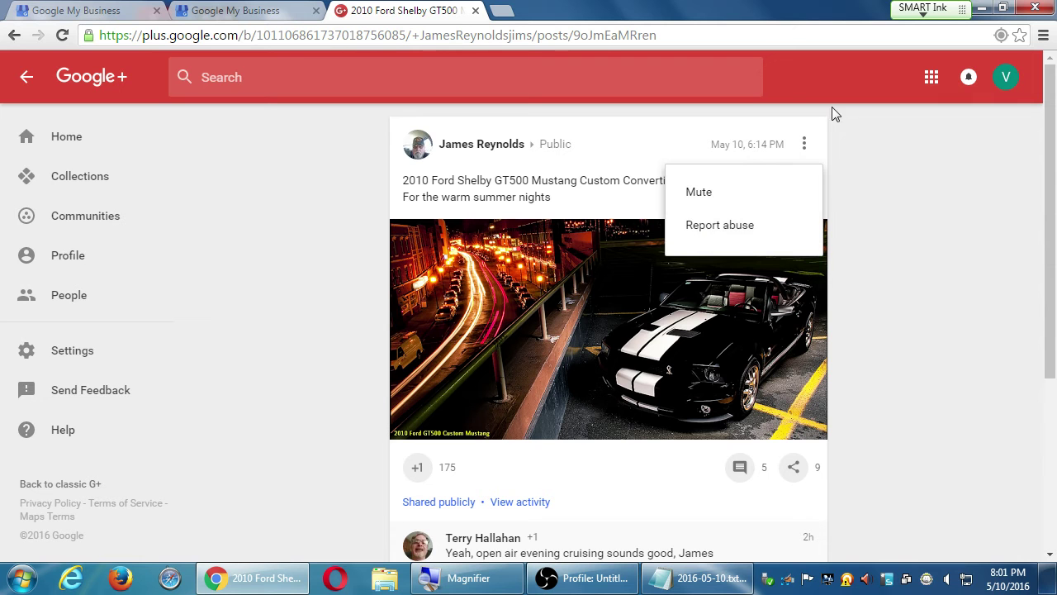
click(872, 196)
scroll(669, 483, down, 1)
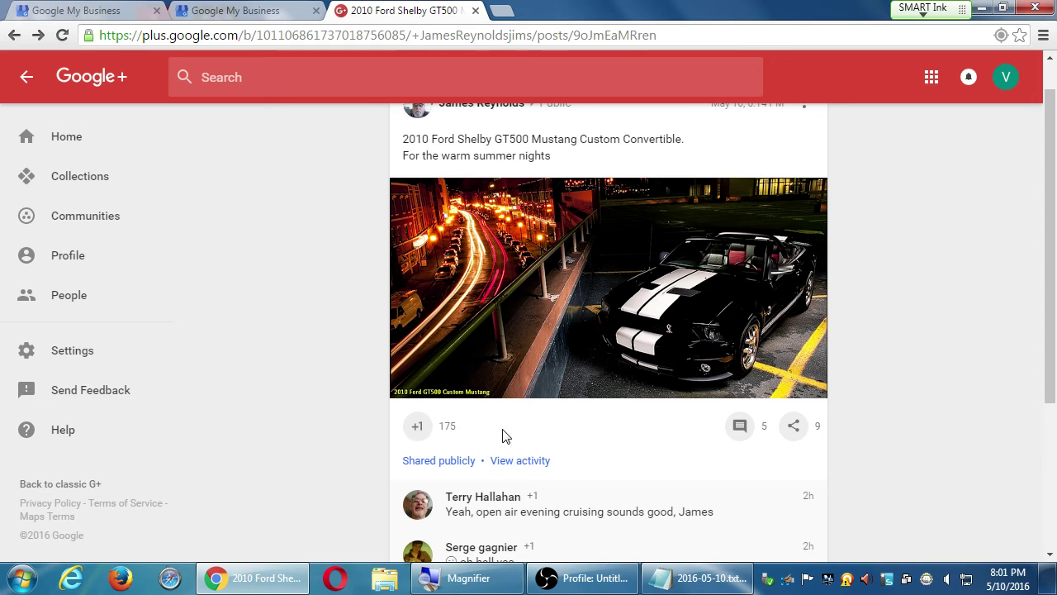
scroll(587, 469, down, 3)
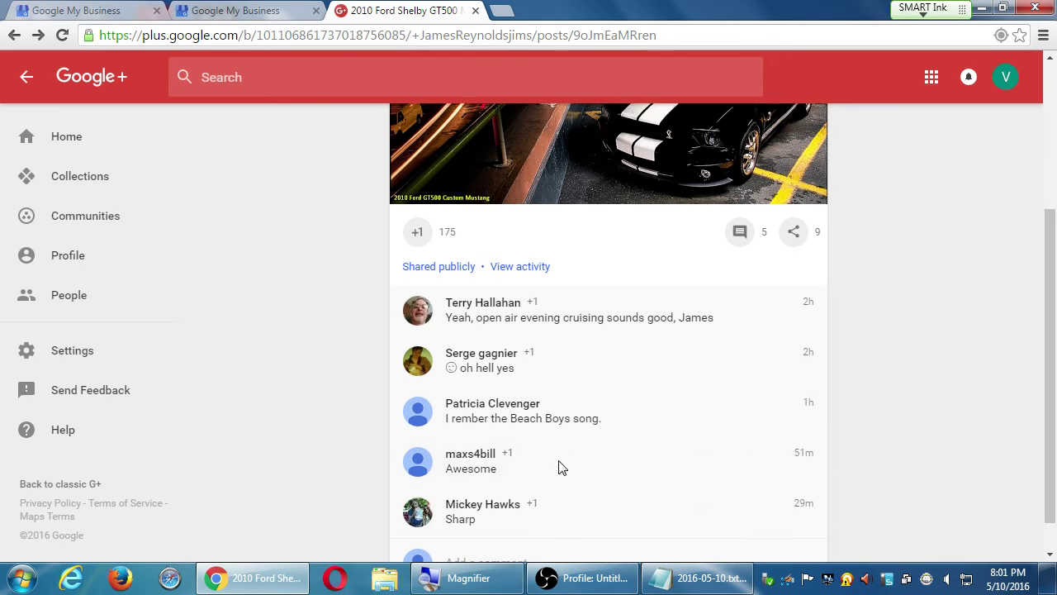
click(510, 527)
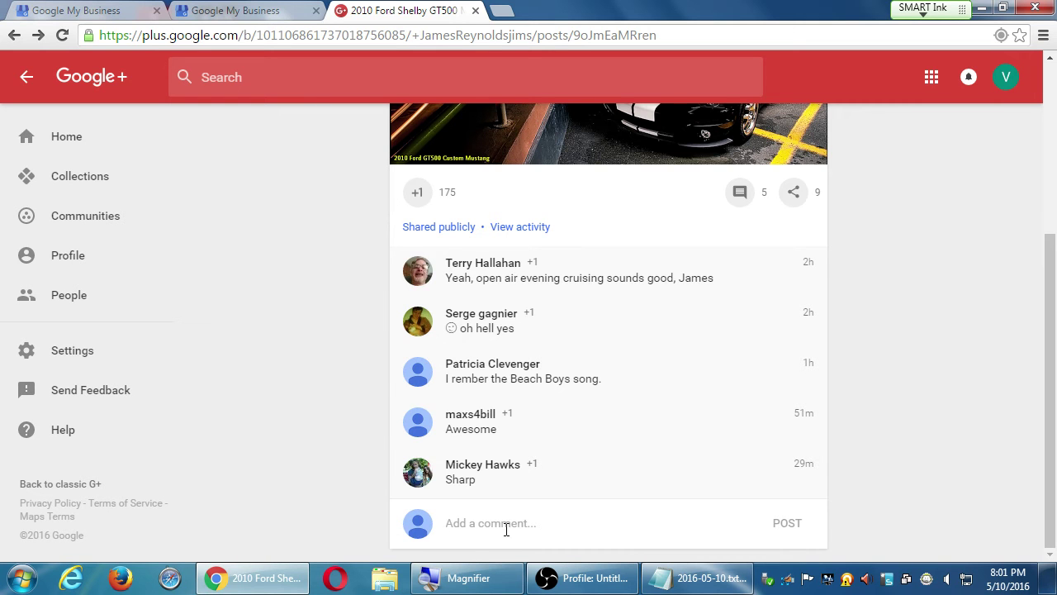
Step: Add the tip 'Comment on active posts, to get the attention of everyone in the Chain of comments. This could lead to Actions'
click(684, 578)
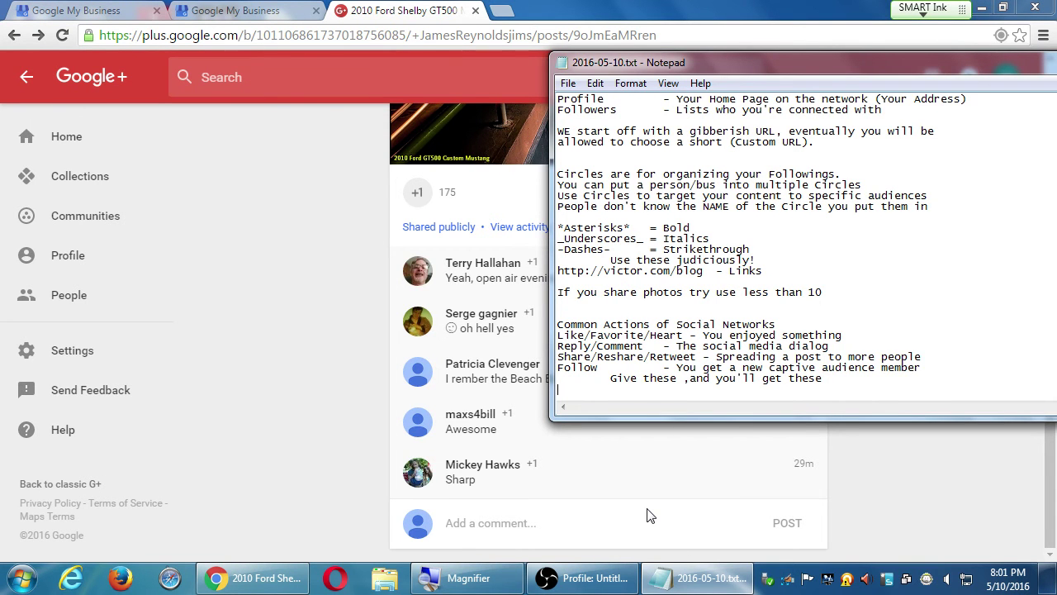
key(Return)
key(Return)
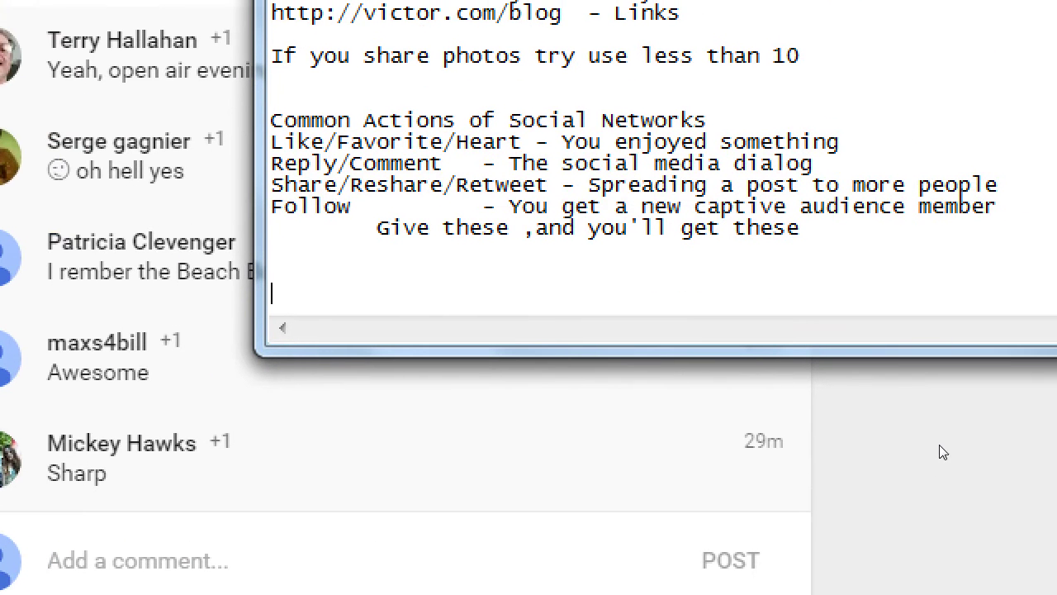
text(Comment )
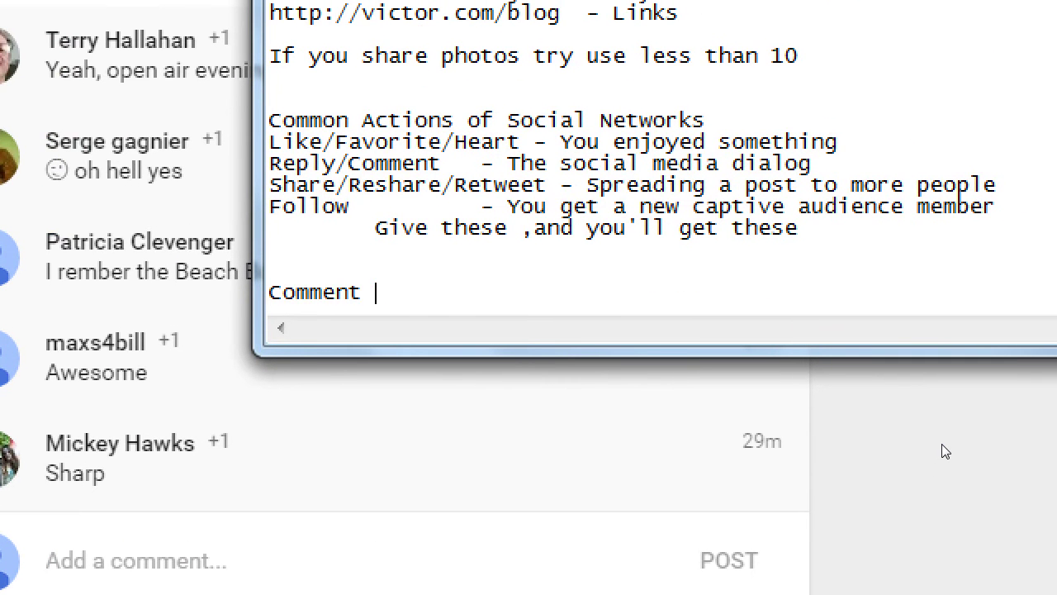
text(on active)
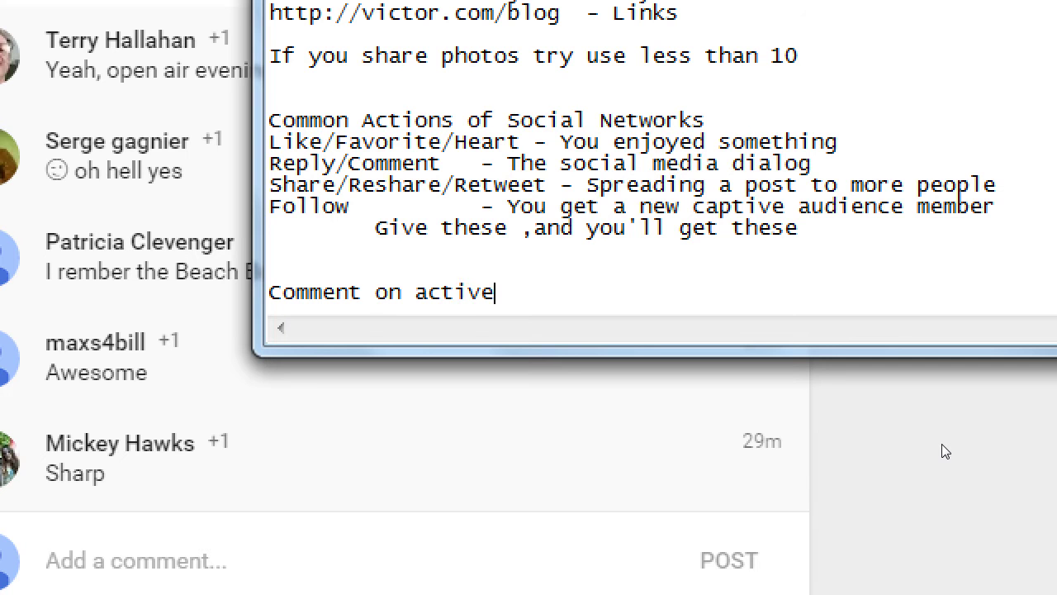
text( posts, to get the at)
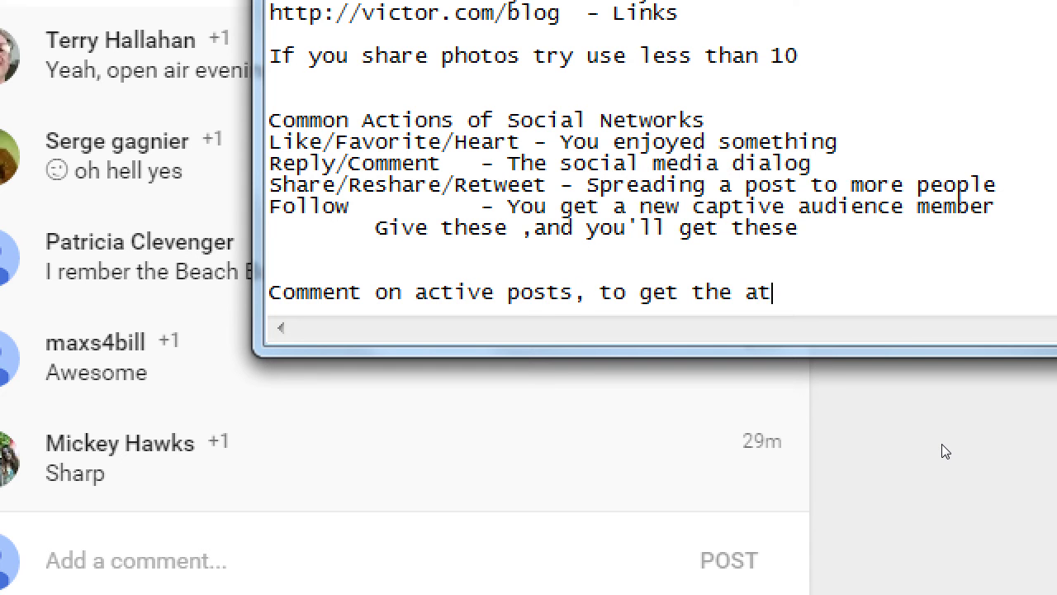
text(tention of everyone in)
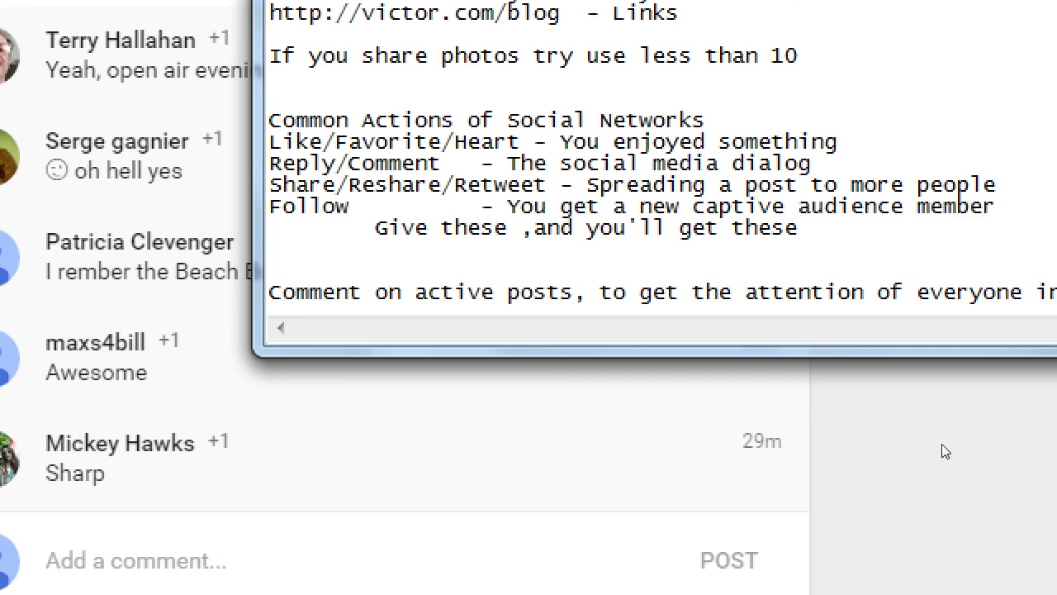
key(Return)
text(the Ca)
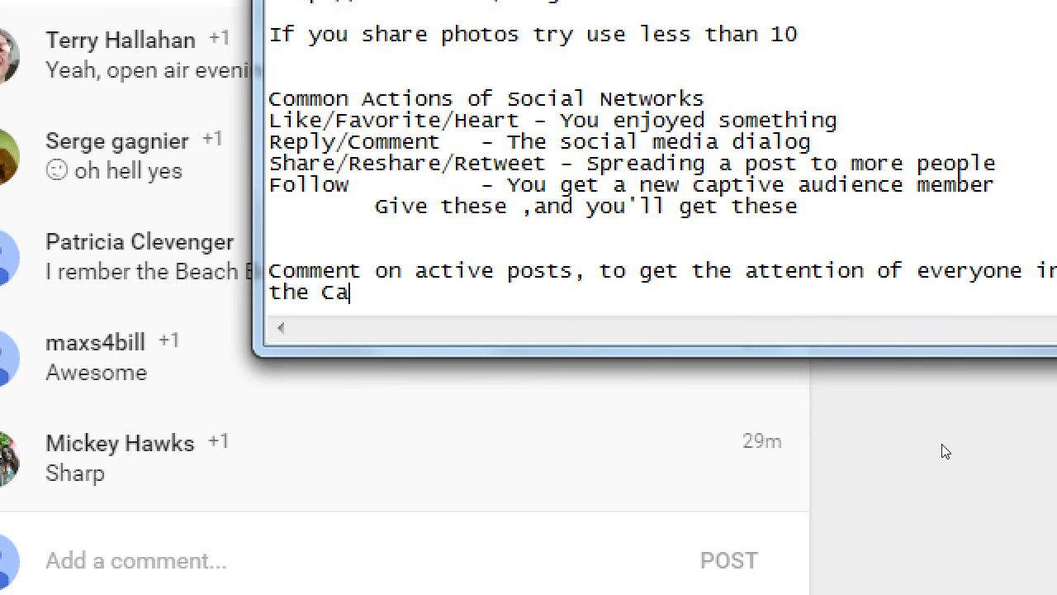
key(BackSpace)
text(hain of comments.)
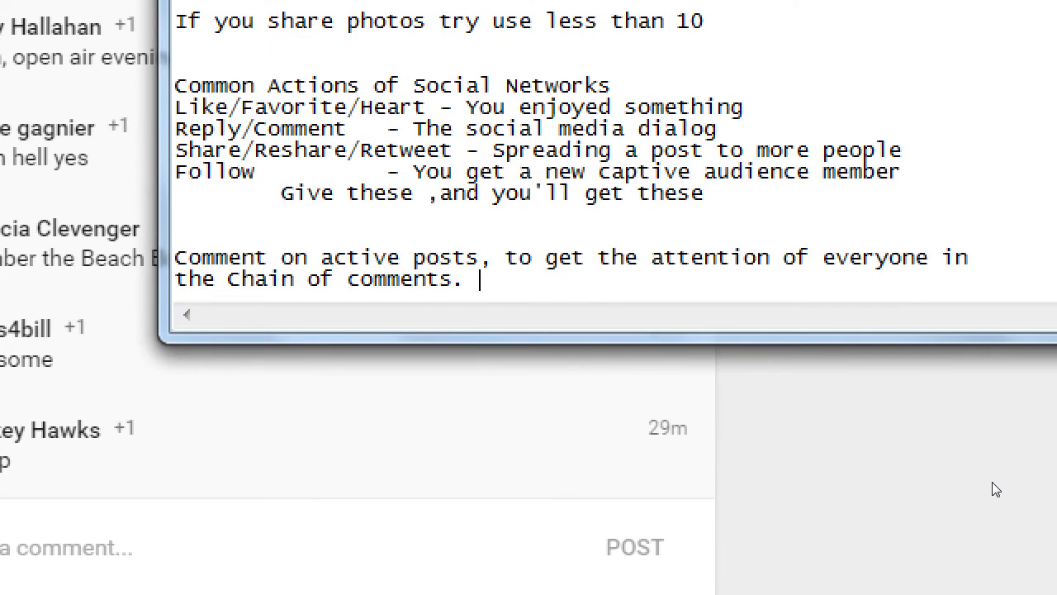
text(This could lead to )
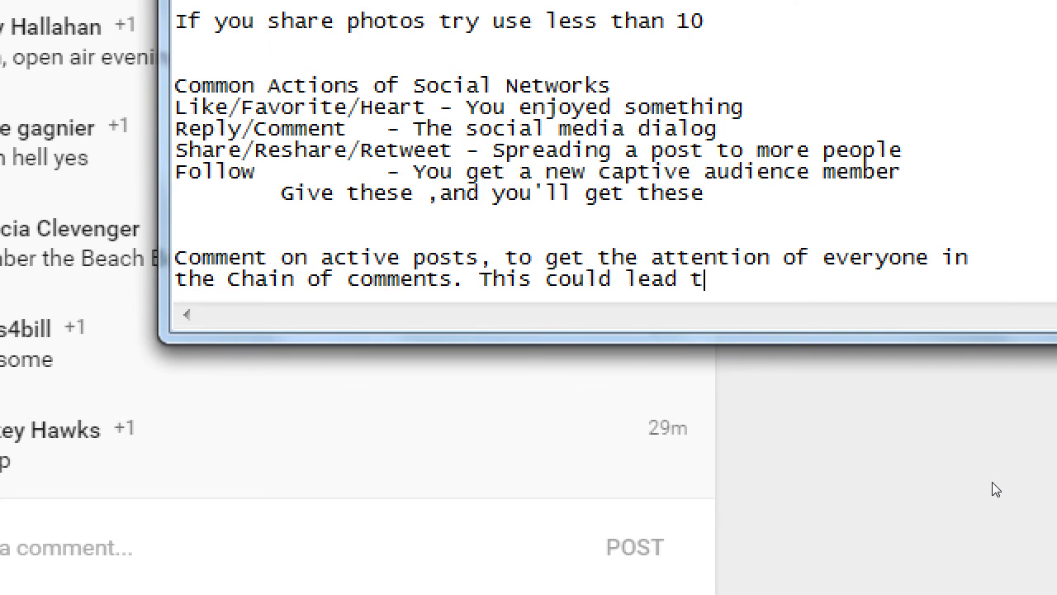
text(Actions)
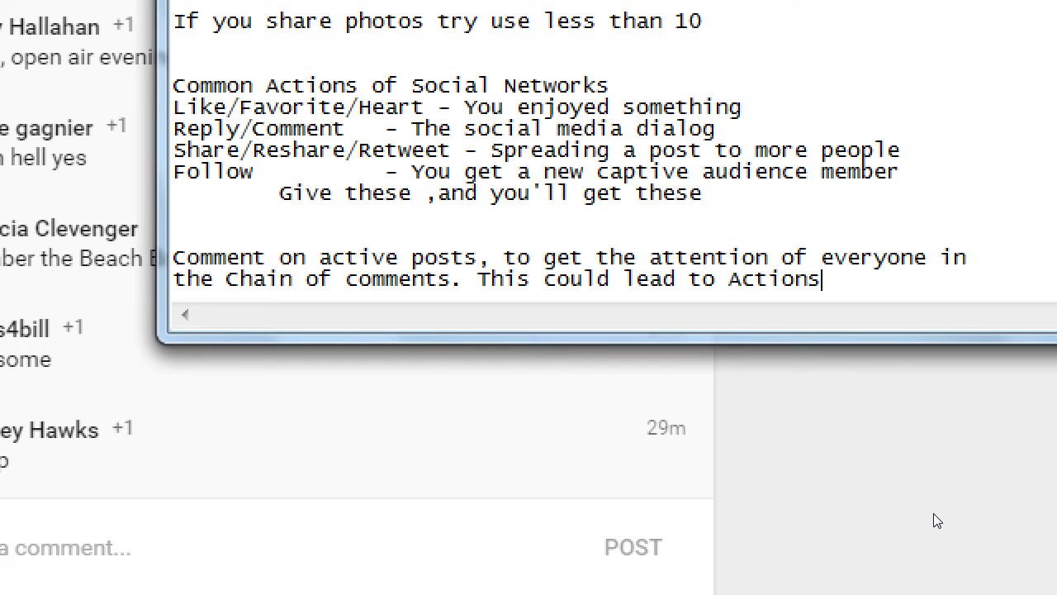
Step: Add the tip 'Follow RELEVANT accounts to get Followbacks'
key(Return)
key(Return)
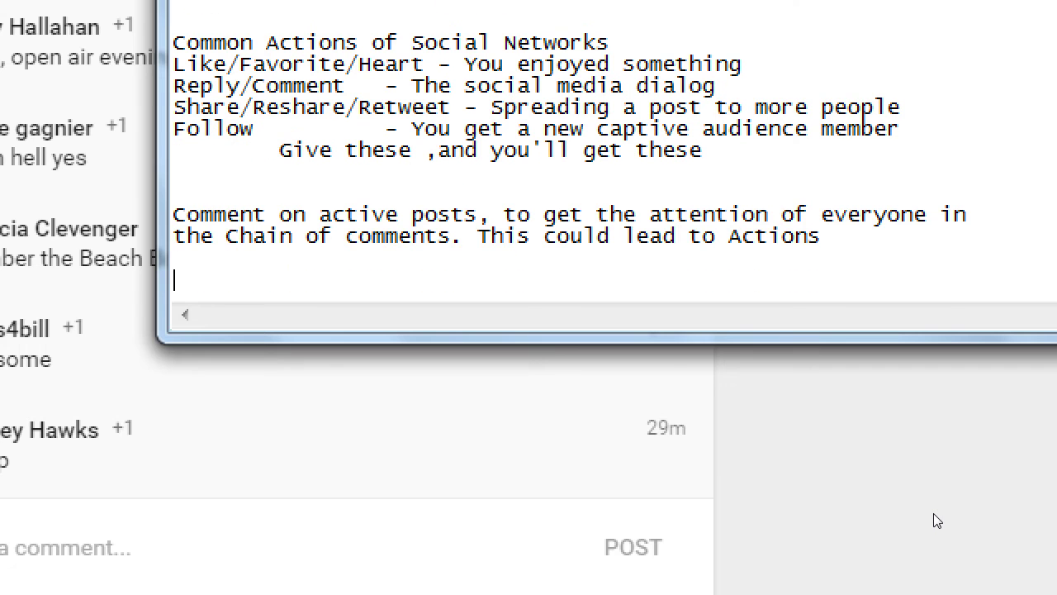
text(Follow accounts)
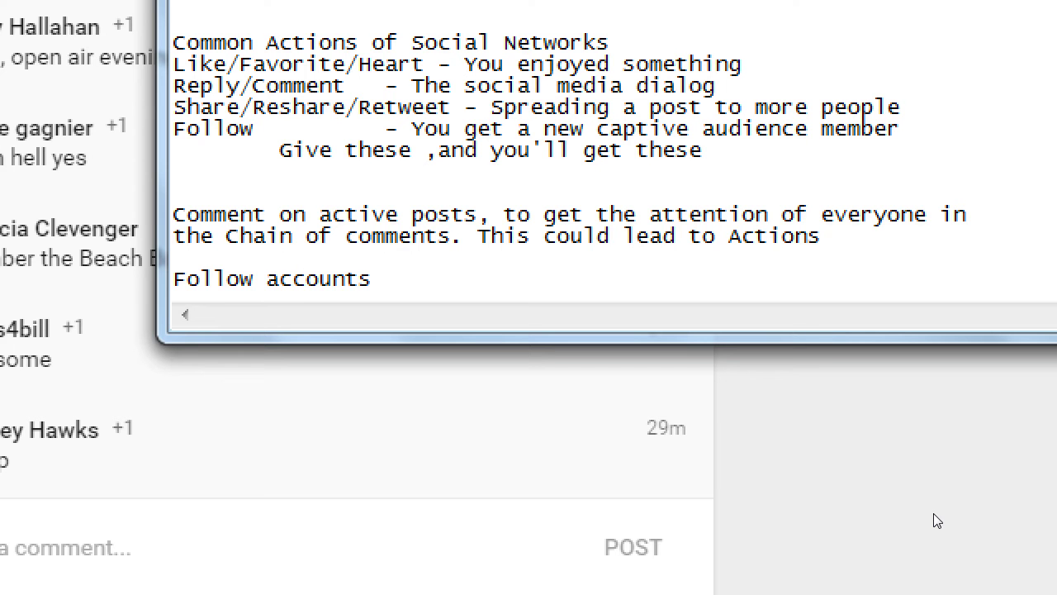
key(ctrl+Left)
text(RELEVANT)
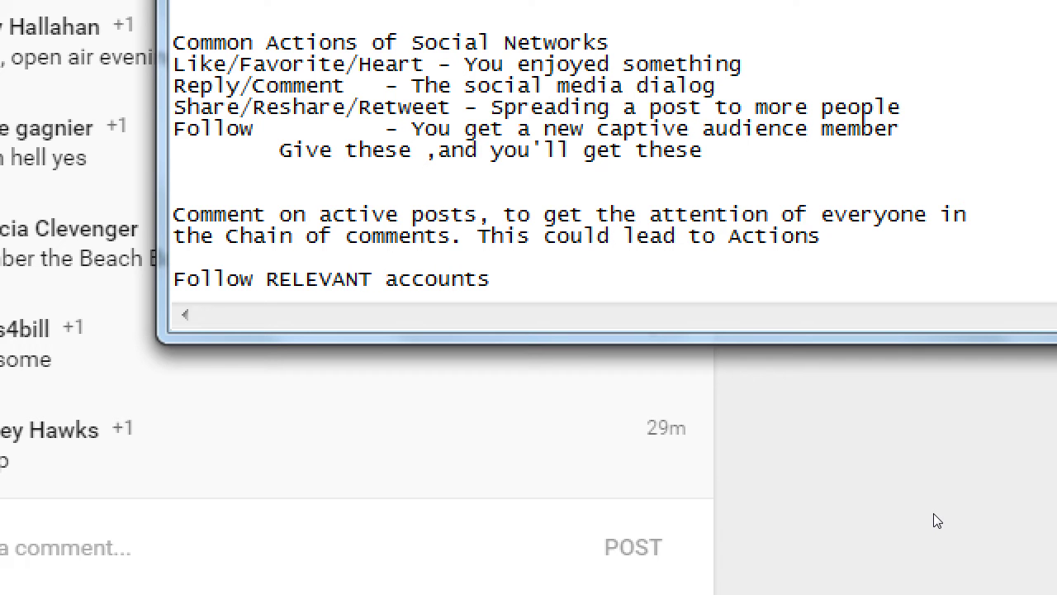
text(to get Followa)
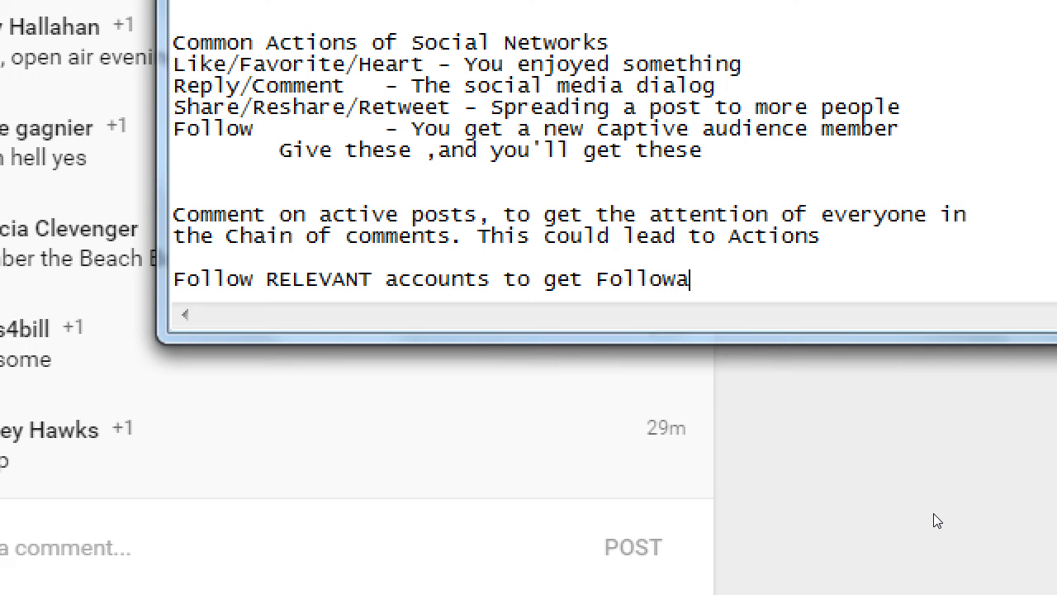
key(BackSpace)
text(backs)
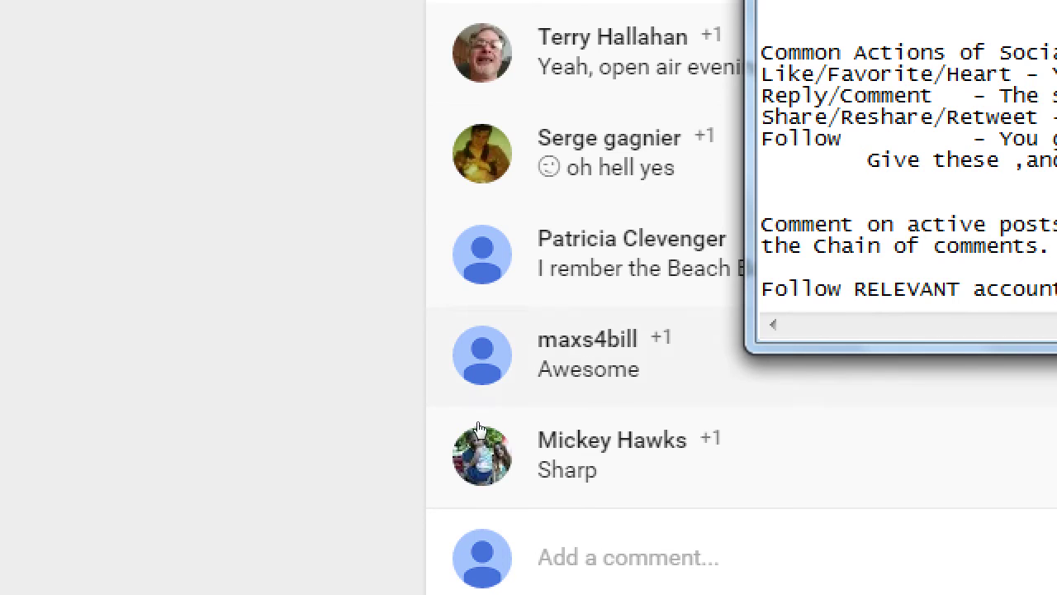
mouse_move(495, 338)
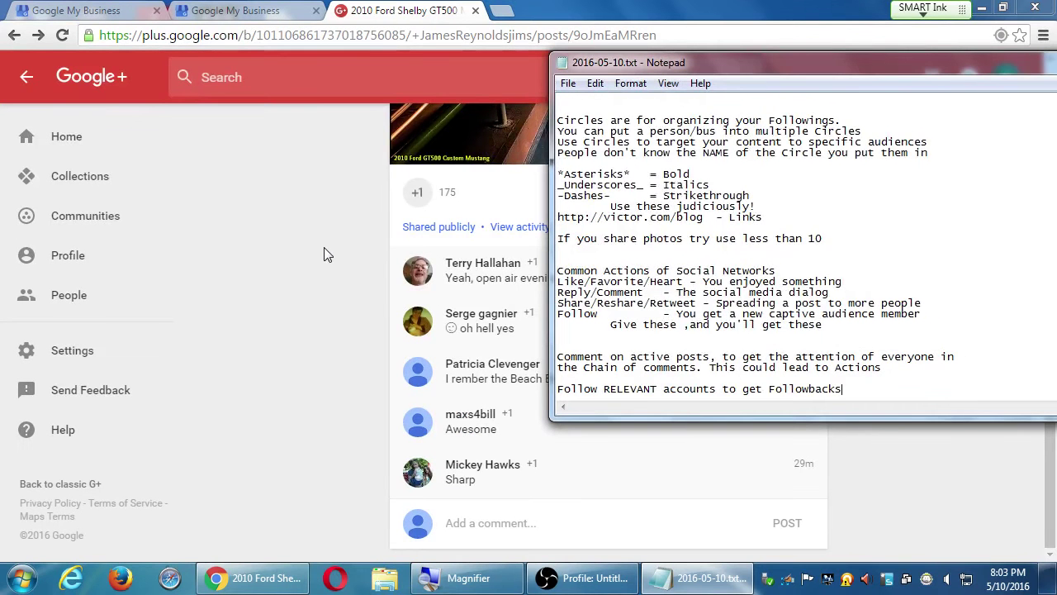
scroll(328, 252, up, 1)
scroll(330, 244, down, 1)
click(336, 203)
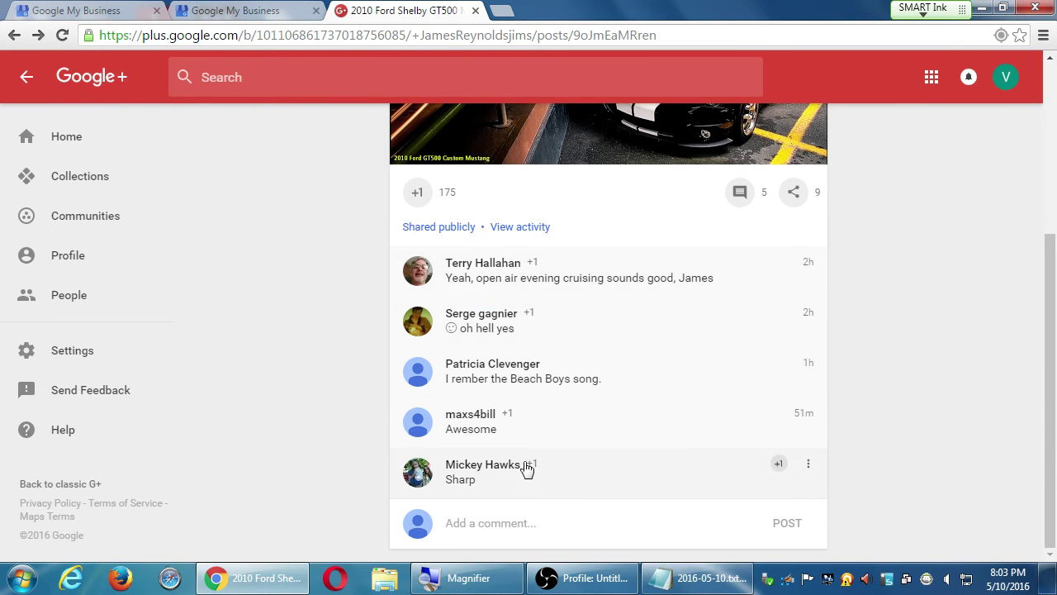
scroll(537, 448, up, 3)
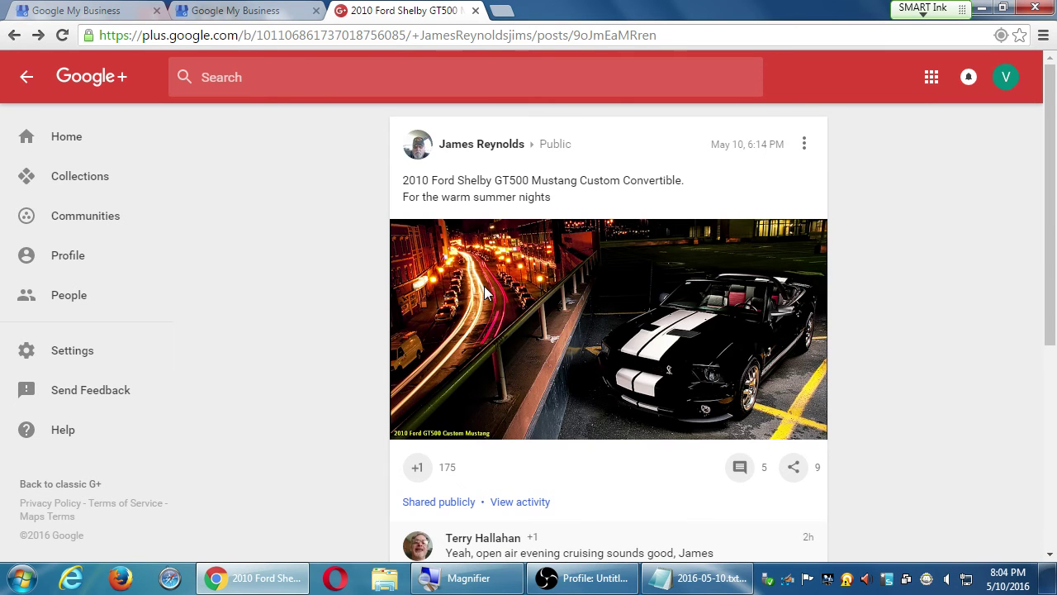
scroll(491, 367, down, 2)
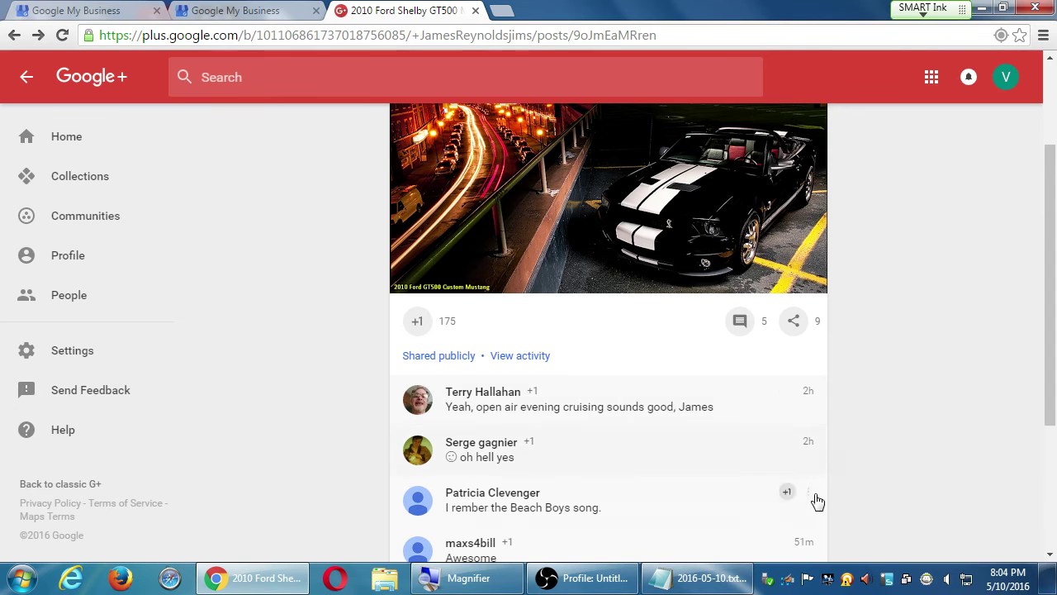
scroll(883, 490, down, 2)
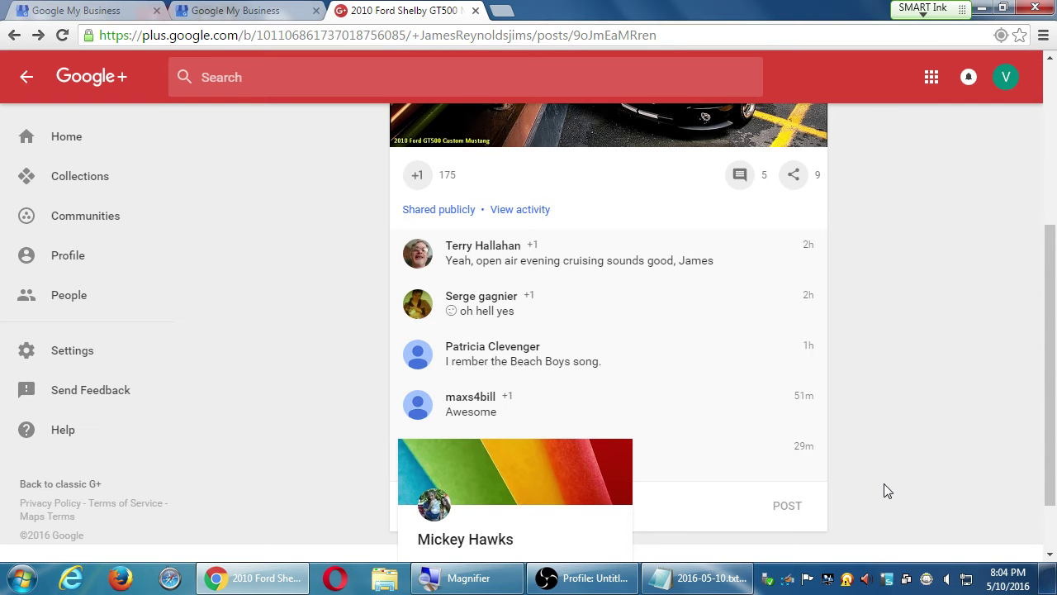
scroll(884, 421, up, 4)
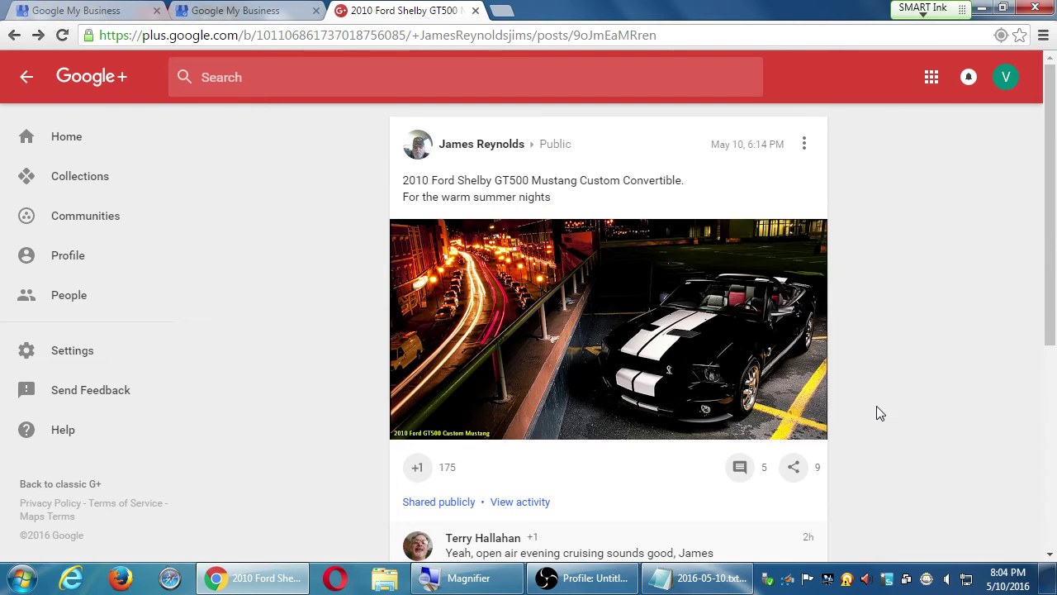
click(805, 146)
click(878, 239)
scroll(897, 421, down, 4)
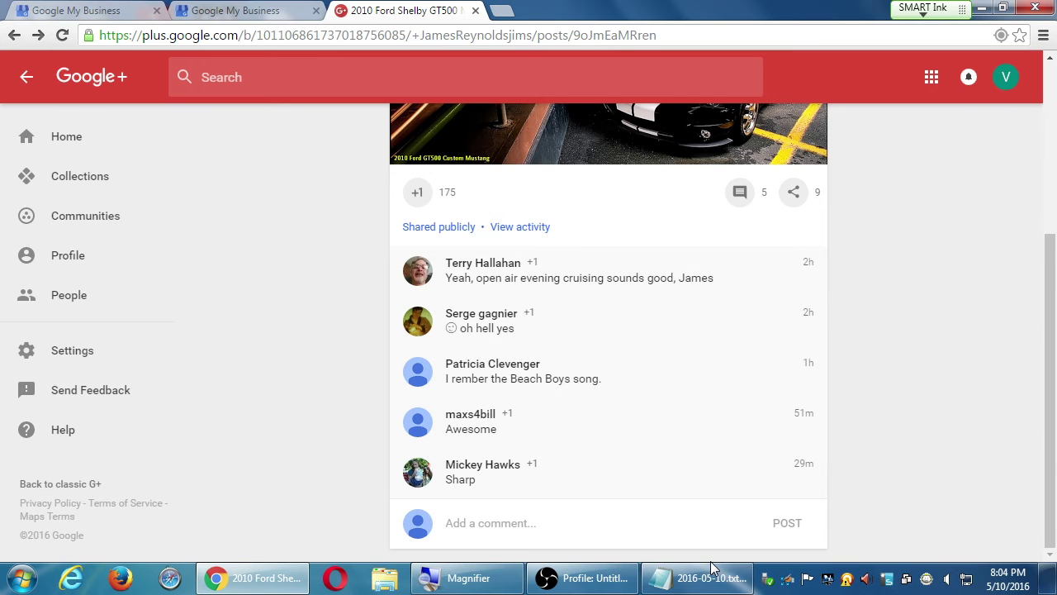
key(Home)
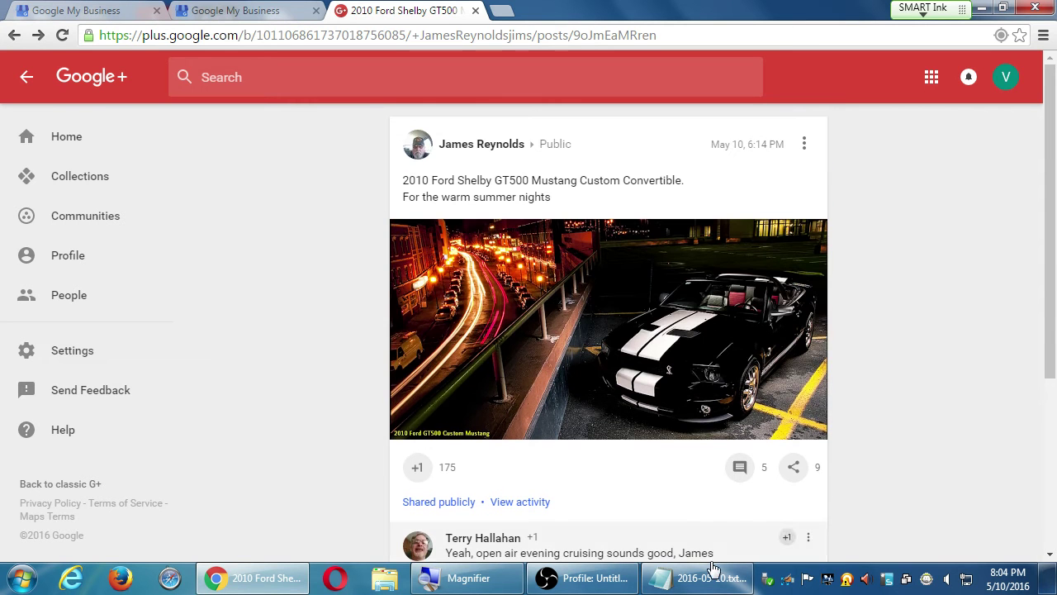
click(806, 153)
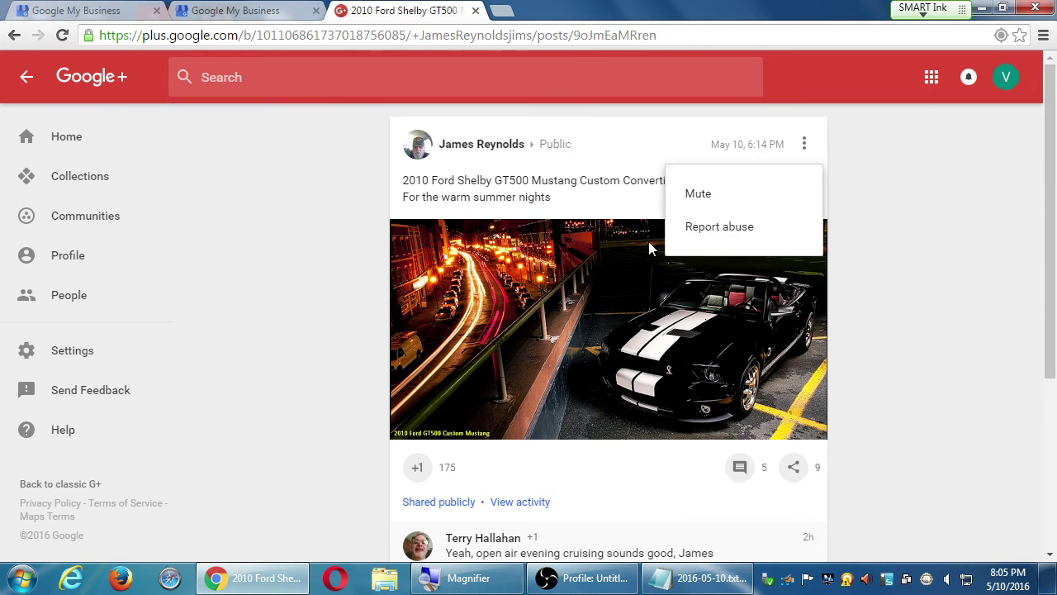
click(764, 228)
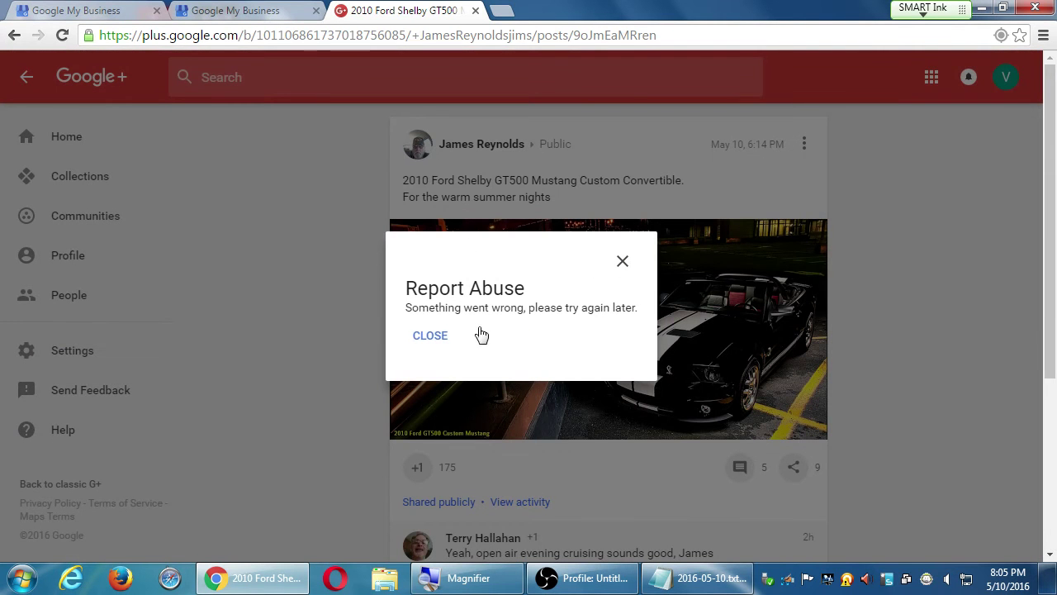
click(428, 339)
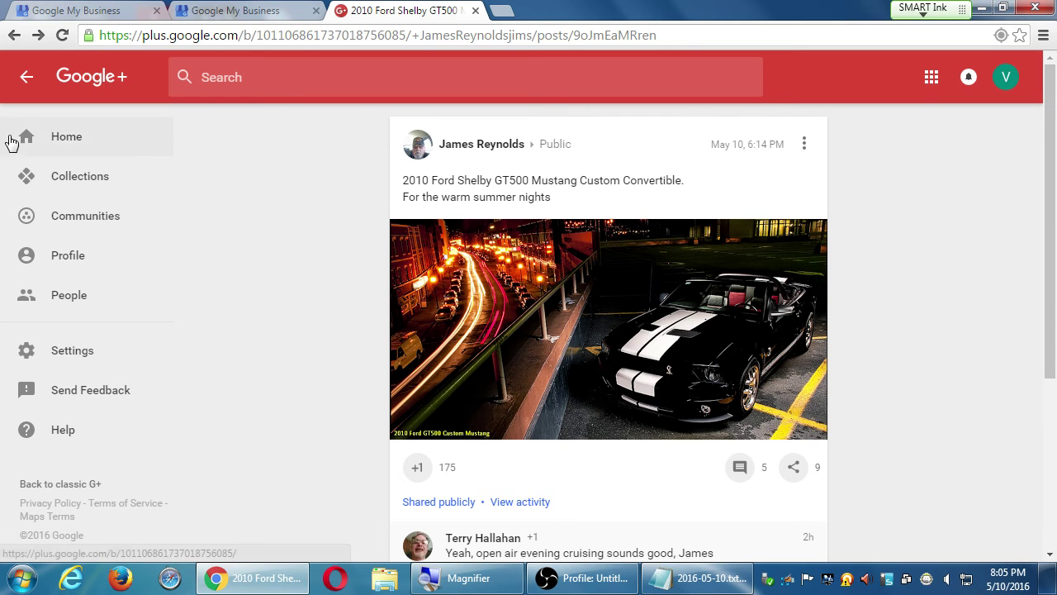
Step: Return to the Home feed, scroll the posts, and glance at the shoe cabinet post's options
click(62, 140)
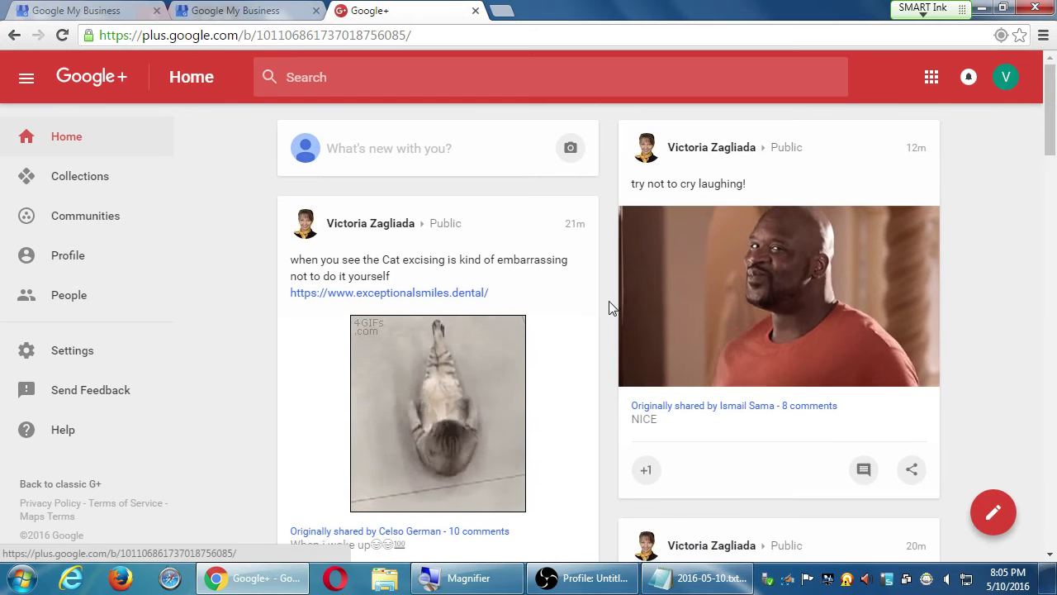
scroll(611, 294, down, 6)
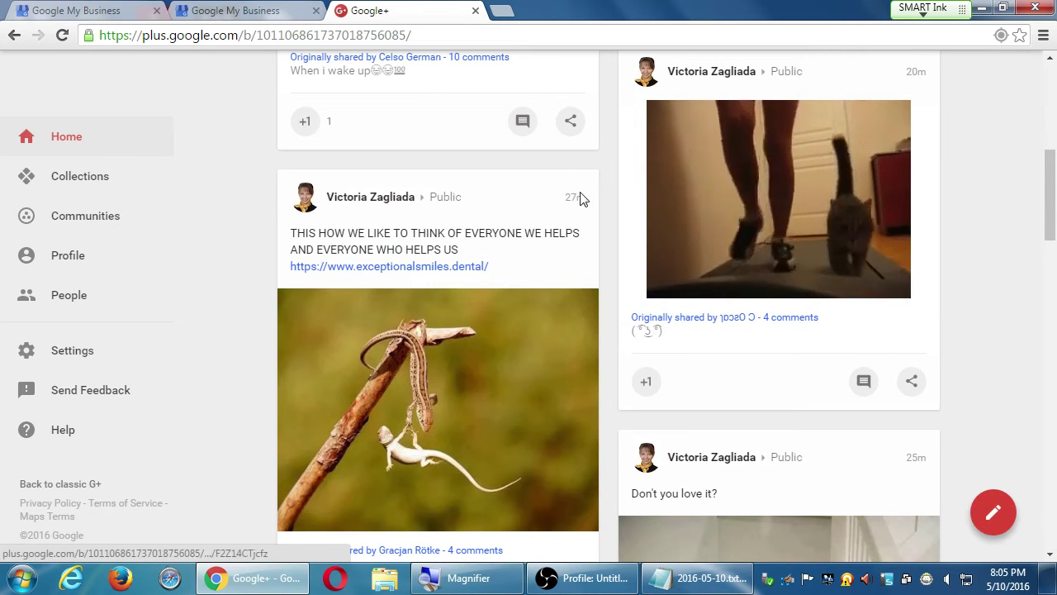
scroll(599, 252, down, 5)
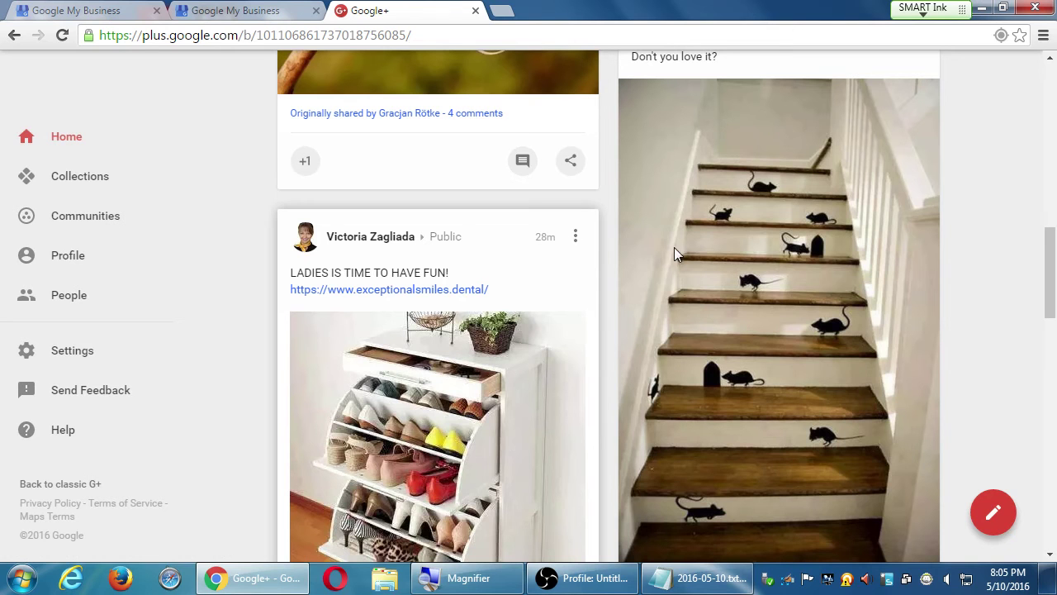
click(575, 237)
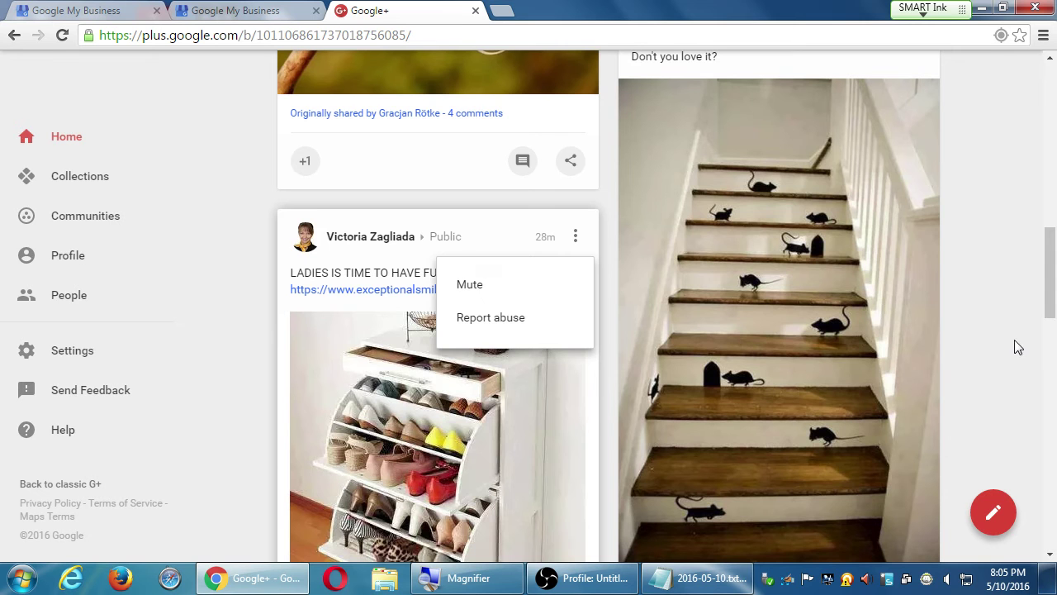
click(993, 242)
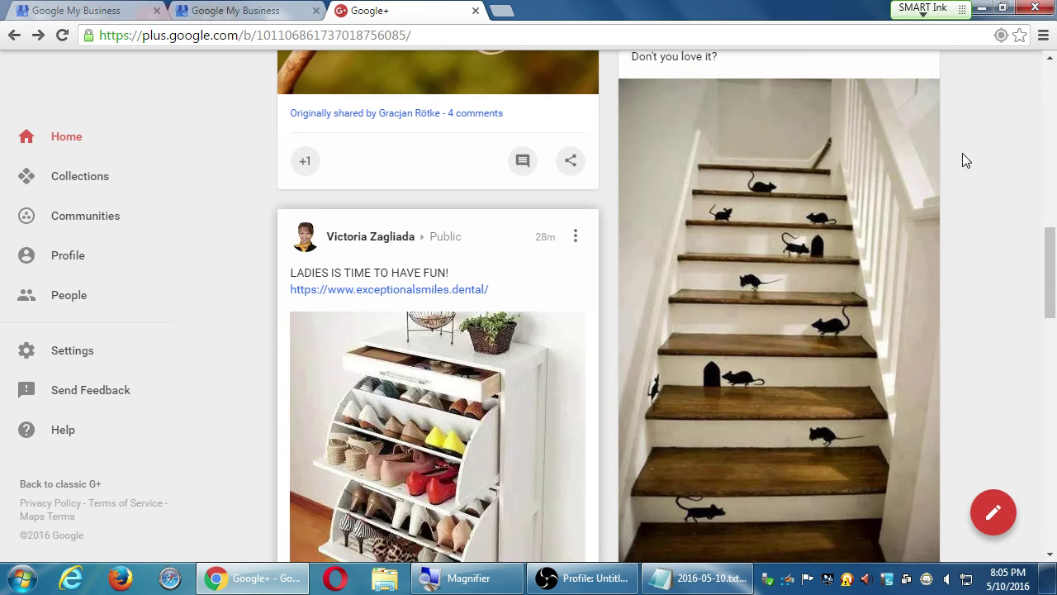
Step: From the bakery's profile, open the charity bake sale post and choose Pin to profile
click(56, 263)
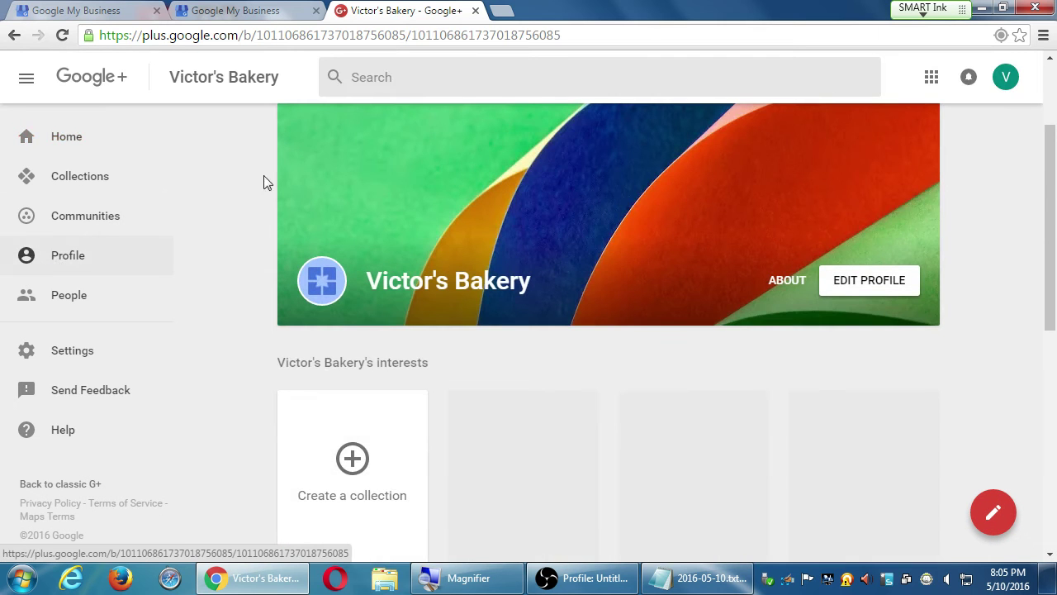
scroll(312, 280, down, 5)
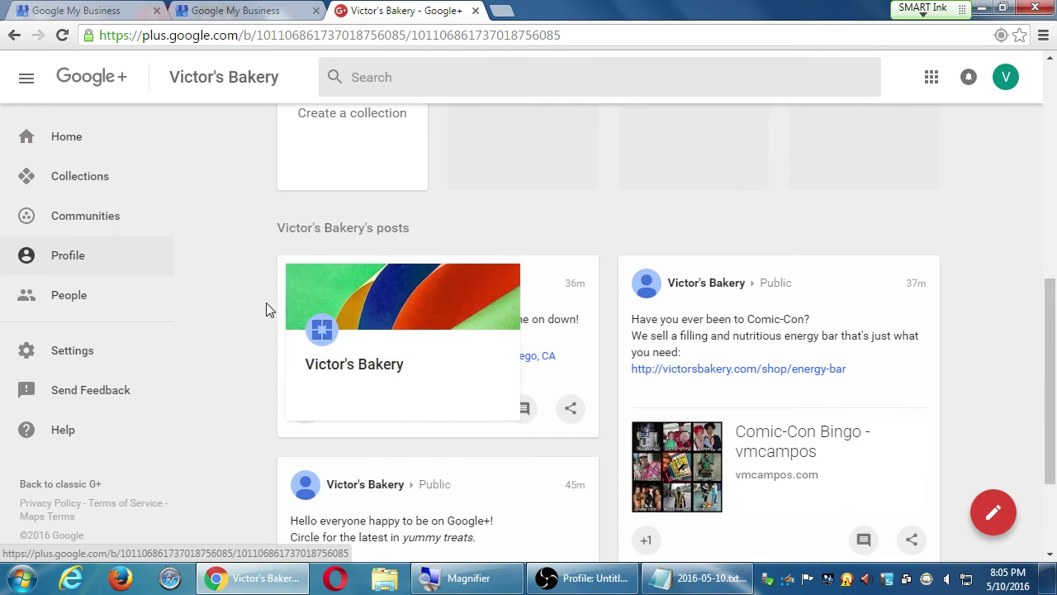
click(571, 284)
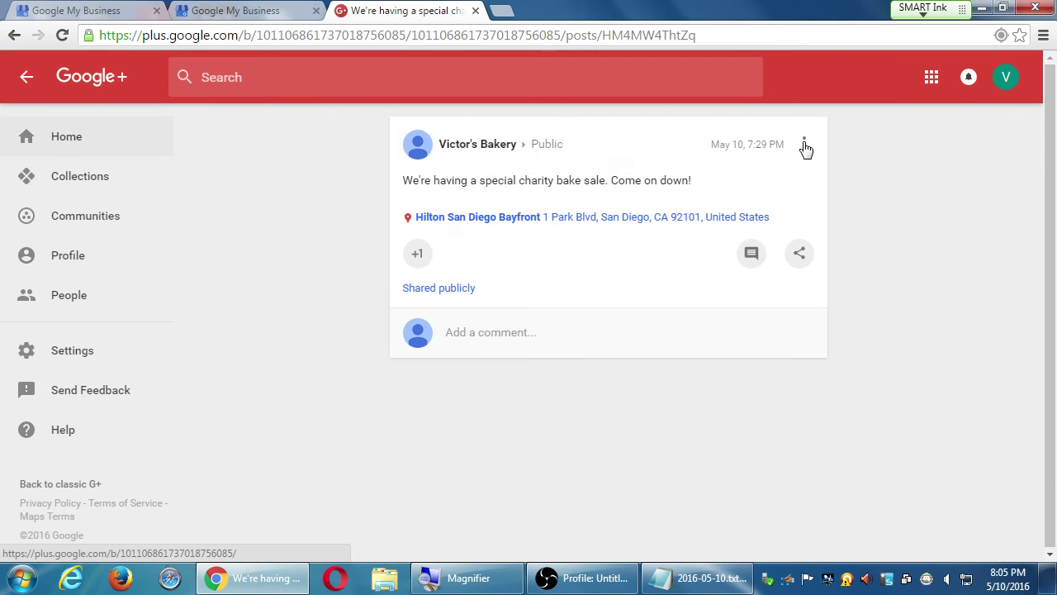
click(804, 146)
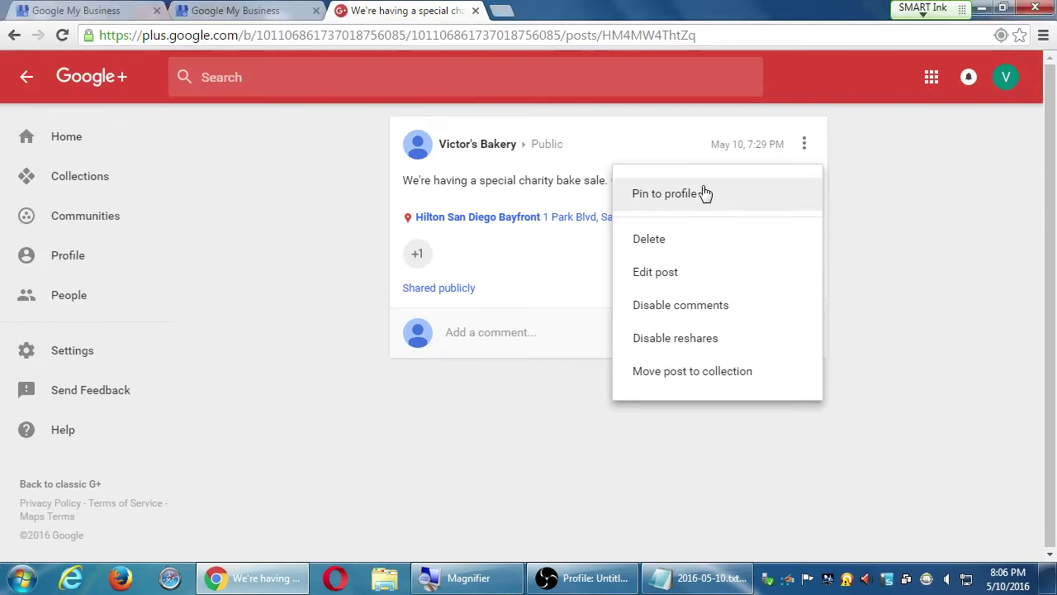
click(704, 194)
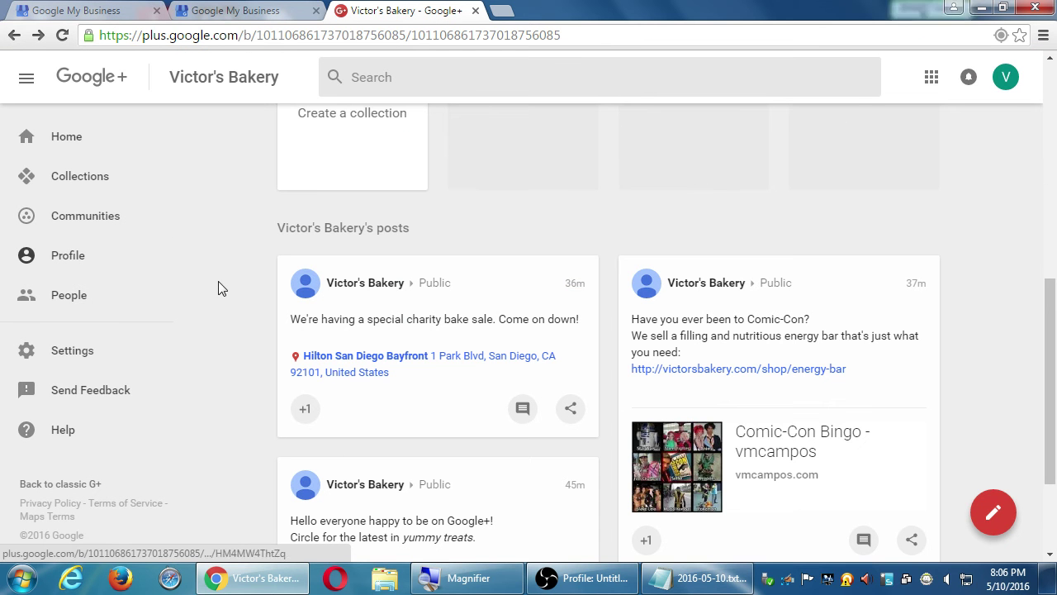
Step: Pin the Comic-Con energy bar post to the profile, replacing the bake sale pin
click(73, 255)
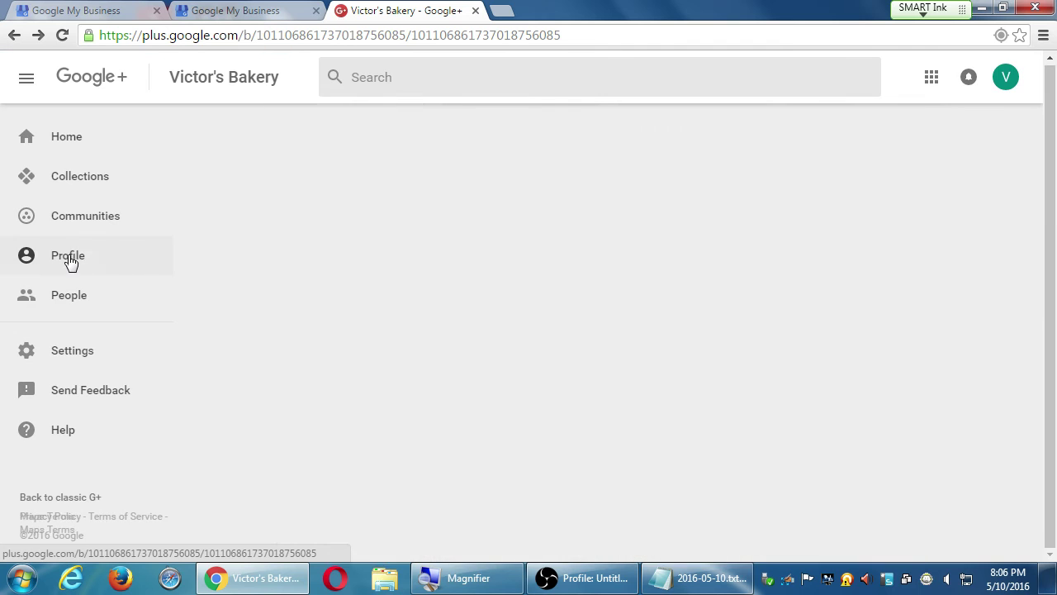
scroll(405, 207, down, 6)
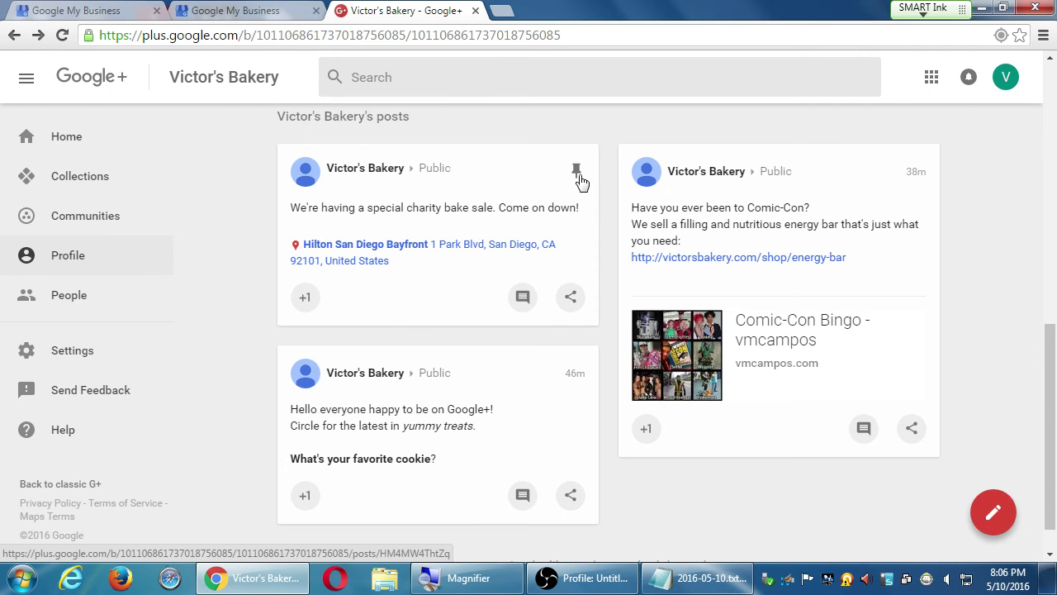
click(915, 173)
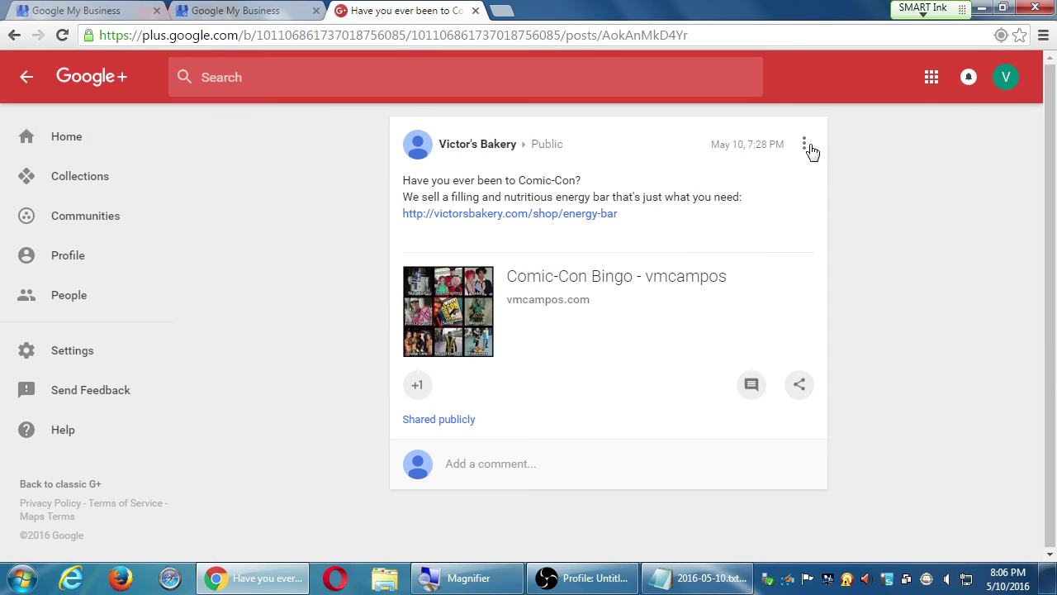
click(808, 148)
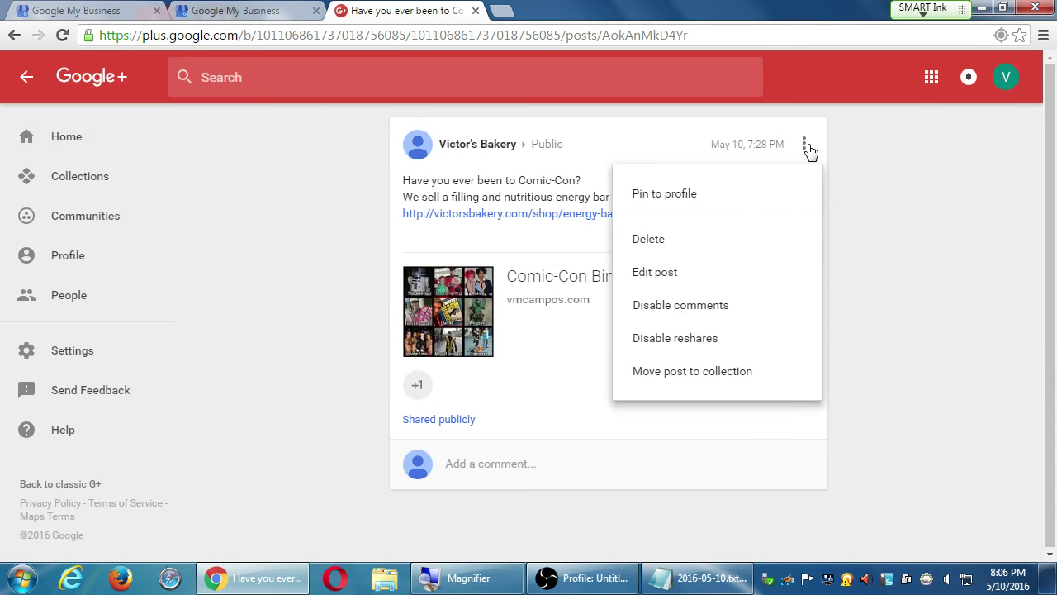
click(745, 194)
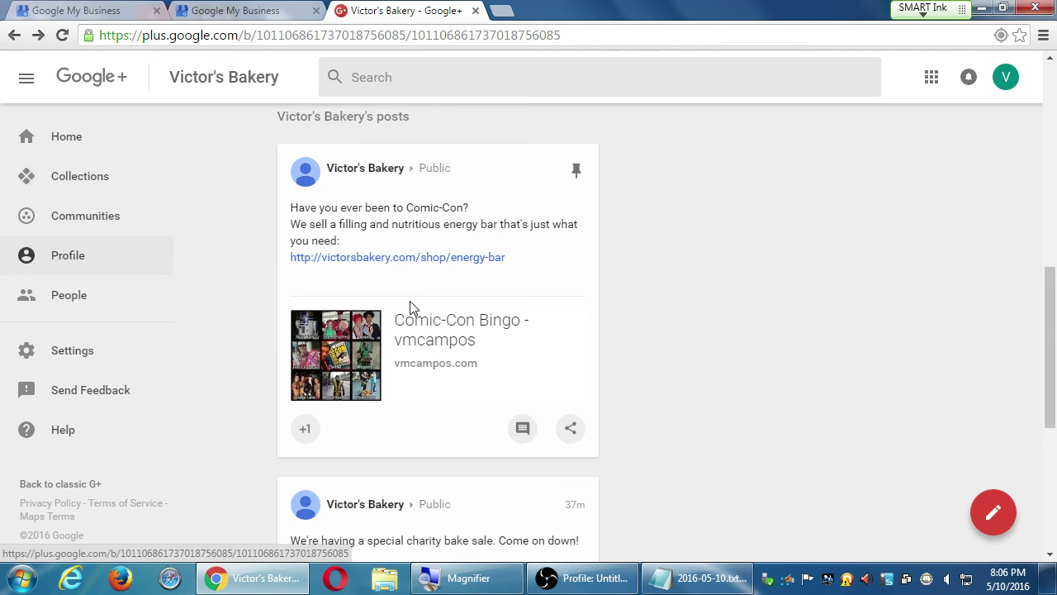
Step: Back on the profile, open the pinned Comic-Con post on its own page
click(89, 262)
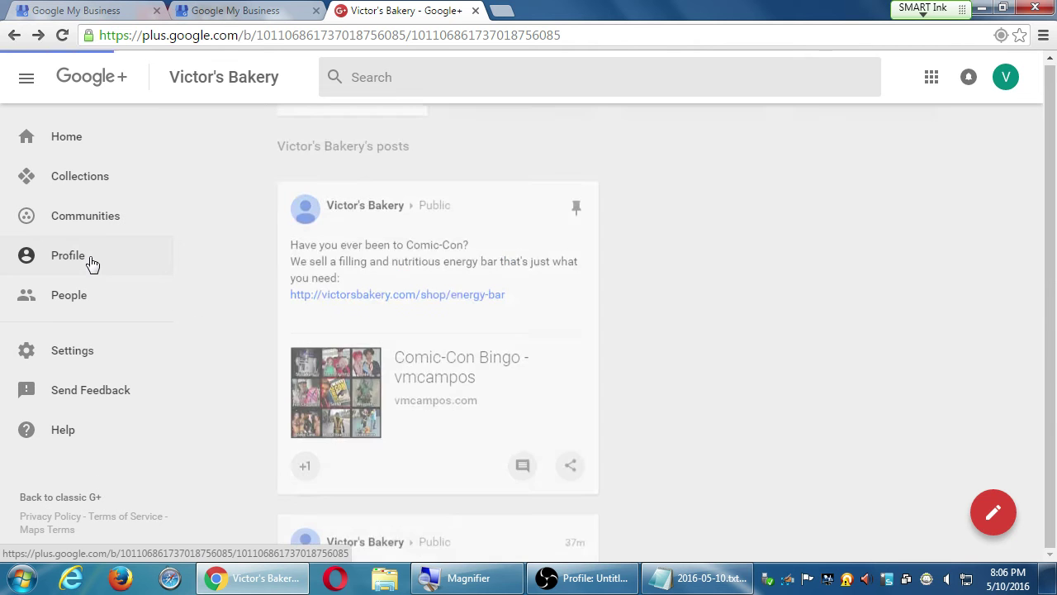
scroll(607, 431, down, 4)
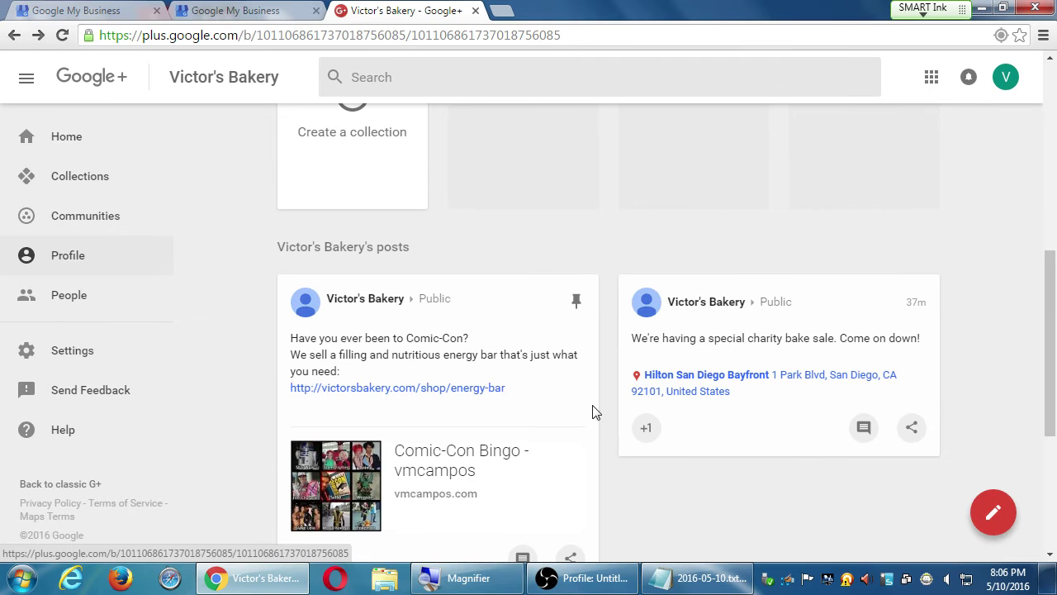
click(580, 308)
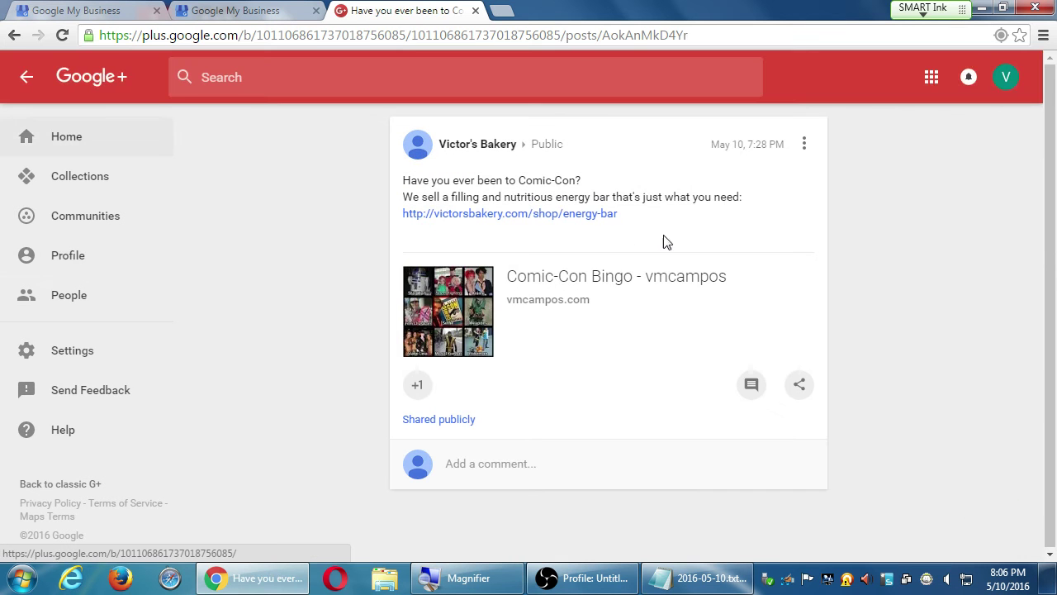
click(804, 144)
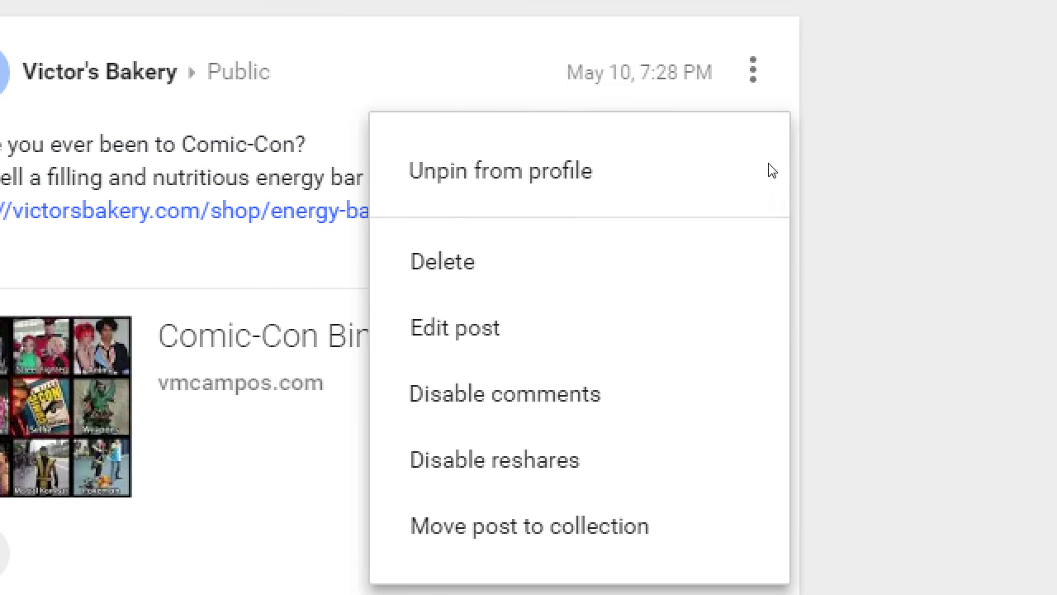
click(900, 230)
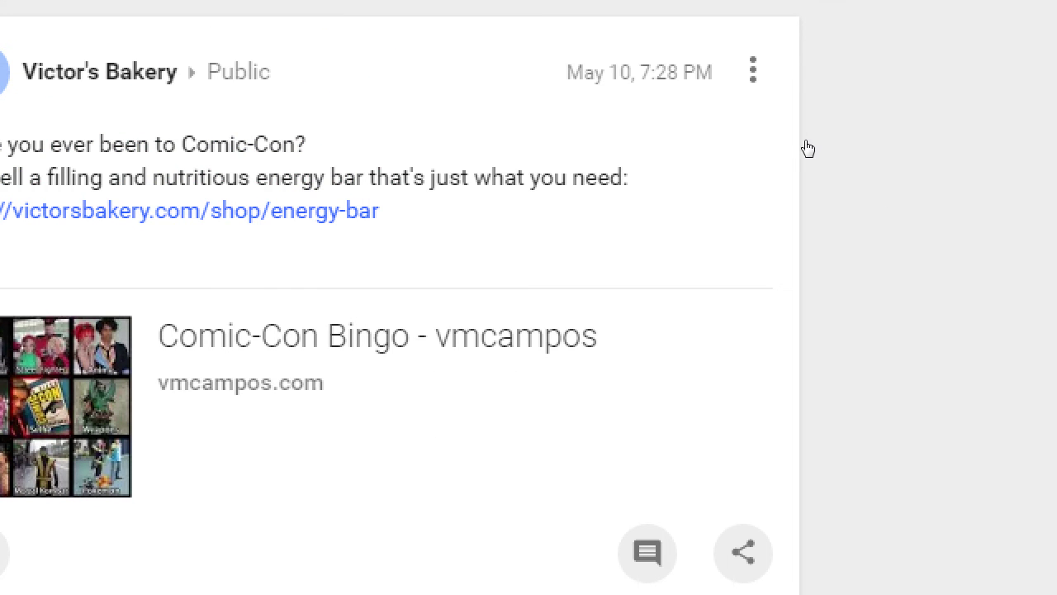
key(Return)
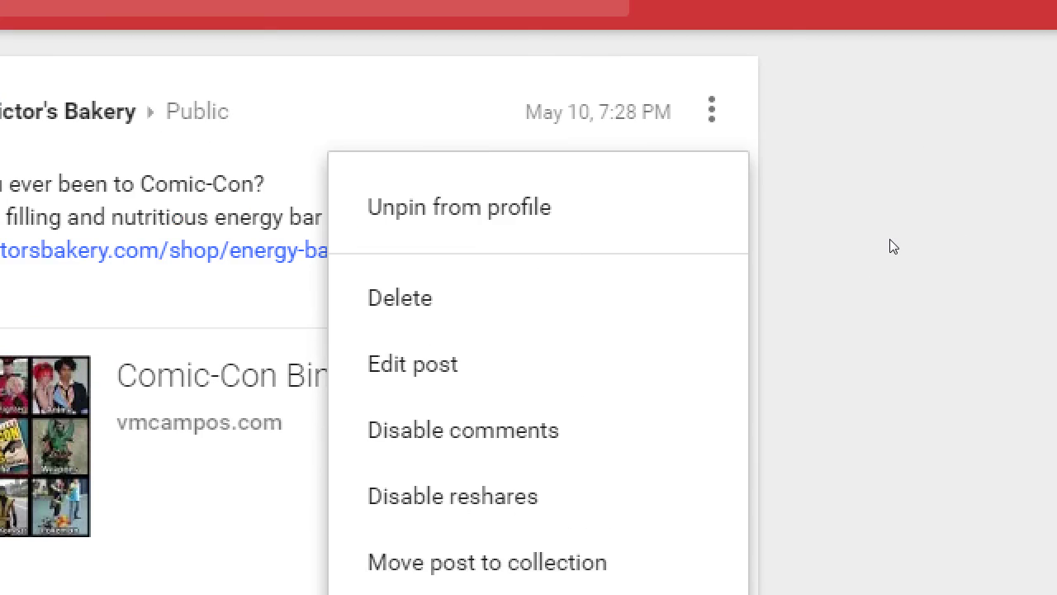
click(889, 239)
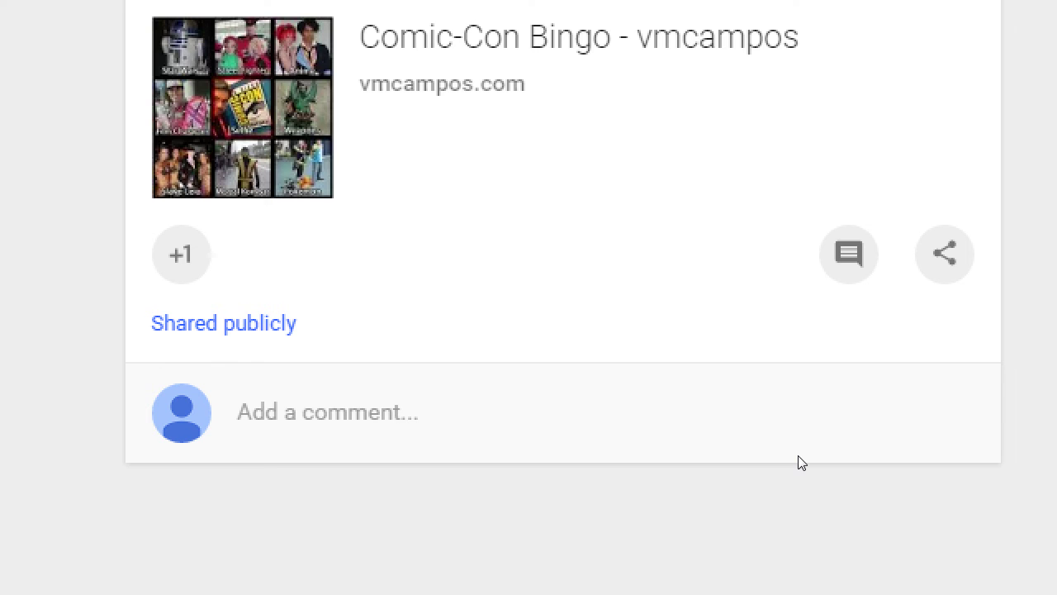
click(798, 456)
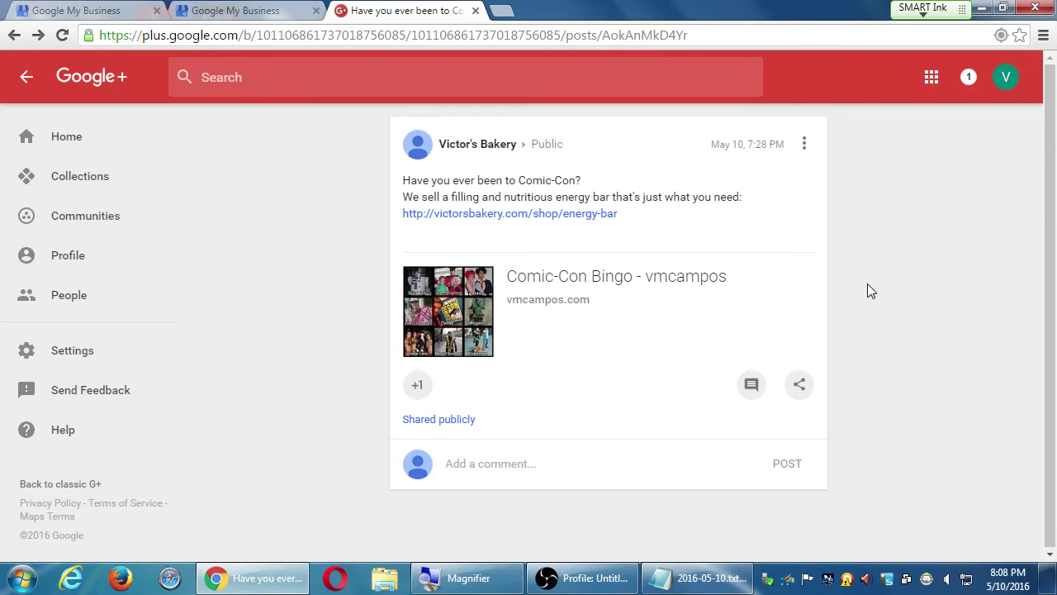
click(88, 142)
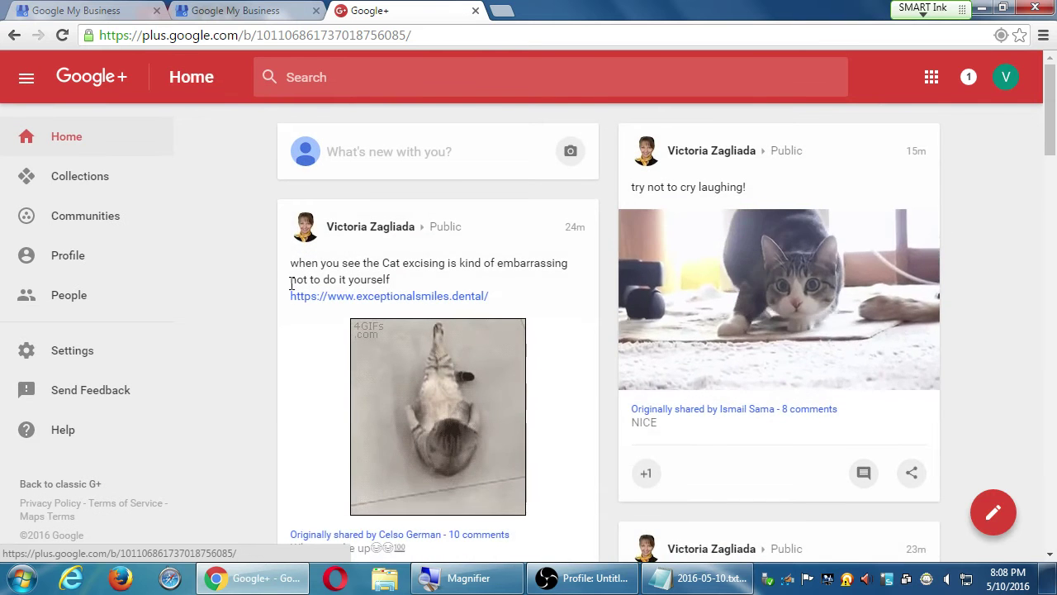
scroll(290, 293, down, 4)
scroll(291, 299, down, 5)
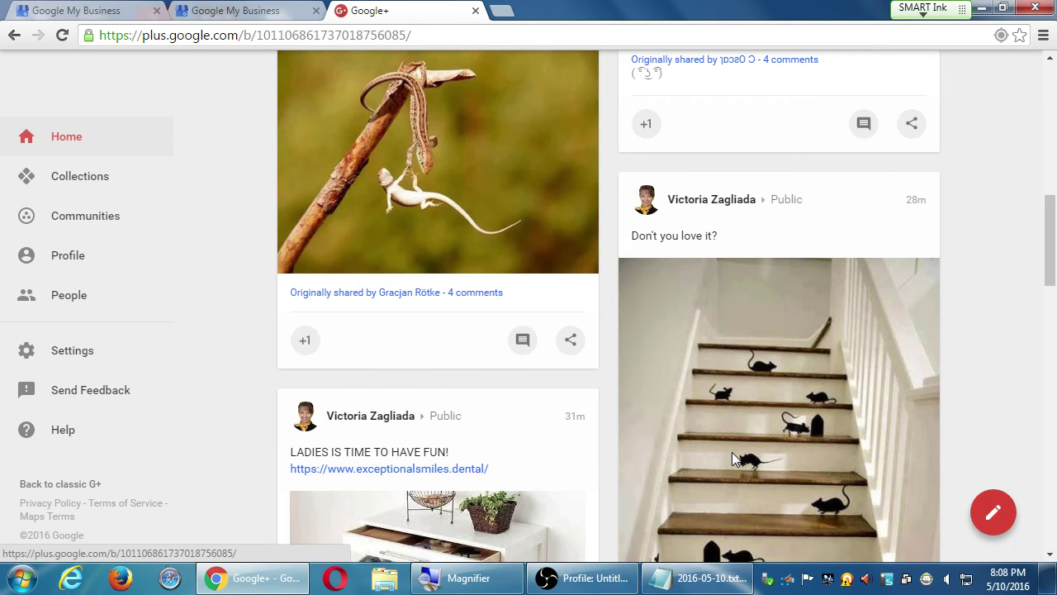
scroll(737, 451, up, 9)
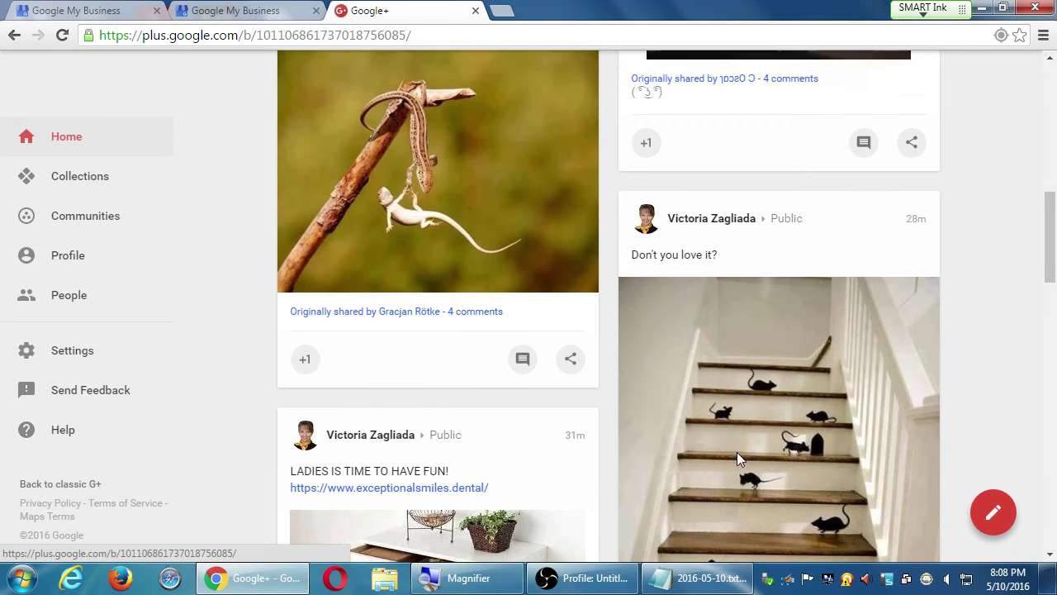
scroll(515, 533, down, 3)
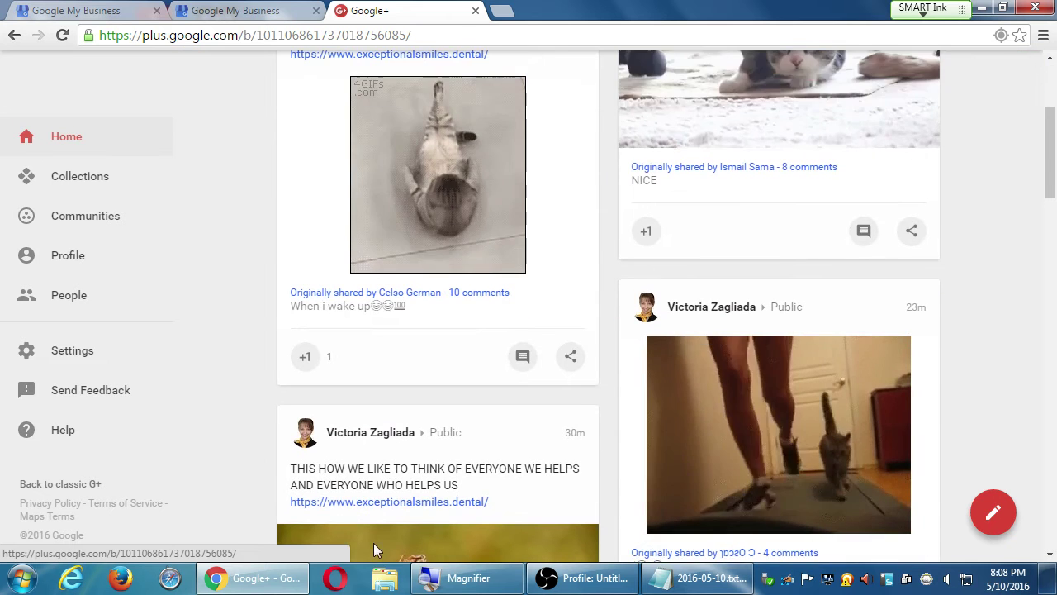
scroll(190, 429, down, 1)
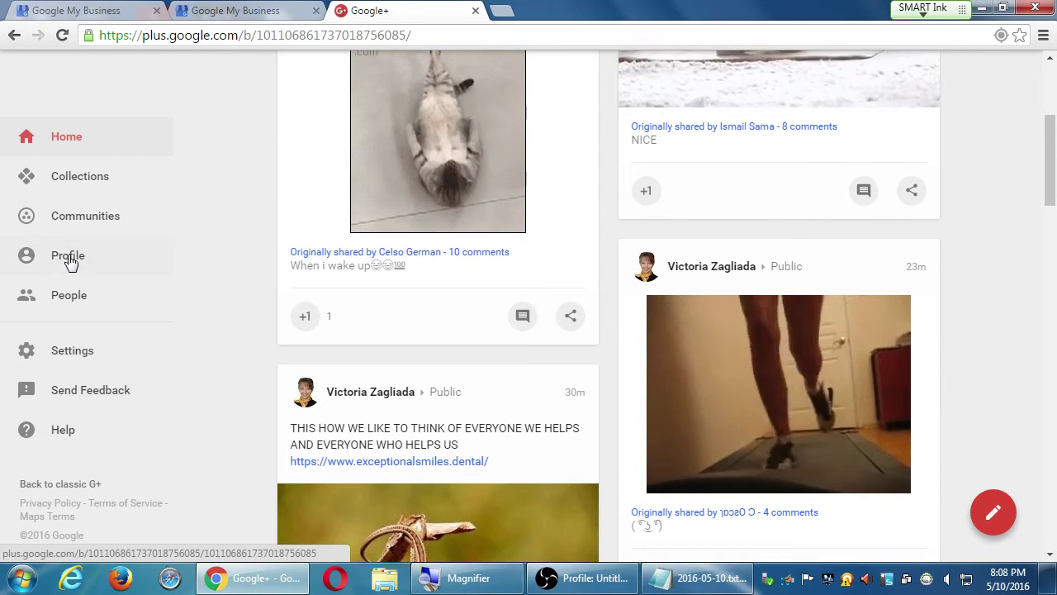
click(69, 257)
scroll(640, 426, down, 4)
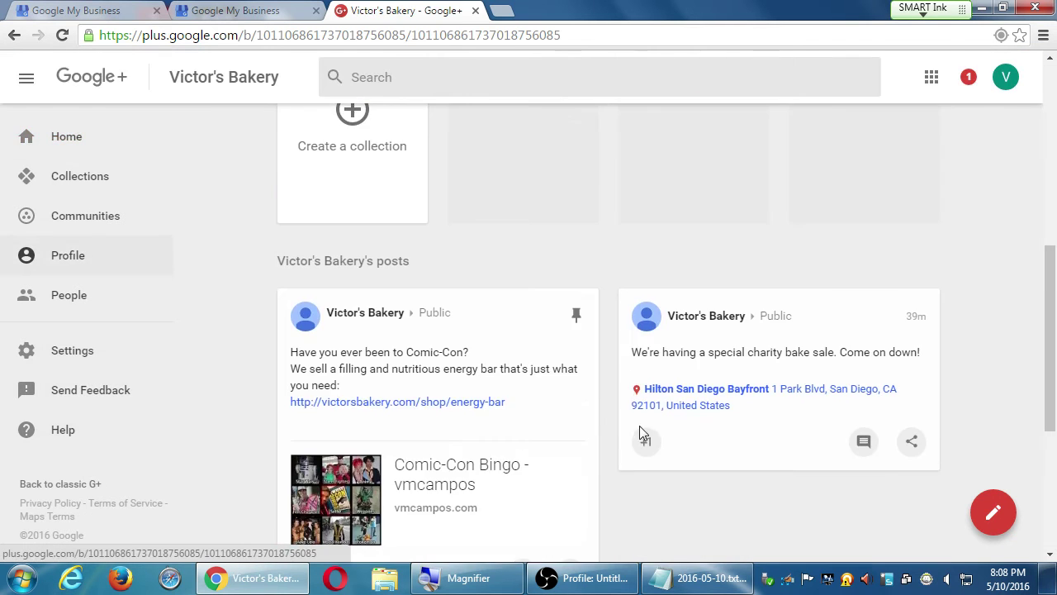
scroll(611, 198, down, 3)
scroll(578, 215, up, 1)
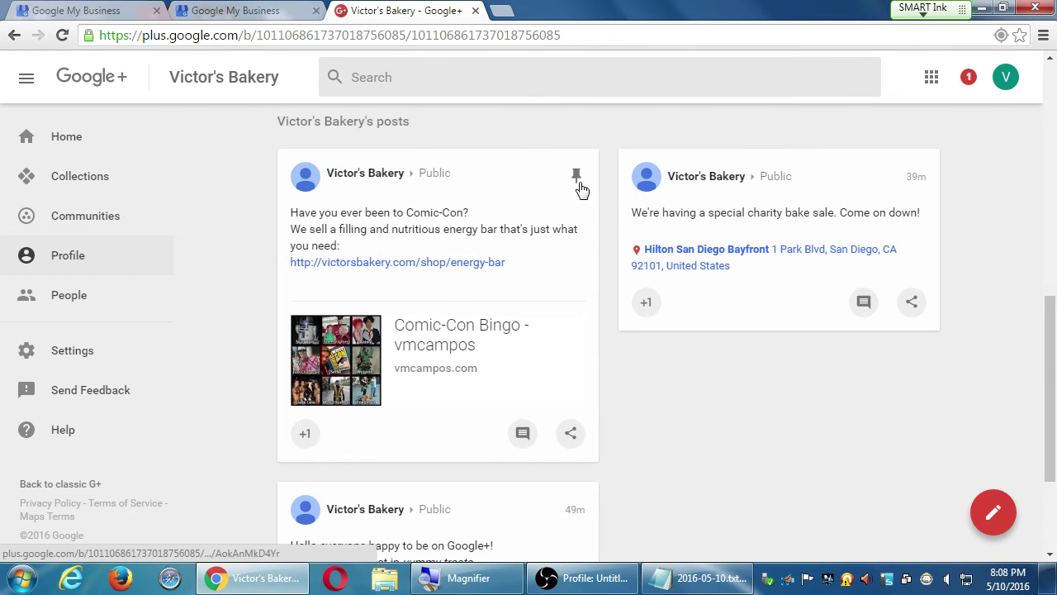
click(579, 175)
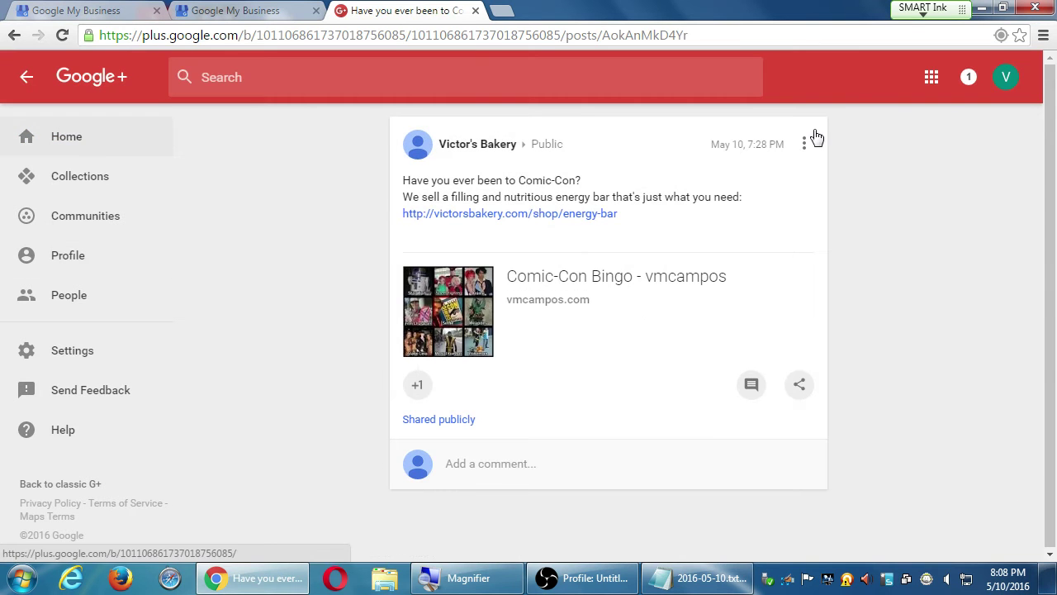
click(805, 143)
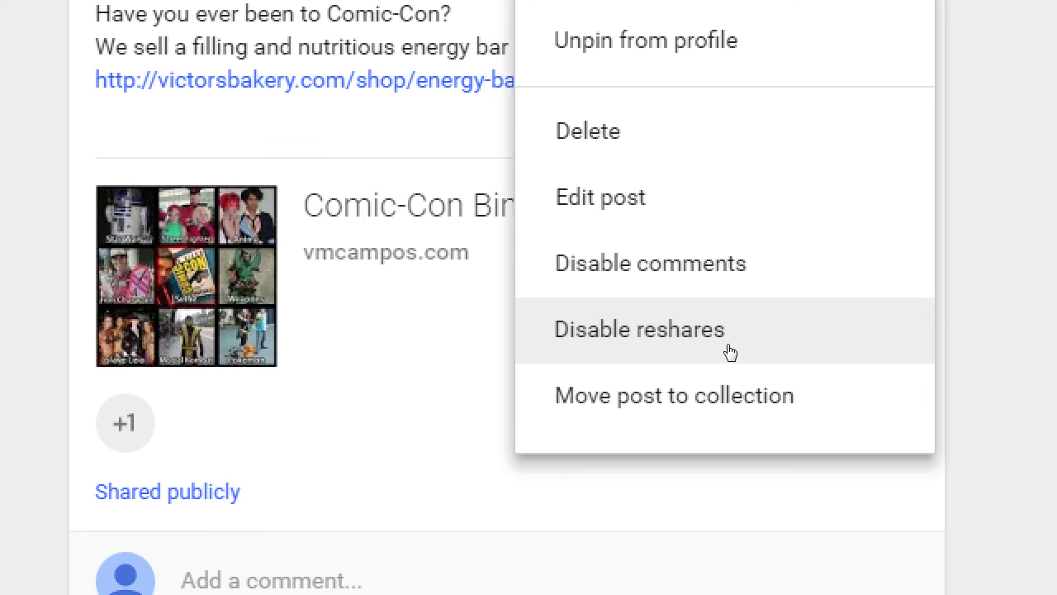
click(667, 328)
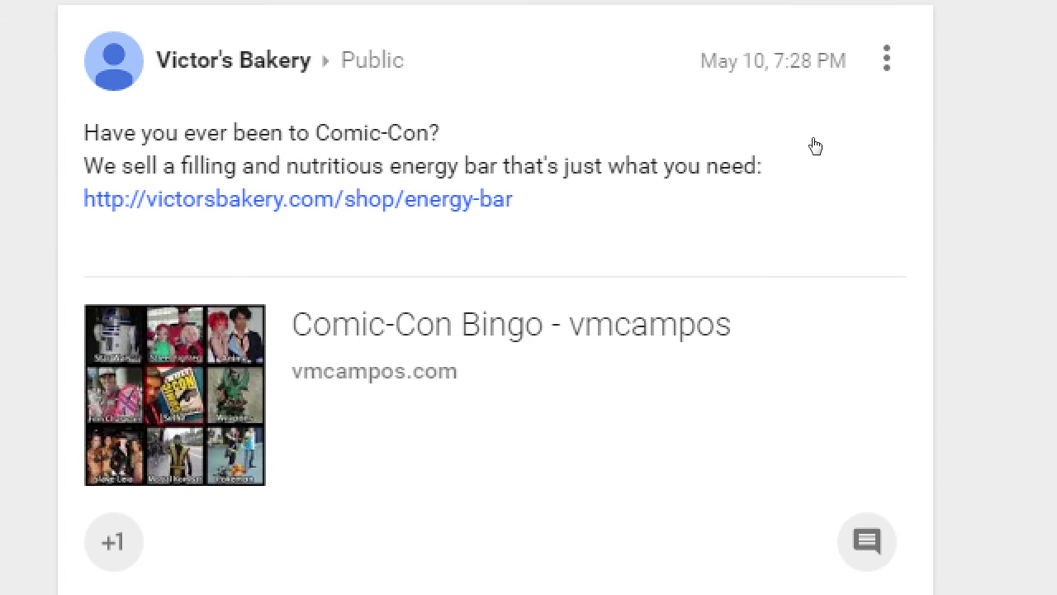
click(710, 445)
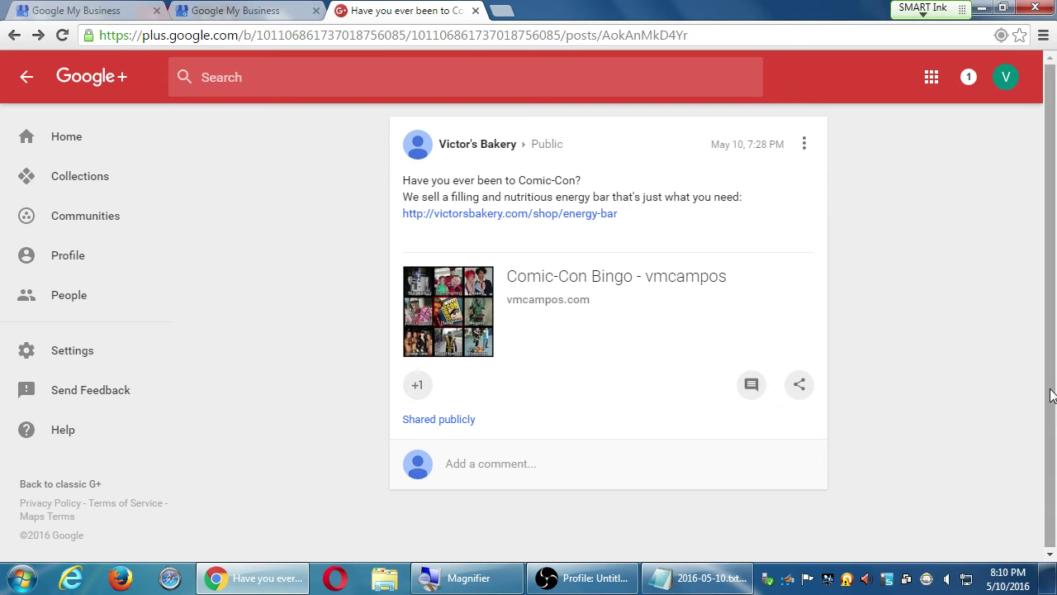
Step: Check the Comic-Con post's options menu without choosing anything, then return to the bakery's posts
click(805, 145)
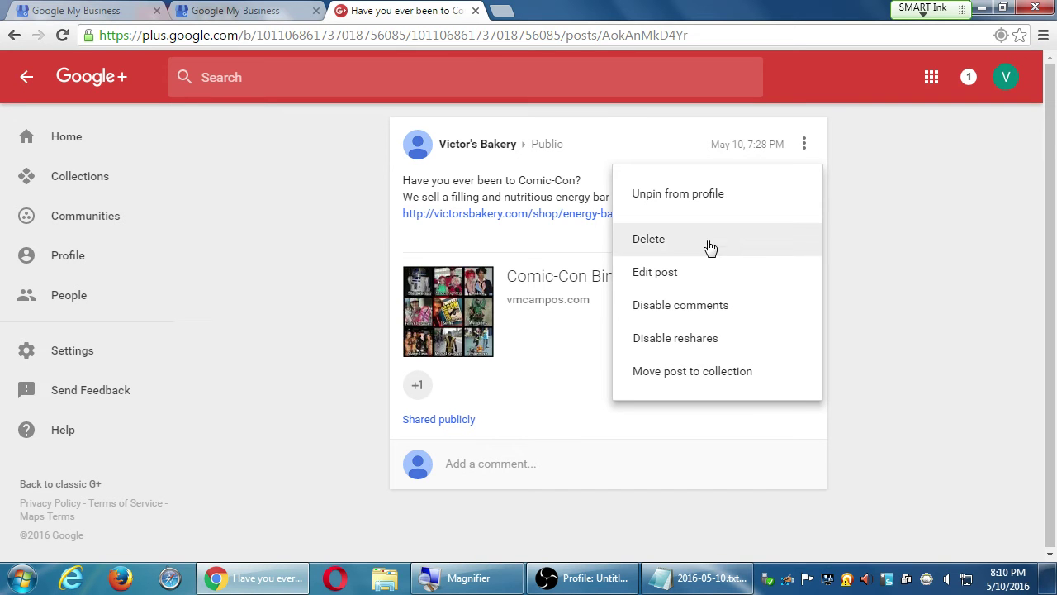
click(905, 233)
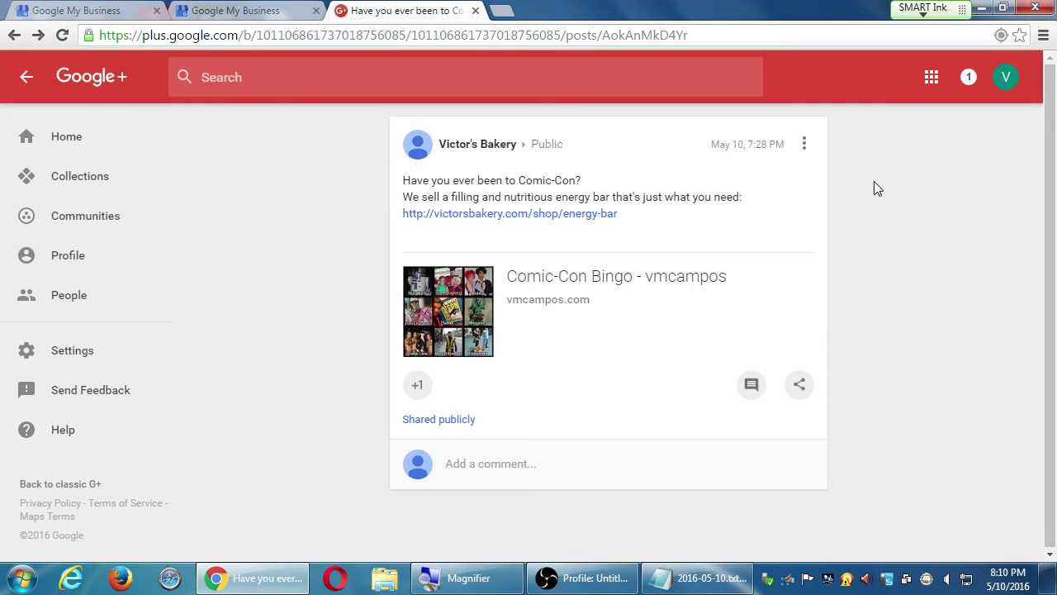
click(804, 145)
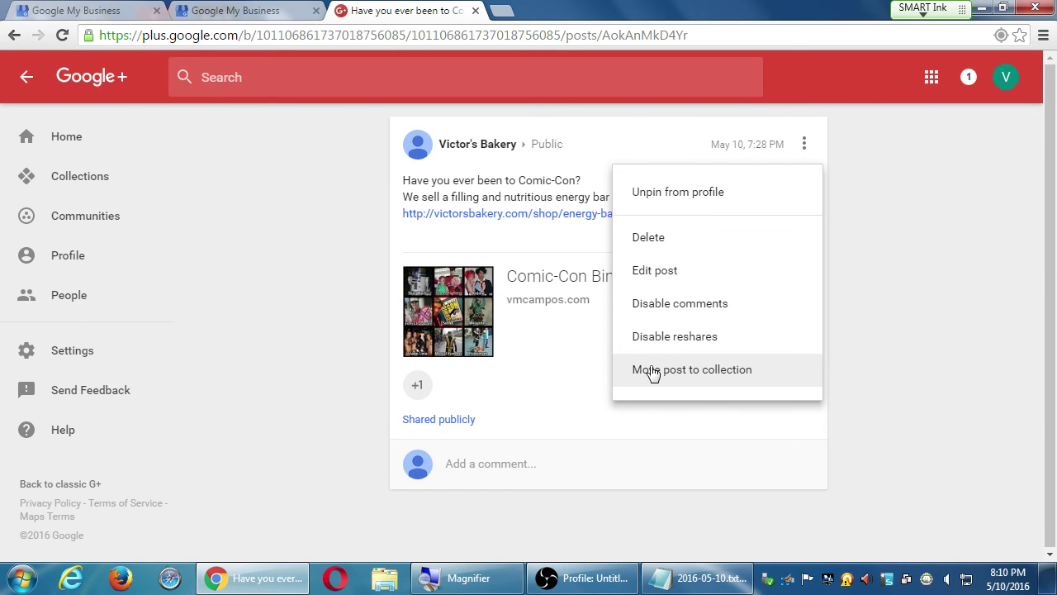
click(909, 302)
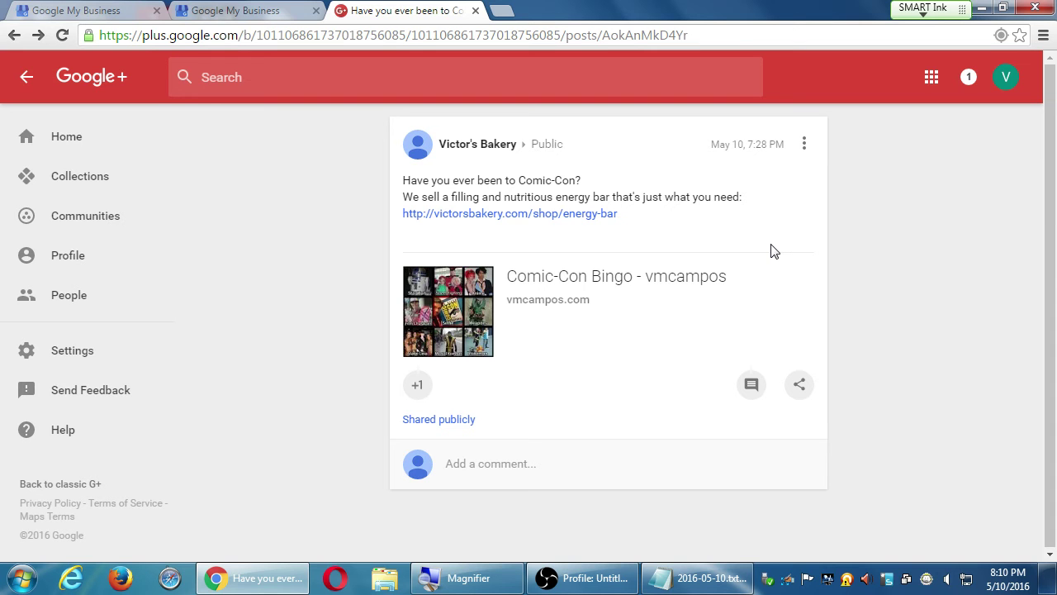
click(804, 144)
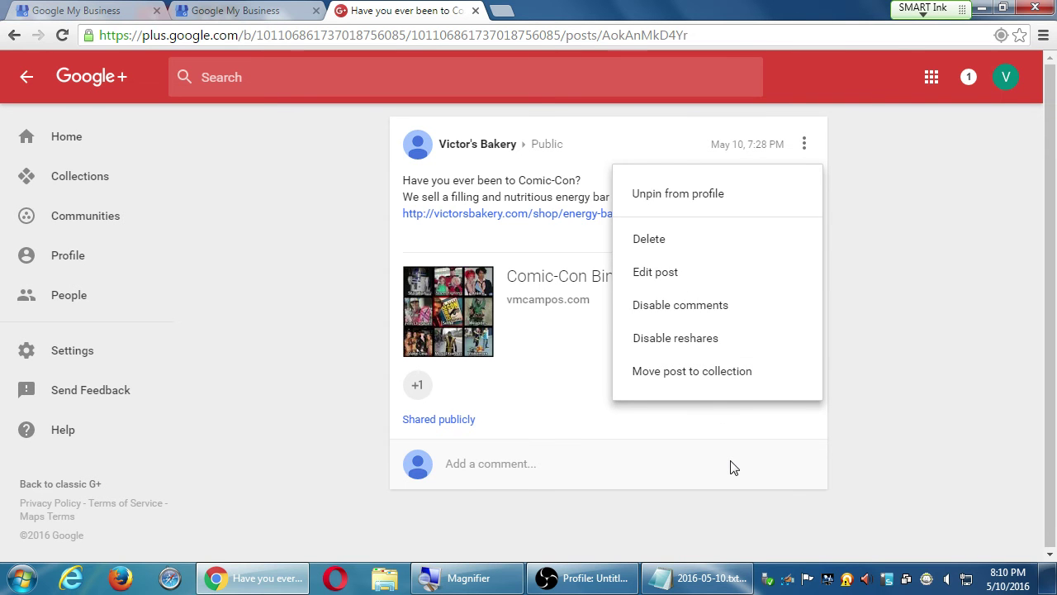
click(335, 195)
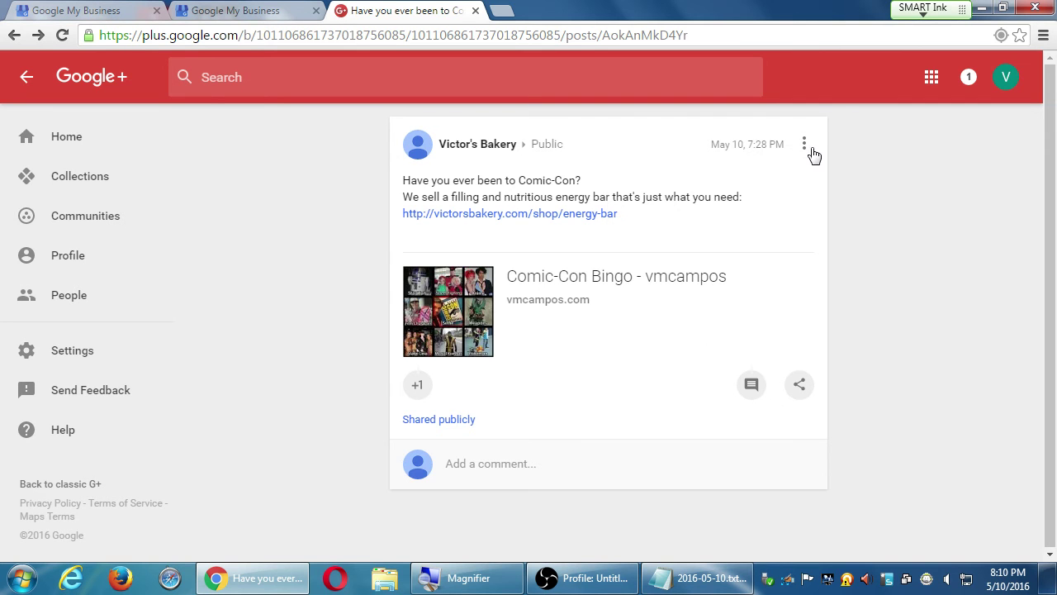
click(27, 76)
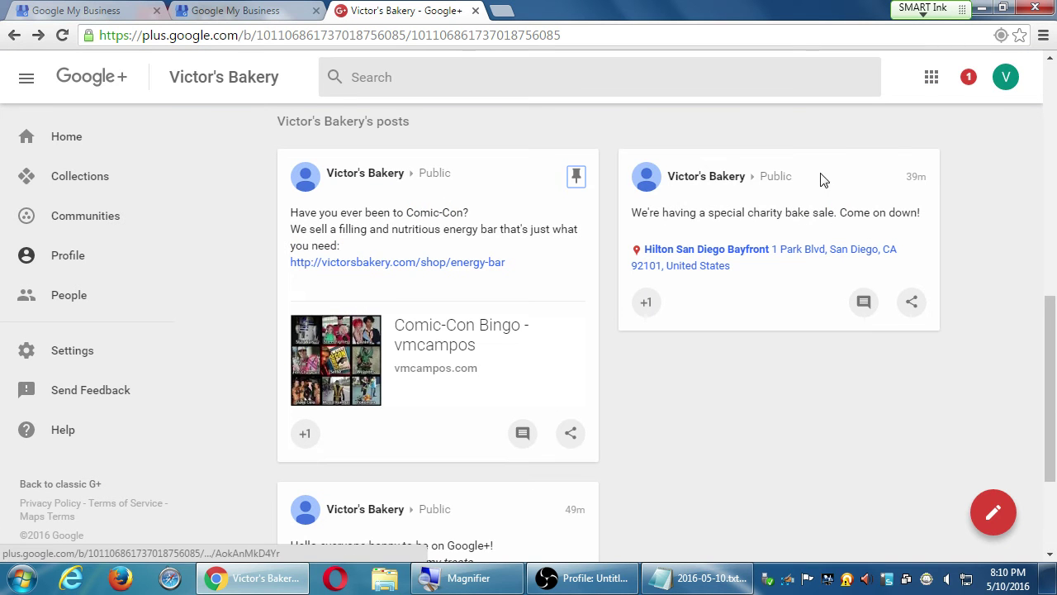
click(821, 178)
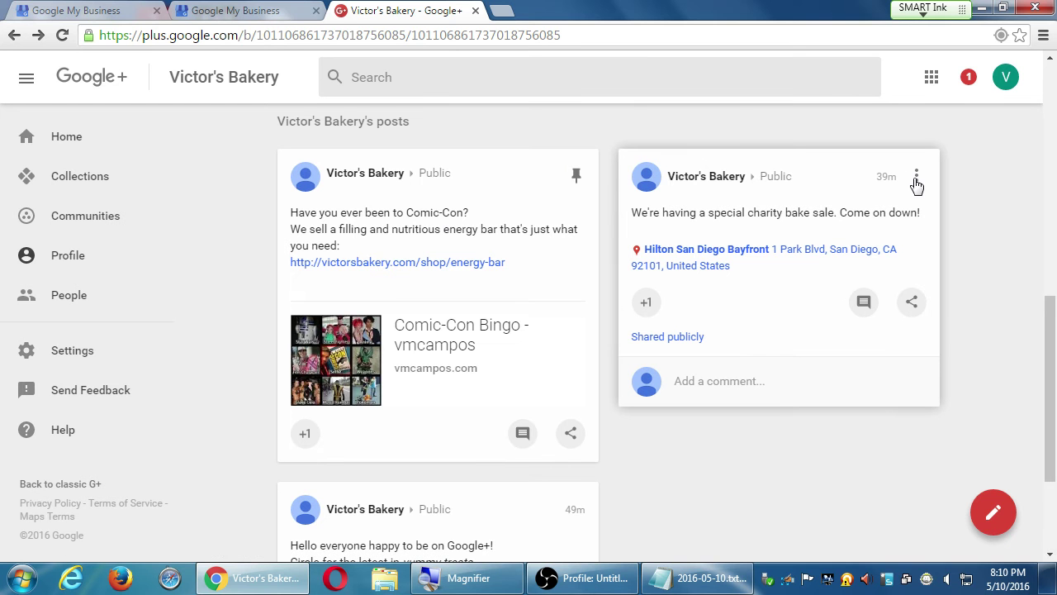
click(67, 145)
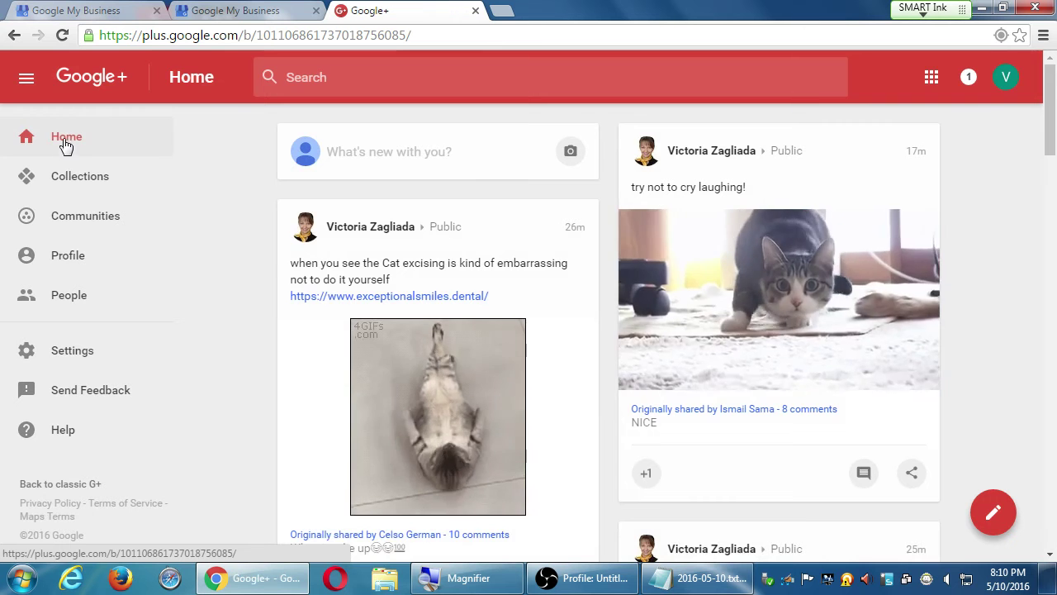
scroll(248, 360, down, 4)
scroll(250, 354, down, 15)
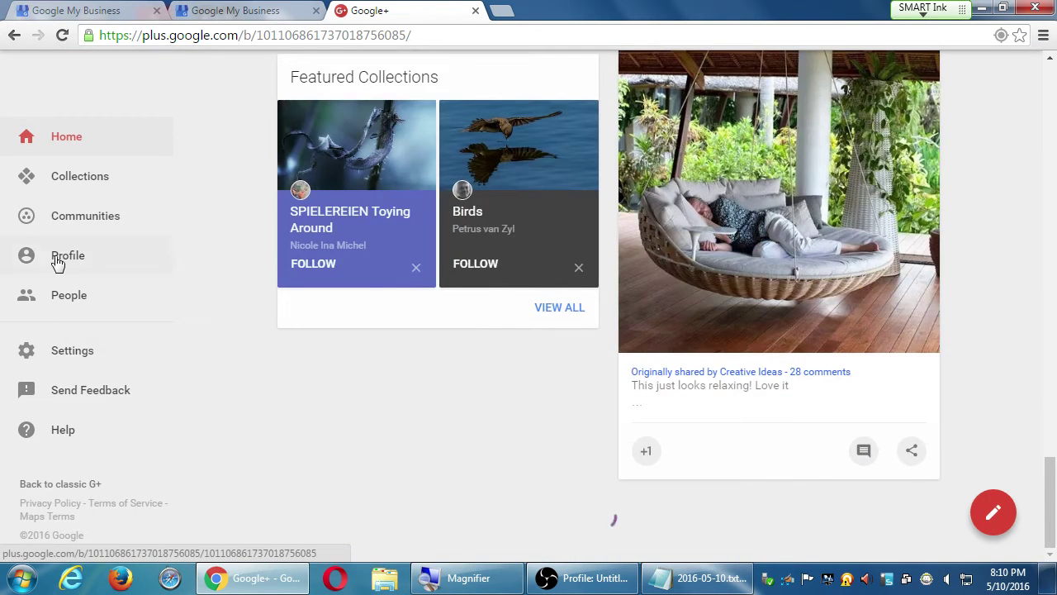
click(57, 258)
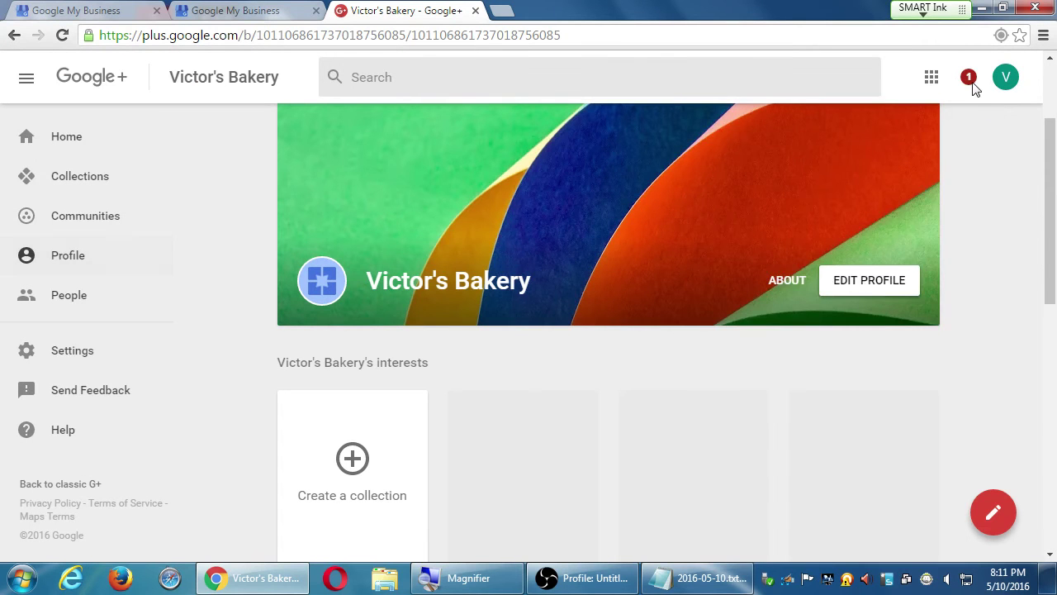
Step: Open the 'Added you back' notification and the follower's profile in a new tab
click(969, 78)
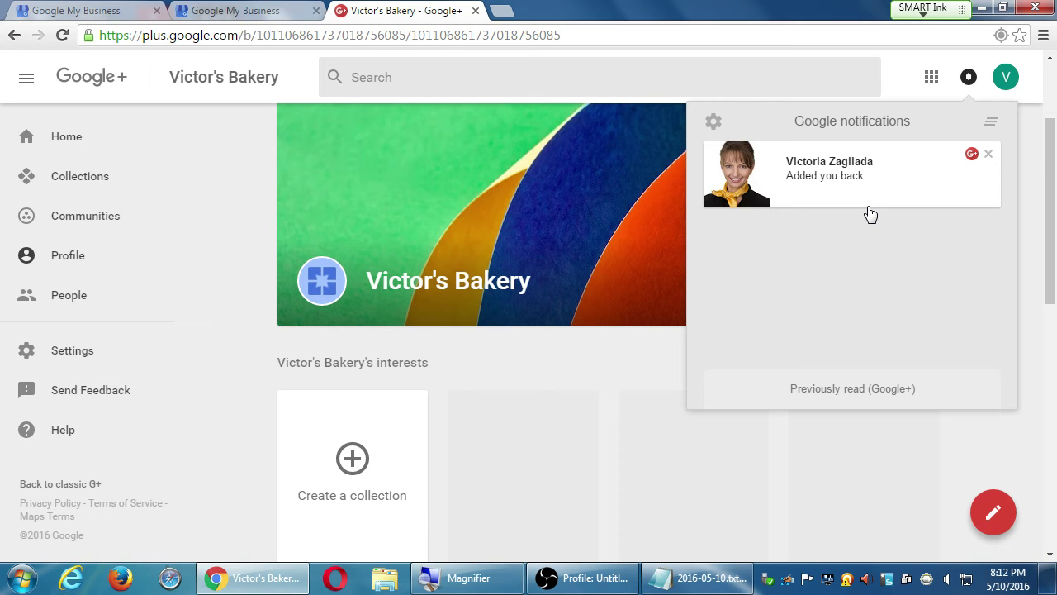
click(765, 170)
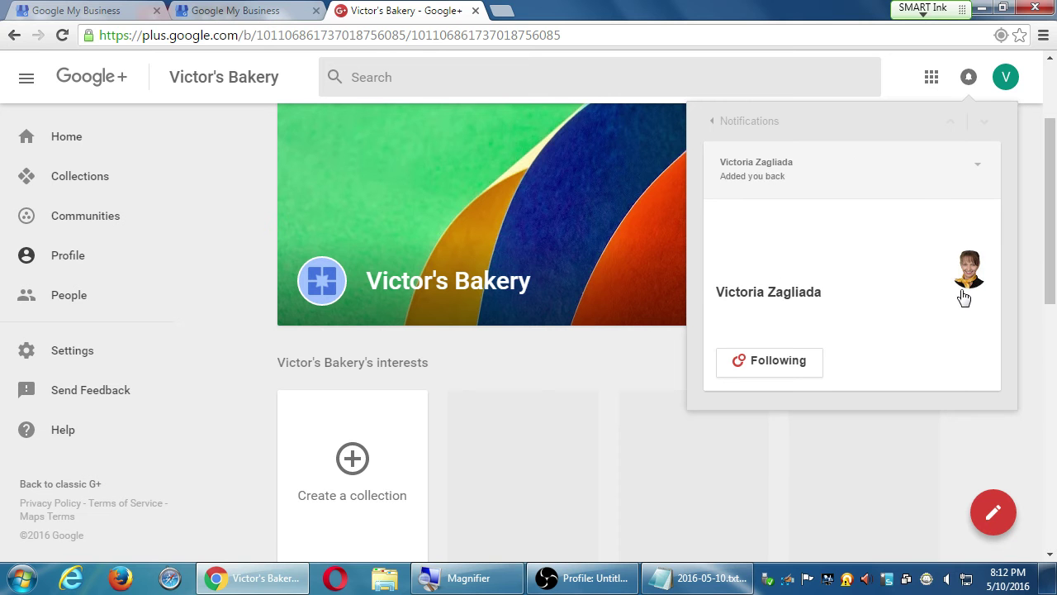
click(965, 291)
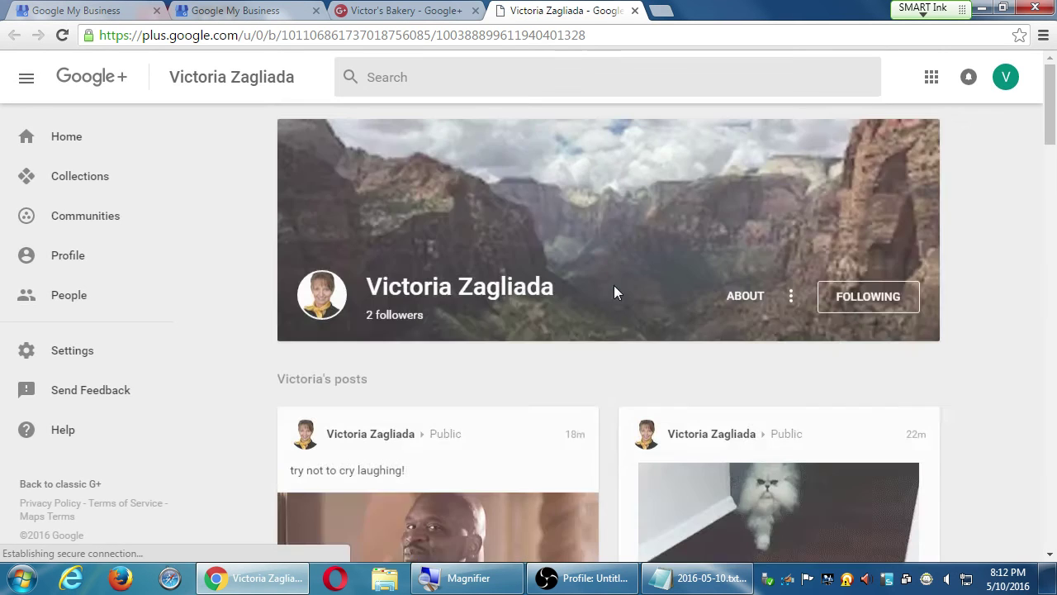
scroll(609, 322, down, 2)
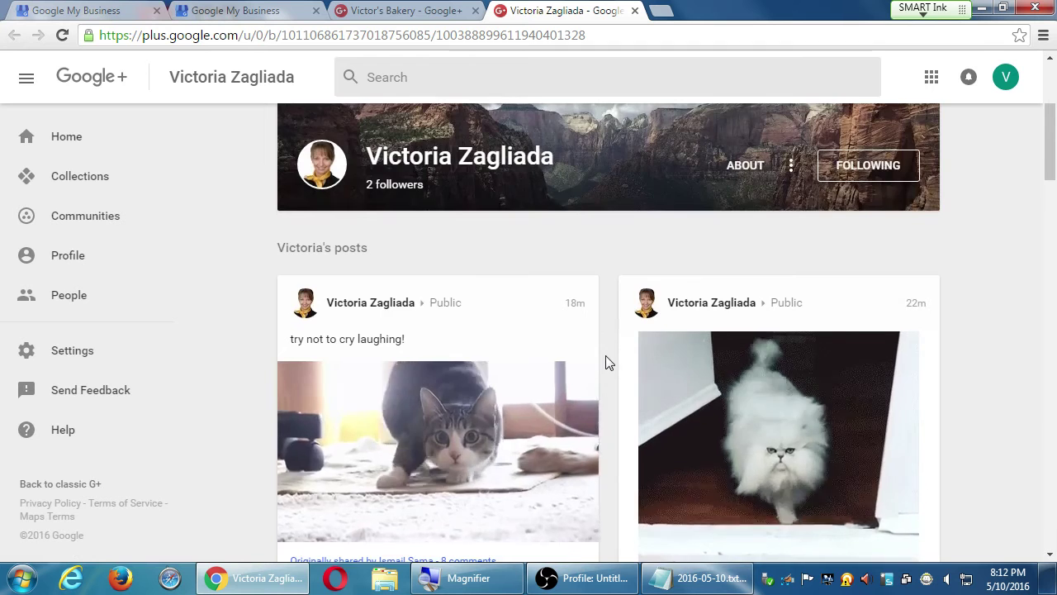
scroll(606, 355, down, 6)
scroll(608, 349, down, 5)
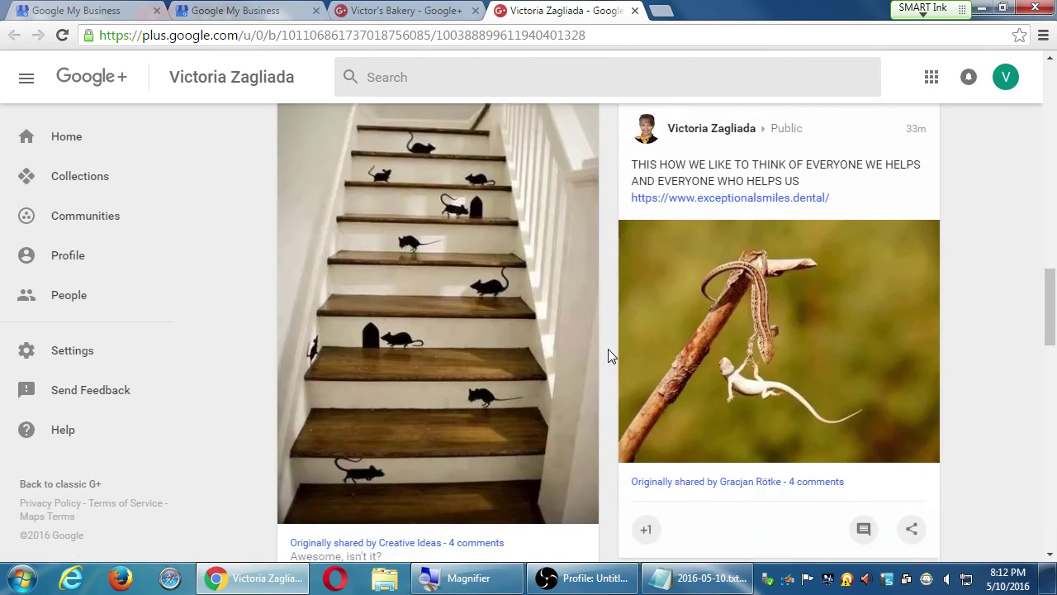
scroll(608, 349, down, 5)
scroll(608, 348, down, 15)
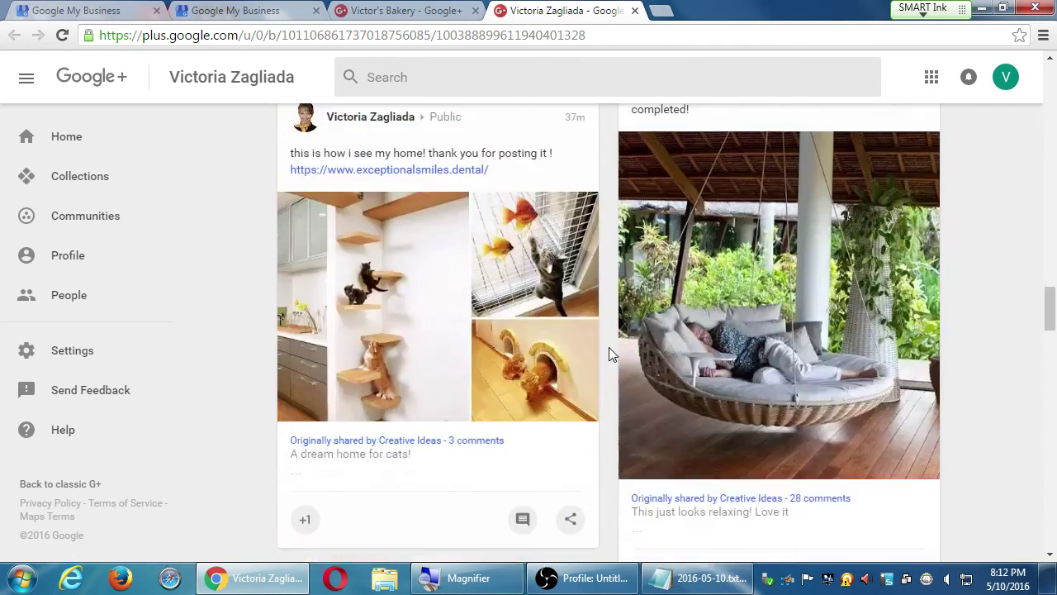
scroll(609, 348, down, 5)
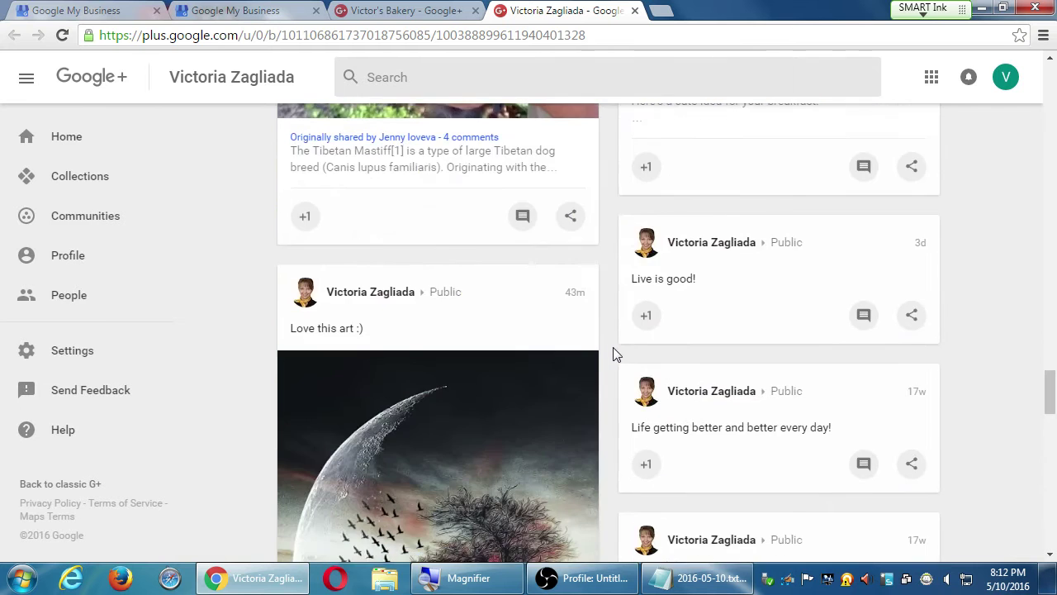
scroll(613, 351, up, 7)
scroll(613, 352, down, 2)
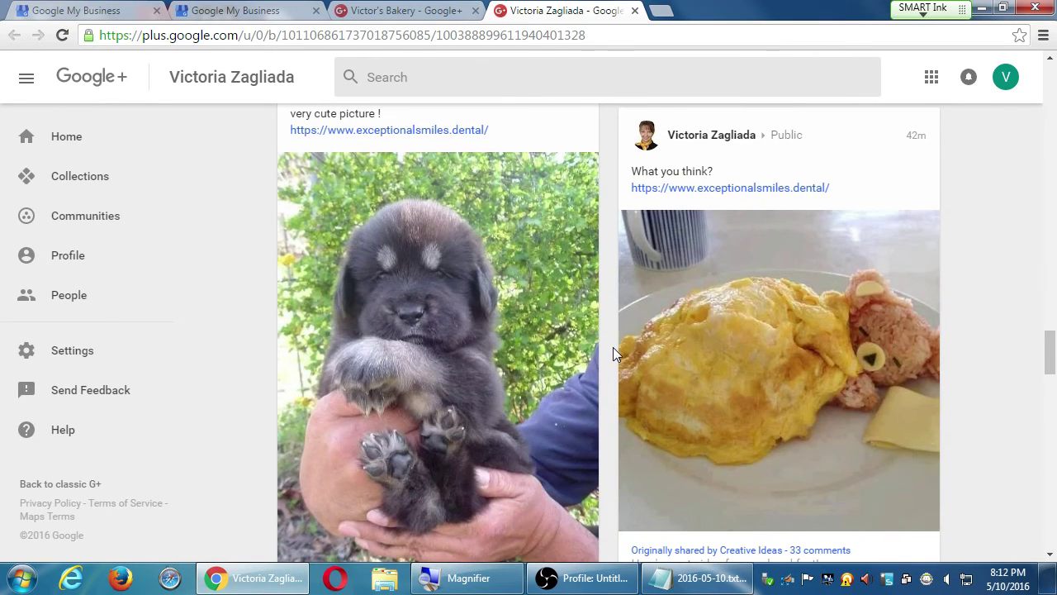
scroll(612, 354, down, 1)
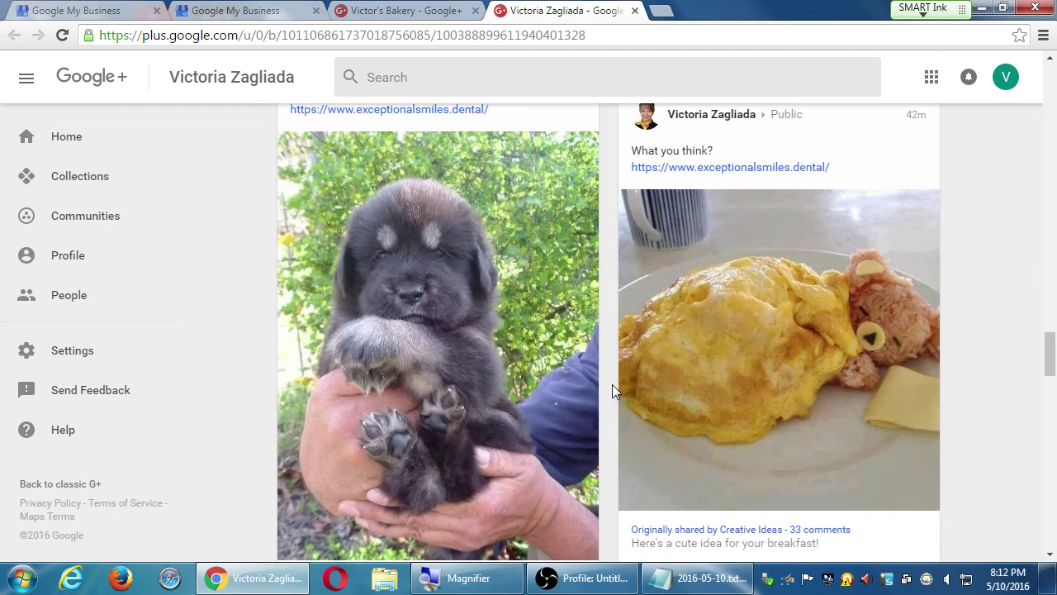
scroll(614, 388, down, 10)
scroll(625, 388, down, 8)
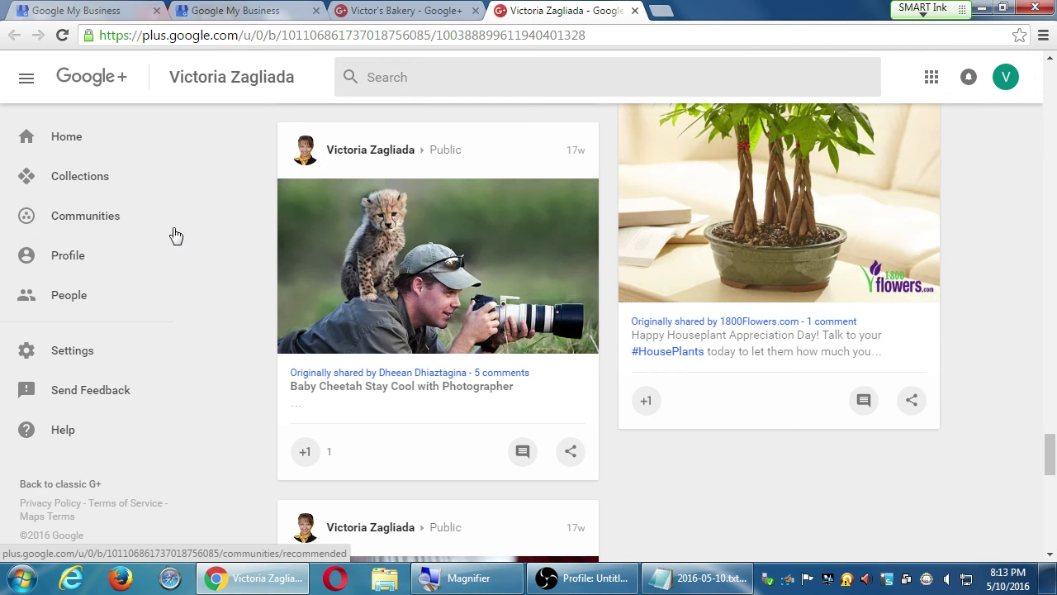
Step: Browse the Home stream, then switch to Collections to see the Featured grid
click(81, 147)
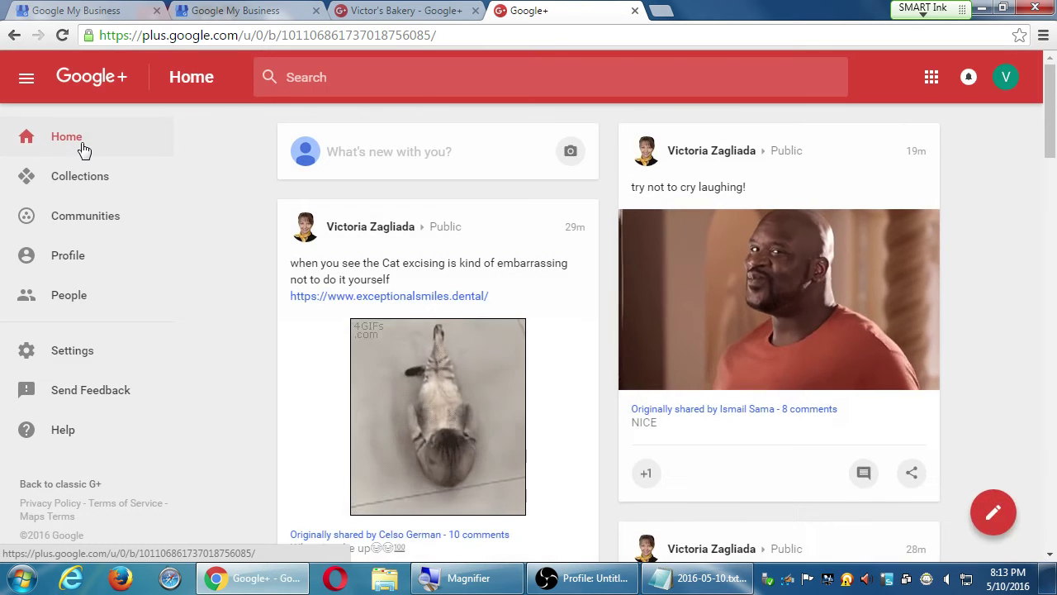
scroll(283, 364, down, 15)
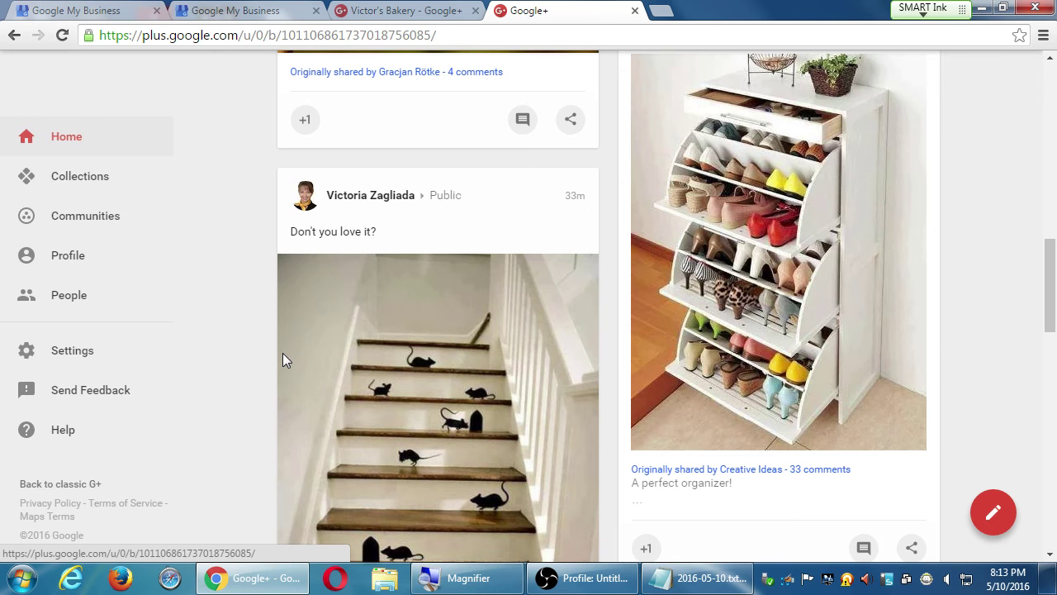
scroll(637, 393, down, 5)
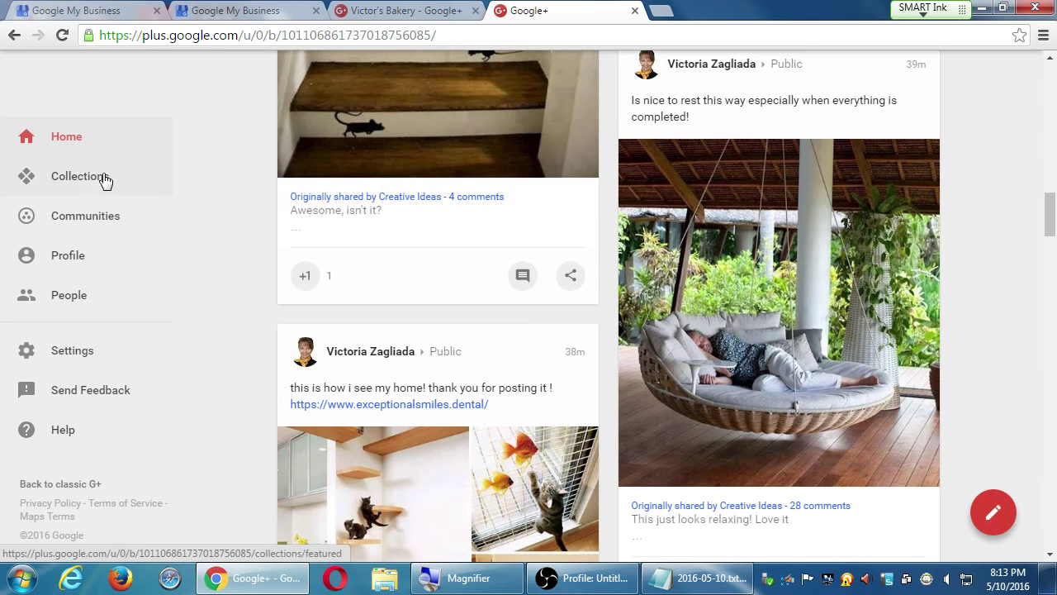
click(75, 178)
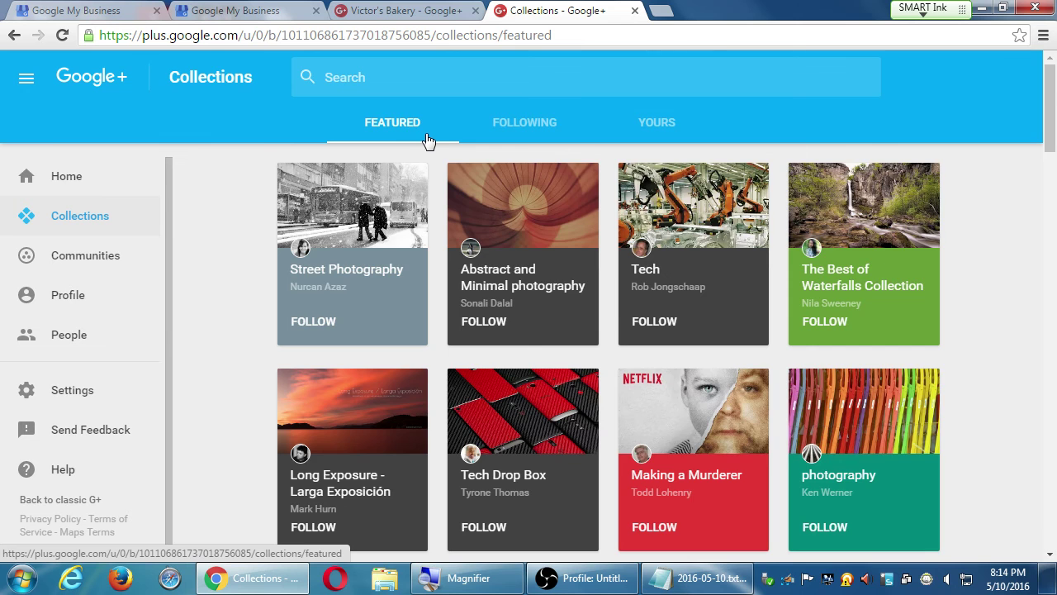
scroll(427, 142, down, 5)
scroll(503, 161, up, 5)
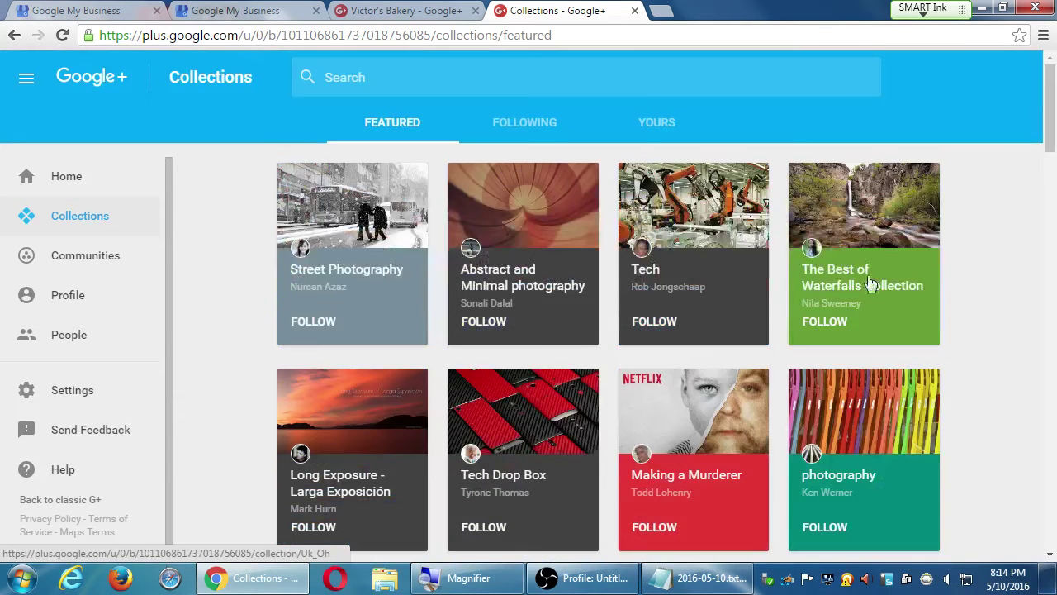
Step: Search the Notepad notes for 'collec' and dismiss the not-found message
click(724, 585)
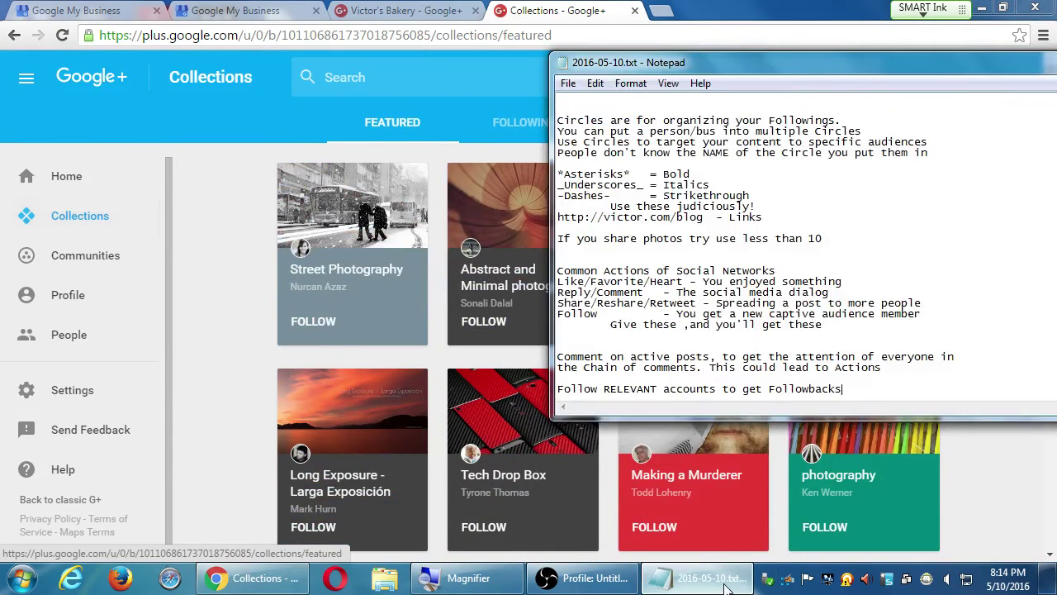
key(ctrl+f)
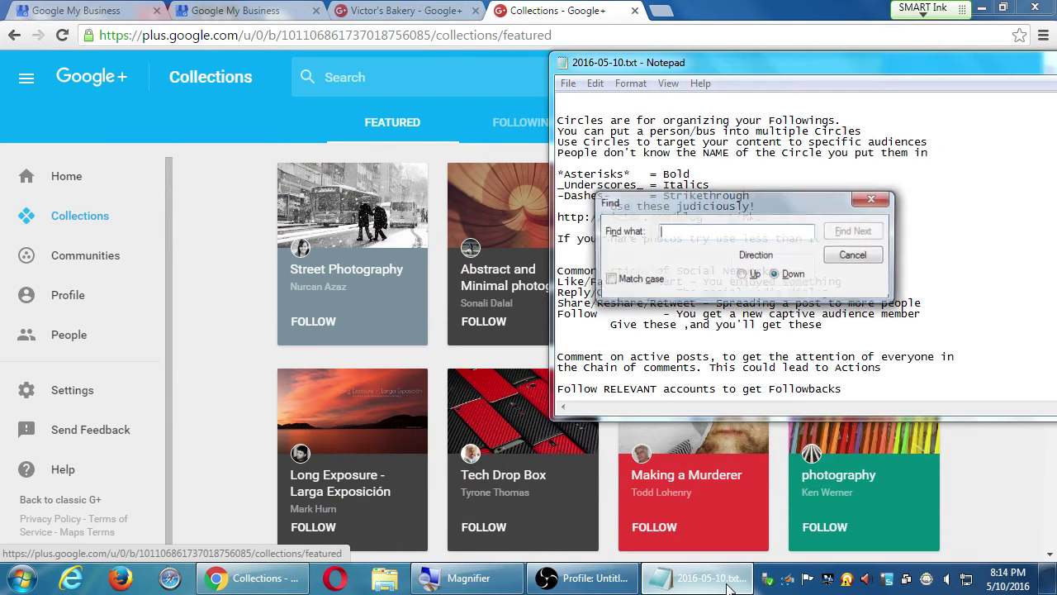
text(collec)
key(Return)
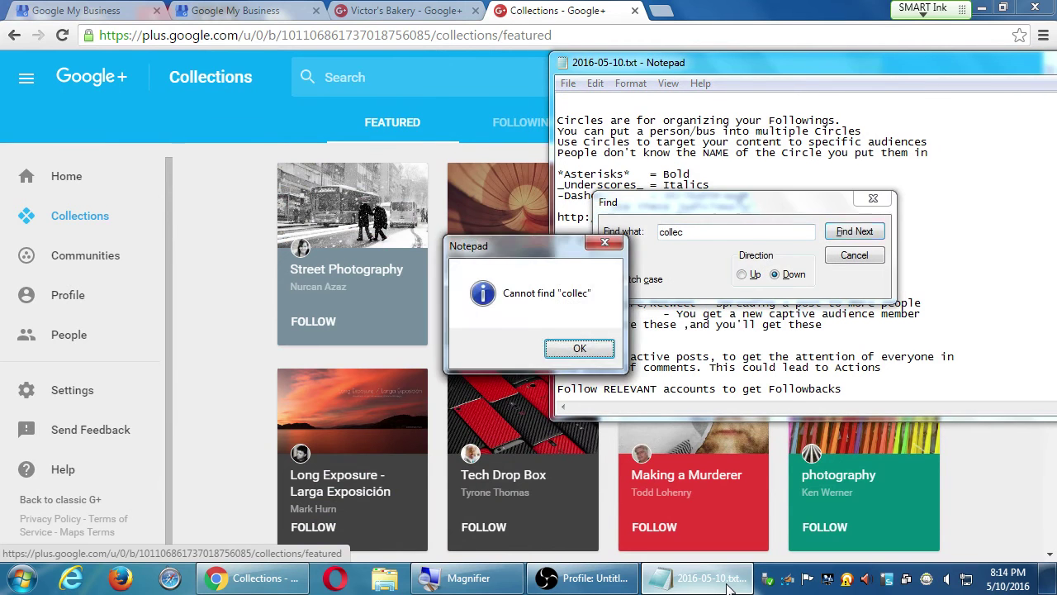
key(Escape)
key(Escape)
Step: Add the line 'Create Collections to entice you to get Follows/Actions' below the Followbacks note
key(Return)
key(Return)
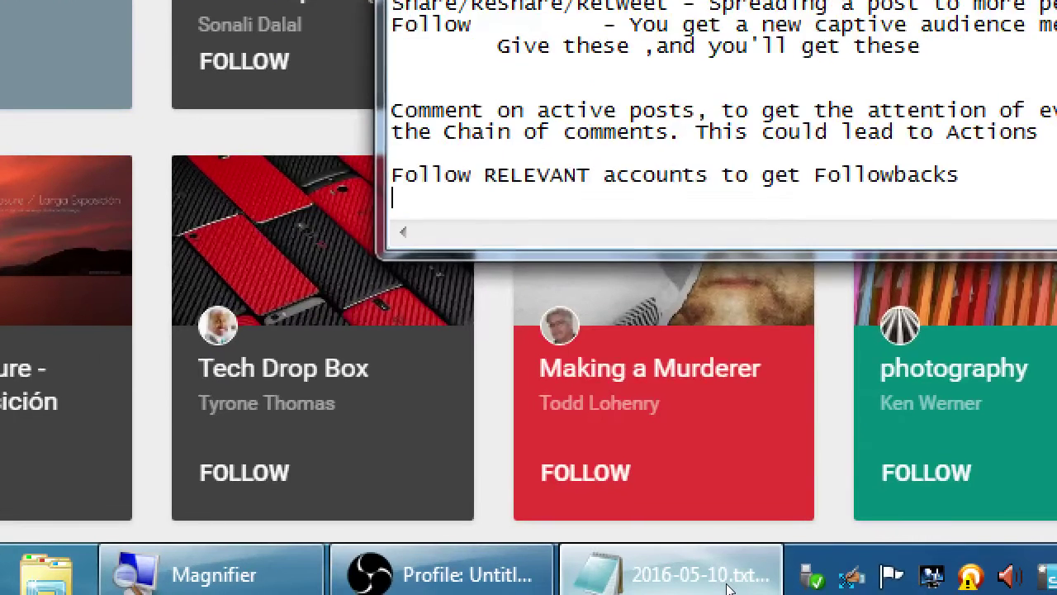
text(Create Collet)
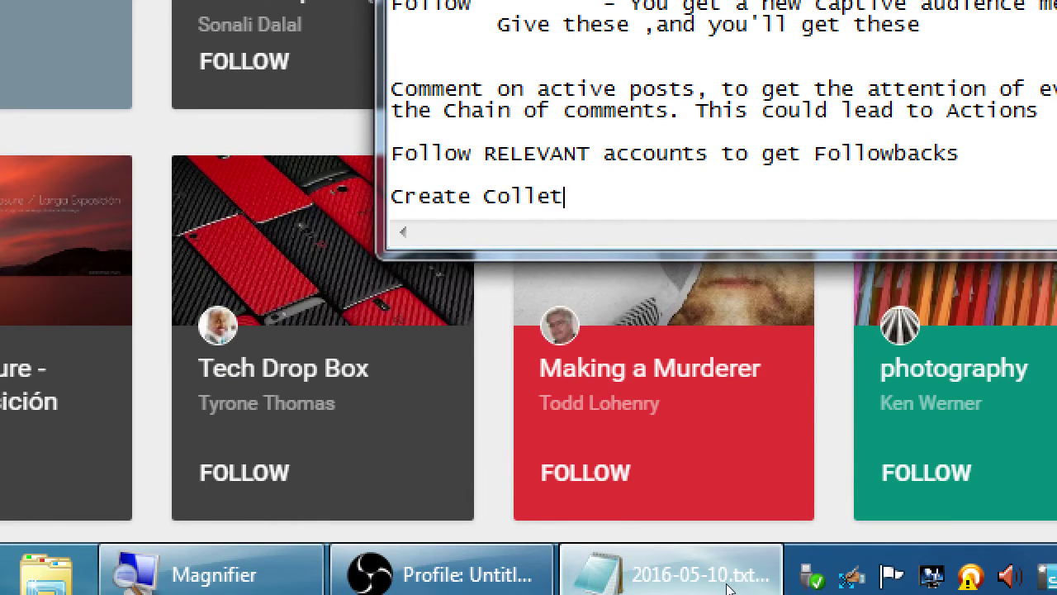
key(BackSpace)
text(ctions to enti)
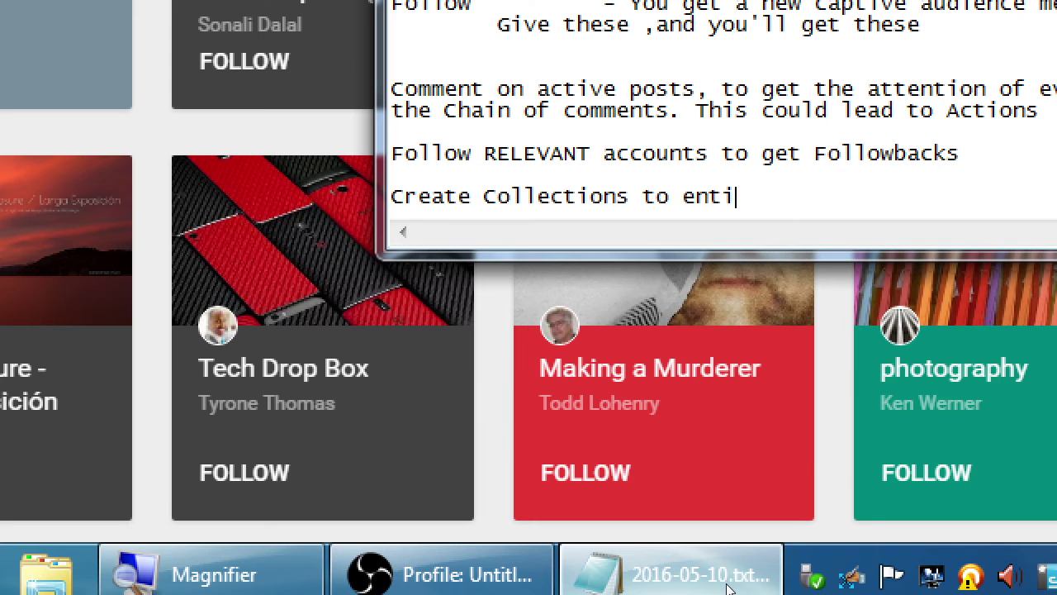
text(ce)
text(you to get )
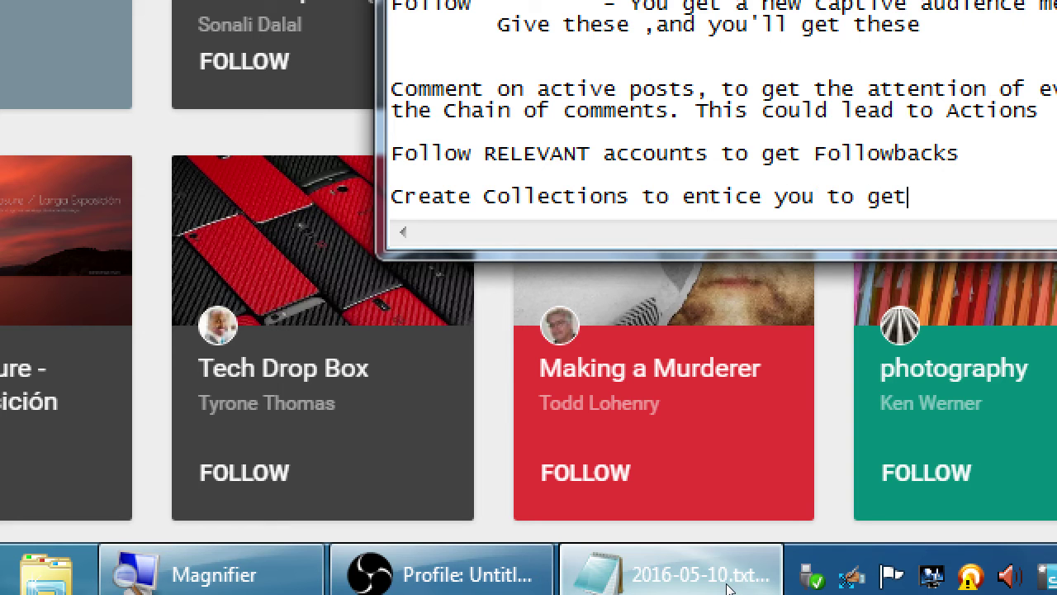
text(Follows/Act)
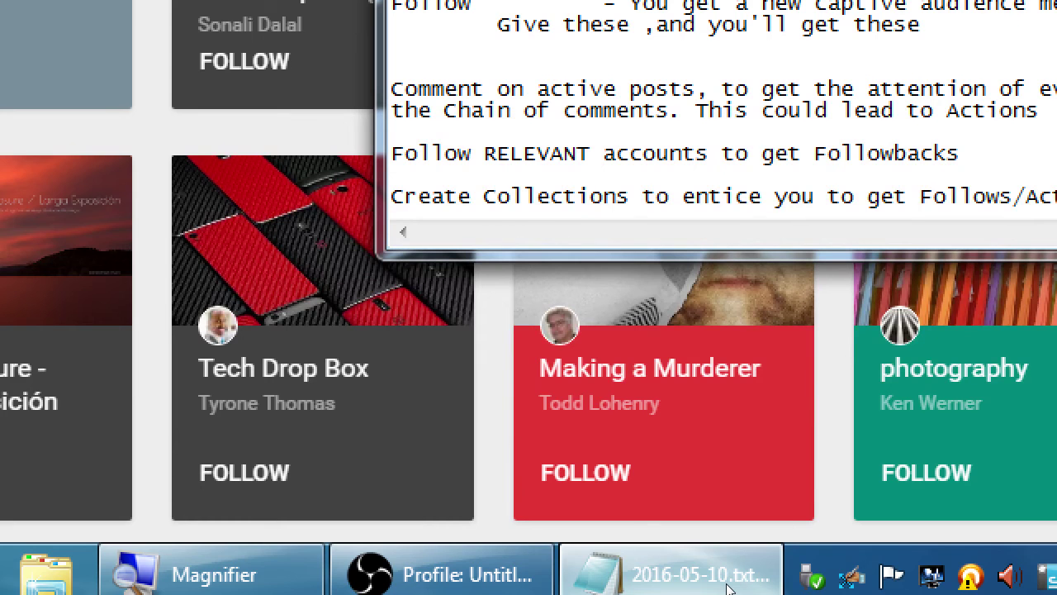
text(ions)
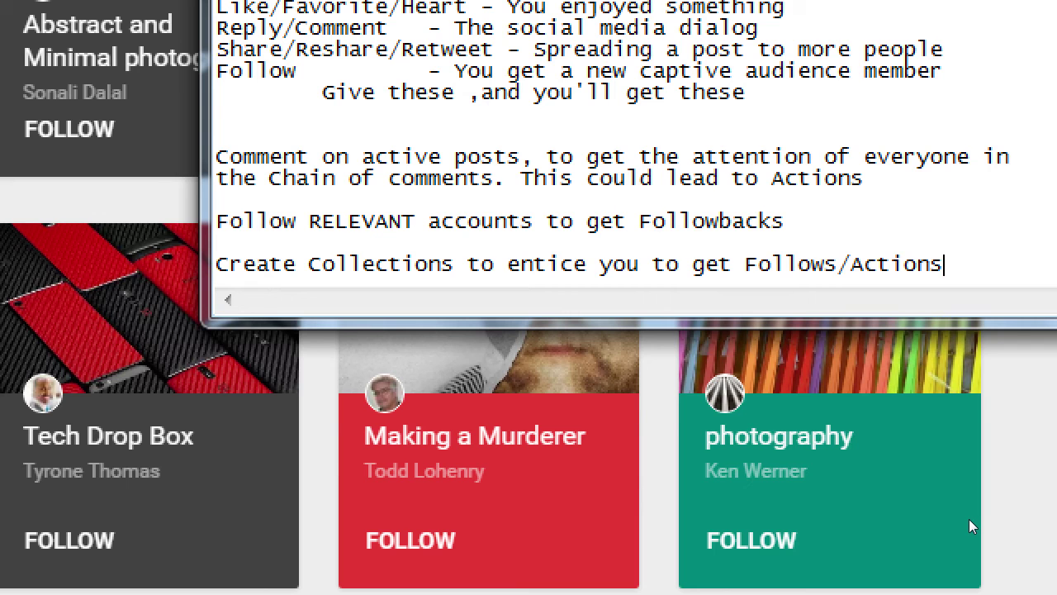
key(super+minus)
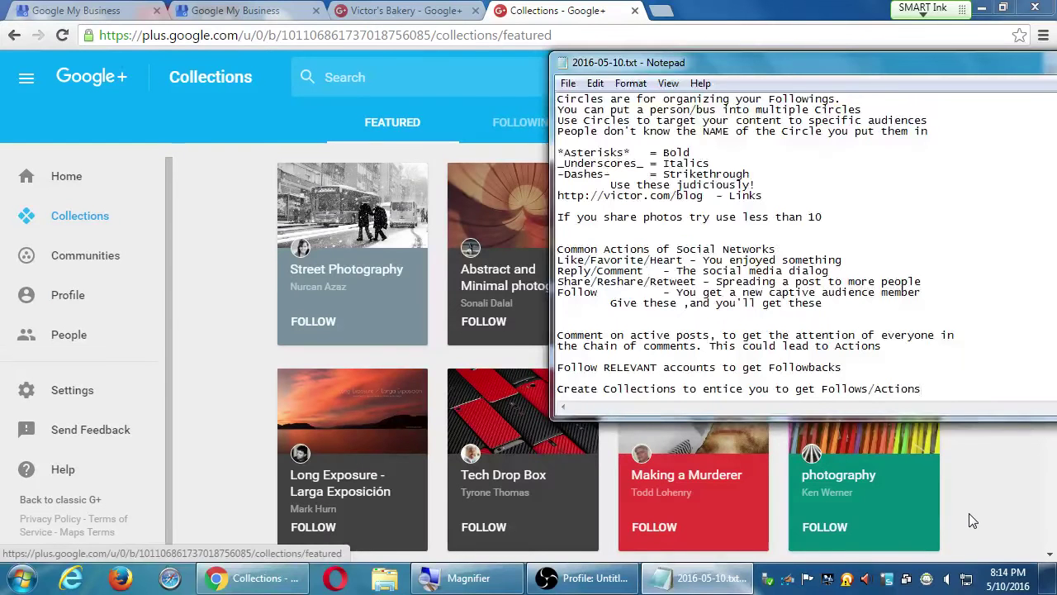
Step: Check the Following and Yours collection tabs, then start a new collection
click(968, 510)
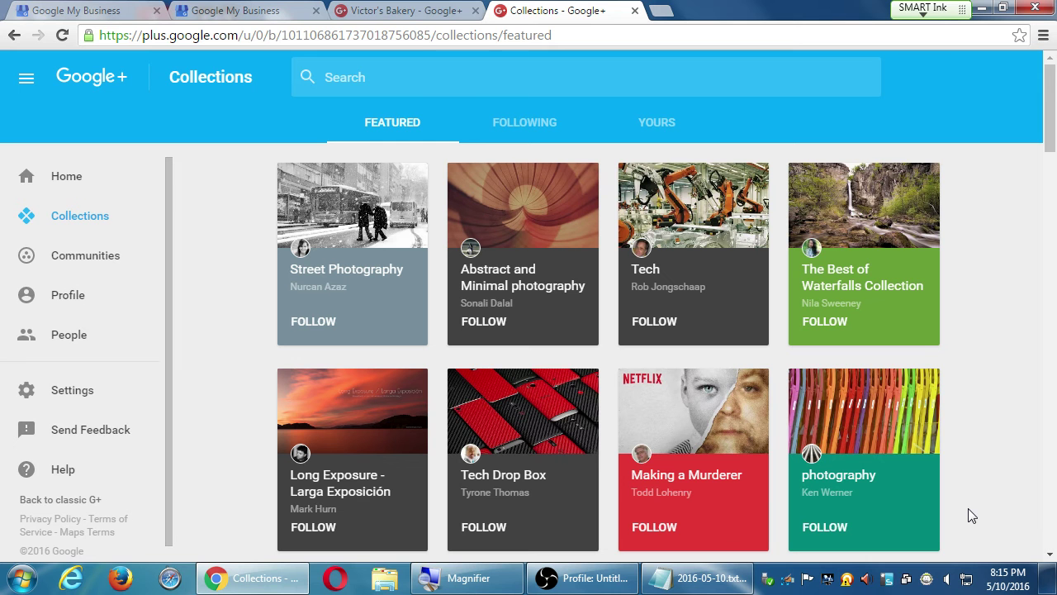
click(507, 129)
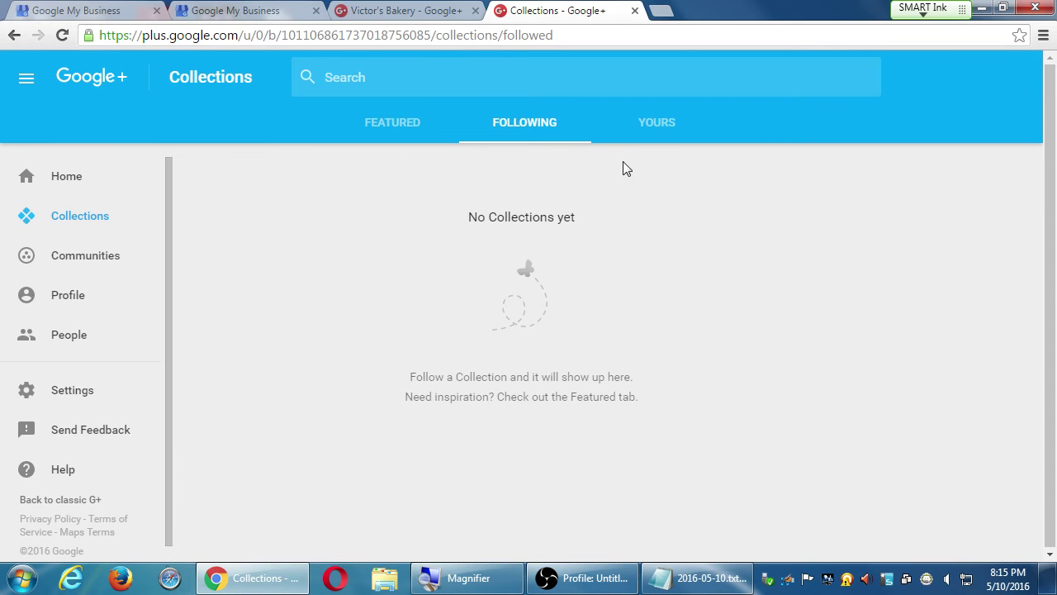
click(645, 133)
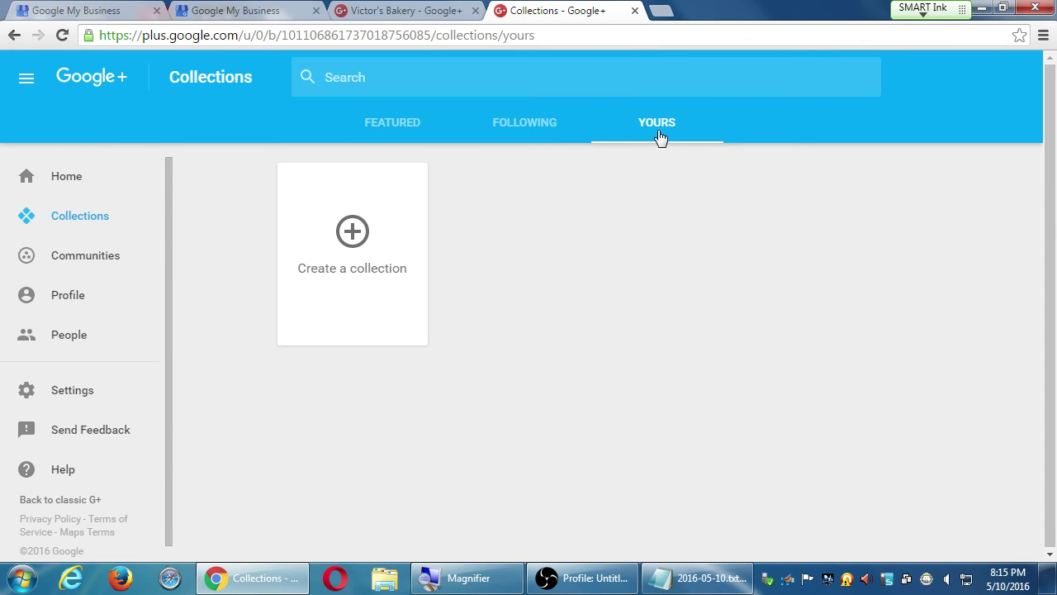
click(361, 244)
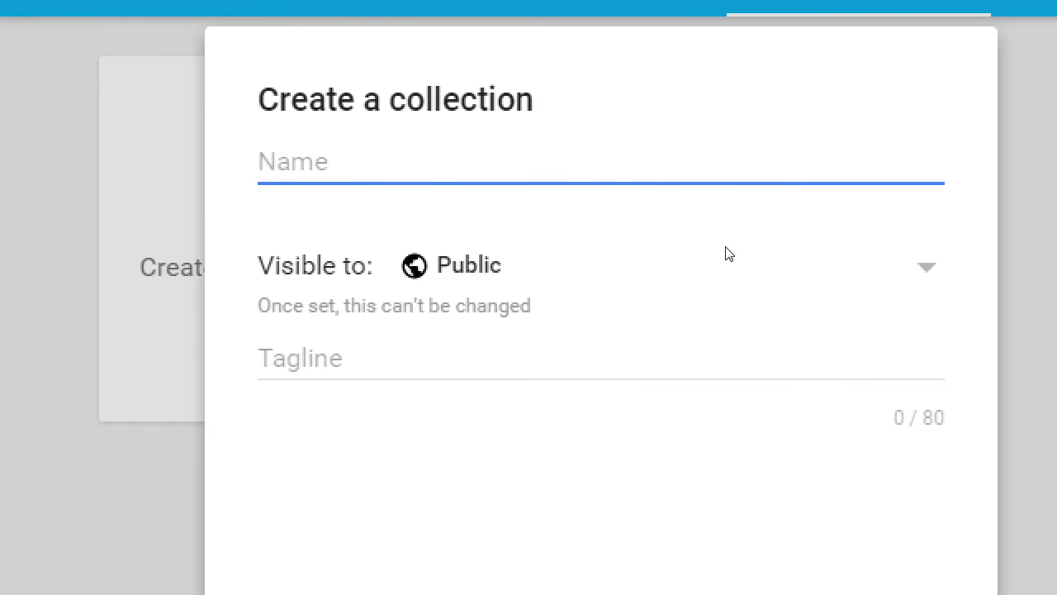
Step: Replace the test text in the collection's Name field with 'DIY Home Cooking'
text(lj dklj dkdfj kdfjdfk djf)
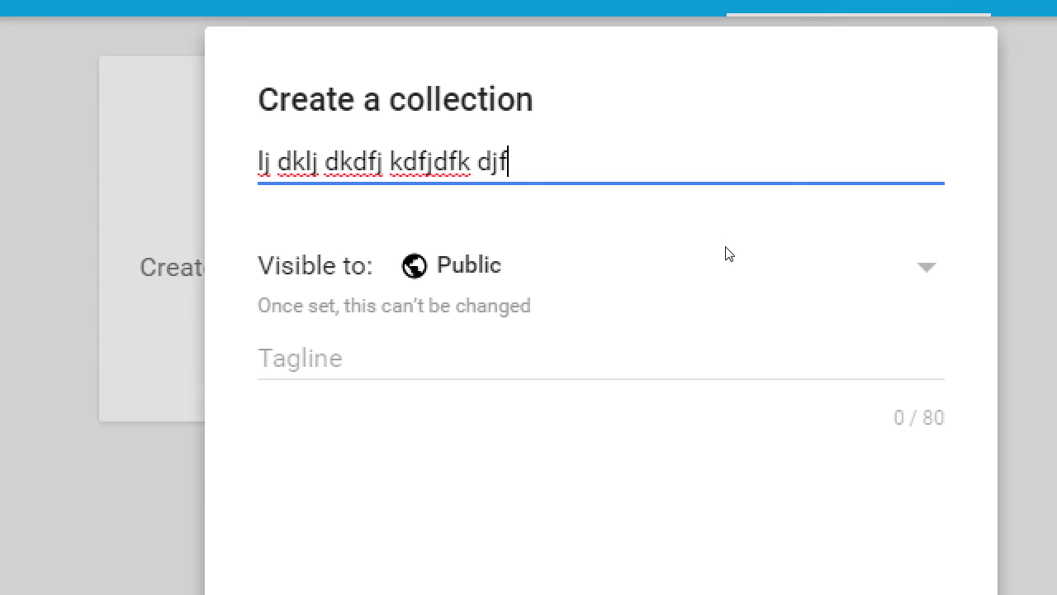
text(kdkdf kdfj kdfjdfkj dfkjd)
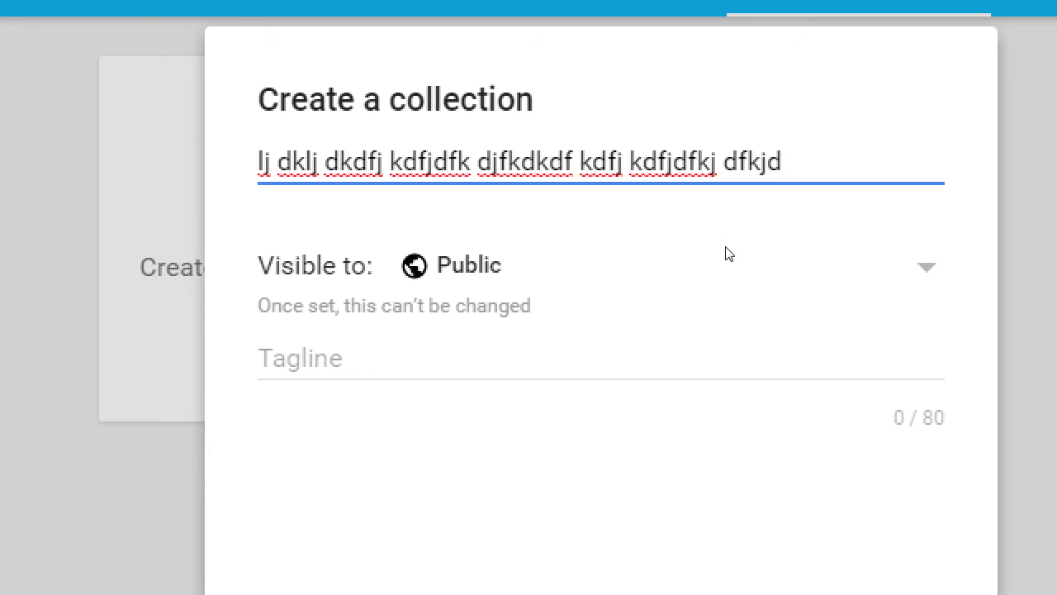
key(ctrl+a)
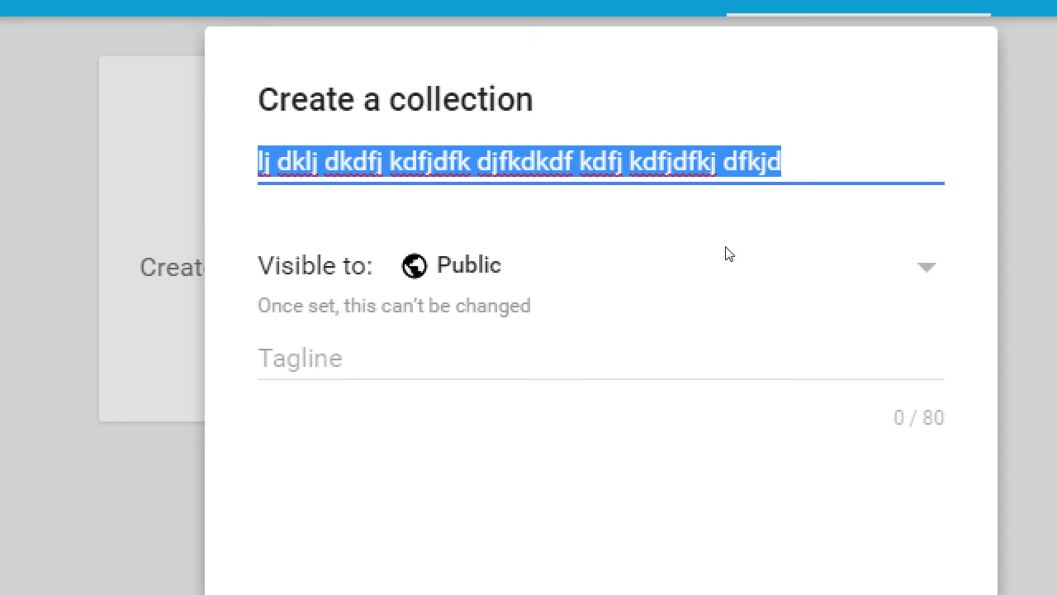
text(D)
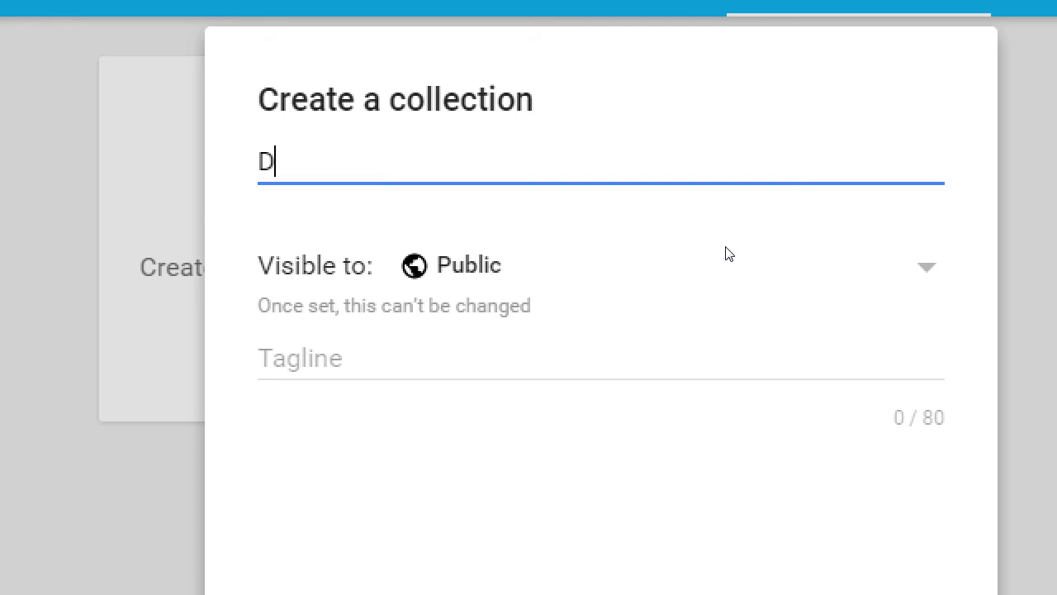
text(IY Home Cooking)
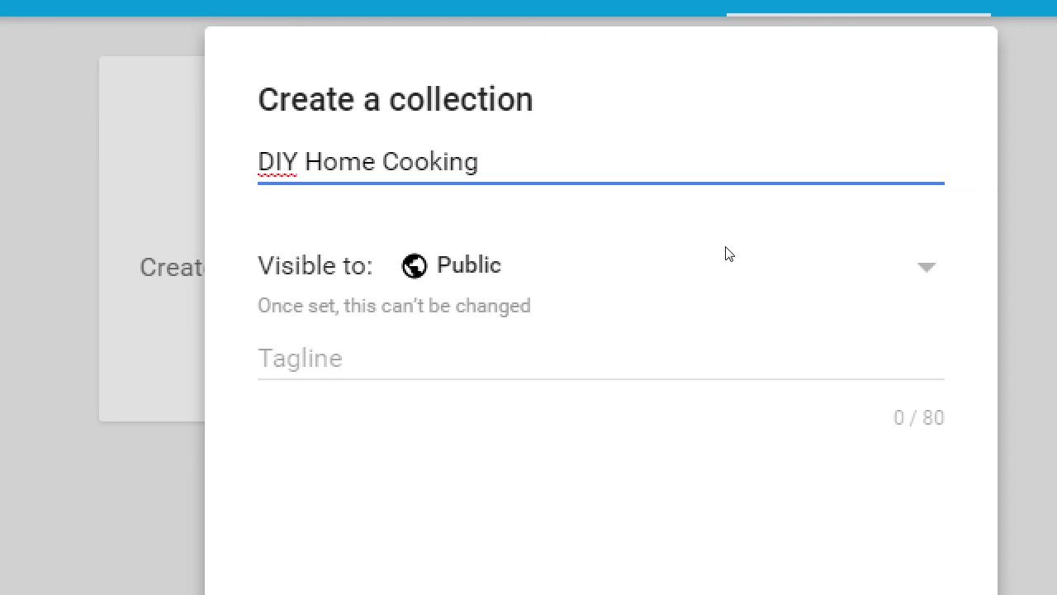
Step: Try the Your circles, Only me and Custom visibility options, dismissing the circles picker
click(464, 277)
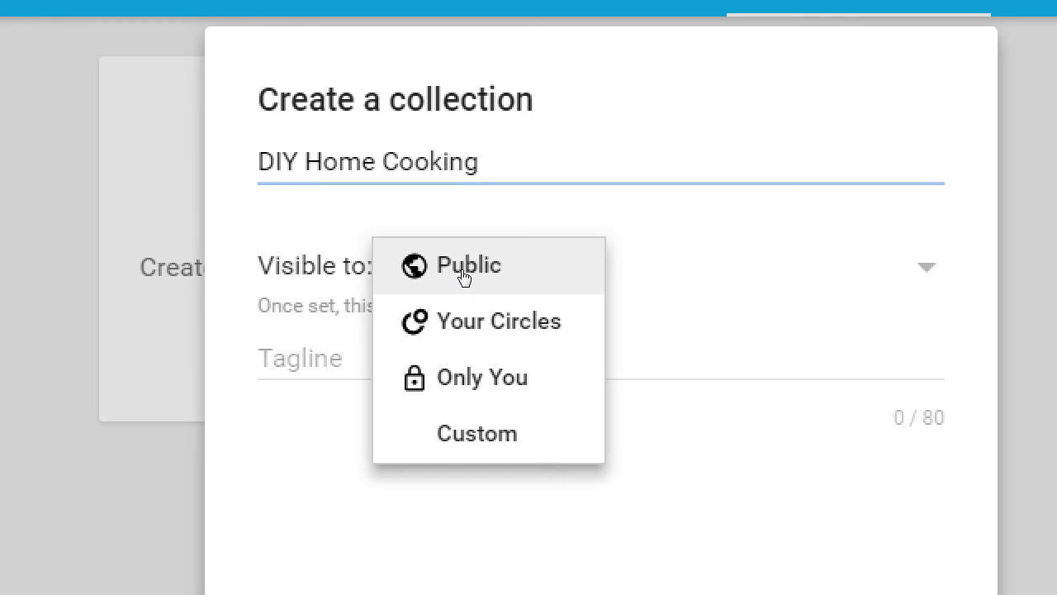
click(497, 305)
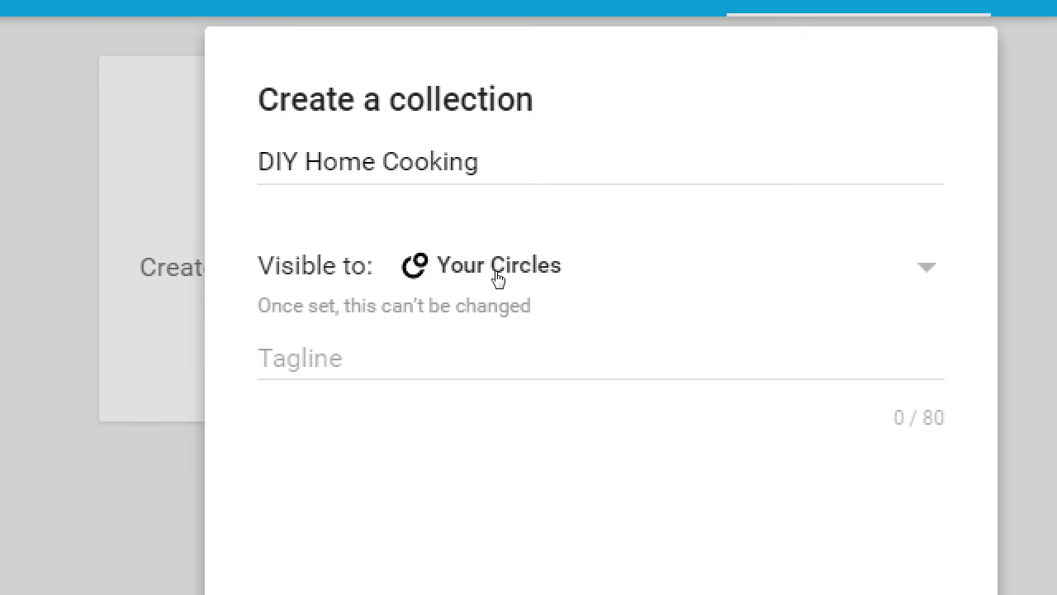
click(498, 277)
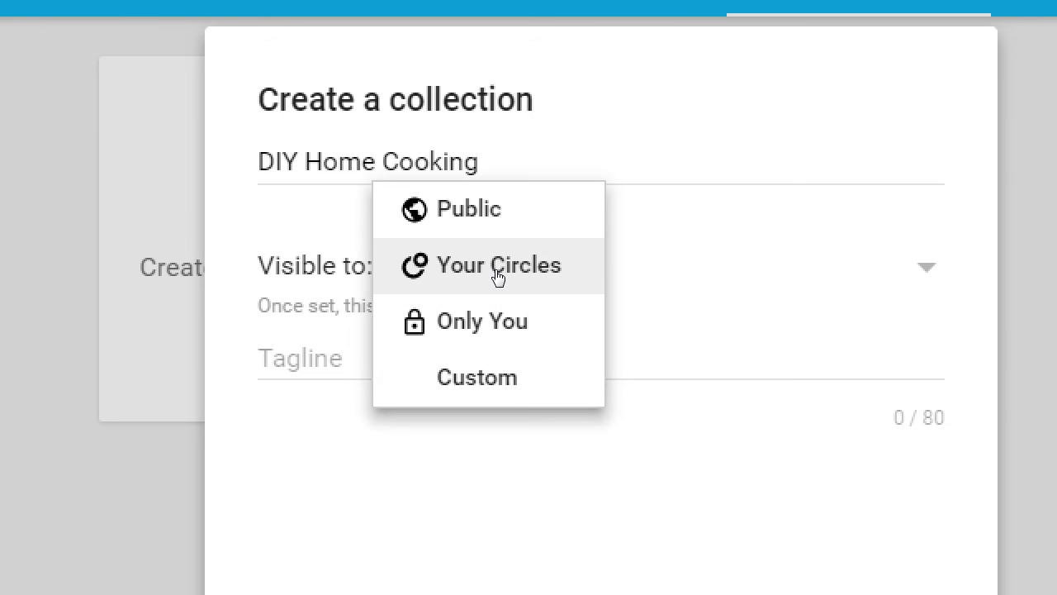
click(493, 302)
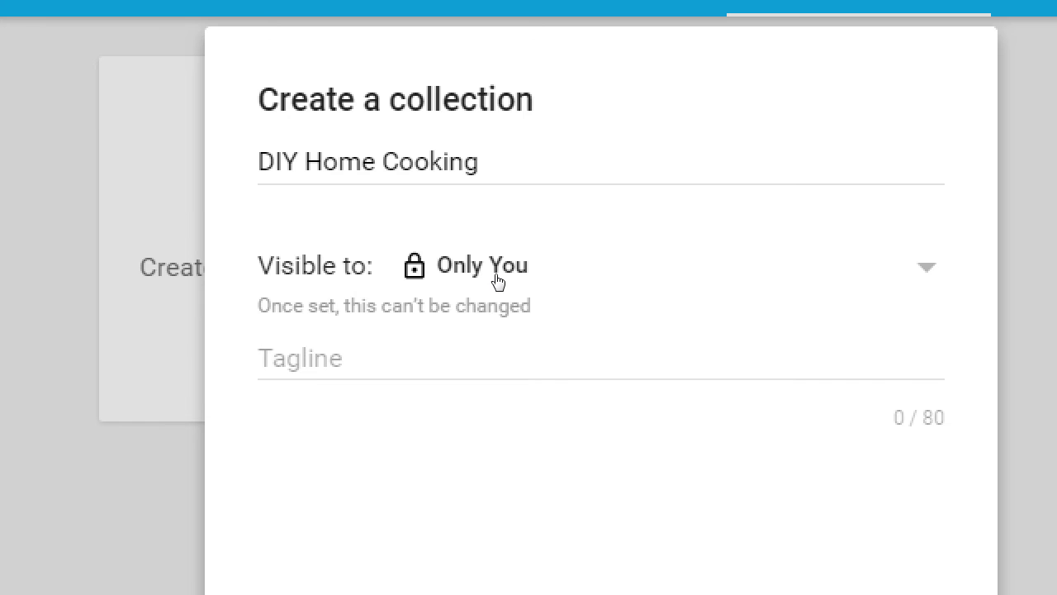
click(498, 277)
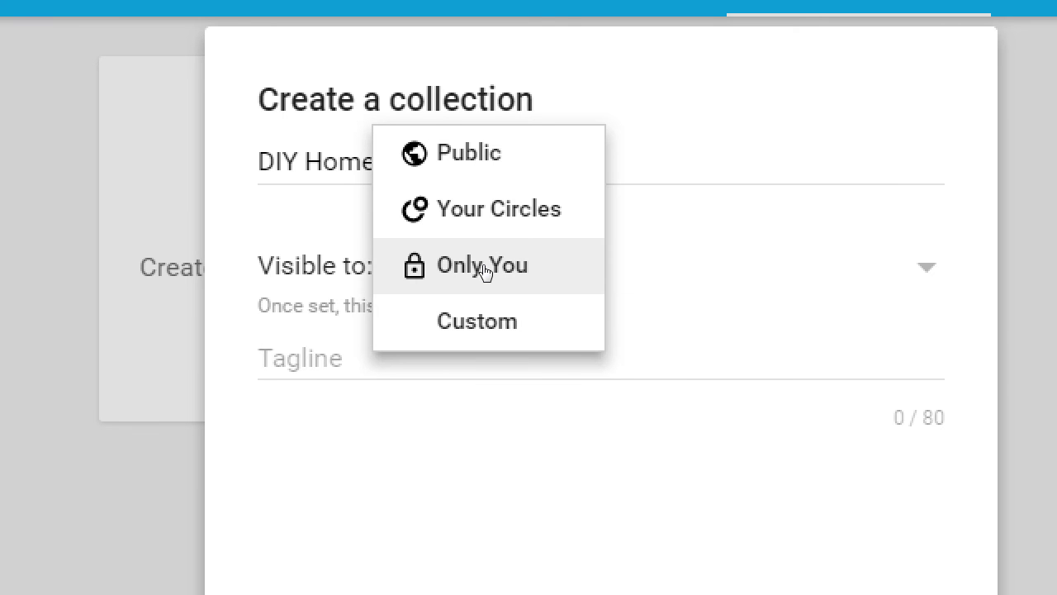
click(498, 303)
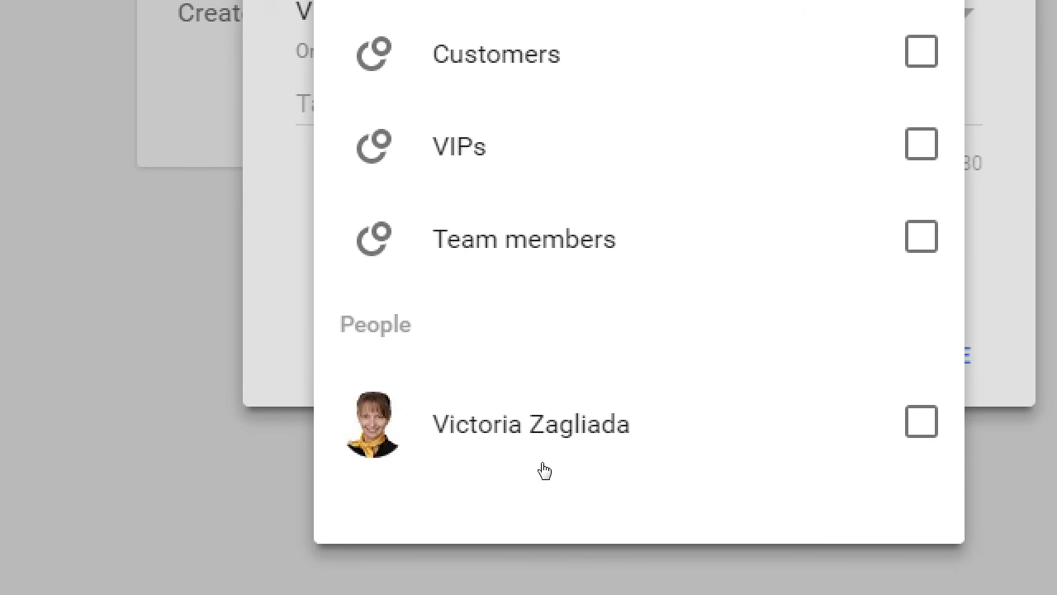
key(Escape)
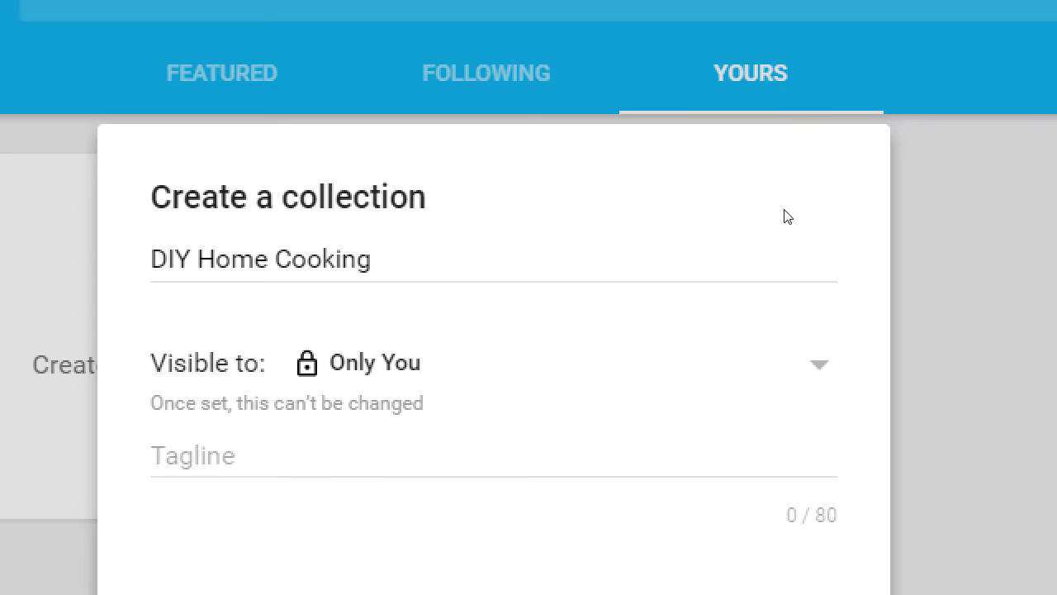
Step: Set the collection's visibility to Public and confirm it stays selected
click(481, 339)
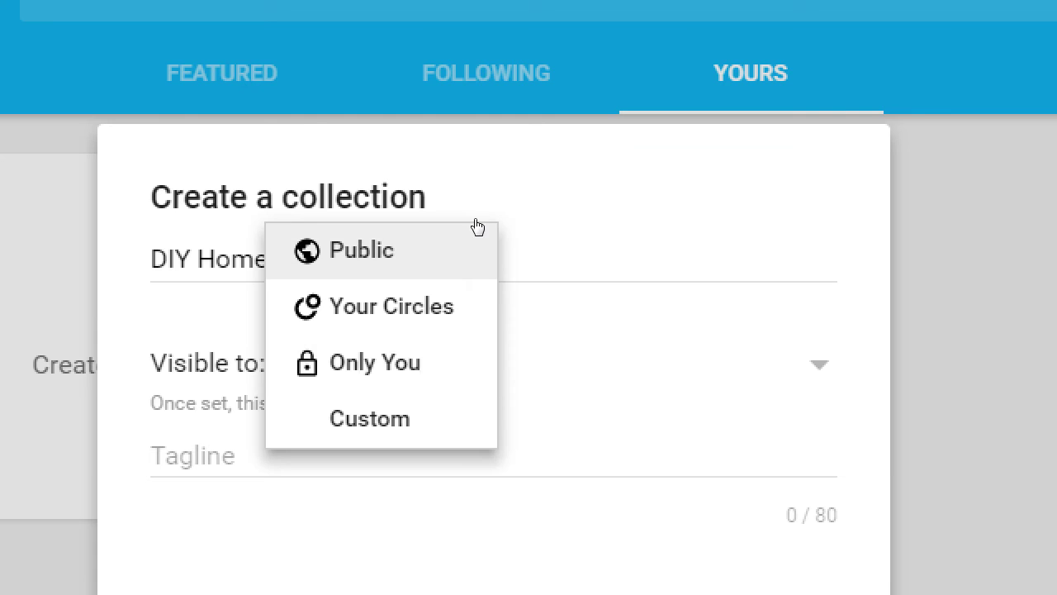
click(480, 226)
key(Return)
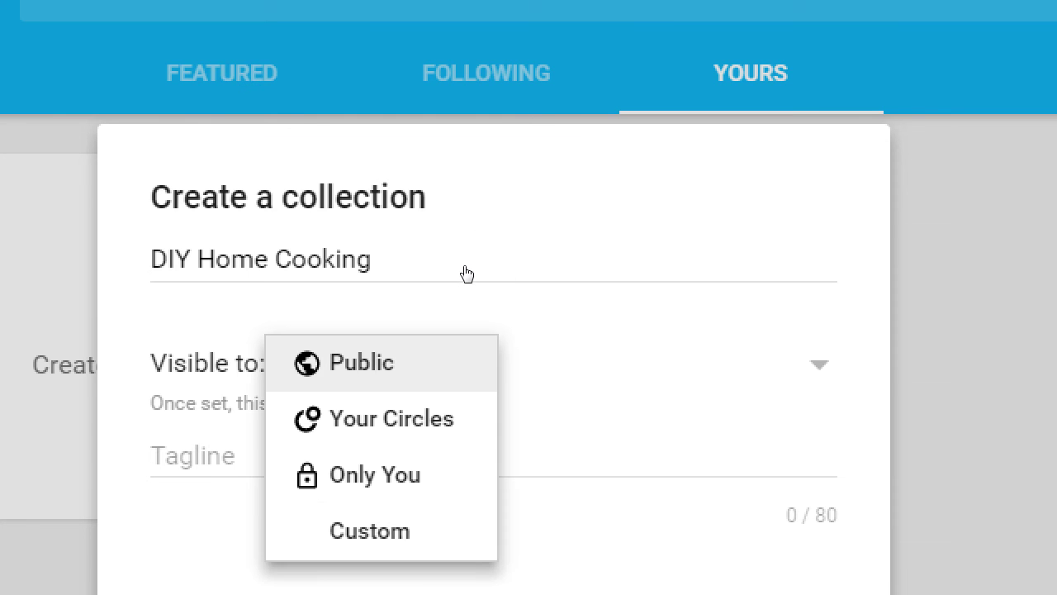
key(Return)
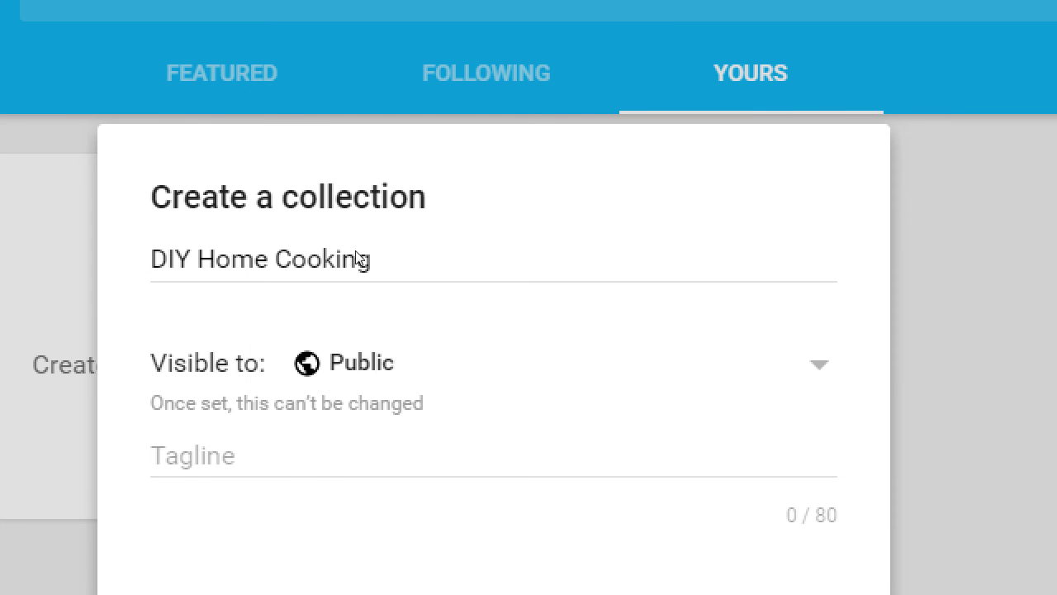
key(Return)
key(Down)
key(Down)
key(Up)
key(Up)
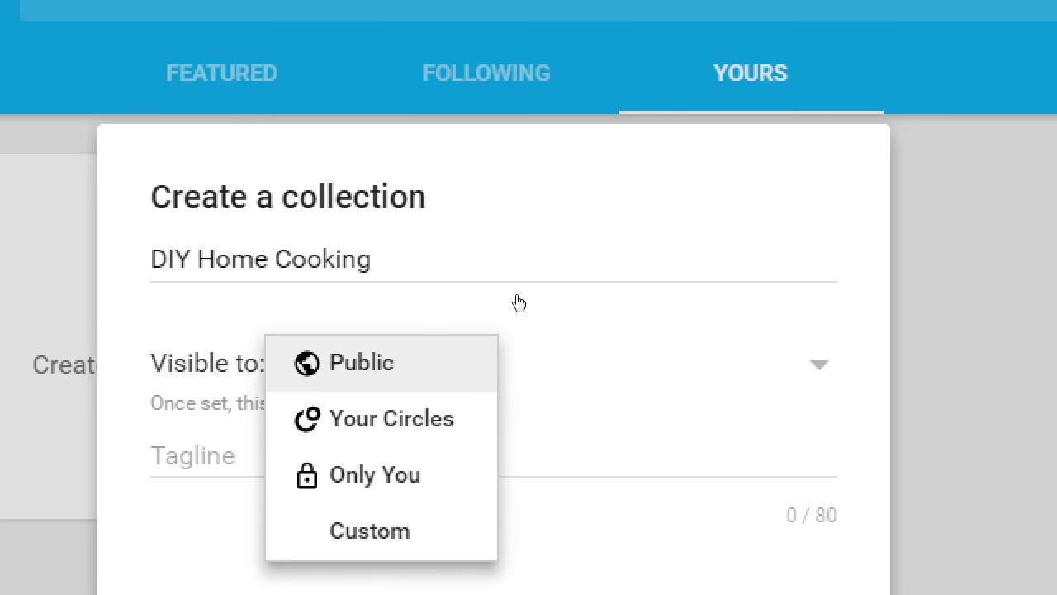
key(Down)
key(Down)
key(Up)
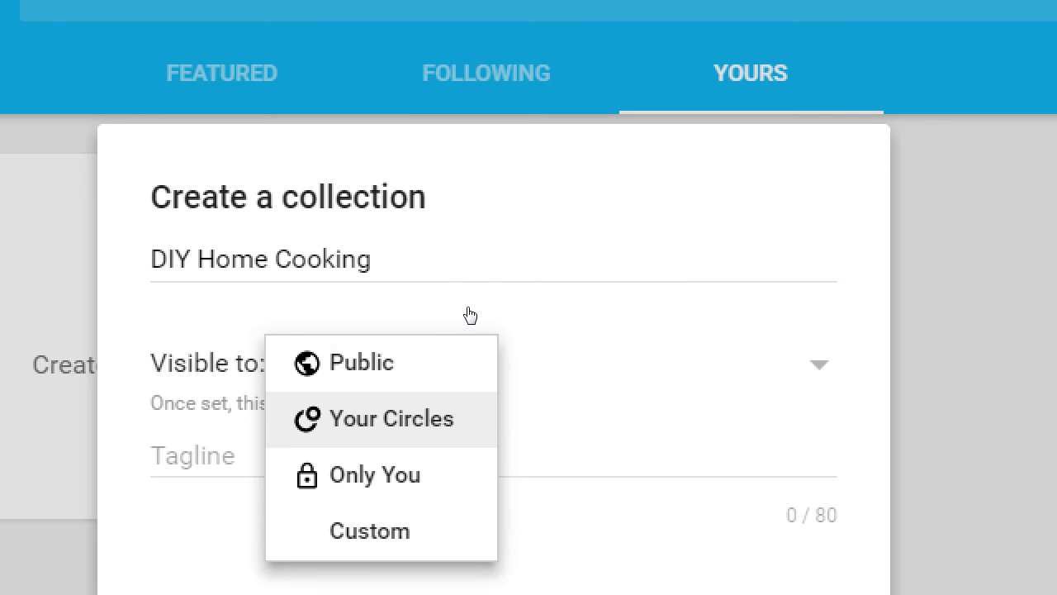
key(Escape)
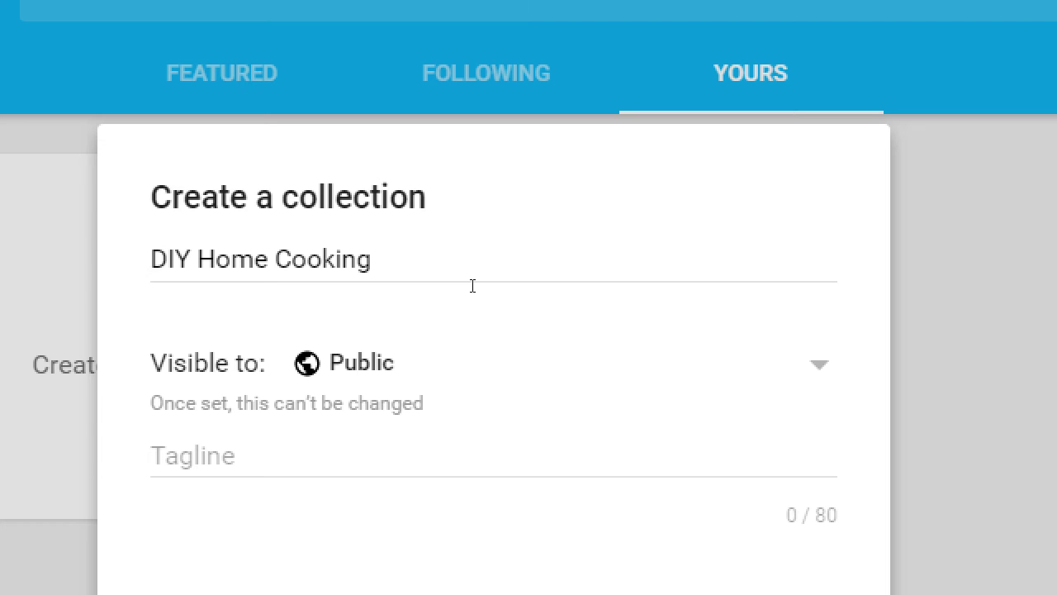
key(Return)
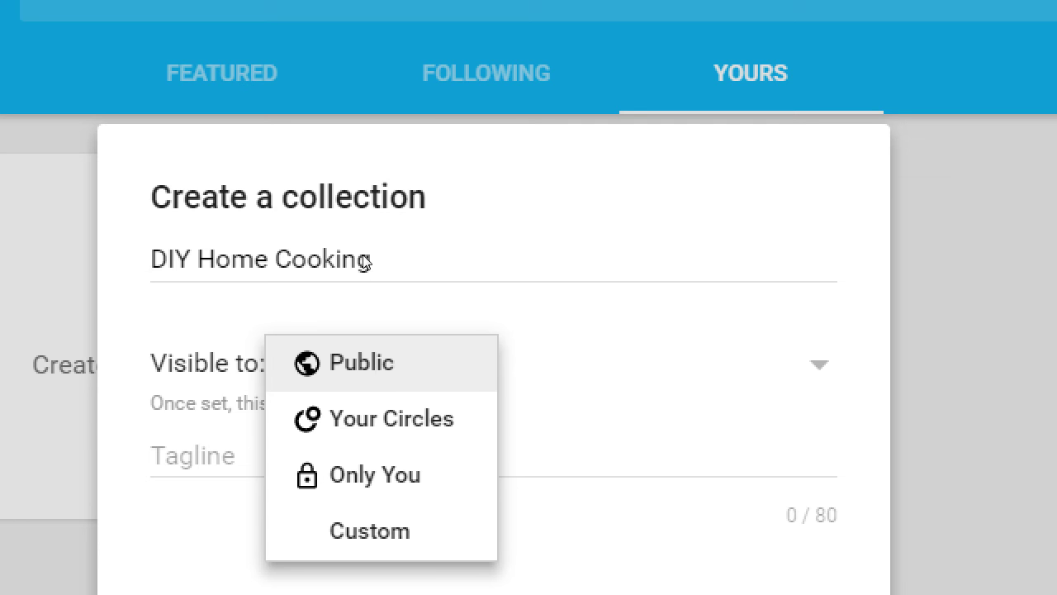
key(Return)
key(Return)
key(Return)
key(Tab)
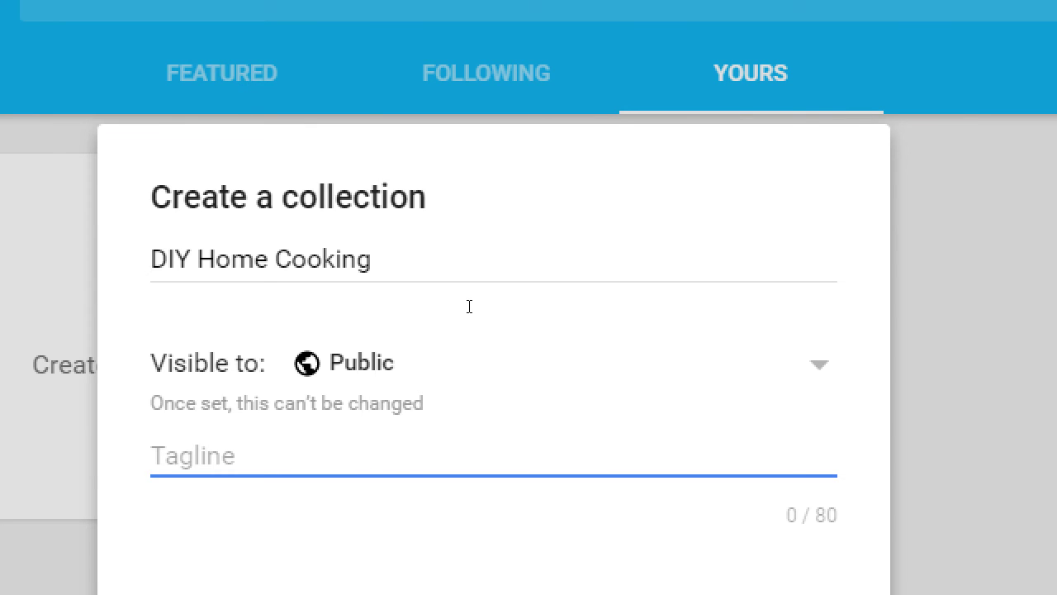
Step: Enter the tagline 'Only the best Do-It-Yourself Tips an Tricks for Home Cooking! :)' and create the collection
text(O)
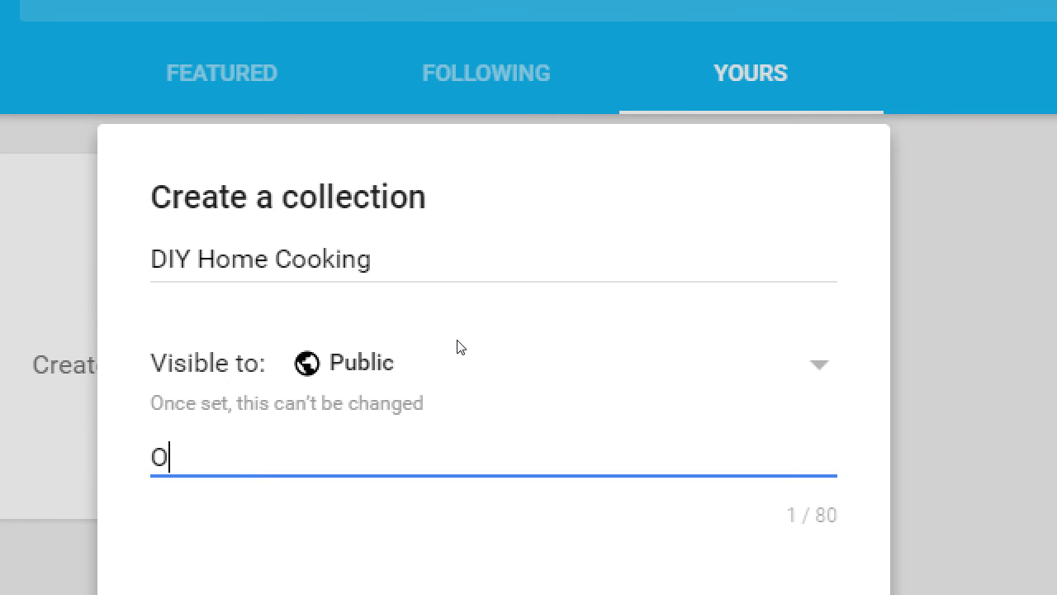
text(nly the best )
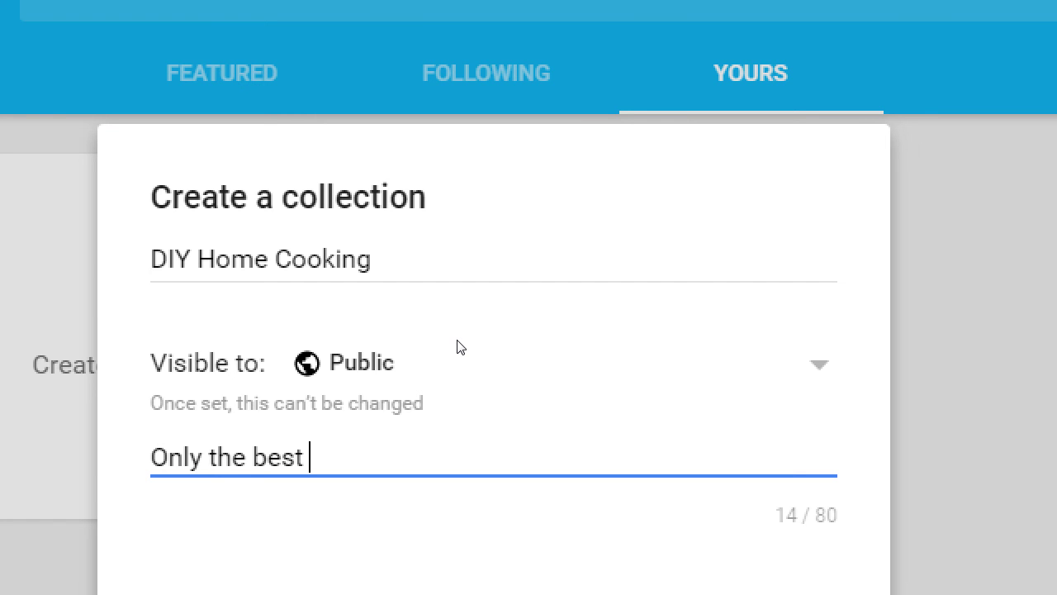
text(do it)
key(BackSpace)
key(BackSpace)
key(BackSpace)
key(BackSpace)
key(BackSpace)
key(BackSpace)
text(Do-It-Y)
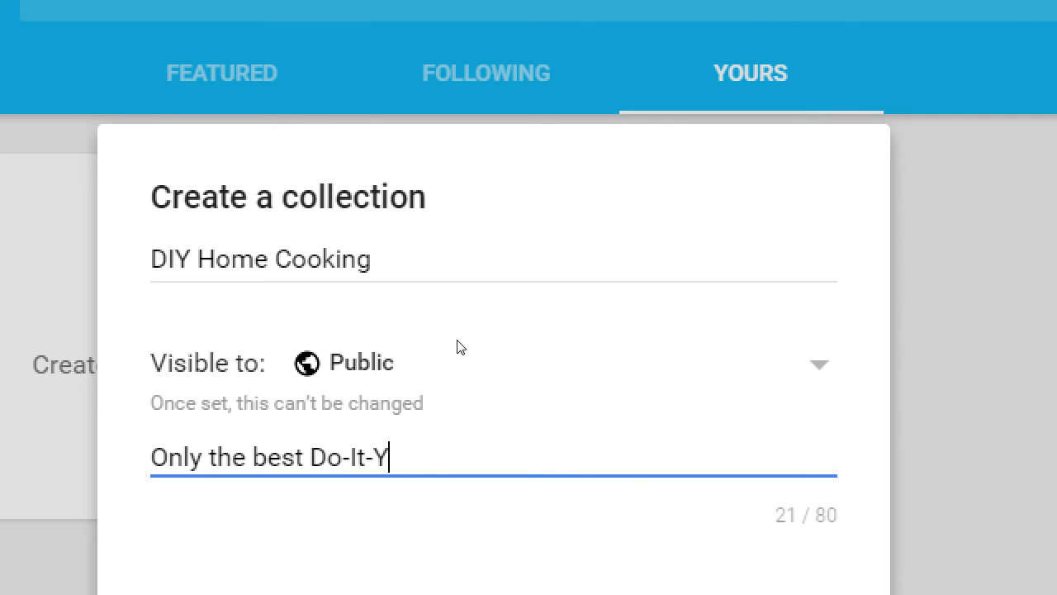
text(ourself)
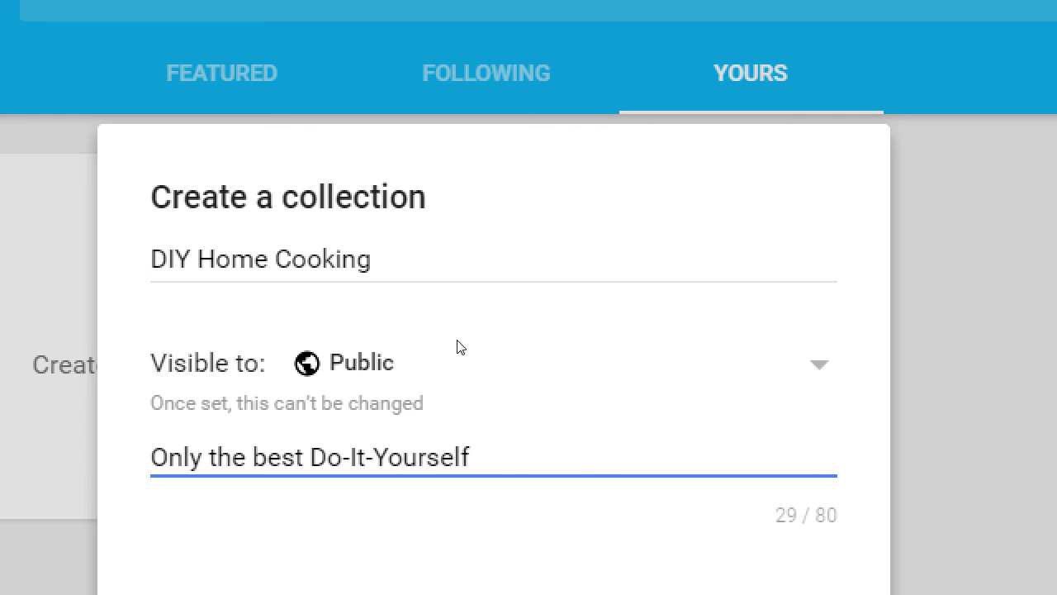
text( Tips an Tr)
text(ic)
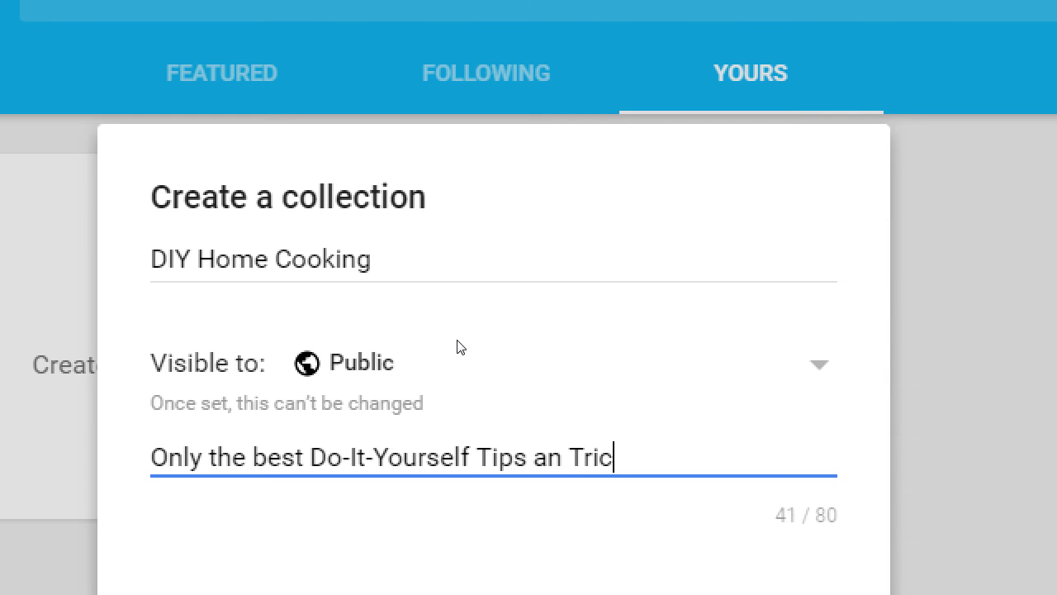
text(ks for Home Cooking)
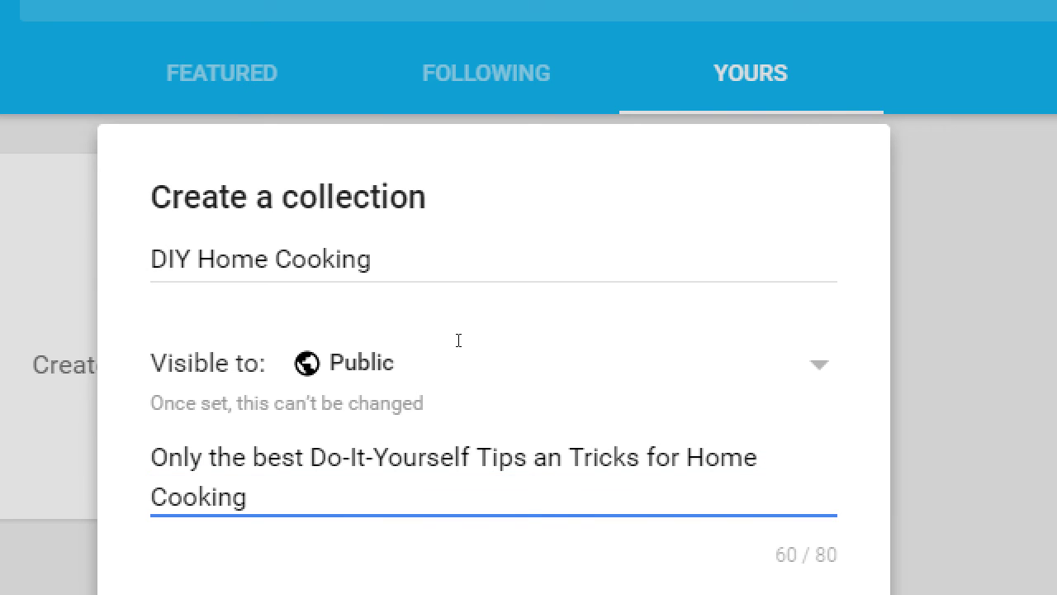
text(! :))
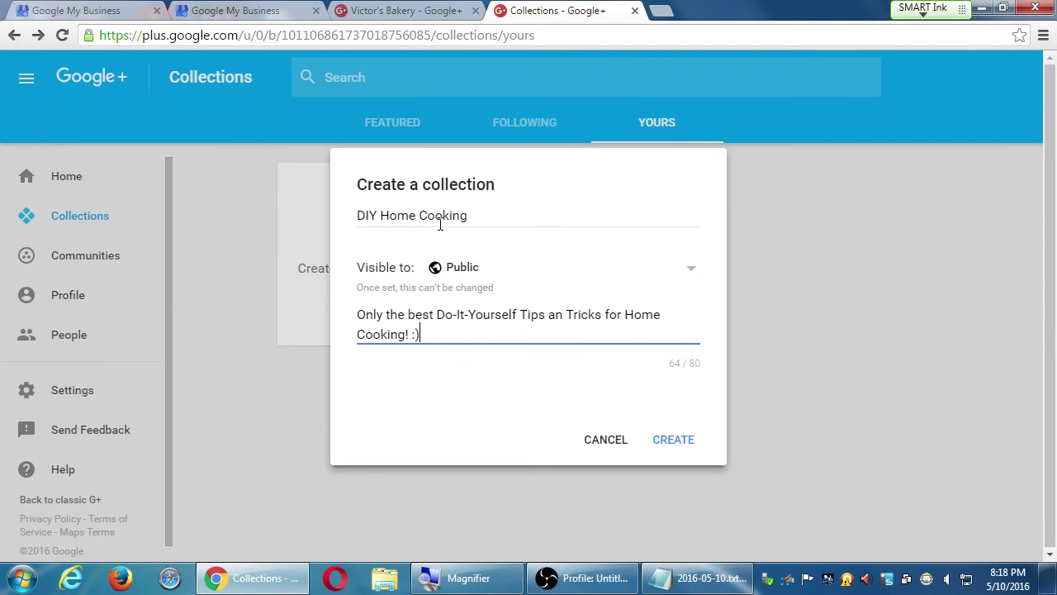
click(685, 440)
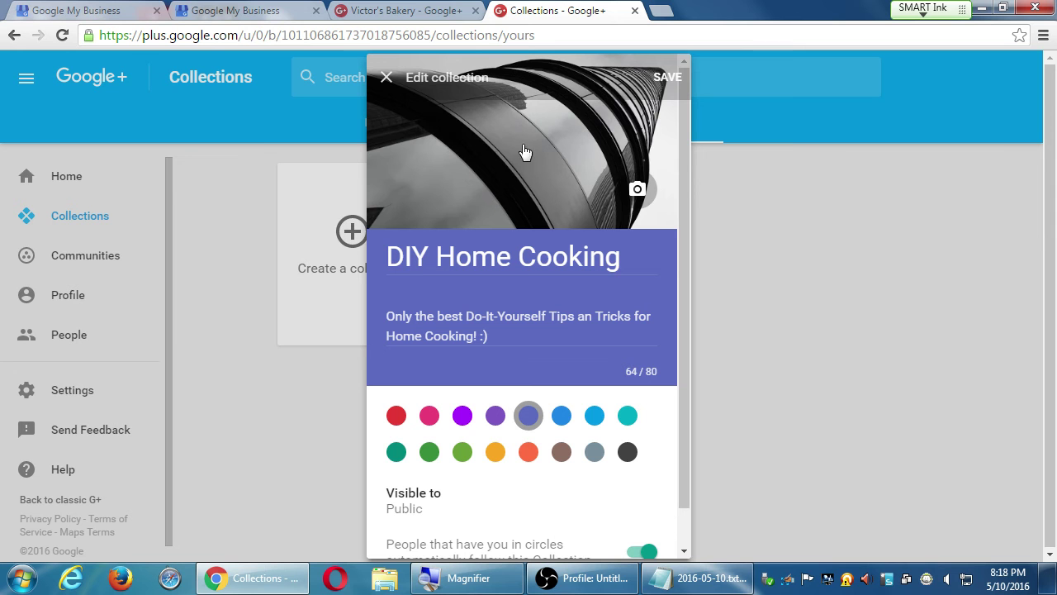
Step: Try the lantern photo from the cover photo choices as the collection cover
click(634, 189)
scroll(493, 309, down, 2)
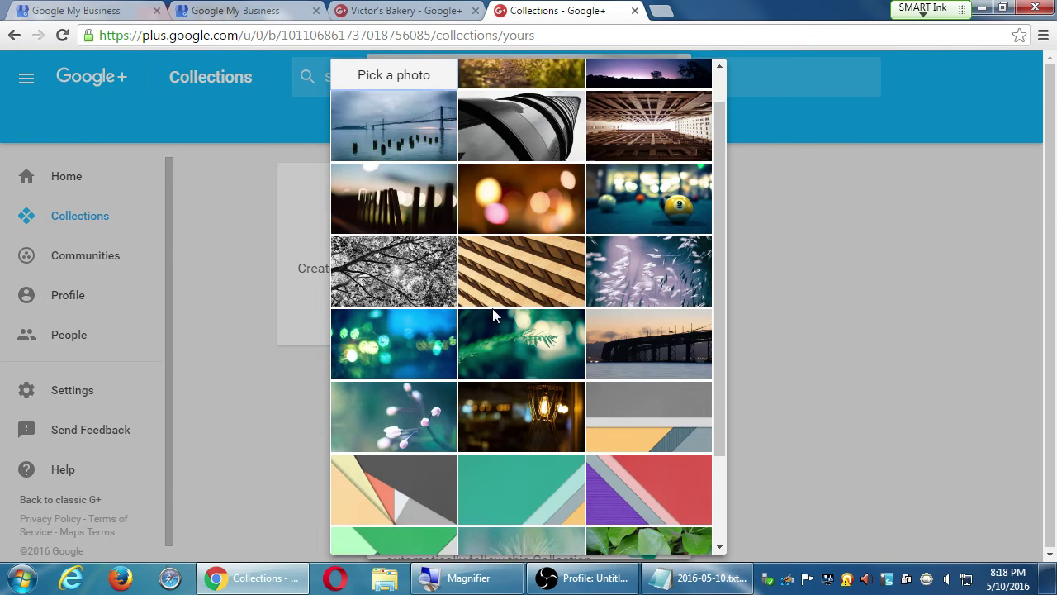
click(527, 294)
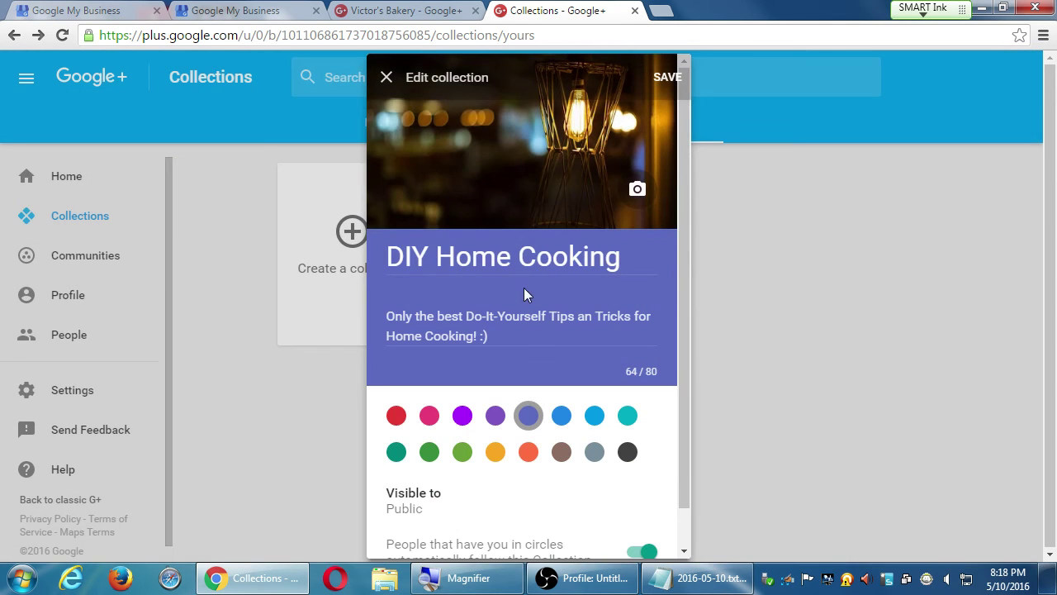
click(637, 190)
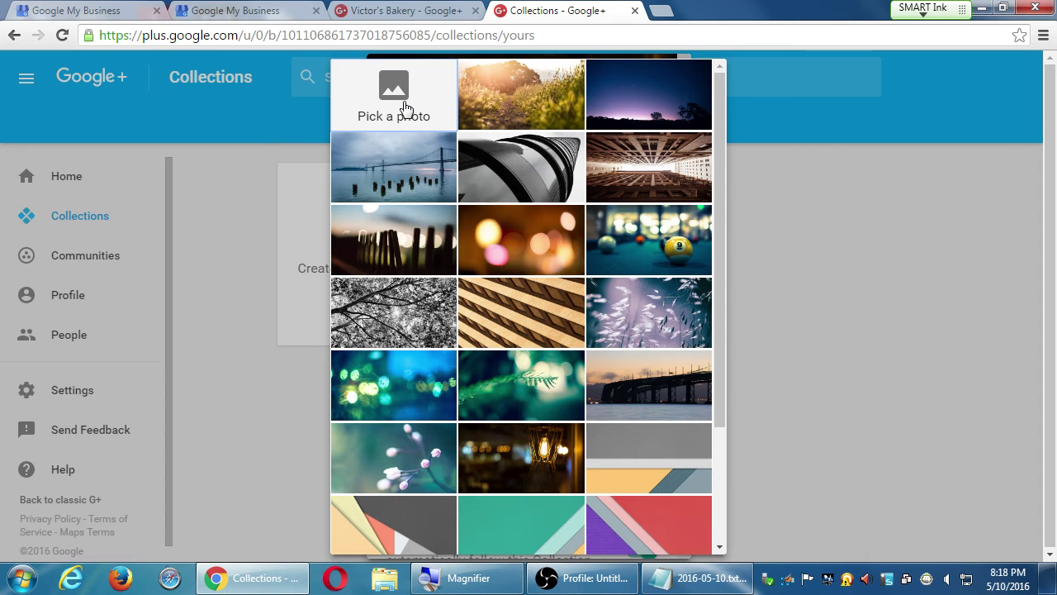
Step: Upload Koala.jpg from Pictures > Sample Pictures as the cover and crop it over the koala
click(404, 108)
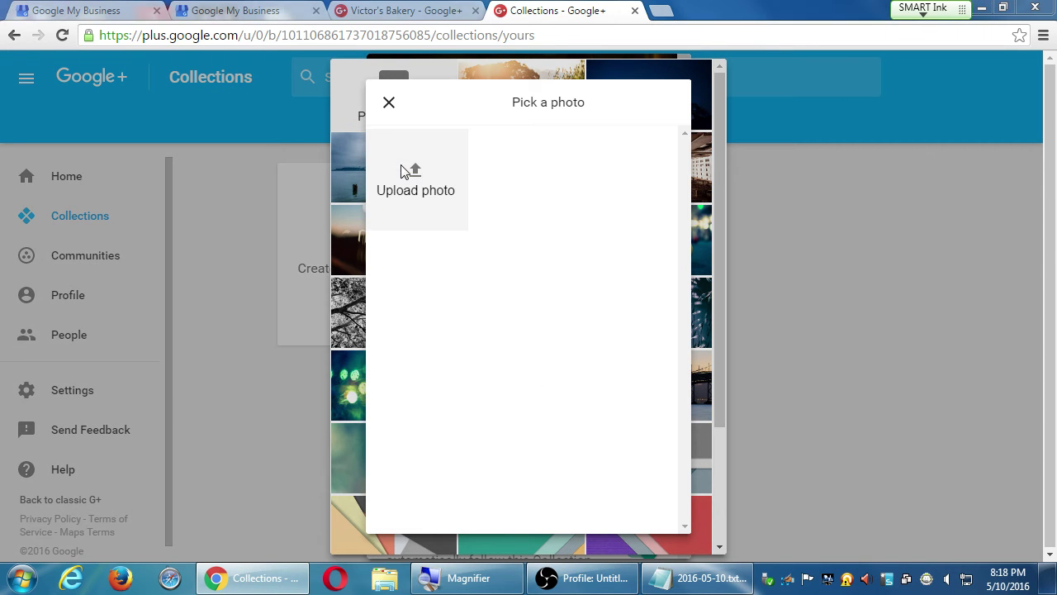
click(403, 171)
drag(132, 150, 147, 94)
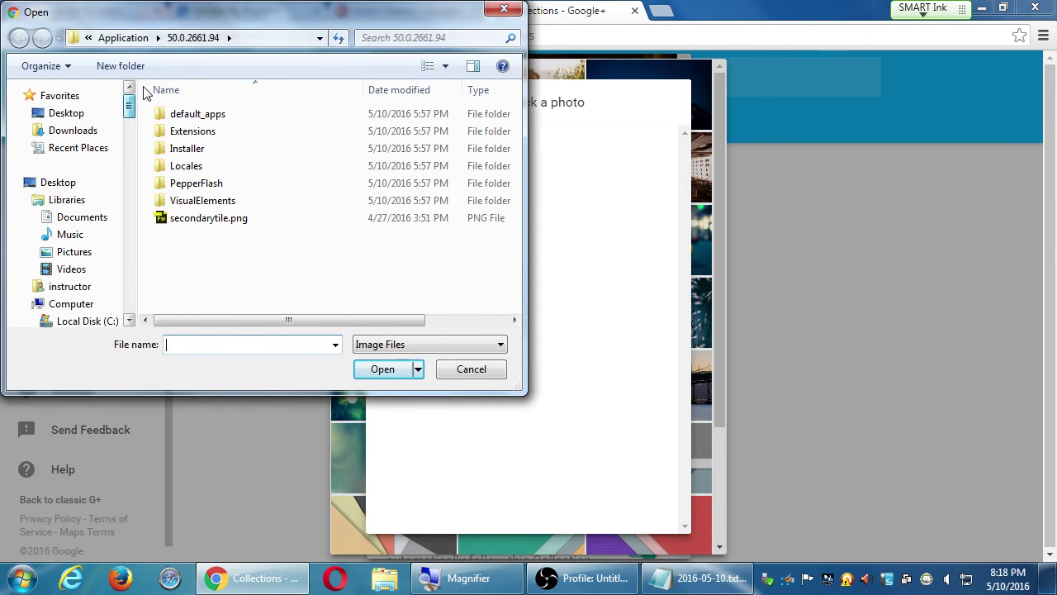
click(81, 258)
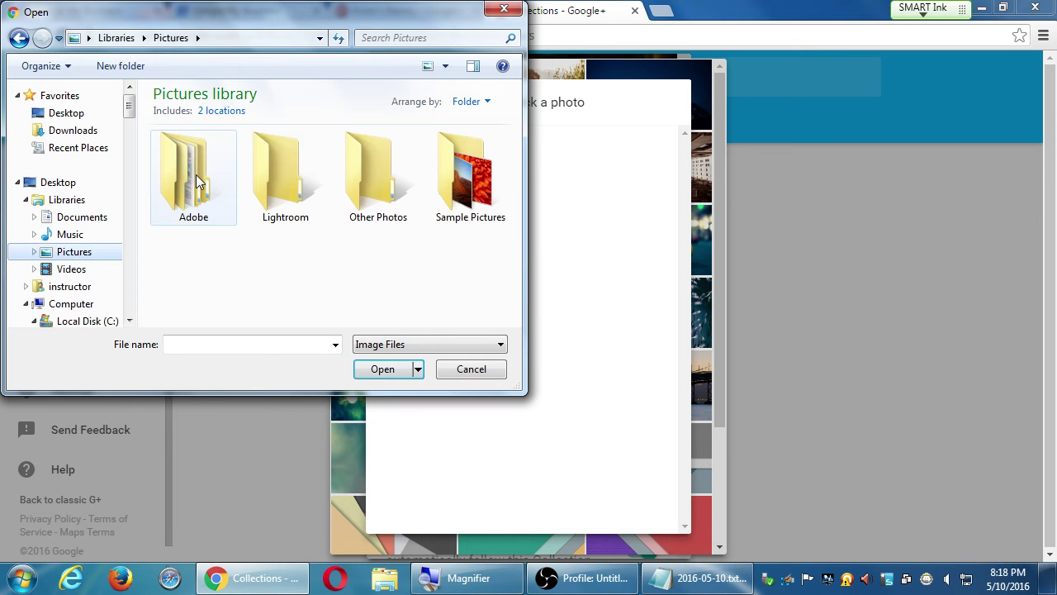
double_click(444, 192)
double_click(212, 290)
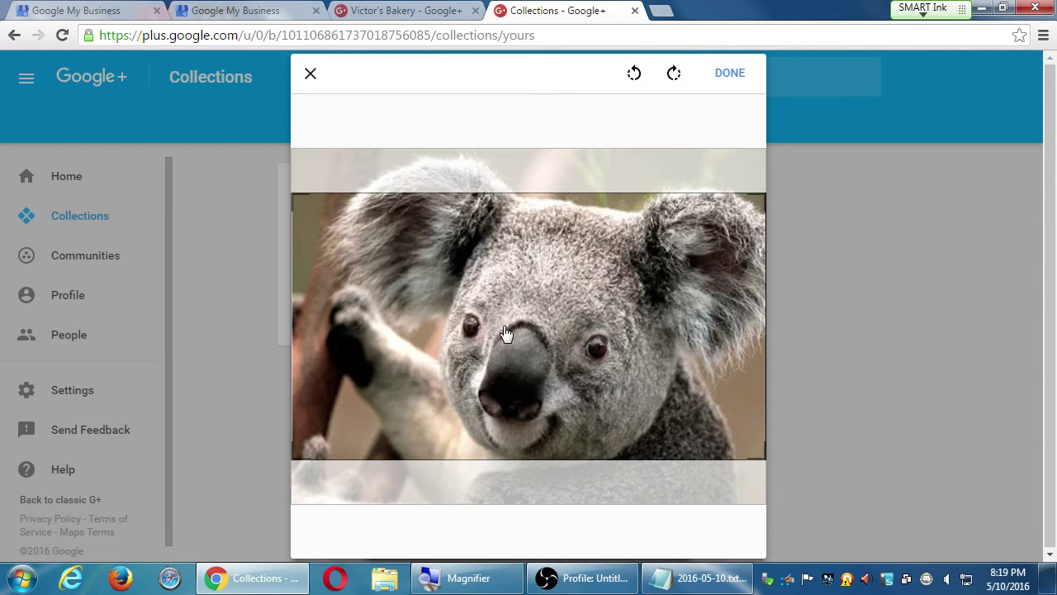
drag(509, 337, 510, 366)
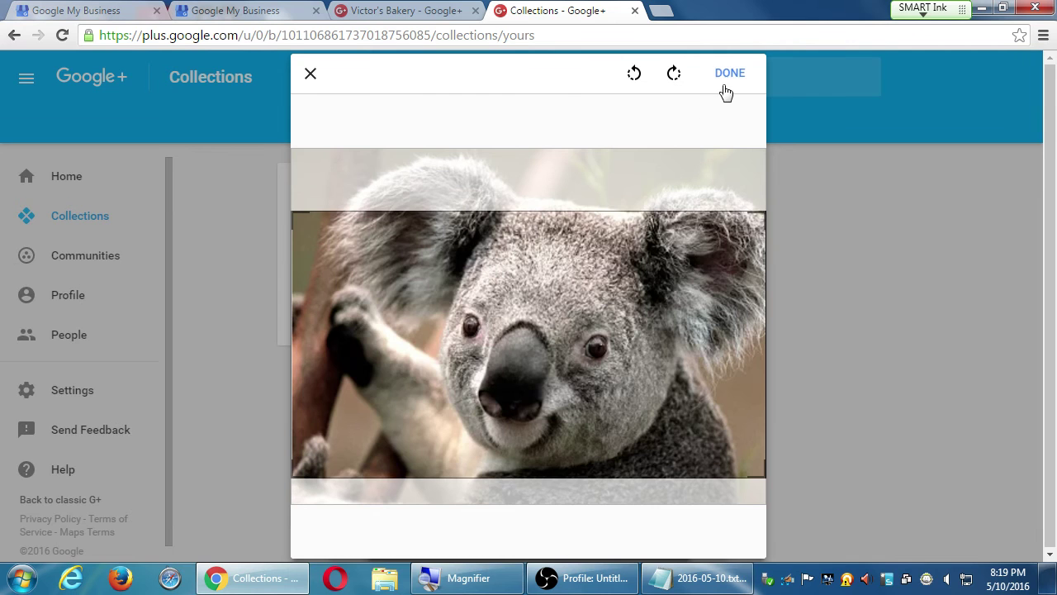
click(727, 74)
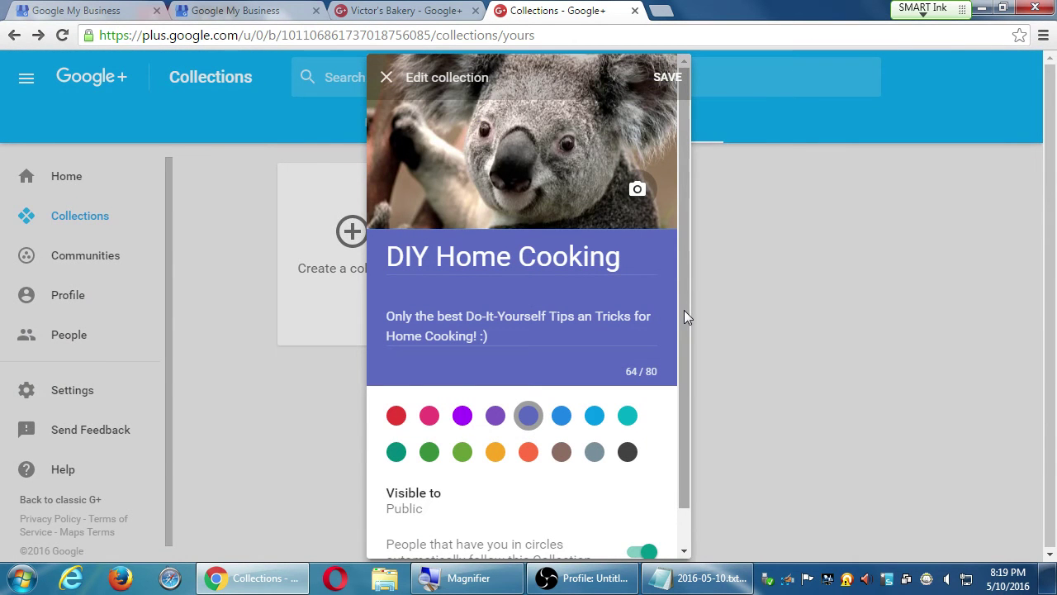
Step: Preview grey, brown, orange, yellow and light green header colours, then set the header to red
click(595, 453)
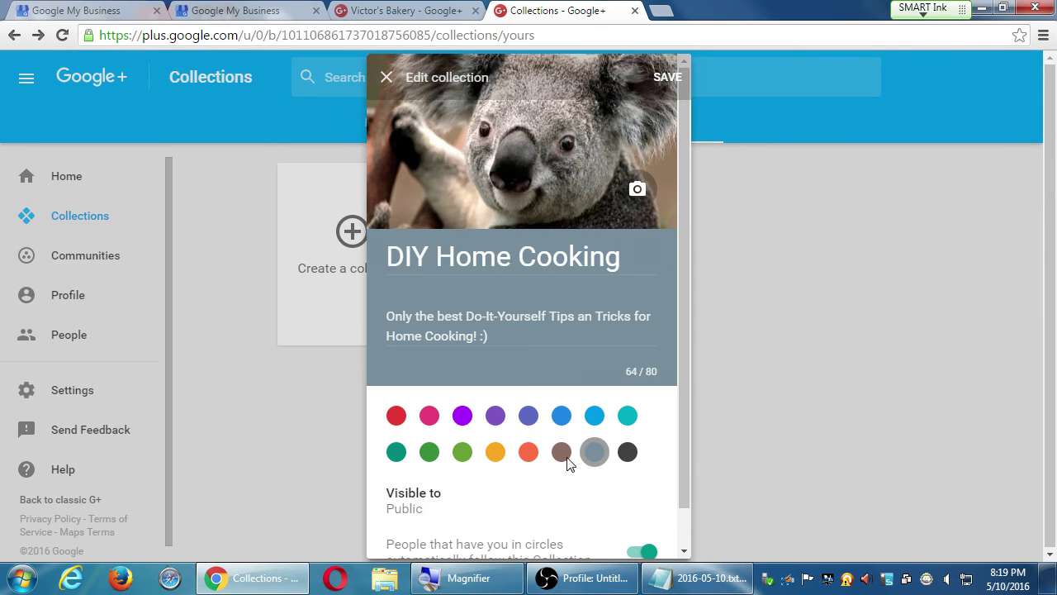
click(560, 454)
click(524, 454)
click(500, 454)
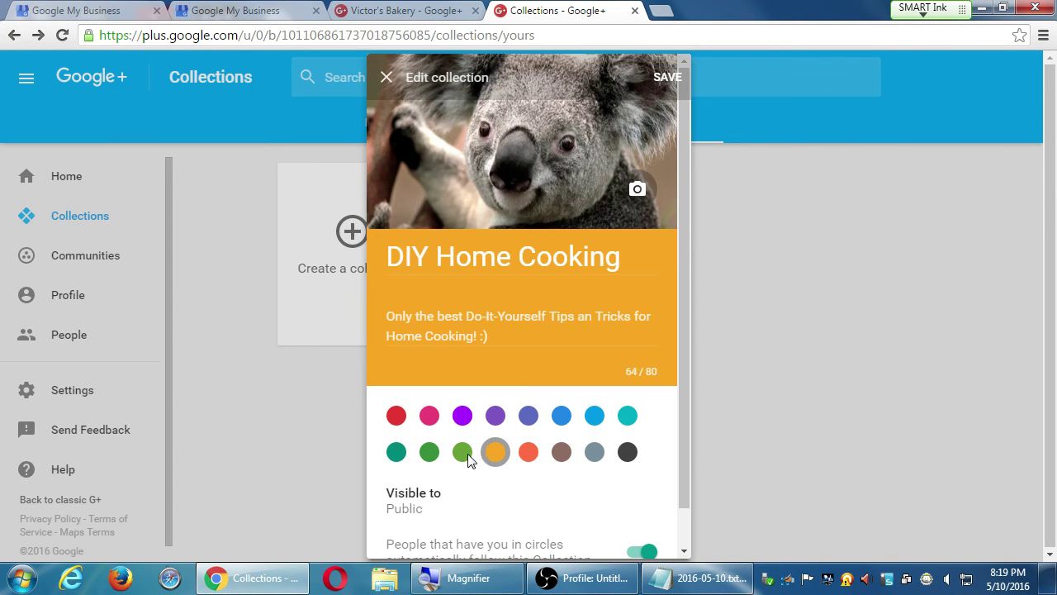
click(466, 456)
click(397, 417)
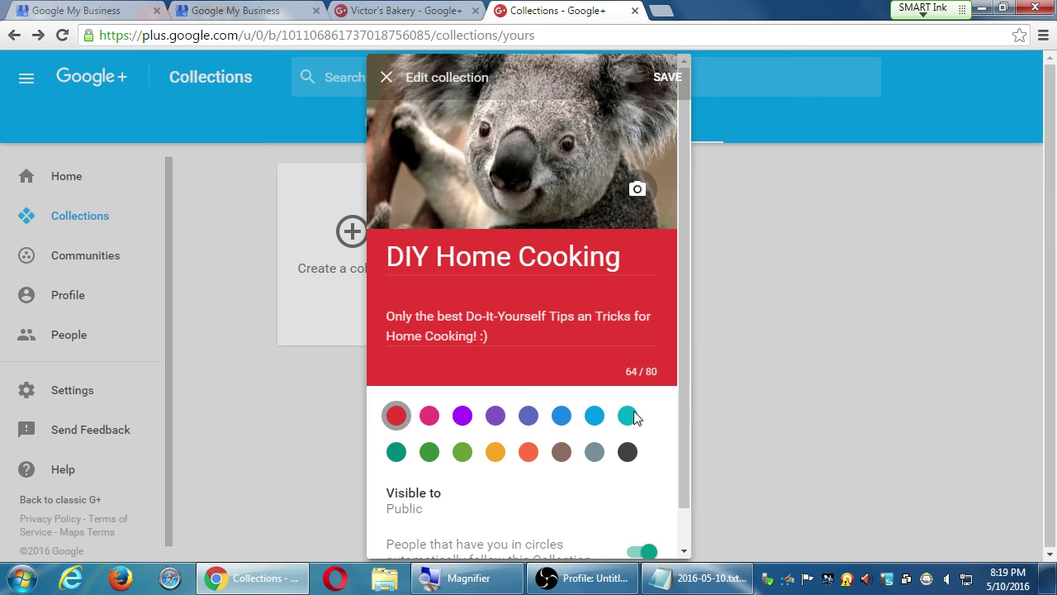
scroll(649, 402, down, 1)
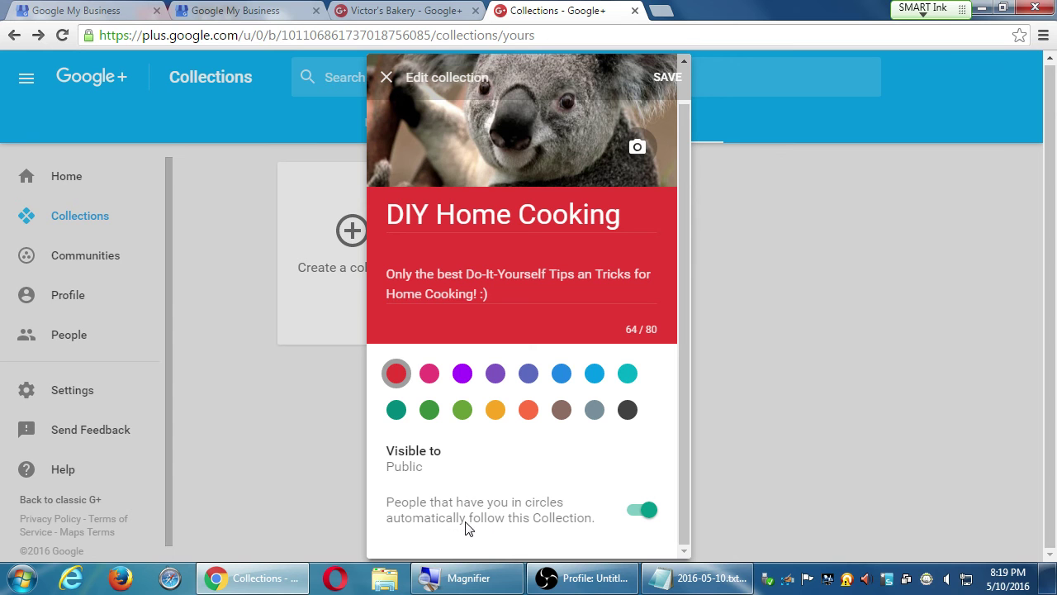
Step: Leave automatic following by people in circles switched on and save the collection
click(640, 512)
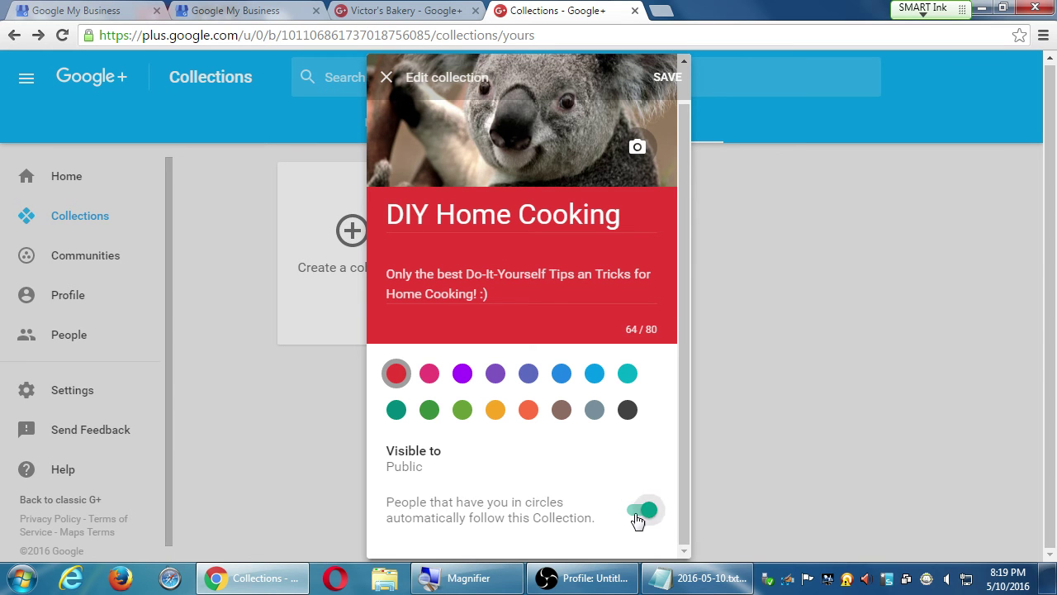
click(640, 512)
click(639, 513)
click(640, 513)
click(636, 517)
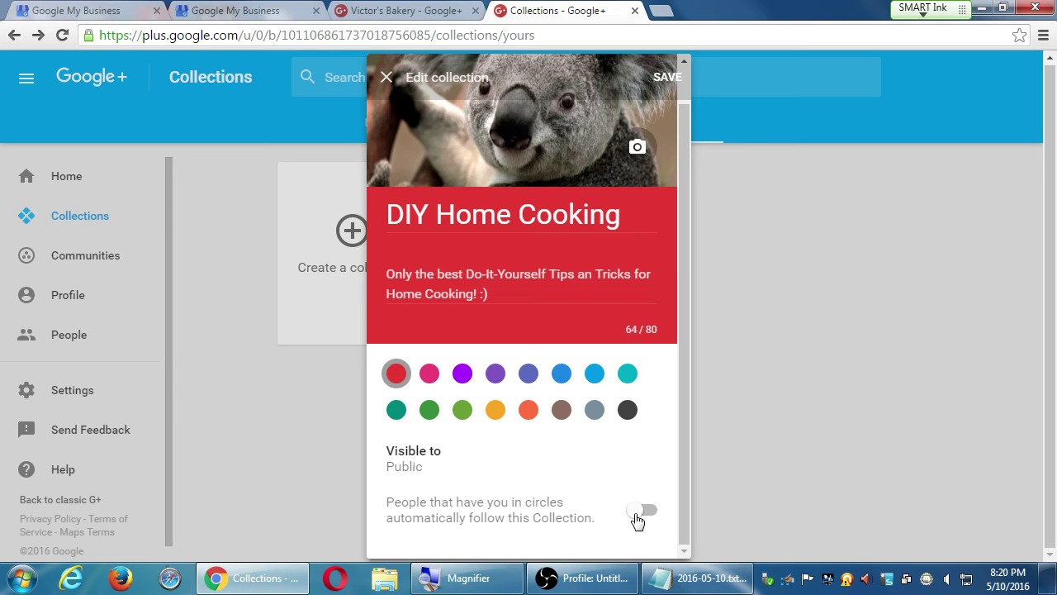
click(637, 513)
click(669, 79)
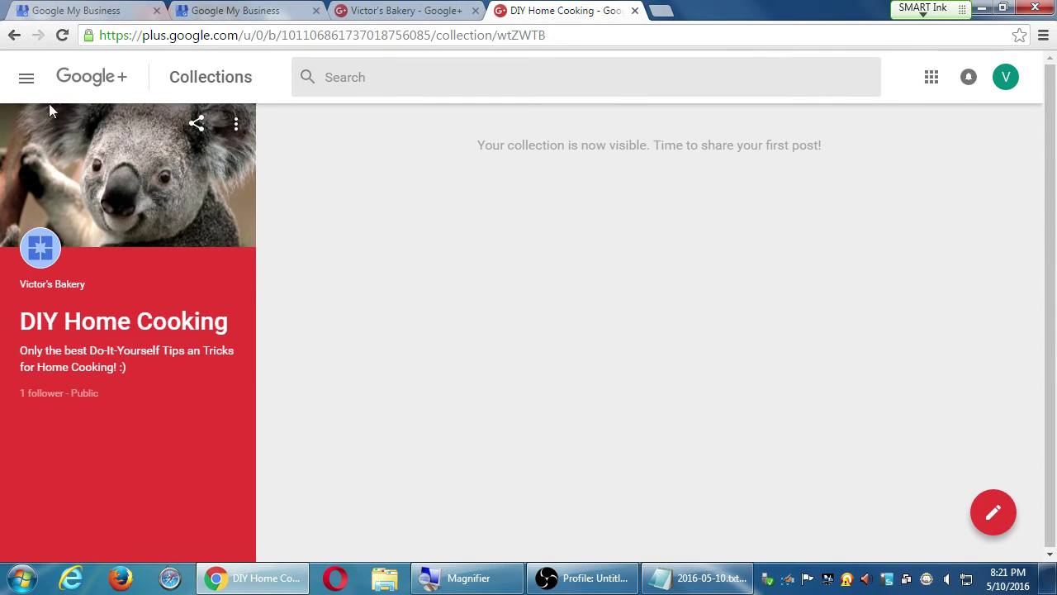
click(26, 77)
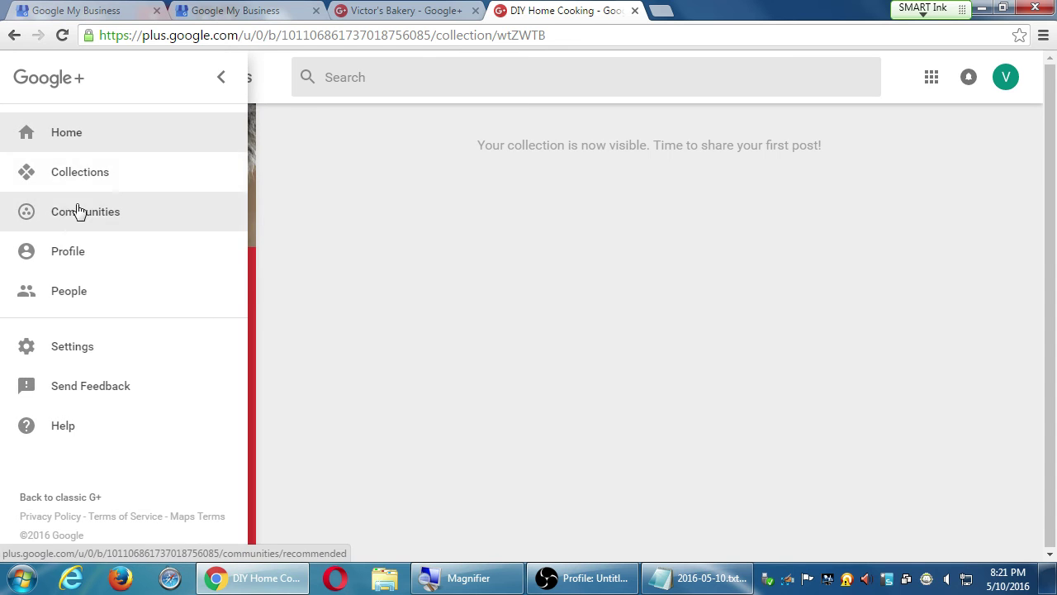
click(82, 172)
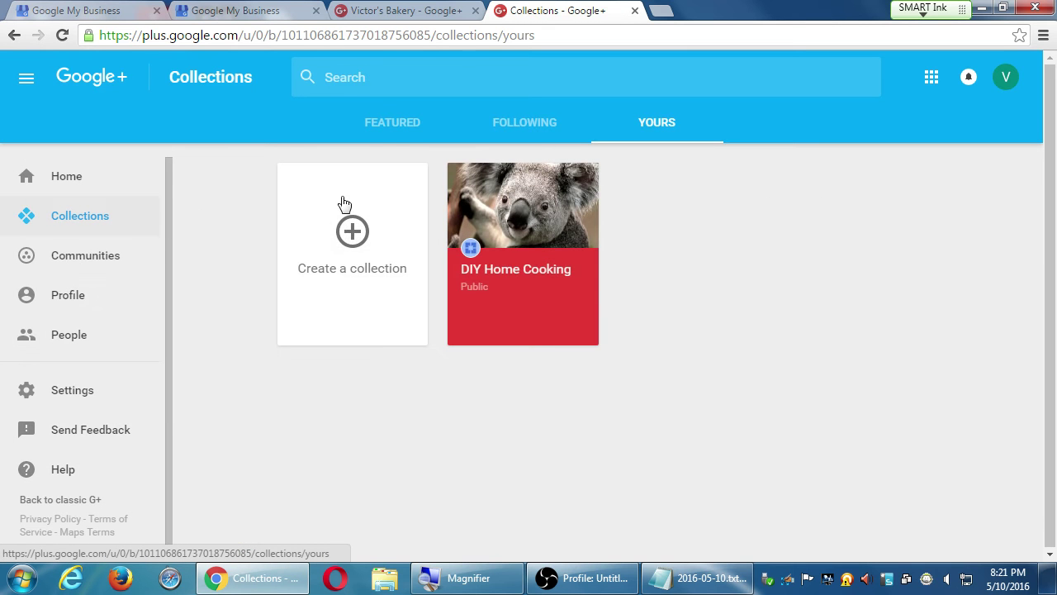
click(403, 133)
click(522, 120)
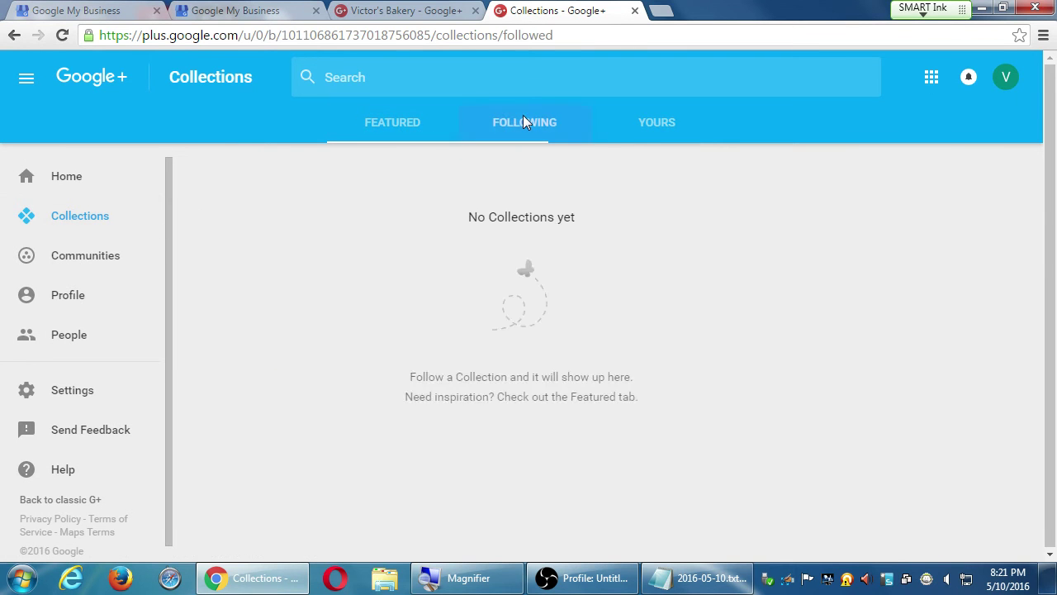
click(643, 128)
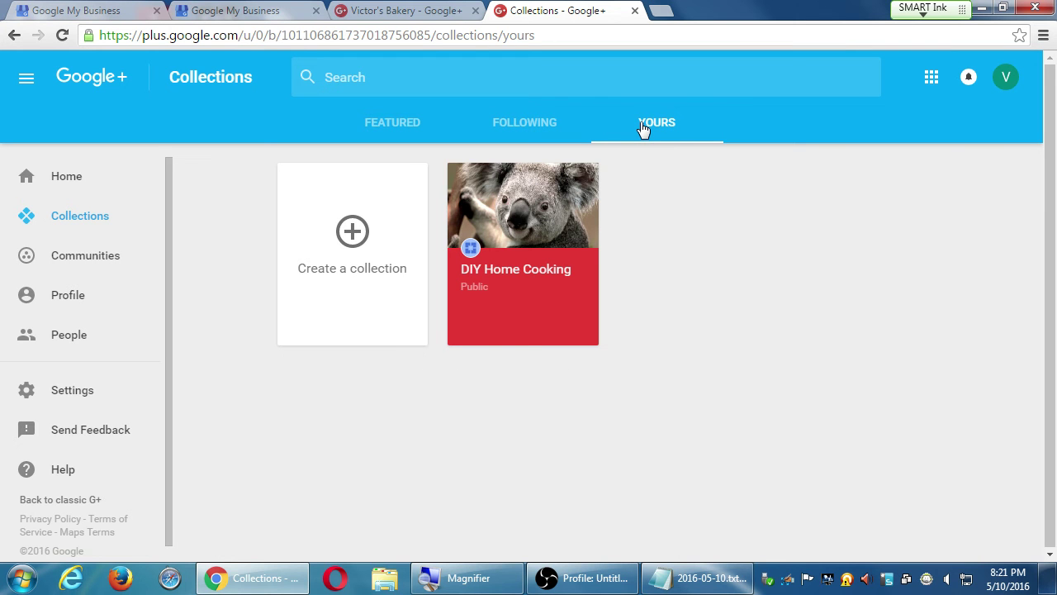
click(549, 231)
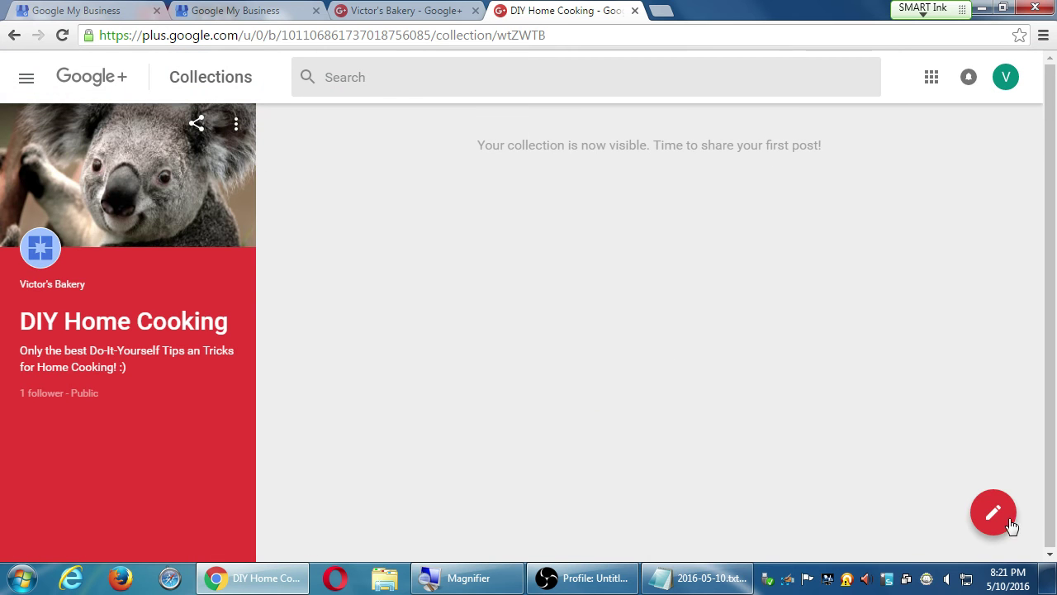
Step: Start and cancel a new post, then view and close the collection followers list
click(1009, 522)
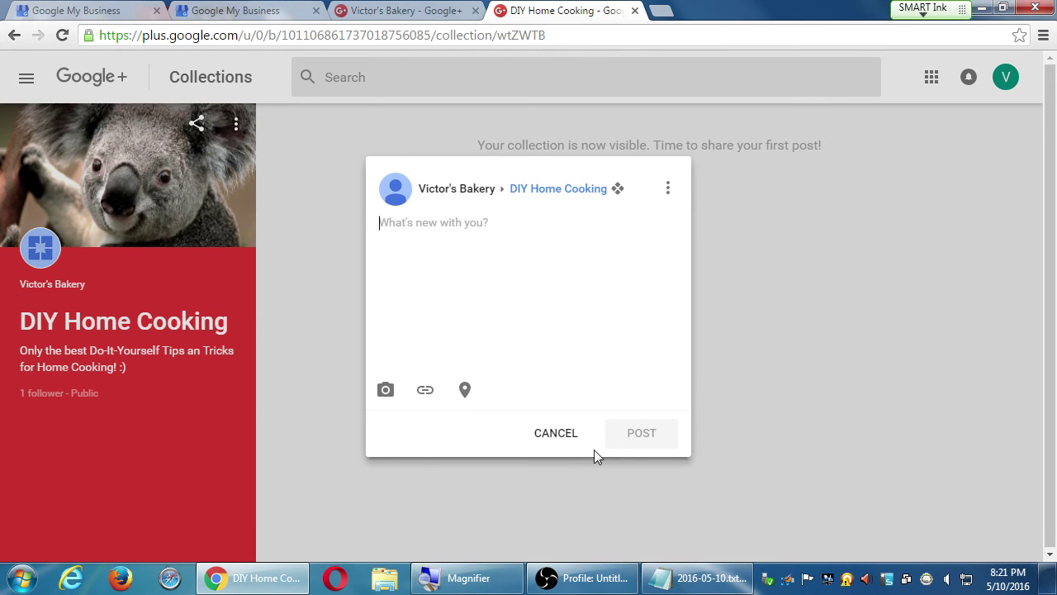
click(540, 437)
click(236, 124)
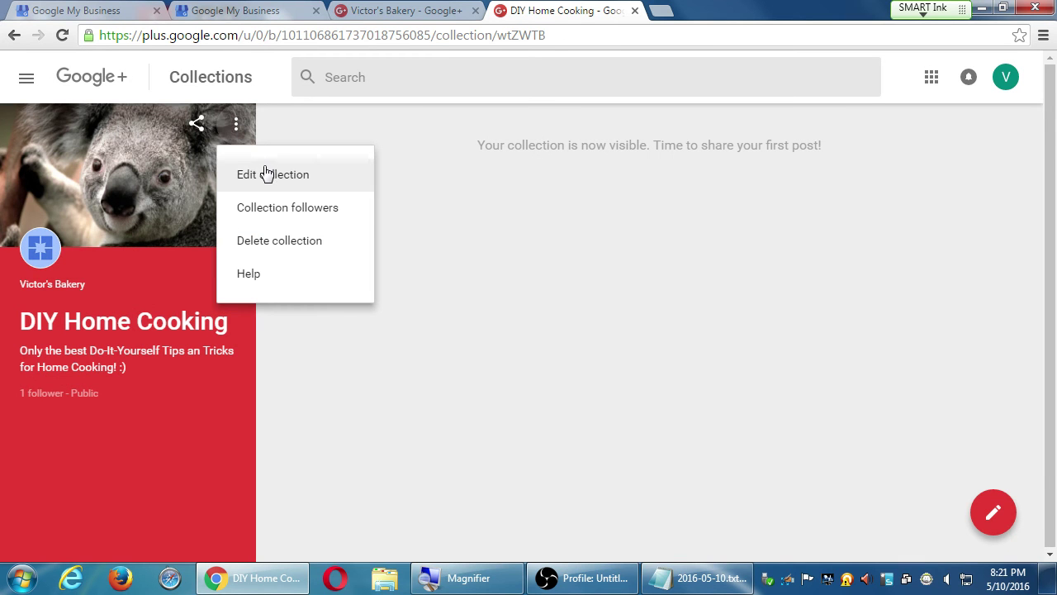
click(289, 206)
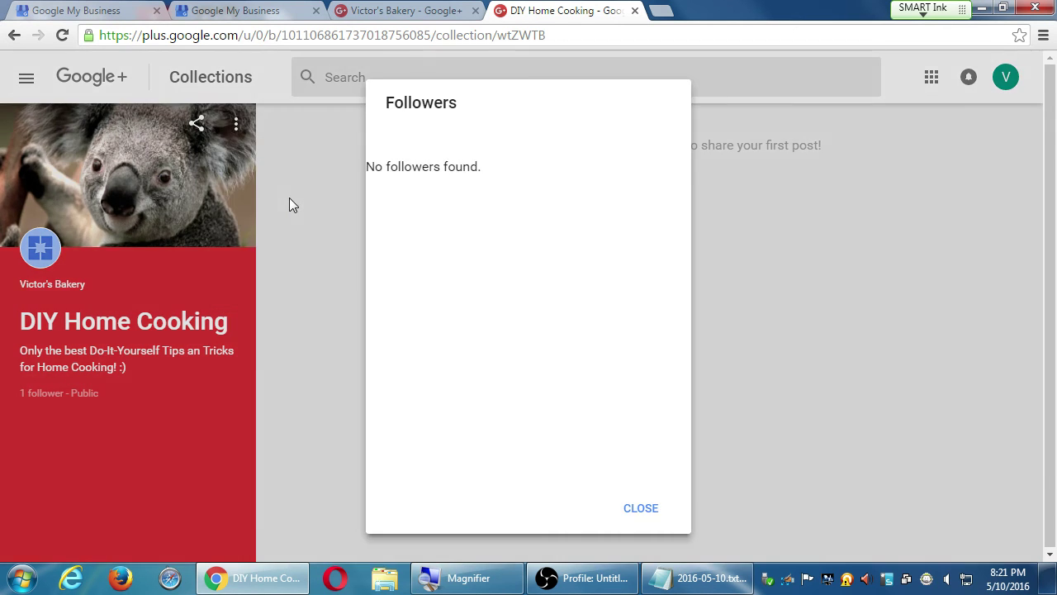
click(631, 506)
Step: Show the sharing choices for DIY Home Cooking: Google+, Copy link, Facebook and Twitter
click(236, 126)
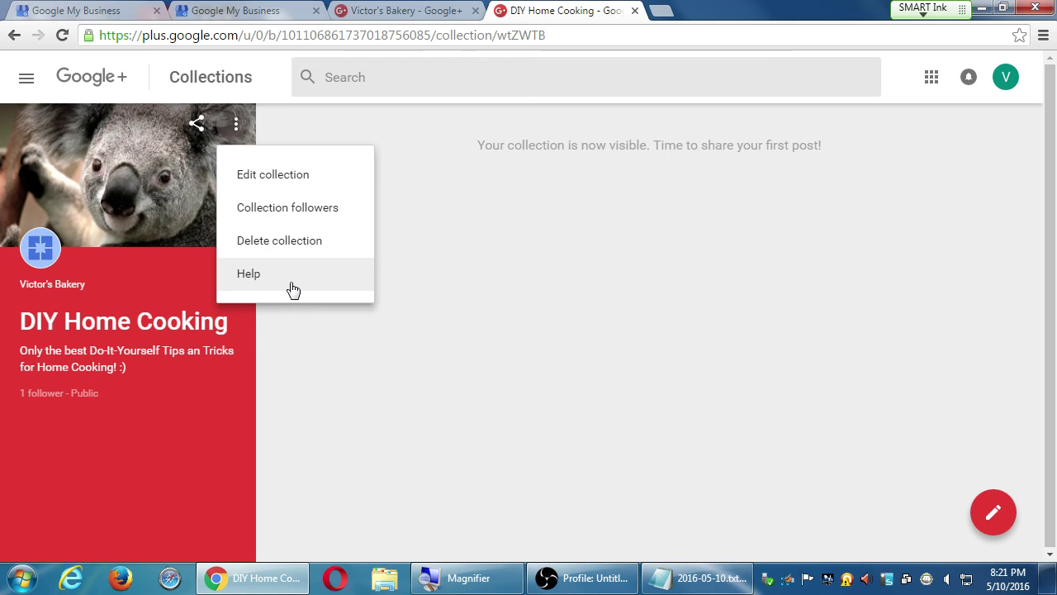
click(531, 314)
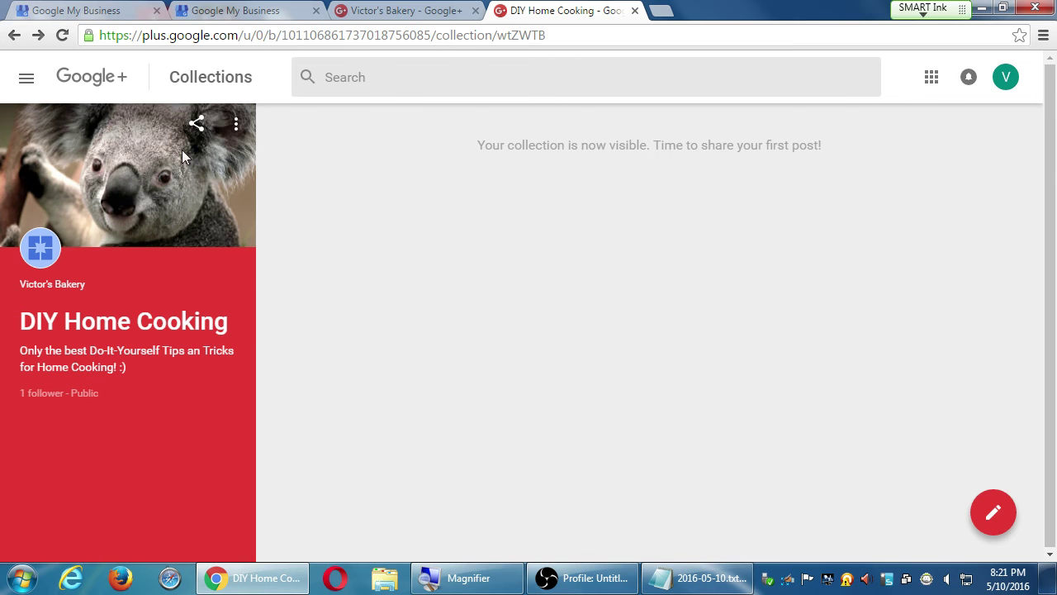
click(193, 126)
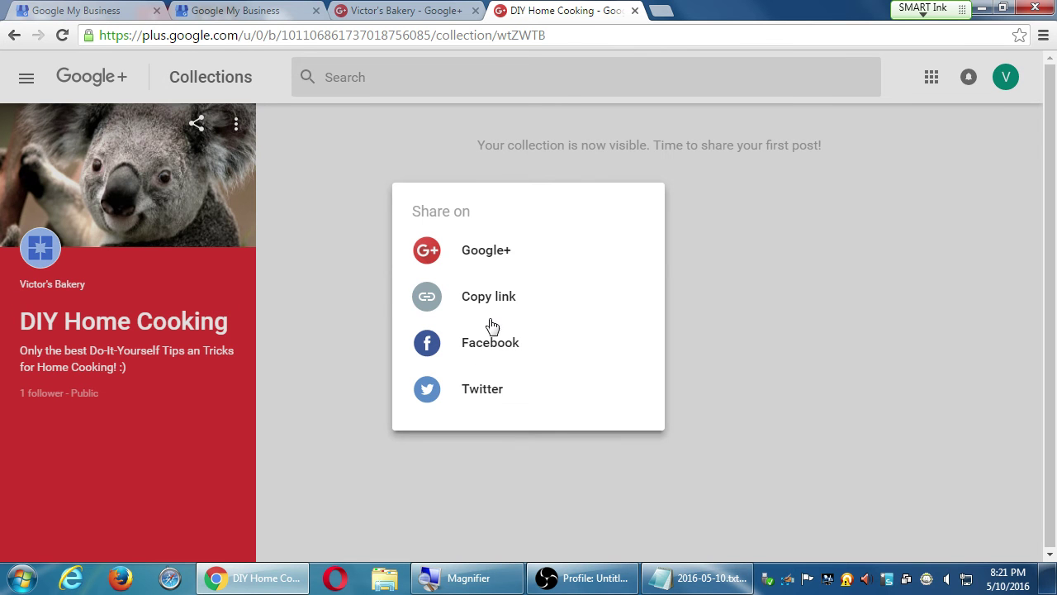
Step: Close the sharing choices, reopen and close them, leaving the empty public collection page visible
click(294, 210)
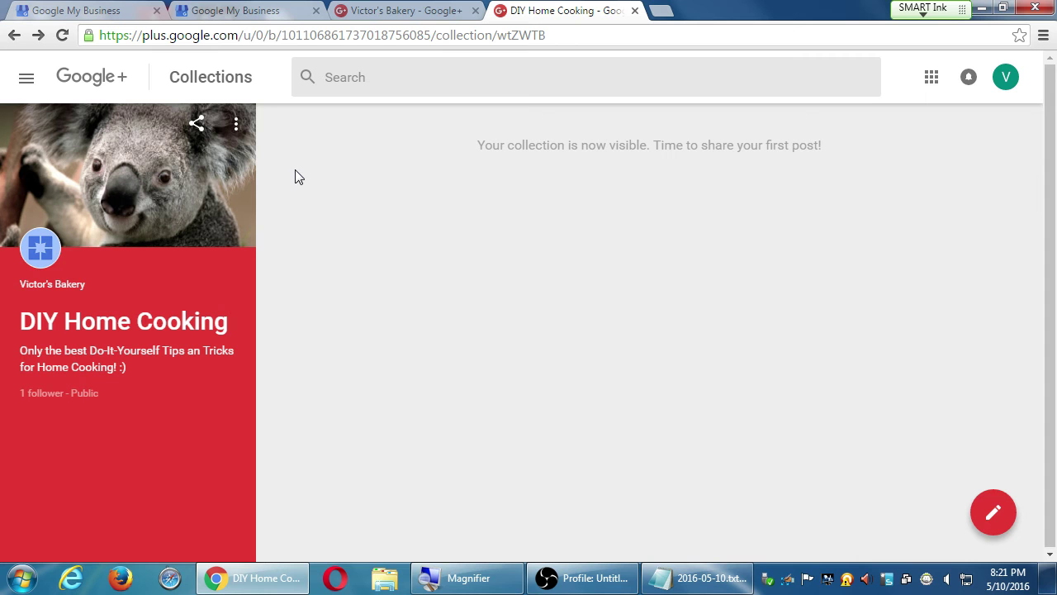
click(235, 129)
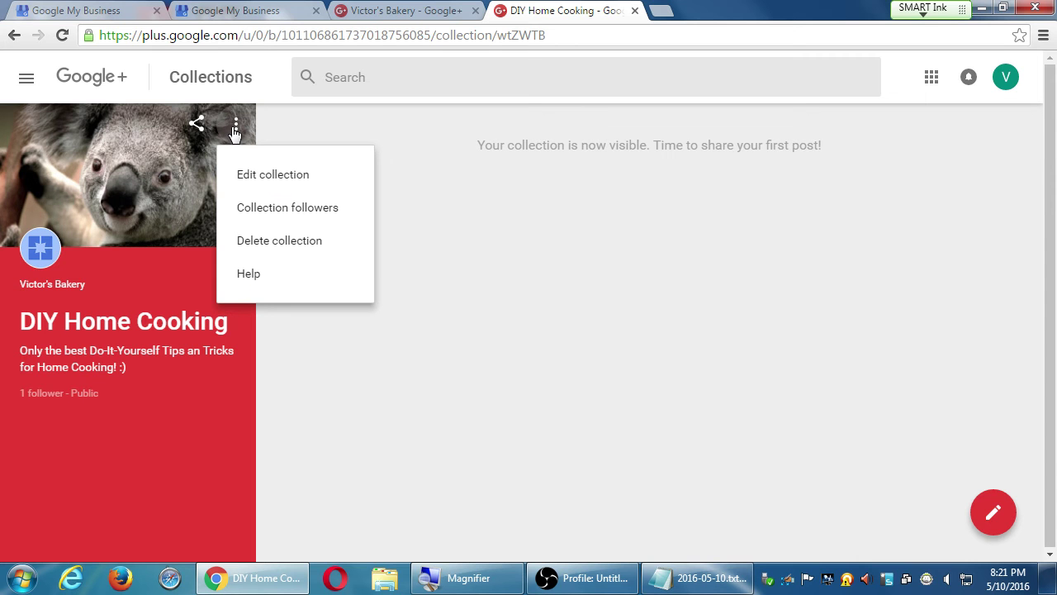
click(813, 248)
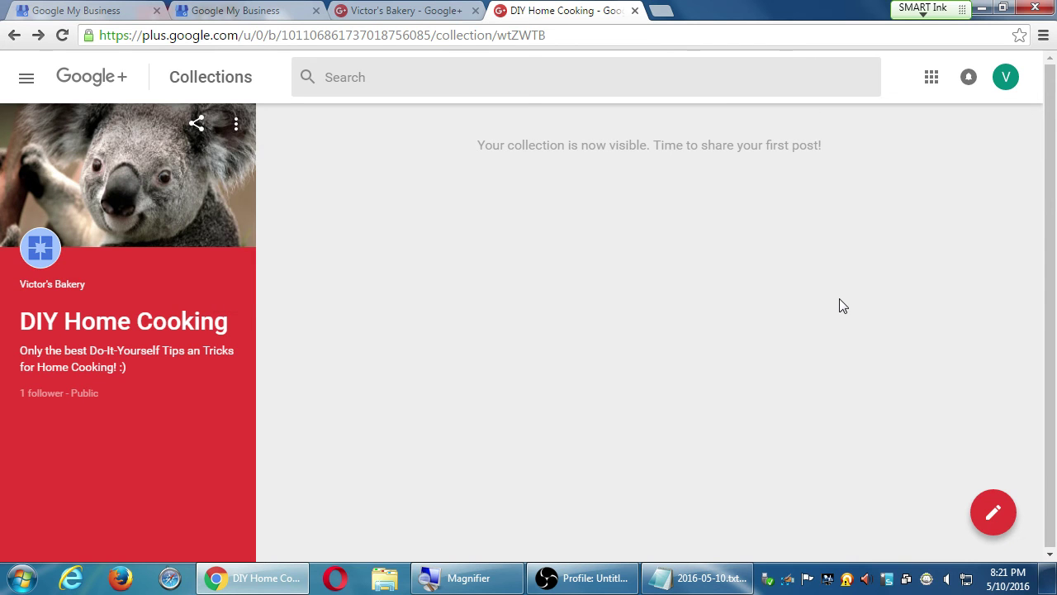
click(196, 124)
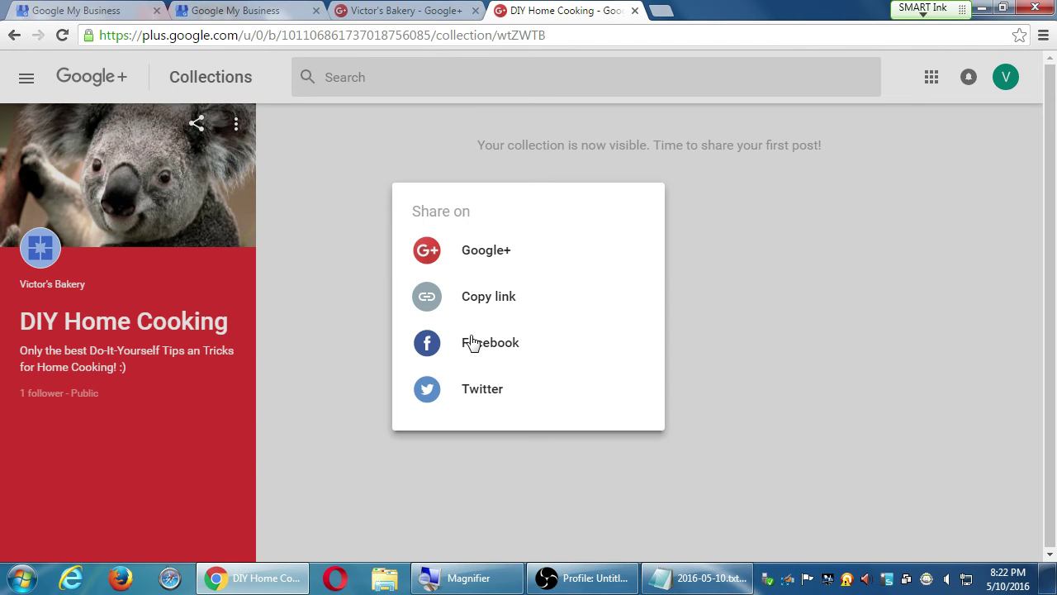
click(833, 322)
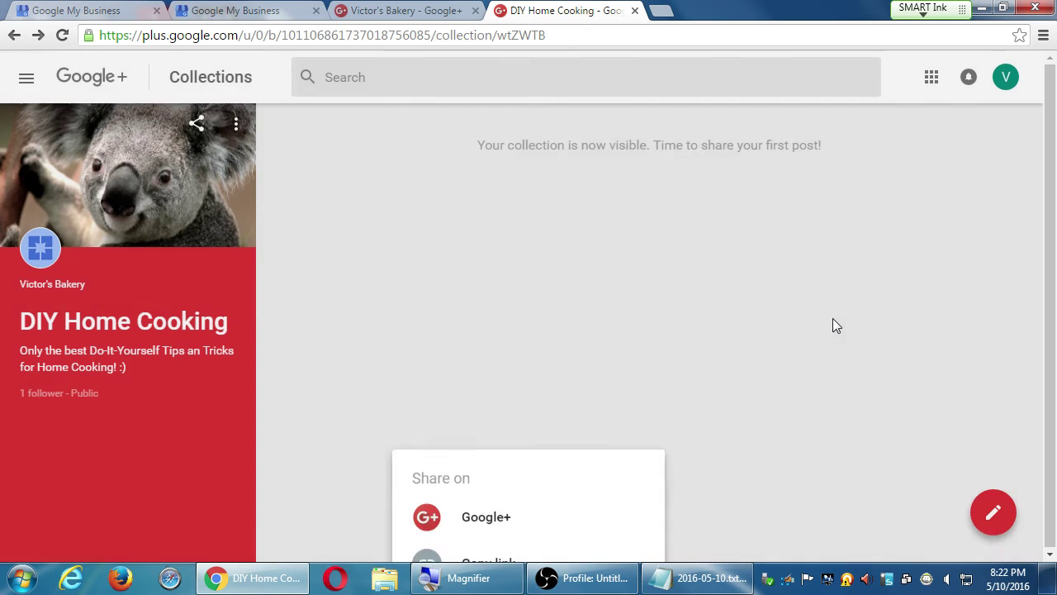
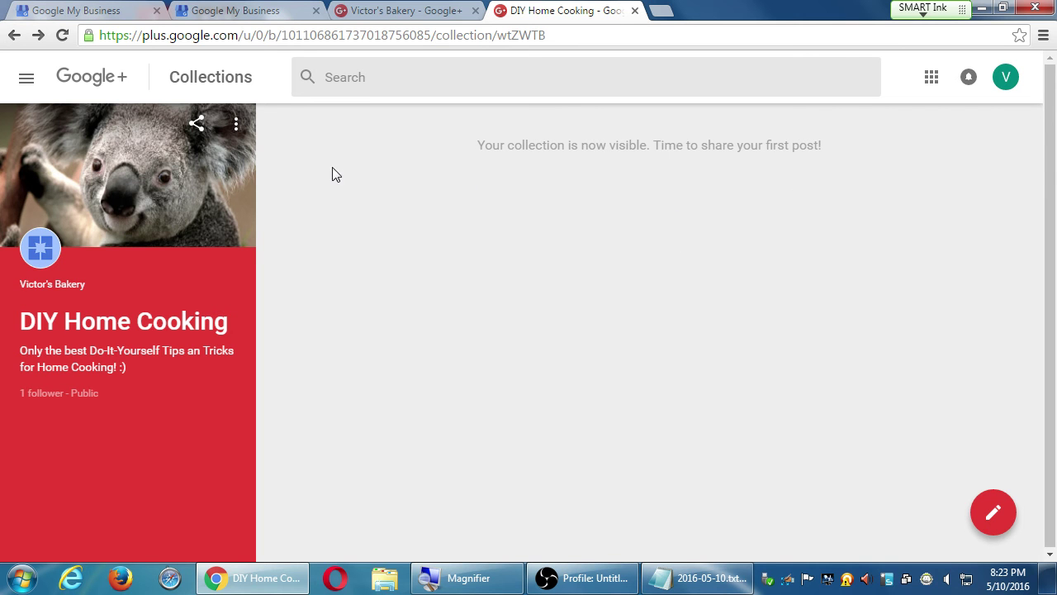
Step: Share two gibberish test posts, 'asfasdfdsafdsaasdffdas' and 'weweqrwqeewrewr', to DIY Home Cooking
click(994, 512)
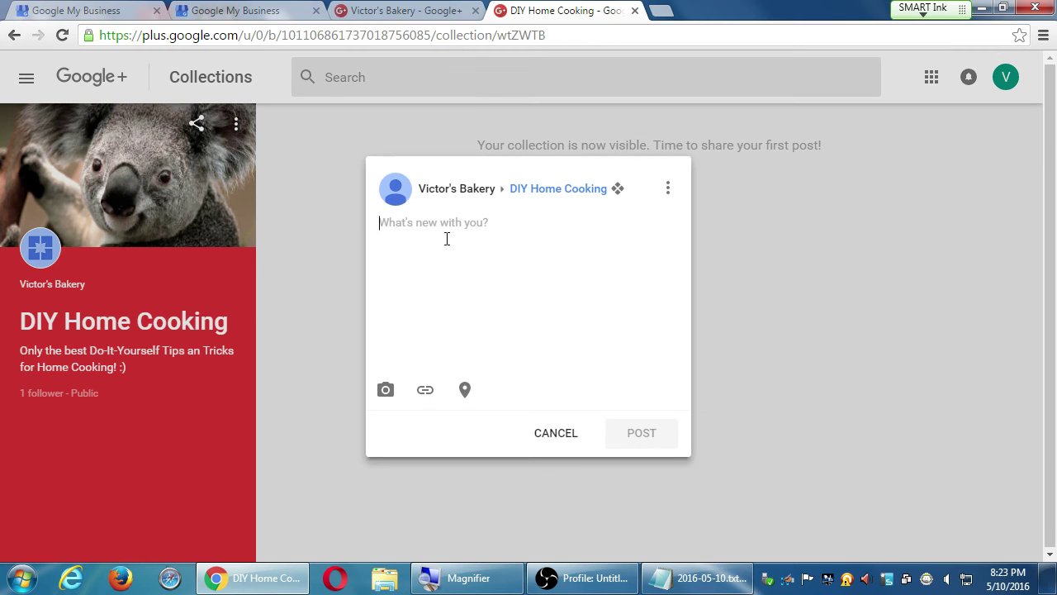
text(asfasdfdsafdsaasdffdas)
click(642, 432)
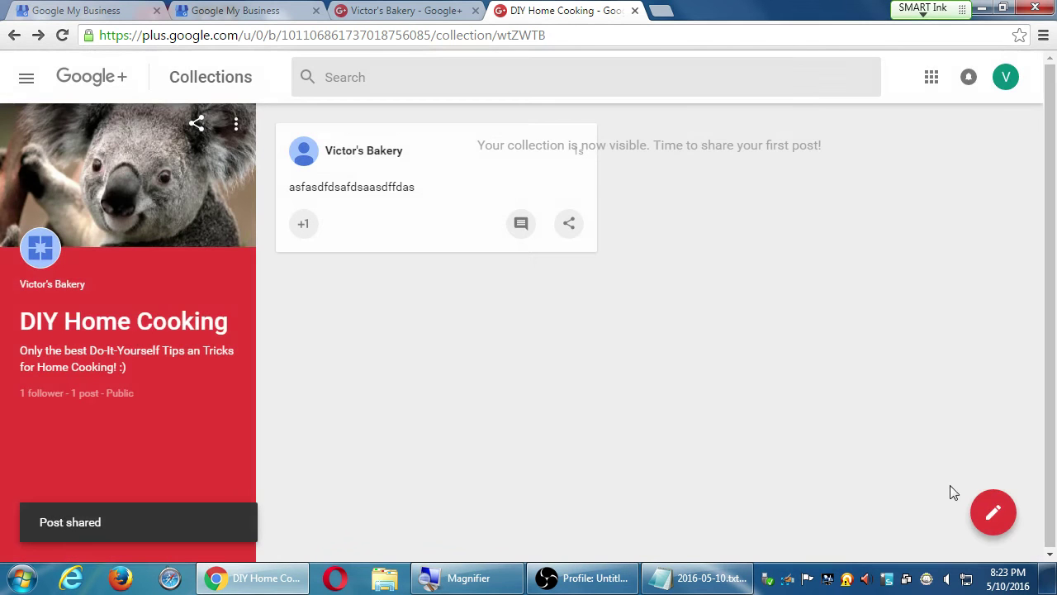
click(995, 514)
text(weweqrwqeewrewr)
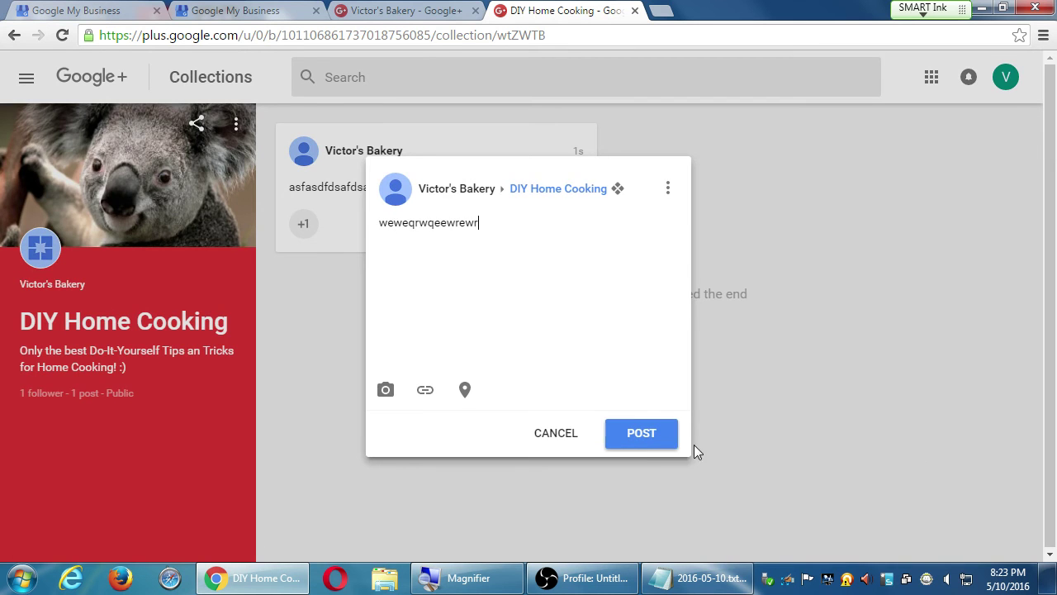
click(646, 436)
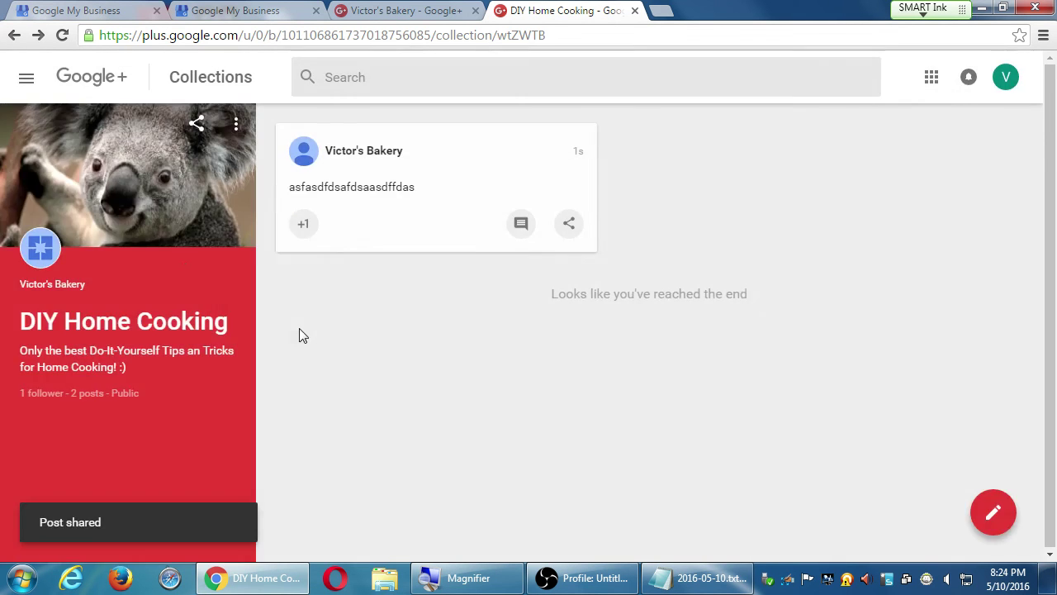
click(23, 80)
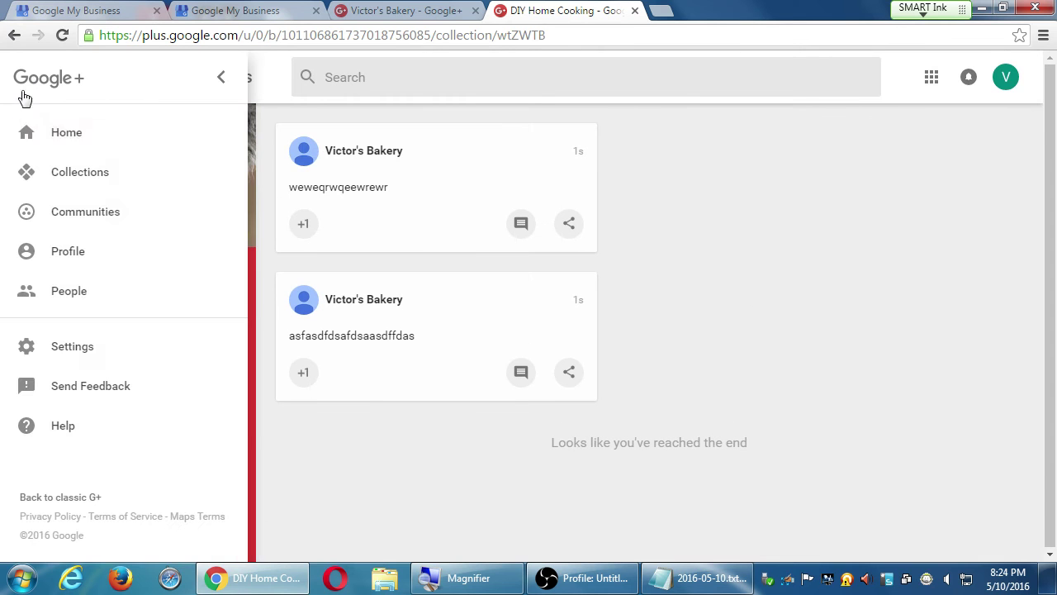
click(49, 128)
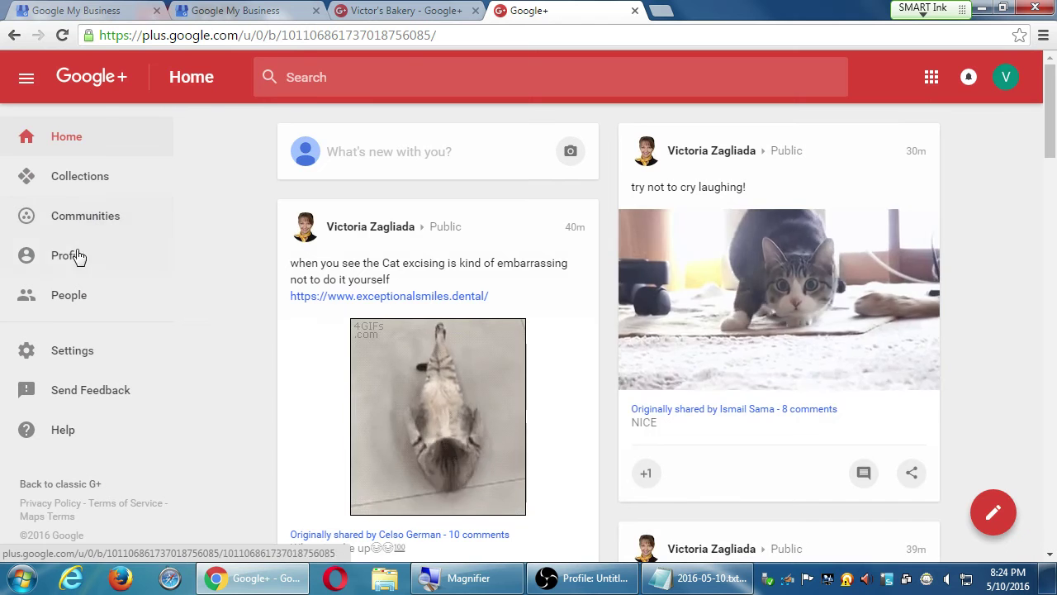
click(94, 182)
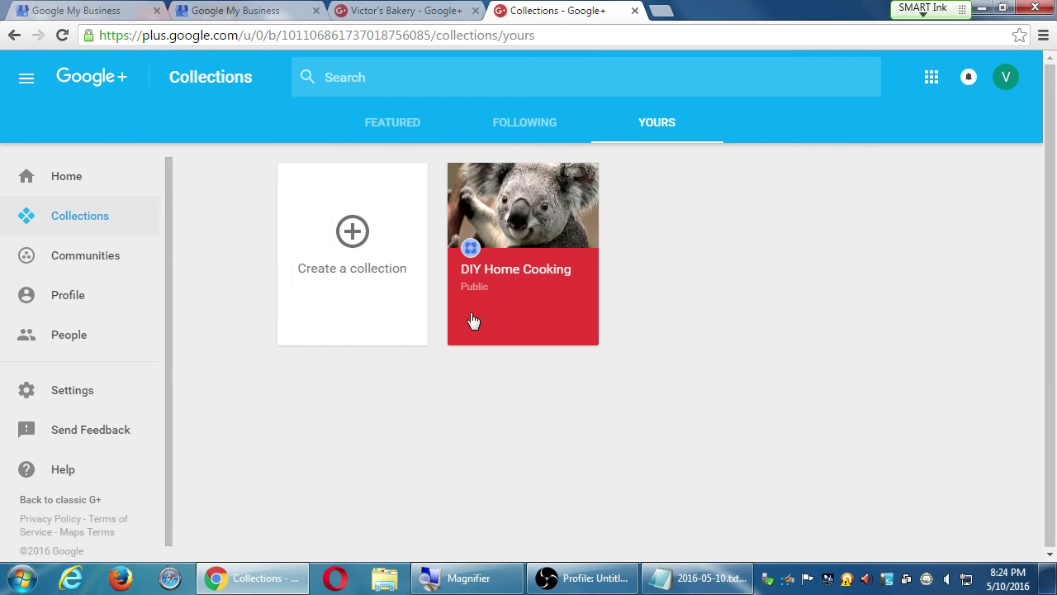
click(530, 238)
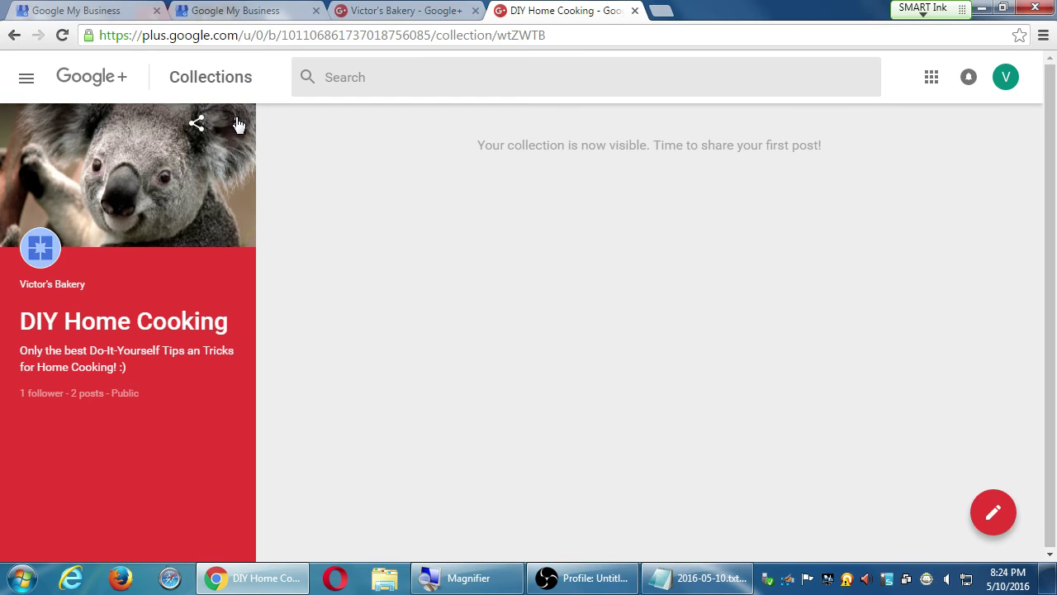
click(29, 80)
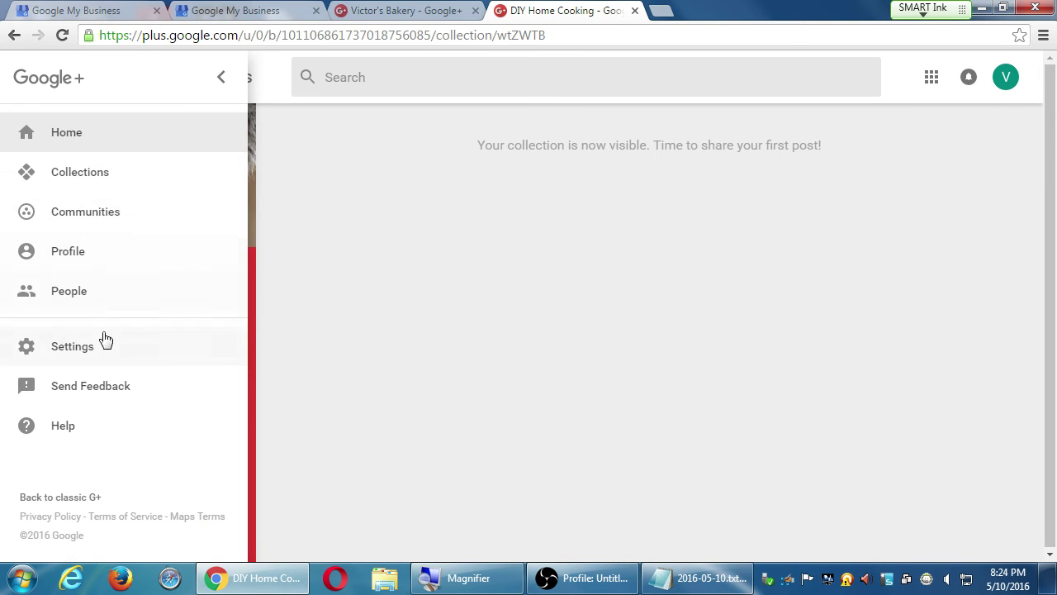
click(96, 251)
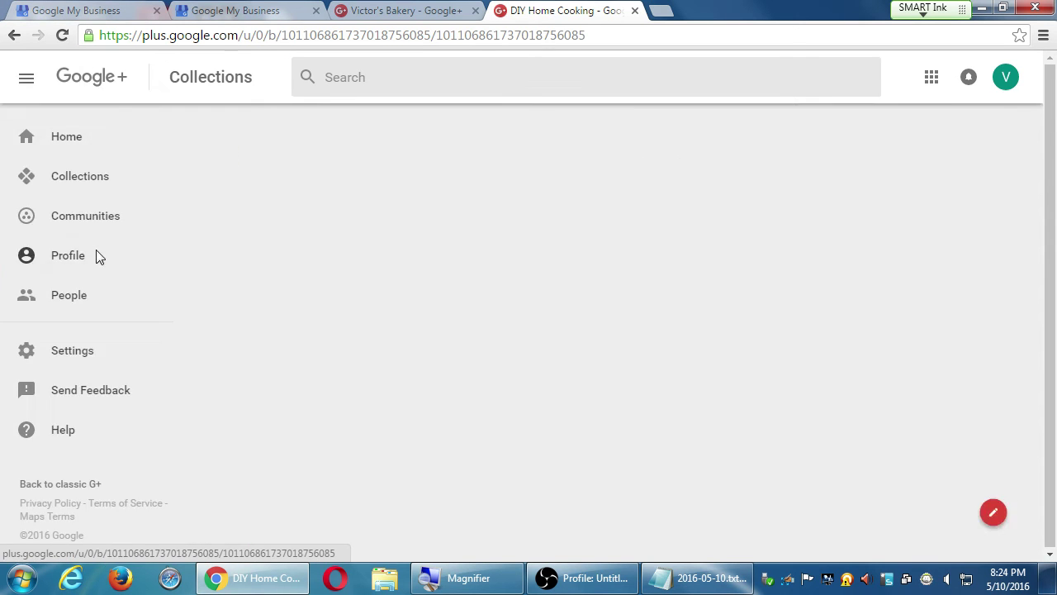
scroll(779, 367, down, 3)
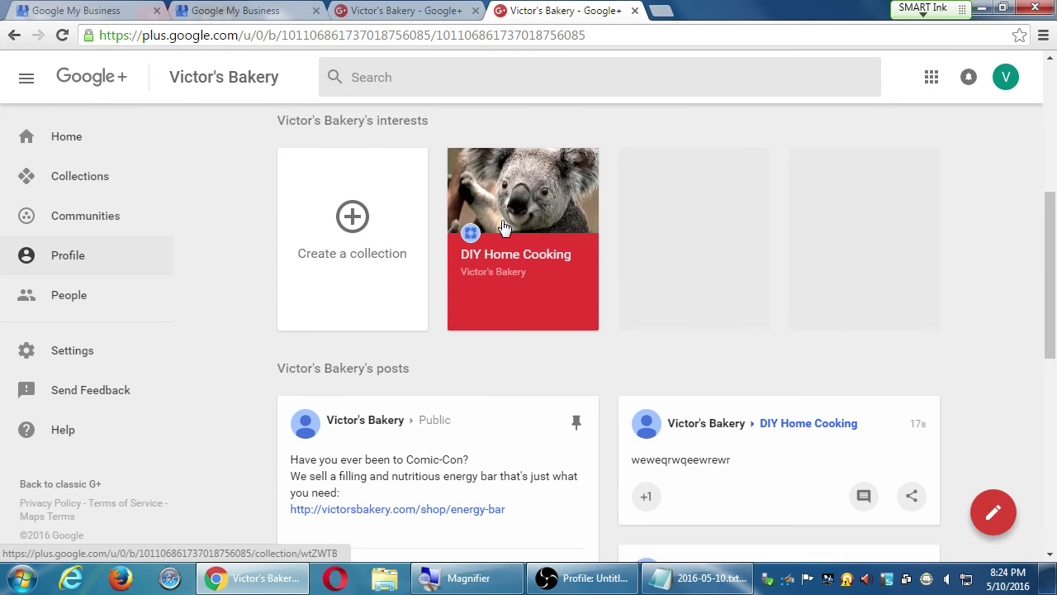
scroll(680, 429, down, 6)
scroll(682, 431, up, 5)
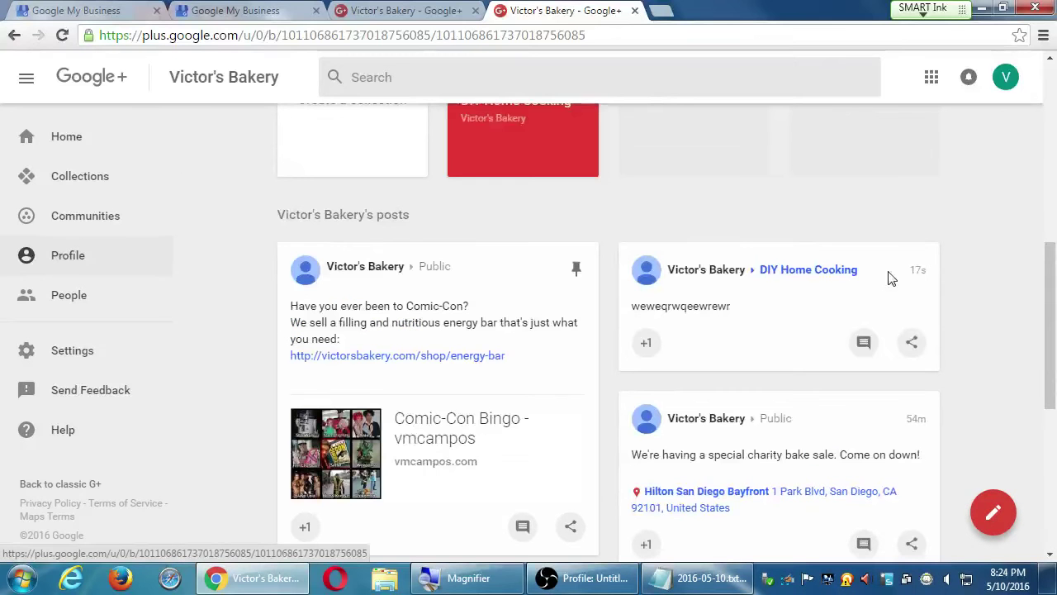
scroll(892, 279, down, 5)
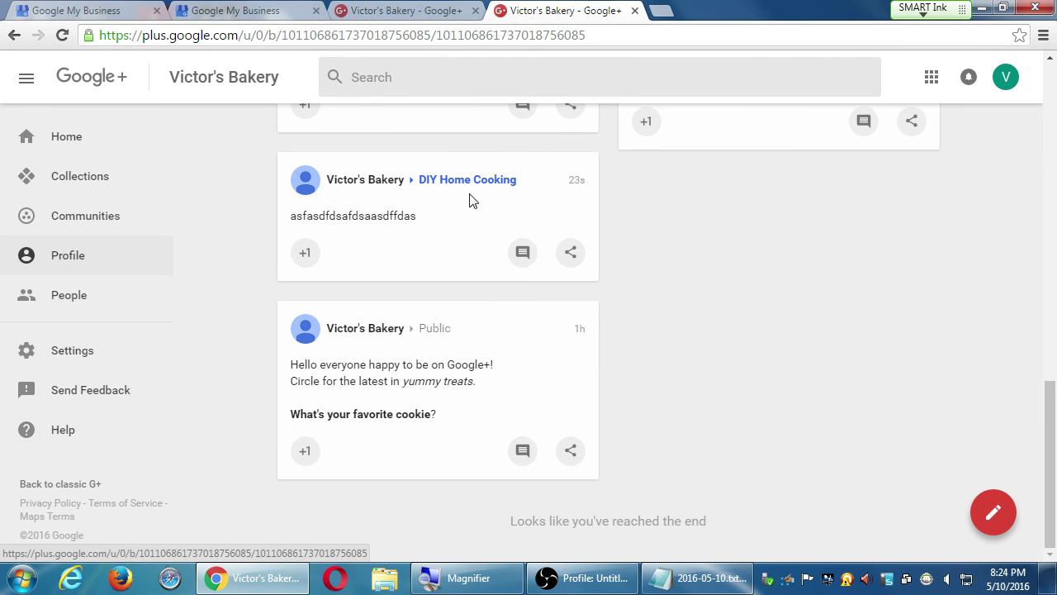
scroll(471, 200, up, 10)
scroll(530, 484, down, 3)
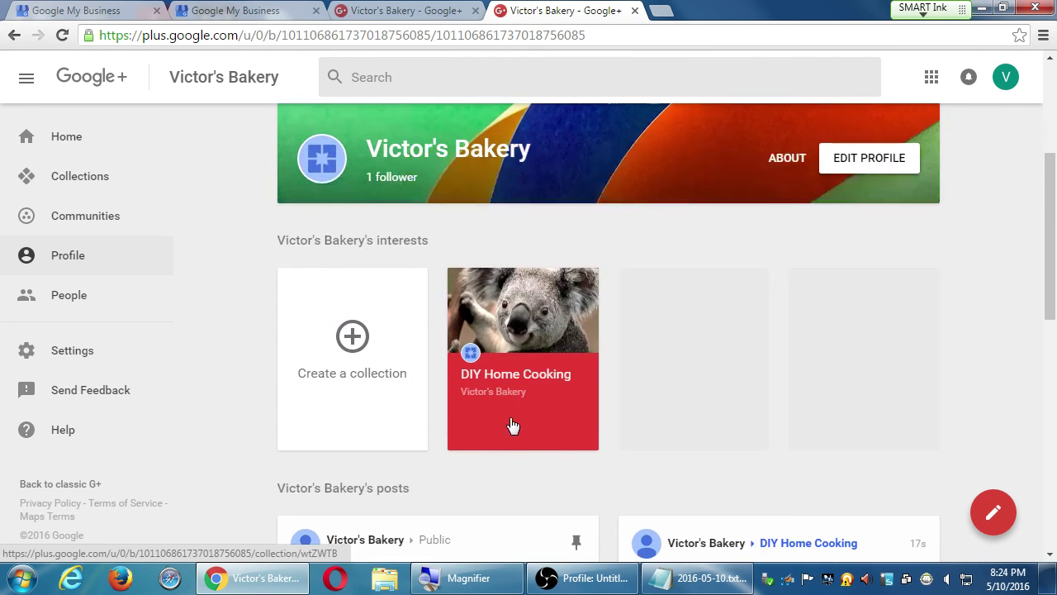
click(513, 425)
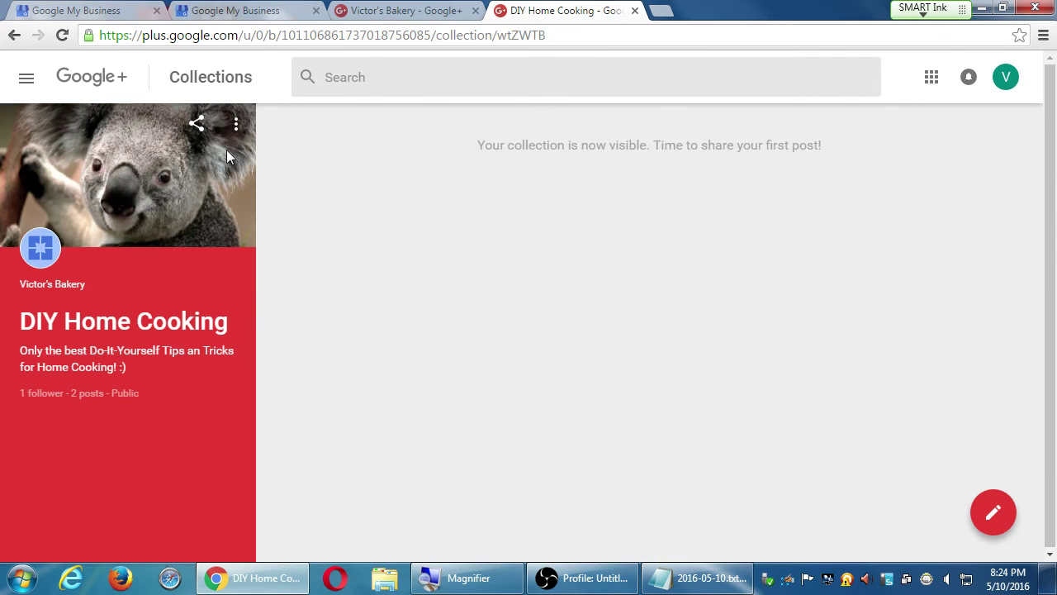
Step: Delete the DIY Home Cooking collection, acknowledging that all its posts will be removed
click(236, 125)
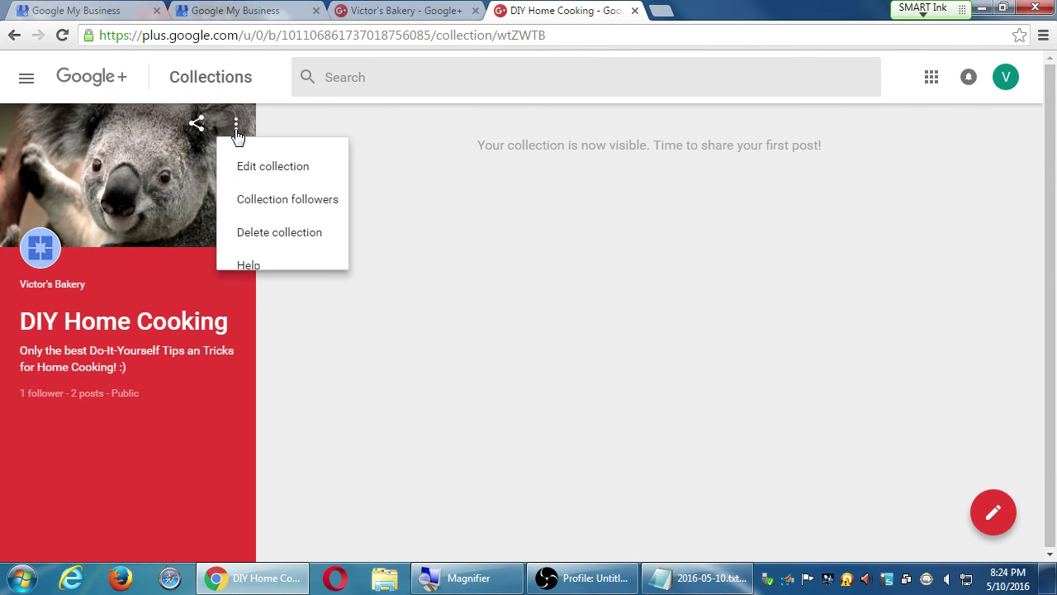
click(276, 242)
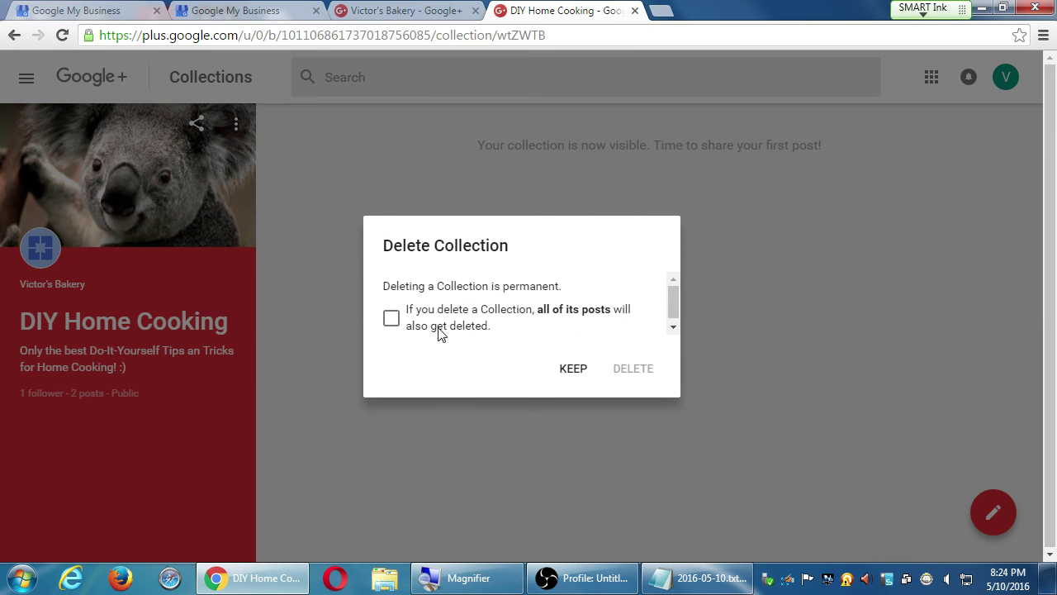
drag(438, 328, 508, 314)
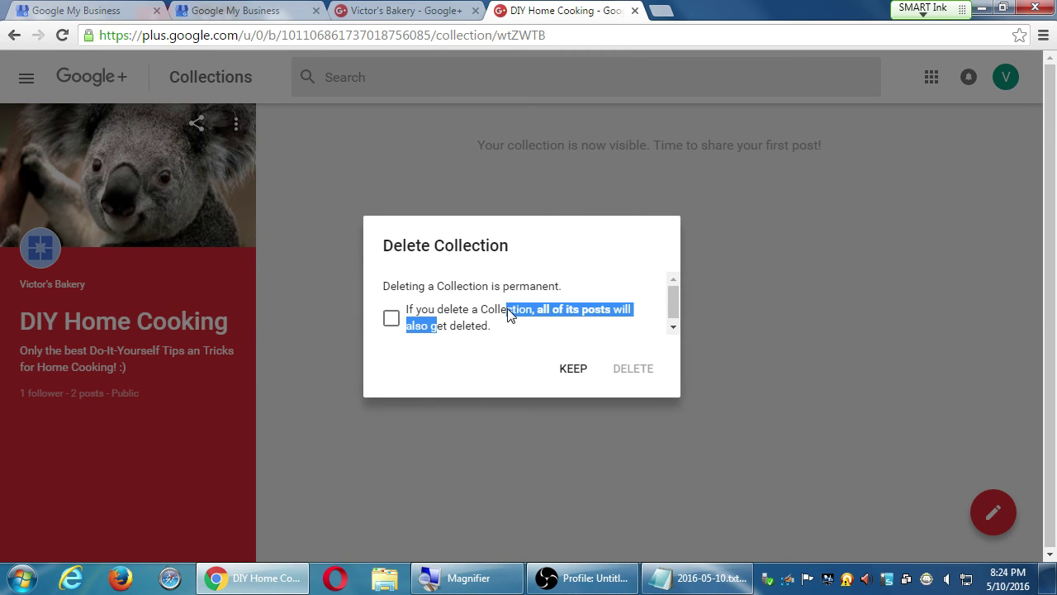
click(448, 318)
click(447, 321)
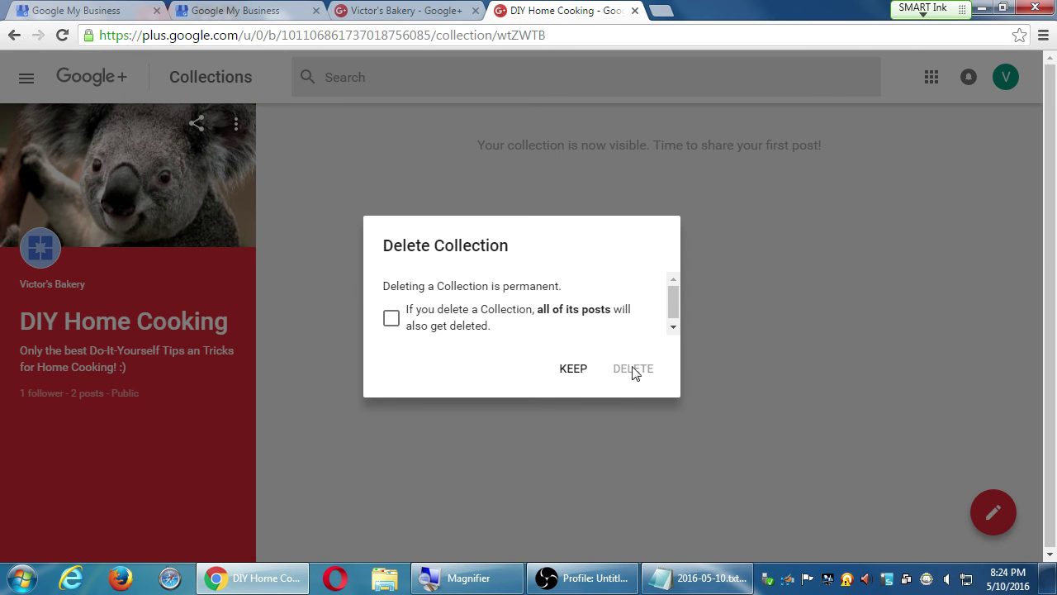
click(390, 319)
click(628, 370)
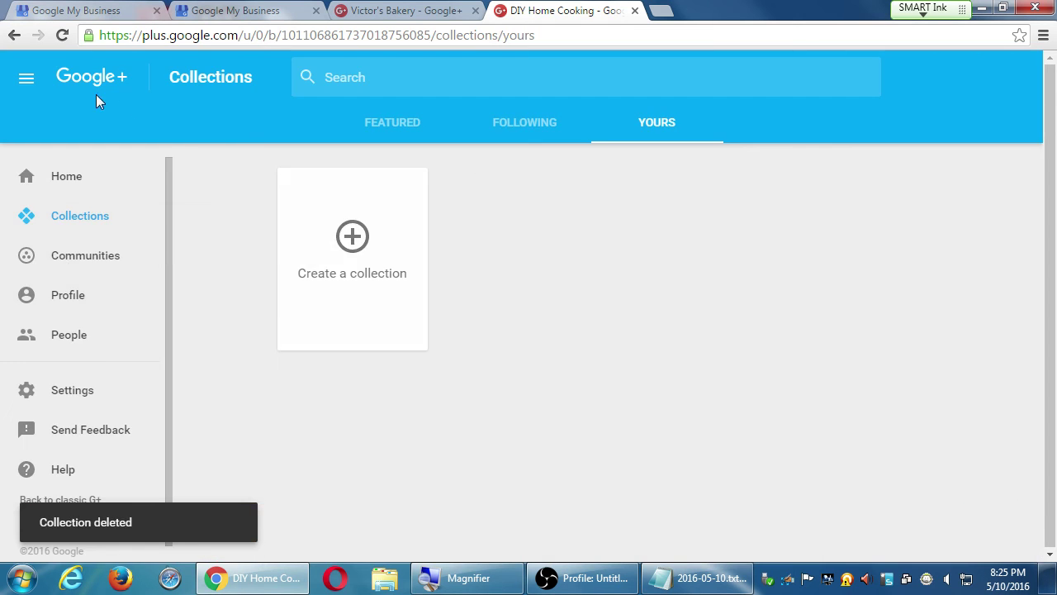
click(73, 299)
scroll(343, 285, down, 5)
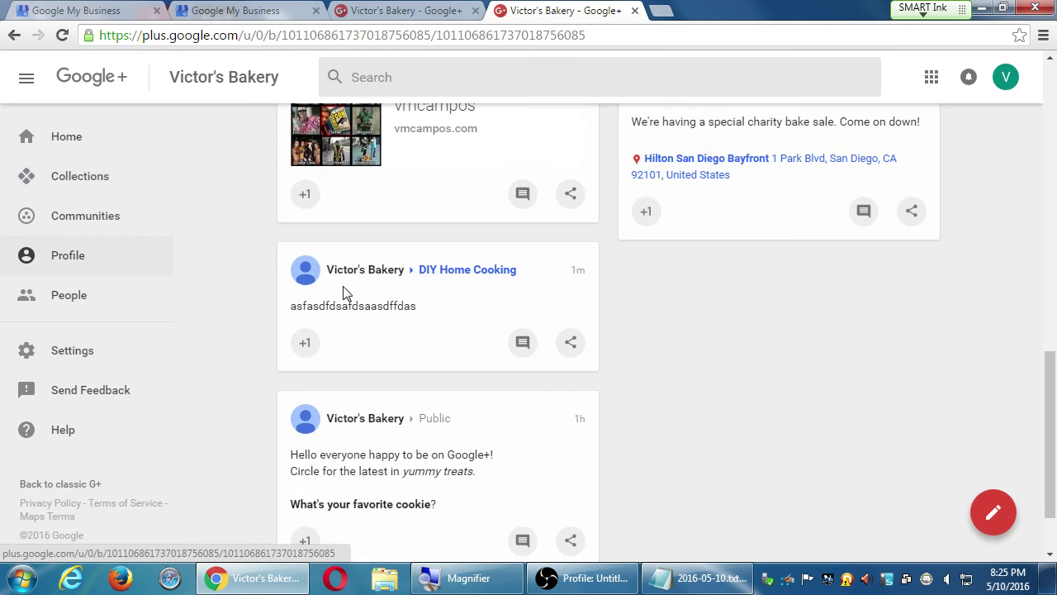
scroll(343, 289, up, 2)
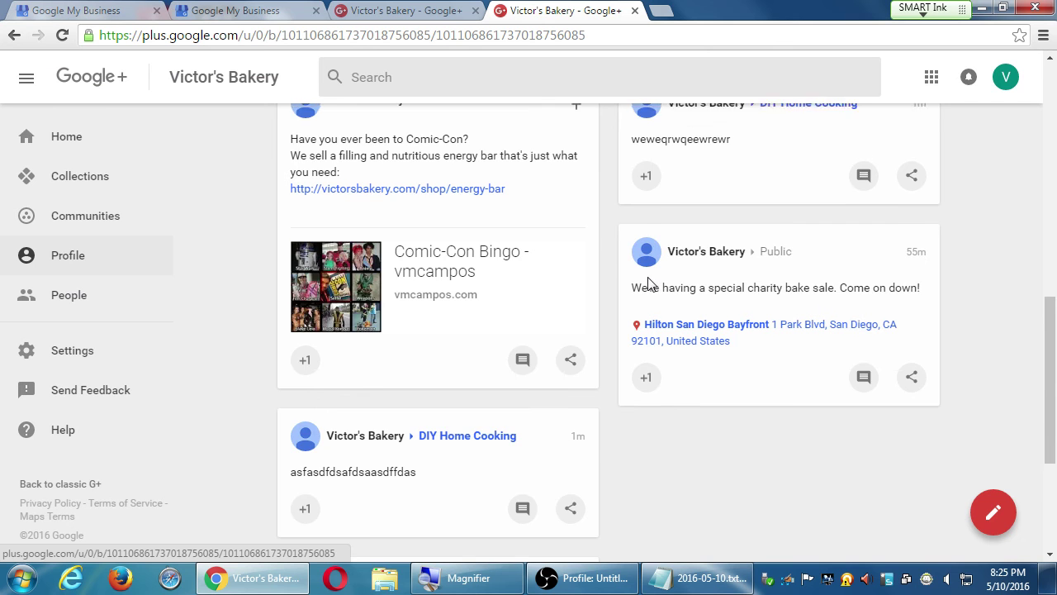
scroll(648, 285, up, 1)
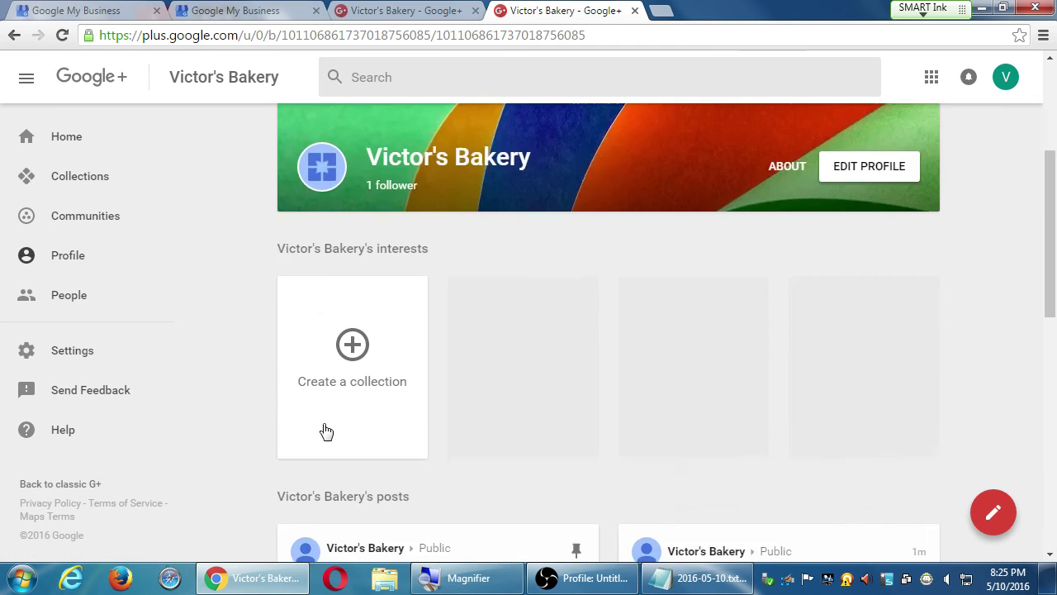
scroll(327, 430, down, 5)
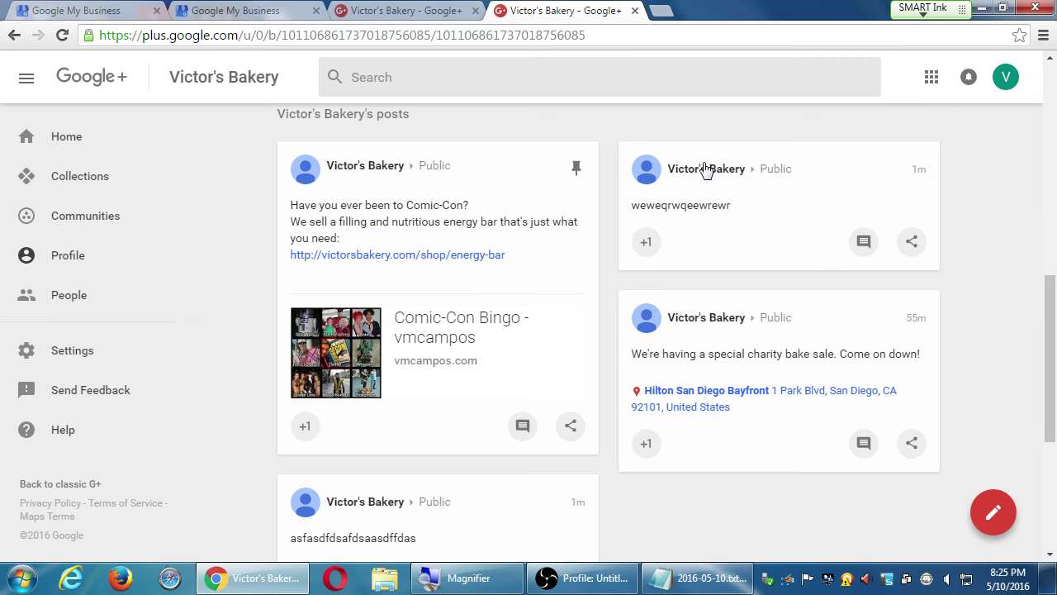
scroll(498, 424, down, 4)
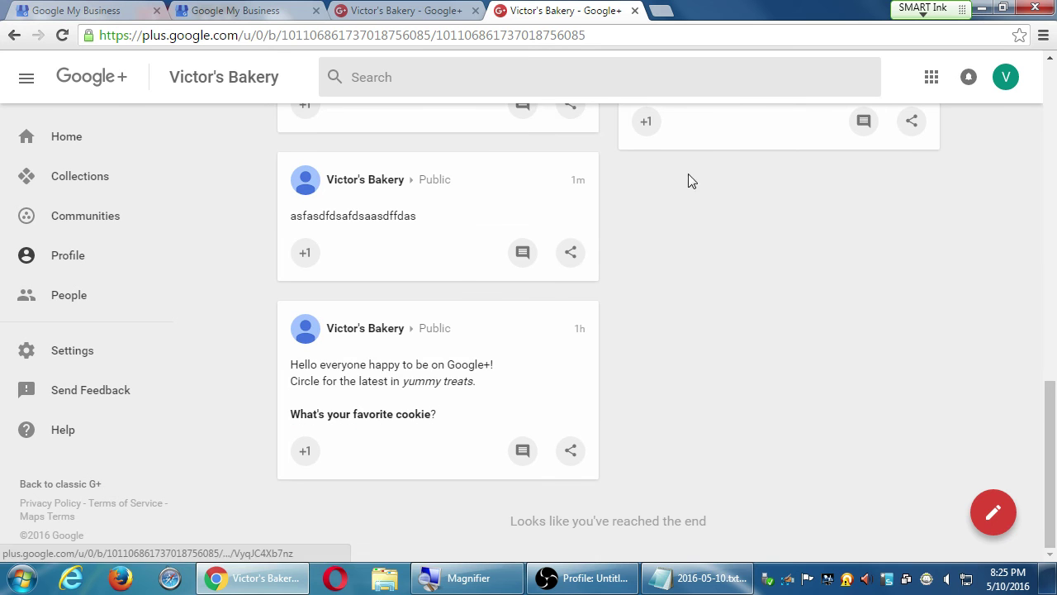
scroll(723, 409, up, 4)
drag(655, 215, 742, 218)
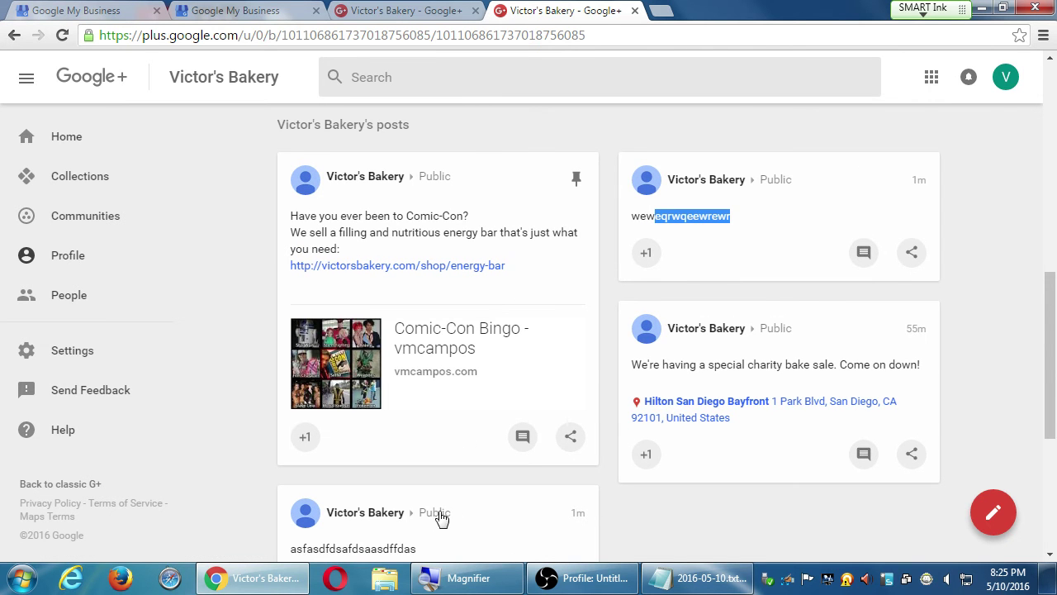
scroll(612, 463, down, 3)
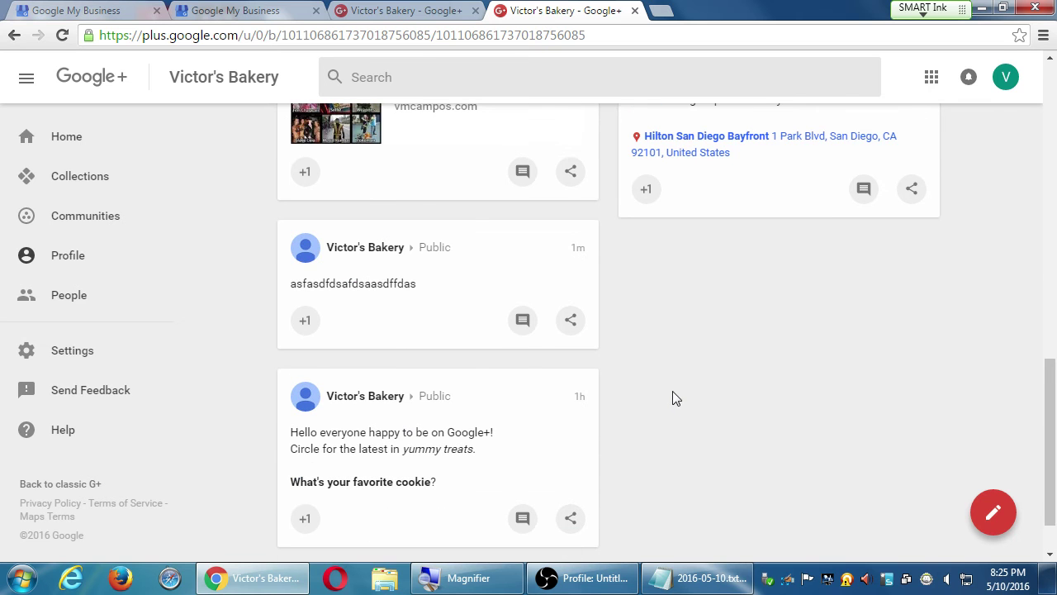
Step: Reload the profile until the test posts are gone and scroll to the welcome post
key(F5)
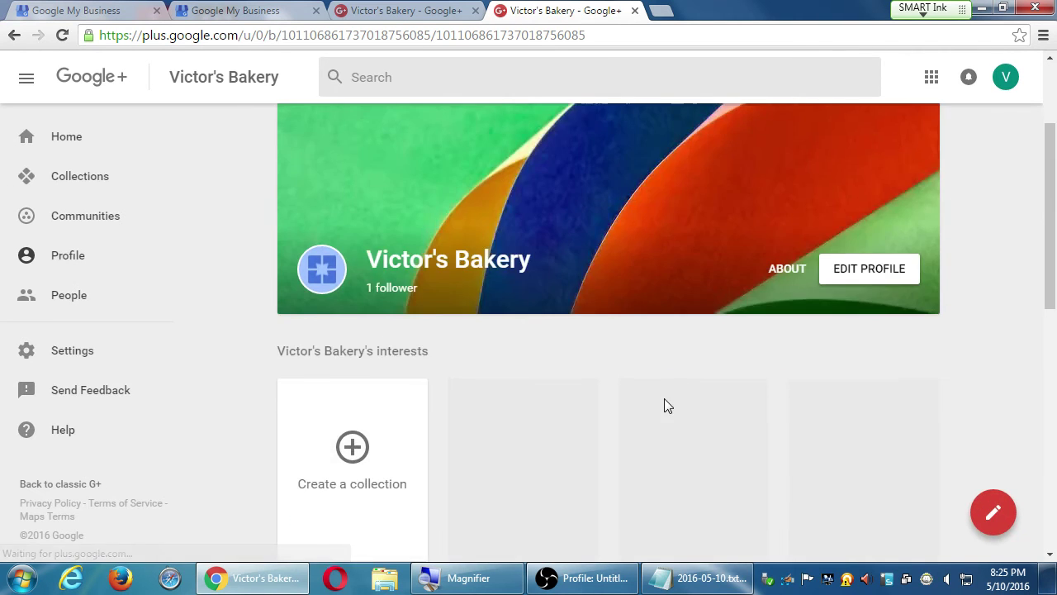
scroll(664, 398, down, 10)
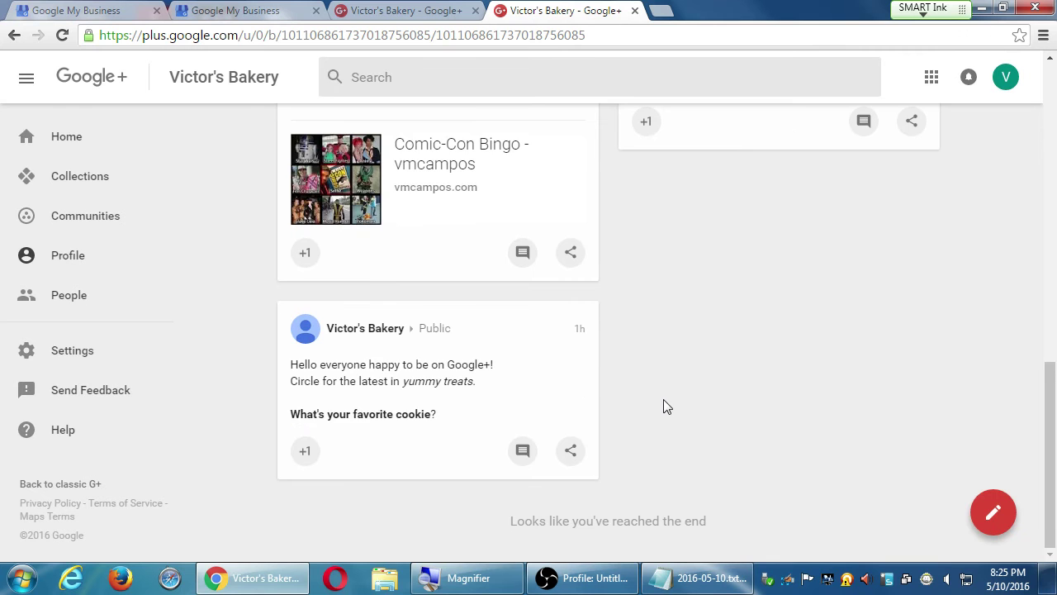
scroll(663, 399, up, 4)
scroll(663, 399, down, 1)
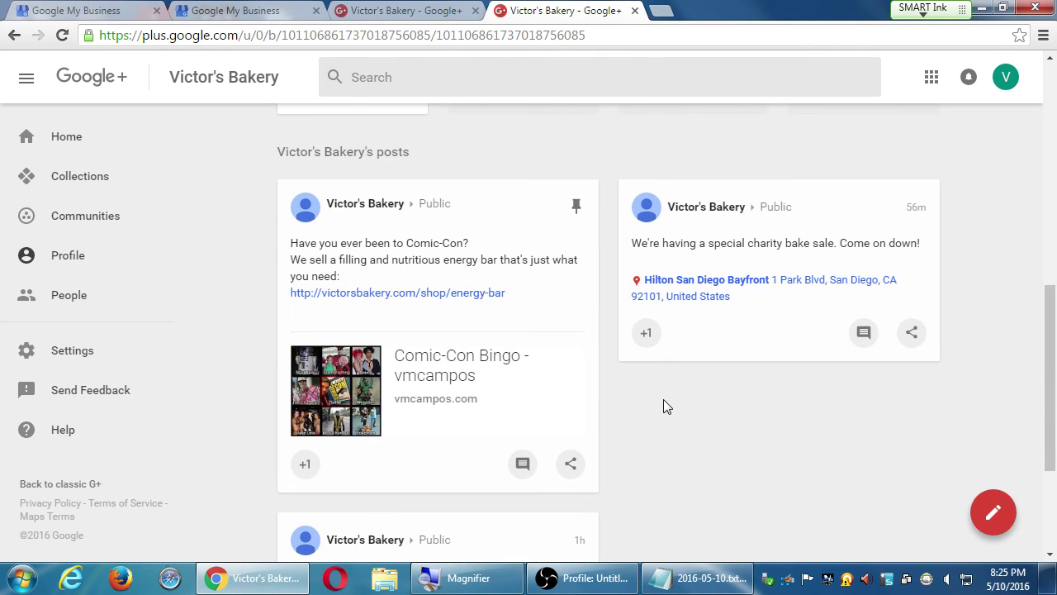
key(F5)
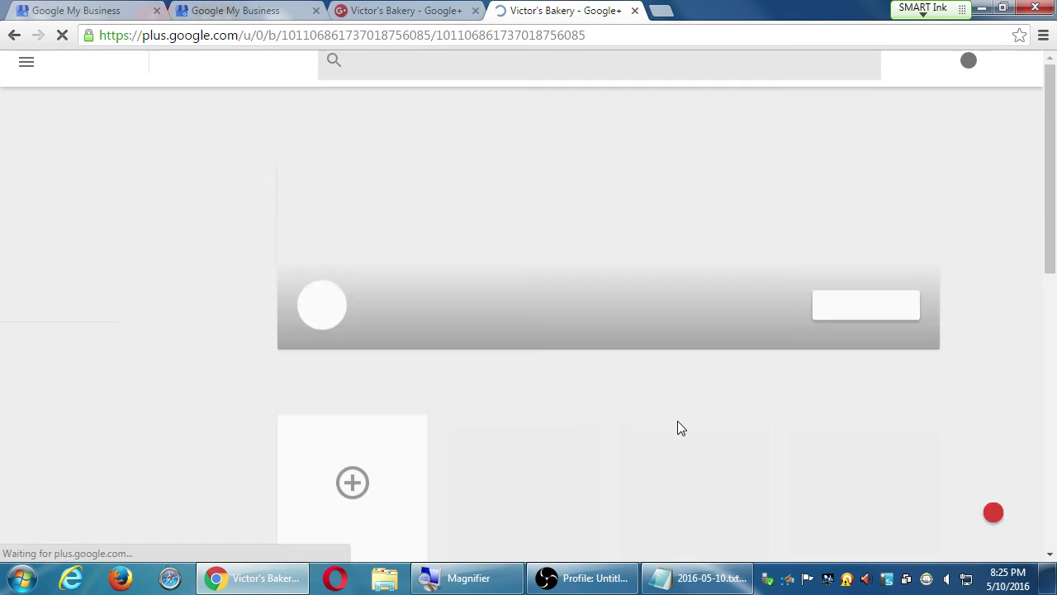
scroll(678, 421, down, 7)
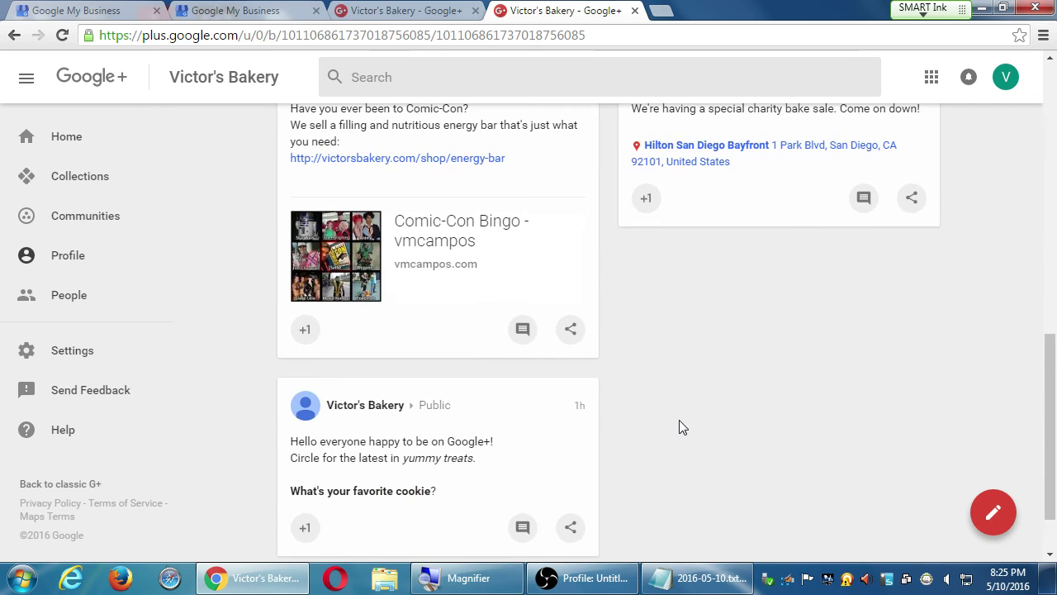
scroll(667, 432, down, 1)
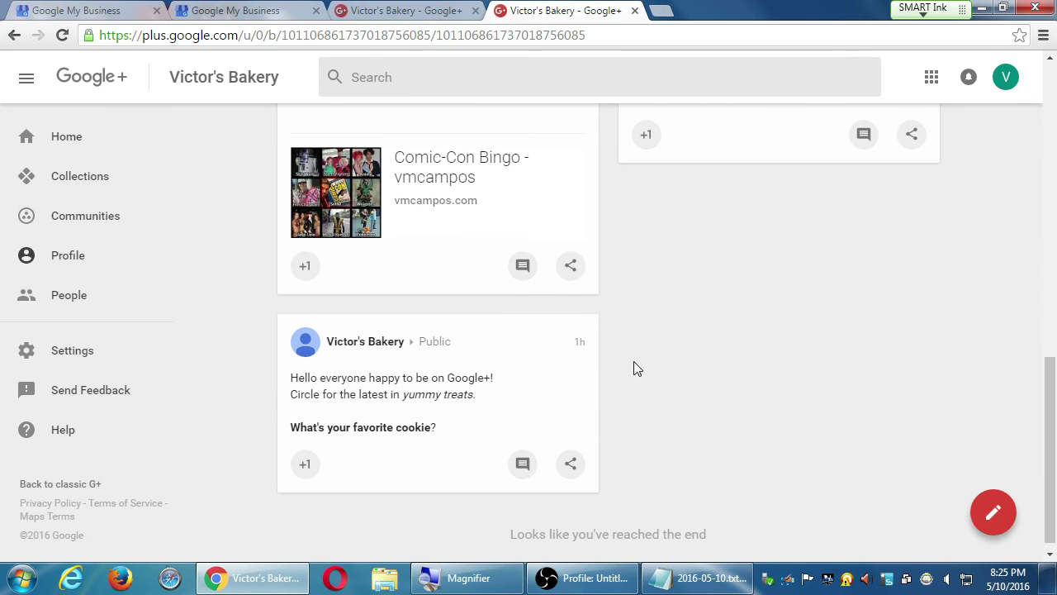
Step: Open the welcome post, view its options without acting, then go to your Collections page
click(580, 343)
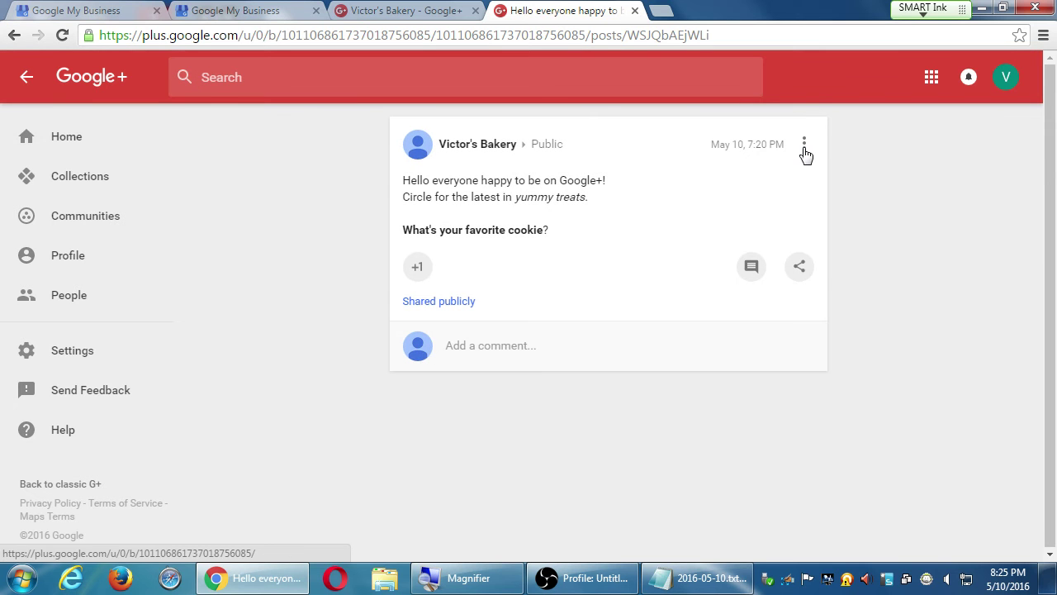
click(803, 147)
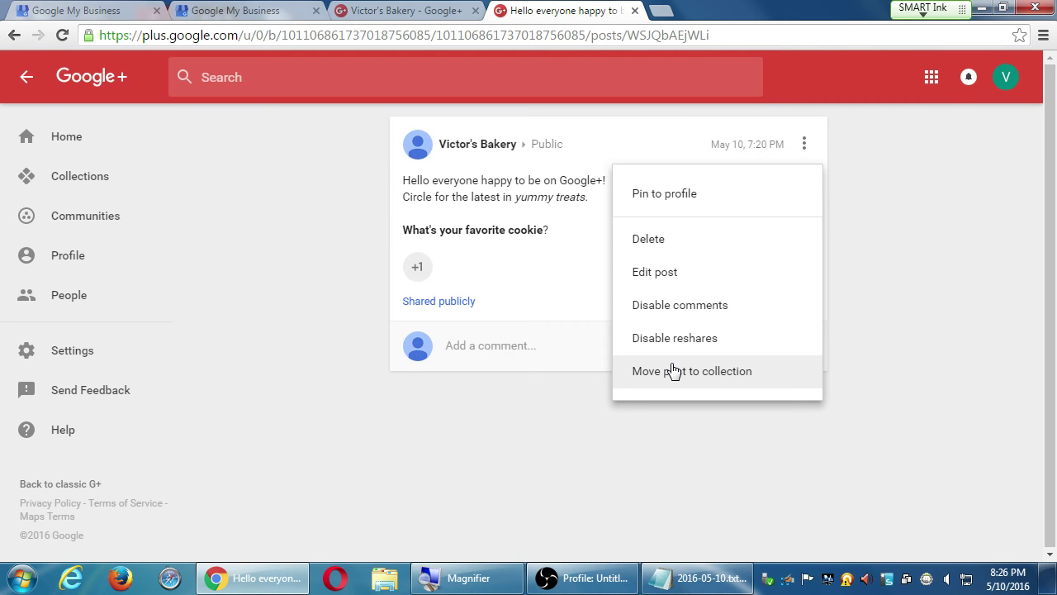
click(26, 80)
click(27, 79)
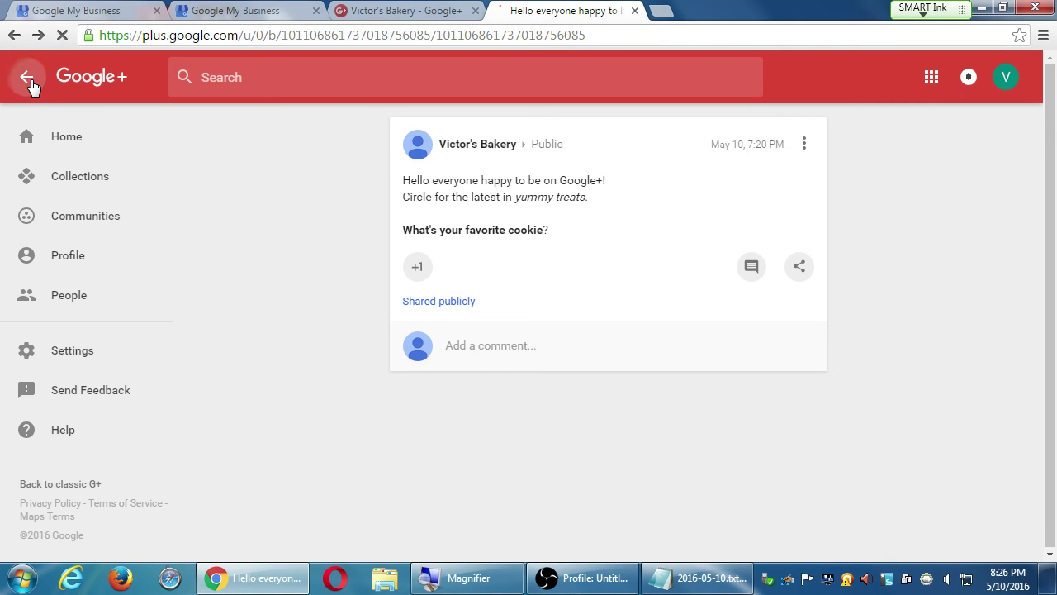
click(78, 184)
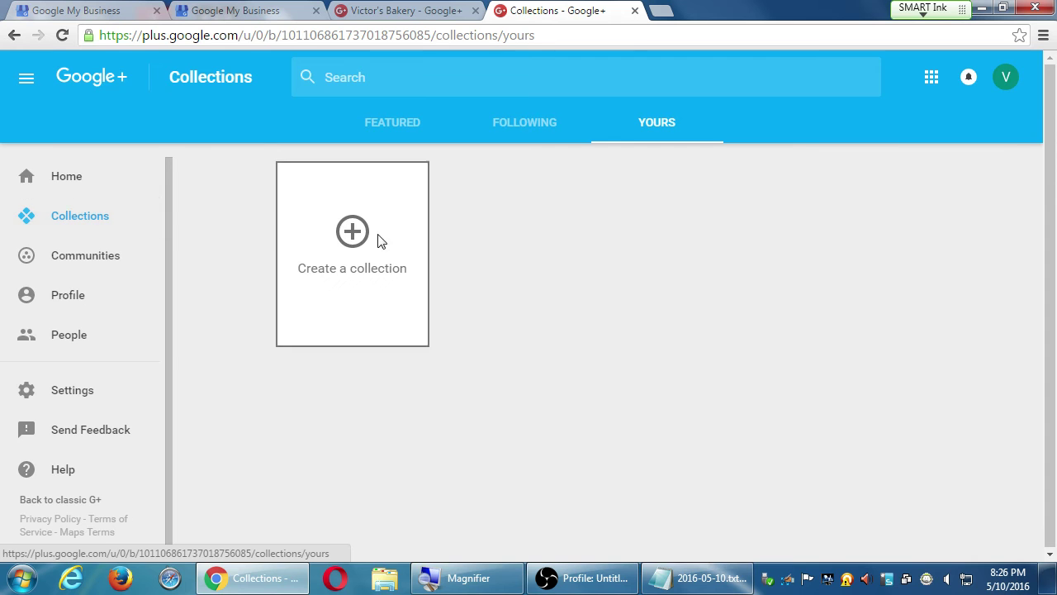
Step: Start a new Google+ collection, then switch back to the Notepad 2016-05-10.txt tips file
click(380, 239)
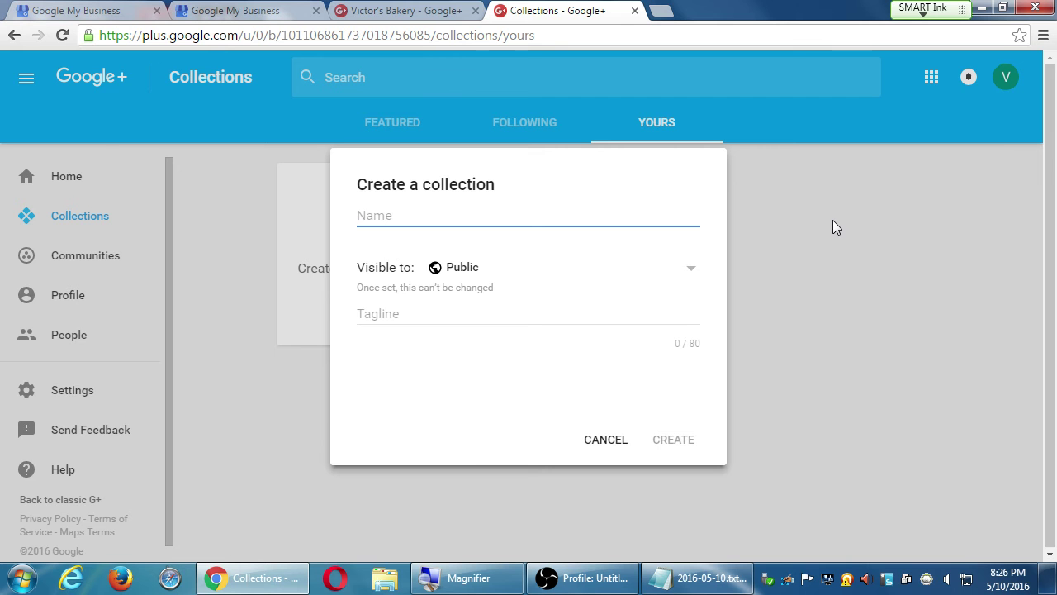
click(708, 574)
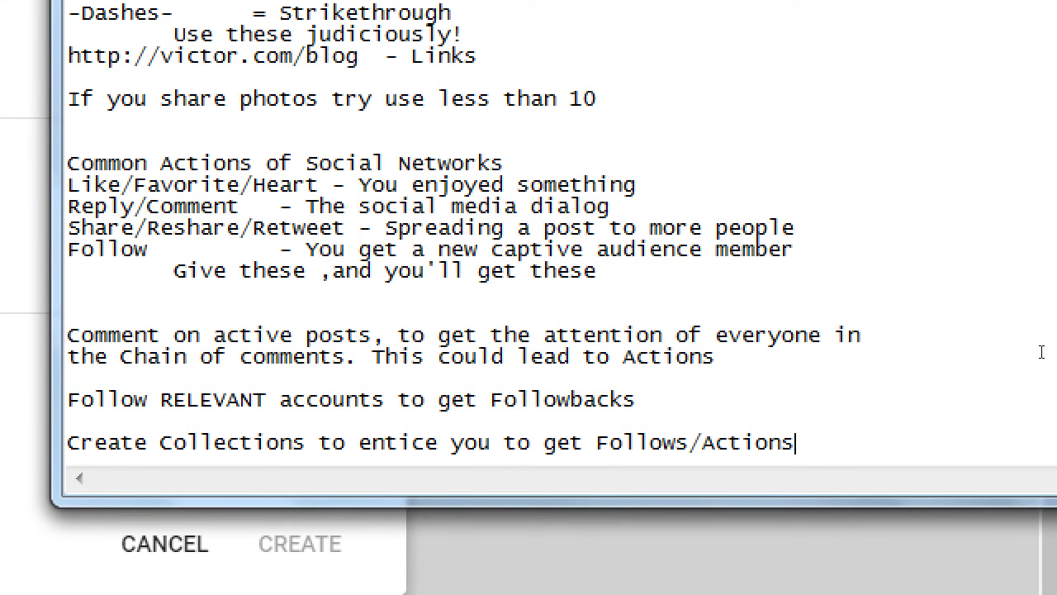
Step: Add the line 'It's okay to share/repurpose content from one Network to Another:'
key(Return)
key(Return)
key(Return)
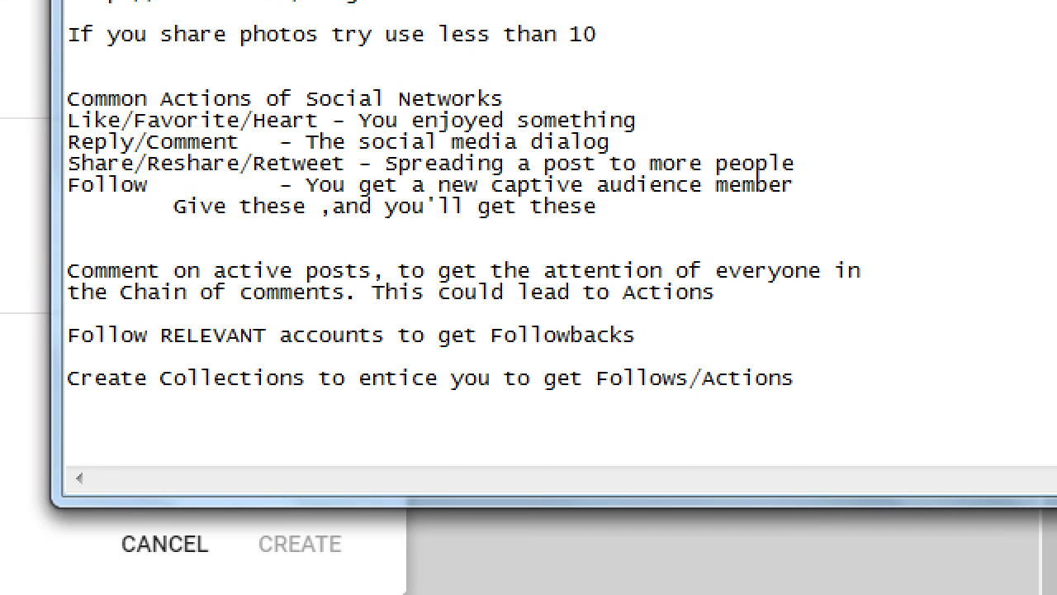
text(It's okay )
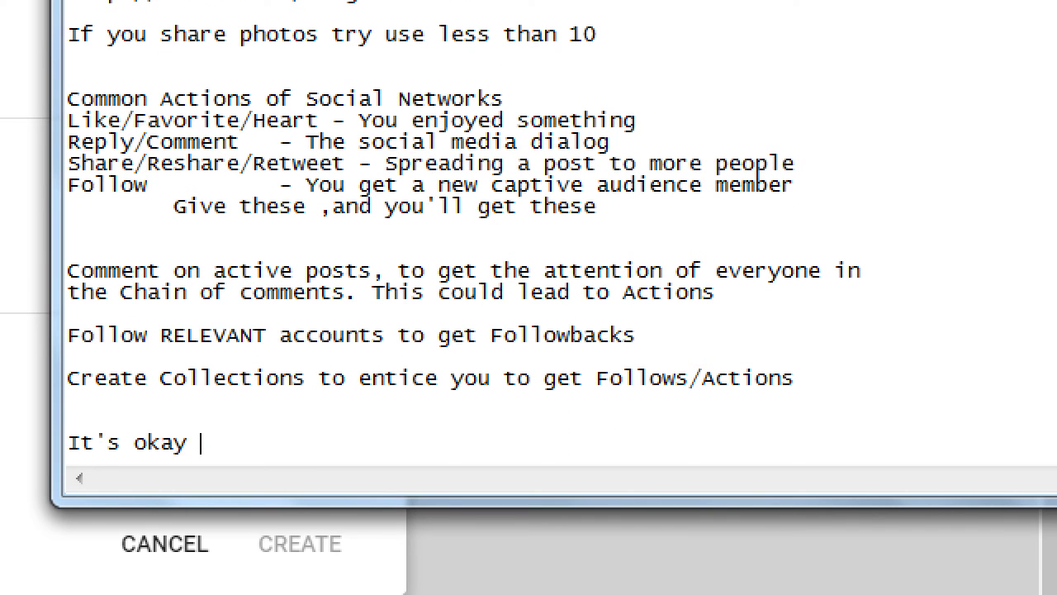
text(to share/rer)
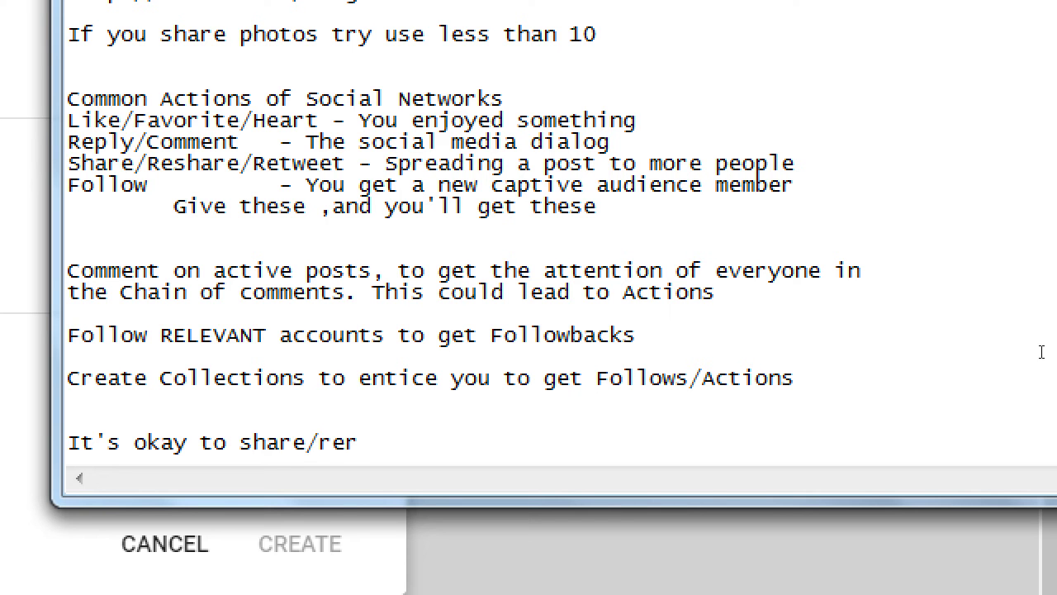
key(BackSpace)
text(purpose )
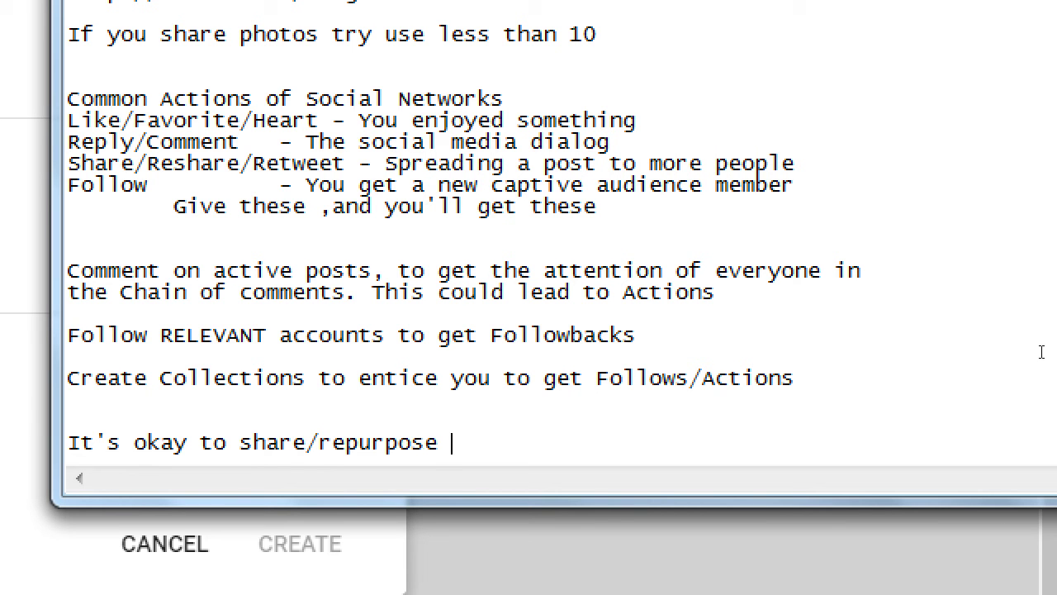
text(content from o)
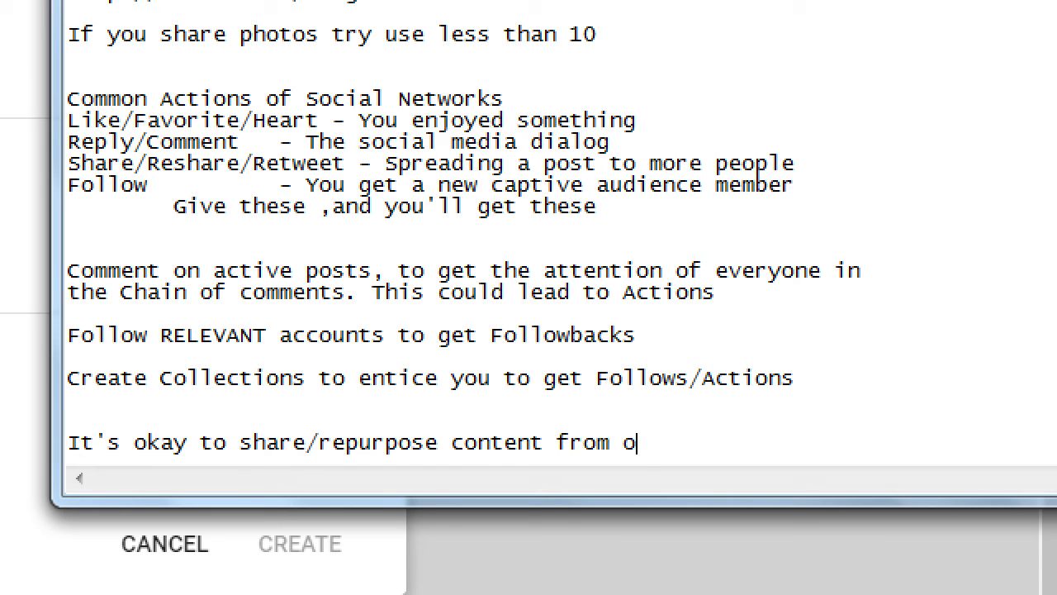
text(ne Network to )
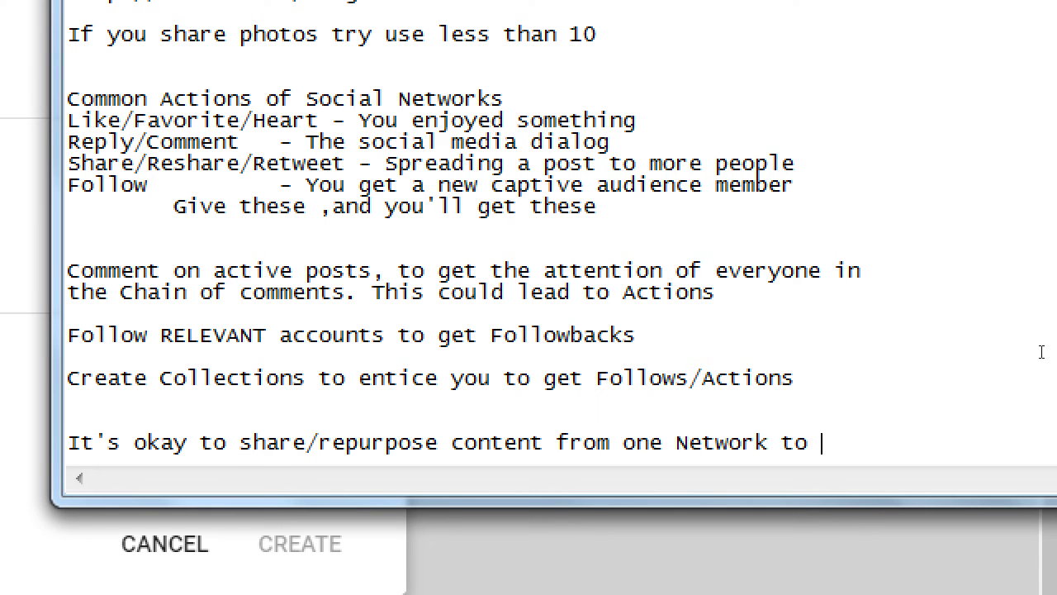
text(Anhot)
key(BackSpace)
key(BackSpace)
key(BackSpace)
text(other:)
key(Return)
Step: Add 'HOWEver: What's the point?' with a tab-indented 'Share with variation' line beneath
text(HOWEVDER)
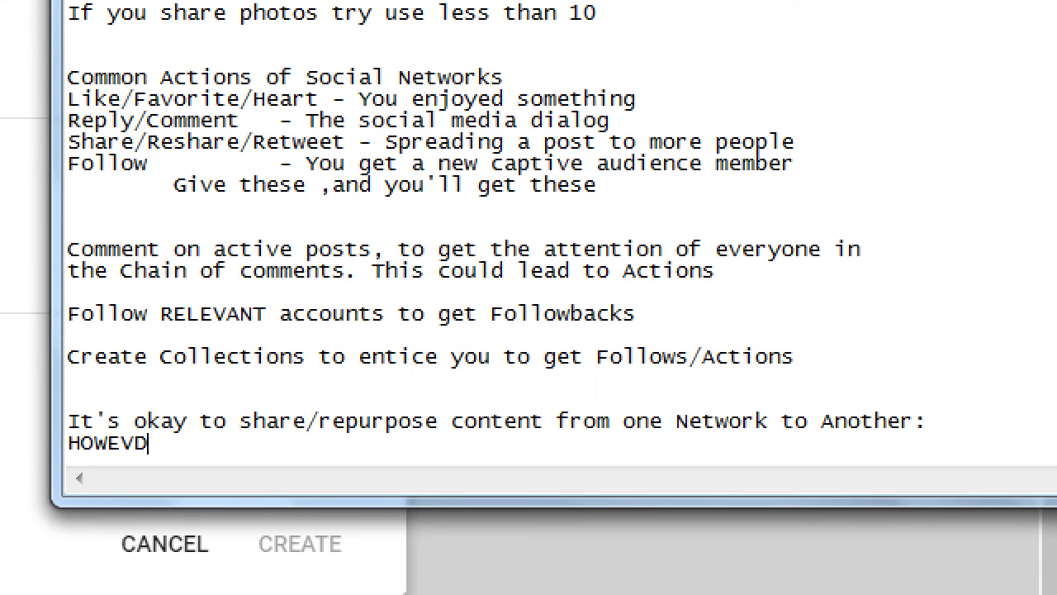
key(BackSpace)
key(BackSpace)
key(BackSpace)
key(BackSpace)
text(ver: What's the)
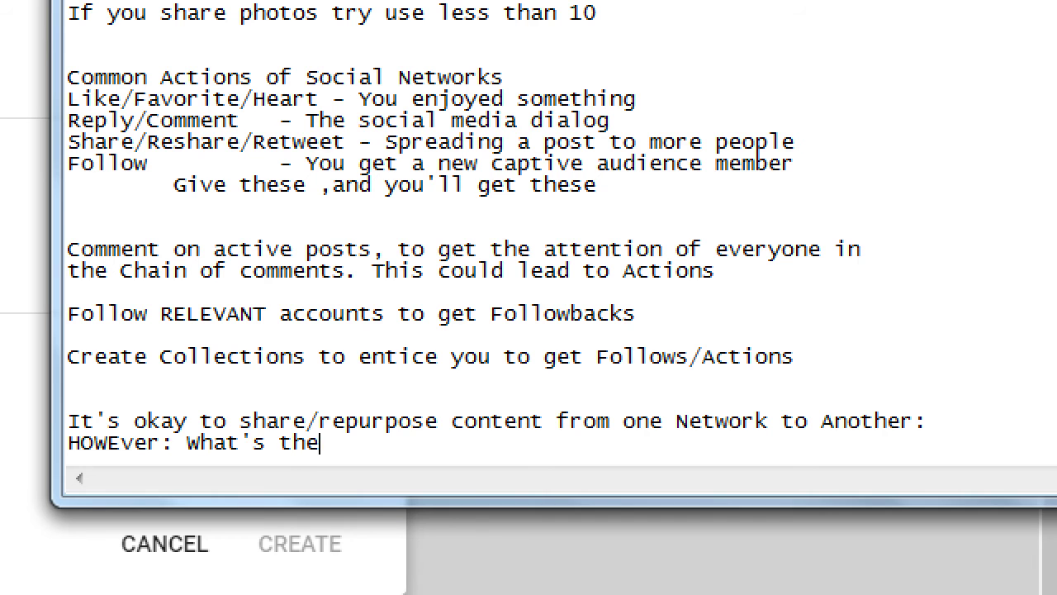
text( poni)
key(BackSpace)
key(BackSpace)
text(int?)
key(Return)
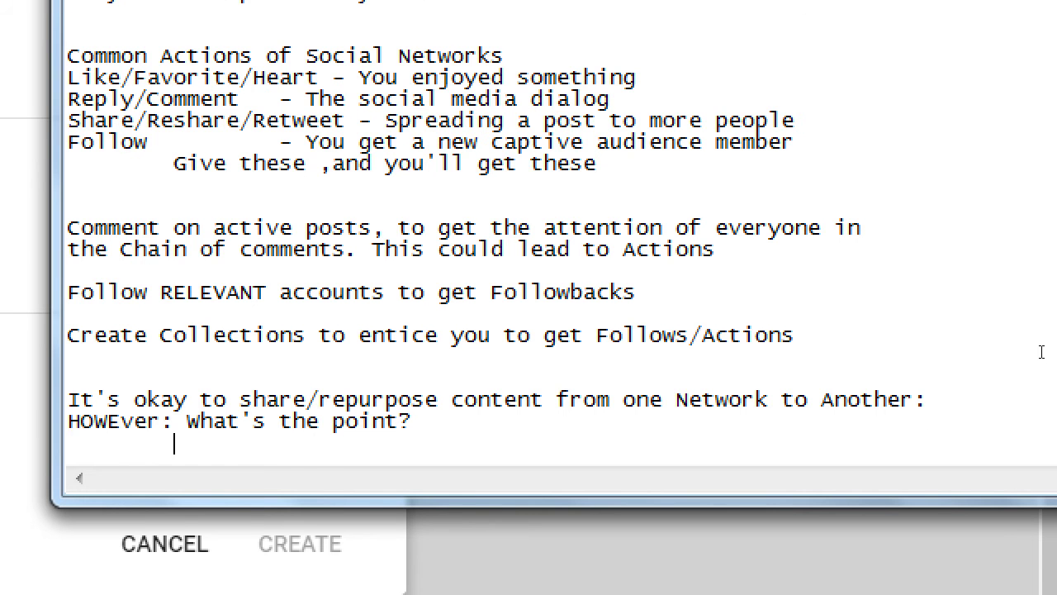
key(Tab)
text(Share with varition)
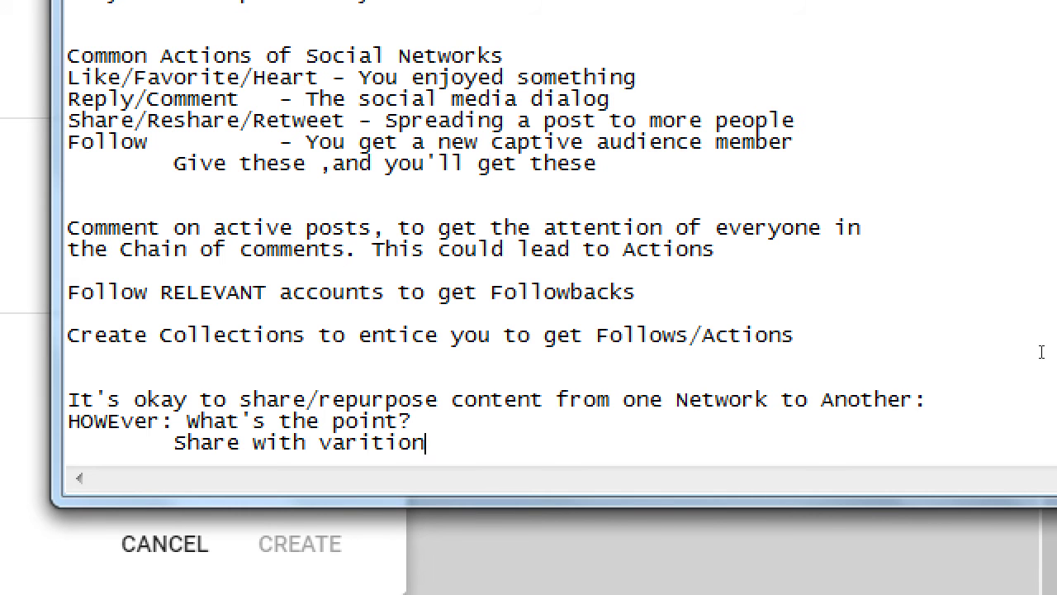
key(BackSpace)
key(BackSpace)
key(BackSpace)
key(BackSpace)
text(ation)
Step: Start a Demographic list: Pinterest skews female, Google+ skews male/techie, Instagram young
key(Return)
key(Return)
key(Return)
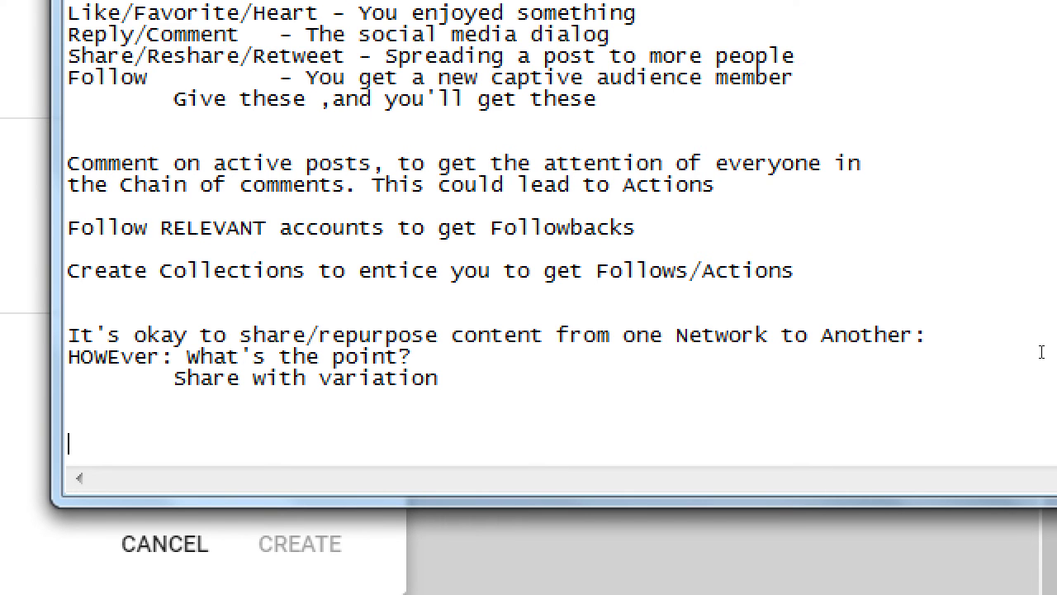
text(Demographic)
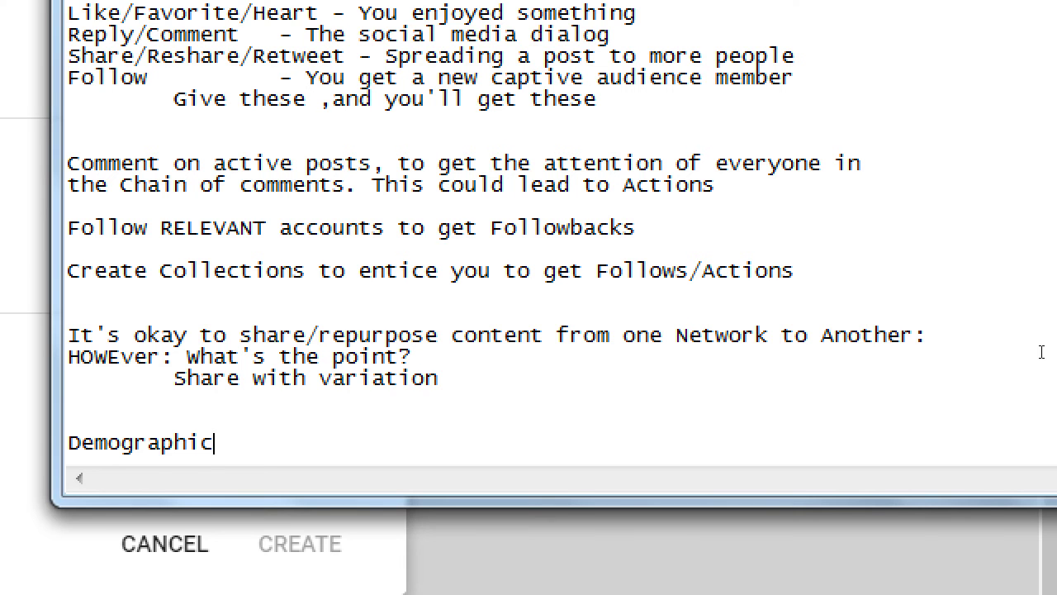
key(Return)
text(Pinte)
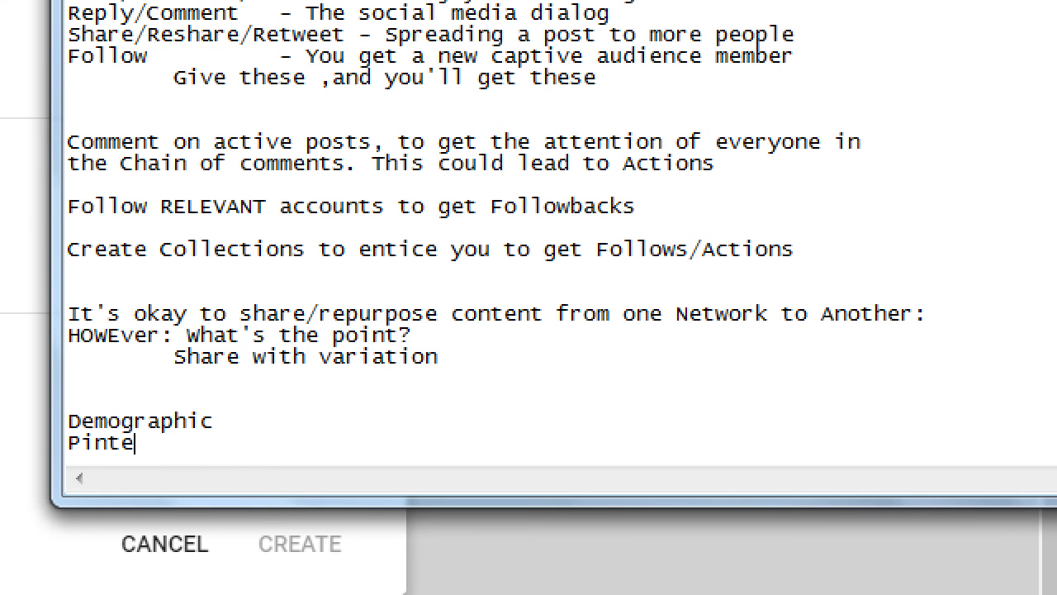
text(rest - Ske)
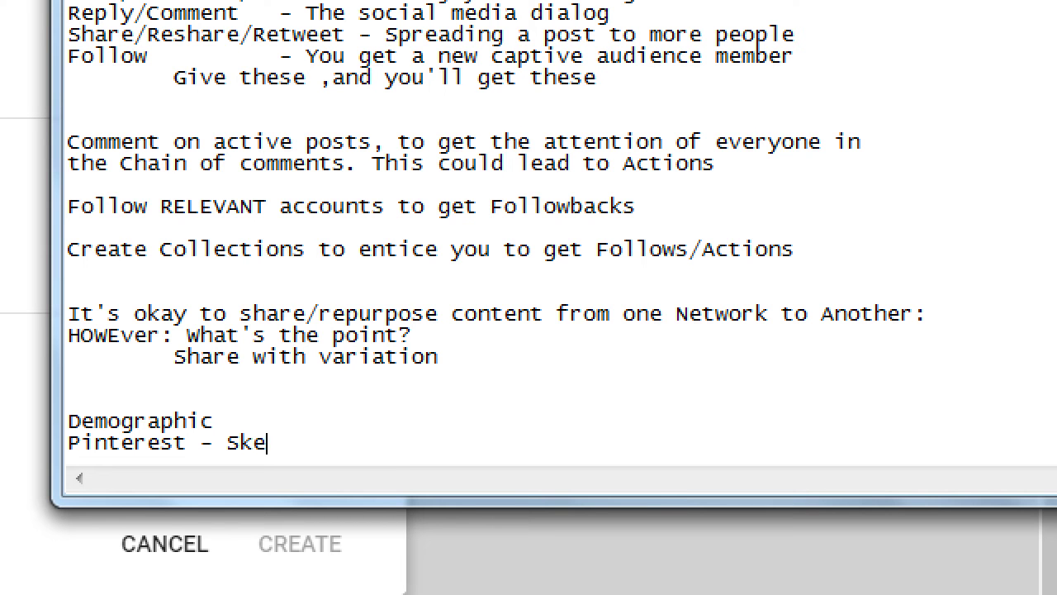
text(ws female)
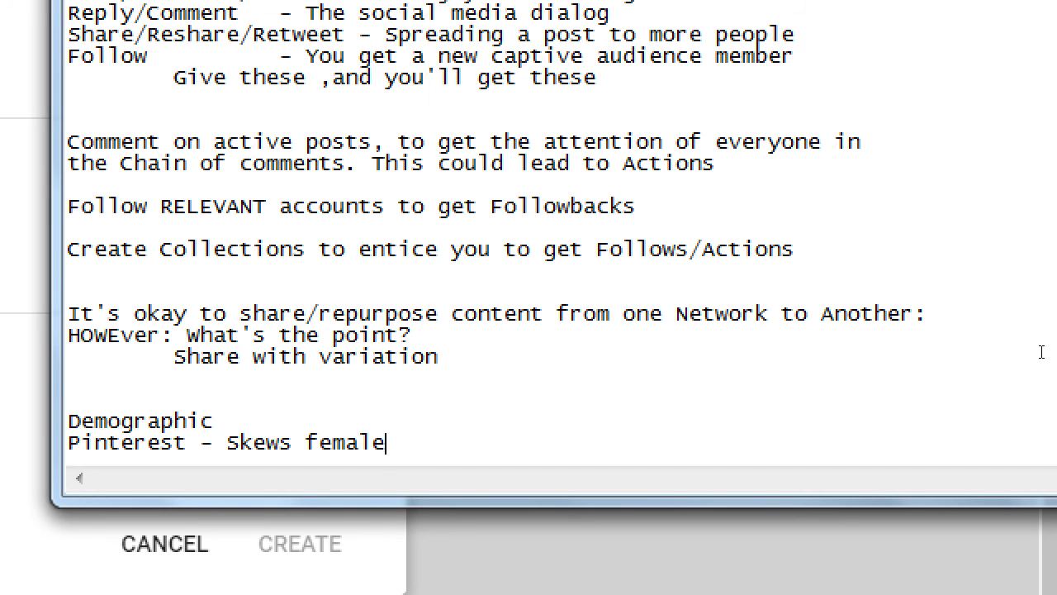
key(Return)
text(Google+ )
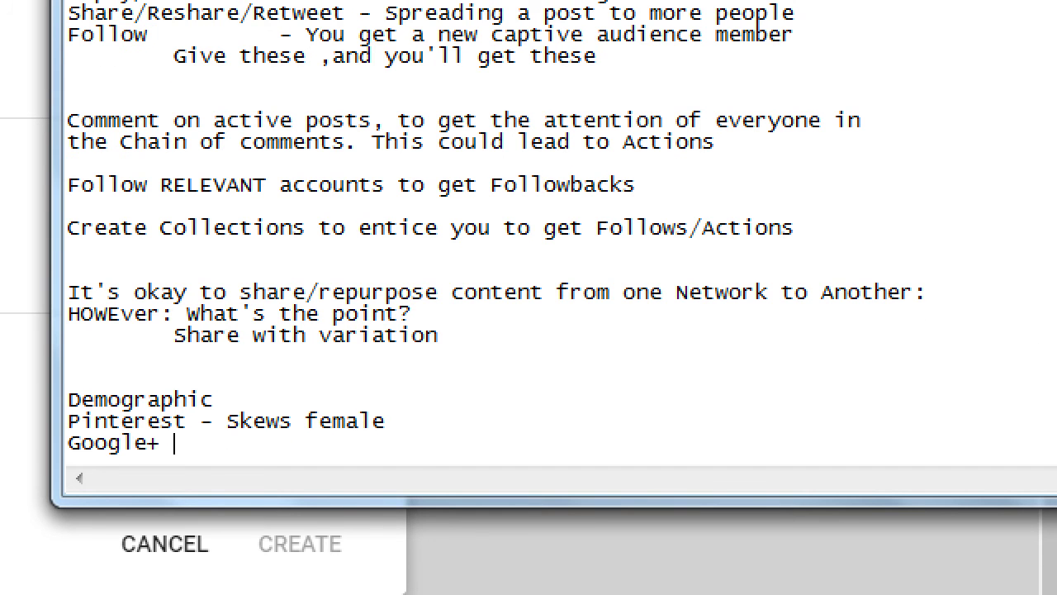
text(  - Skew male/te)
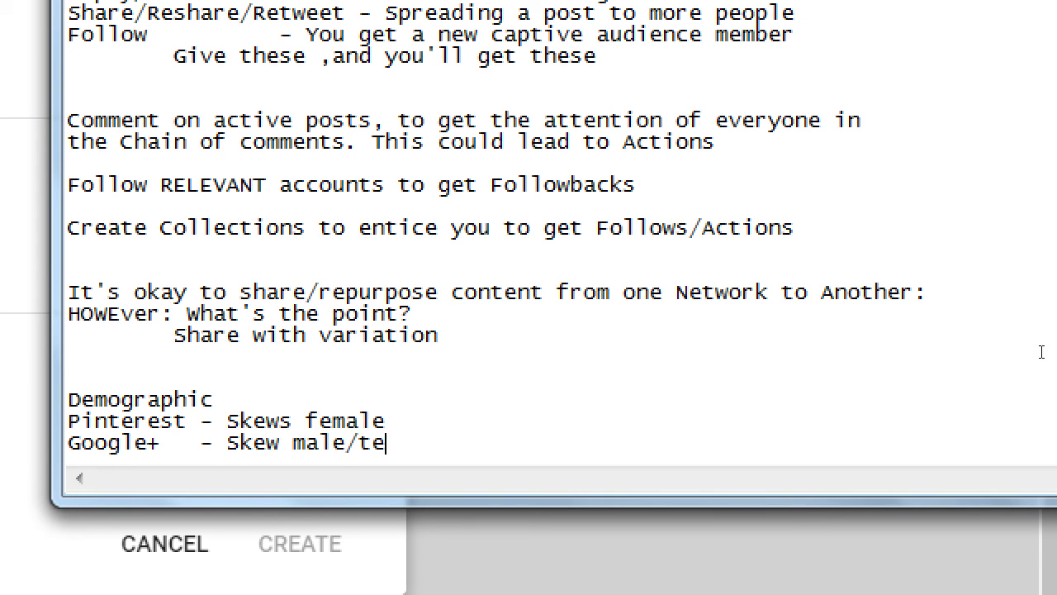
text(chie)
key(Return)
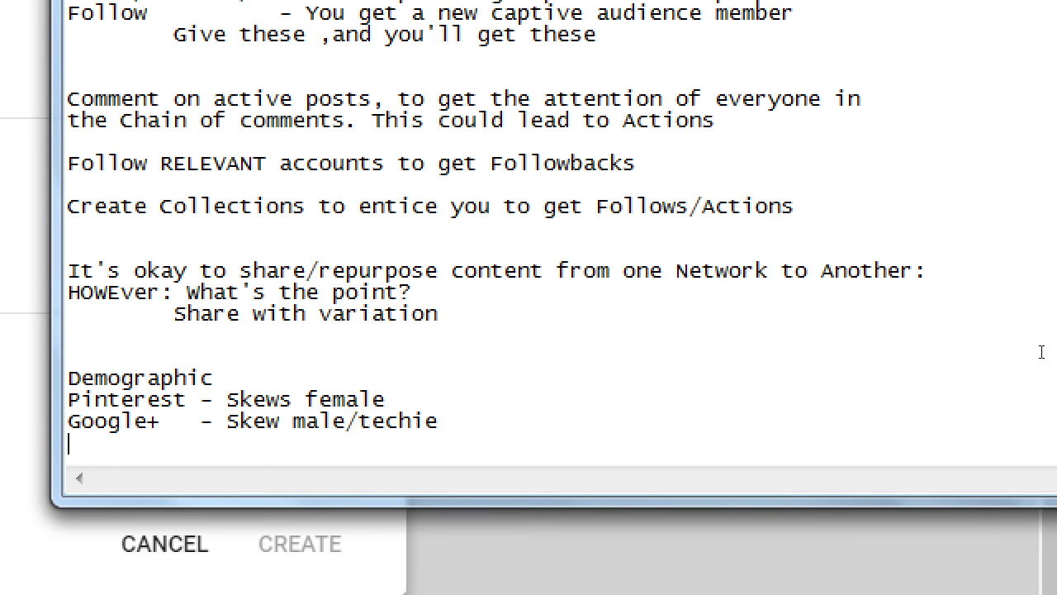
text(Instagram - Young)
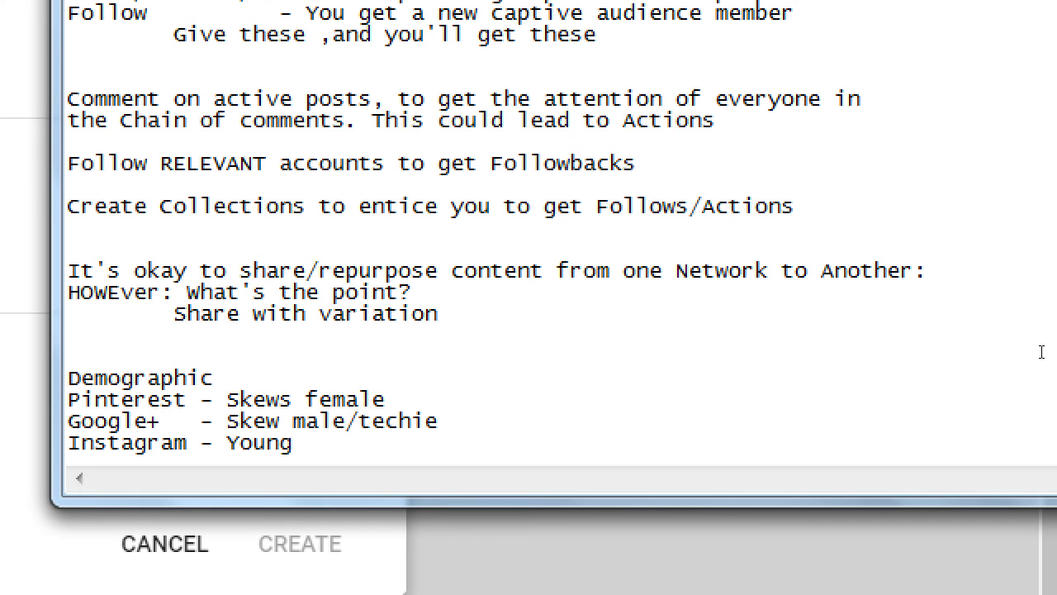
Step: Add 'Twitter - Young, Much more Global' and 'Facebook - "Everyone"' to the Demographic list
key(Return)
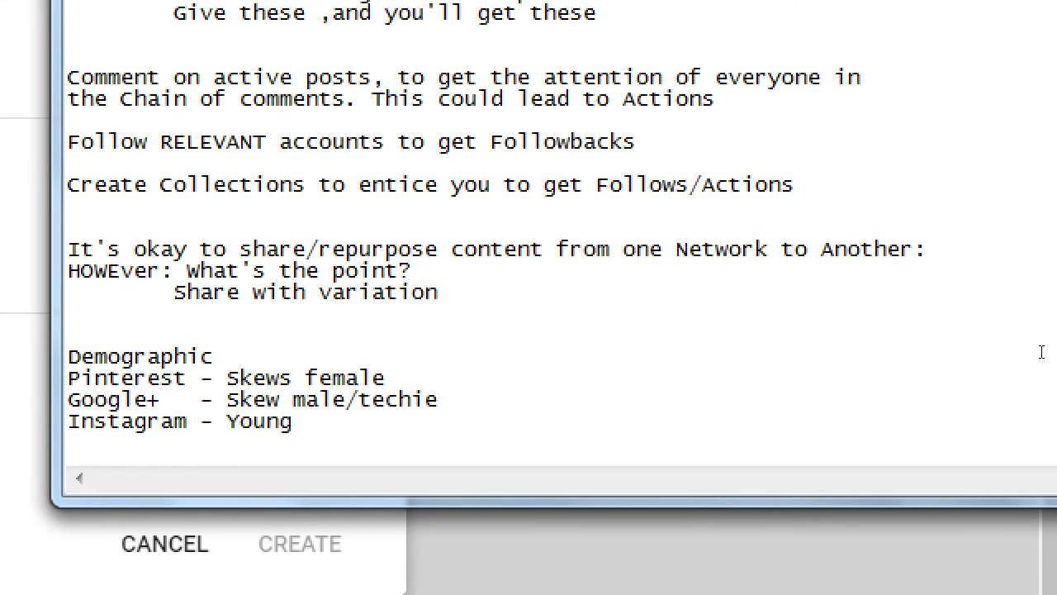
text(Twitter   -)
key(BackSpace)
text(- Young)
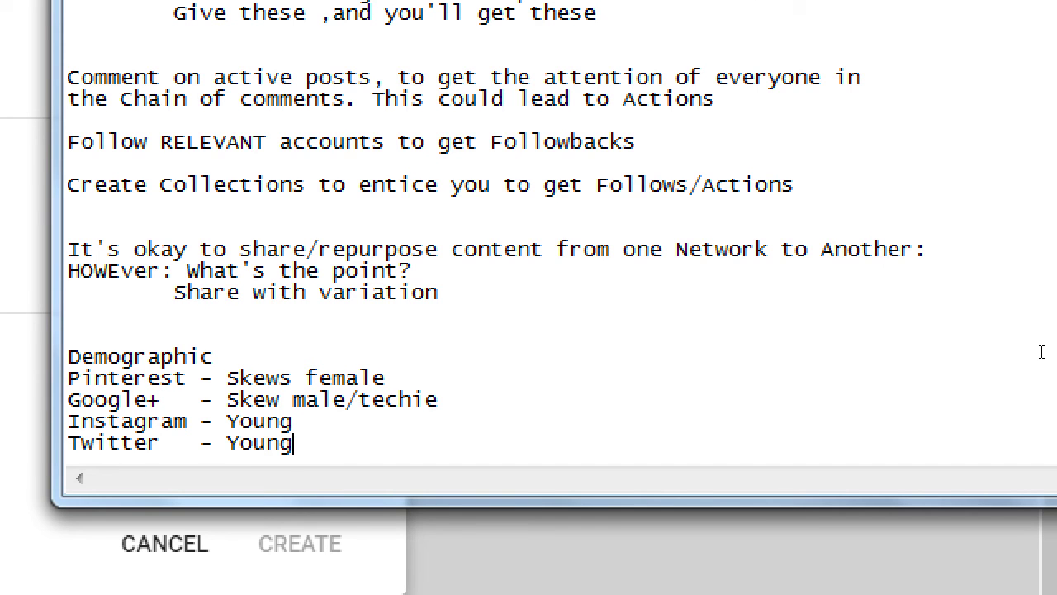
text( Much more)
text(lobaa)
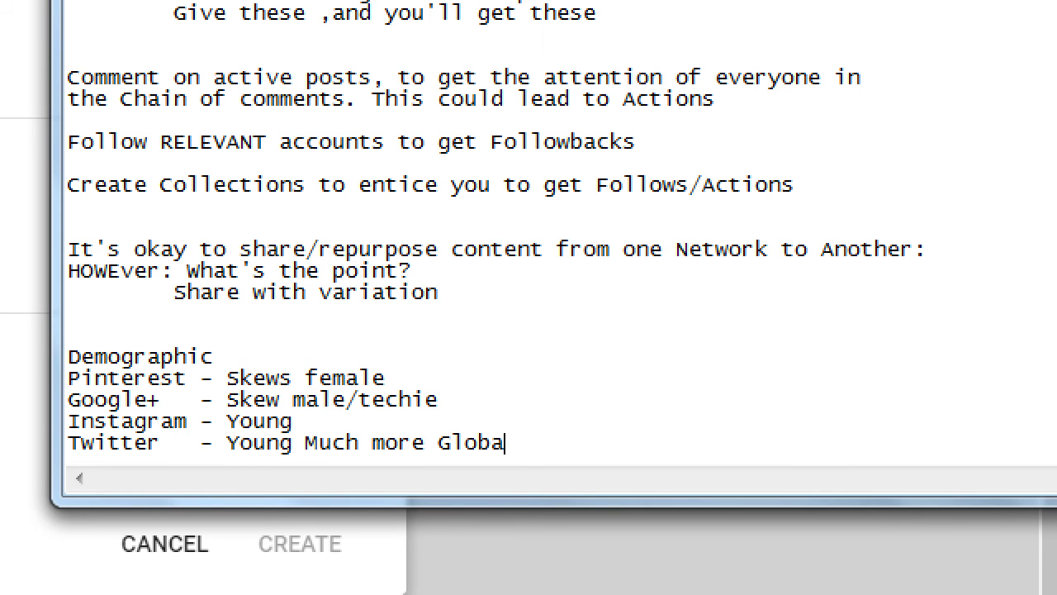
key(BackSpace)
text(l)
key(ctrl+Left)
key(ctrl+Left)
key(ctrl+Left)
key(Left)
text(,)
key(Up)
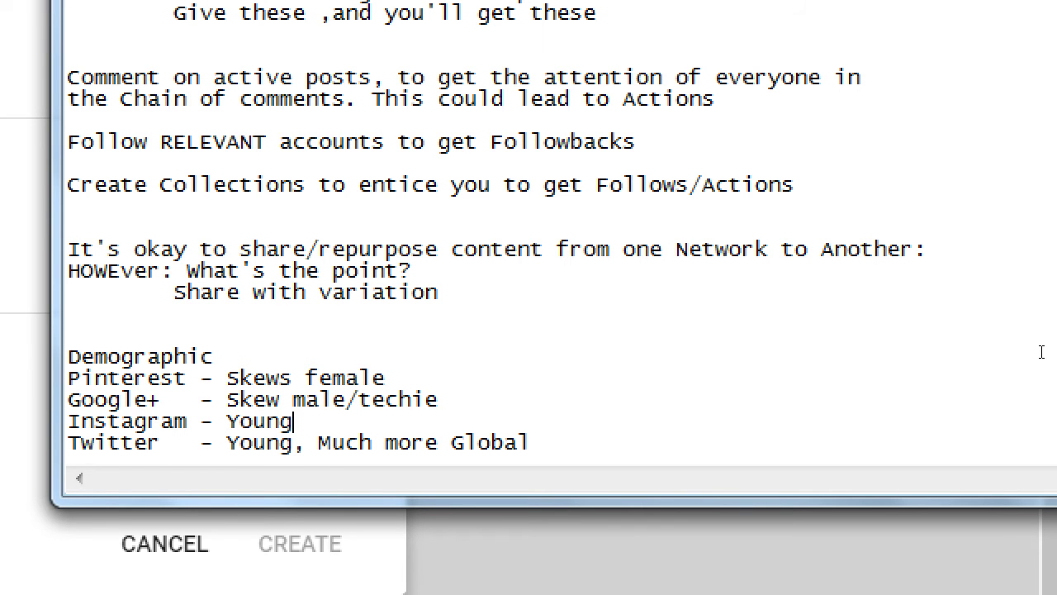
key(Down)
key(End)
key(Return)
text(Facebook -)
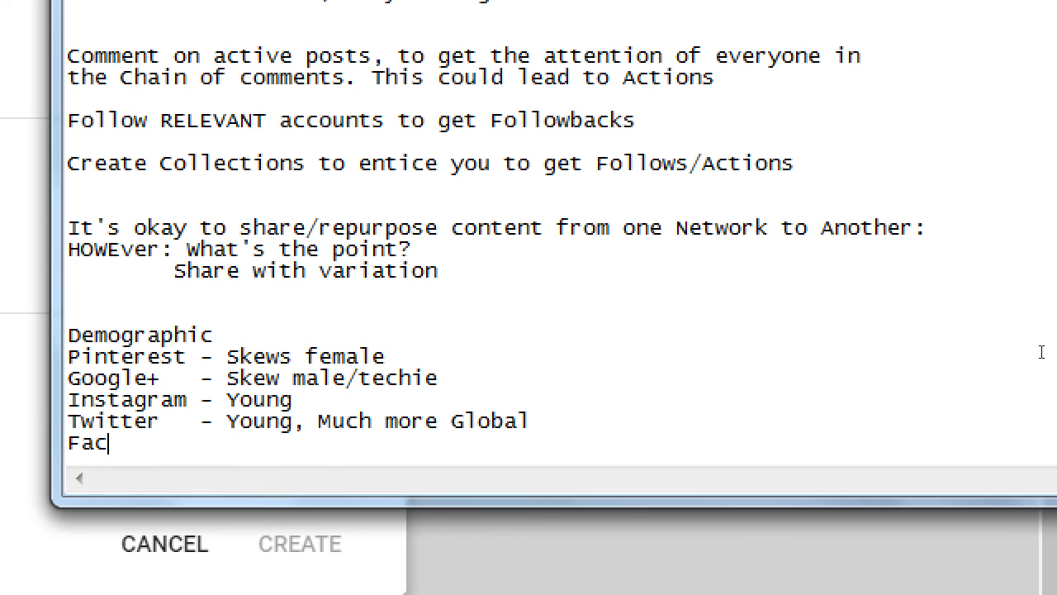
key(BackSpace)
key(BackSpace)
text(- "Everyone")
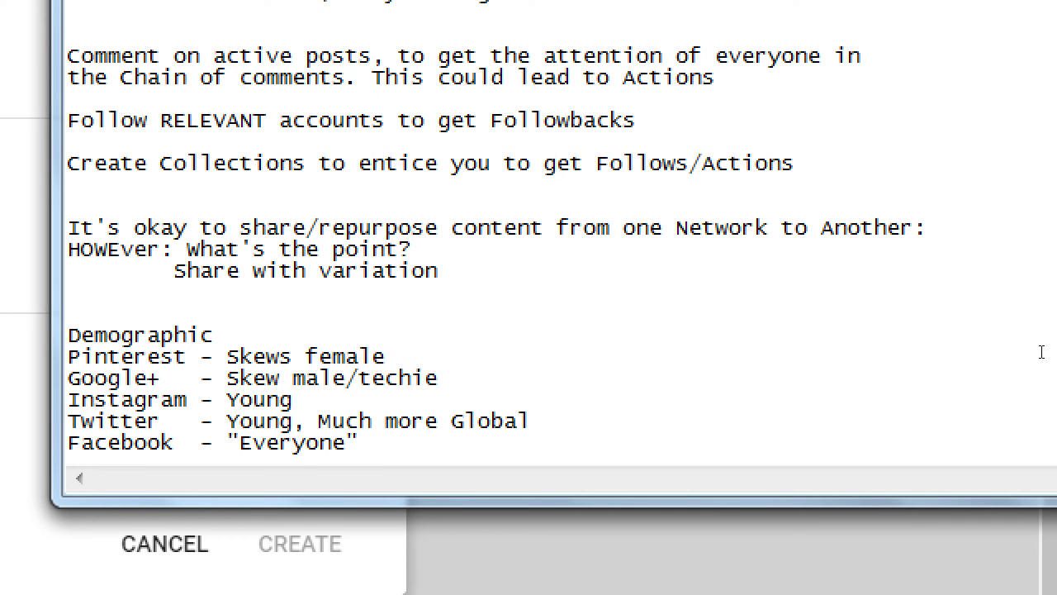
key(Up)
key(Up)
Step: Zoom the Magnifier back out so the whole desktop shows at normal size
key(super+minus)
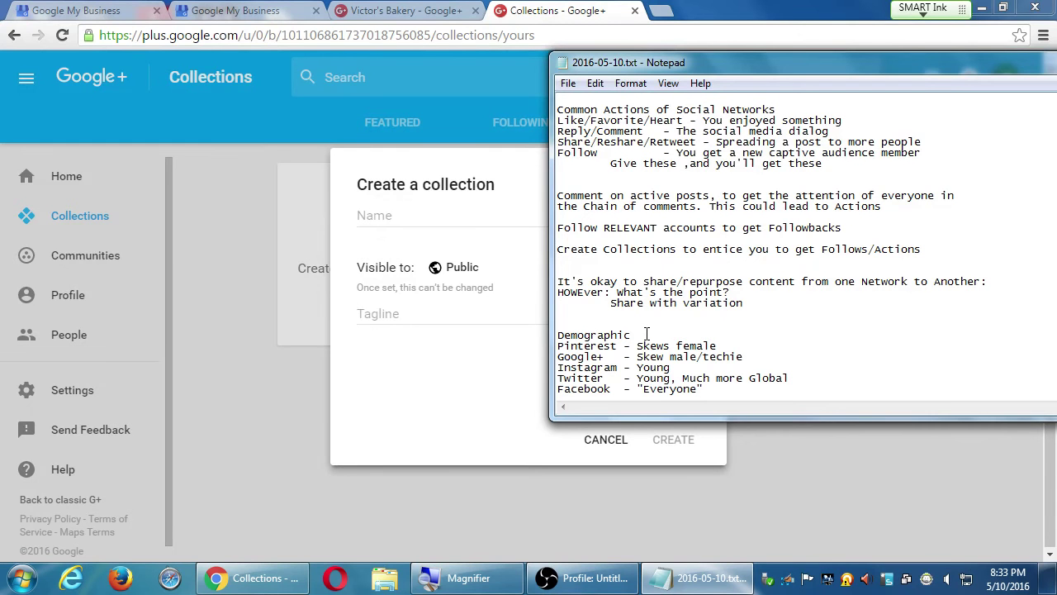
Step: Cancel the unfinished Create a collection form and switch to the Featured collections
text(Info)
click(402, 382)
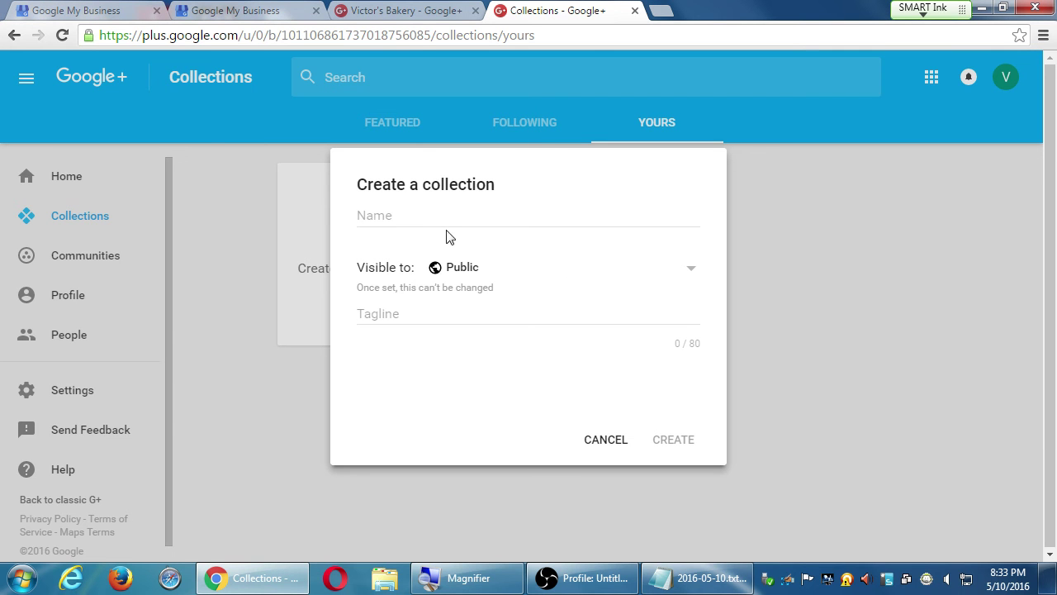
click(607, 440)
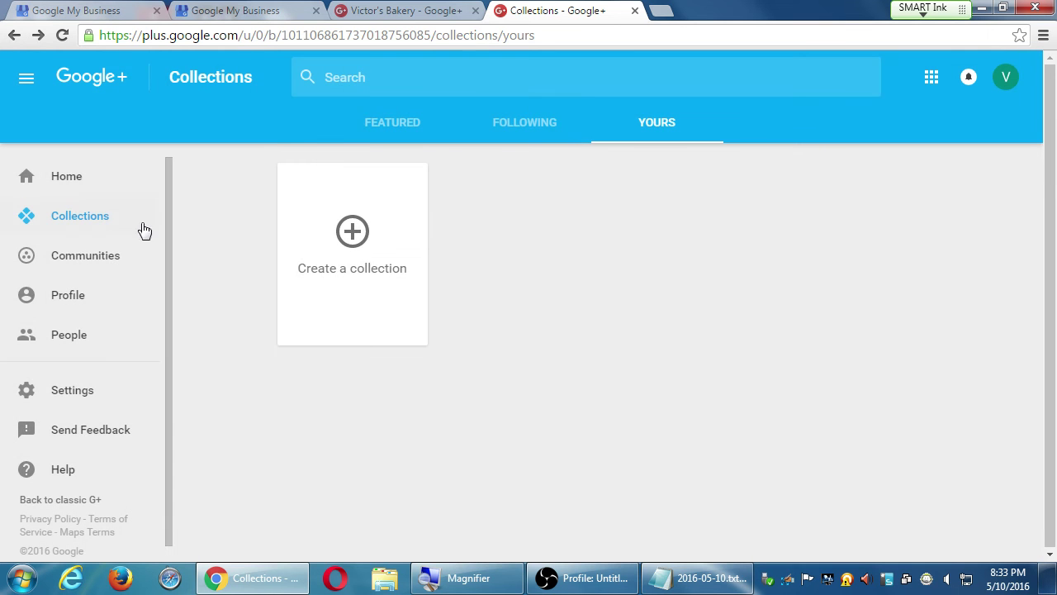
click(375, 122)
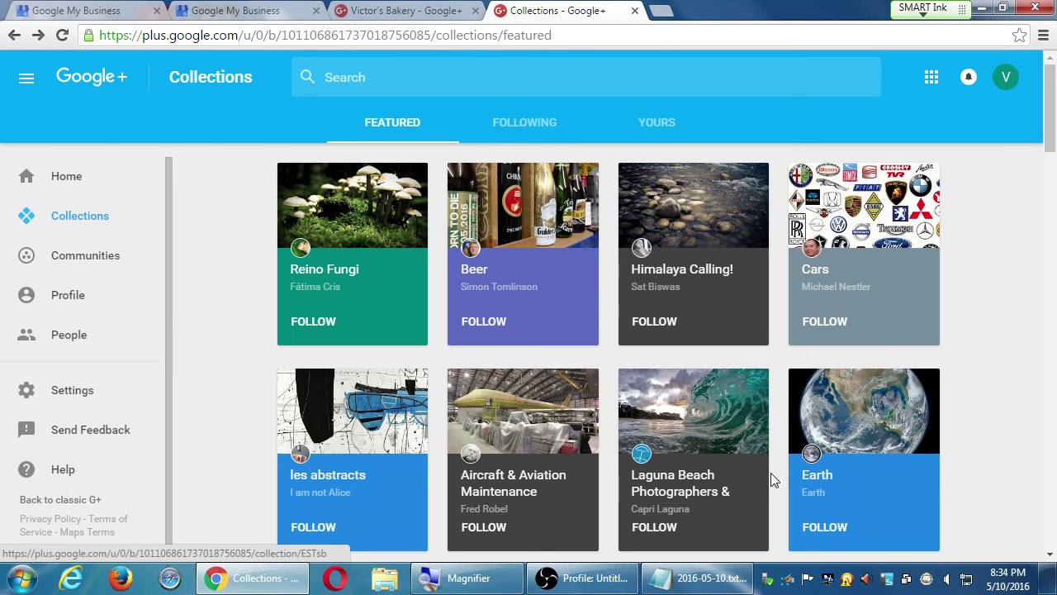
Step: Look through the Reino Fungi collection and its author's profile, then return to Featured
scroll(979, 486, down, 6)
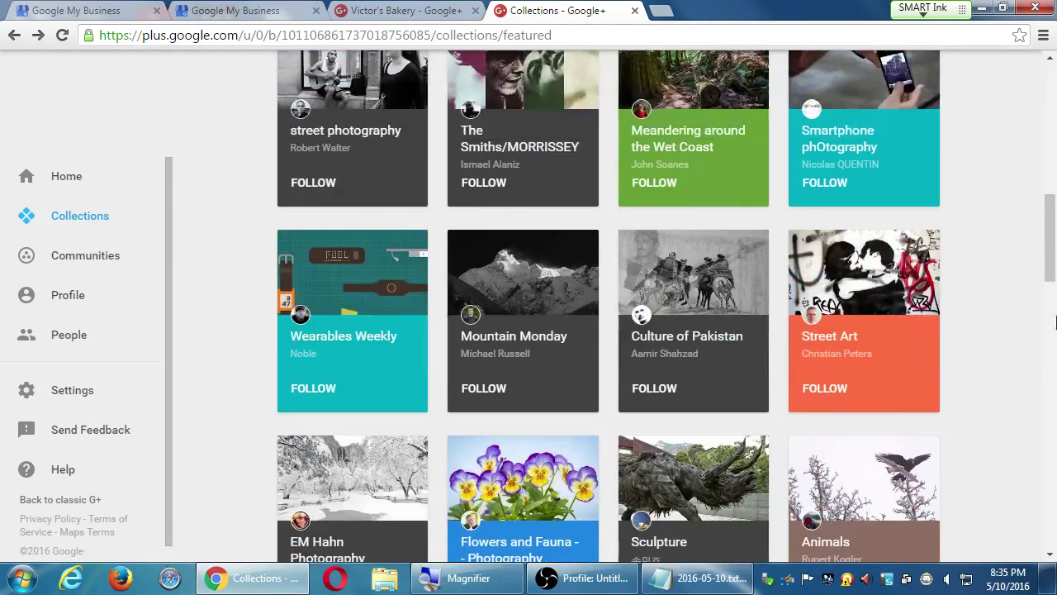
scroll(1001, 399, up, 6)
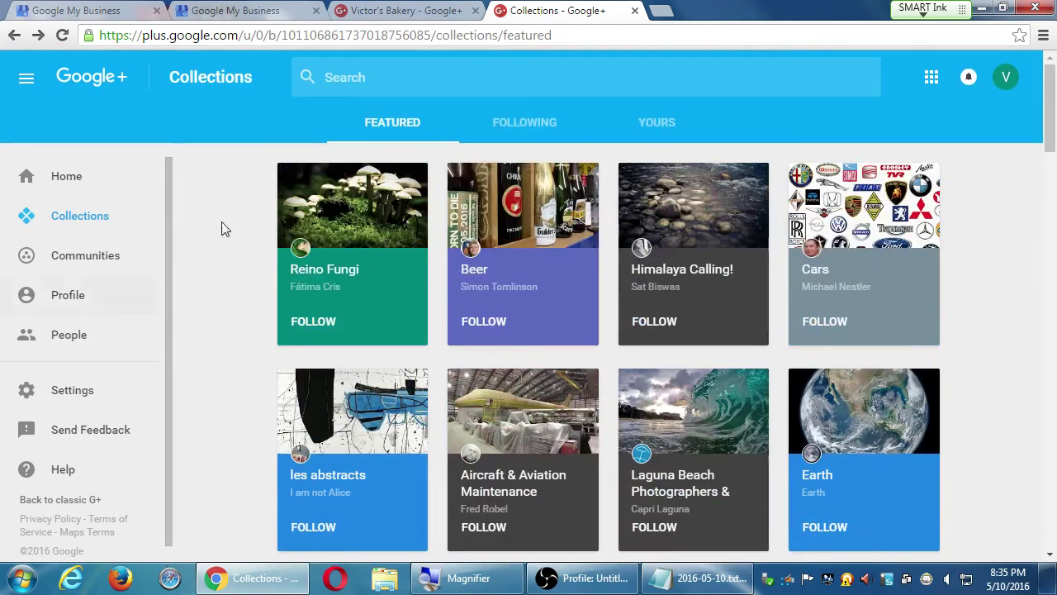
click(340, 220)
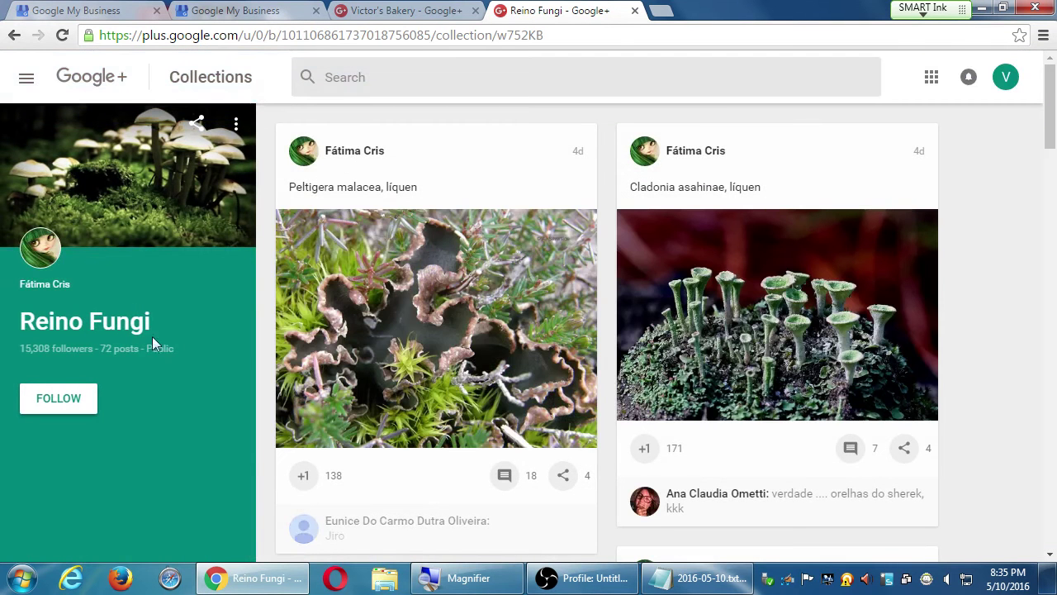
click(48, 246)
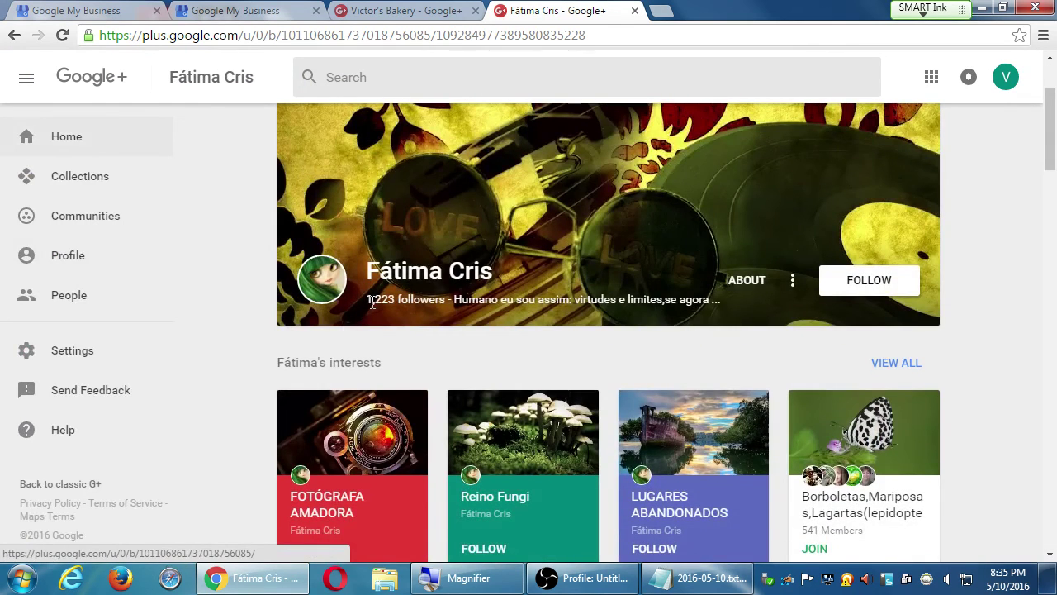
key(alt+Left)
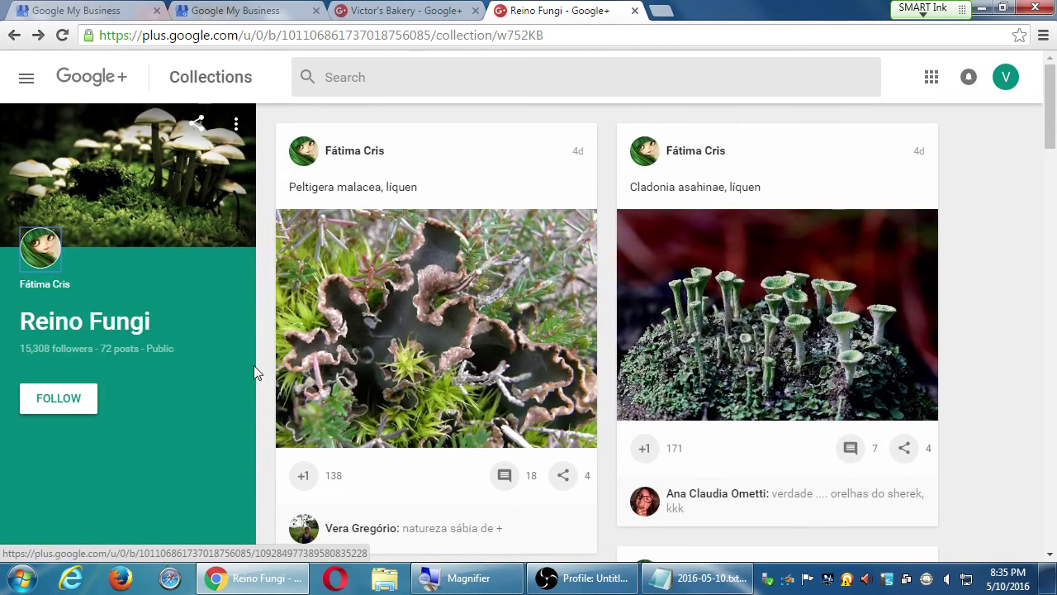
key(alt+Left)
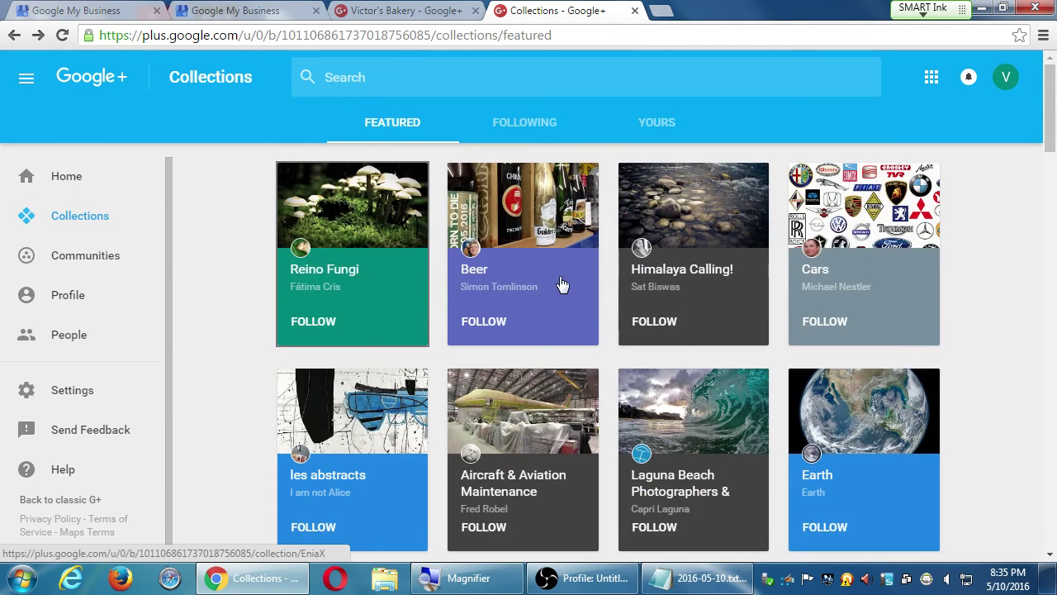
Step: Browse the Beer and Laguna Beach Photographers collections, then open the Earth collection
click(477, 272)
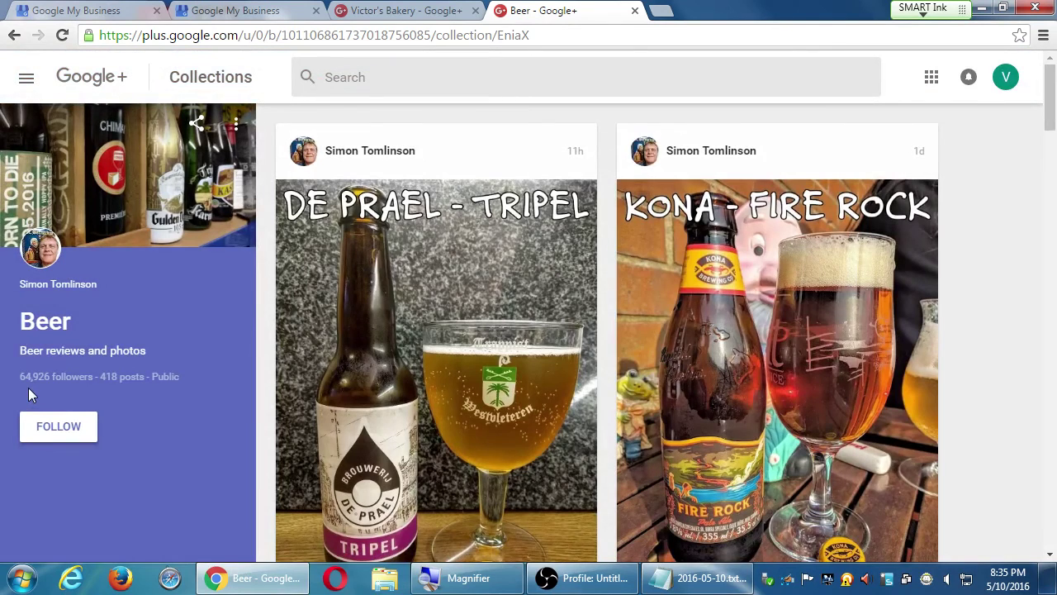
key(alt+Left)
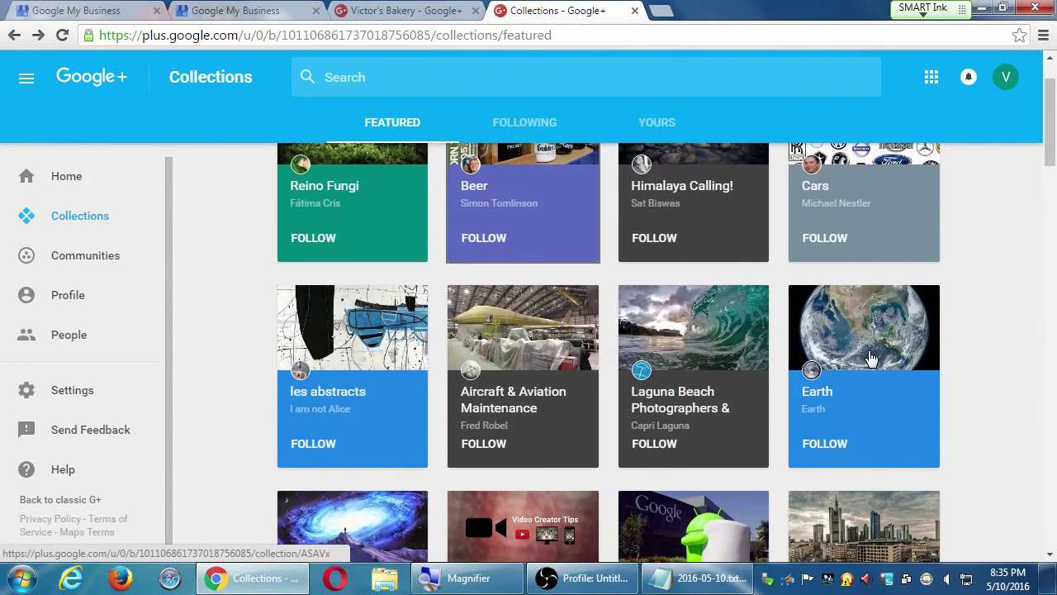
click(768, 310)
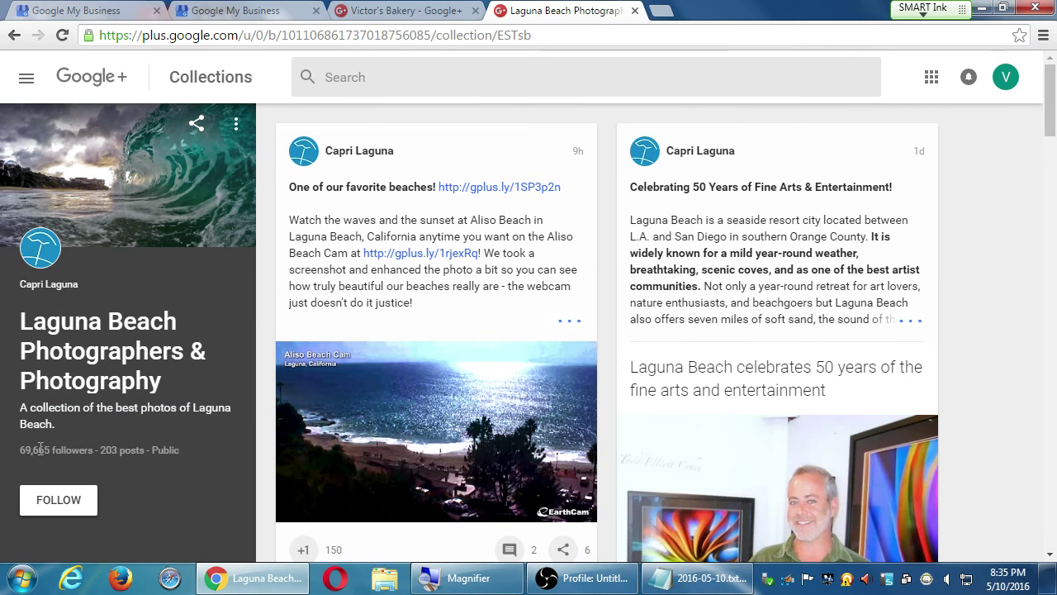
key(alt+Left)
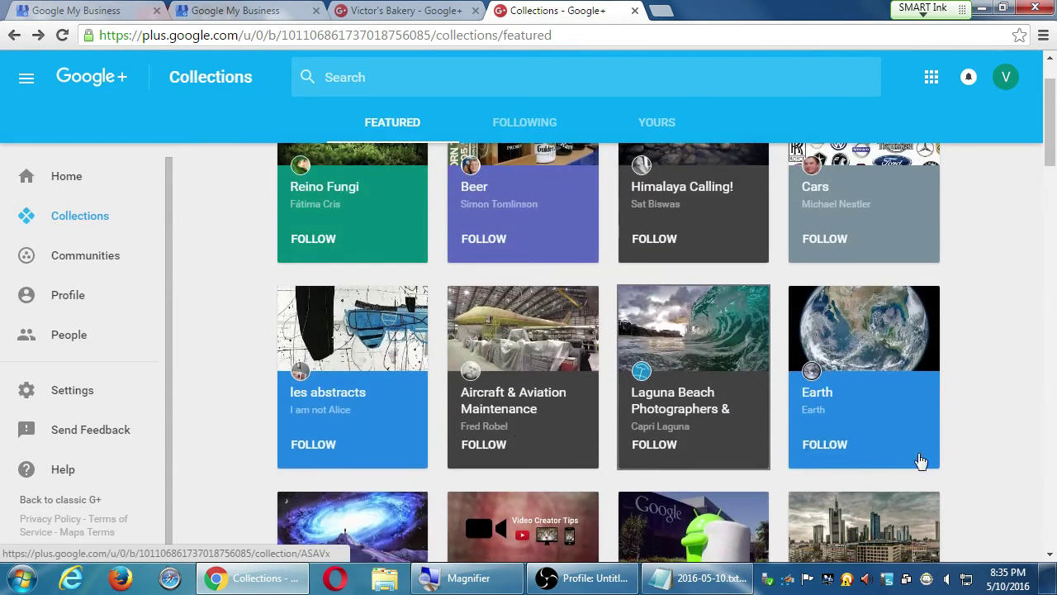
scroll(921, 461, up, 1)
click(824, 426)
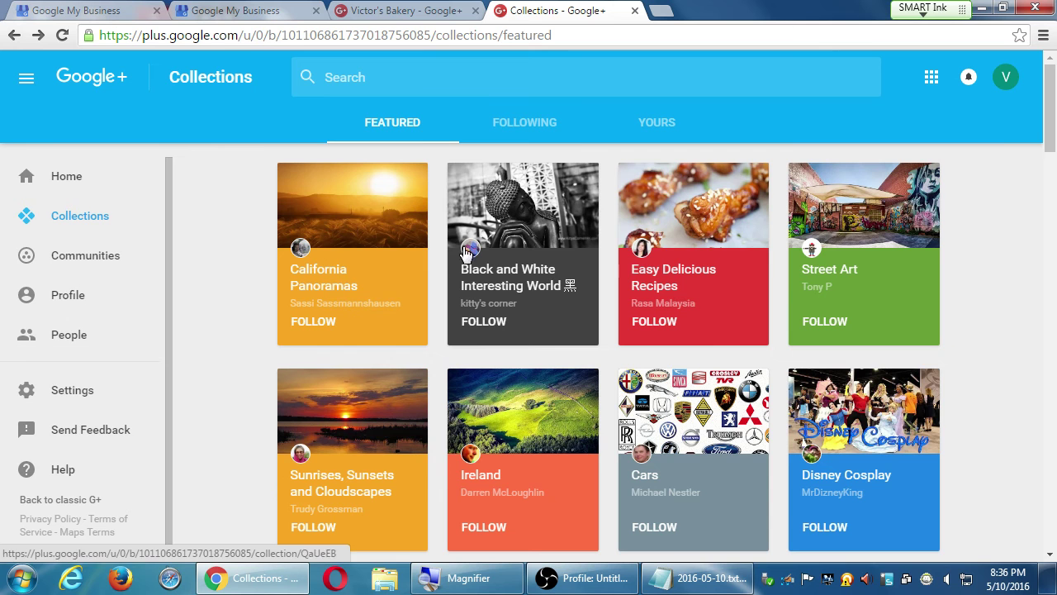
Step: From the Ireland collection, open 'Another beautiful day on Ireland's Atlantic coast' alone and select its URL
click(529, 425)
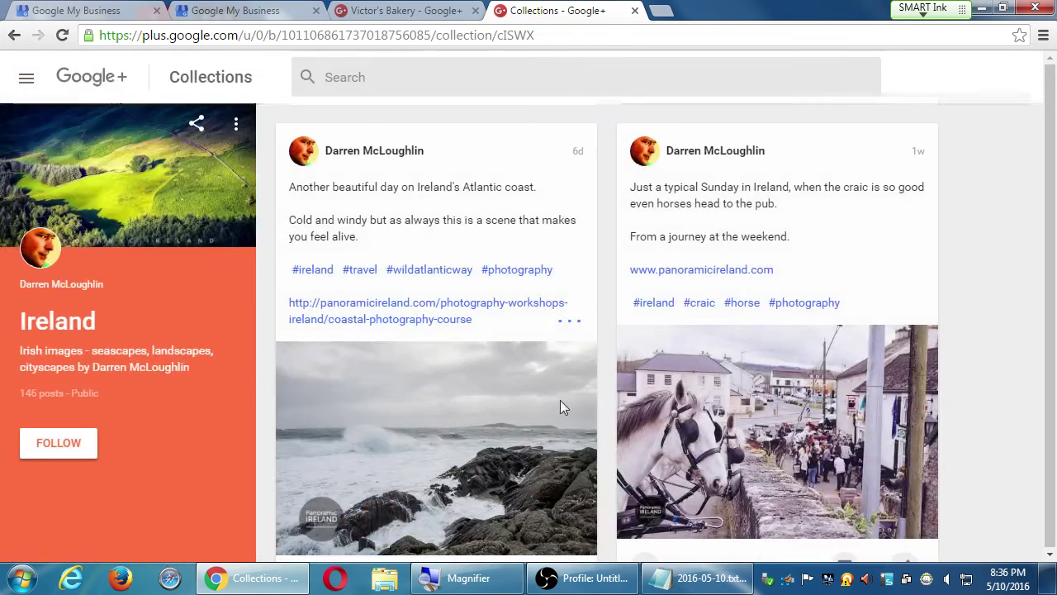
click(578, 156)
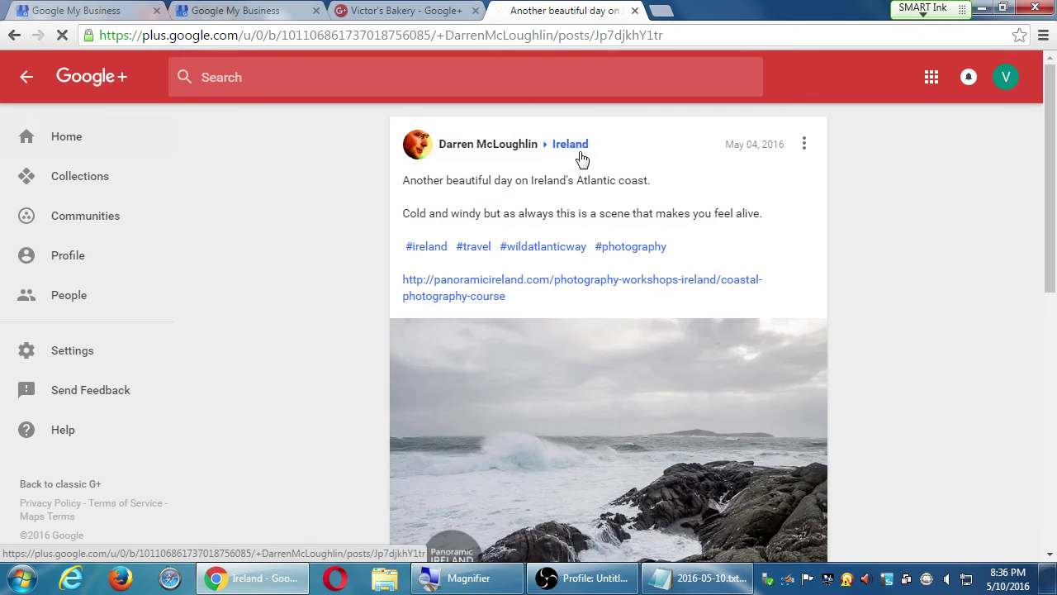
click(299, 364)
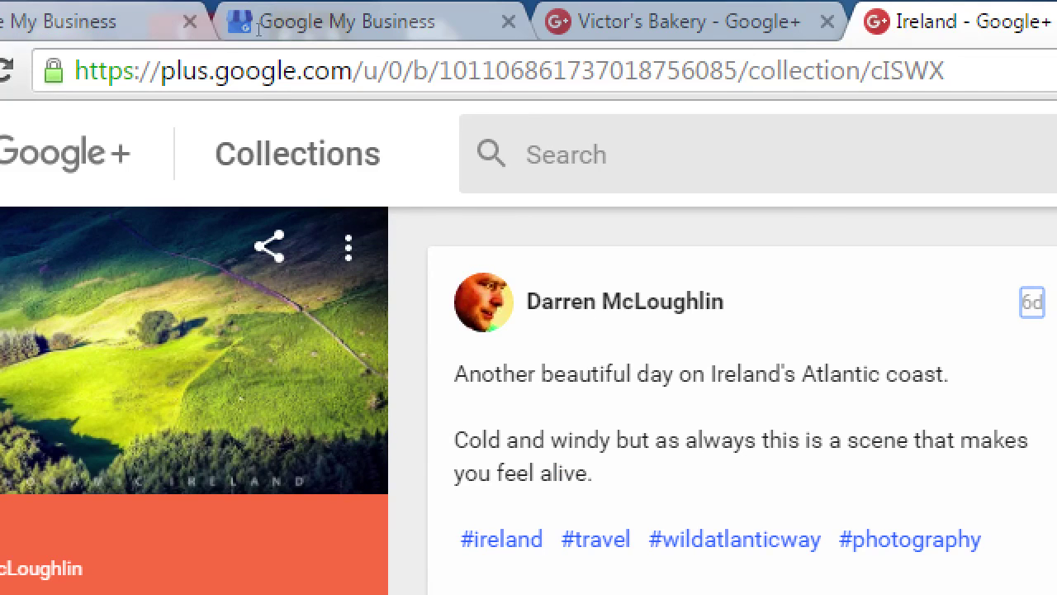
key(ctrl+l)
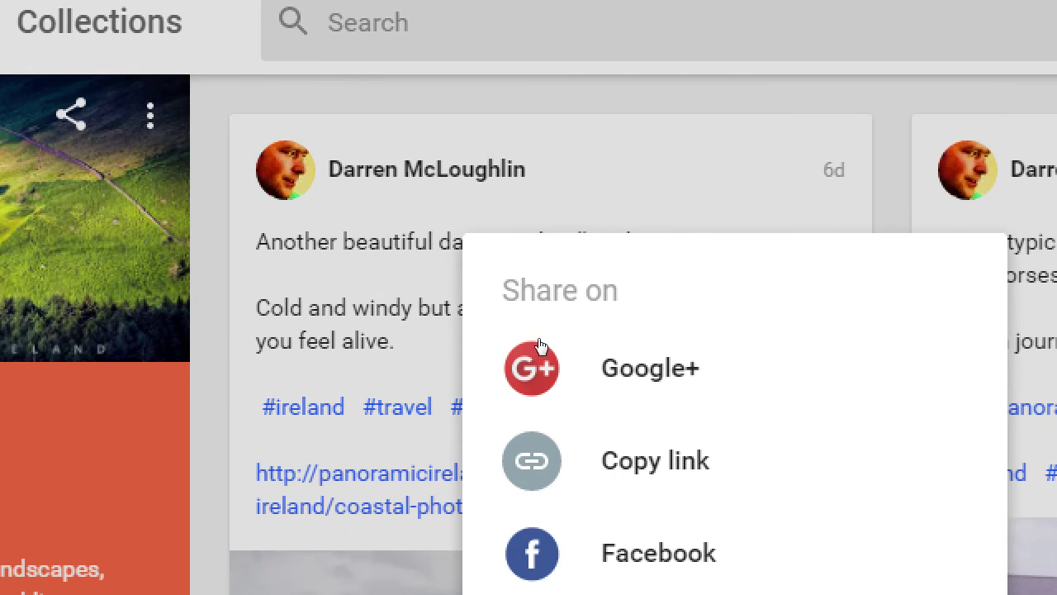
click(464, 332)
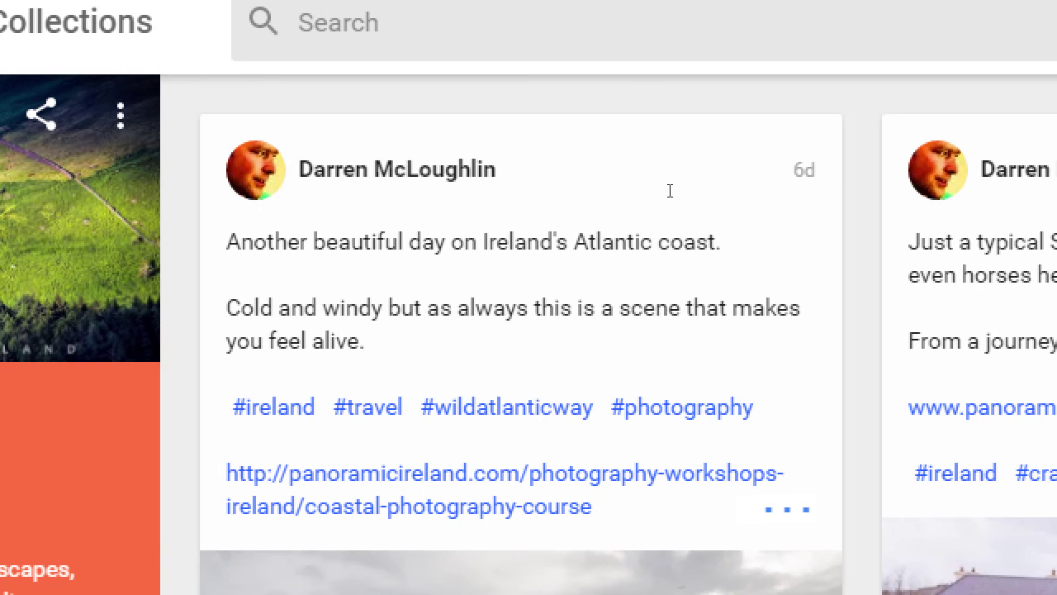
click(582, 162)
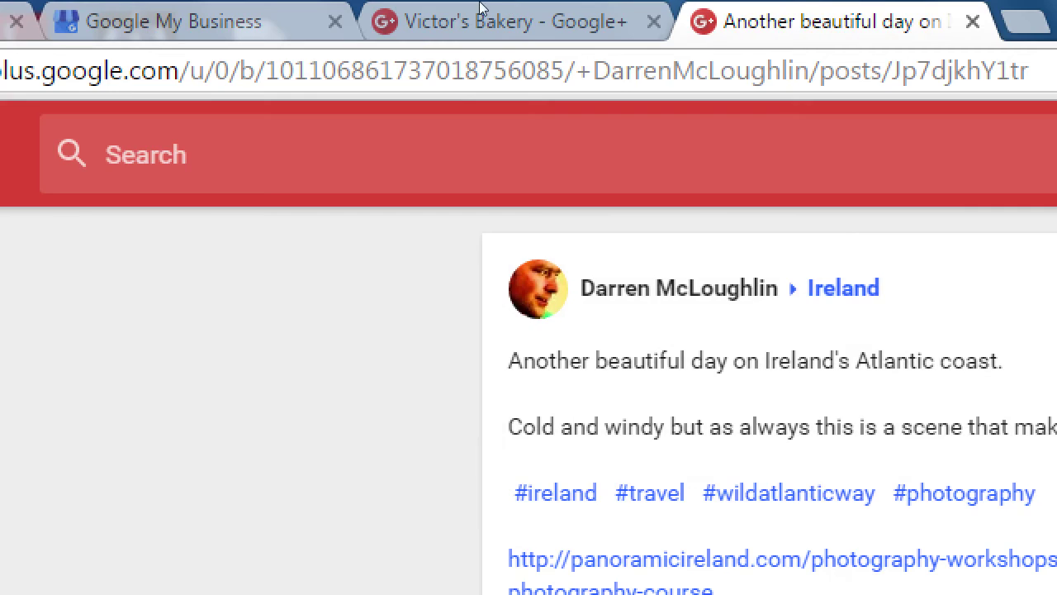
click(321, 62)
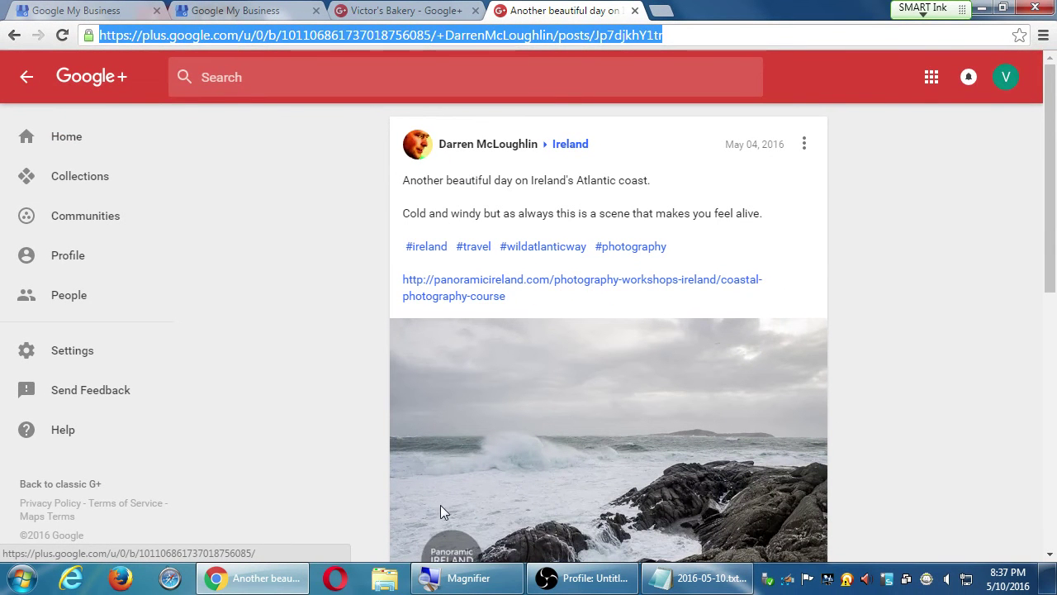
Step: Load the copied Atlantic coast post link in Firefox
click(140, 578)
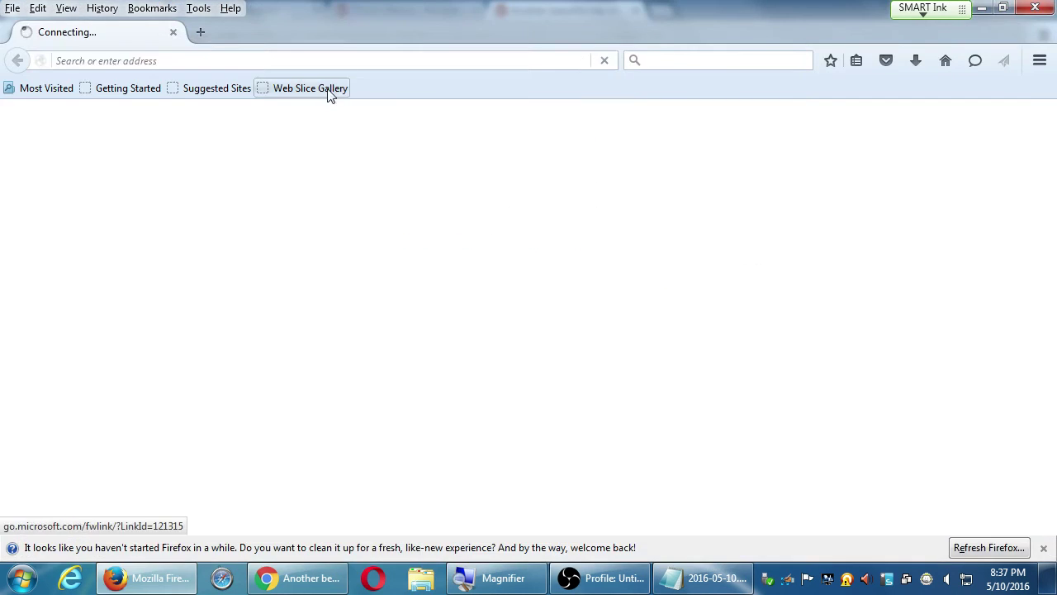
click(330, 61)
key(ctrl+v)
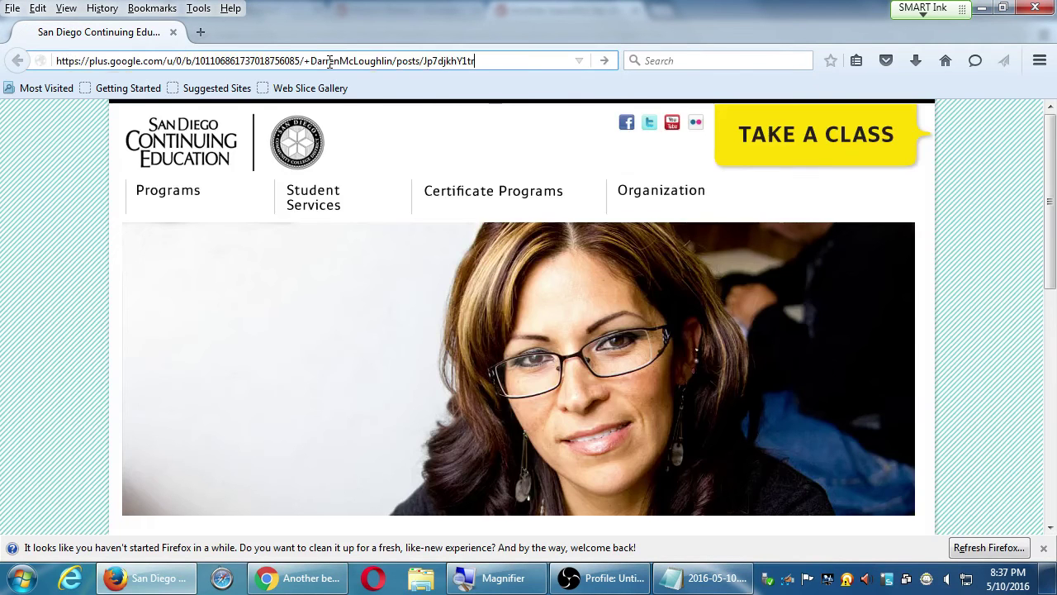
key(Return)
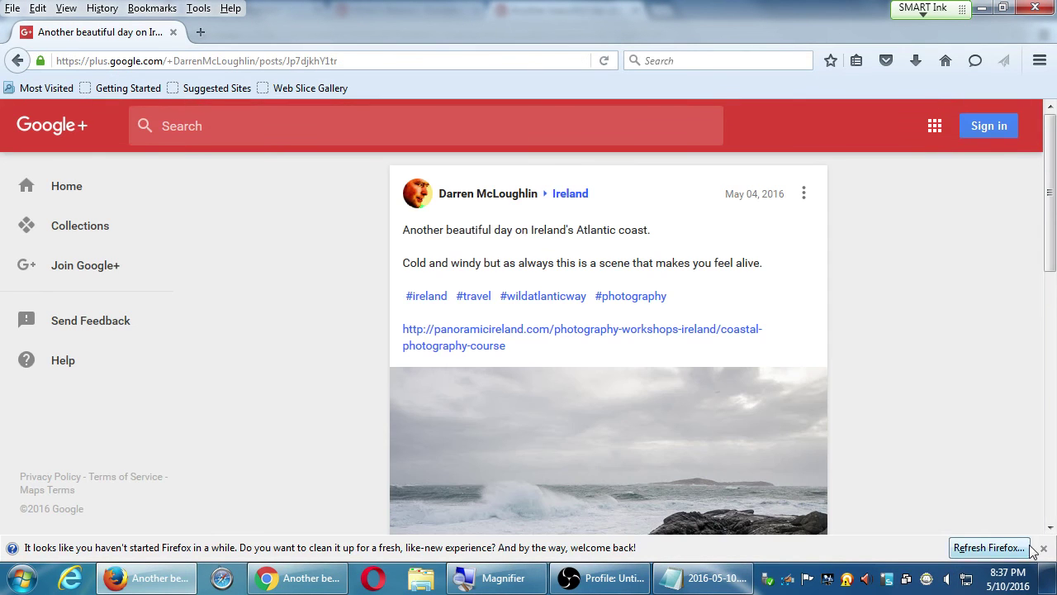
Step: Dismiss Firefox's refresh notice, hide the Menu Bar and Bookmarks Toolbar, and return to Chrome
click(1043, 548)
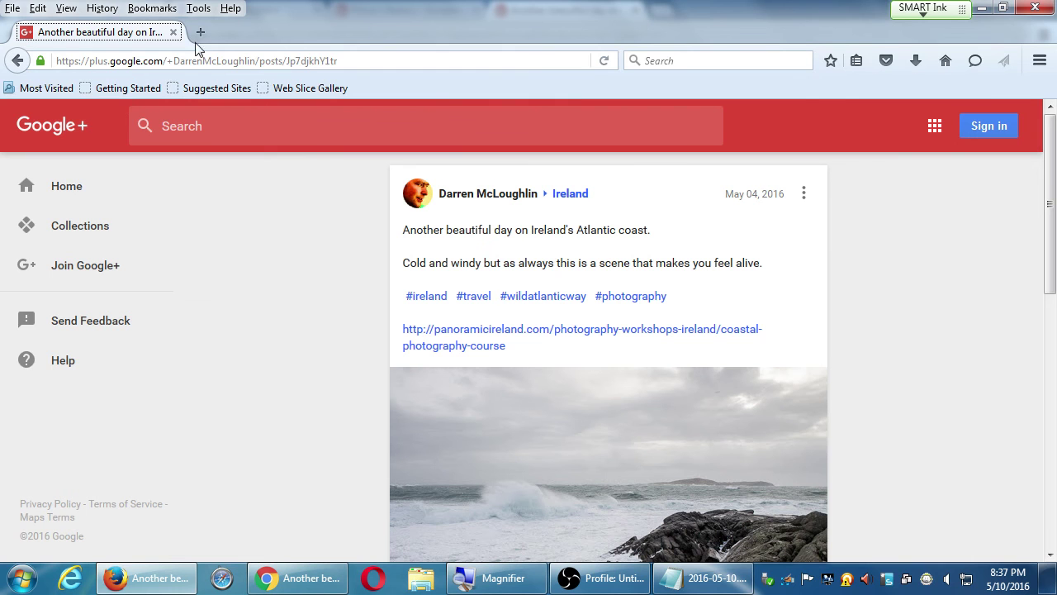
right_click(303, 26)
click(353, 100)
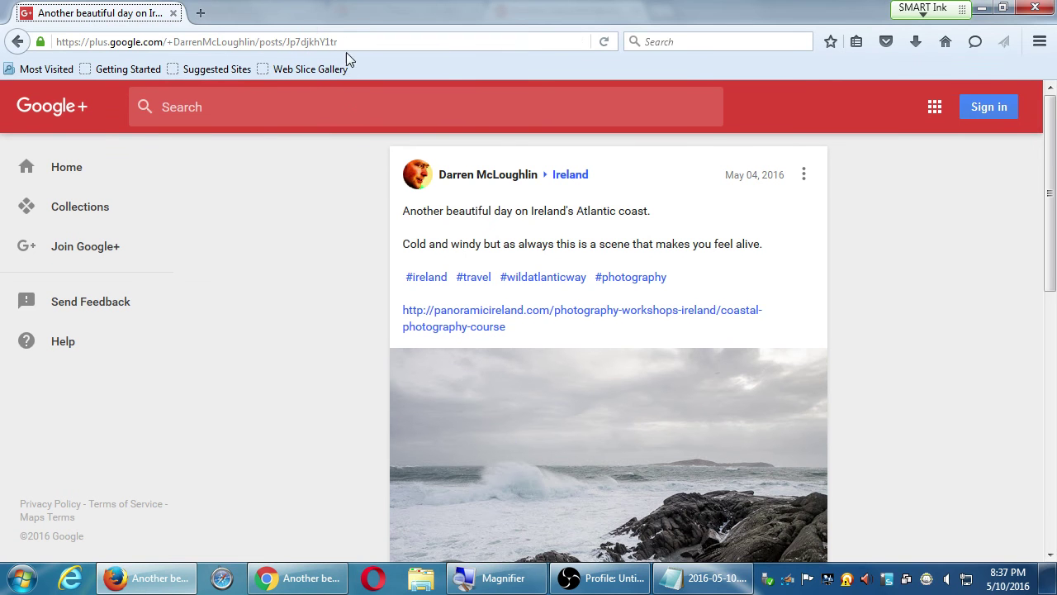
right_click(333, 16)
click(380, 107)
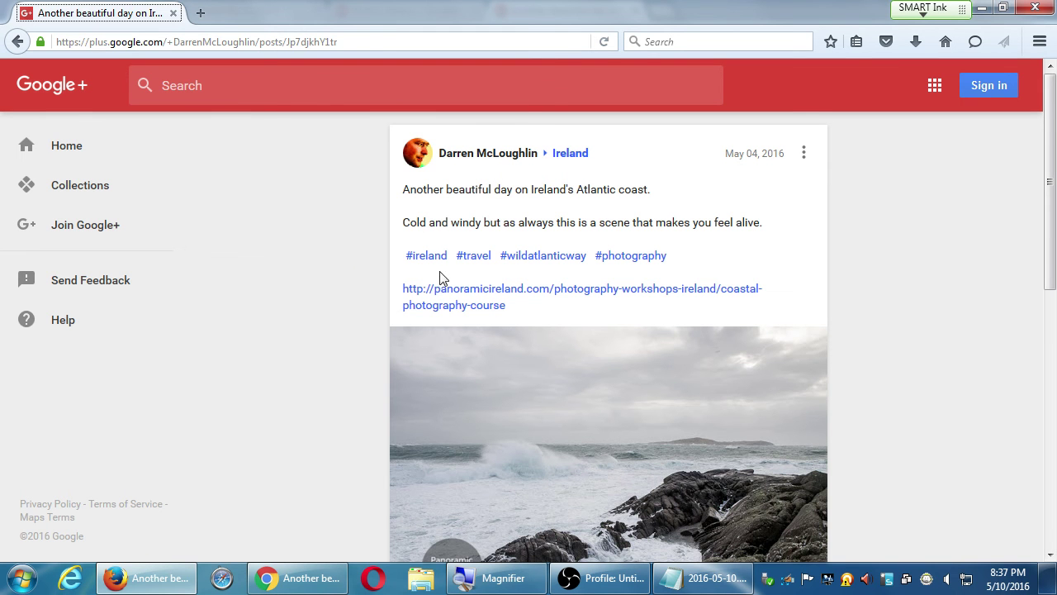
scroll(426, 299, down, 4)
scroll(427, 299, up, 4)
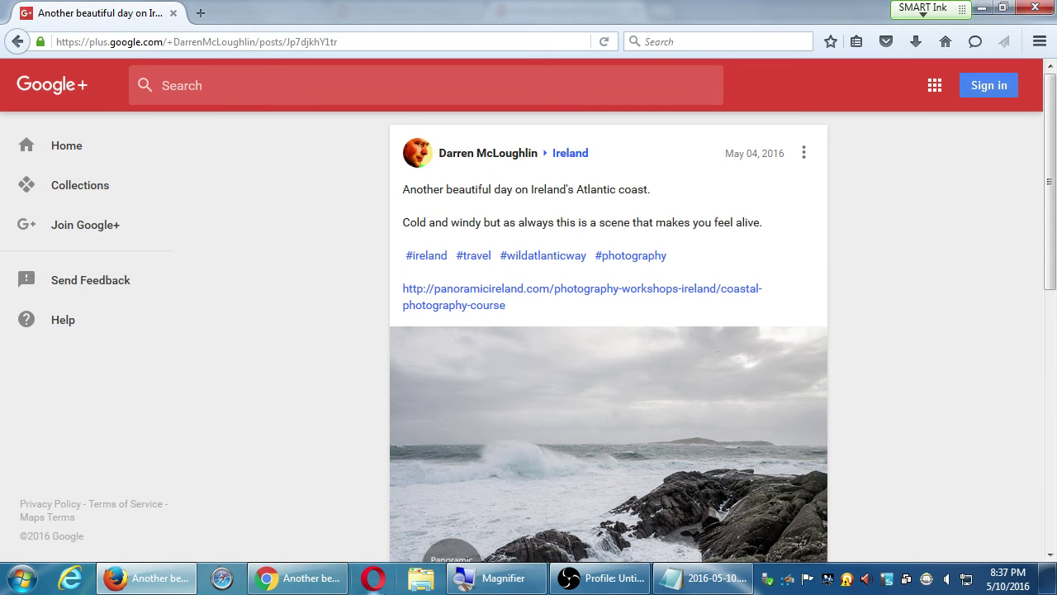
click(297, 578)
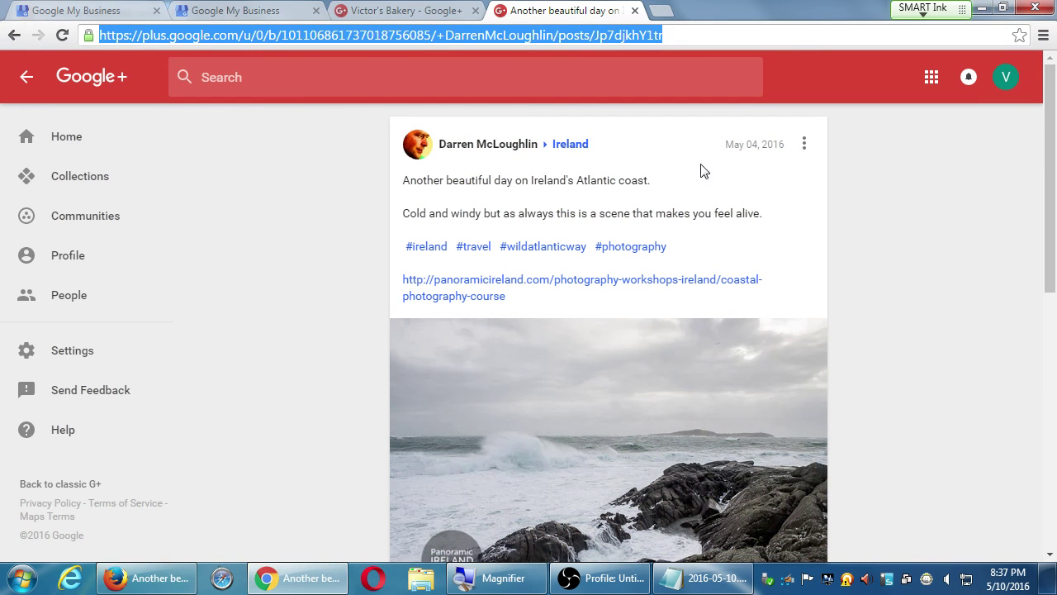
Step: Check the Ireland post's options, then open the charity bake sale post from the bakery profile
click(803, 147)
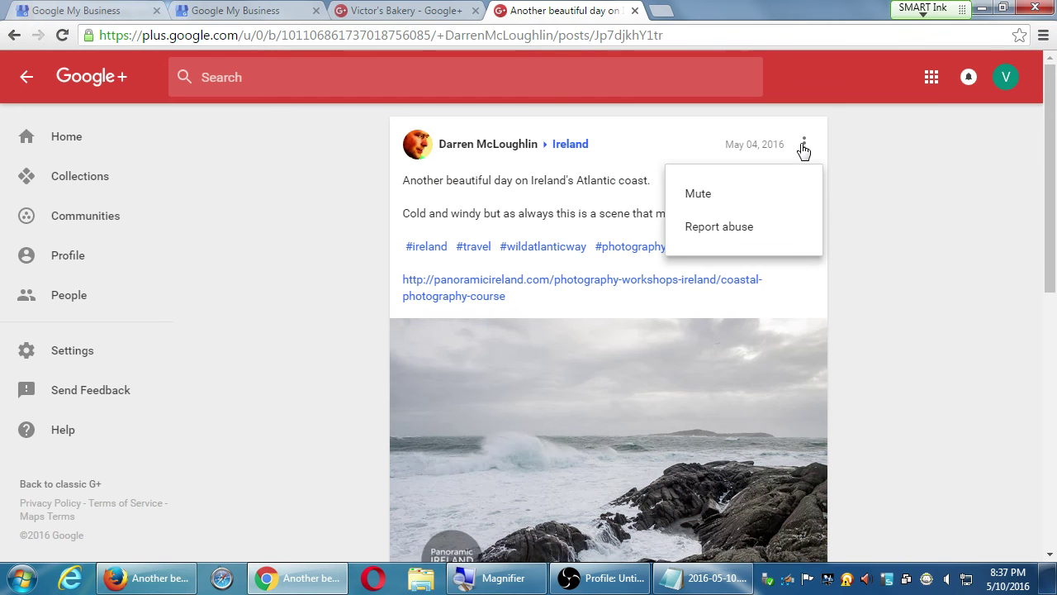
click(868, 149)
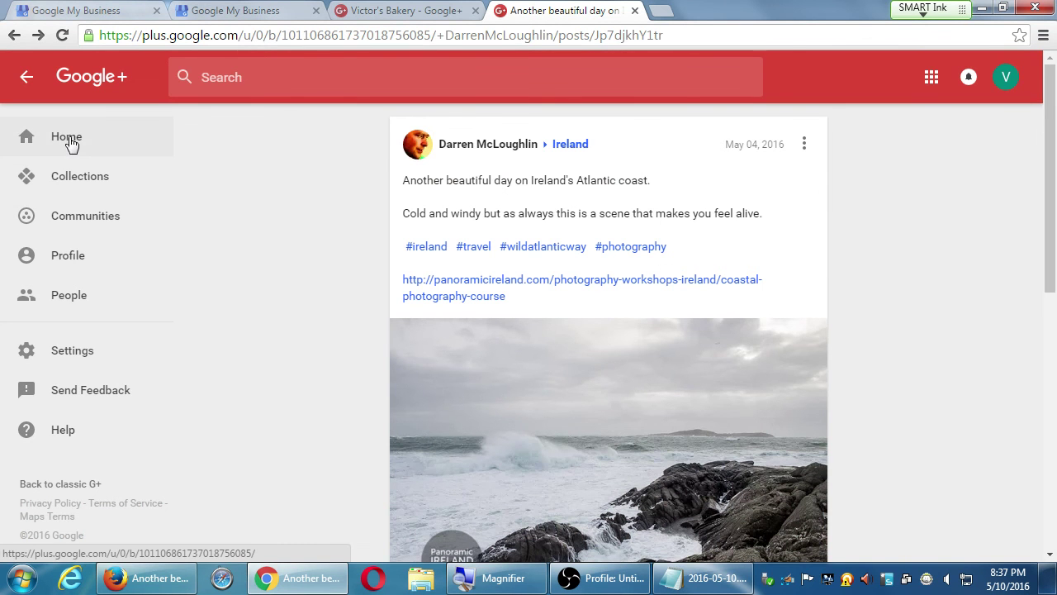
click(70, 139)
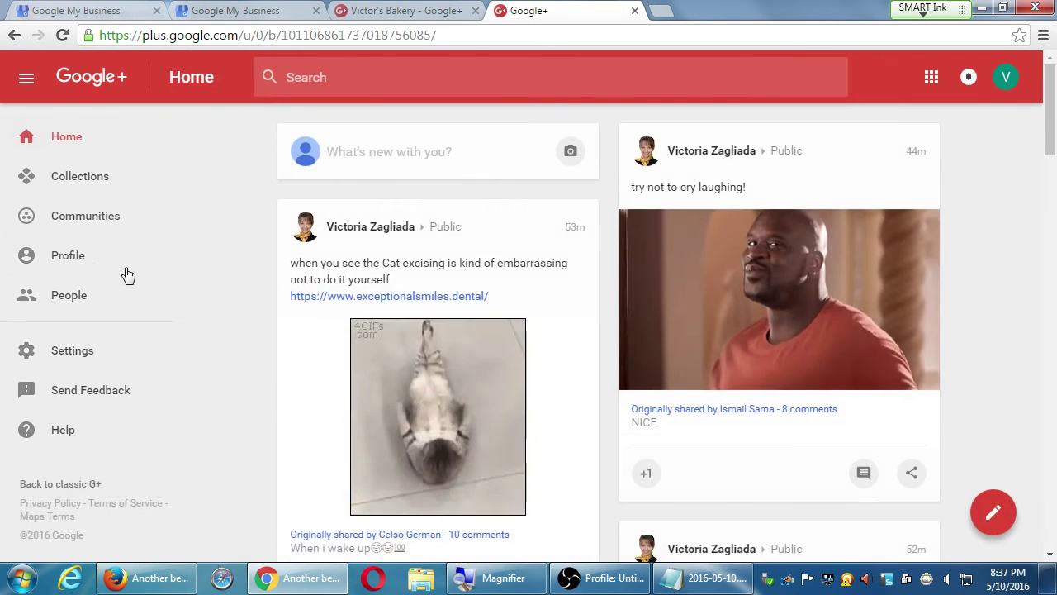
click(94, 267)
scroll(570, 438, down, 4)
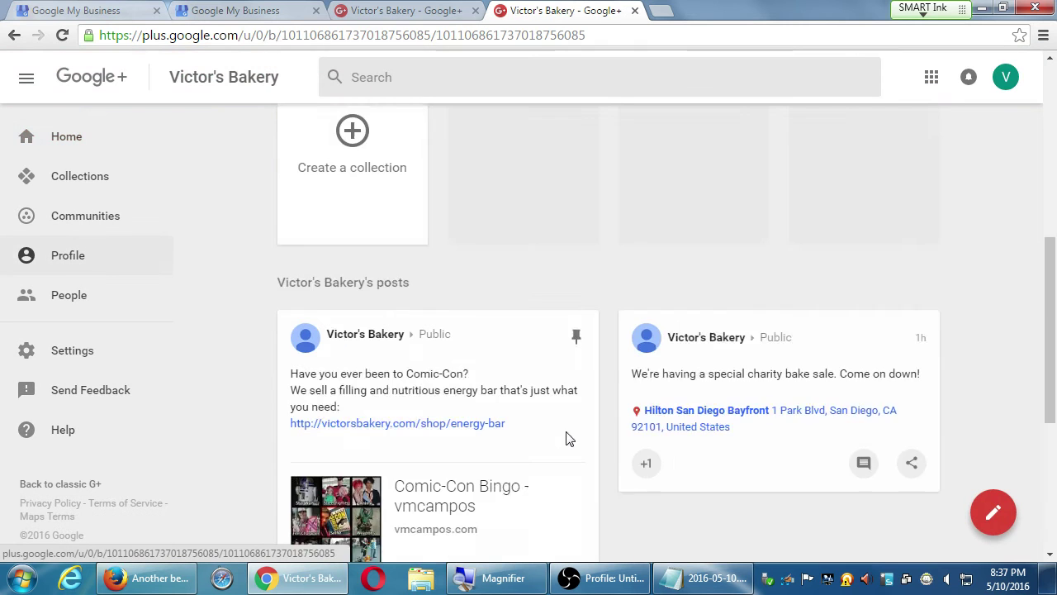
scroll(568, 438, down, 3)
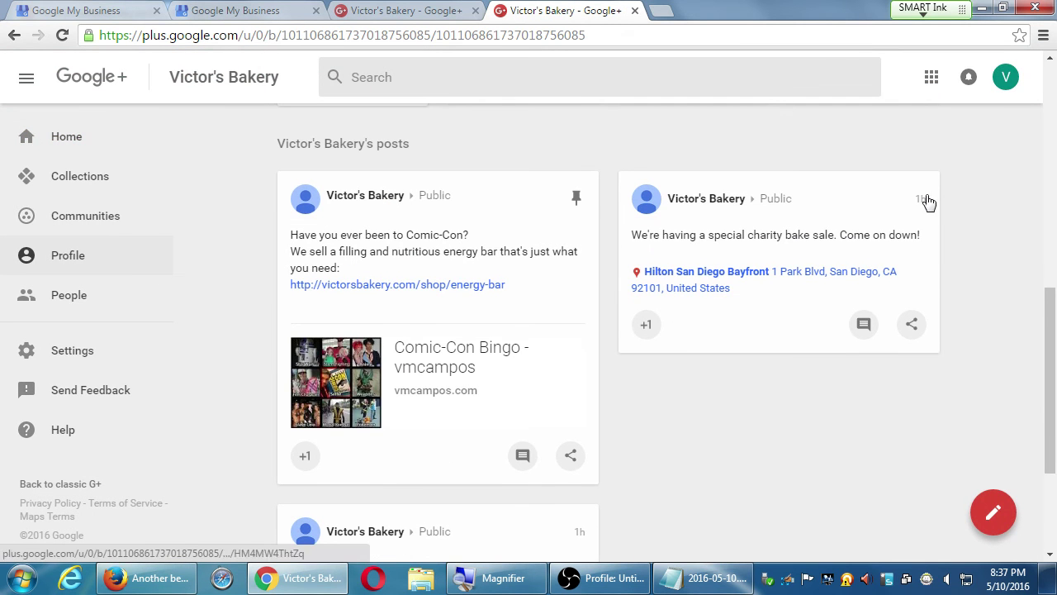
click(923, 200)
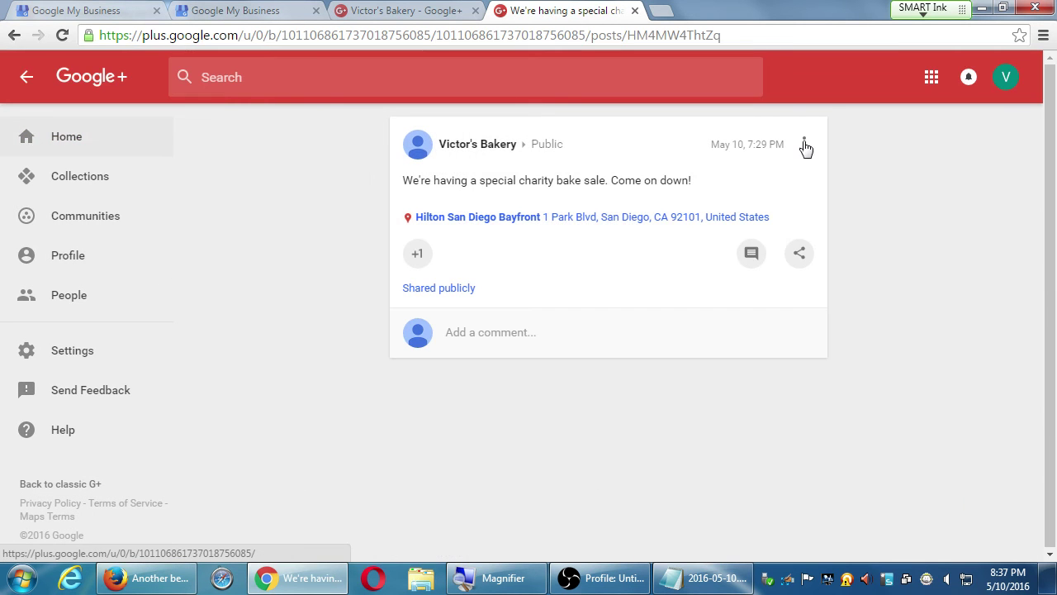
Step: Look over the bake sale post's options, return to the Home stream and close Firefox
click(804, 145)
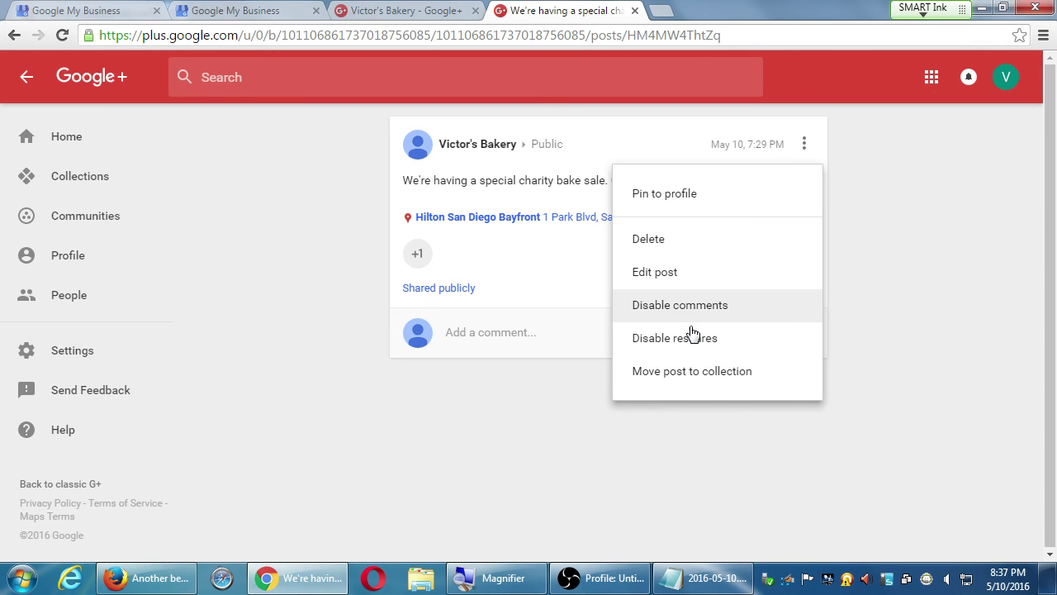
click(985, 367)
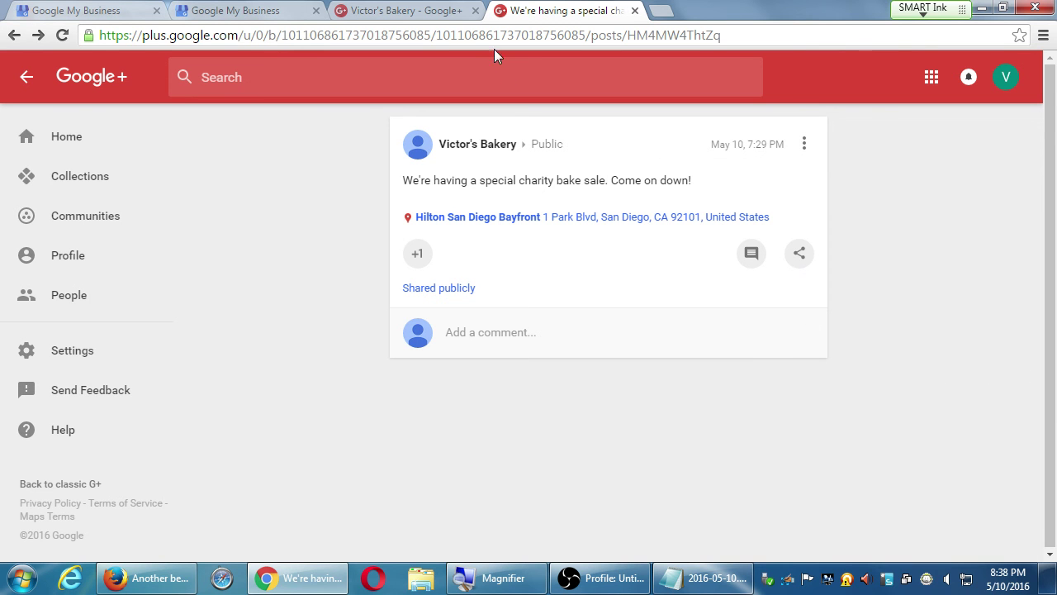
click(461, 34)
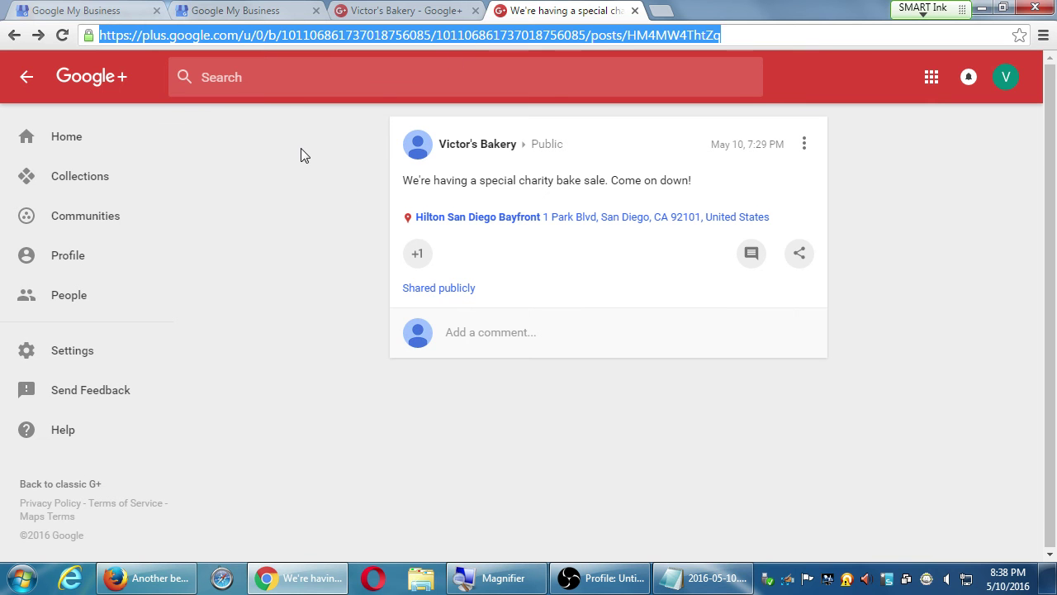
click(64, 146)
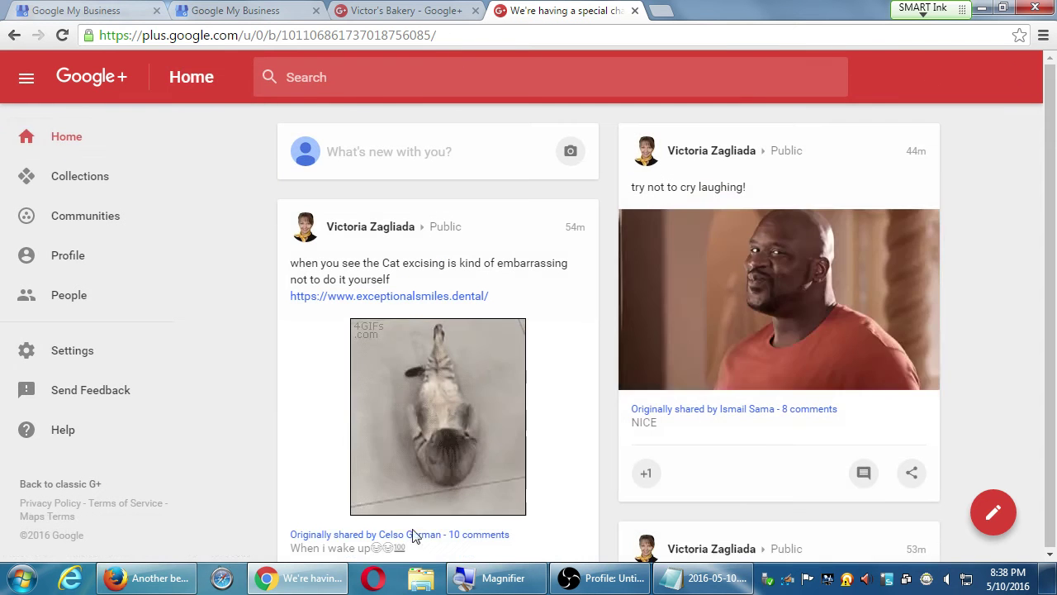
right_click(174, 583)
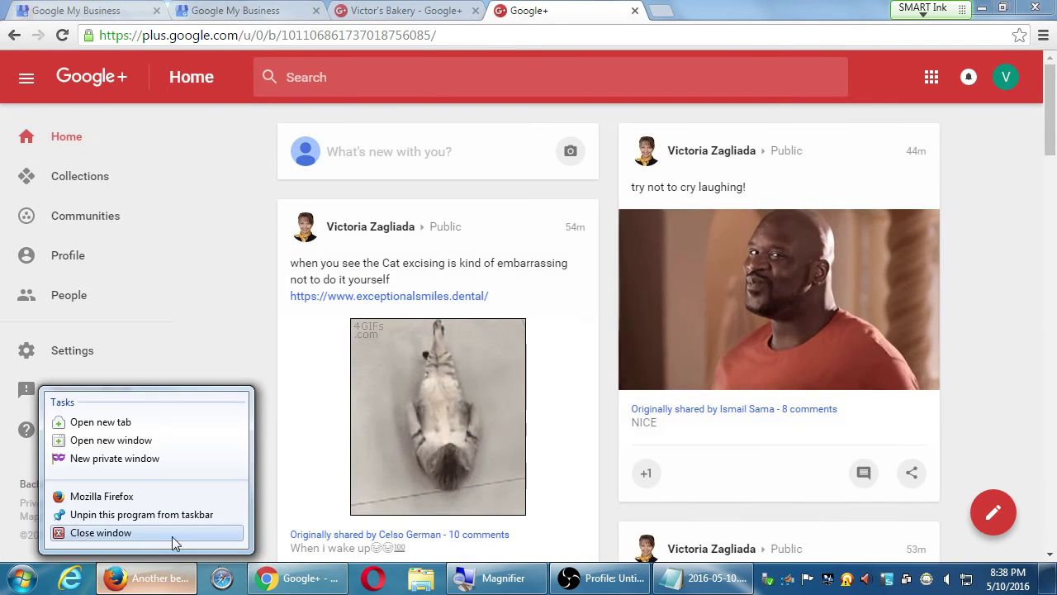
click(170, 533)
Step: Browse the featured Collections, then switch to the recommended Communities
click(111, 182)
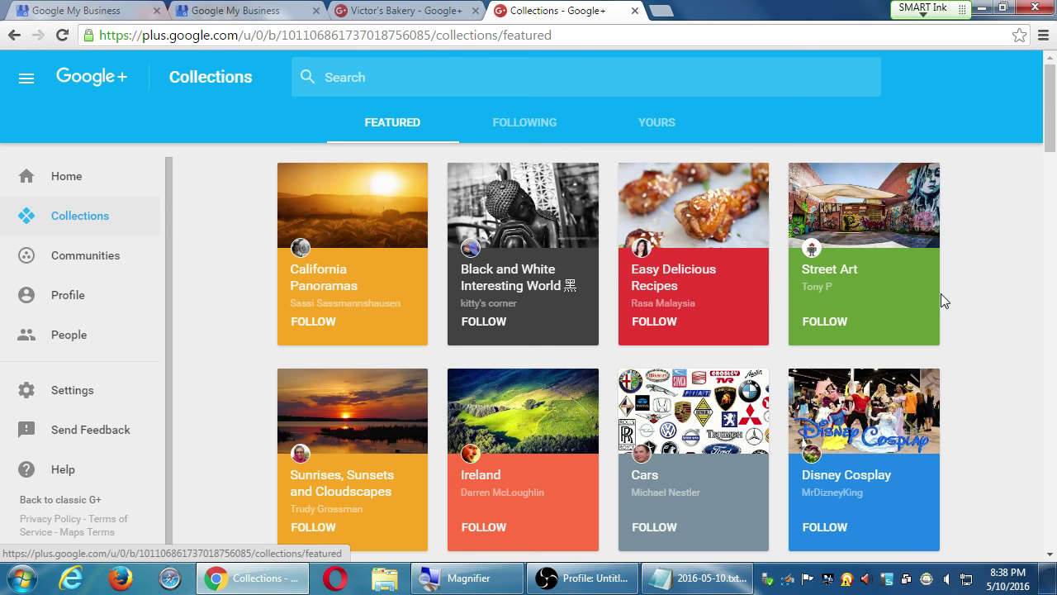
click(76, 273)
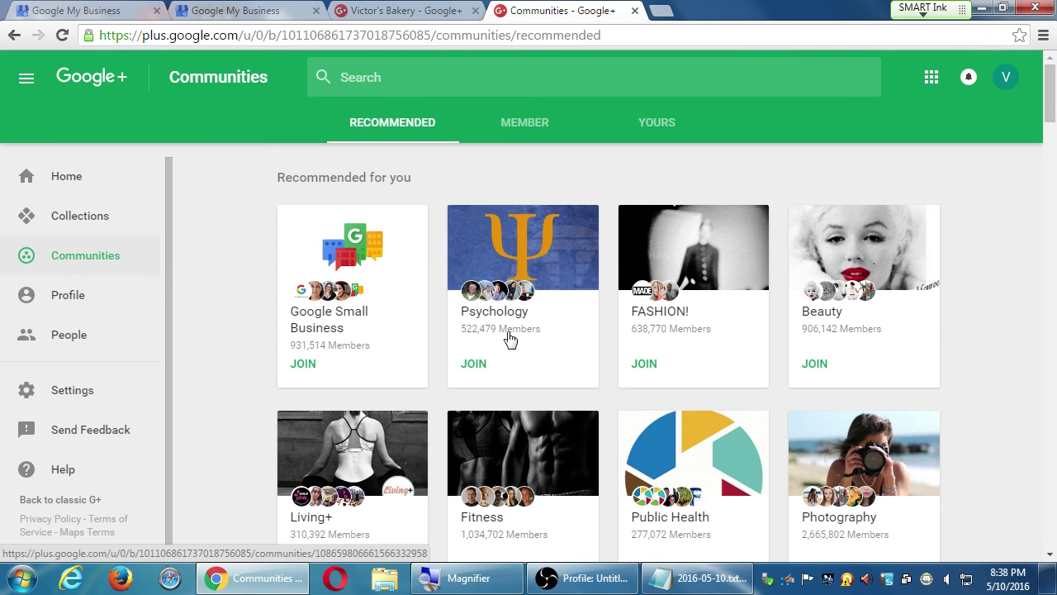
Step: Join the 522,479-member Psychology community, start and cancel a post, then go back to Communities
click(487, 369)
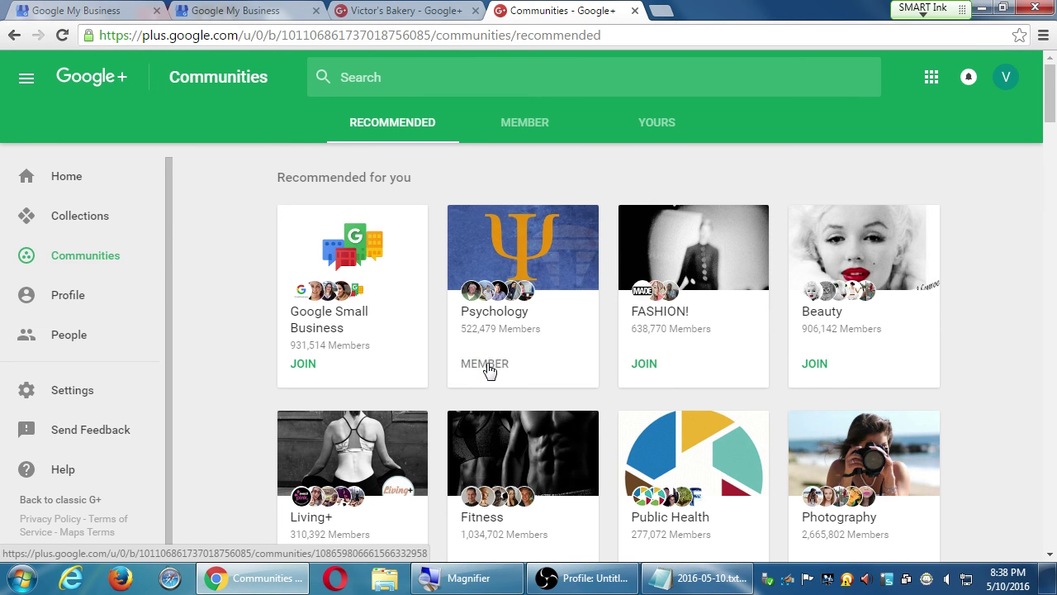
click(521, 262)
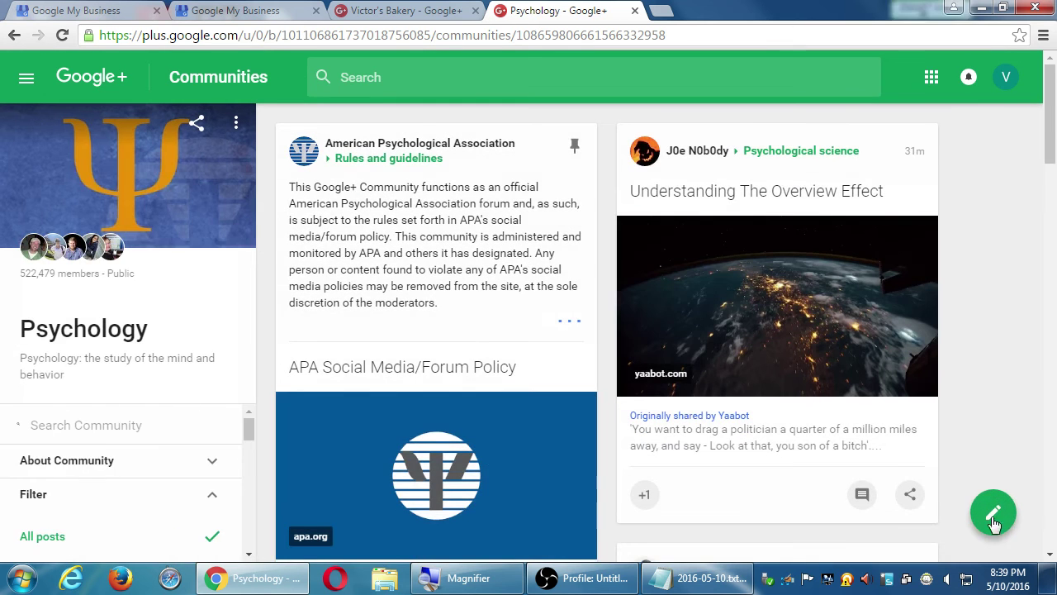
click(992, 514)
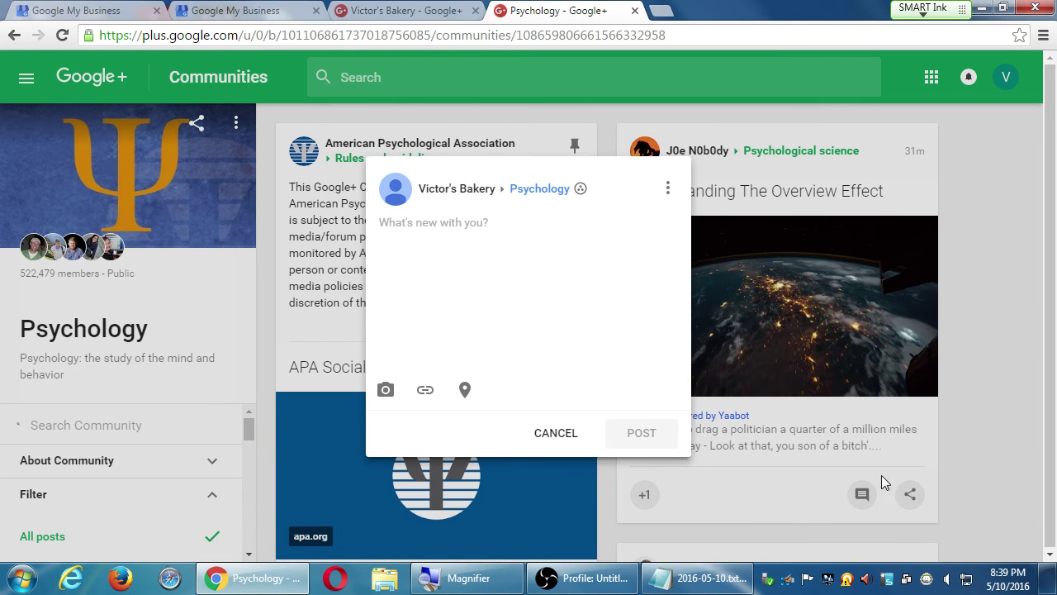
click(28, 93)
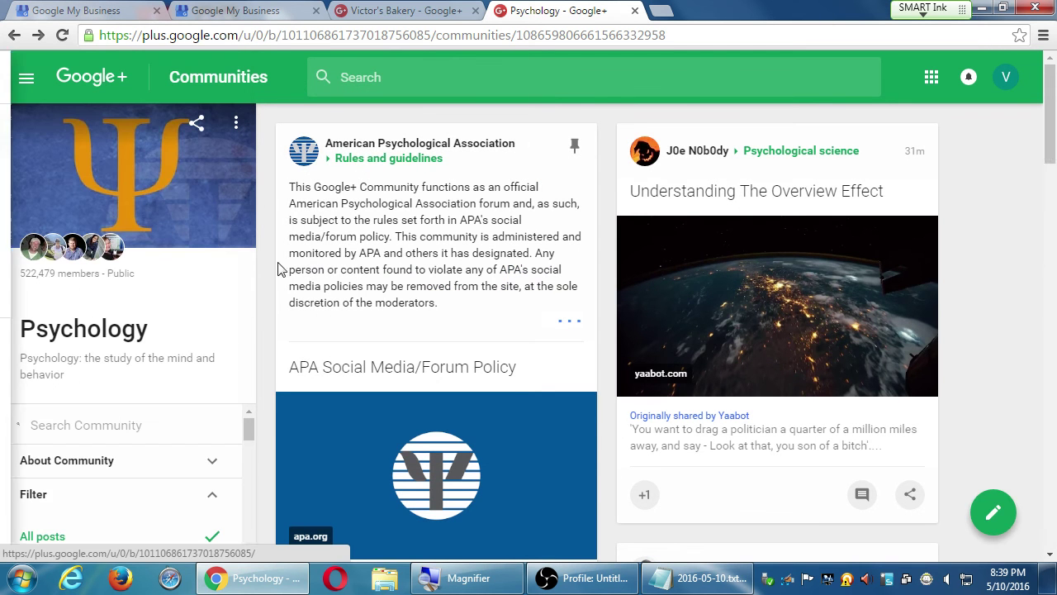
click(218, 77)
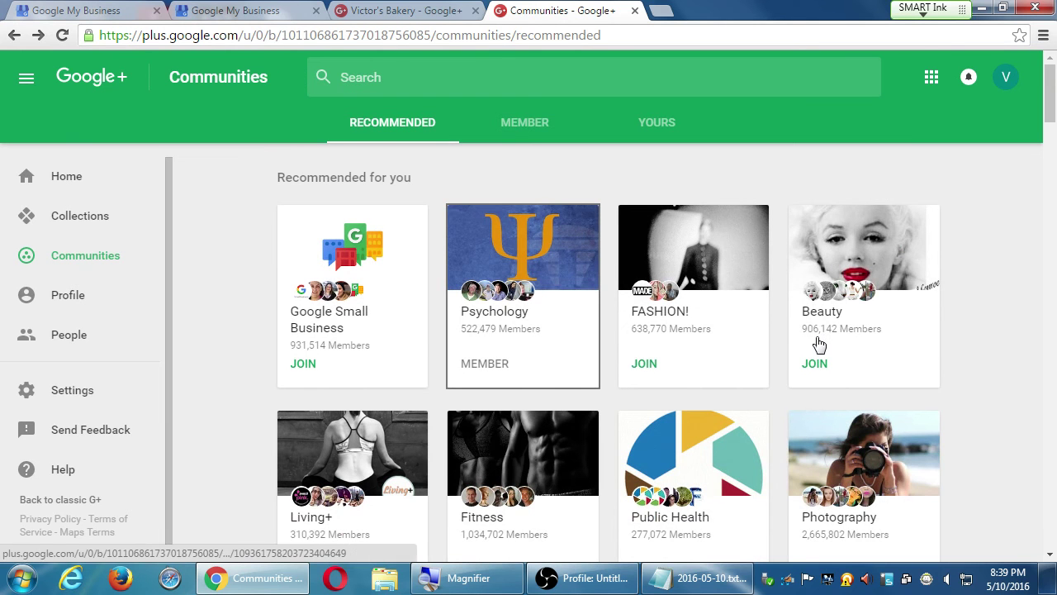
Step: Join the Beauty community, then bring the 2016-05-10.txt Notepad notes back in front
click(838, 261)
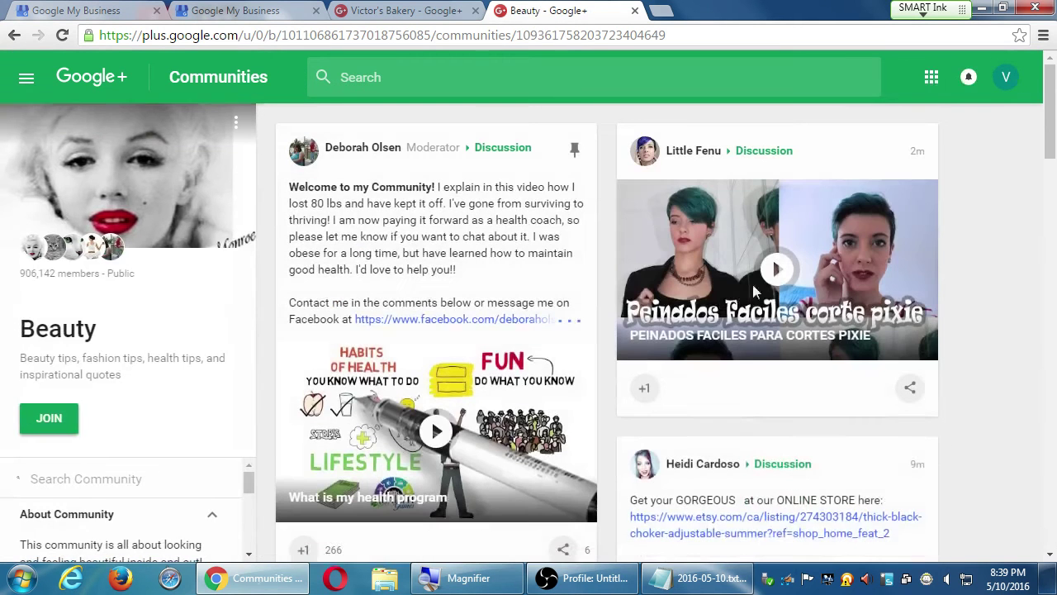
scroll(660, 427, down, 15)
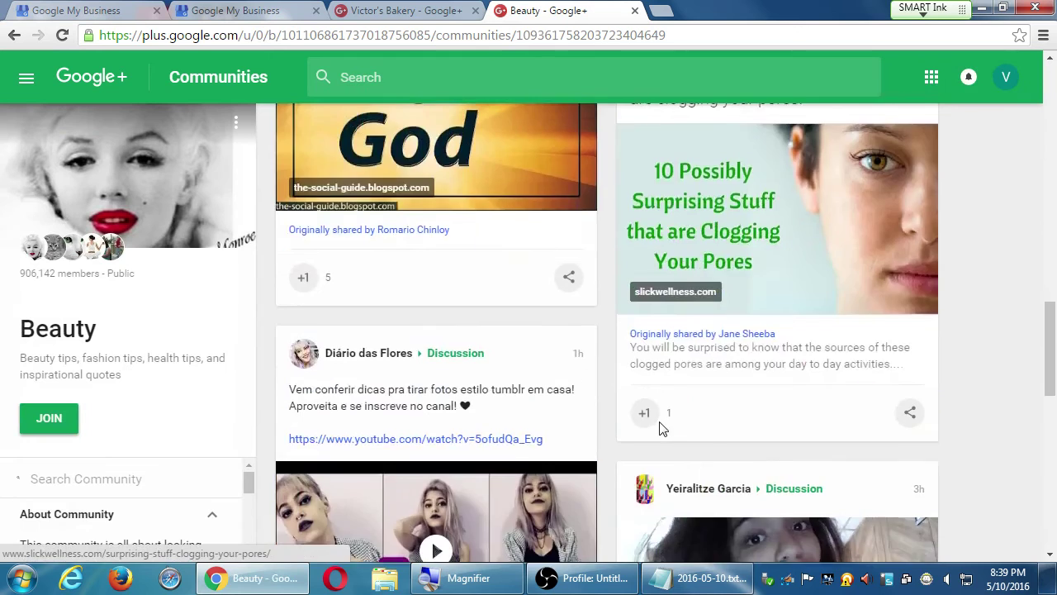
scroll(700, 442, down, 10)
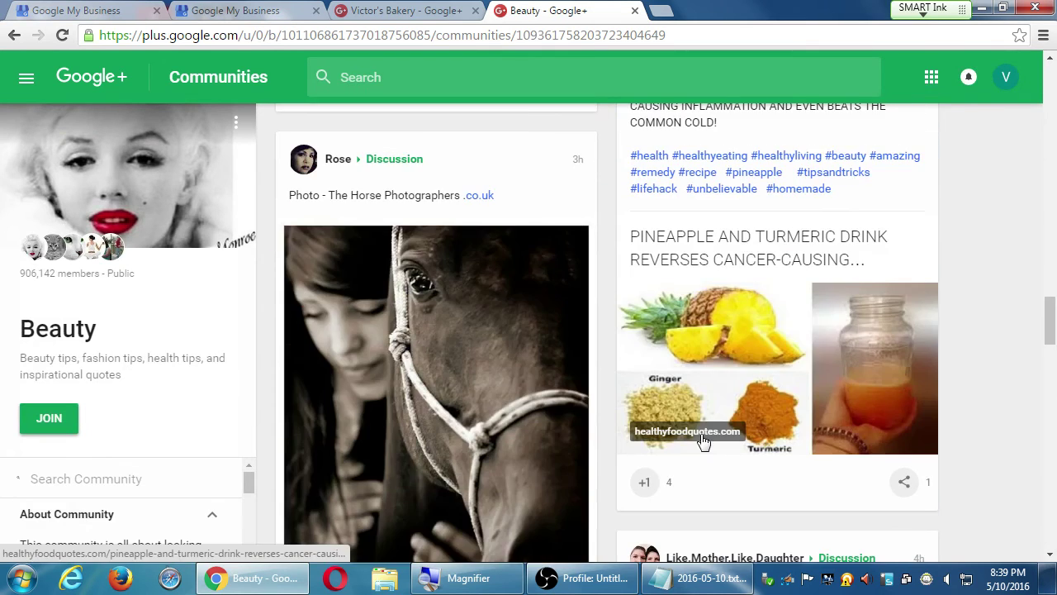
scroll(702, 442, up, 20)
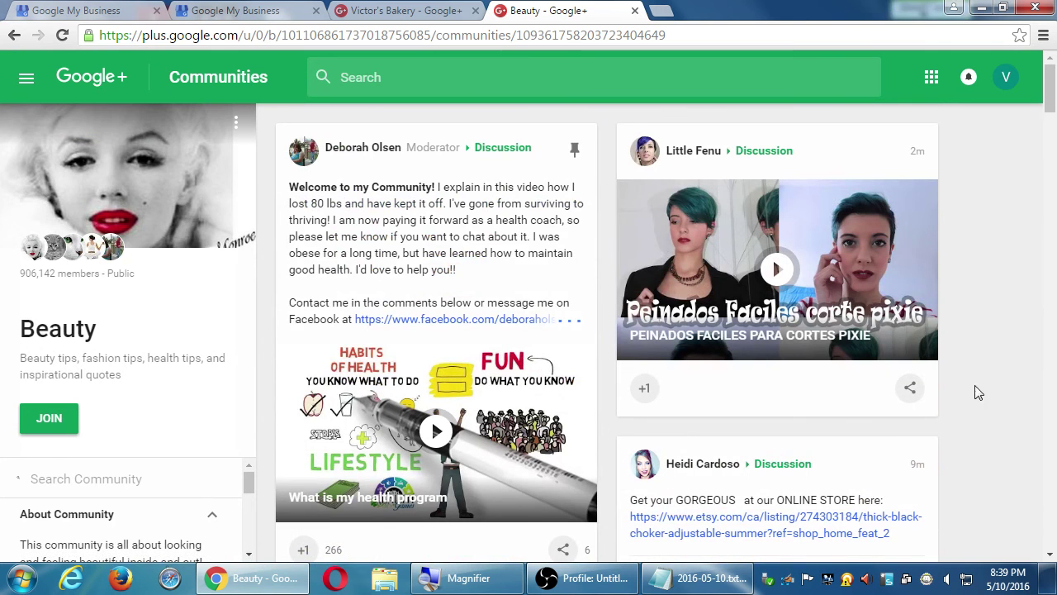
click(49, 419)
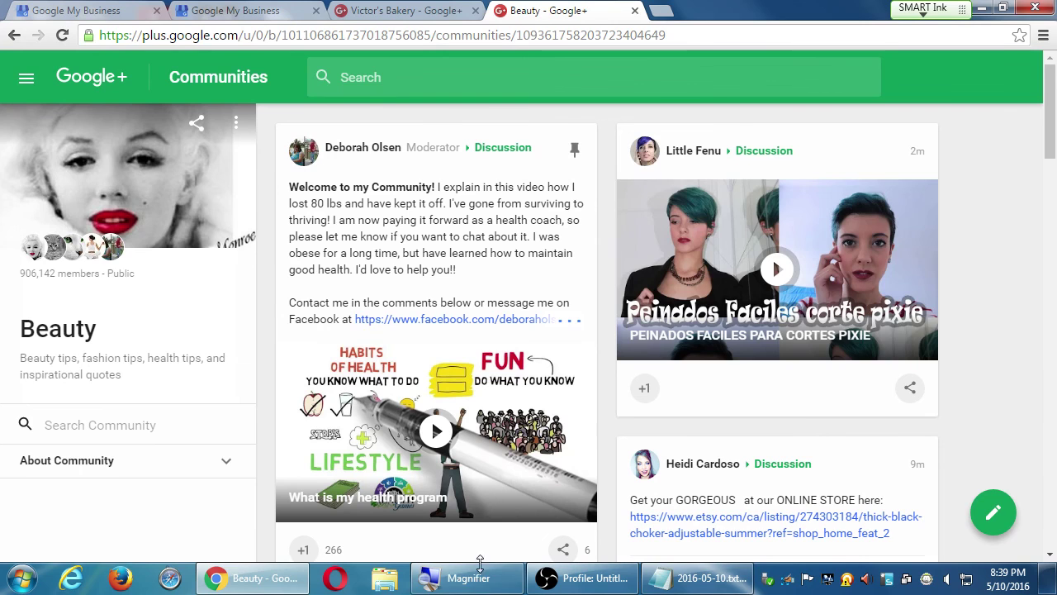
click(648, 580)
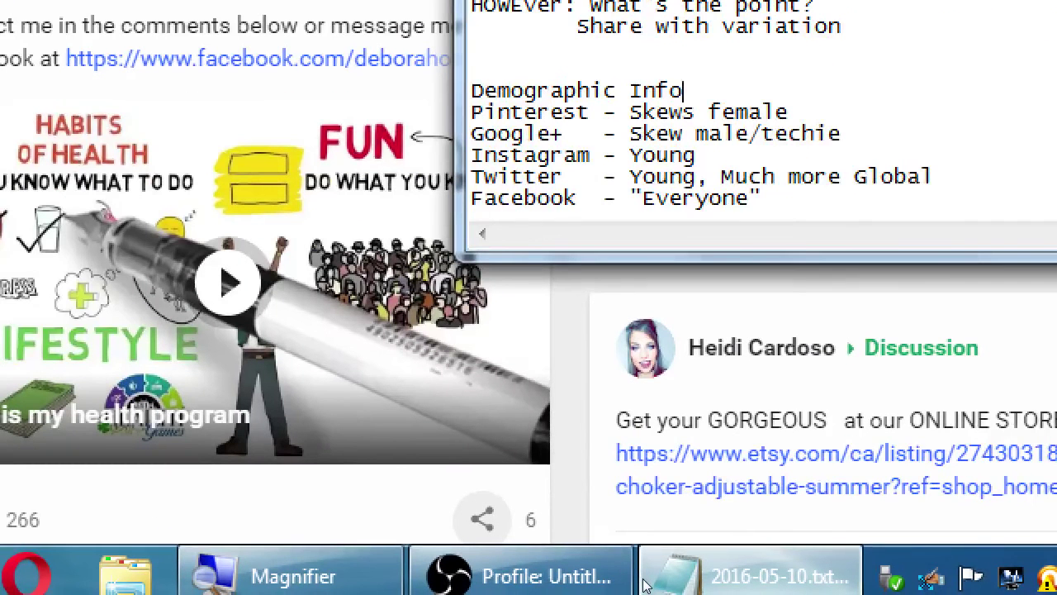
Step: Add 'I HIGHLY recommend Communities (more than Collections)' at the end of the notes
key(ctrl+End)
key(Return)
key(Return)
key(Return)
text(I )
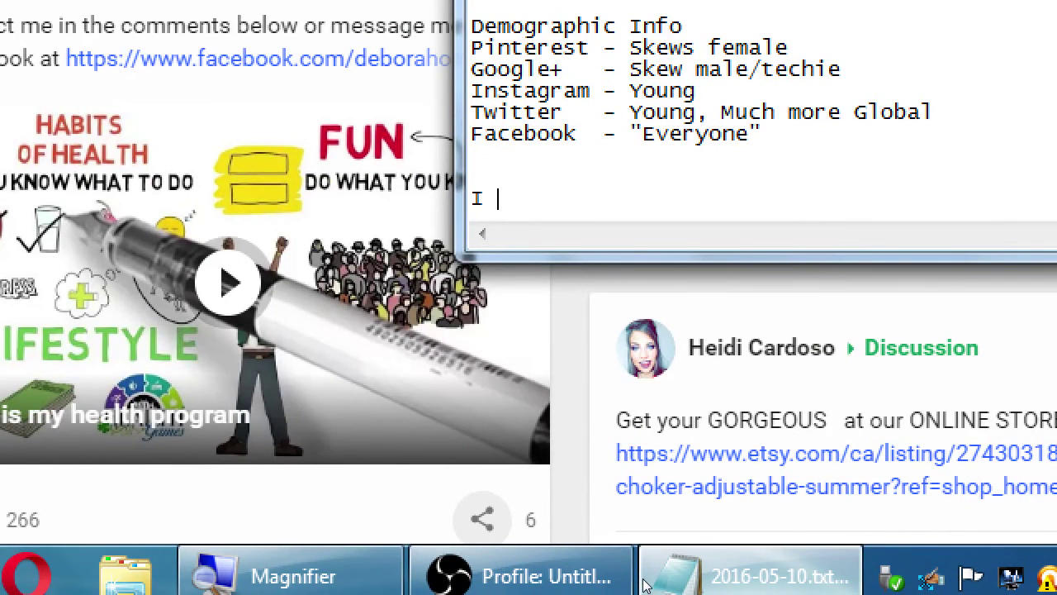
text(HIGHLY reco)
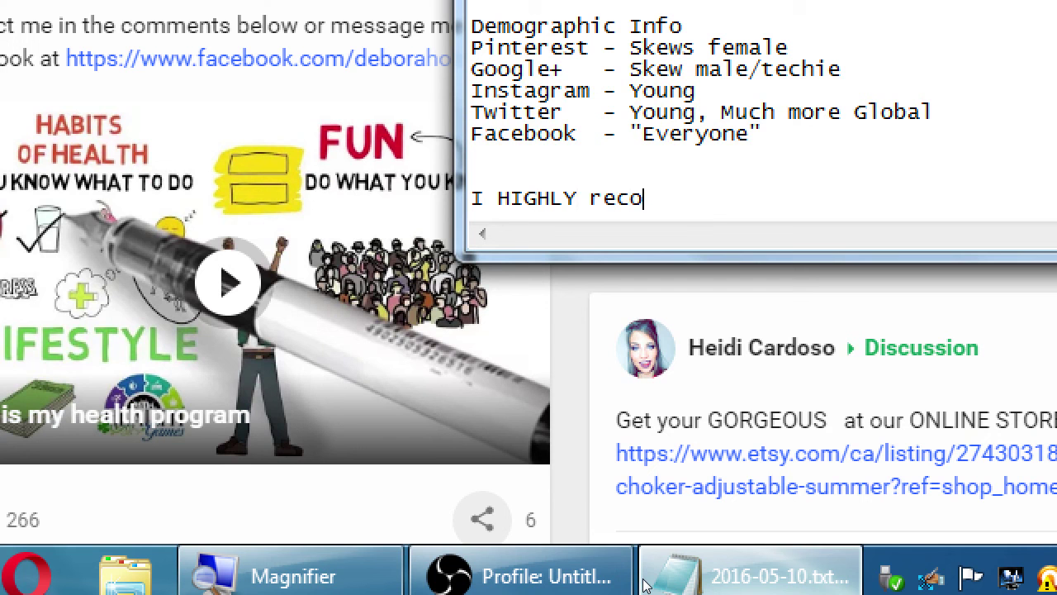
text(mmend co)
key(BackSpace)
key(BackSpace)
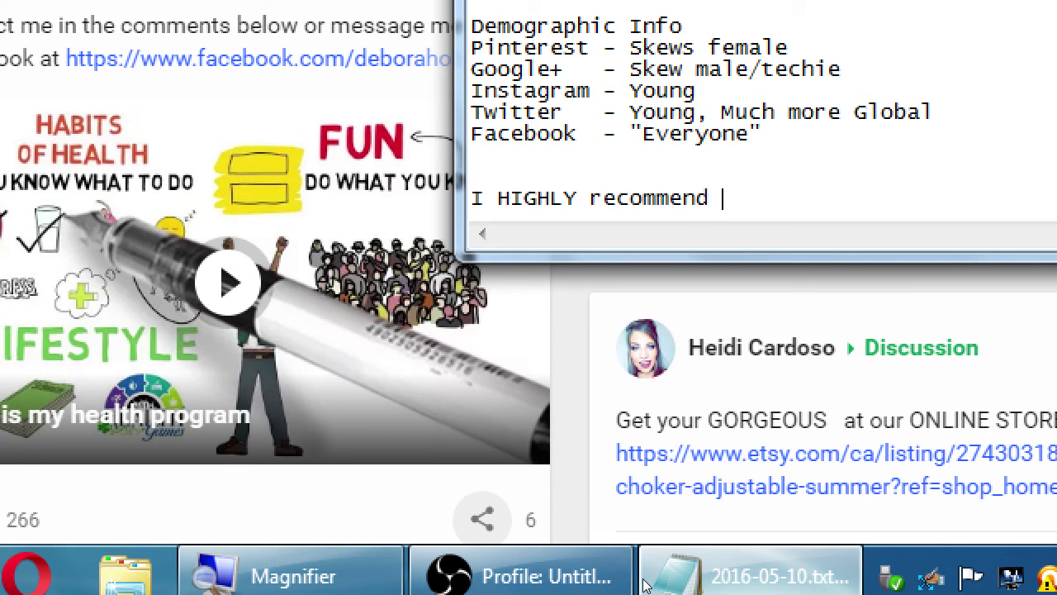
text(Communities)
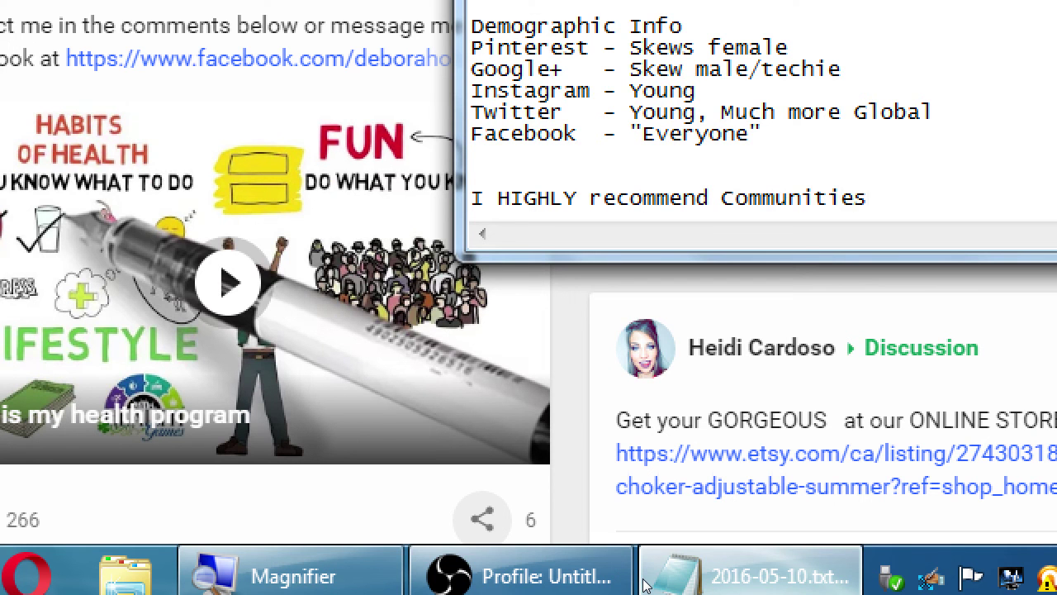
text( (more than )
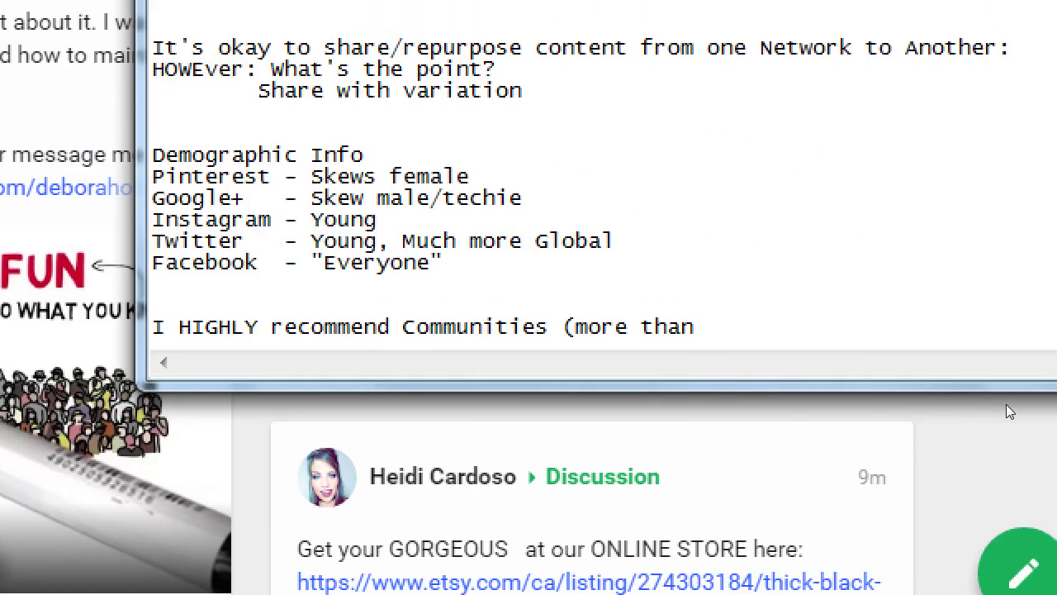
text(Collec)
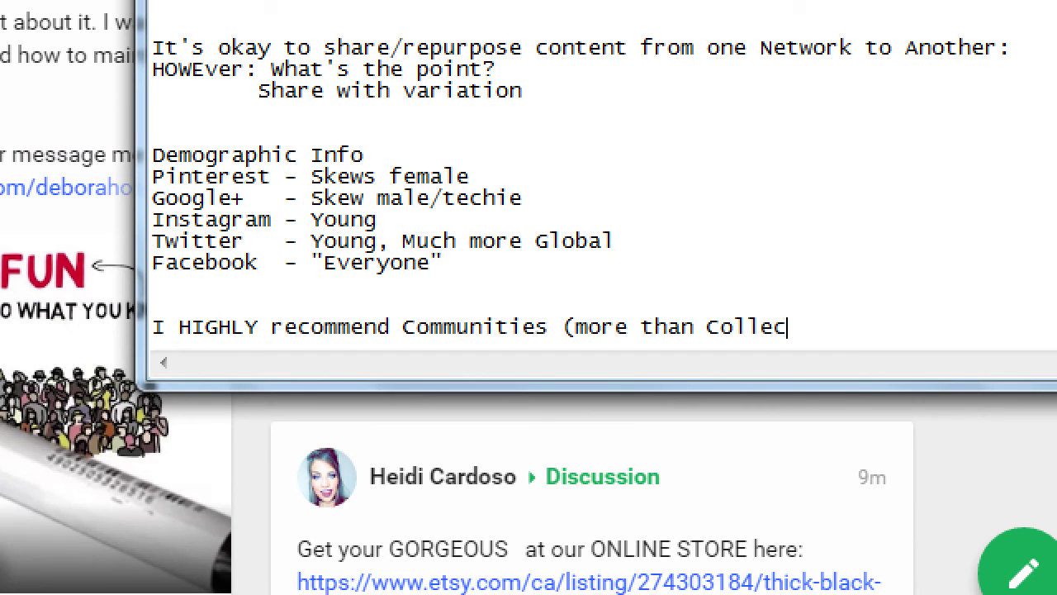
text(tions))
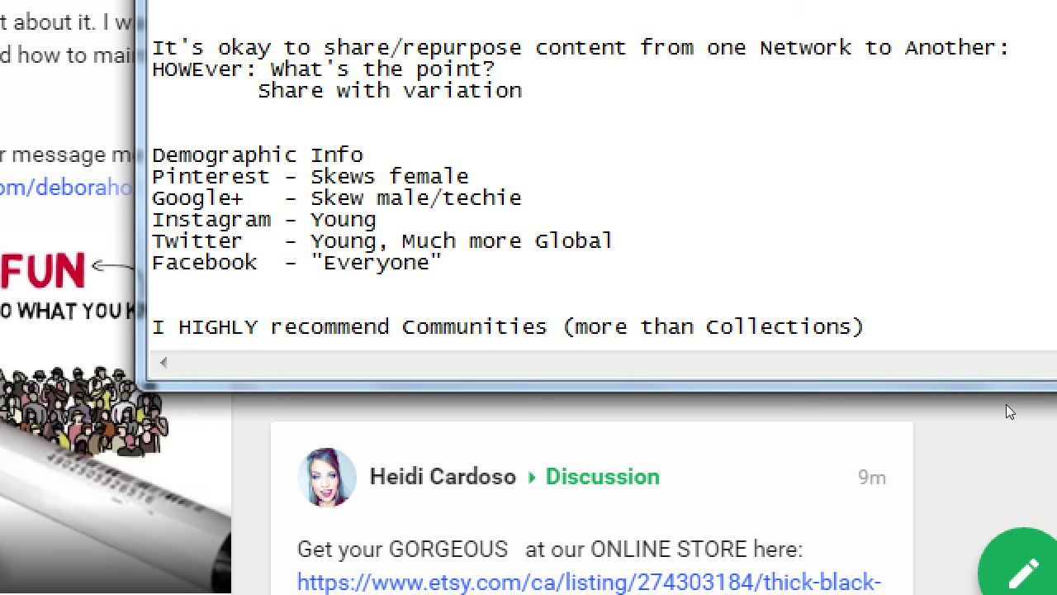
Step: Add indented lines 'However:' and 'Join Communities w/ at least 1000 members'
key(Return)
key(Tab)
text(How)
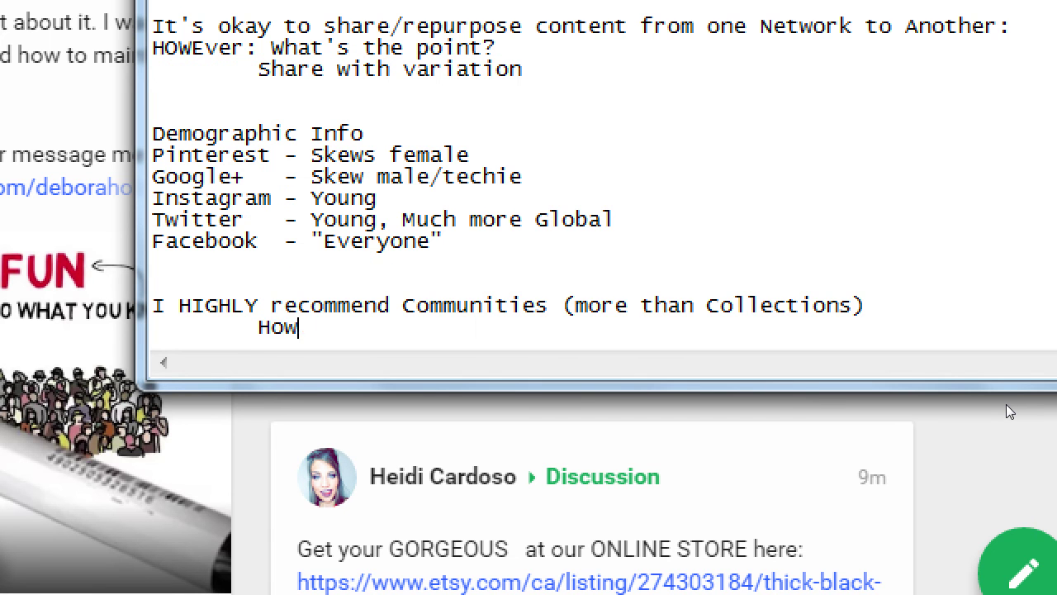
text(ever:)
key(Return)
key(Tab)
key(Tab)
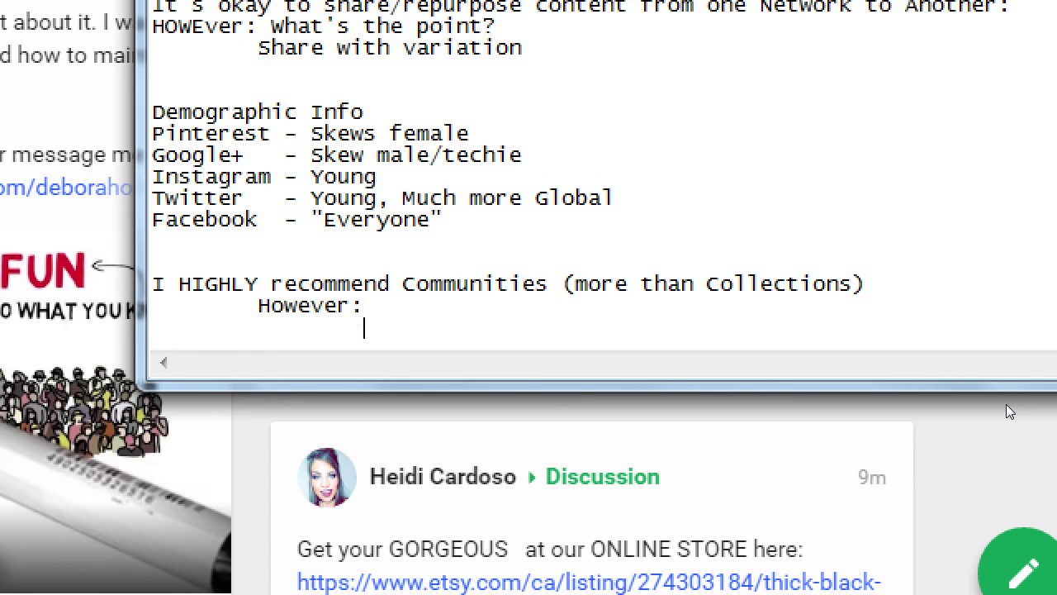
text(Join communiti)
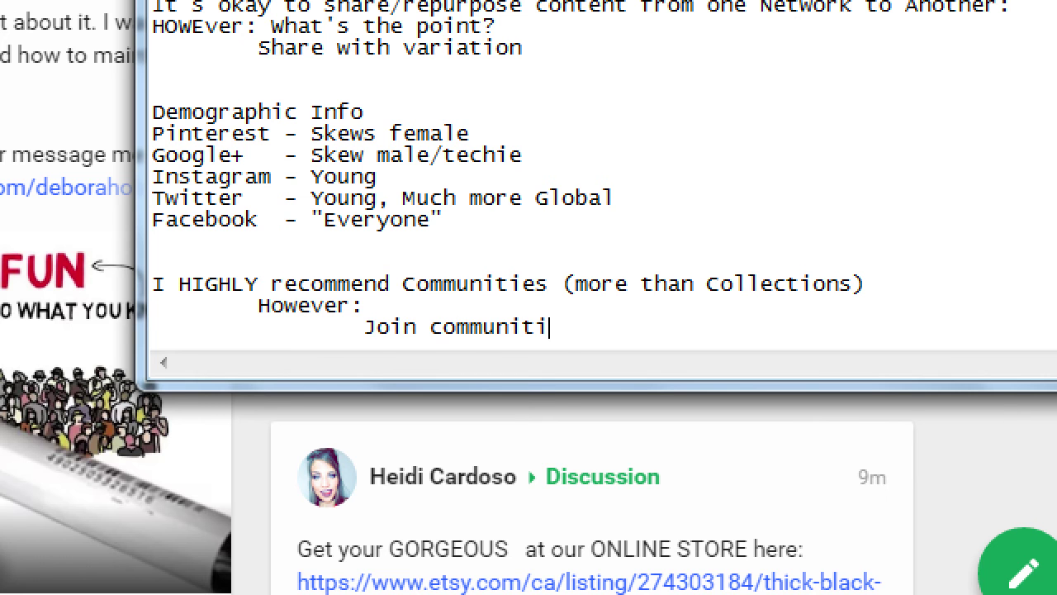
text(es w/ at least 1000)
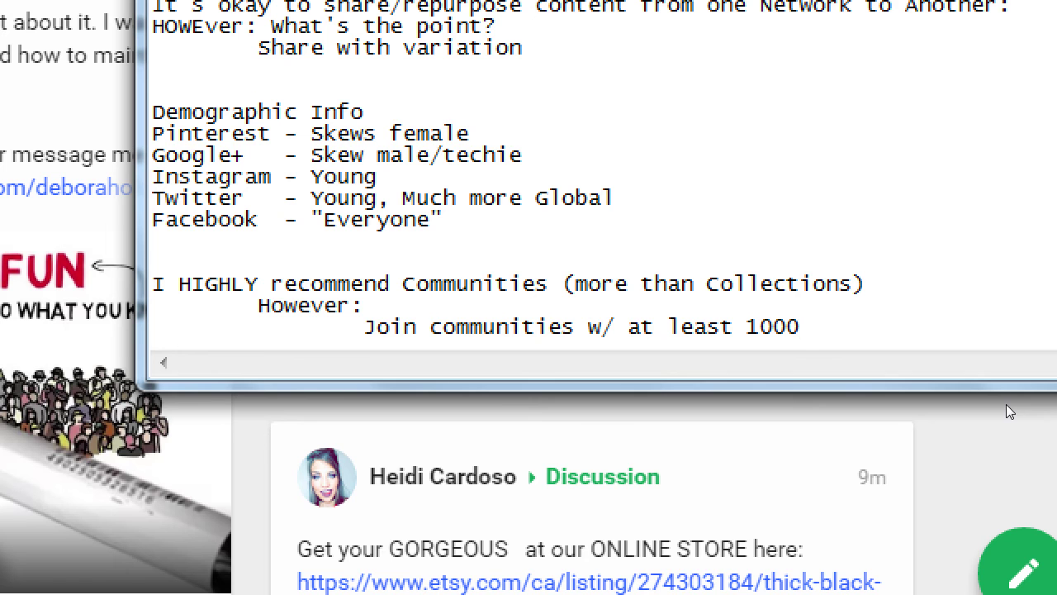
text( members)
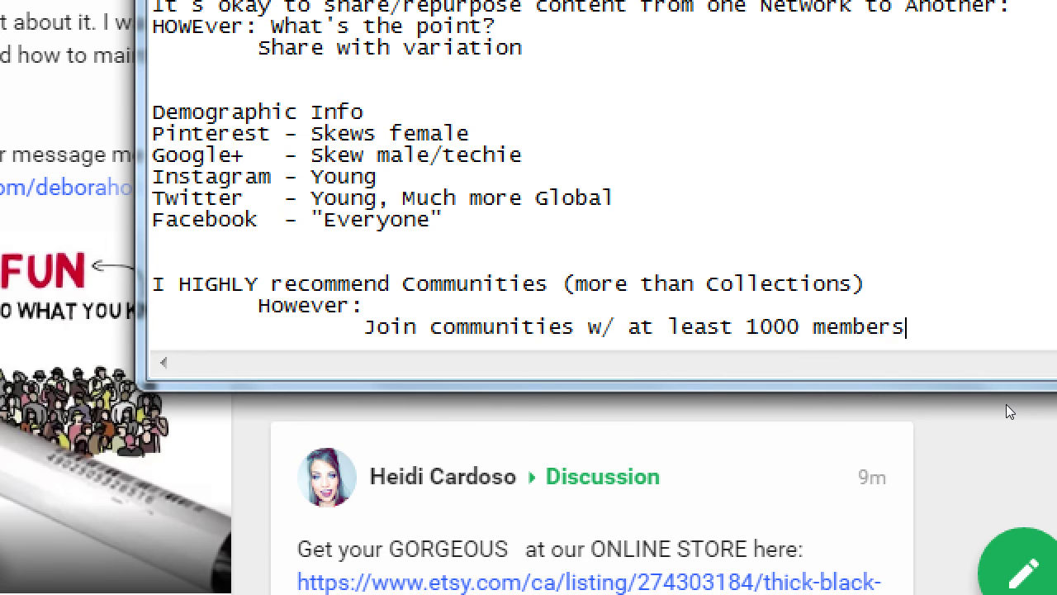
key(ctrl+Left)
key(ctrl+Left)
key(ctrl+Left)
key(ctrl+Left)
key(ctrl+Left)
key(ctrl+Left)
key(Right)
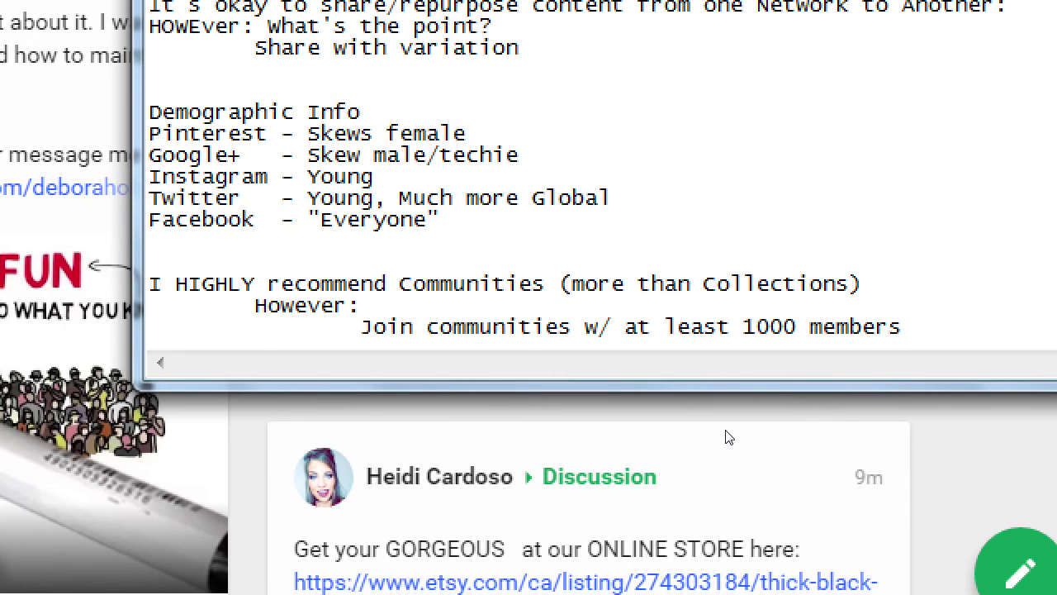
key(shift+Left)
text(C)
Step: Add an indented 'READ THE RULES' line beneath the Join line
key(Return)
key(Tab)
key(Tab)
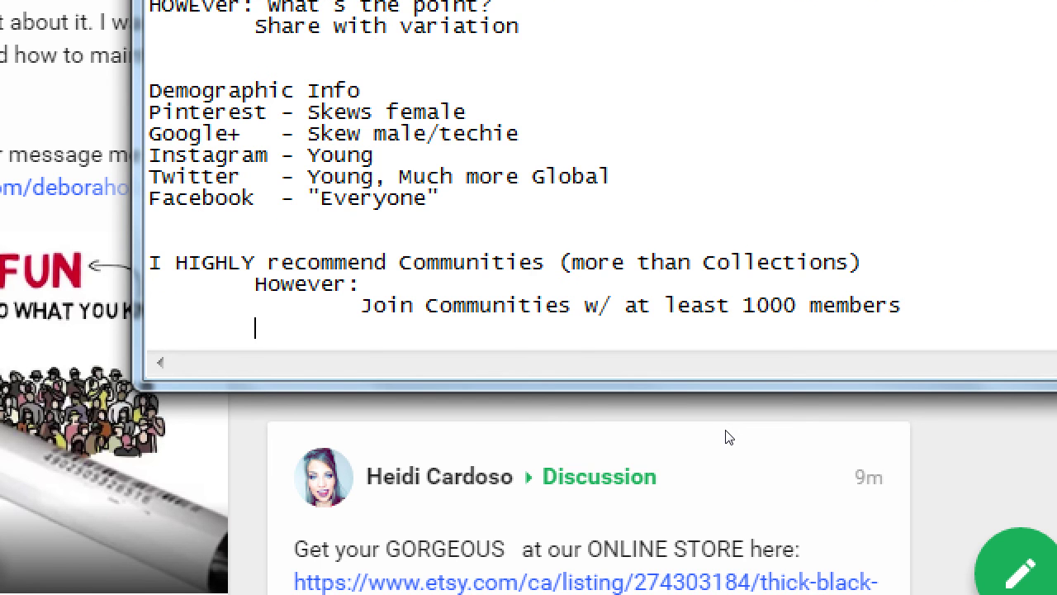
text(READ THE RL)
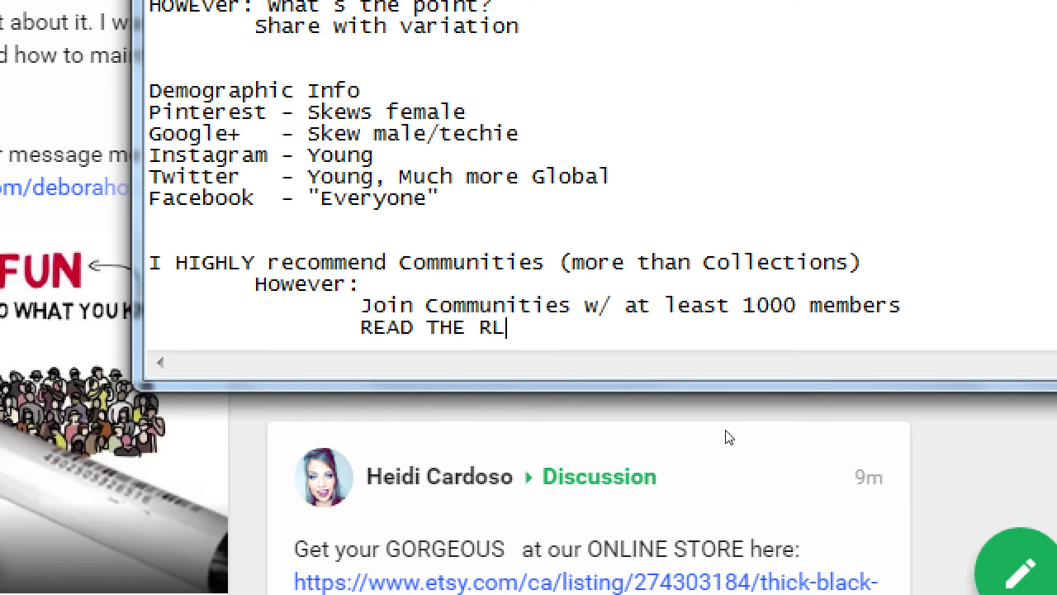
key(BackSpace)
text(ULES)
key(super+minus)
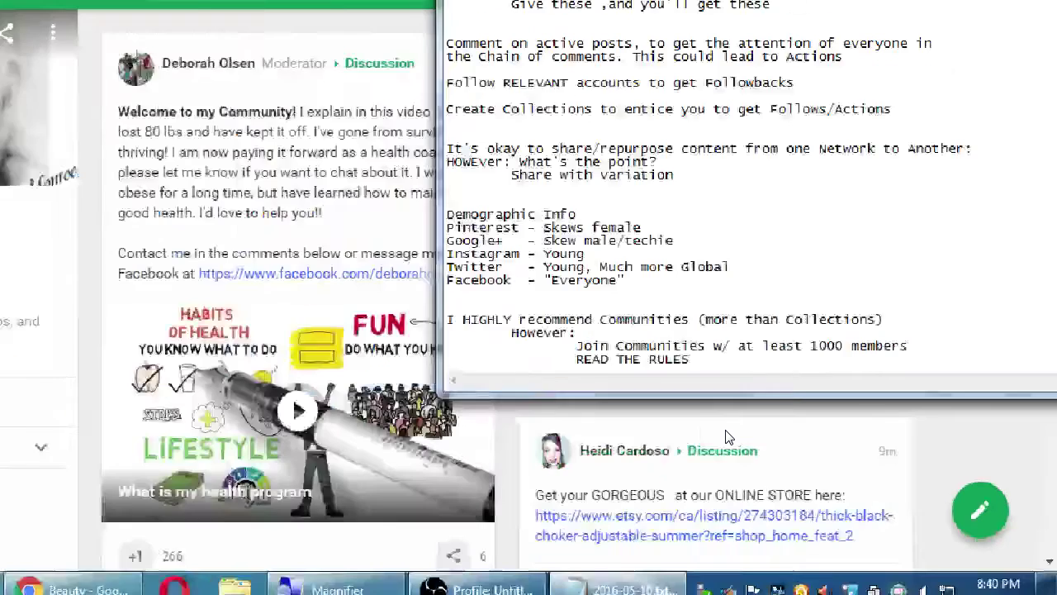
Step: Go to Communities, compare the MEMBER, YOURS and RECOMMENDED tabs, then open FASHION!
click(25, 83)
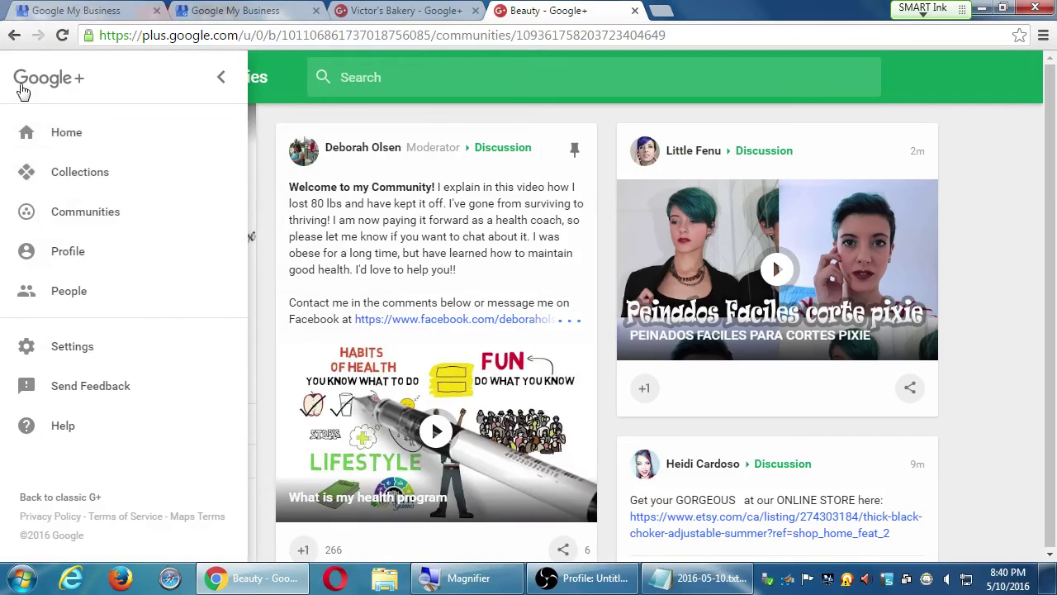
click(45, 211)
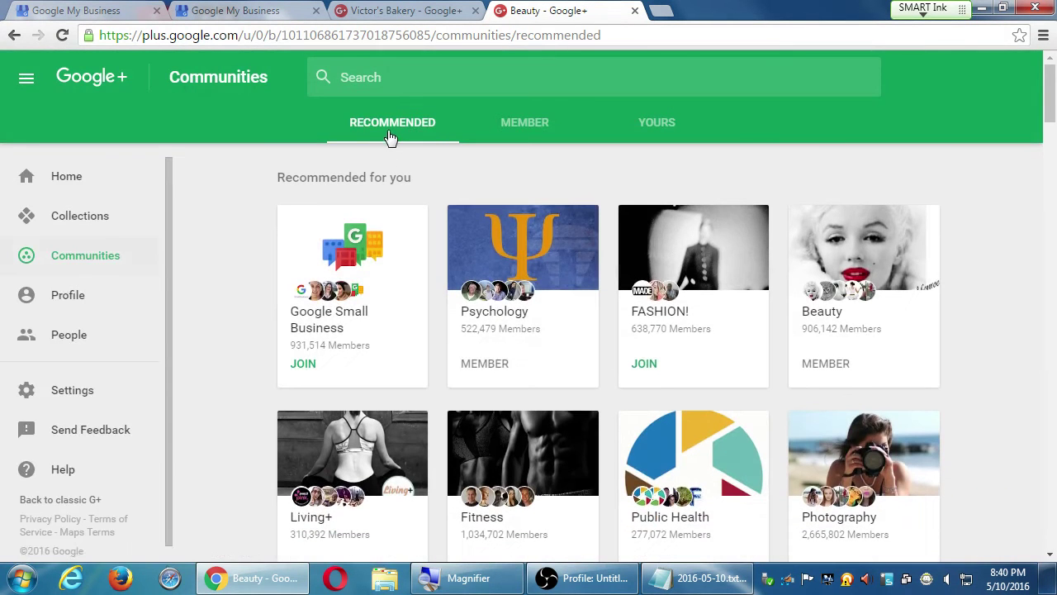
click(500, 132)
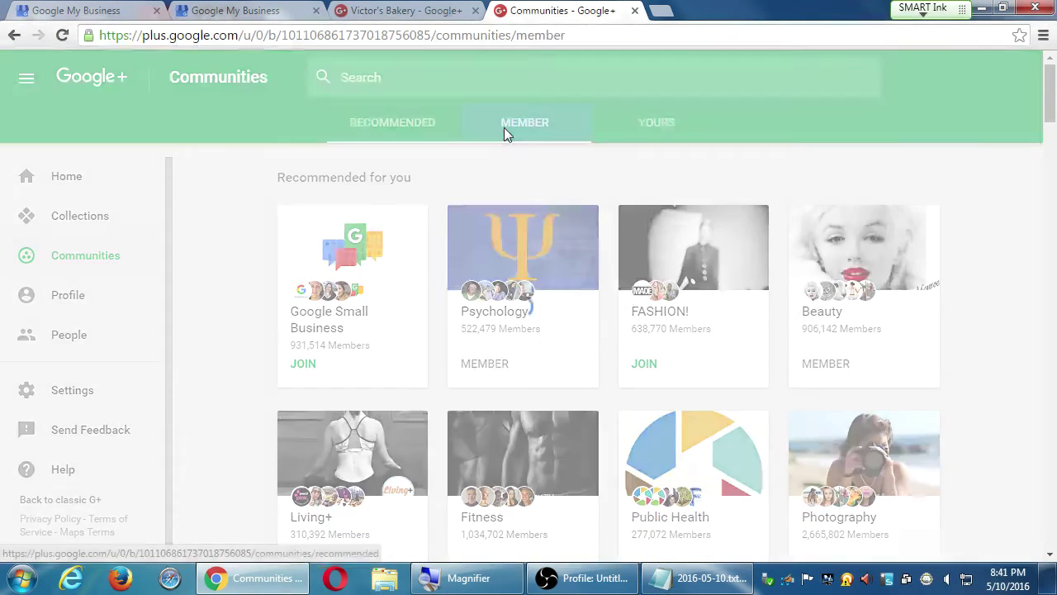
click(658, 128)
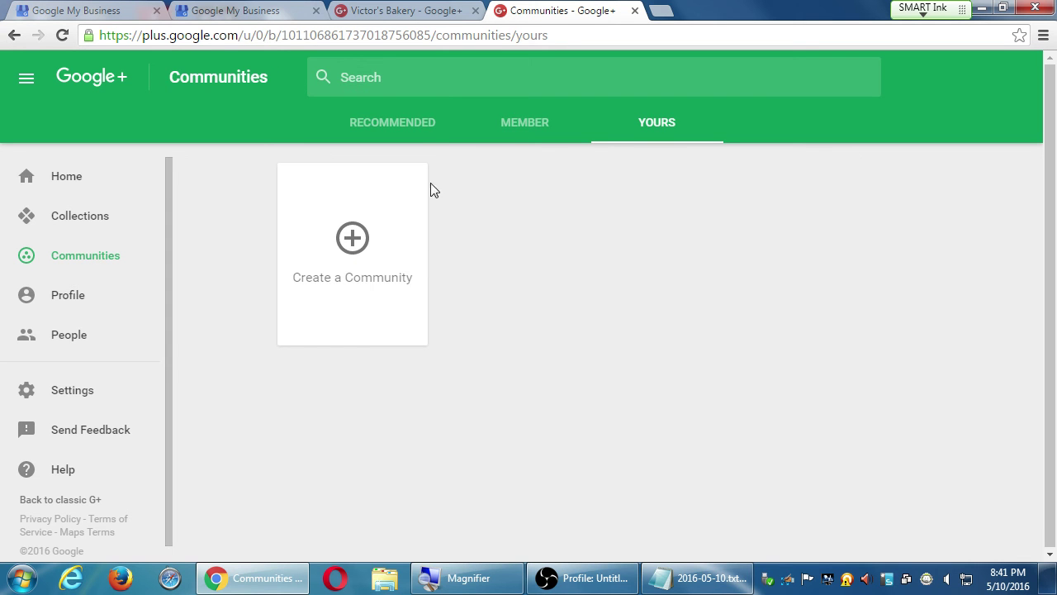
click(416, 132)
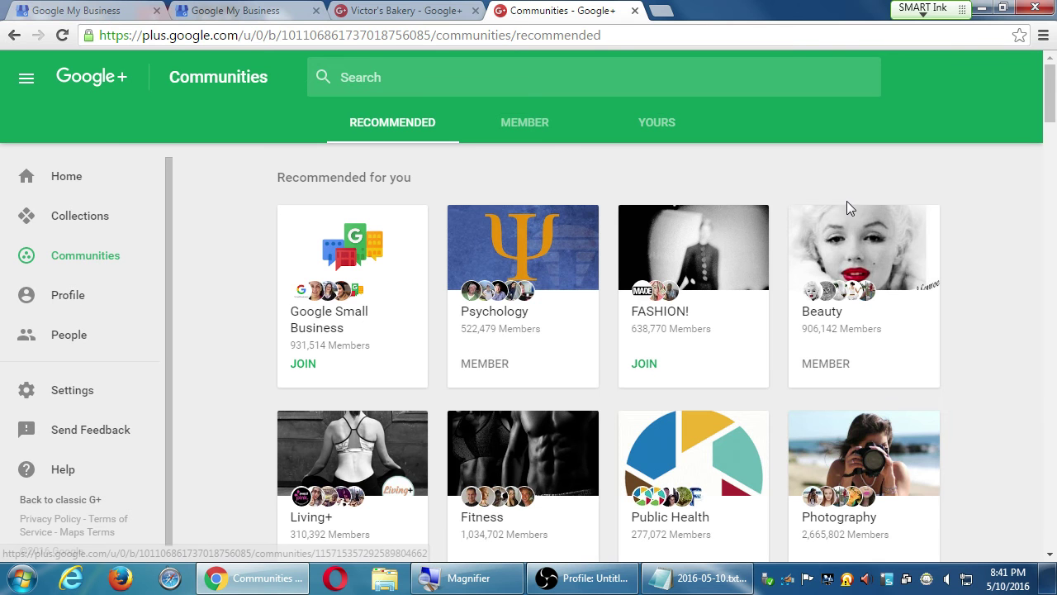
click(665, 138)
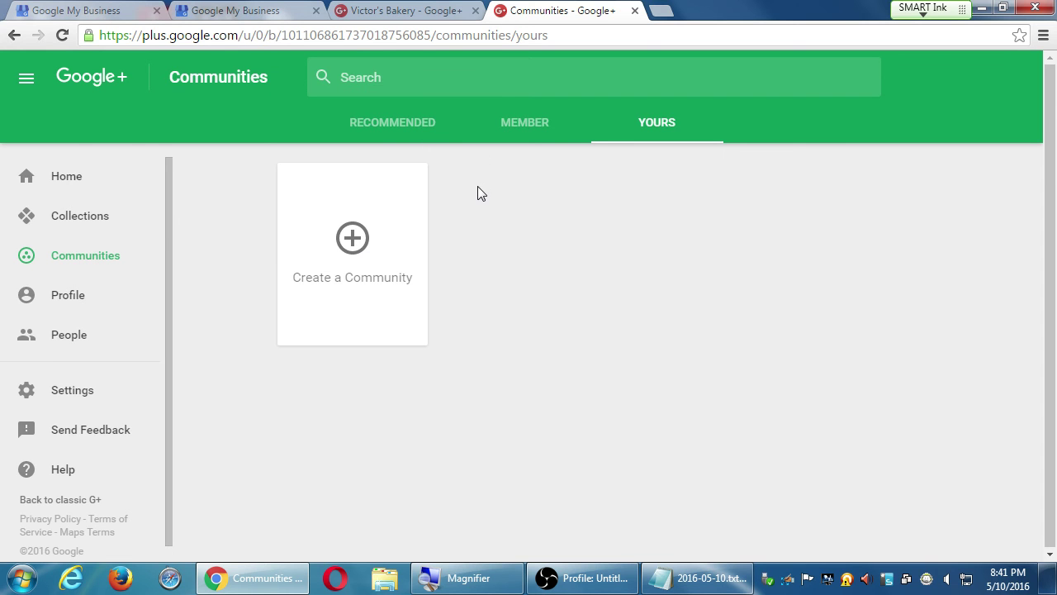
click(405, 120)
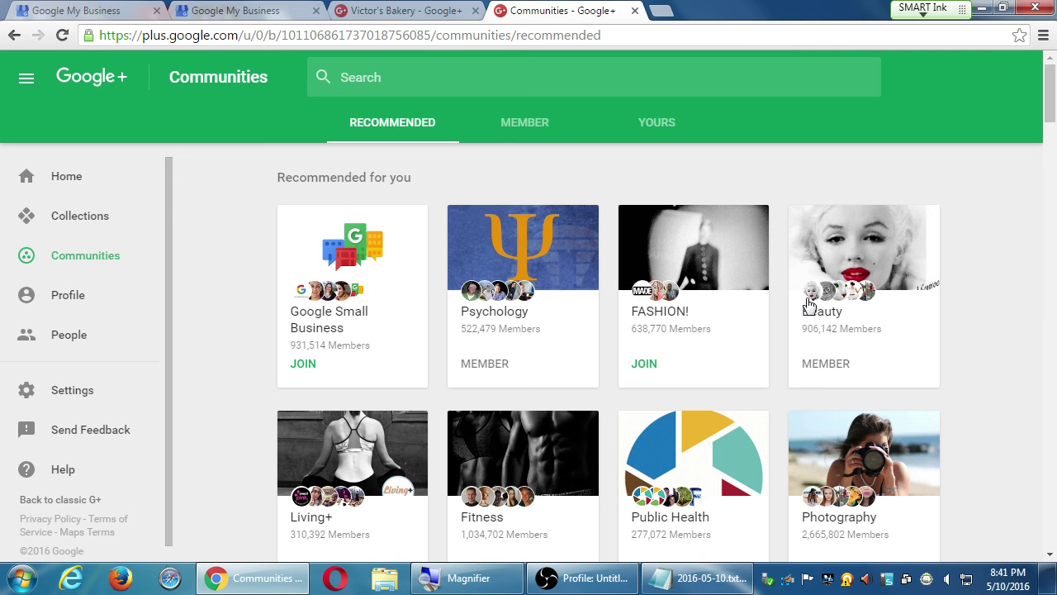
click(665, 313)
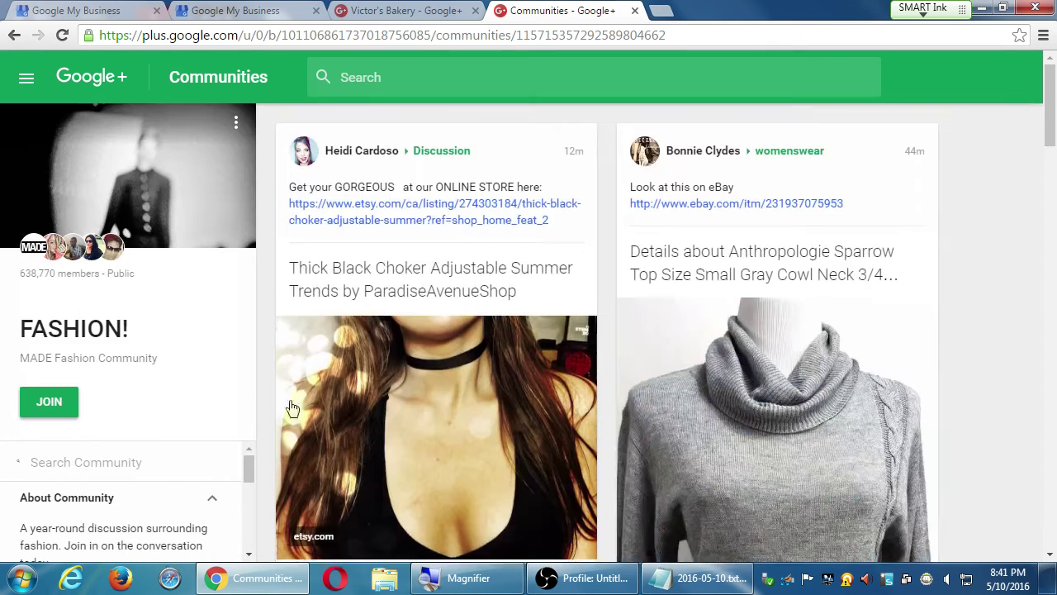
Step: Read through the FASHION! About Community description, then go back to the recommended Communities
scroll(141, 427, down, 4)
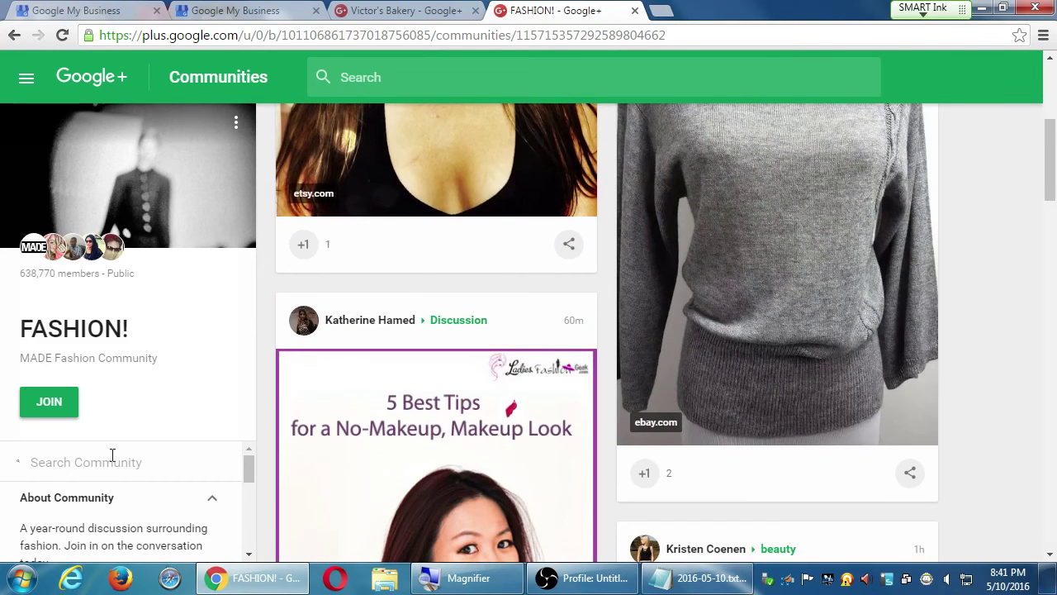
scroll(165, 513, down, 3)
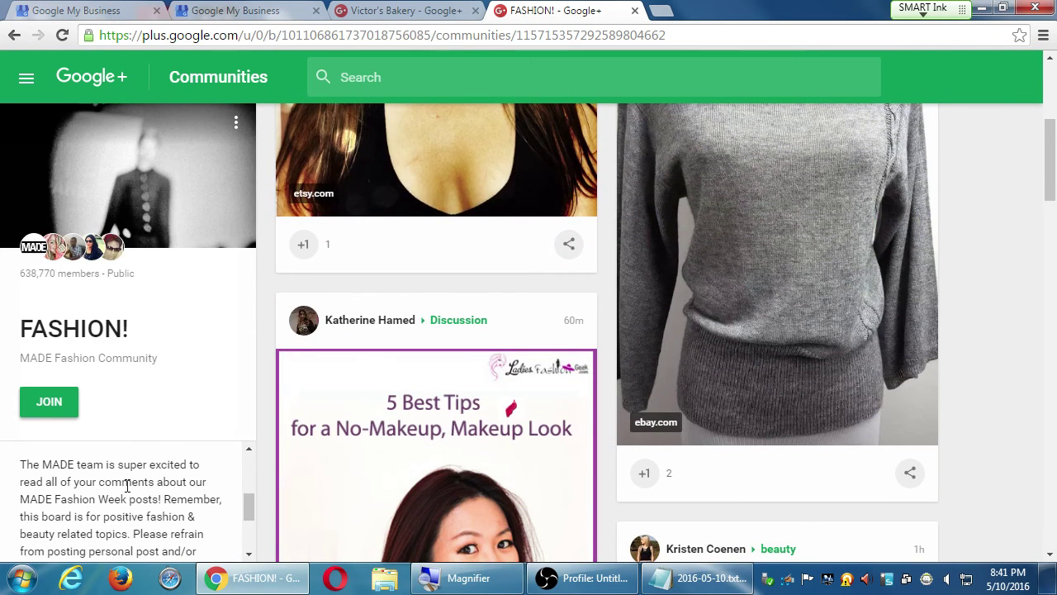
scroll(135, 495, up, 4)
scroll(146, 512, down, 3)
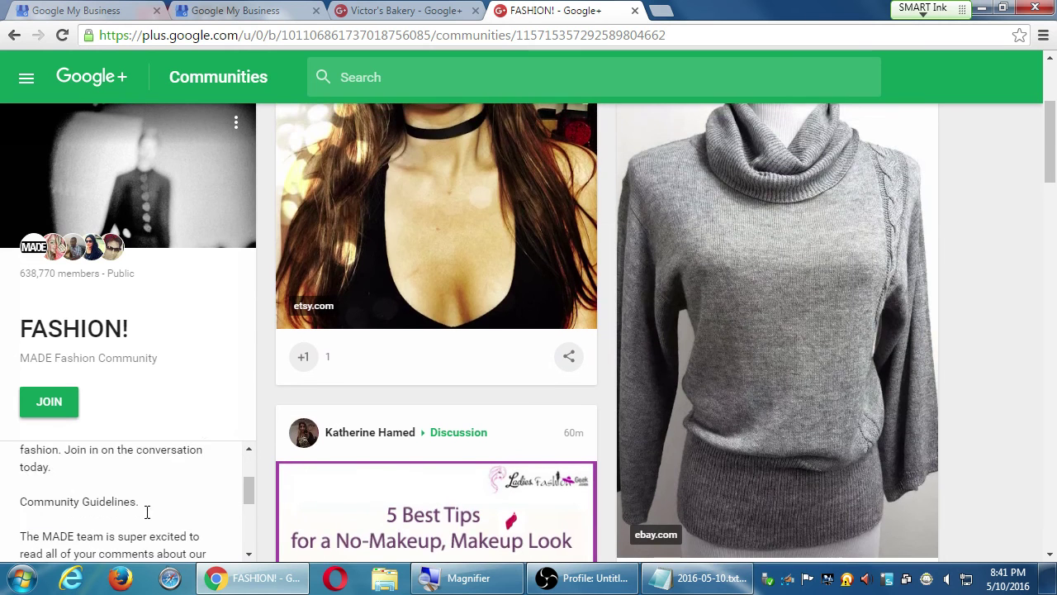
scroll(309, 522, down, 2)
scroll(144, 479, down, 2)
scroll(139, 479, up, 5)
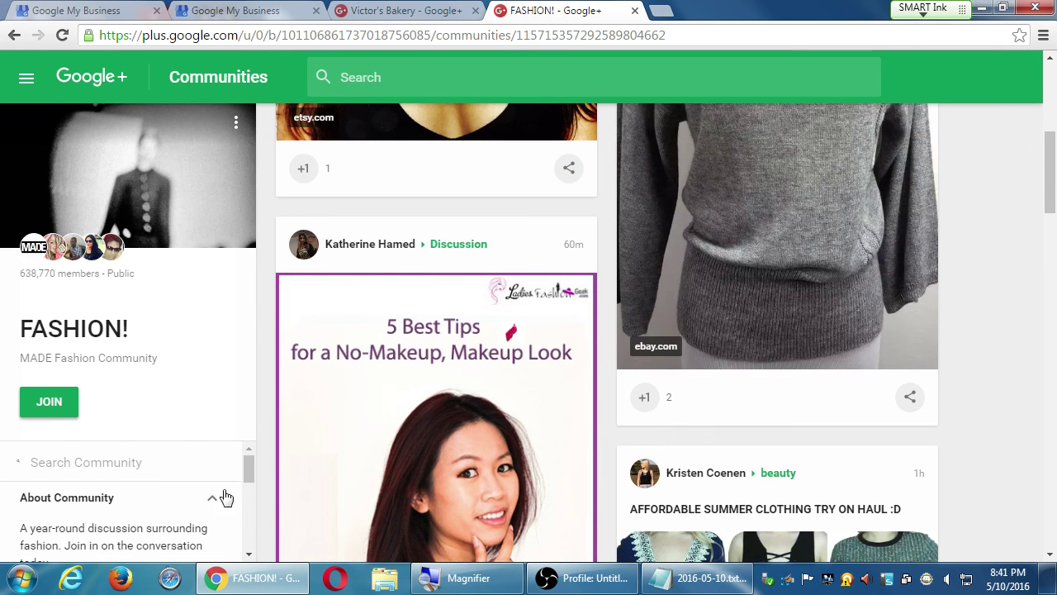
drag(252, 473, 236, 522)
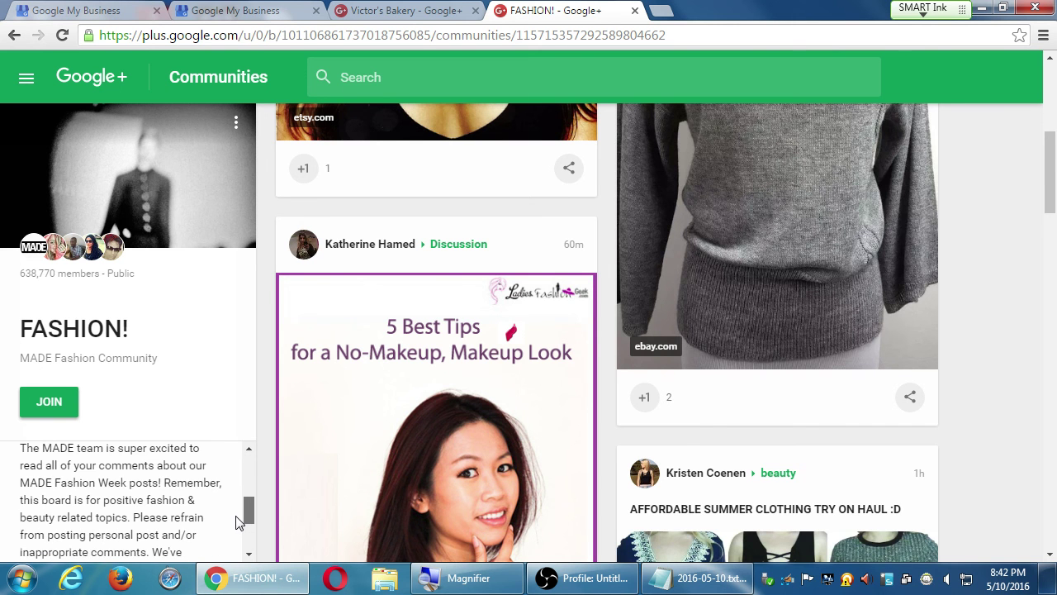
drag(236, 522, 233, 525)
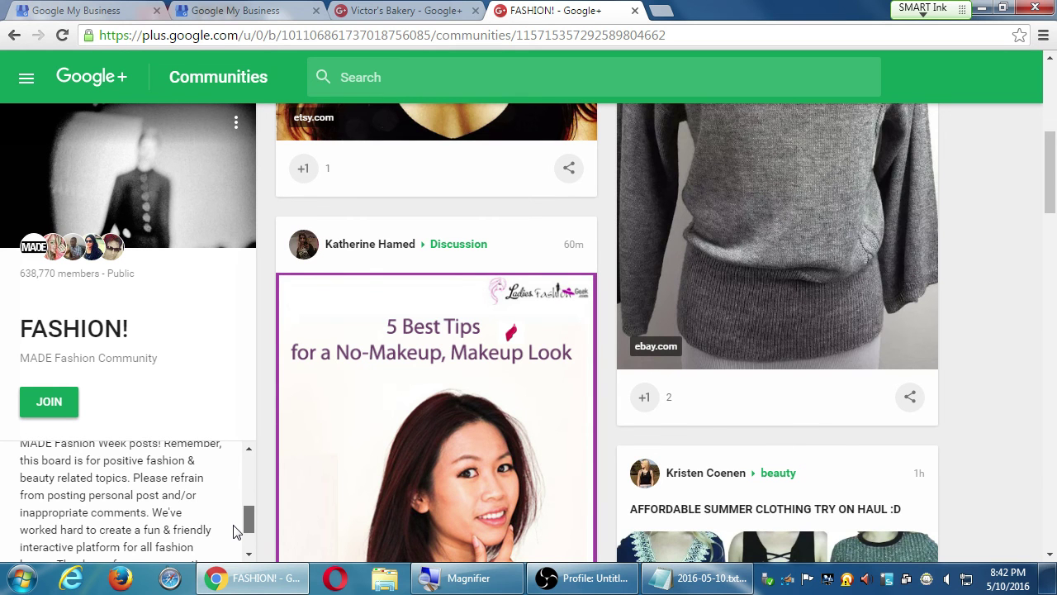
drag(233, 530, 230, 535)
scroll(231, 537, down, 2)
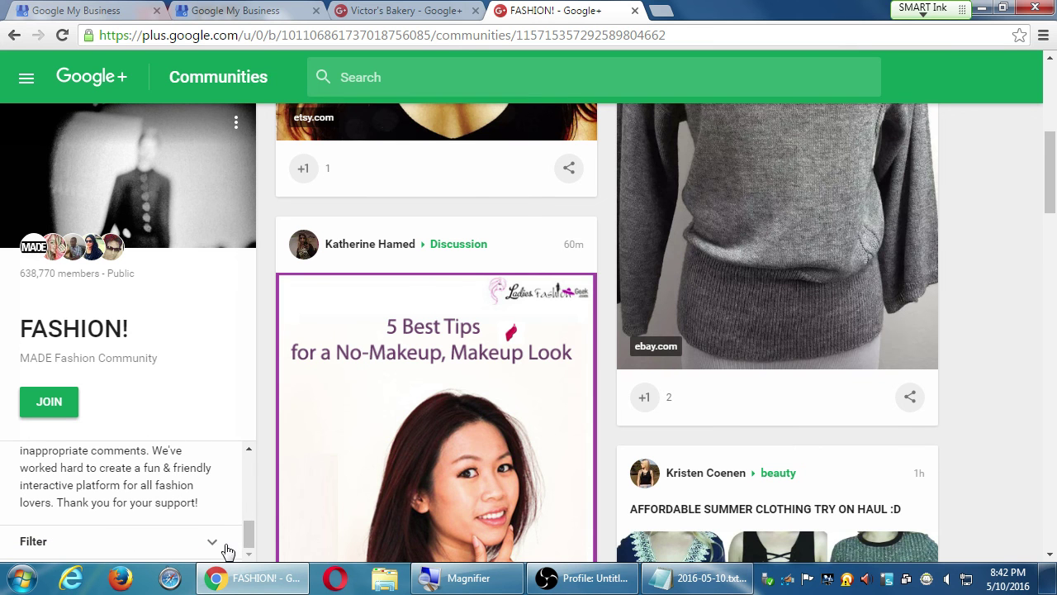
click(24, 37)
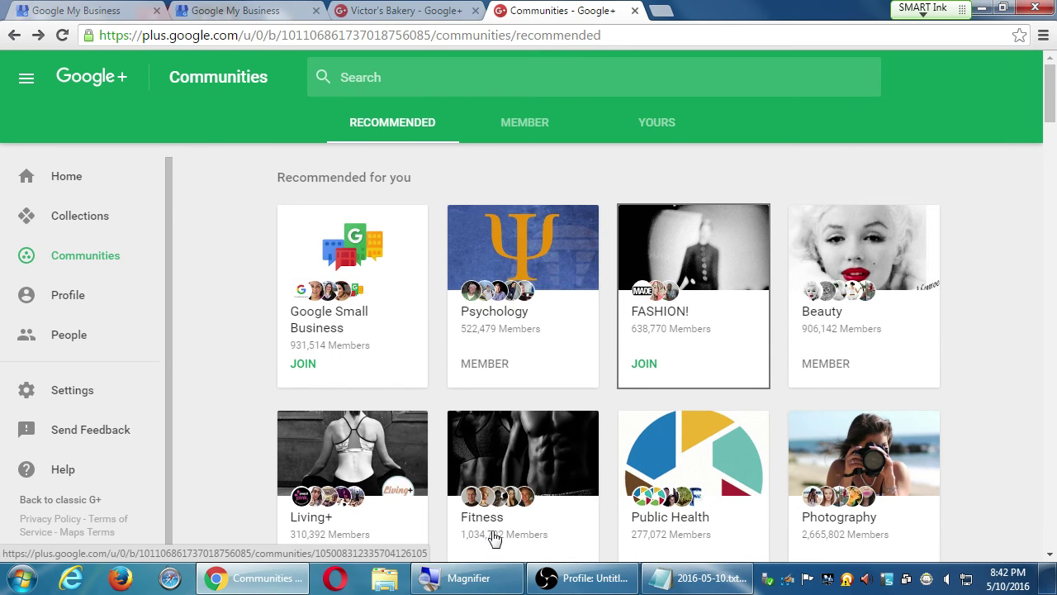
Step: Open the 1,034,702-member Fitness community and scroll through its About Community house rules
click(502, 461)
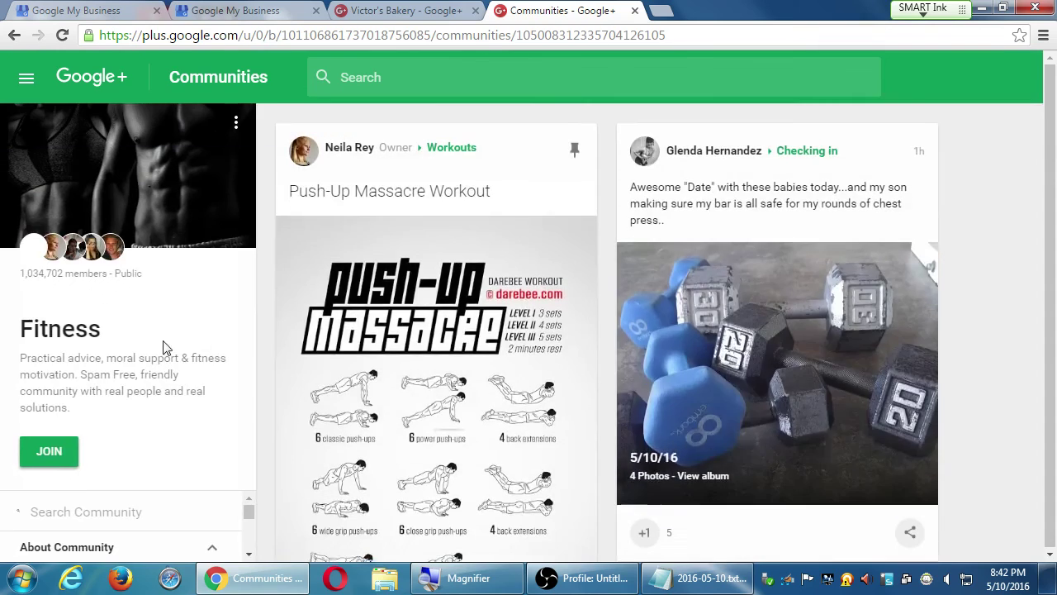
scroll(98, 493, down, 1)
scroll(98, 493, down, 5)
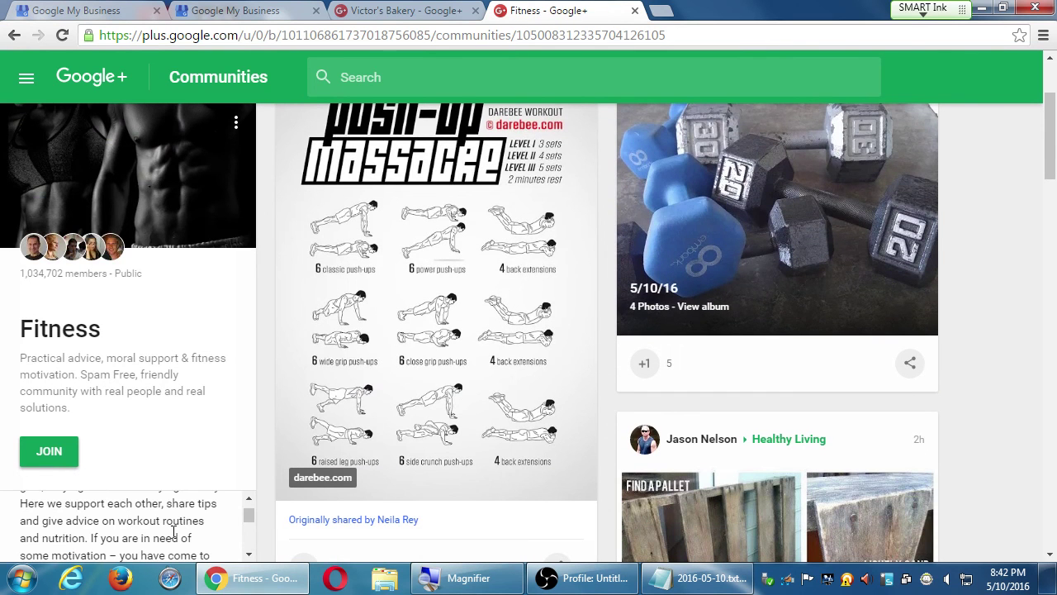
drag(251, 519, 248, 512)
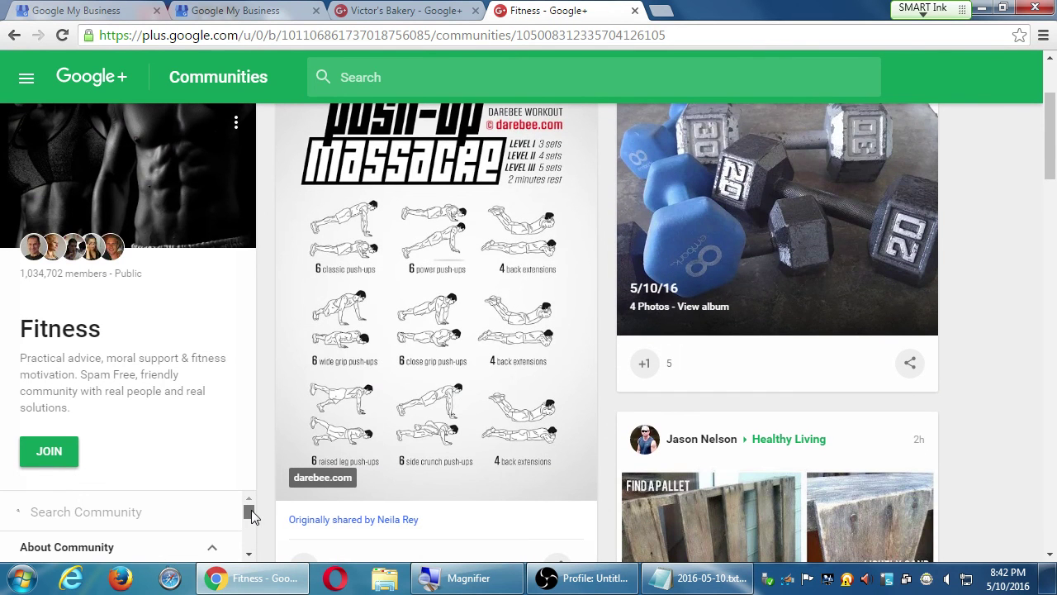
click(249, 555)
click(250, 555)
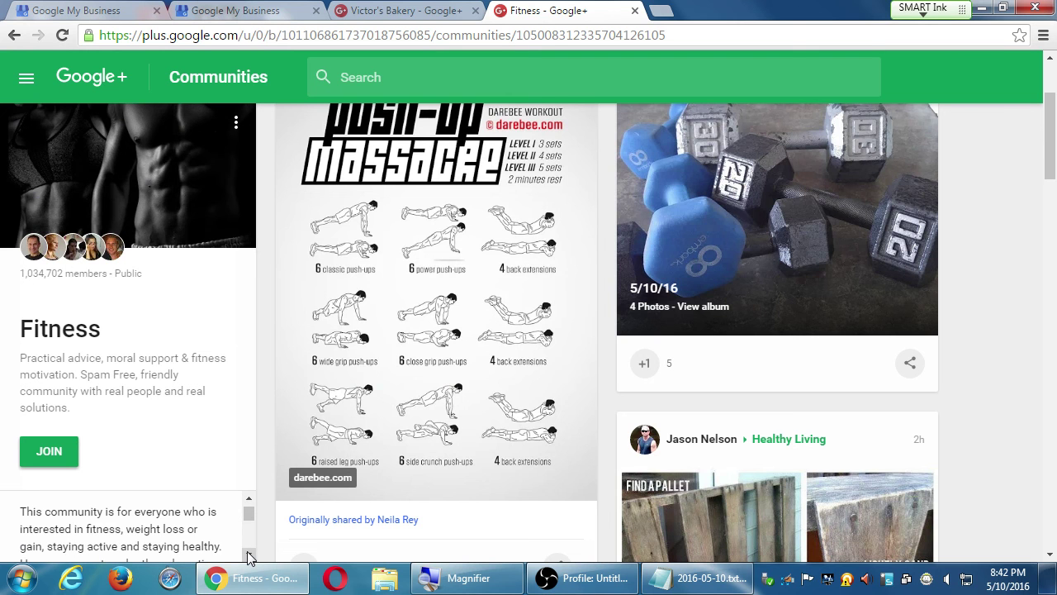
click(250, 555)
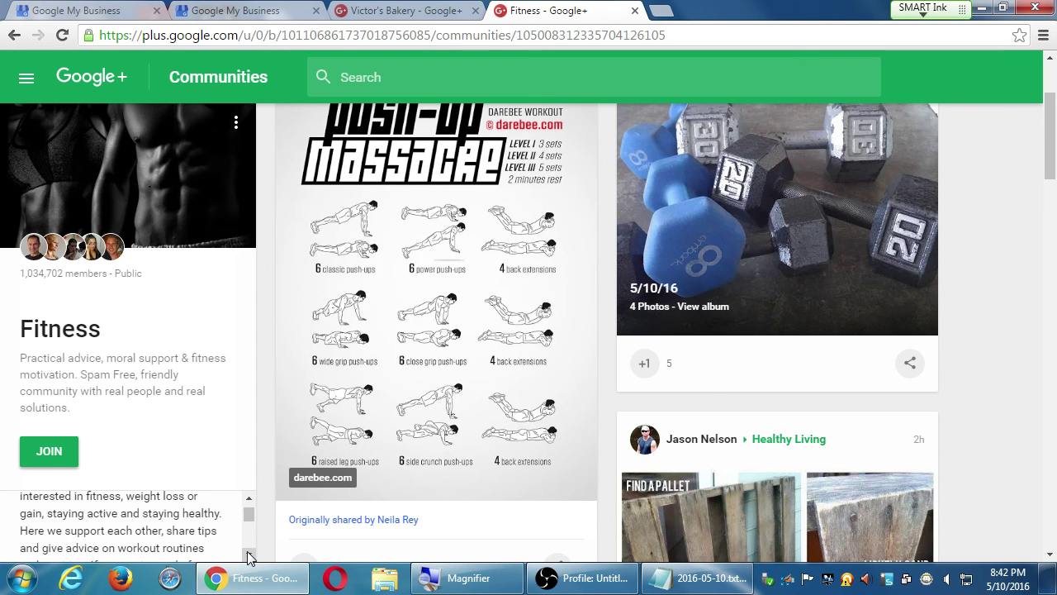
click(249, 555)
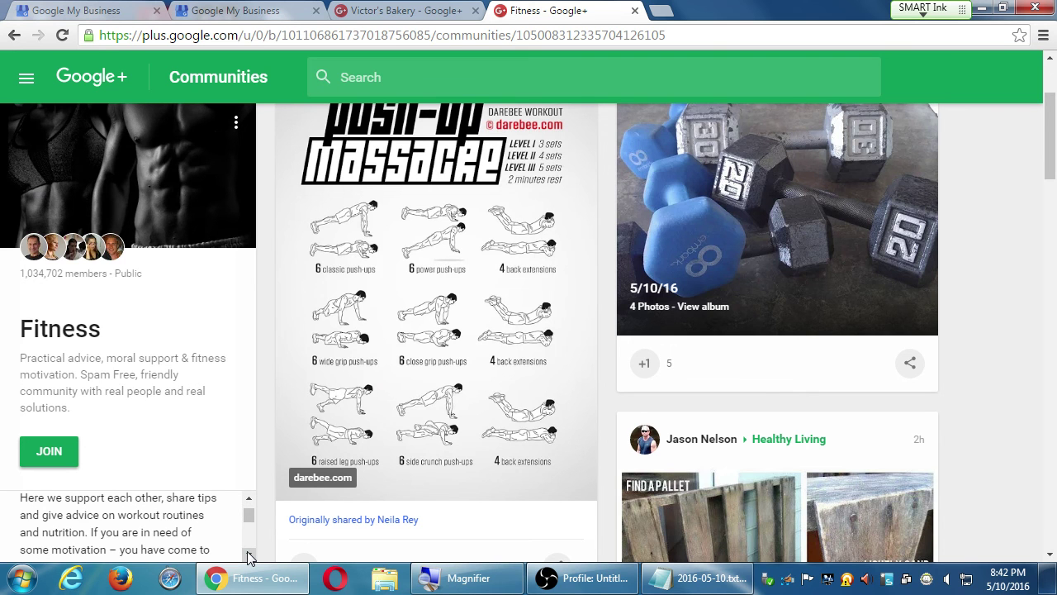
click(249, 554)
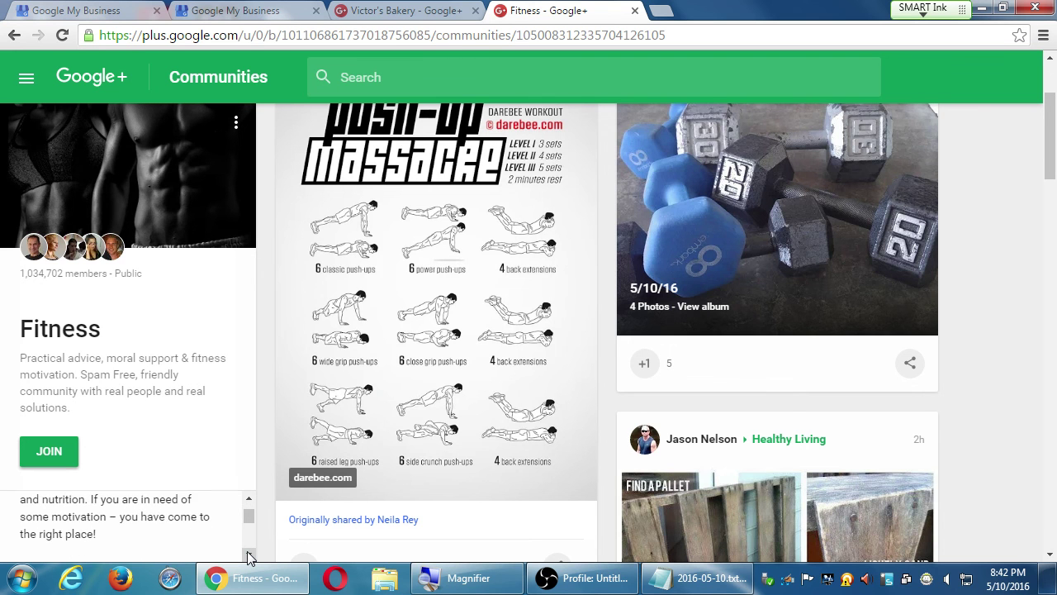
click(249, 555)
click(250, 555)
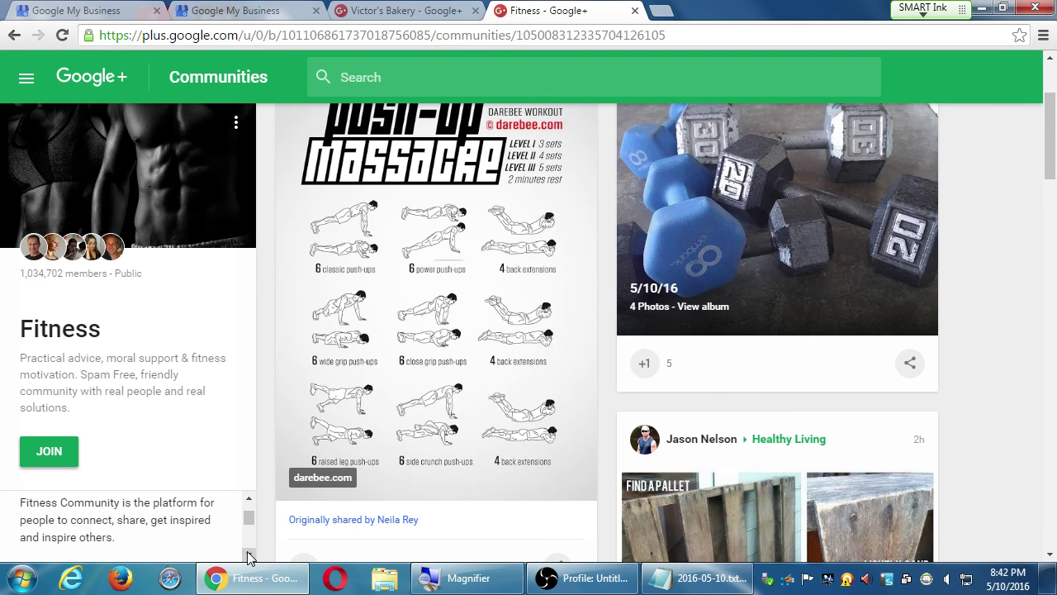
click(249, 555)
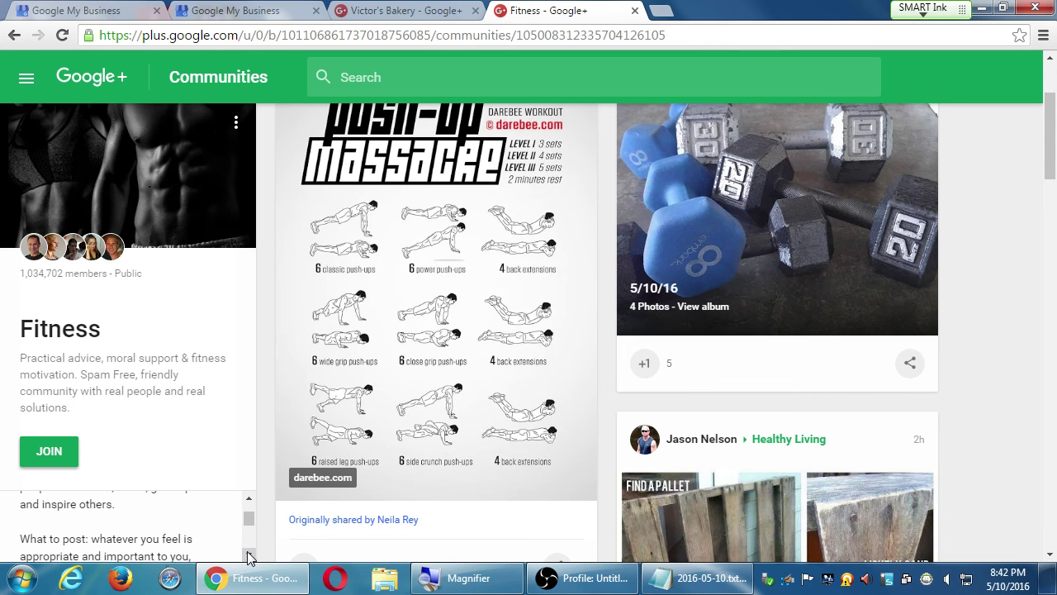
click(250, 555)
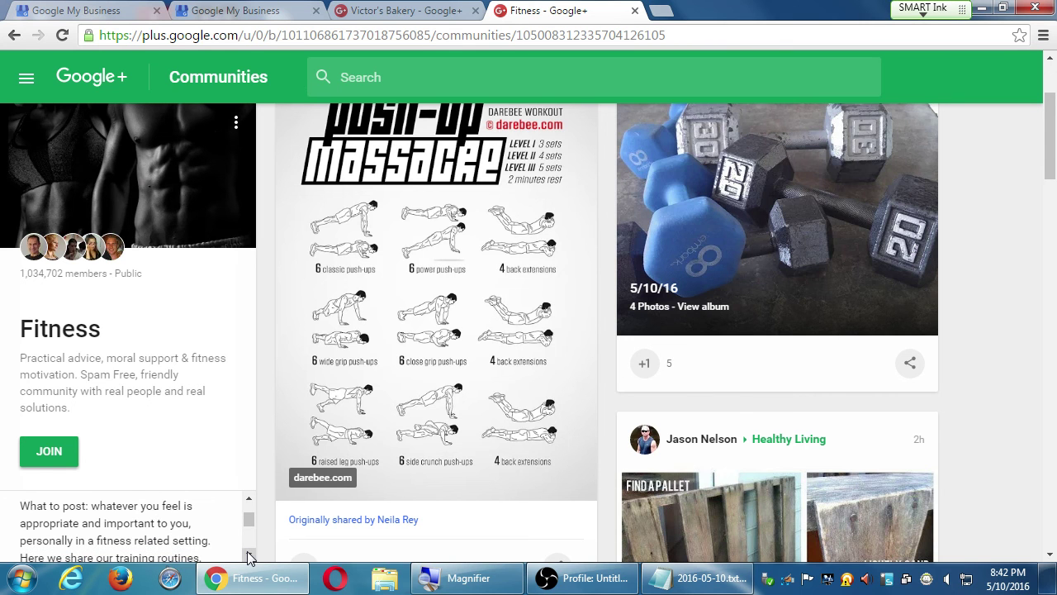
click(249, 555)
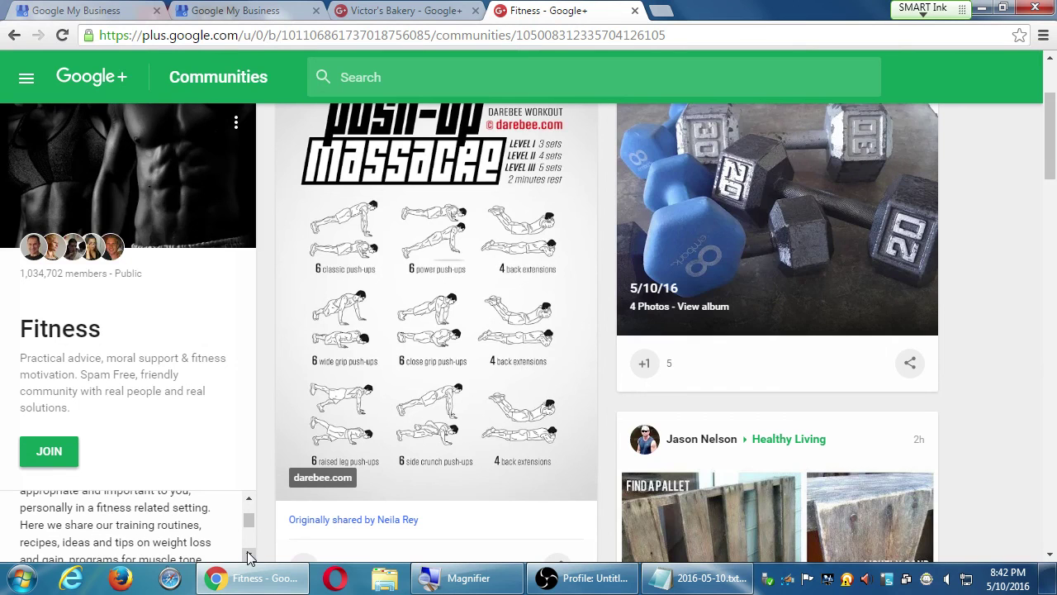
click(250, 555)
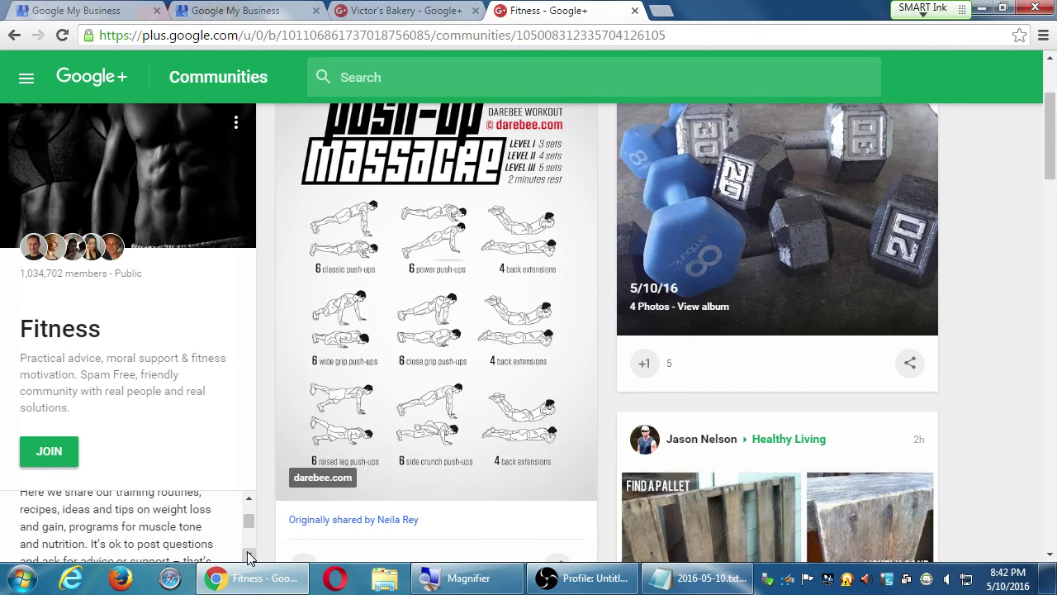
click(250, 555)
click(249, 555)
click(250, 555)
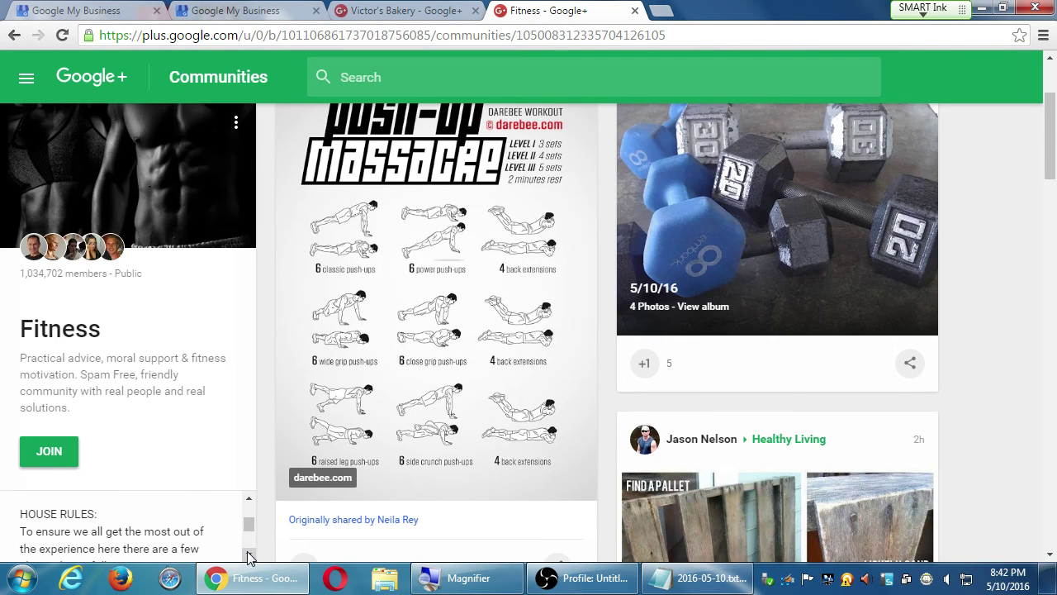
click(250, 555)
click(249, 555)
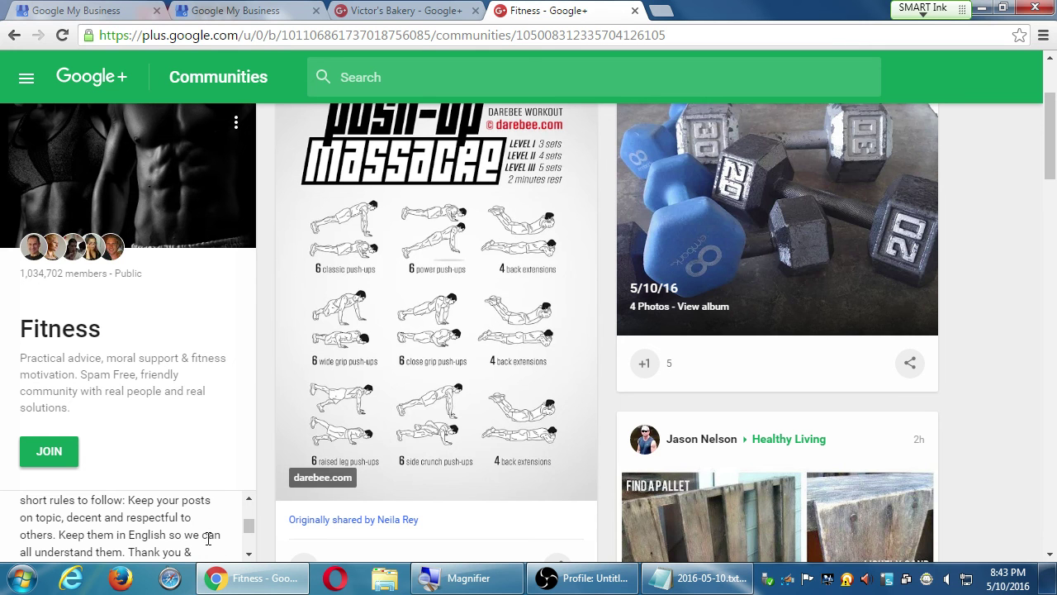
click(248, 555)
click(248, 555)
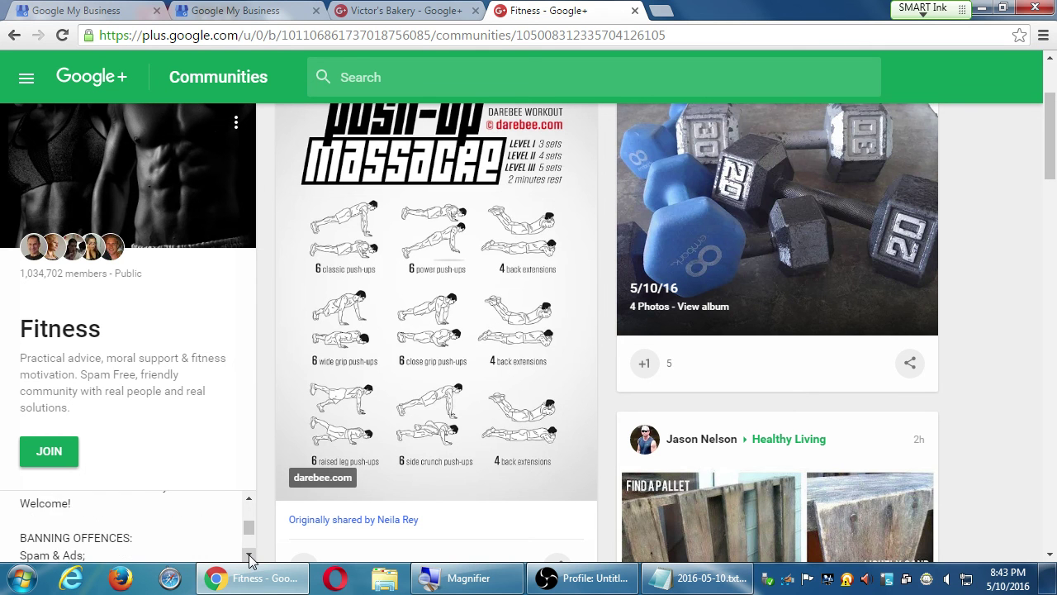
click(249, 555)
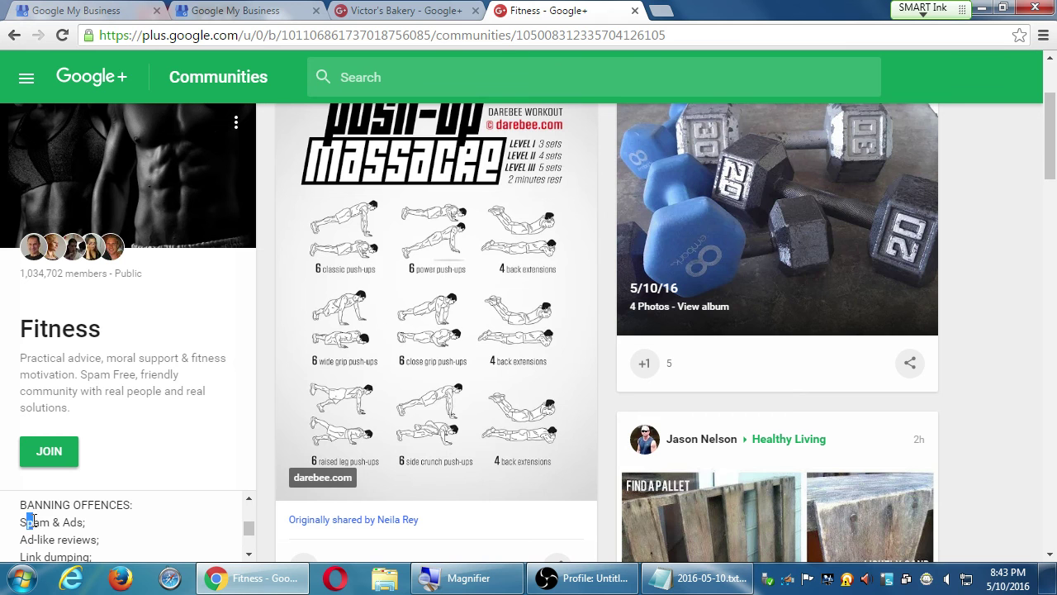
Step: Read the Fitness banning offences, including Spam & Ads, then bring Notepad back in front
drag(26, 522, 95, 524)
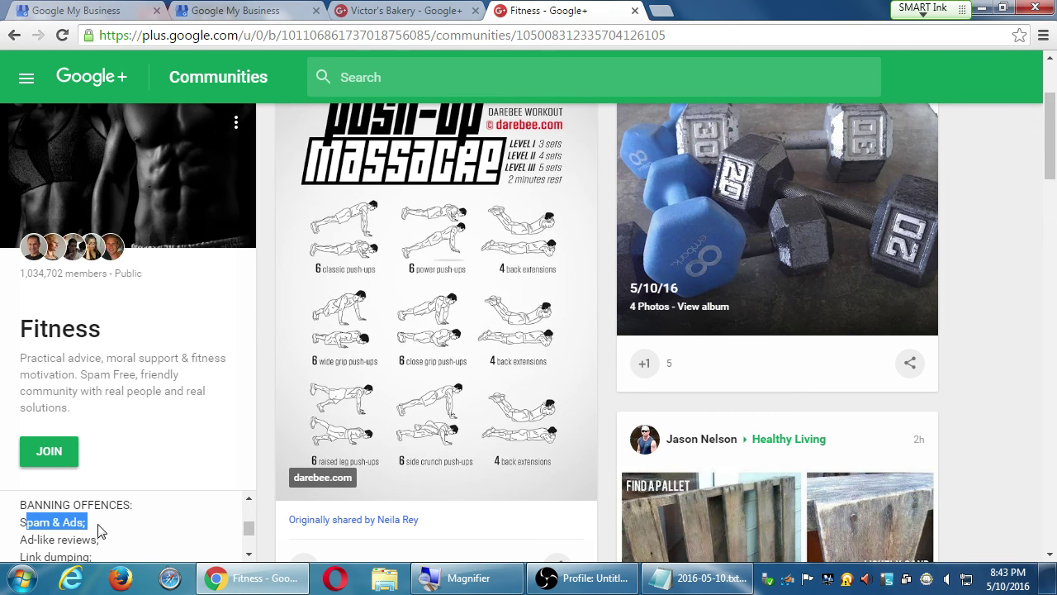
click(71, 524)
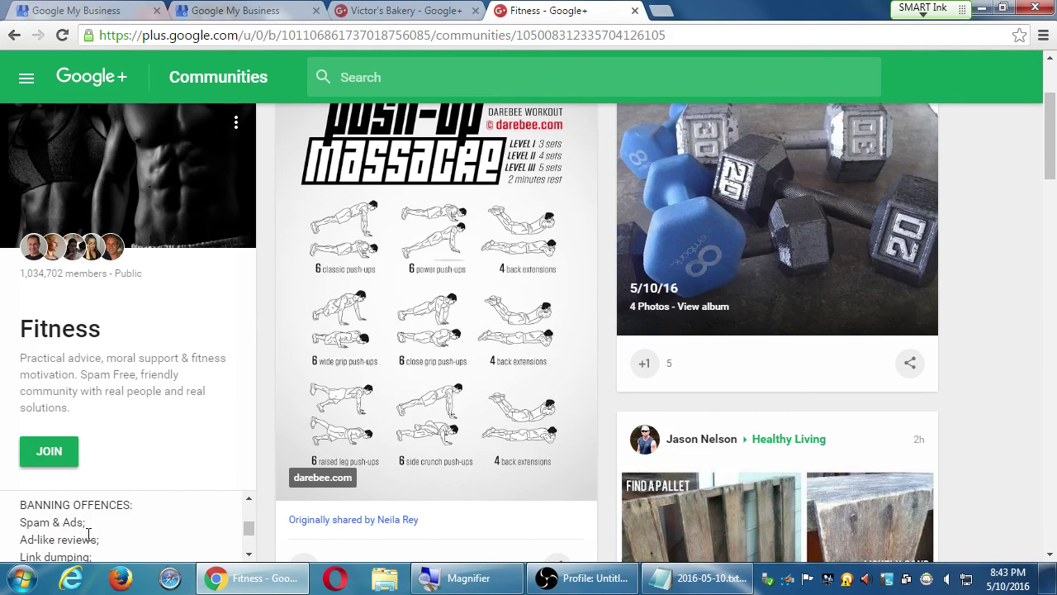
click(249, 553)
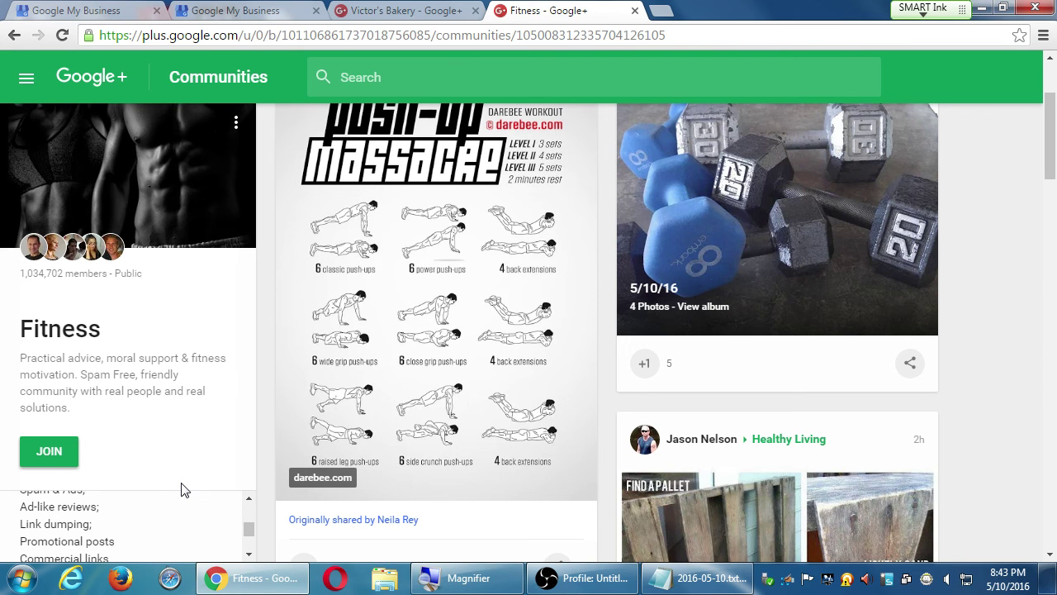
click(249, 554)
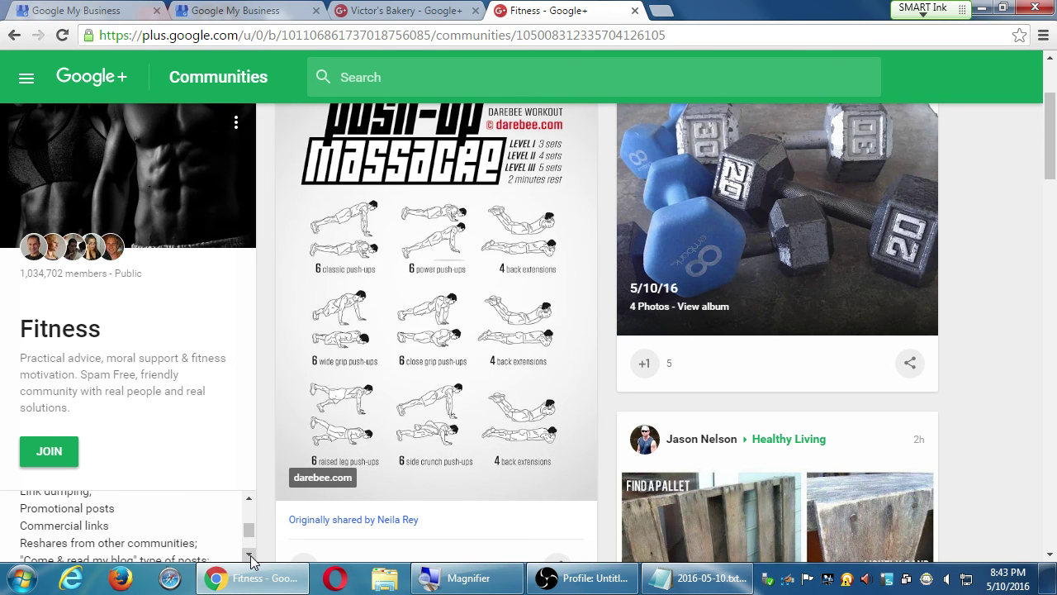
click(250, 554)
drag(108, 509, 200, 514)
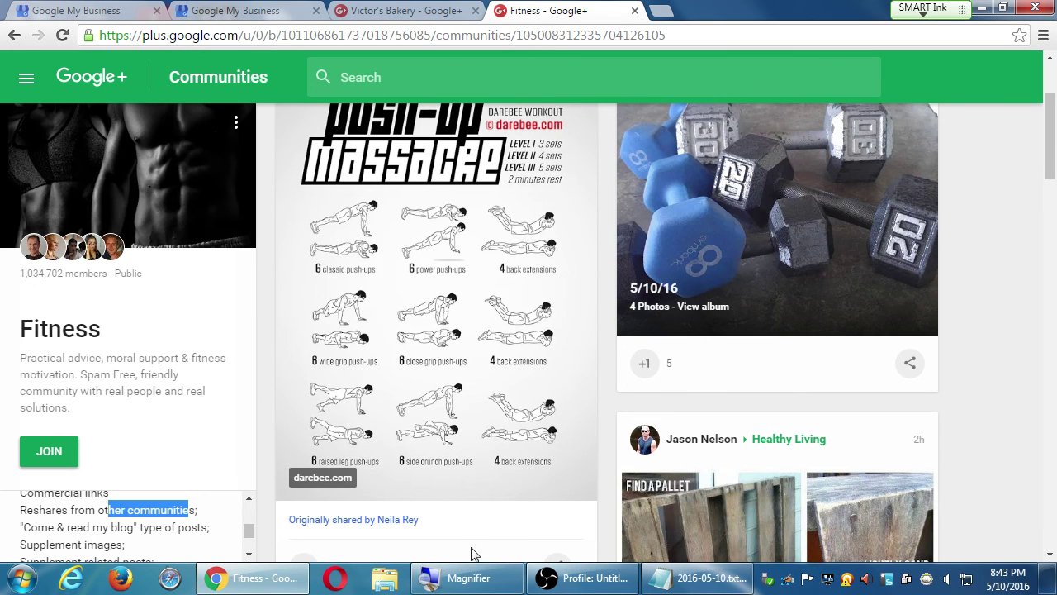
click(682, 583)
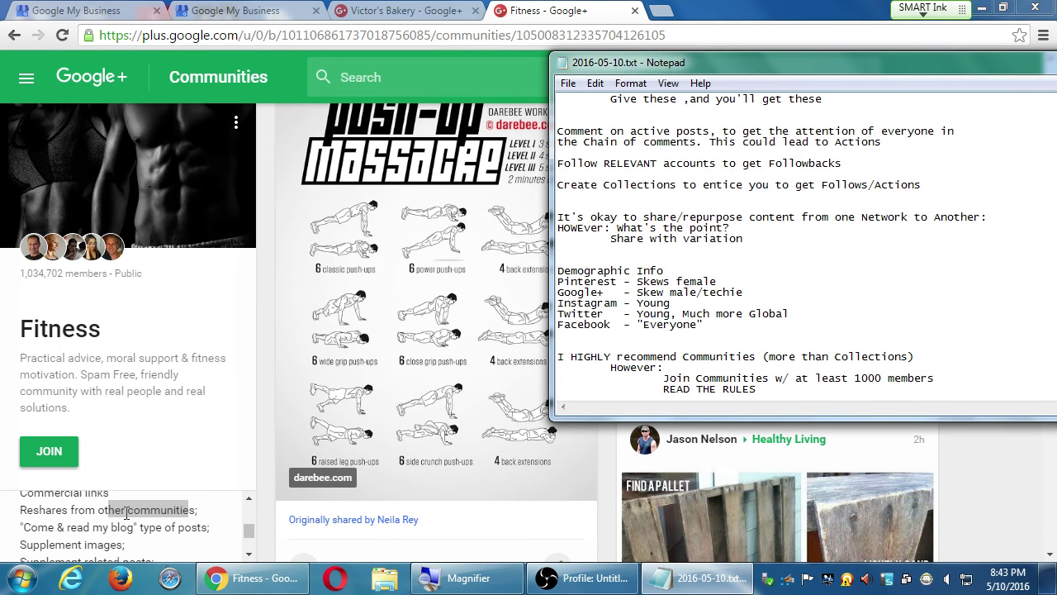
Step: Bring the Fitness community page in Chrome back in front of Notepad, scrolled to the top
click(69, 515)
scroll(576, 333, up, 2)
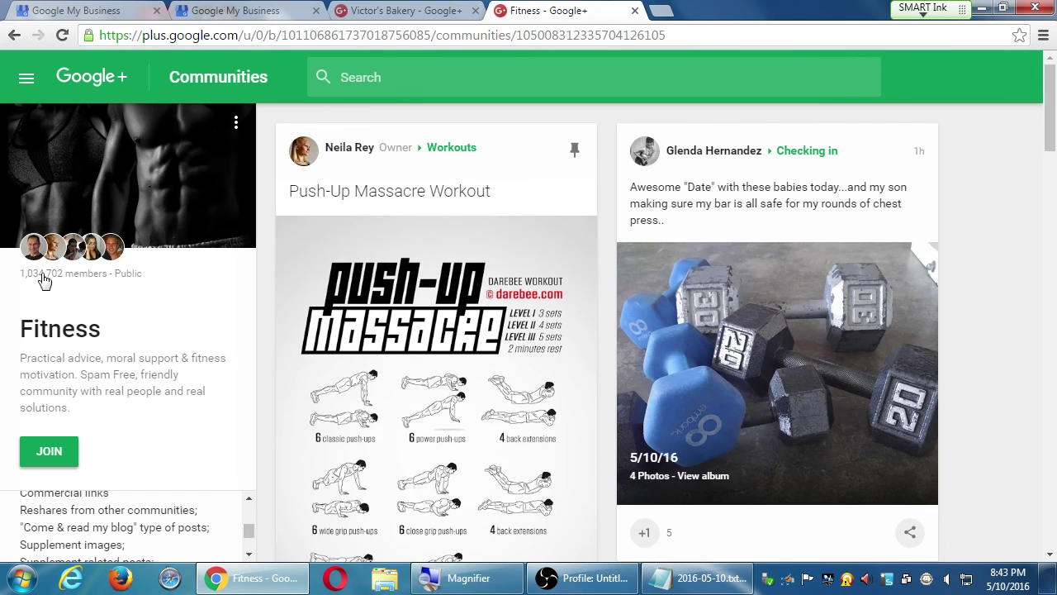
Step: Select the Fitness community's 1,034,702 member count below the cover image
drag(43, 277, 25, 283)
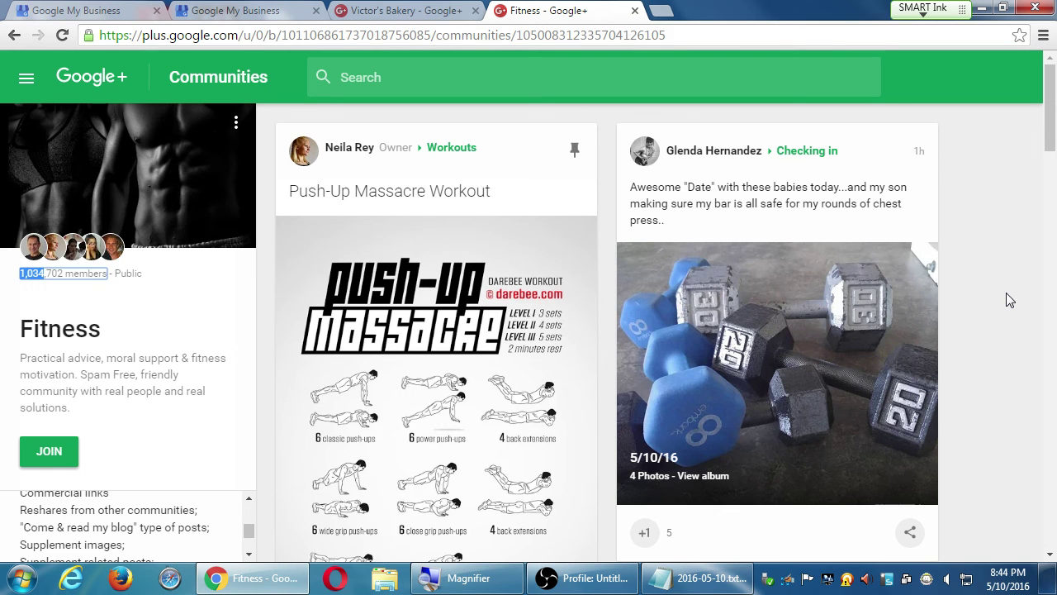
Step: Search Communities for 'google help' and browse the results, including Google+ Help
click(26, 79)
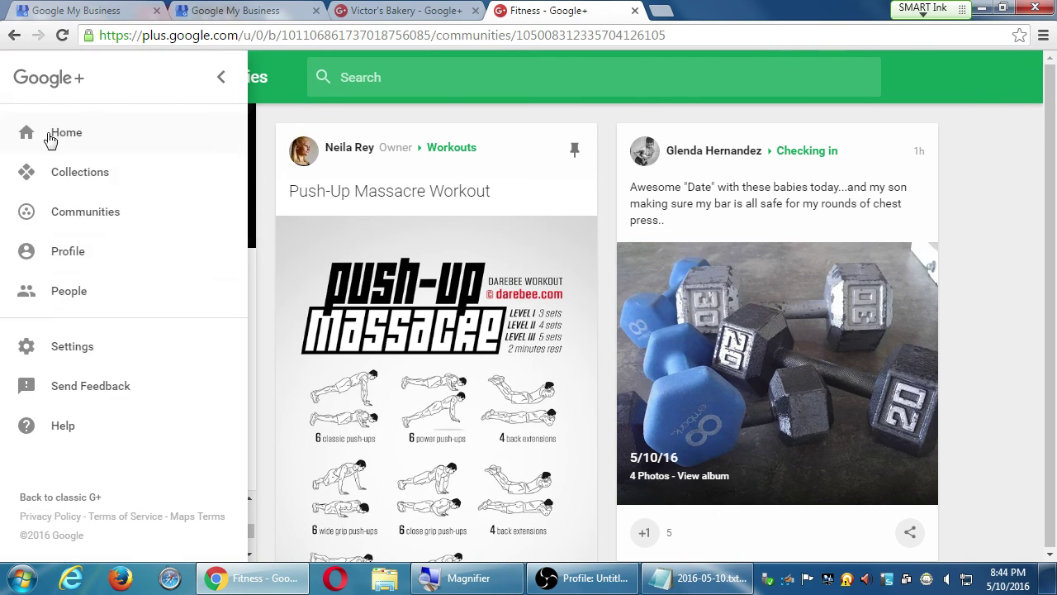
click(108, 217)
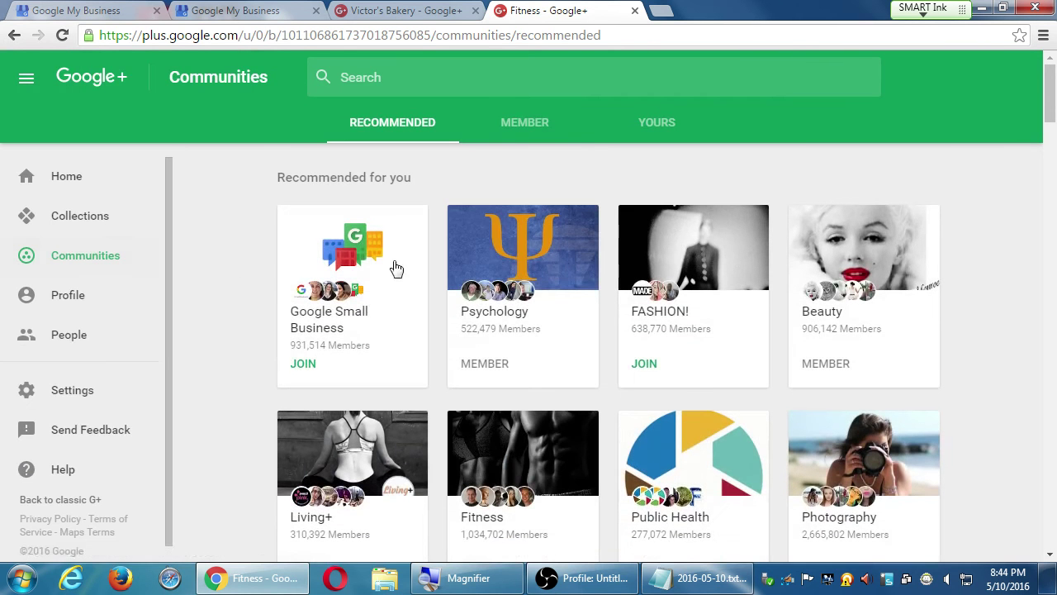
click(506, 77)
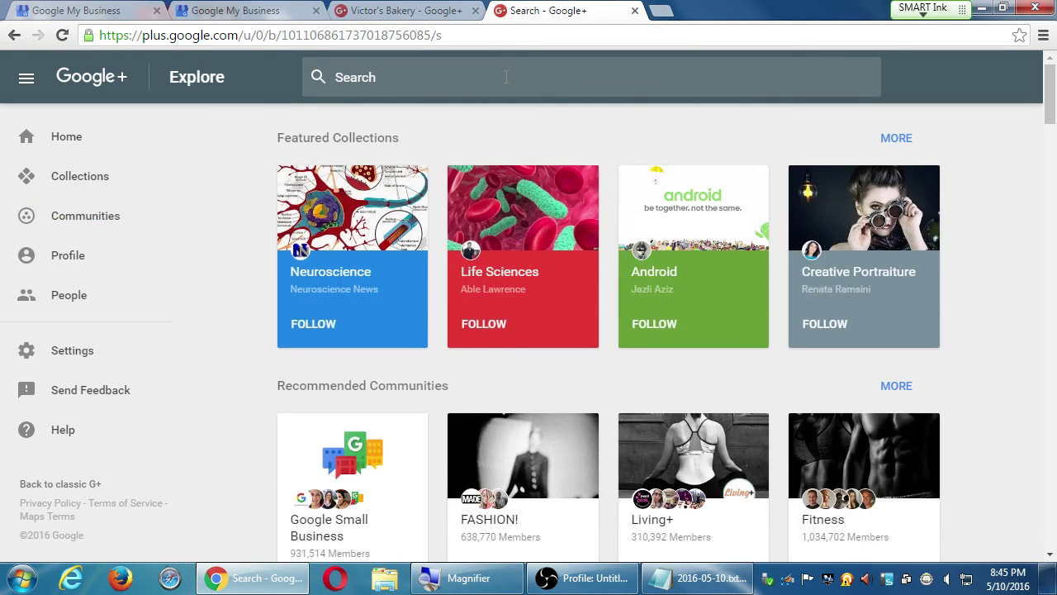
text(google help)
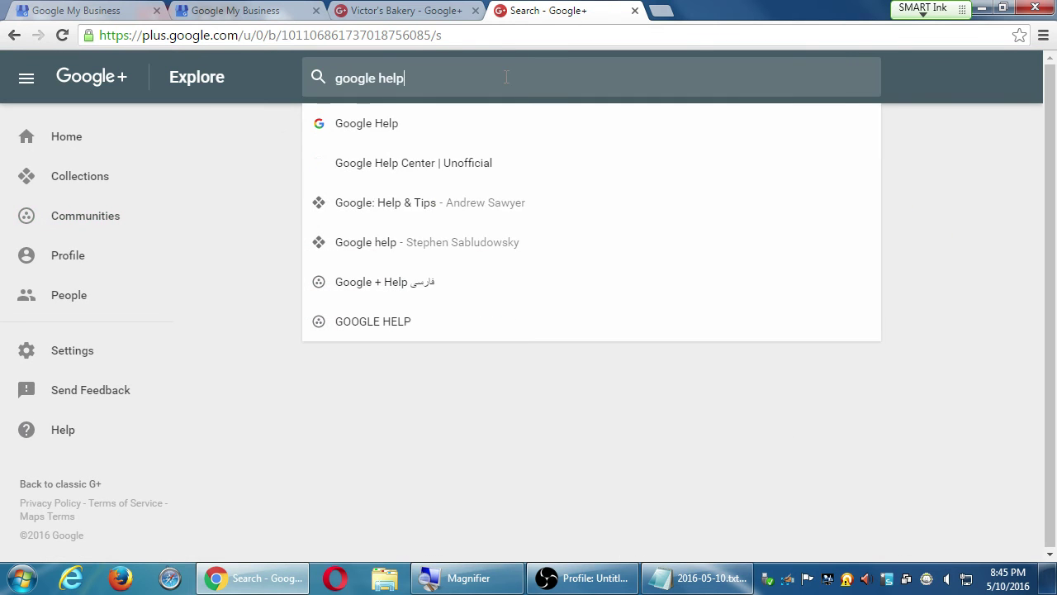
key(Return)
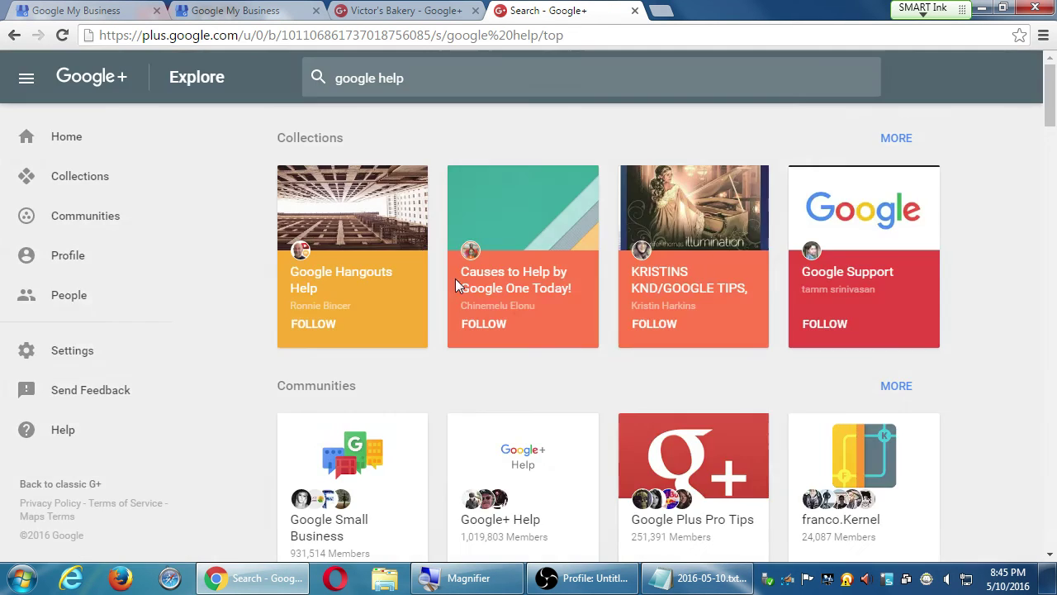
scroll(267, 365, down, 3)
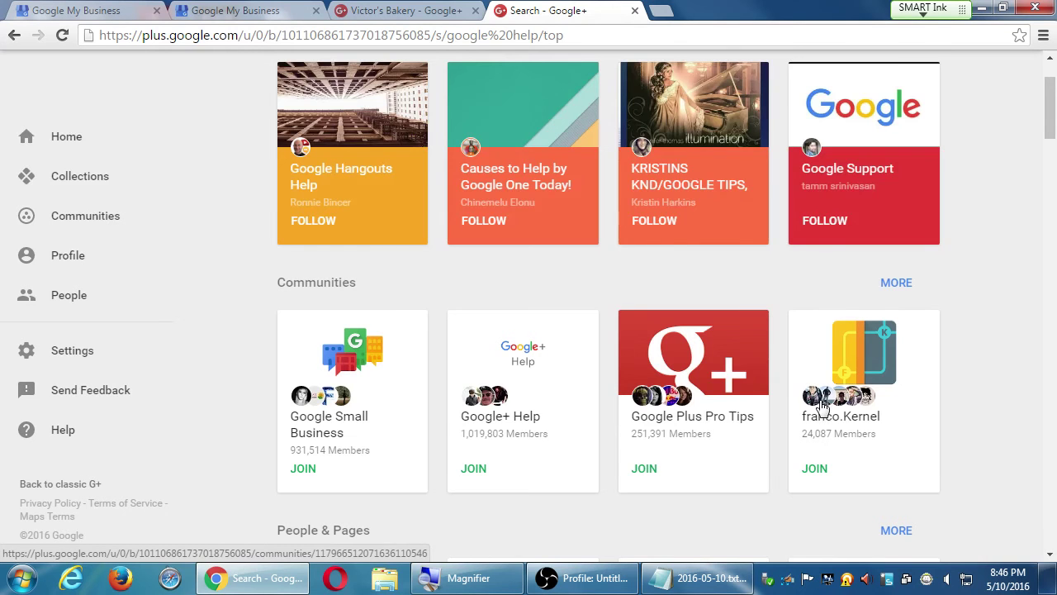
Step: Open the Google+ Help community page and look over its pinned welcome post
click(485, 421)
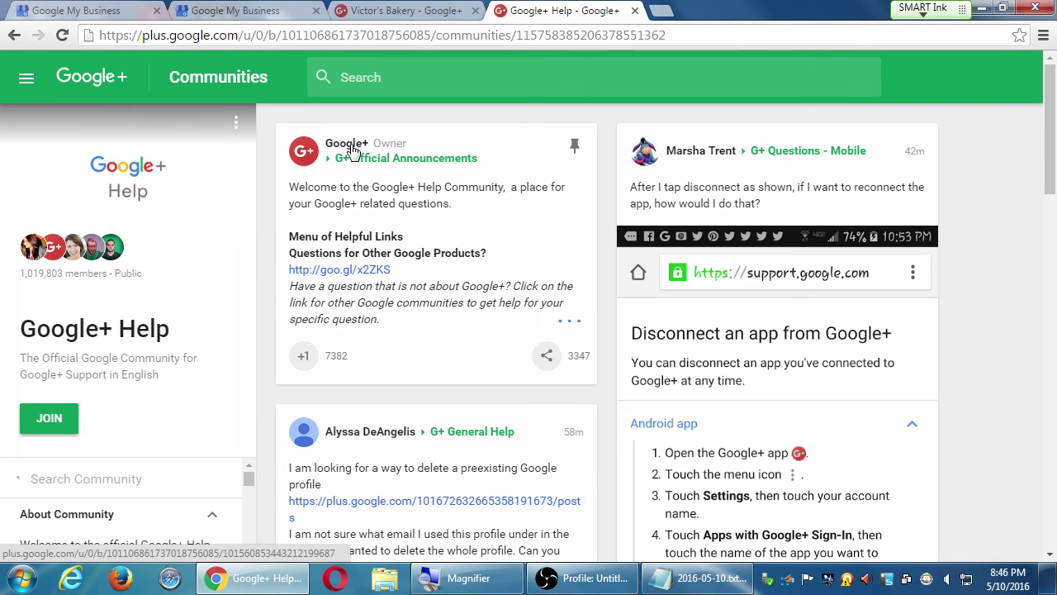
mouse_move(390, 154)
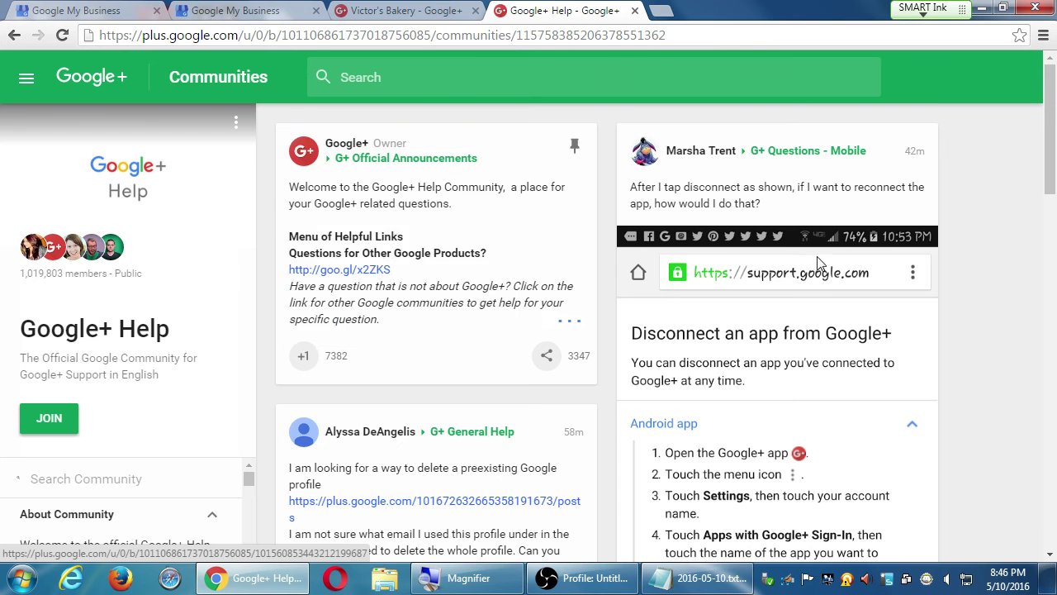
scroll(506, 431, down, 6)
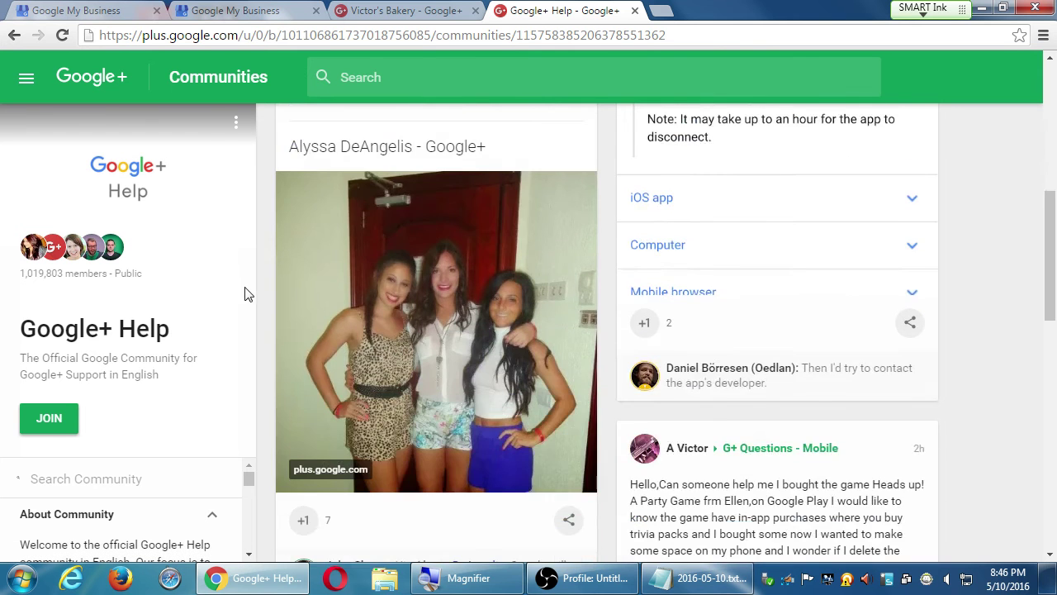
scroll(268, 341, up, 4)
scroll(263, 339, up, 2)
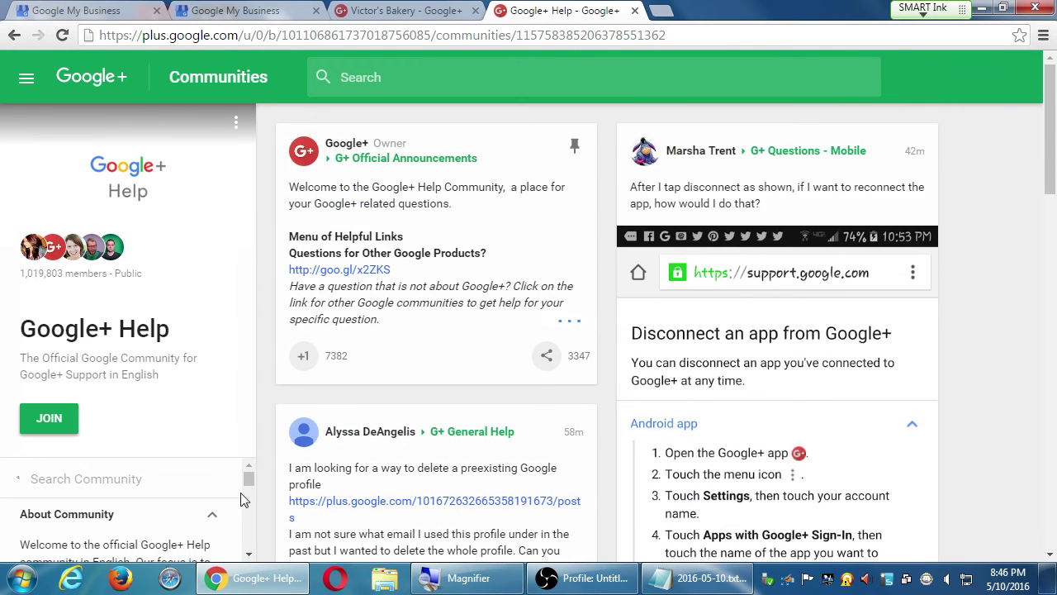
Step: Type 'Follow the Rules' in the Notepad notes, then return to the Google+ Help page
click(698, 583)
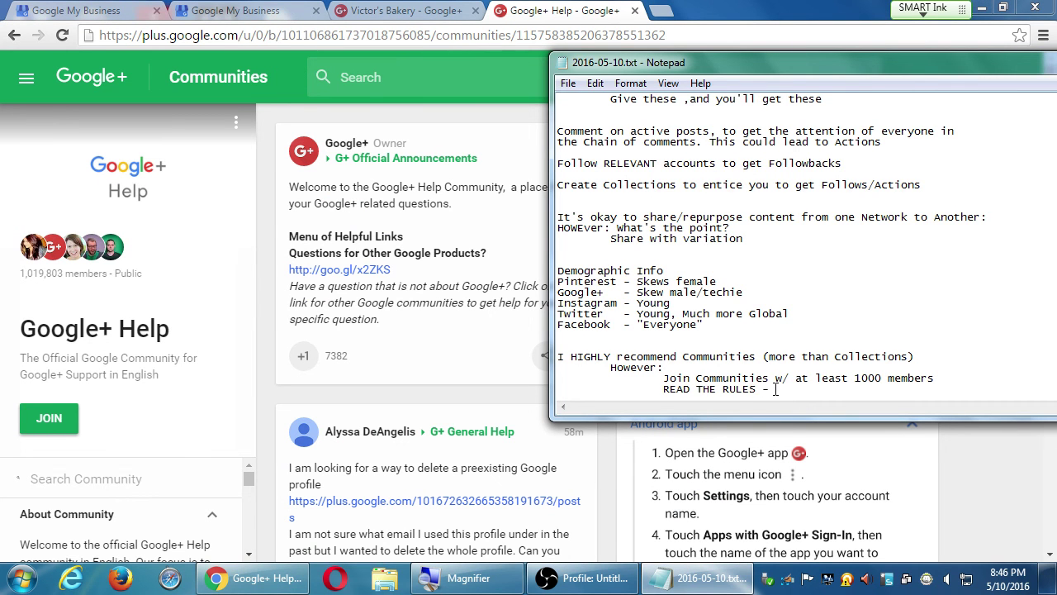
text(Follow the Rules)
click(967, 442)
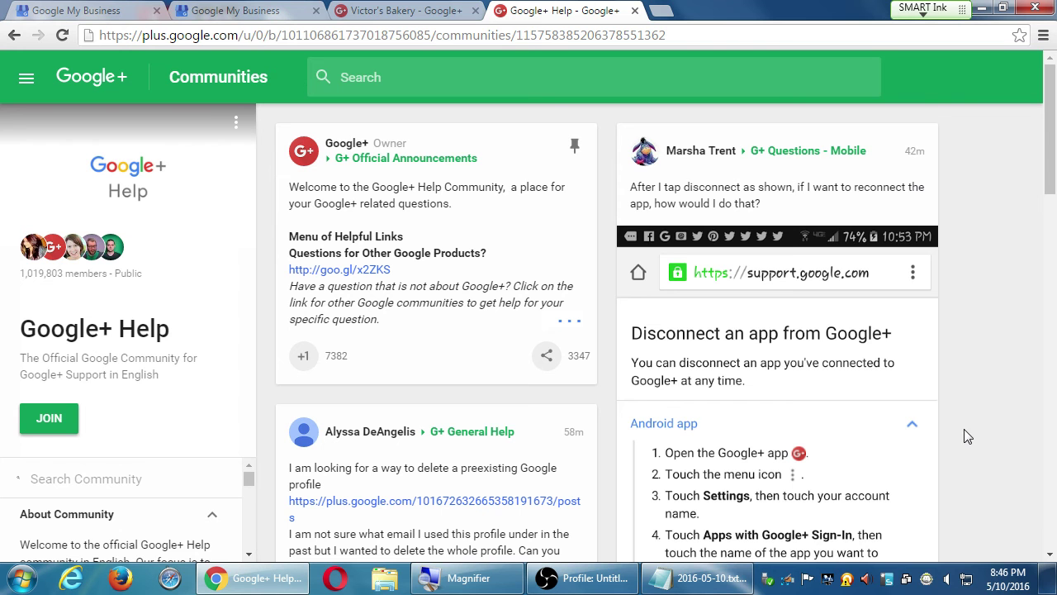
Step: +1 the profile picture bug and name change wait posts, dismissing the +1 notice
scroll(615, 314, down, 4)
scroll(611, 308, down, 15)
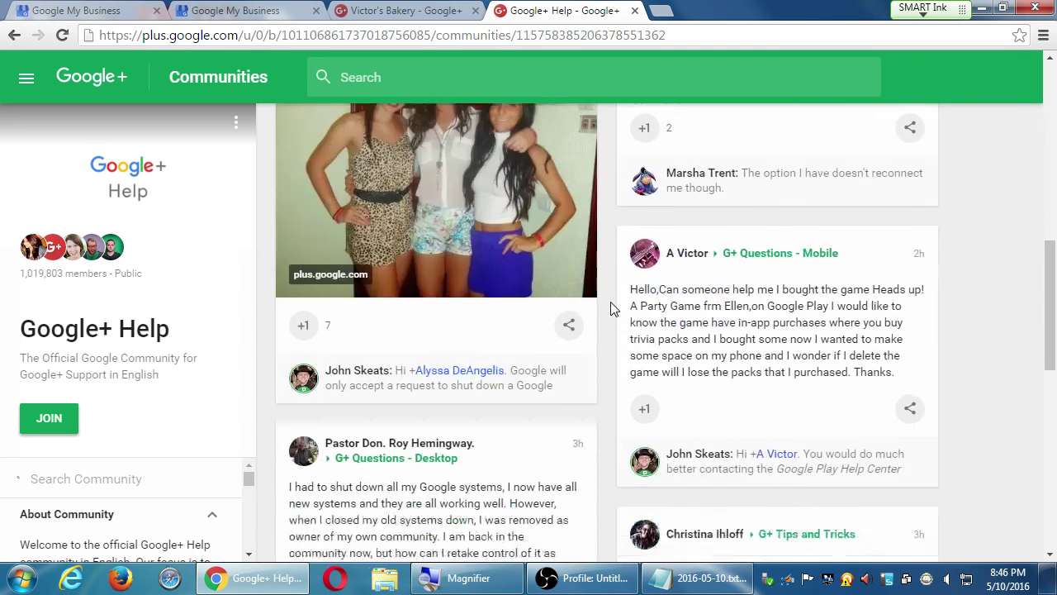
scroll(612, 308, down, 3)
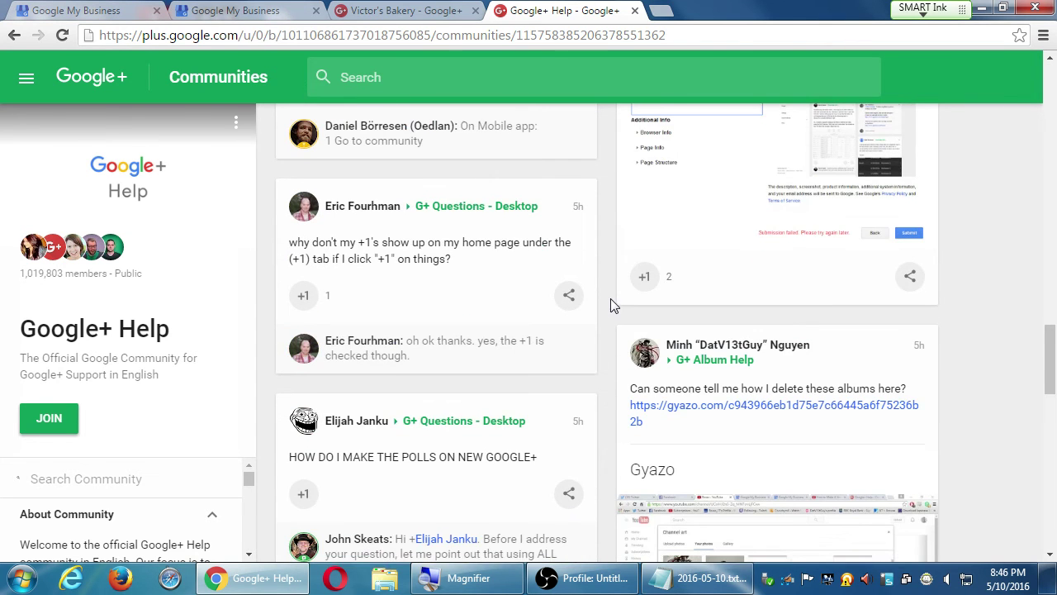
scroll(610, 298, down, 2)
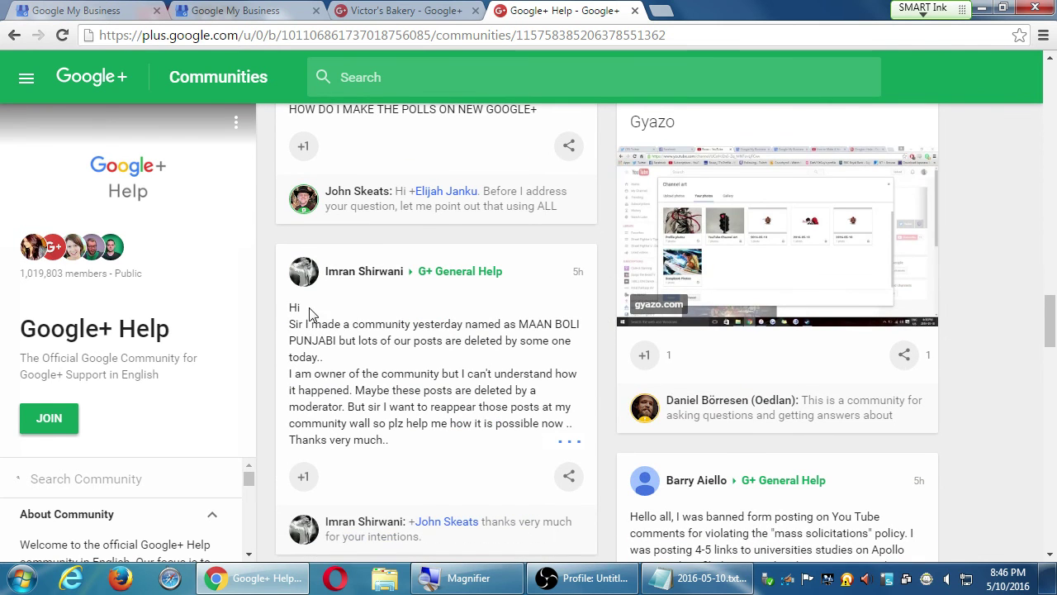
scroll(476, 442, down, 6)
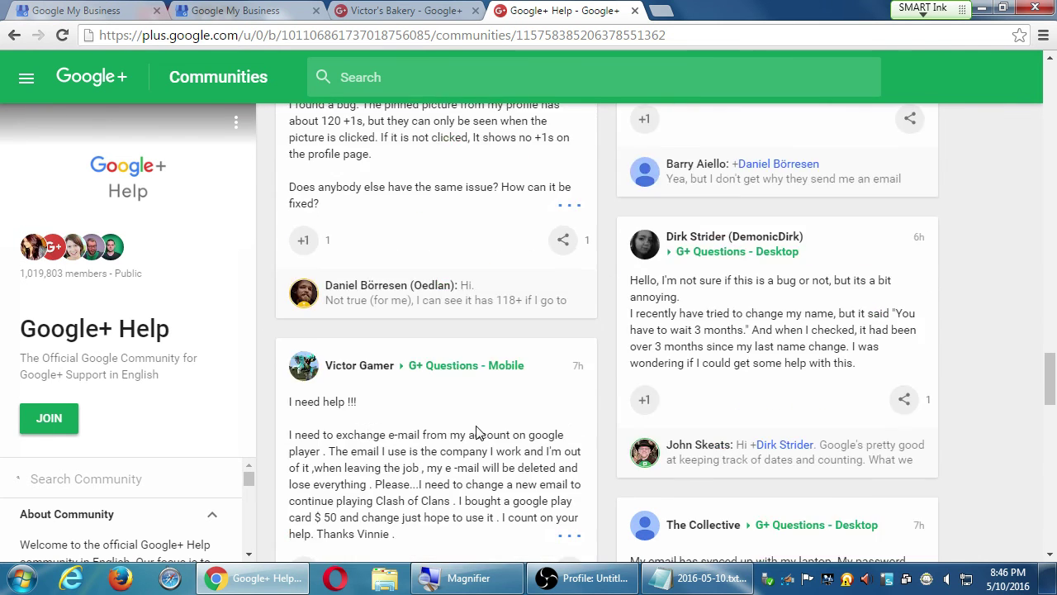
click(305, 240)
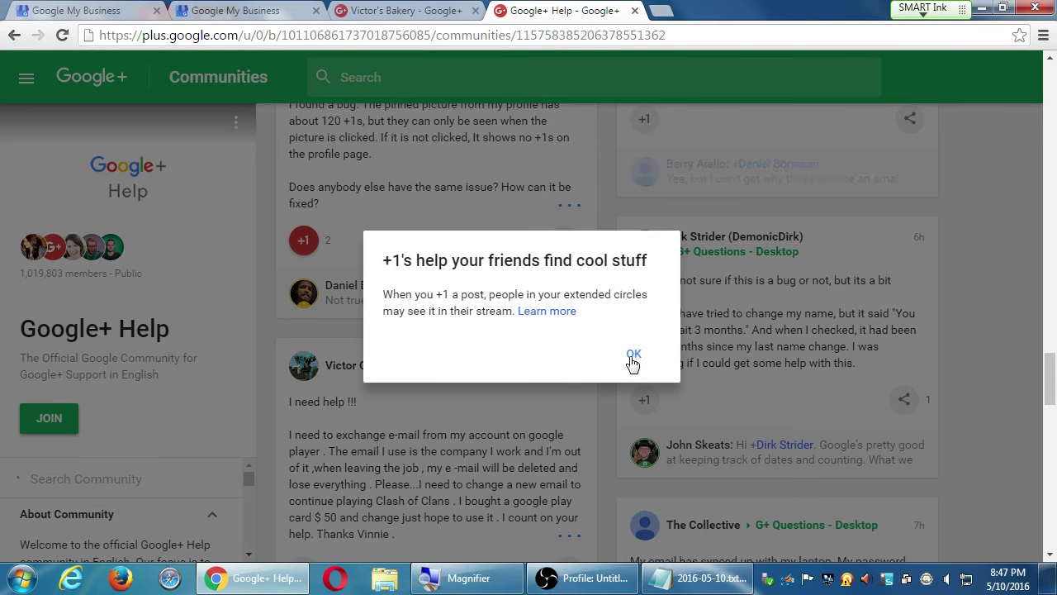
click(632, 356)
click(645, 402)
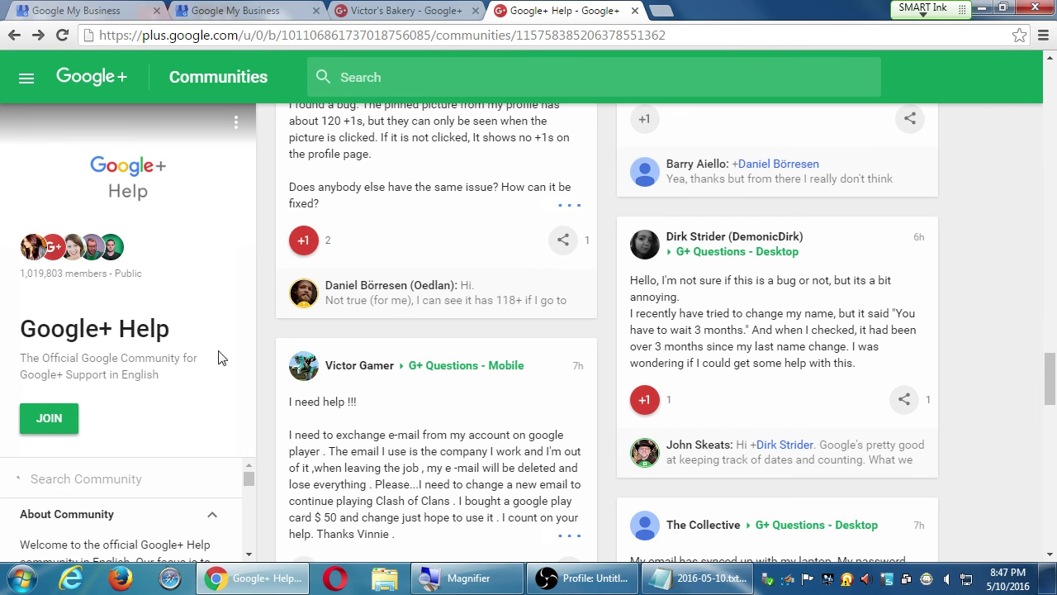
Step: Return to the recommended Communities page and bring the Notepad notes to the front
click(27, 78)
click(89, 214)
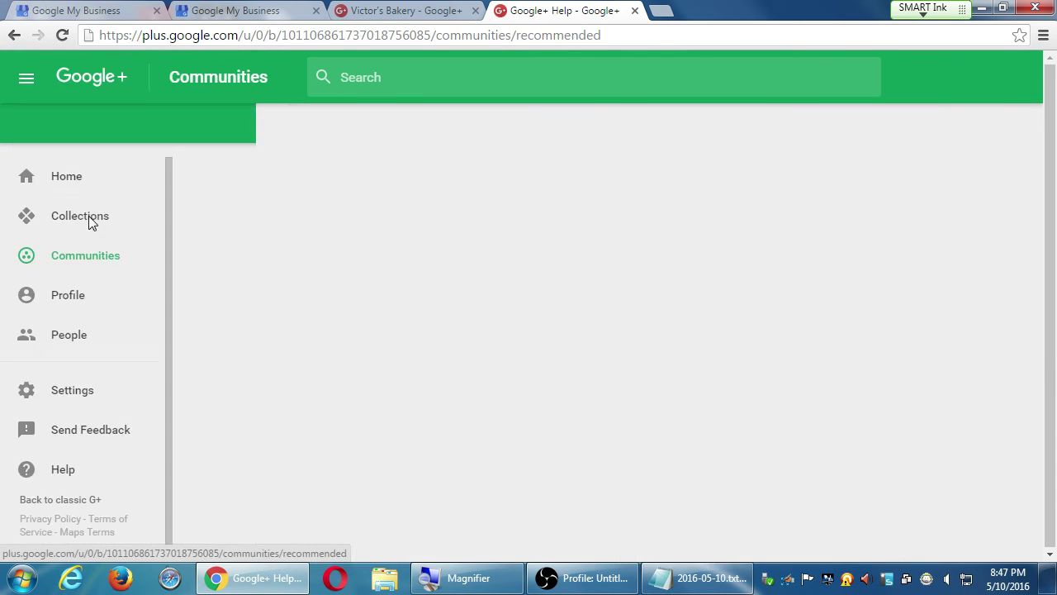
click(685, 583)
scroll(685, 583, down, 1)
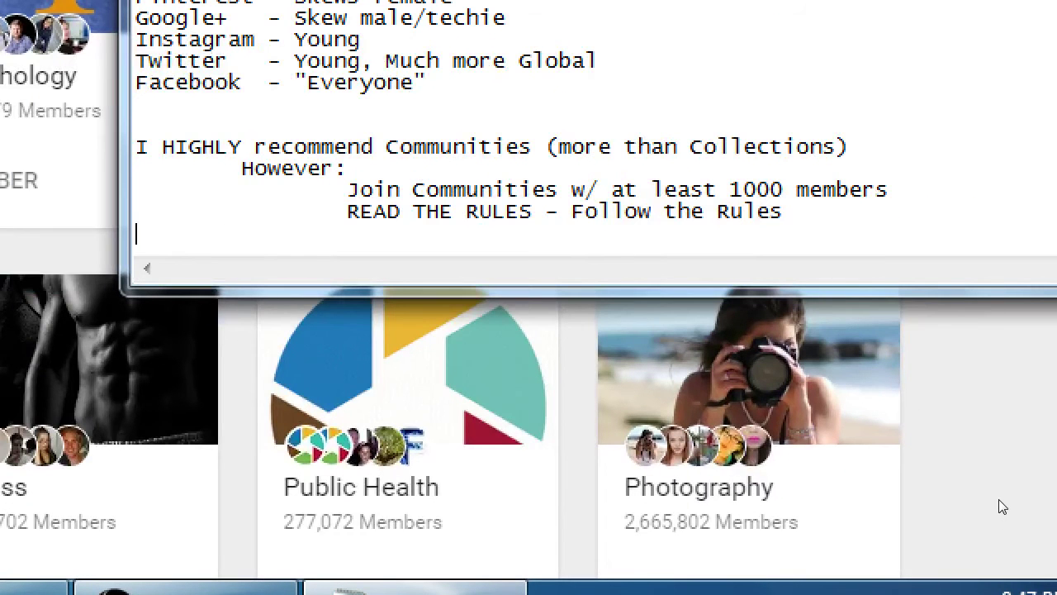
Step: Add the indented tip 'Lurk in the Community a bit to get a feel for it'
key(Tab)
key(Tab)
text(Lurk in the Commun)
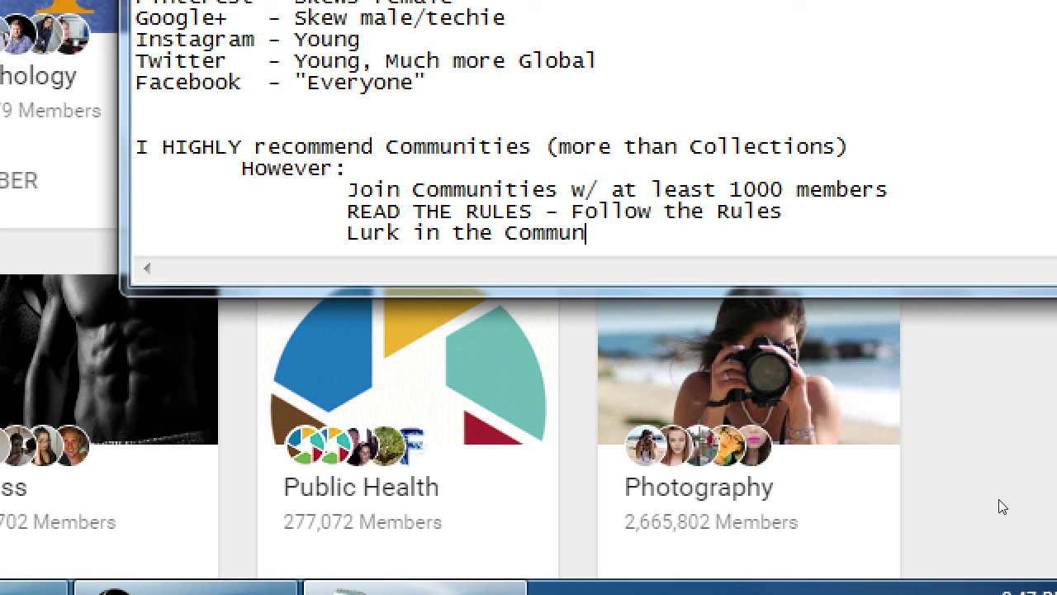
text(ity a bit to get t)
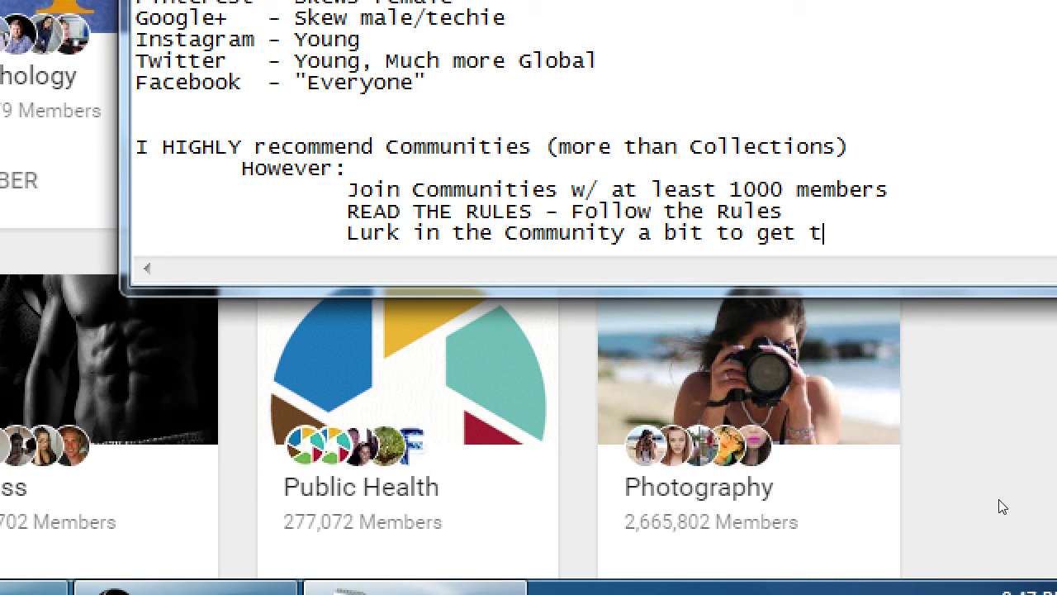
key(BackSpace)
text(a feel for it)
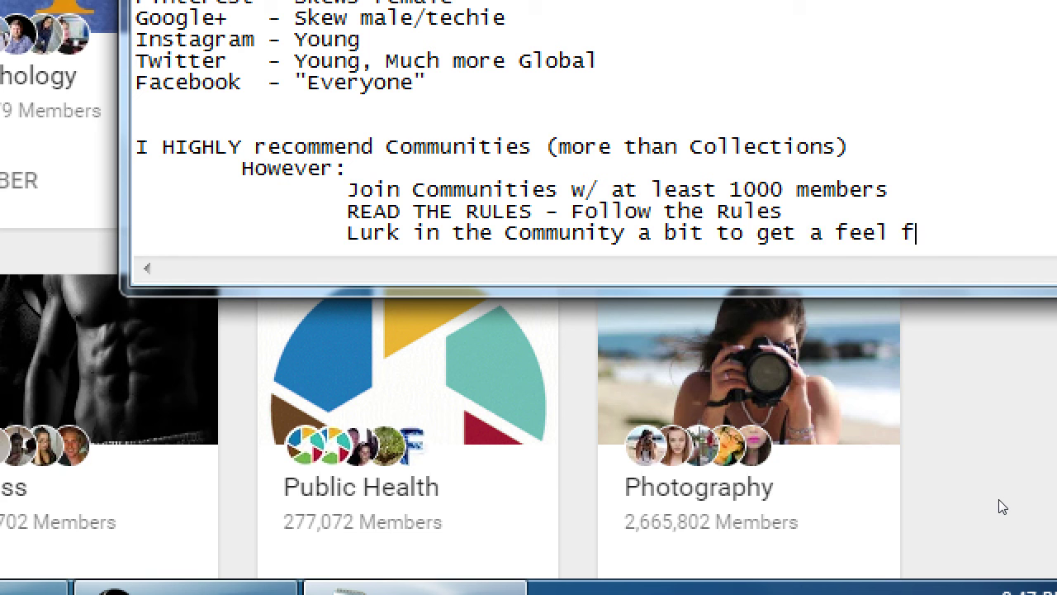
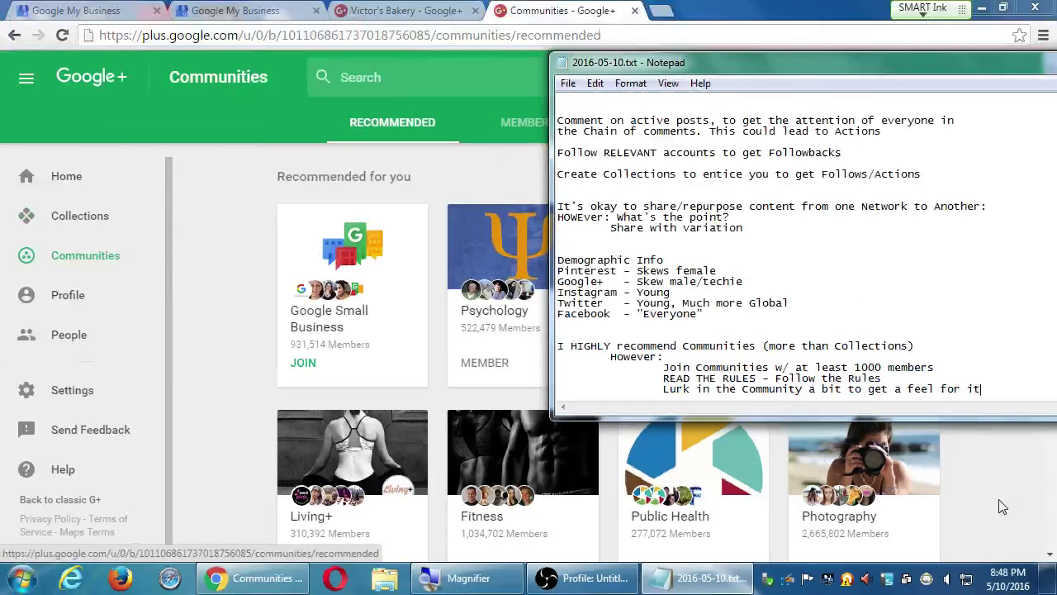
Step: Bring the Chrome window with Google+ Communities back in front of the Notepad notes
click(998, 506)
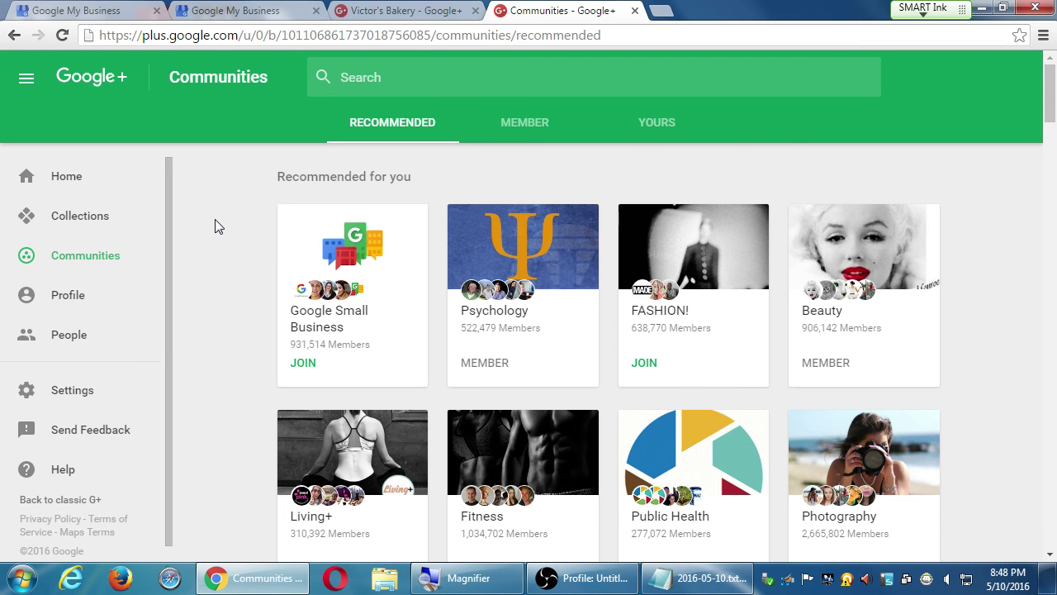
Step: Browse the recommended communities, then open the Victor's Bakery profile page
scroll(273, 262, down, 6)
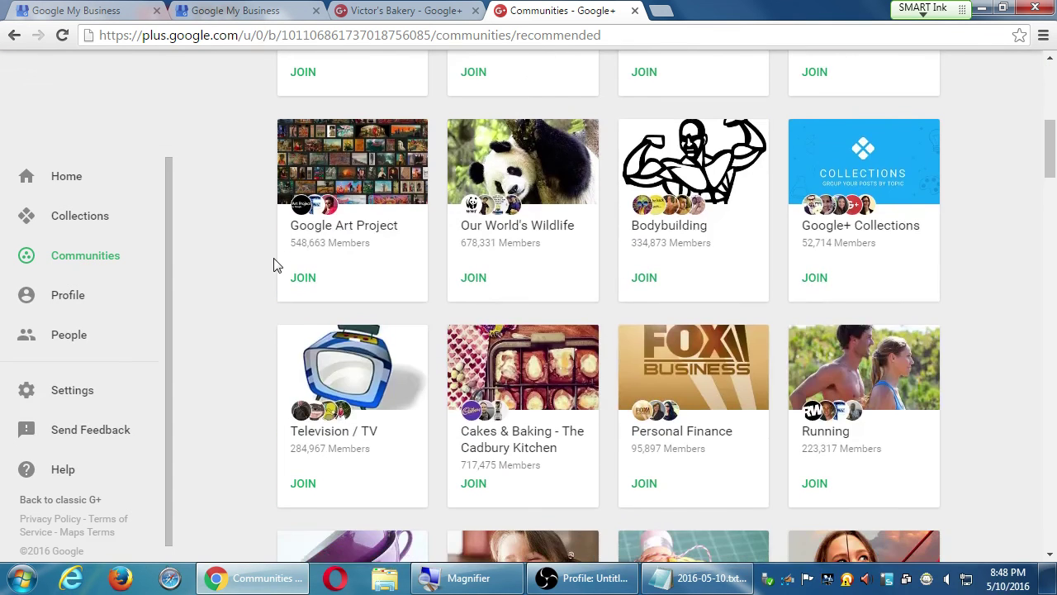
scroll(277, 264, down, 6)
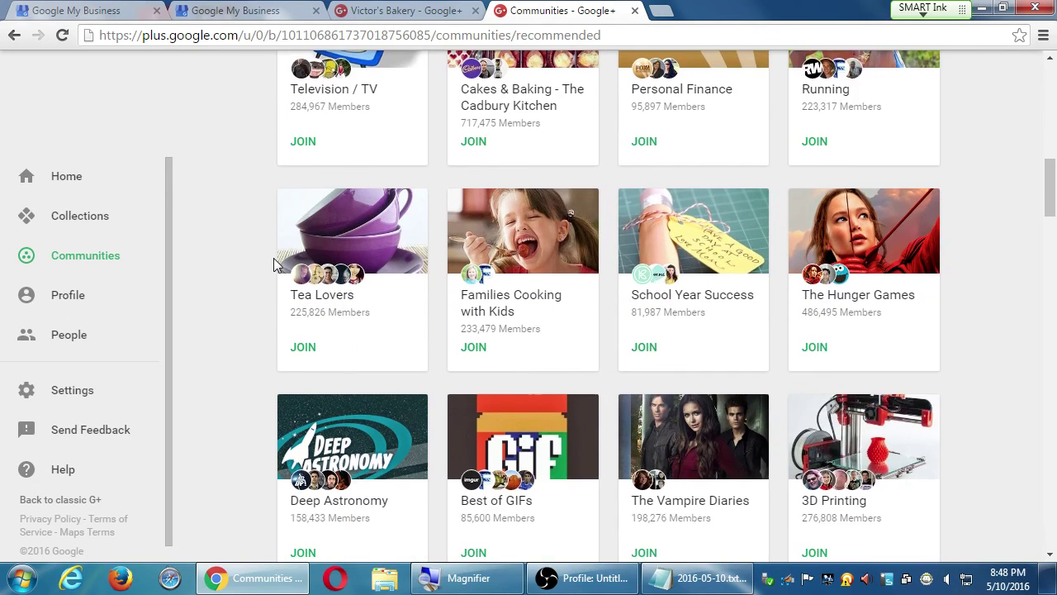
scroll(277, 264, down, 6)
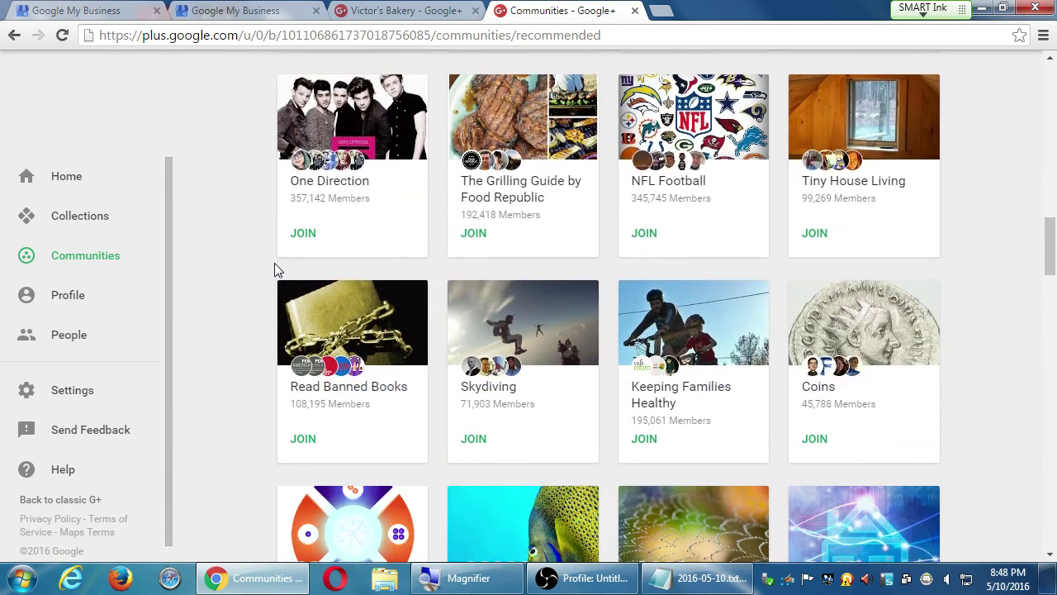
scroll(276, 281, down, 3)
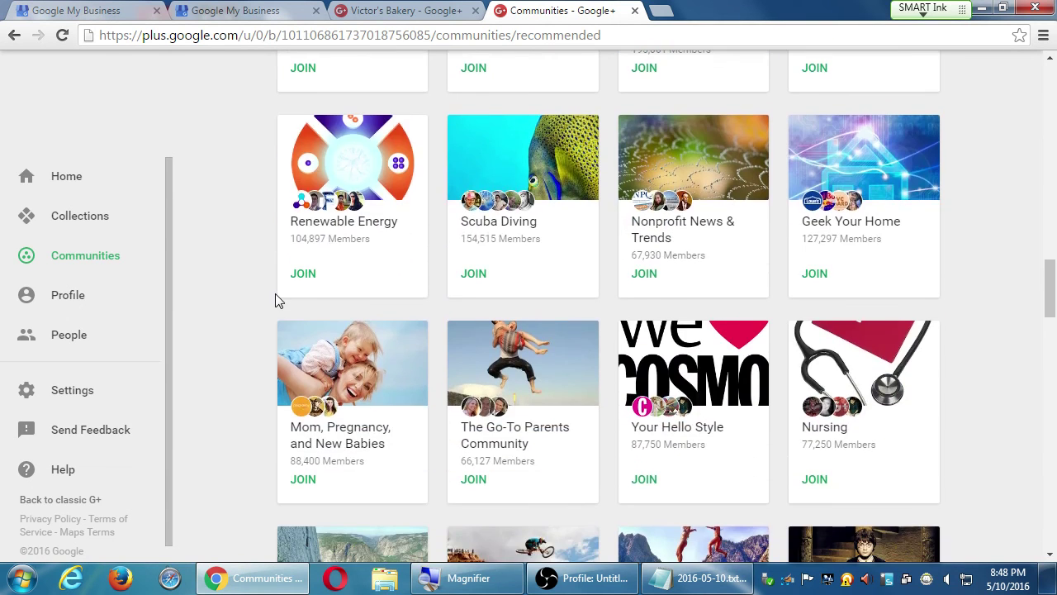
scroll(275, 299, down, 3)
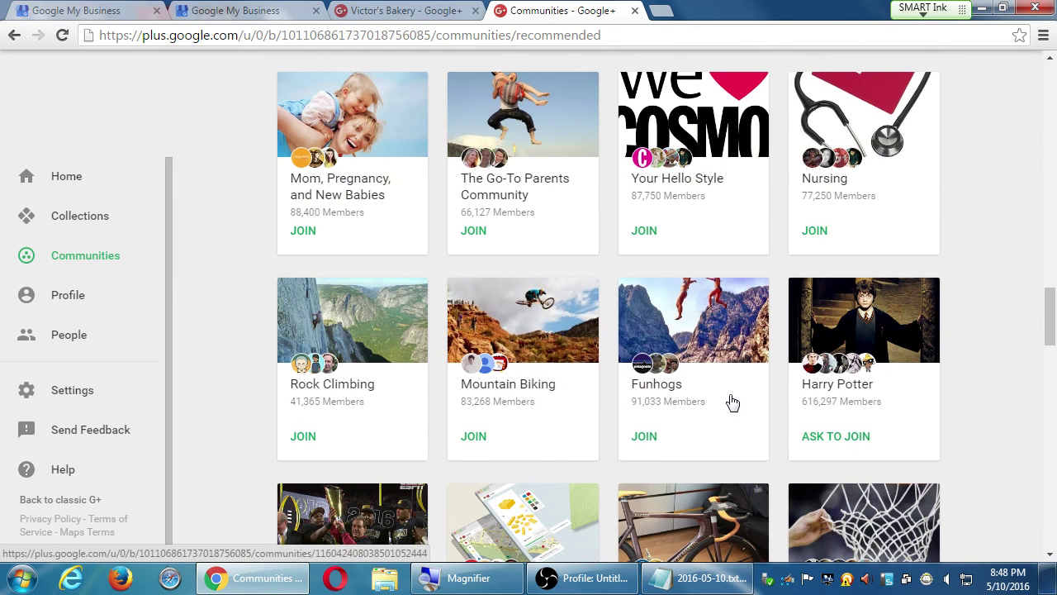
click(56, 296)
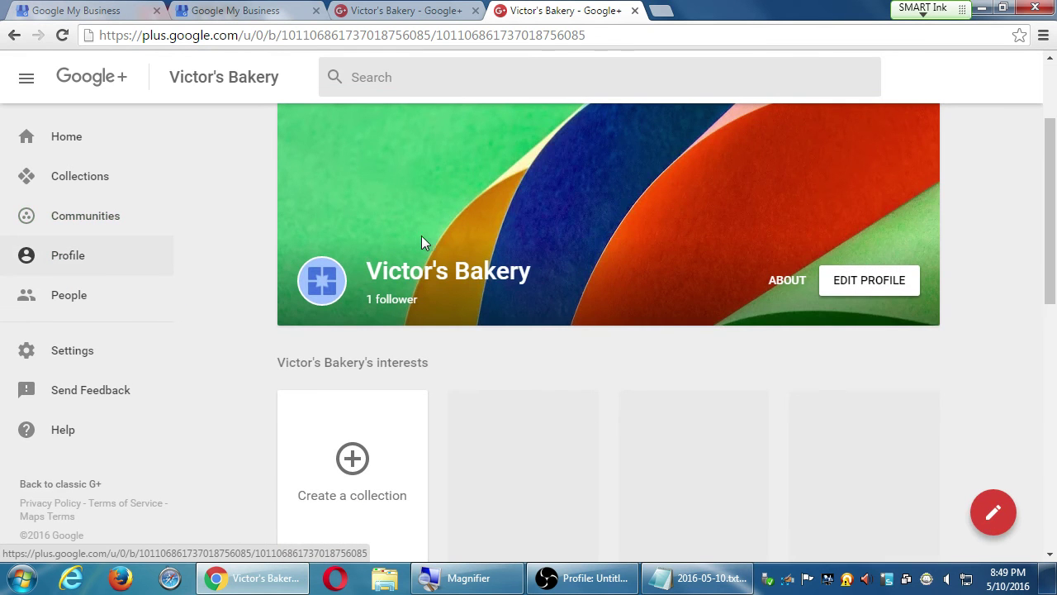
Step: Go from the bakery profile to Communities, then open the Explore page with featured collections
scroll(325, 470, down, 10)
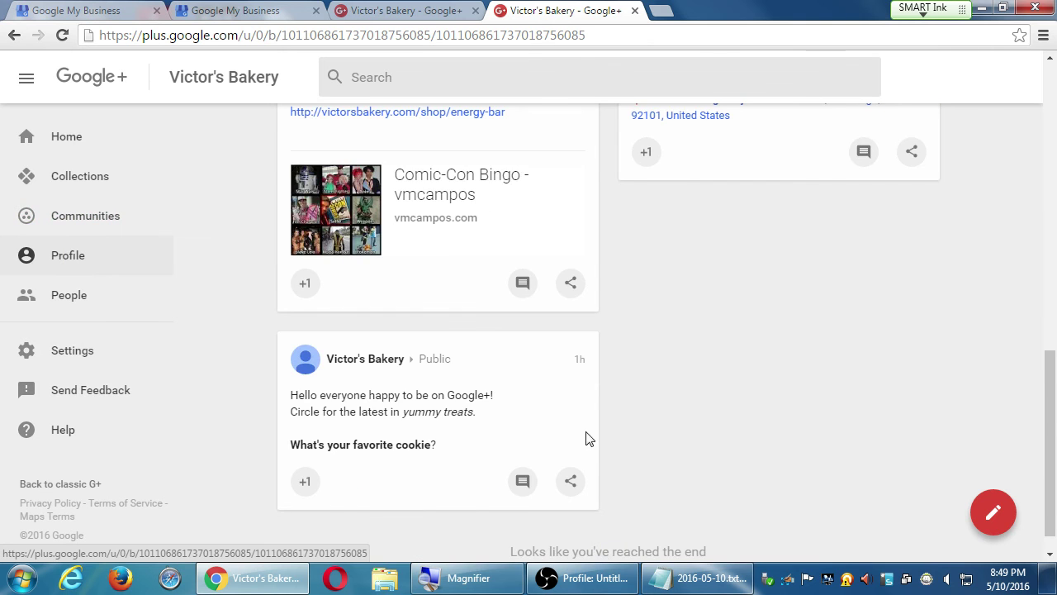
scroll(820, 560, up, 6)
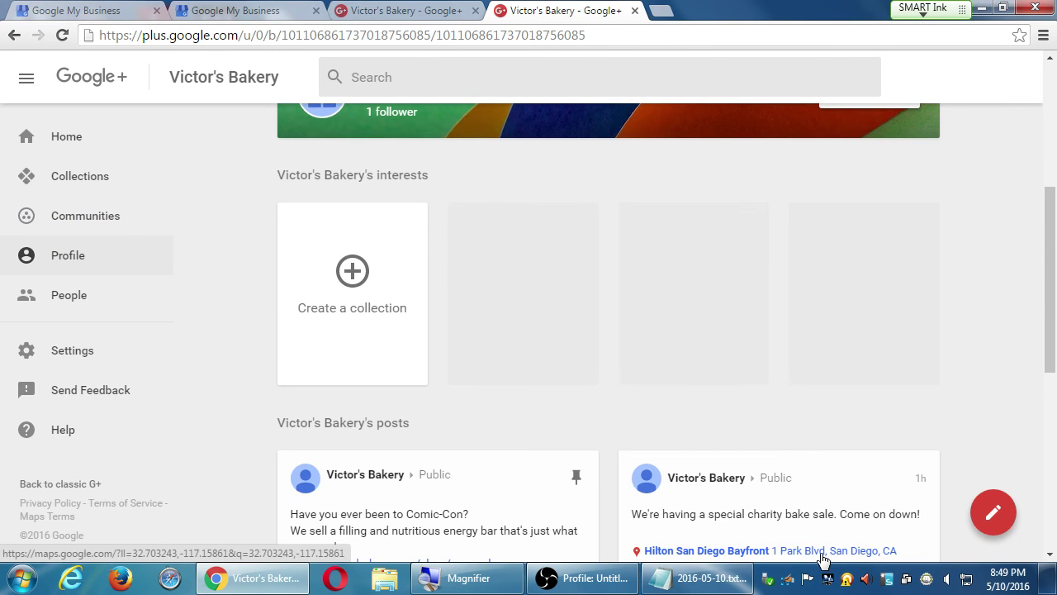
scroll(803, 559, up, 3)
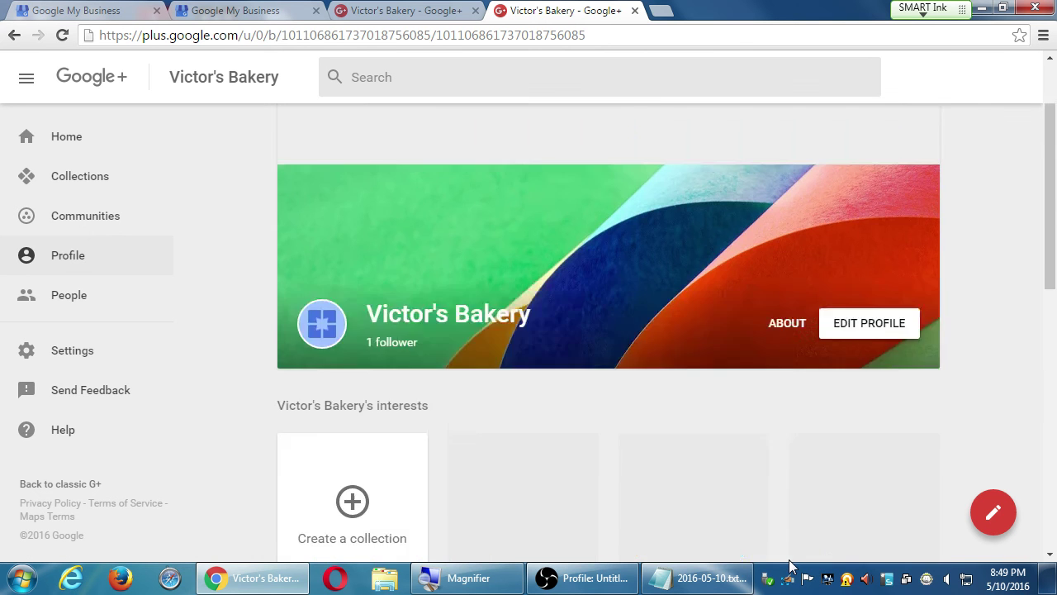
click(84, 219)
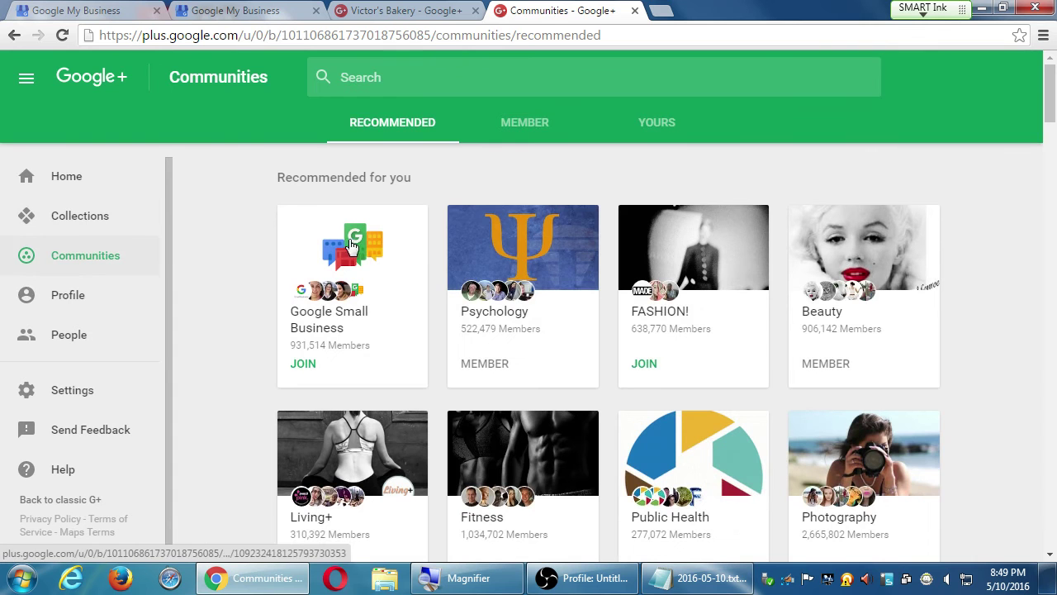
click(479, 78)
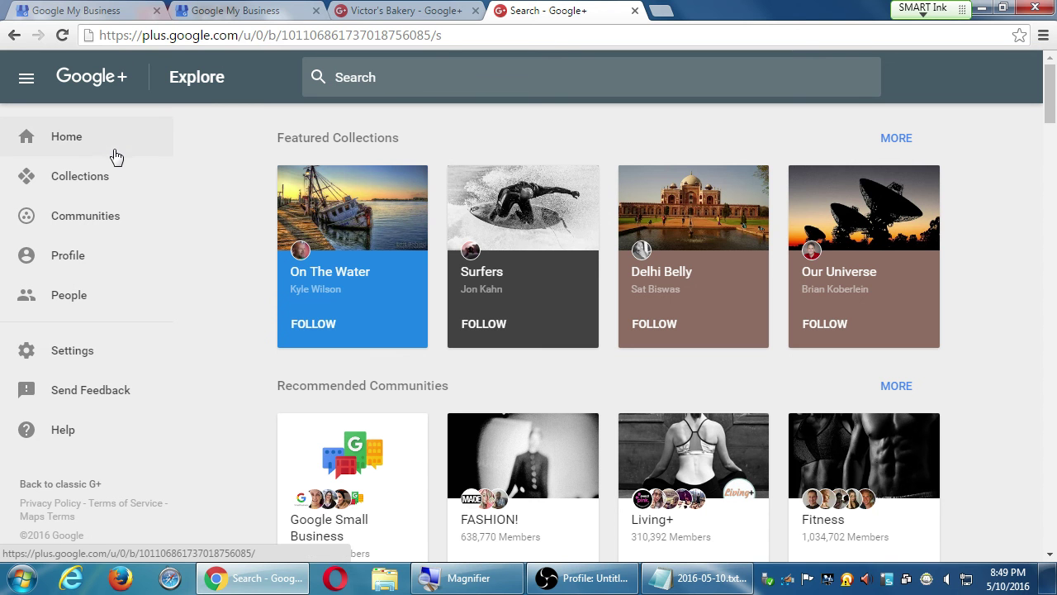
Step: Return to the Victor's Bakery Home feed, reload it and toggle the navigation sidebar
click(59, 136)
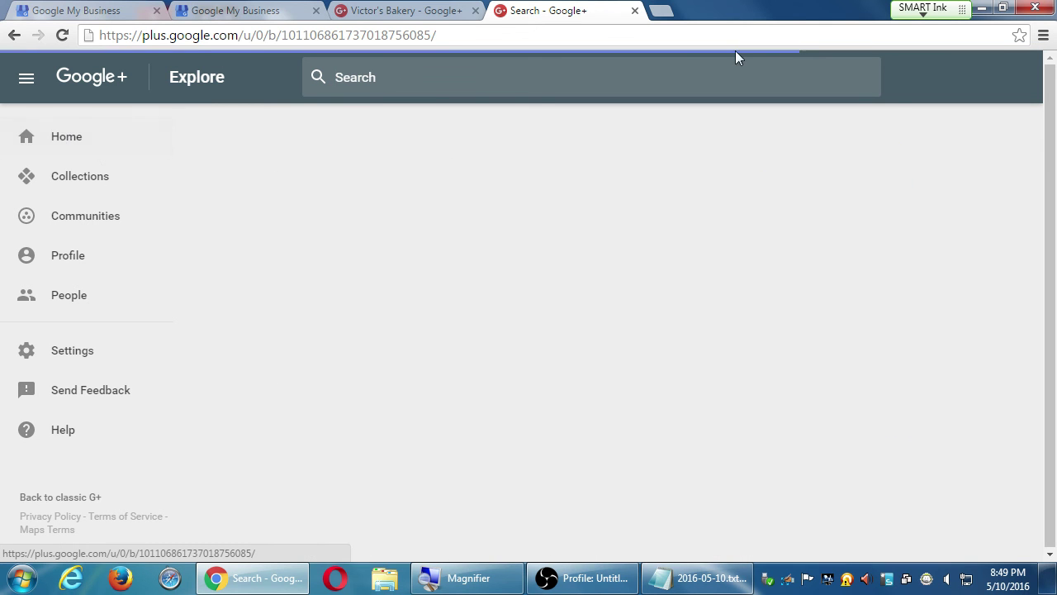
scroll(944, 140, down, 5)
scroll(948, 144, up, 5)
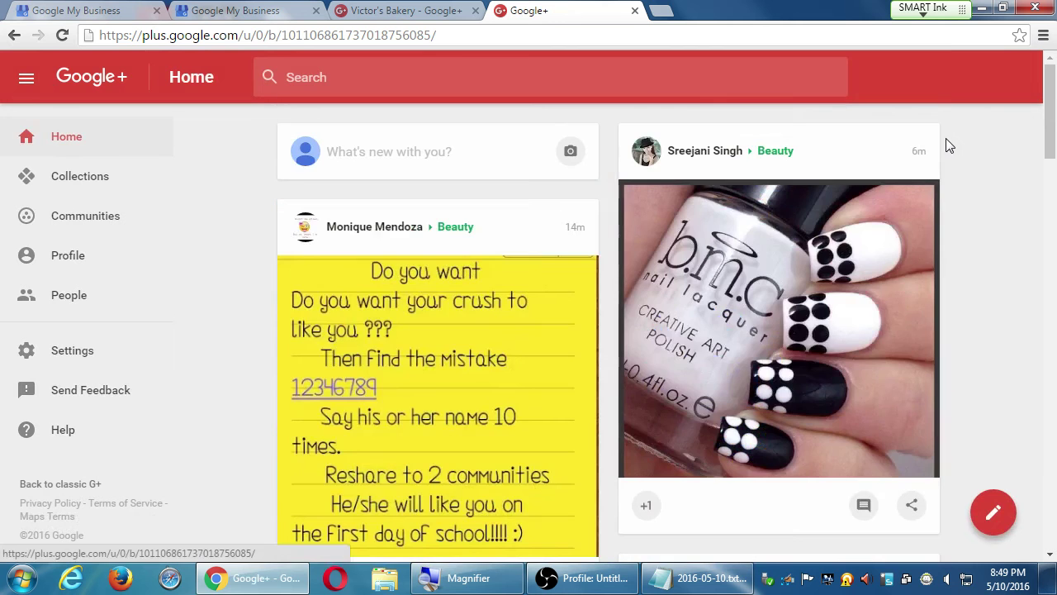
click(67, 80)
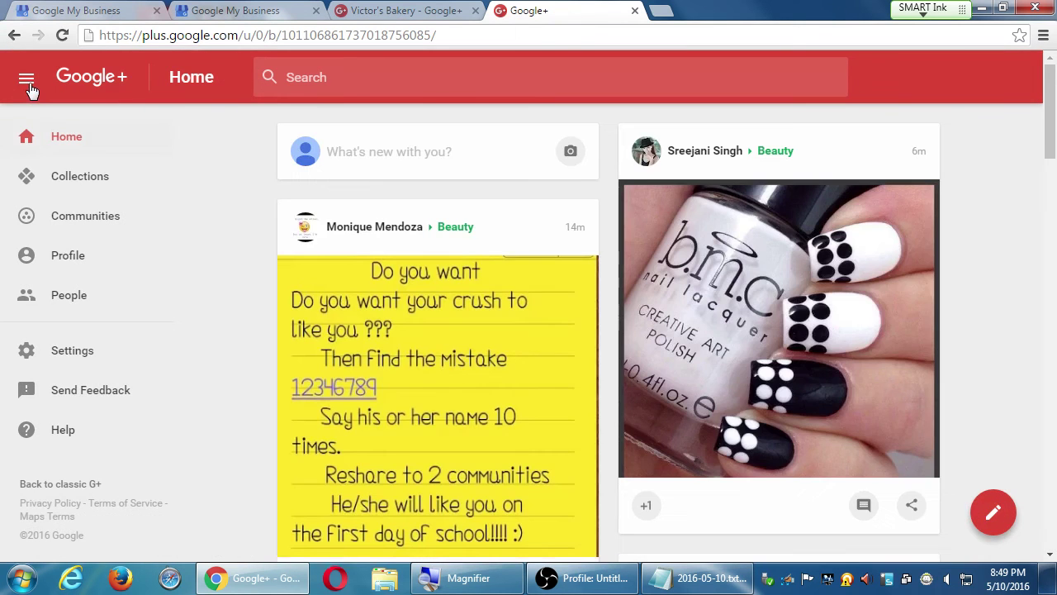
click(27, 82)
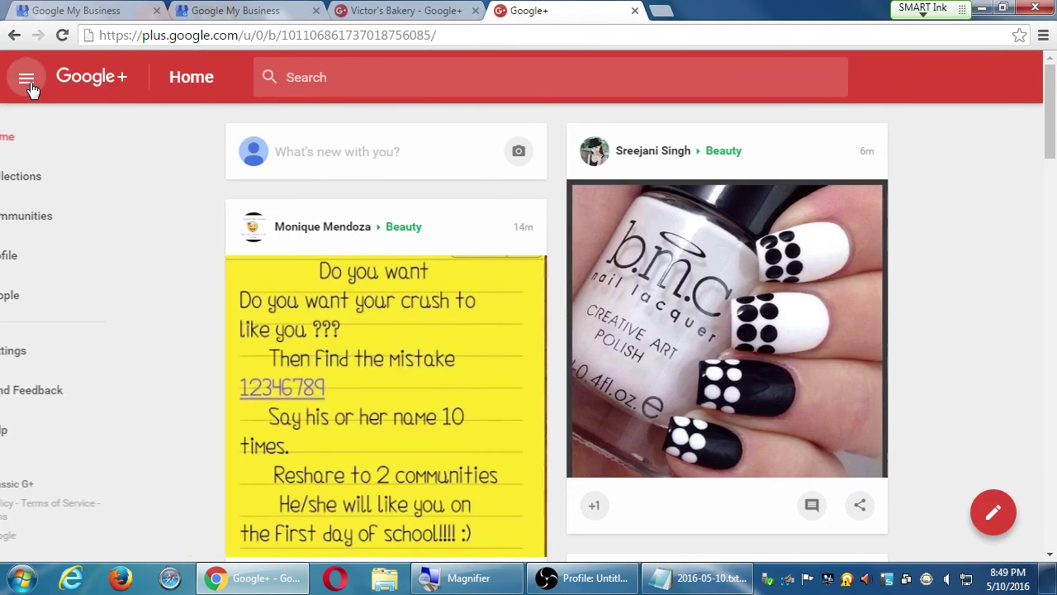
click(27, 82)
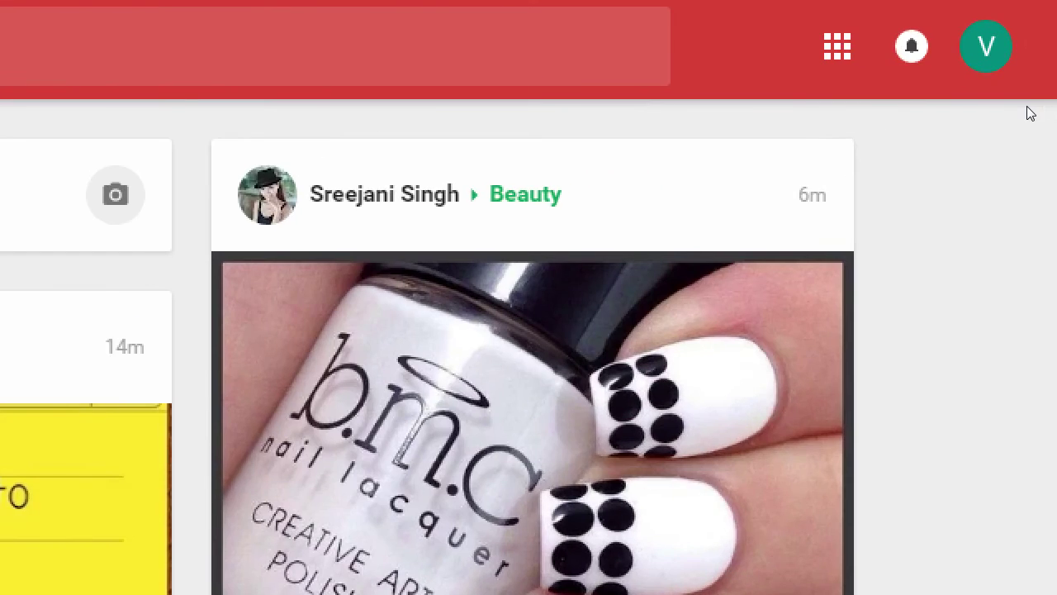
Step: Look through the other managed pages listed in the V avatar account menu
click(1017, 93)
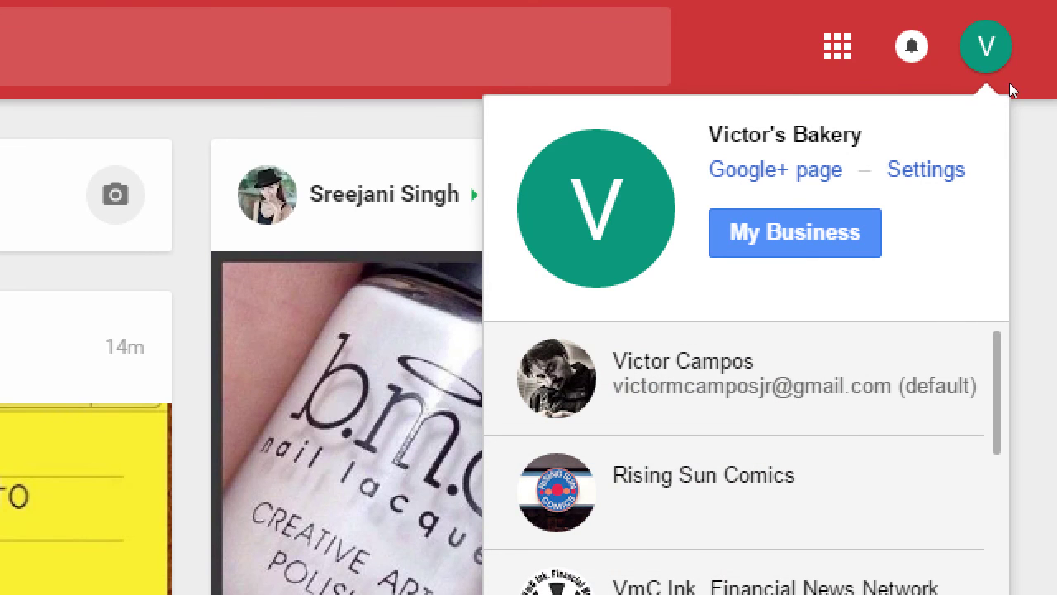
drag(918, 123, 880, 123)
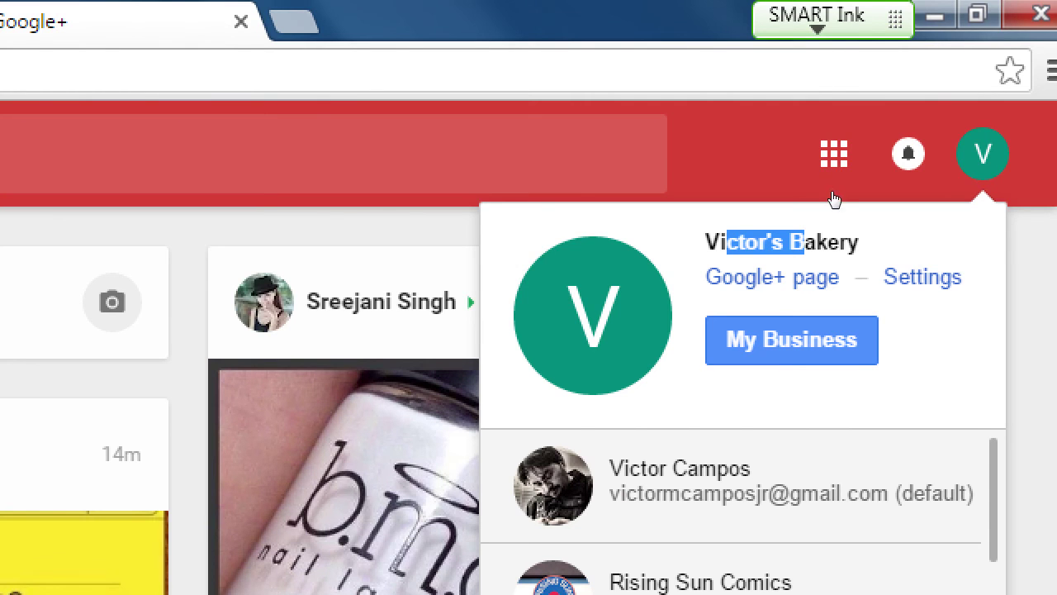
scroll(877, 358, down, 5)
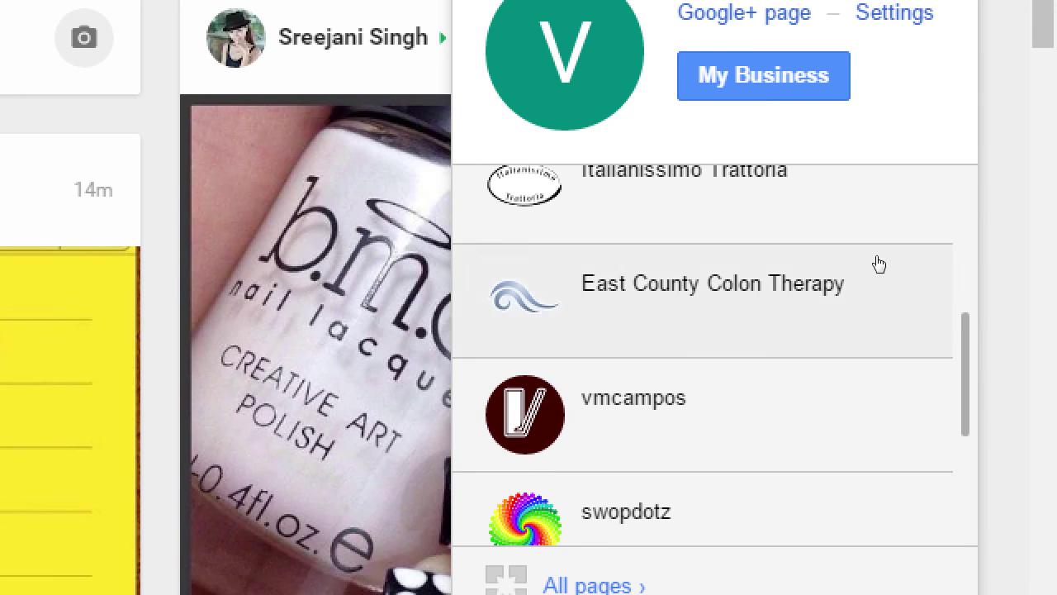
scroll(793, 322, down, 2)
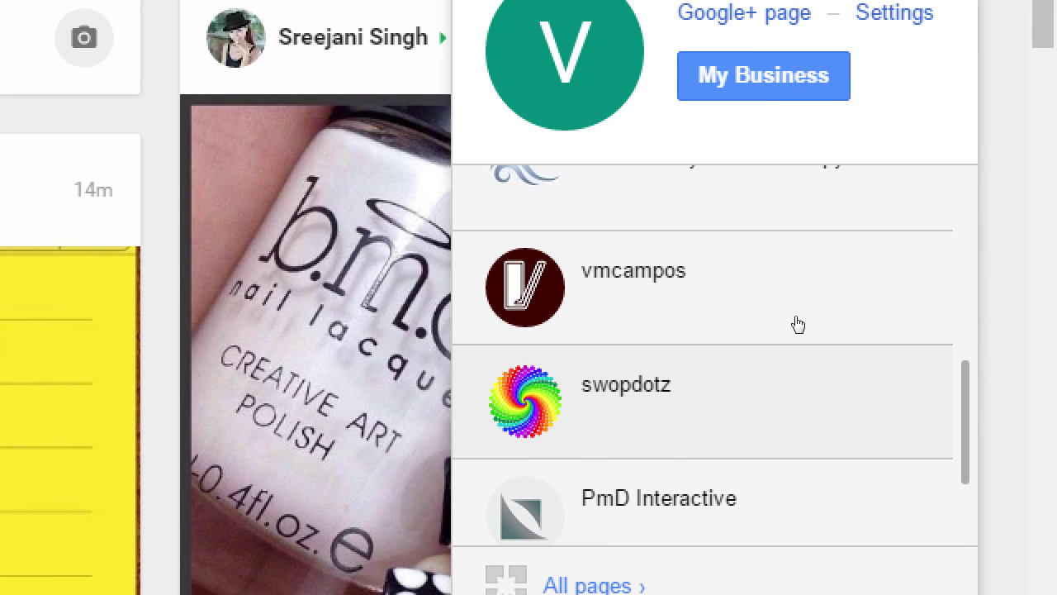
key(Escape)
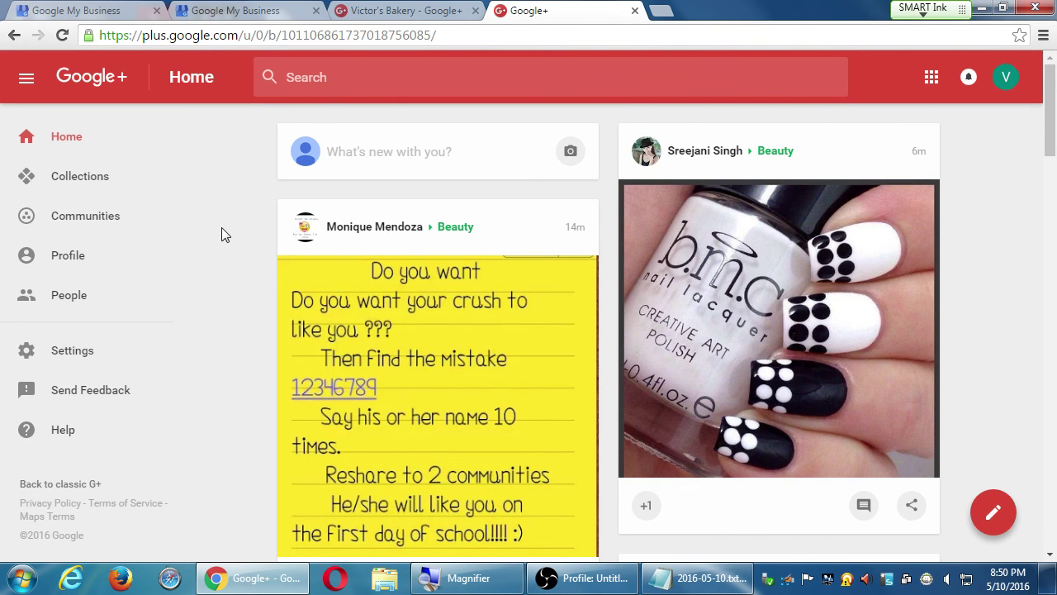
click(1006, 79)
scroll(854, 320, down, 1)
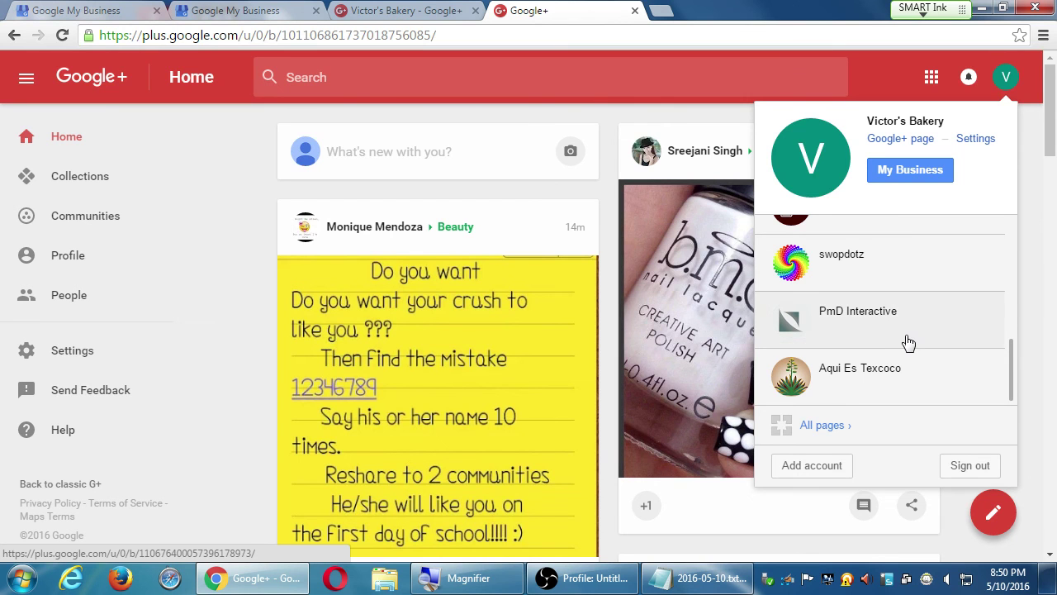
scroll(908, 342, down, 1)
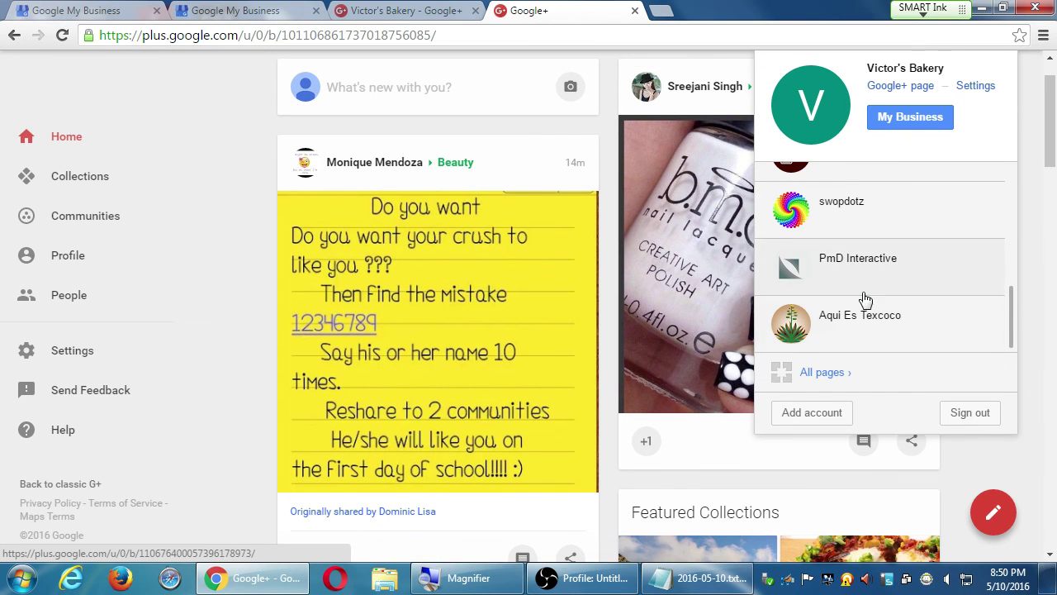
scroll(878, 299, down, 1)
scroll(880, 297, up, 3)
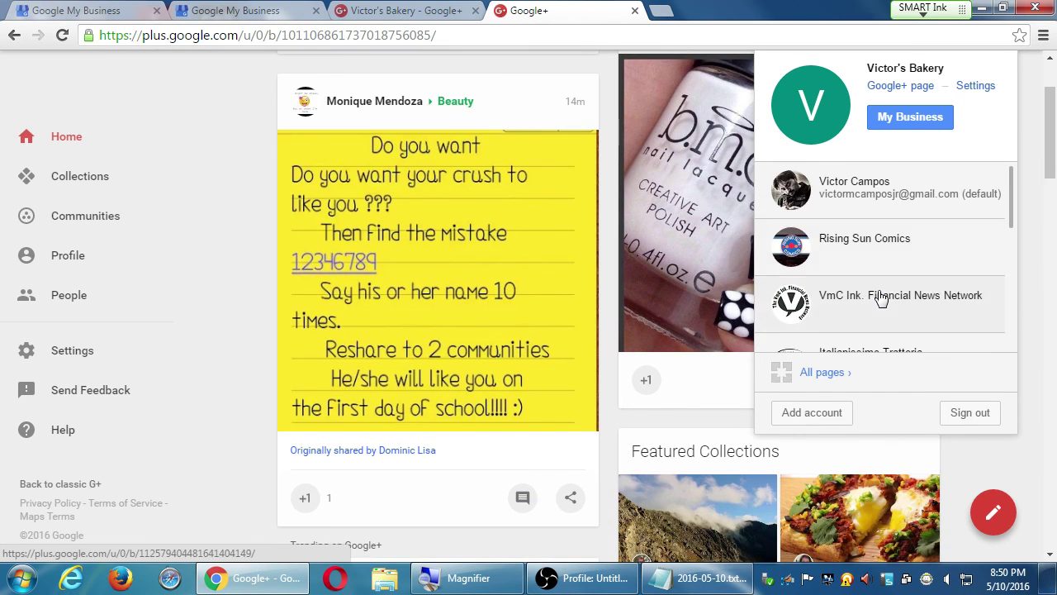
scroll(248, 147, up, 2)
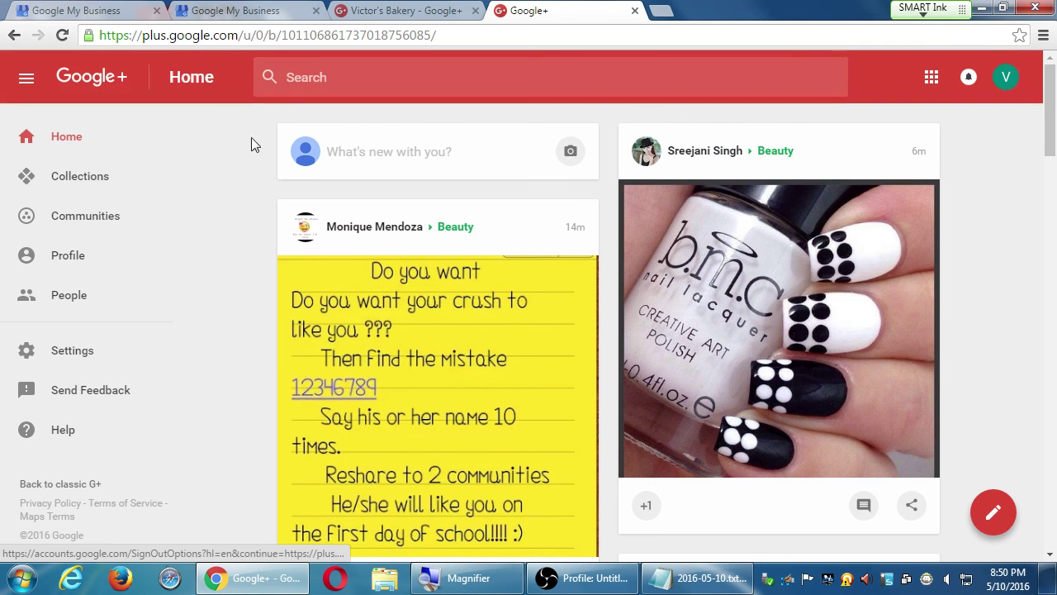
Step: Switch from the Victor's Bakery page to the default personal account via the avatar menu
click(68, 219)
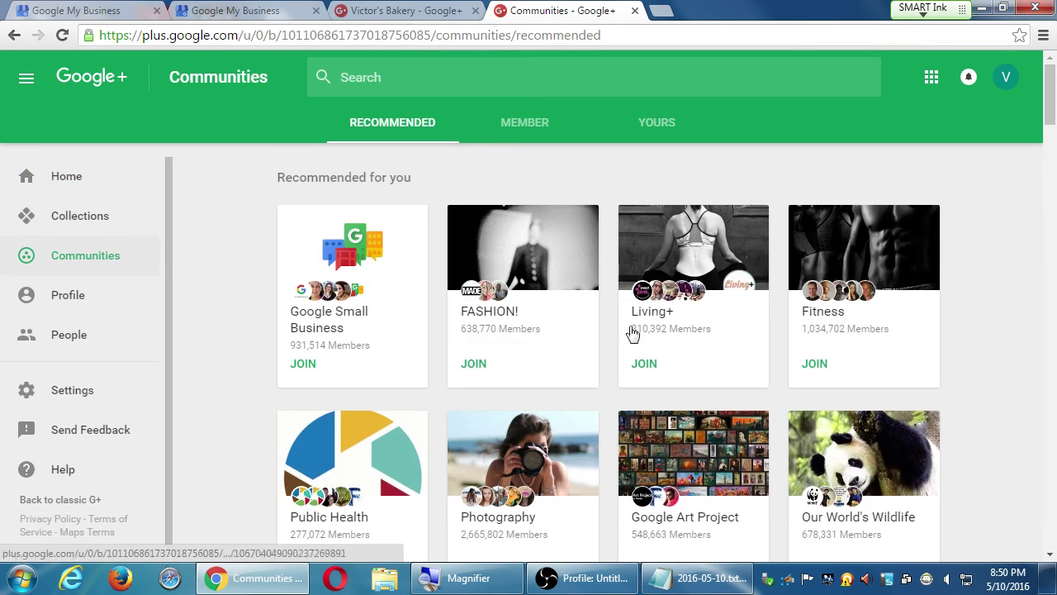
scroll(715, 344, down, 2)
scroll(715, 344, down, 2)
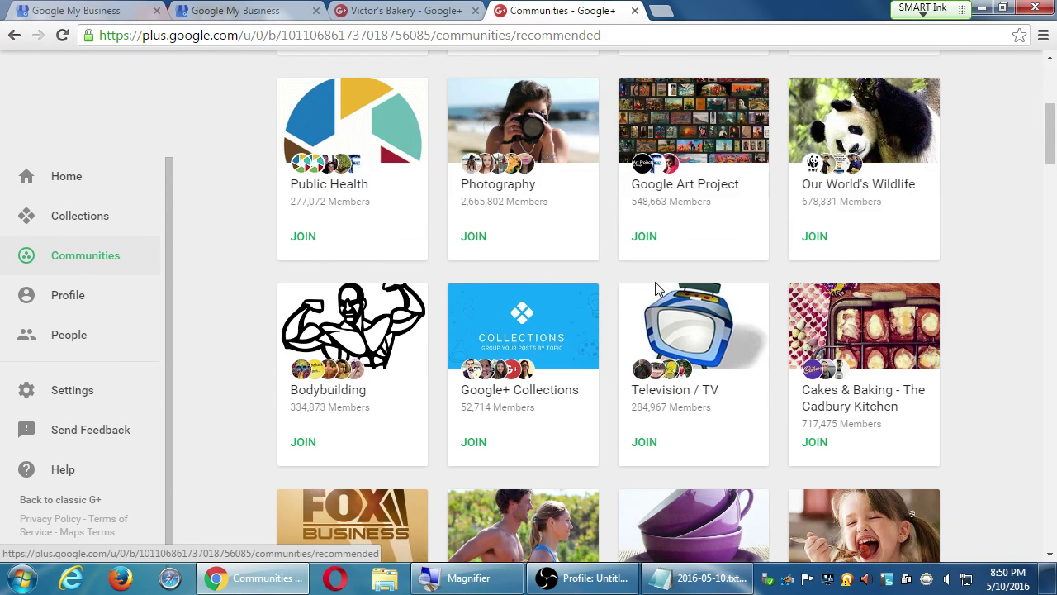
scroll(941, 206, up, 4)
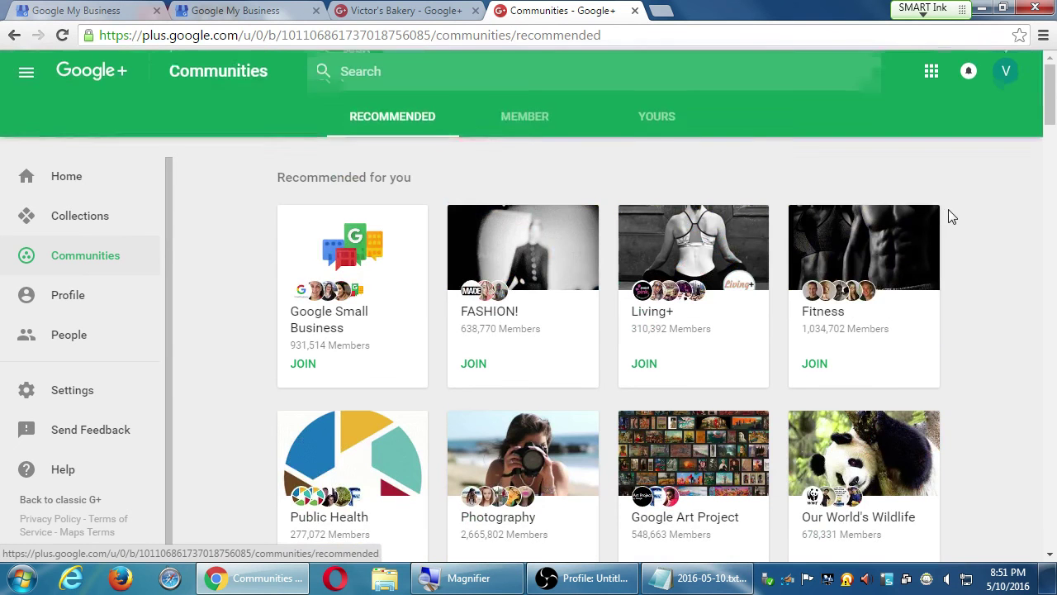
click(996, 80)
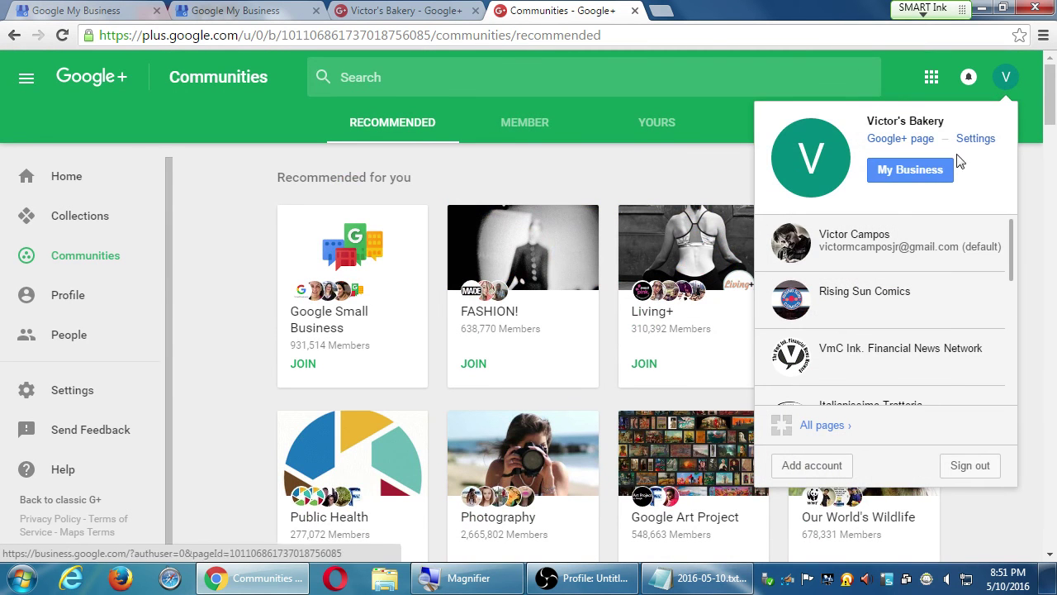
click(908, 256)
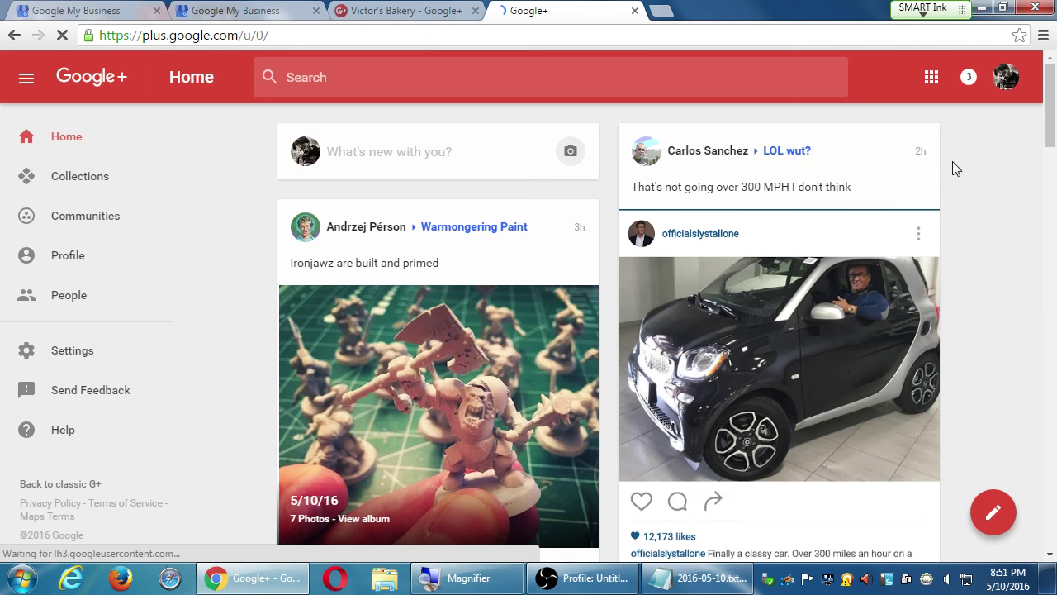
Step: Show the personal account's joined communities on the Member tab, browse them, then return to Notepad
click(99, 218)
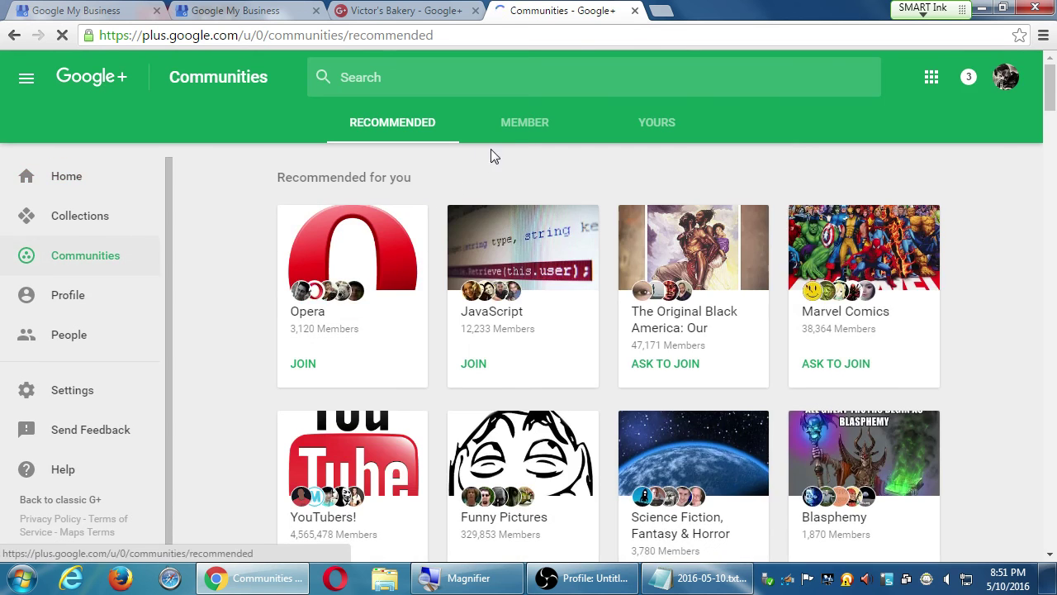
click(521, 131)
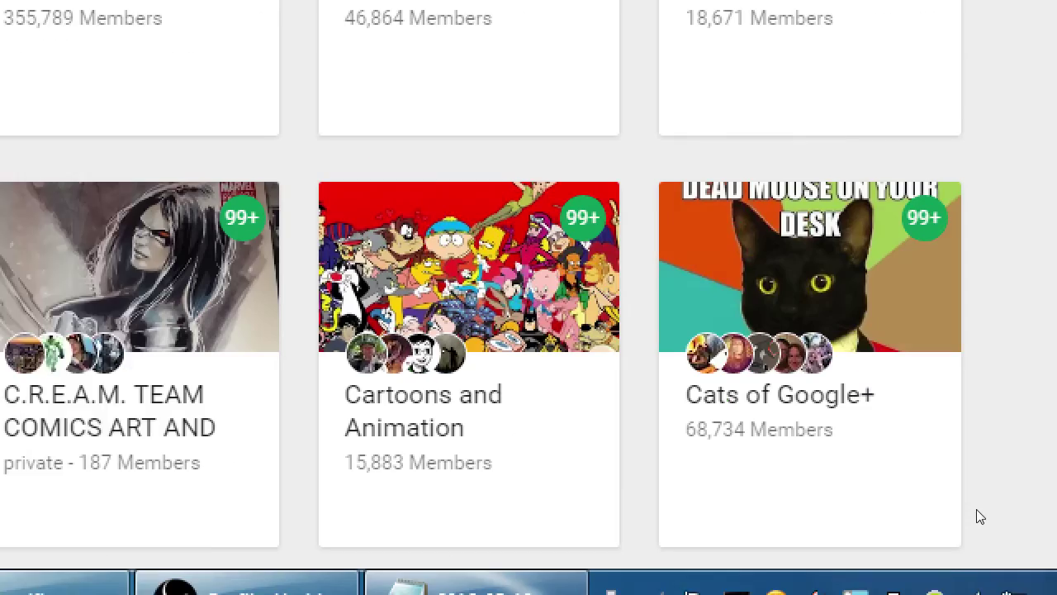
scroll(950, 479, down, 1)
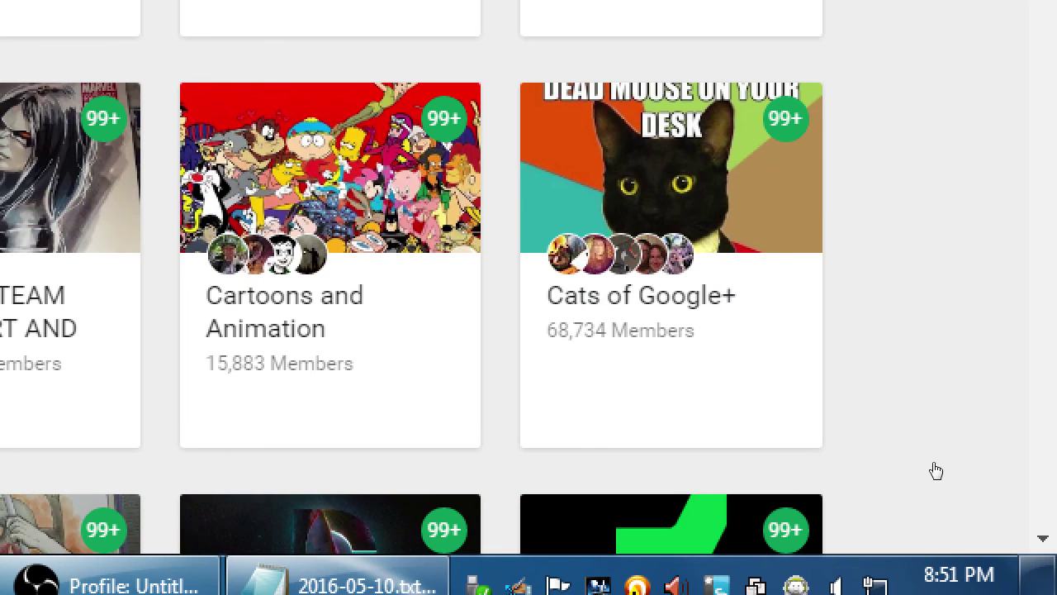
scroll(937, 471, down, 1)
scroll(1000, 501, down, 2)
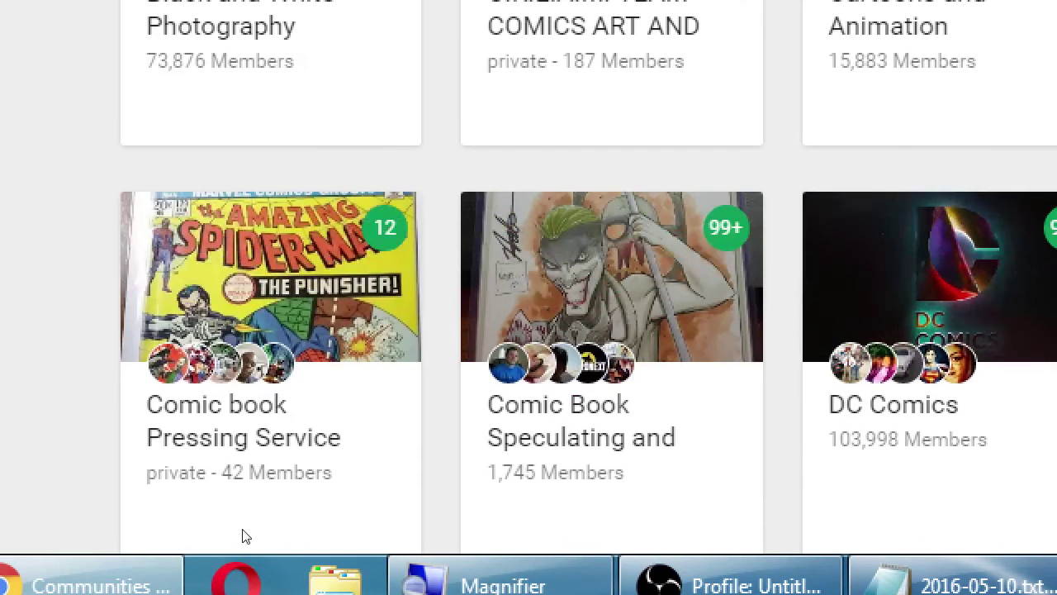
scroll(389, 529, down, 4)
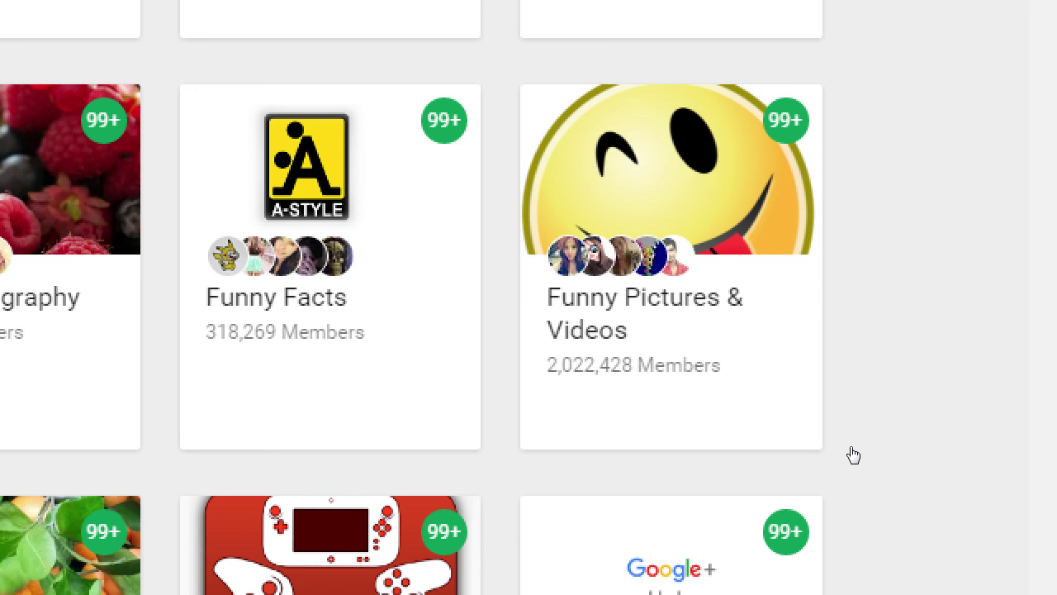
key(alt+Tab)
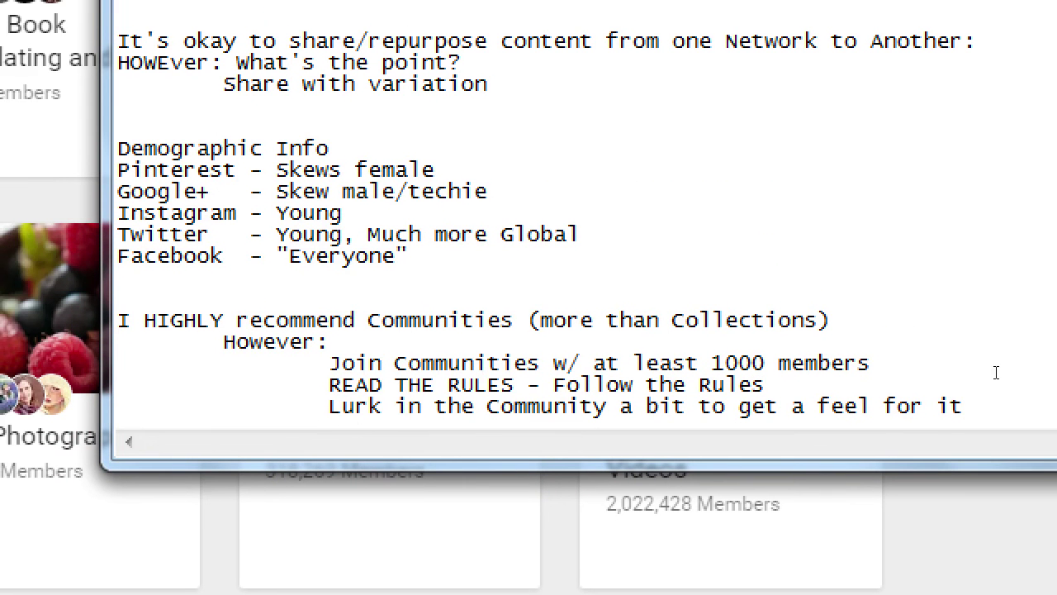
Step: Add the indented note "(Don't join 'too large' Communities)" under the Join Communities tip
click(978, 232)
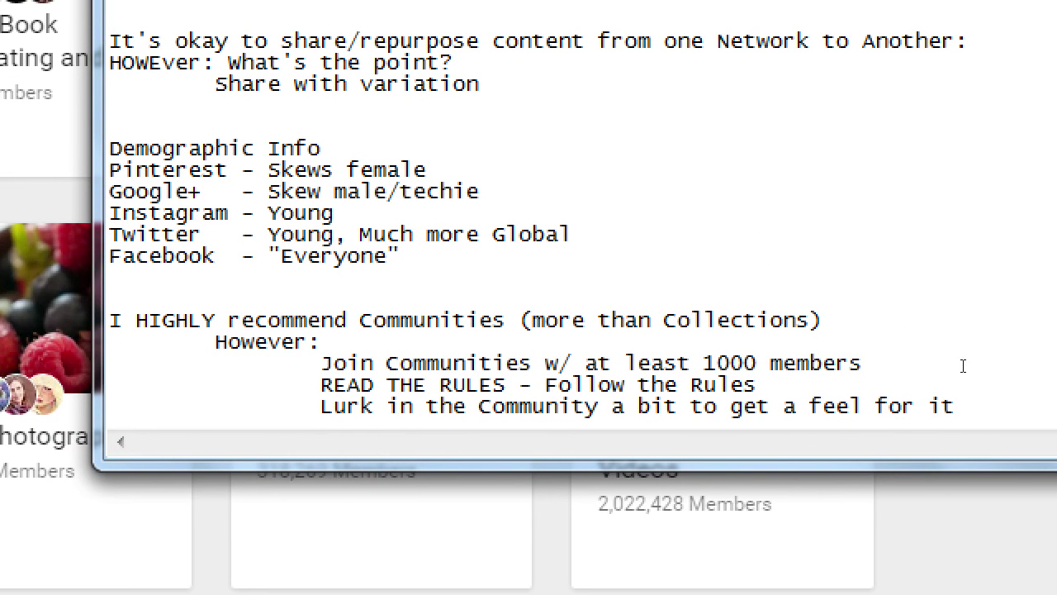
drag(453, 363, 771, 363)
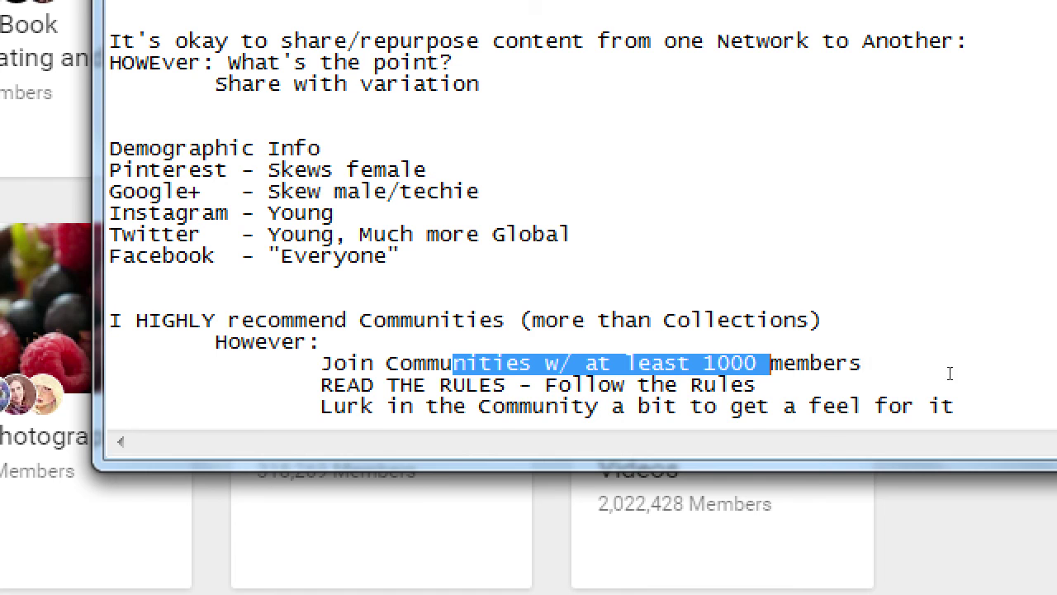
click(956, 366)
key(Return)
key(Tab)
key(Tab)
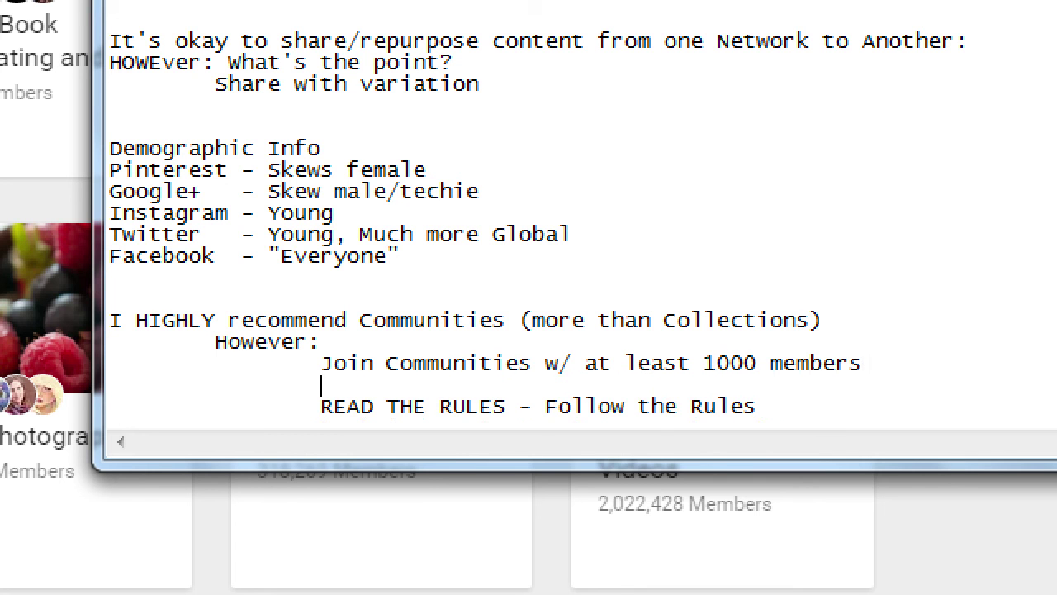
text((Join)
key(BackSpace)
key(BackSpace)
key(BackSpace)
key(BackSpace)
text(Don't join)
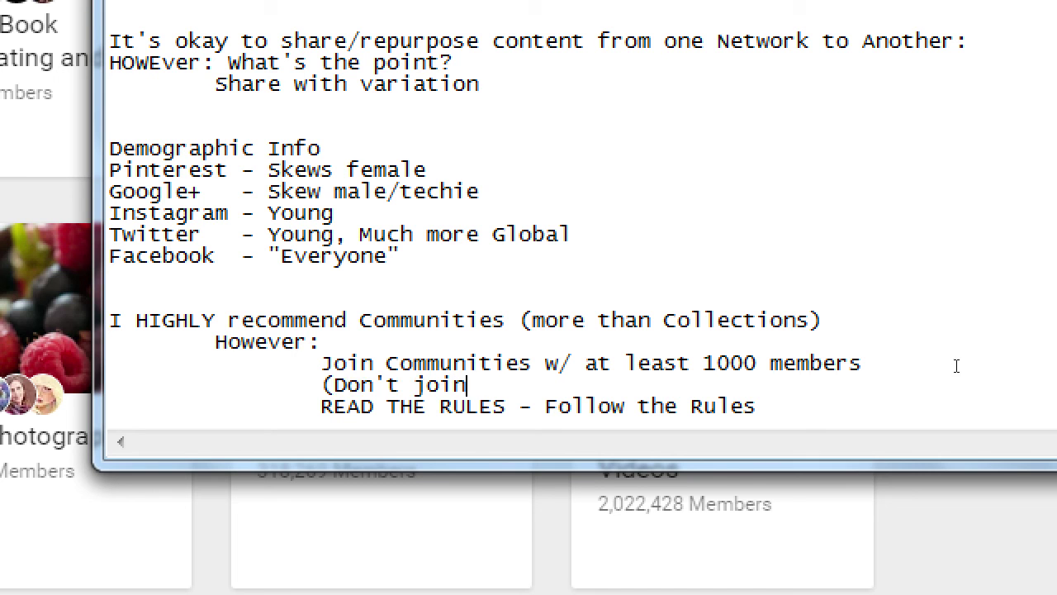
text( 'too lar)
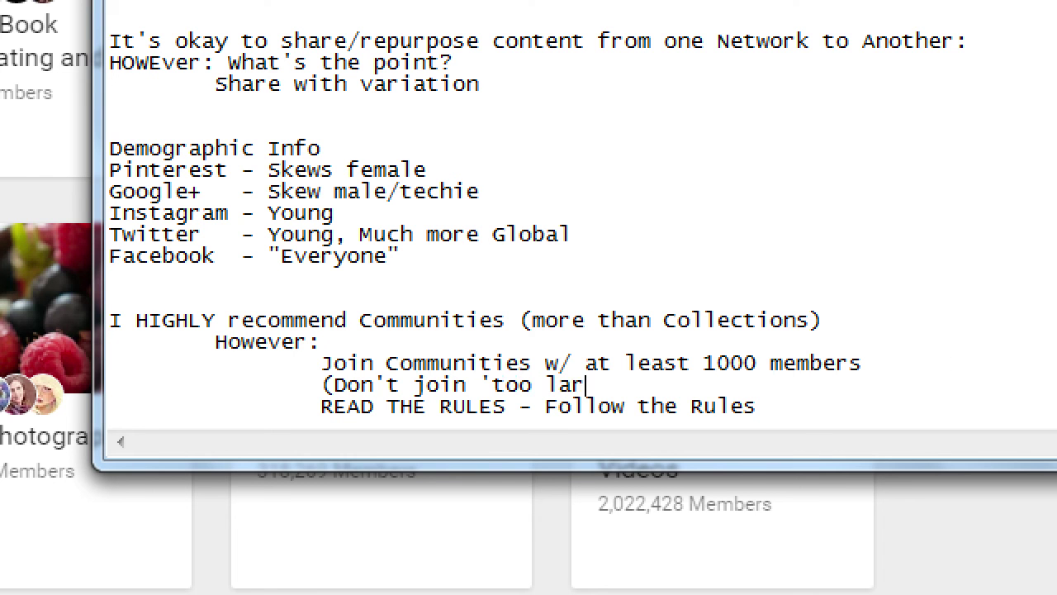
text(ge' comm)
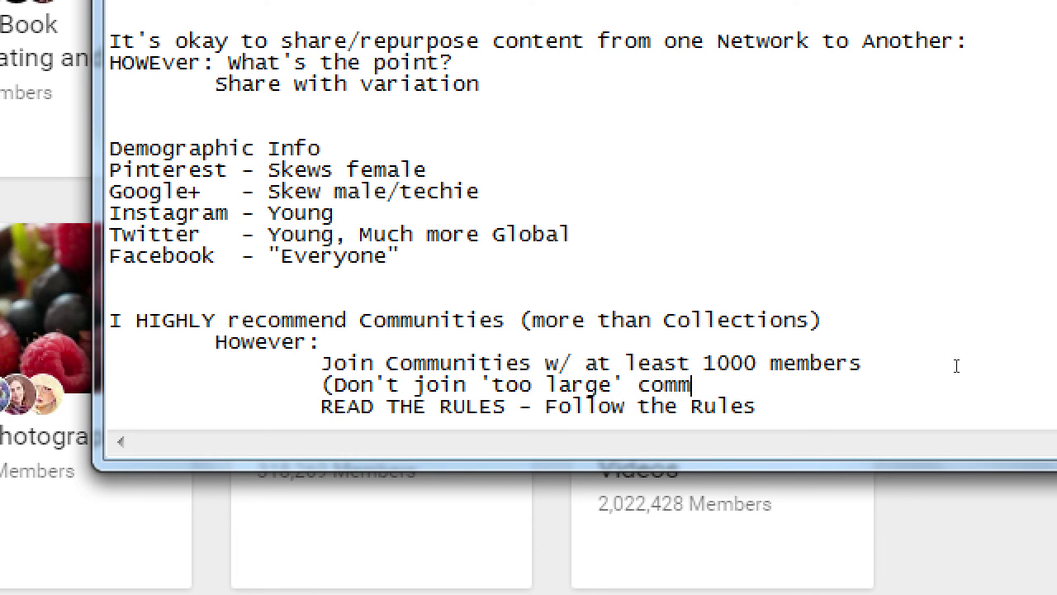
key(BackSpace)
key(BackSpace)
key(BackSpace)
key(BackSpace)
text(Communities))
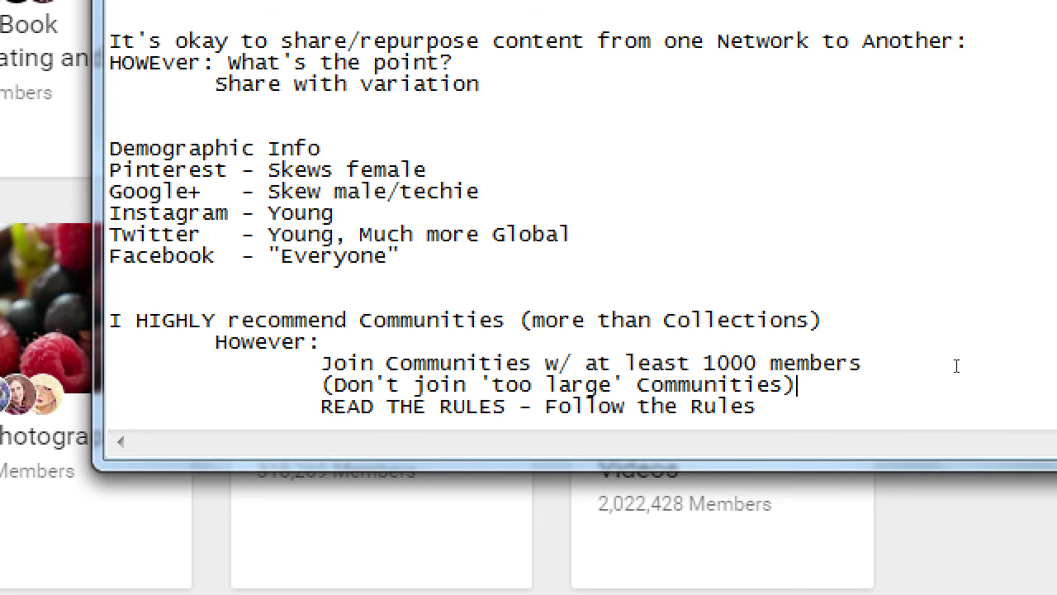
Step: Add the tip "Lurk in the Community a bit to get a feel for it" and return to the browser
key(Down)
key(Return)
key(Tab)
key(Tab)
text(Lurk in the Community a bit to get a feel for it)
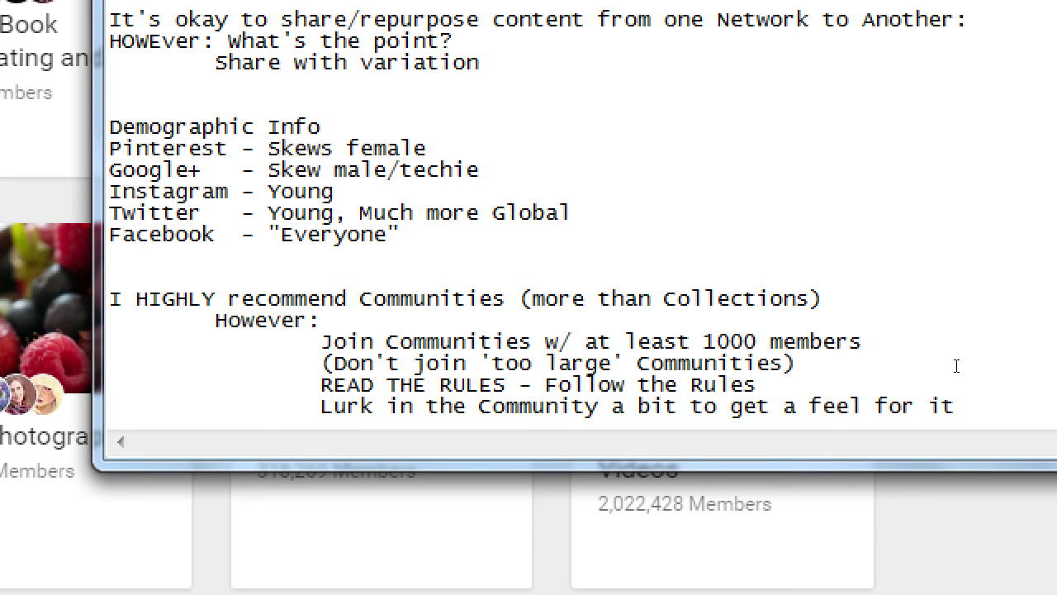
key(super+minus)
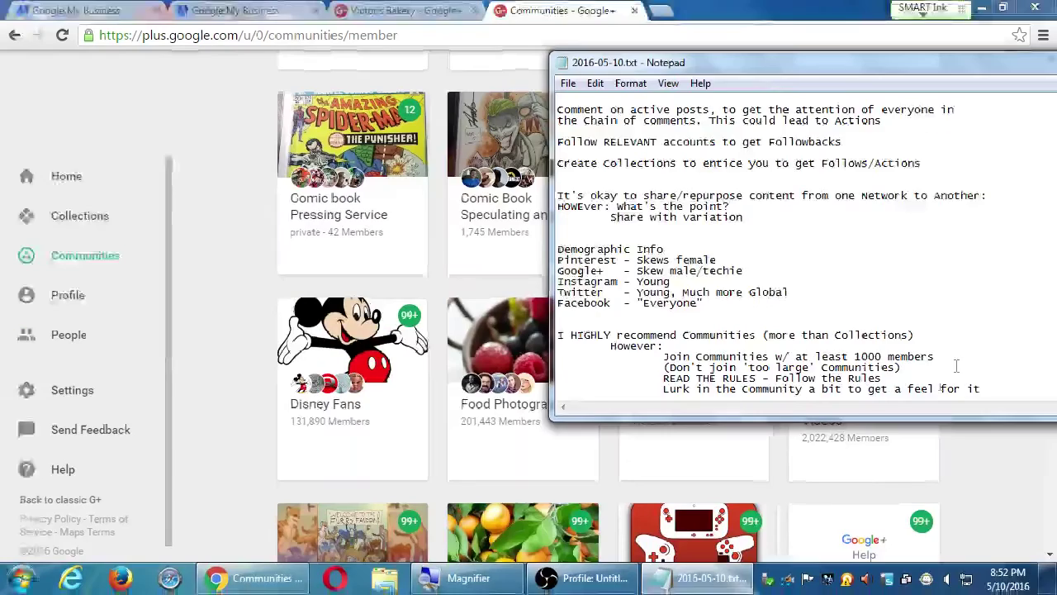
click(946, 470)
scroll(884, 436, up, 6)
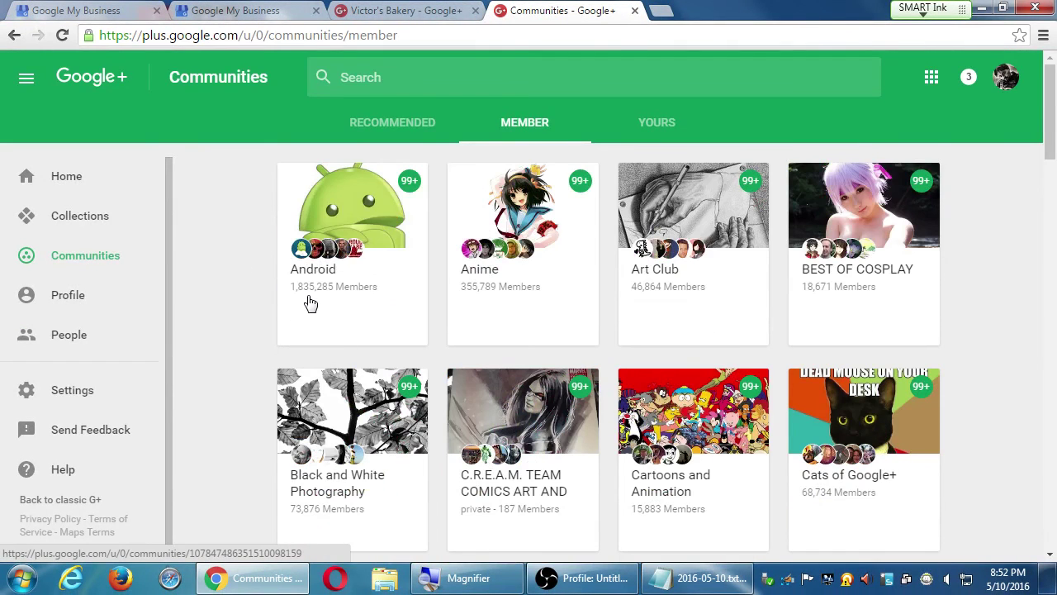
Step: Browse the joined communities and open the Macro Photography community feed
scroll(471, 331, down, 6)
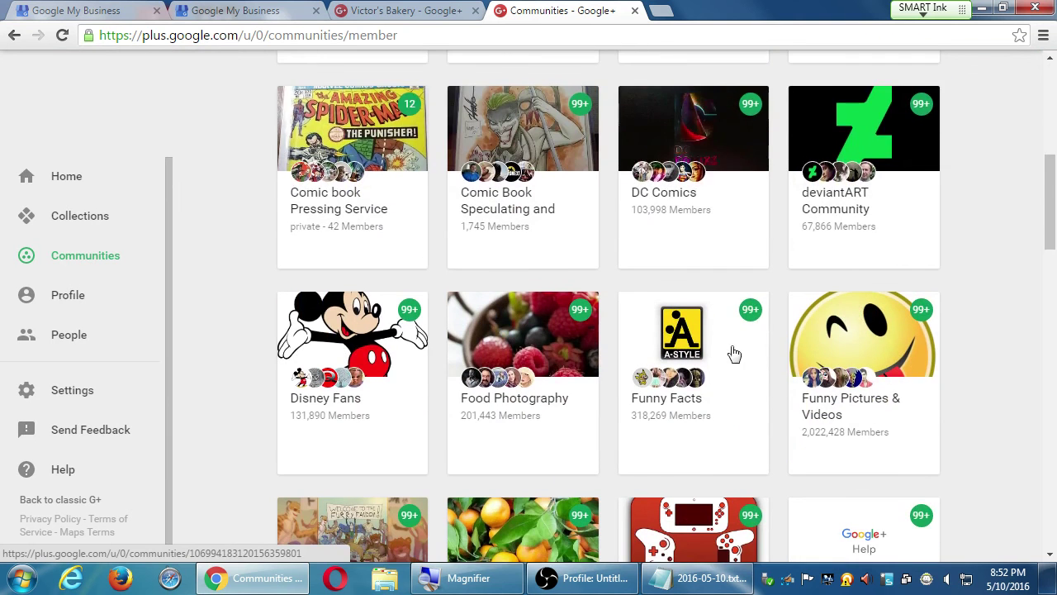
scroll(748, 352, down, 2)
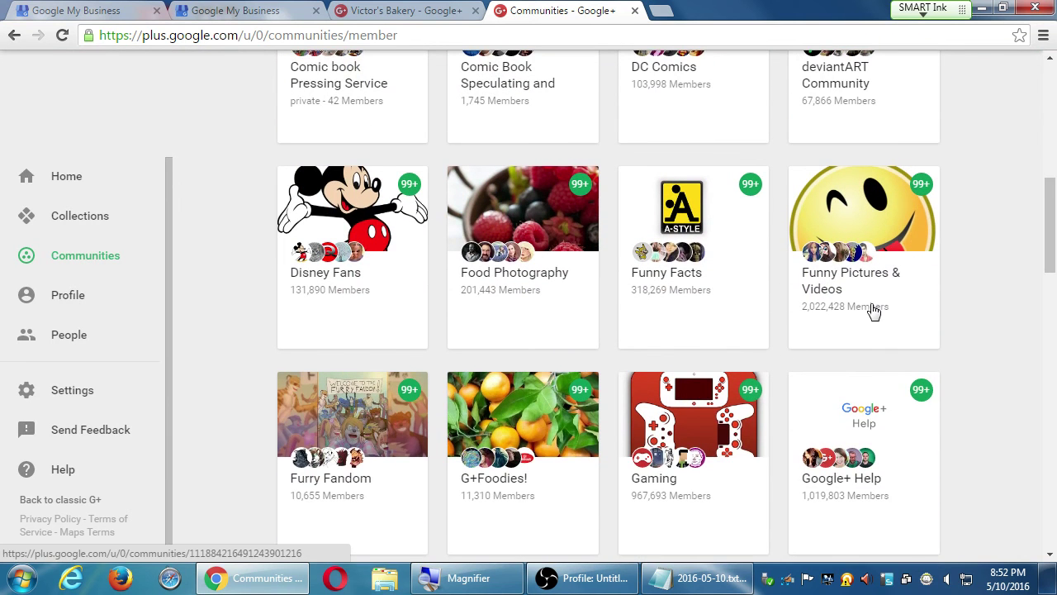
scroll(867, 314, up, 2)
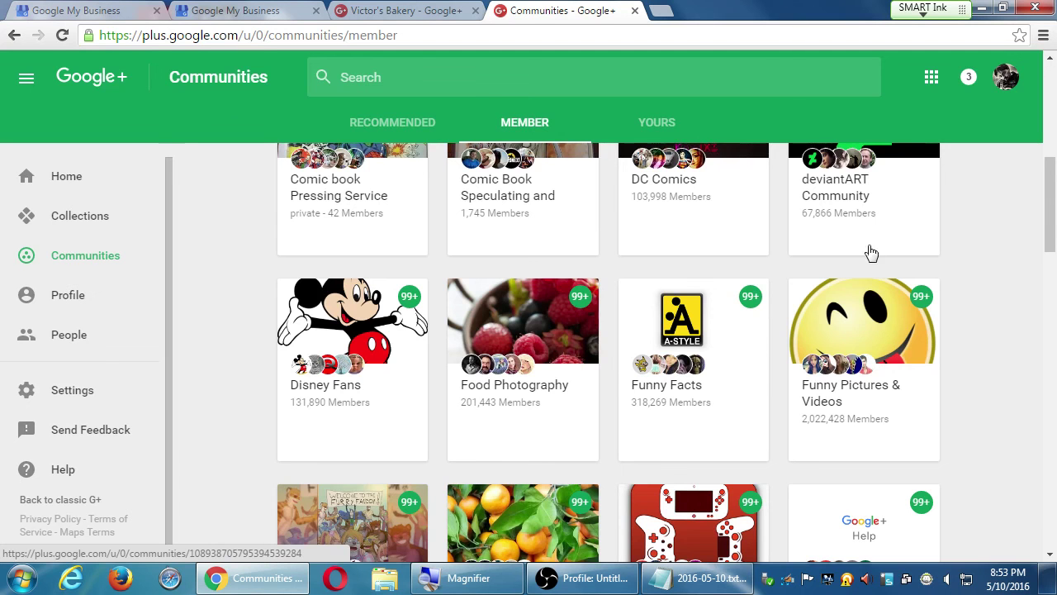
scroll(964, 285, down, 2)
scroll(972, 289, down, 5)
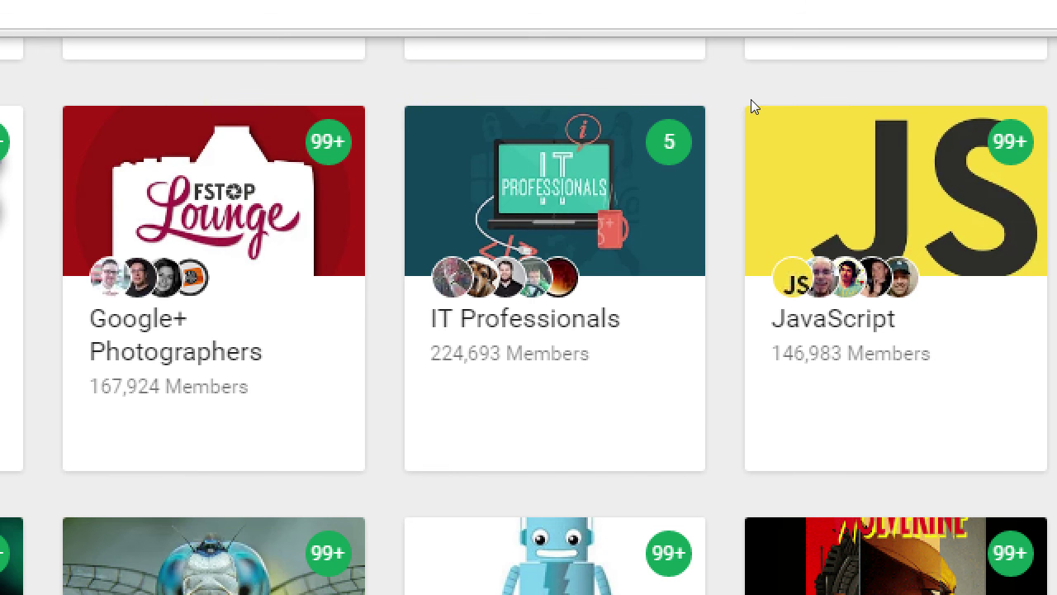
key(super+minus)
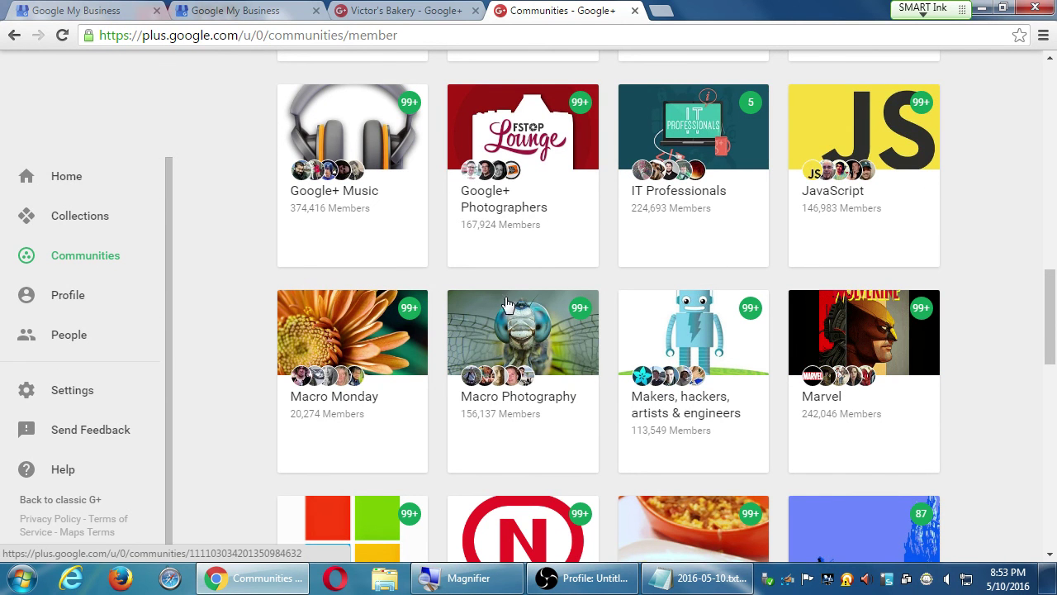
click(520, 354)
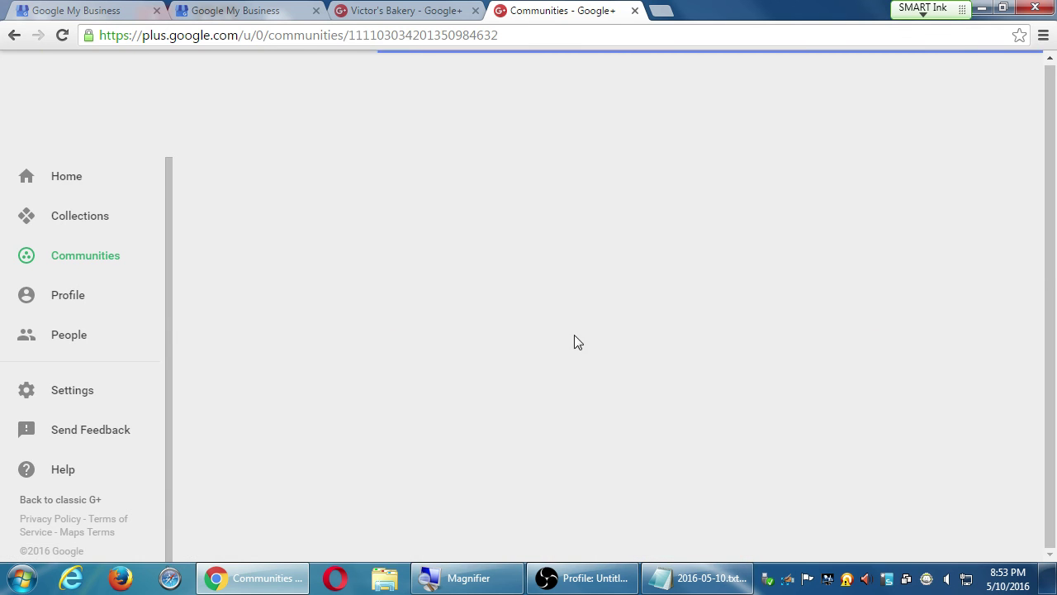
scroll(645, 382, down, 10)
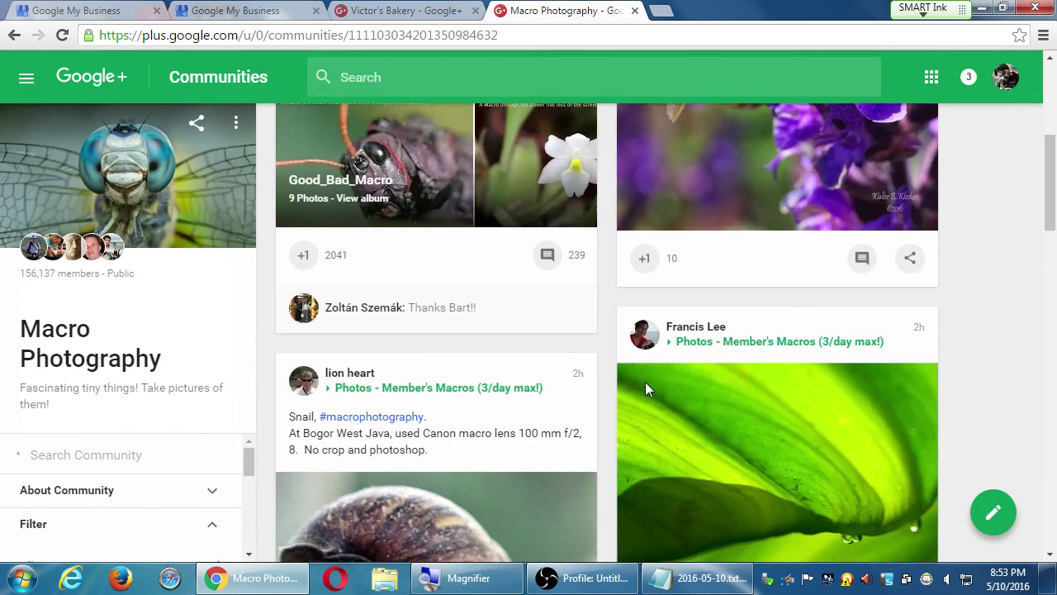
scroll(646, 384, down, 10)
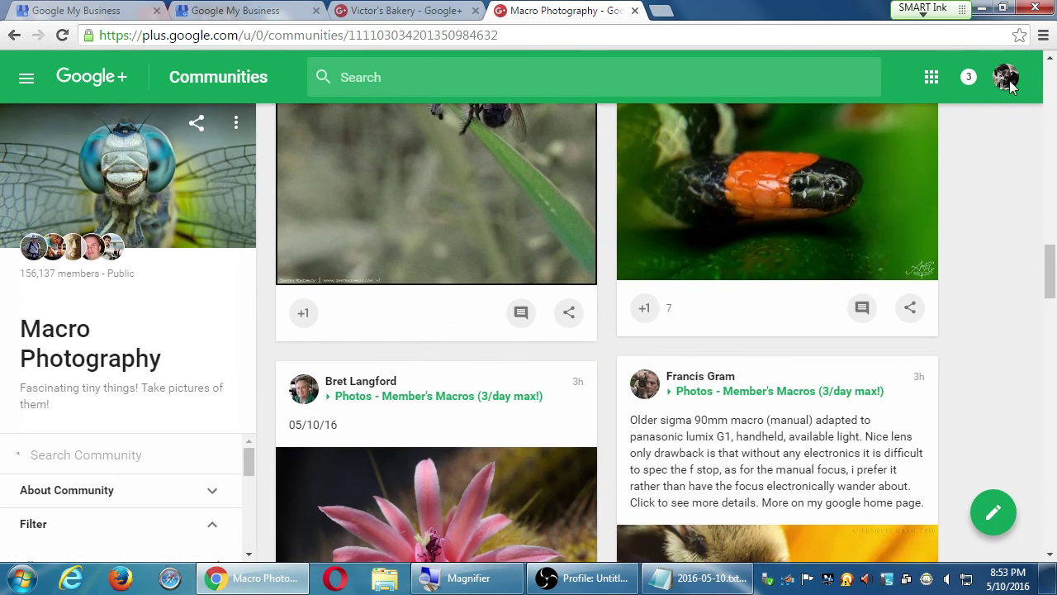
Step: Switch to acting as the PmD Interactive page from the account's pages list
click(1006, 77)
scroll(838, 341, down, 4)
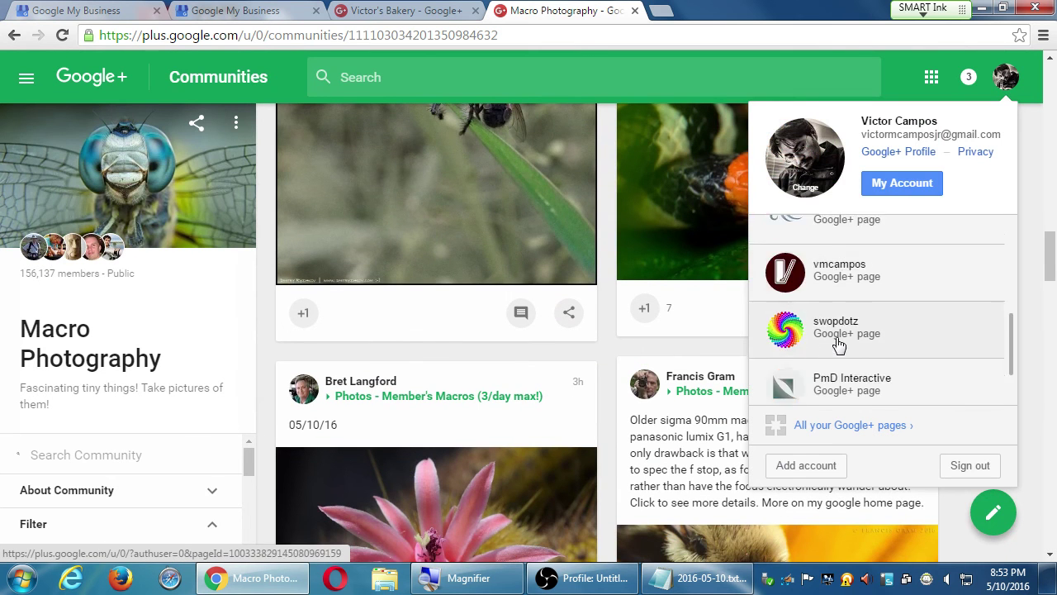
click(844, 322)
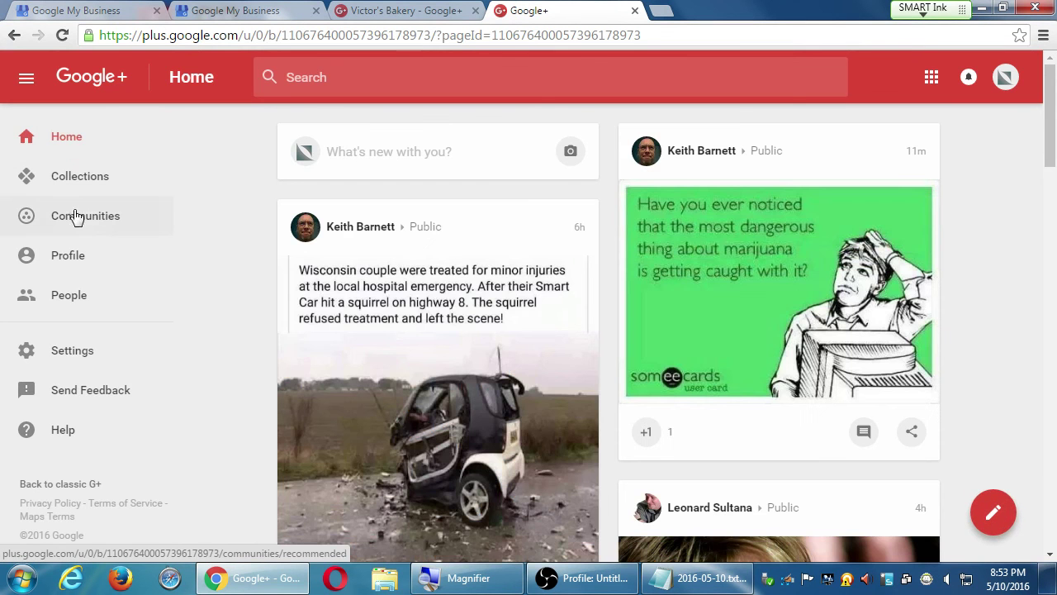
Step: Open PmD Interactive's Member communities and scroll past SEO+ down to Web Developers
click(86, 220)
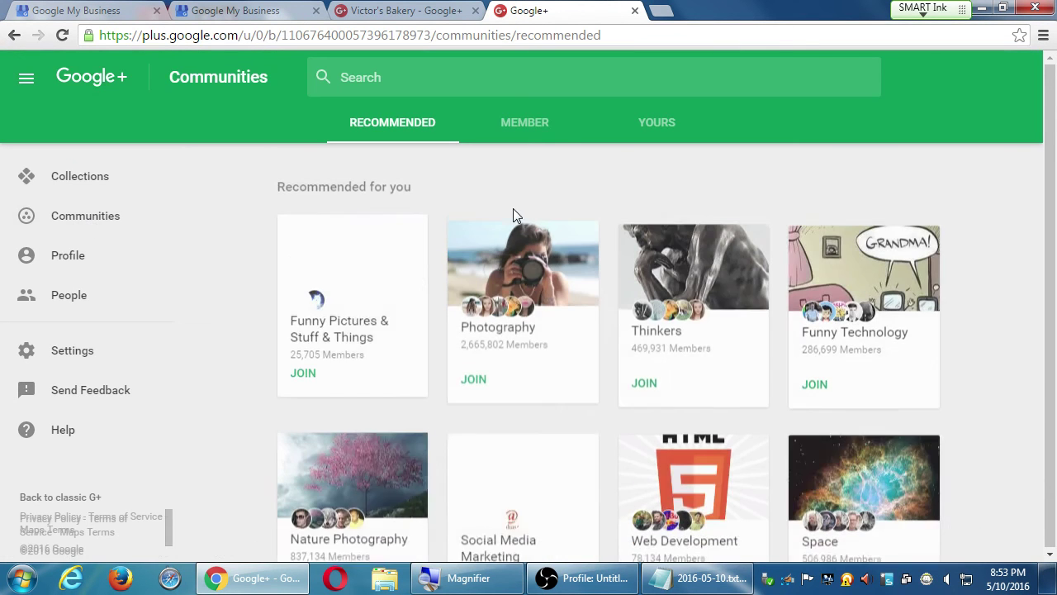
click(542, 126)
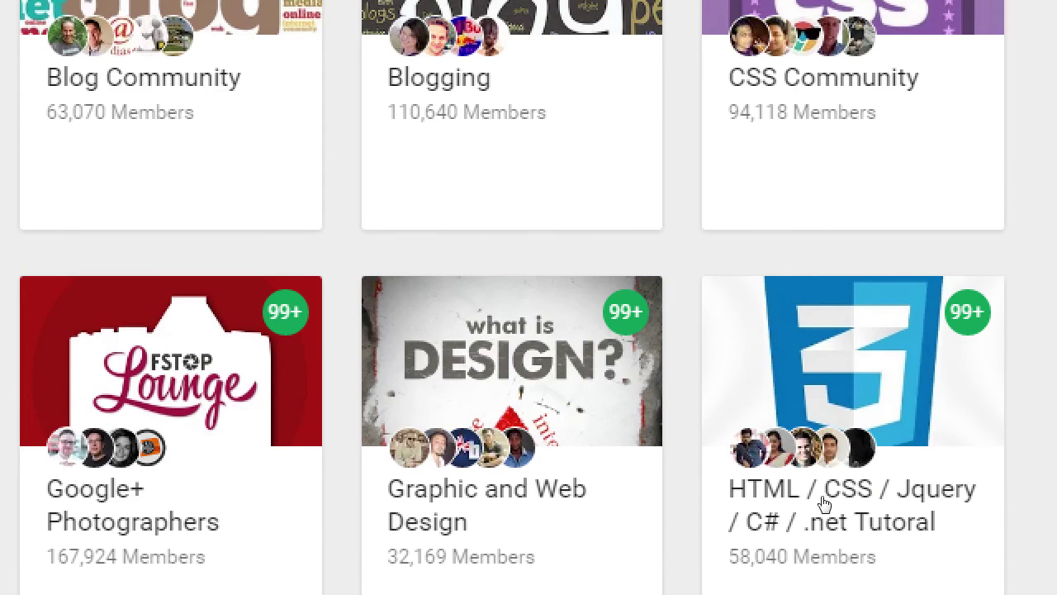
scroll(103, 437, down, 5)
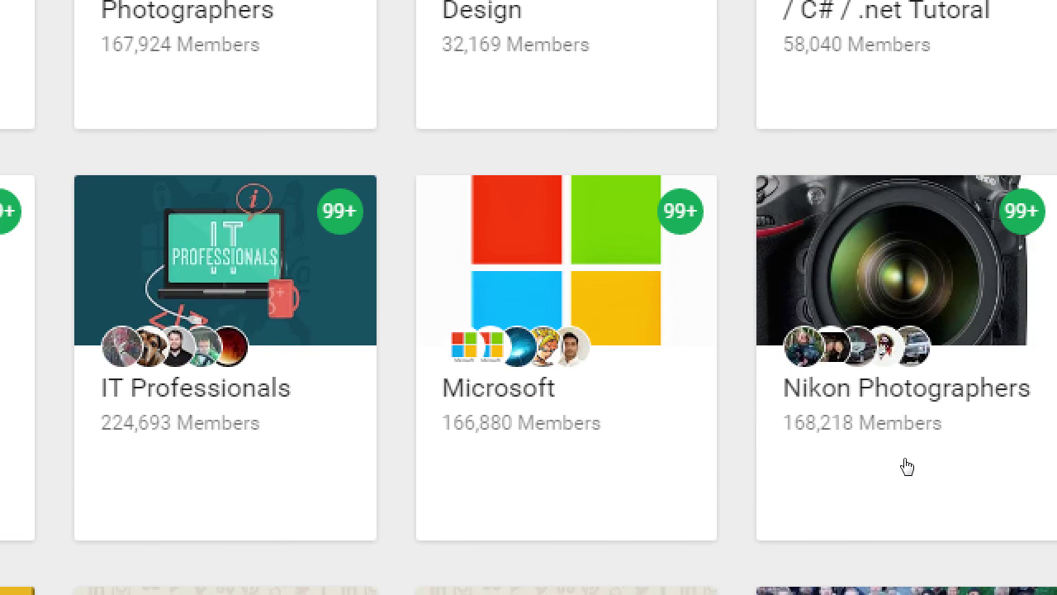
scroll(906, 465, down, 2)
scroll(919, 479, down, 1)
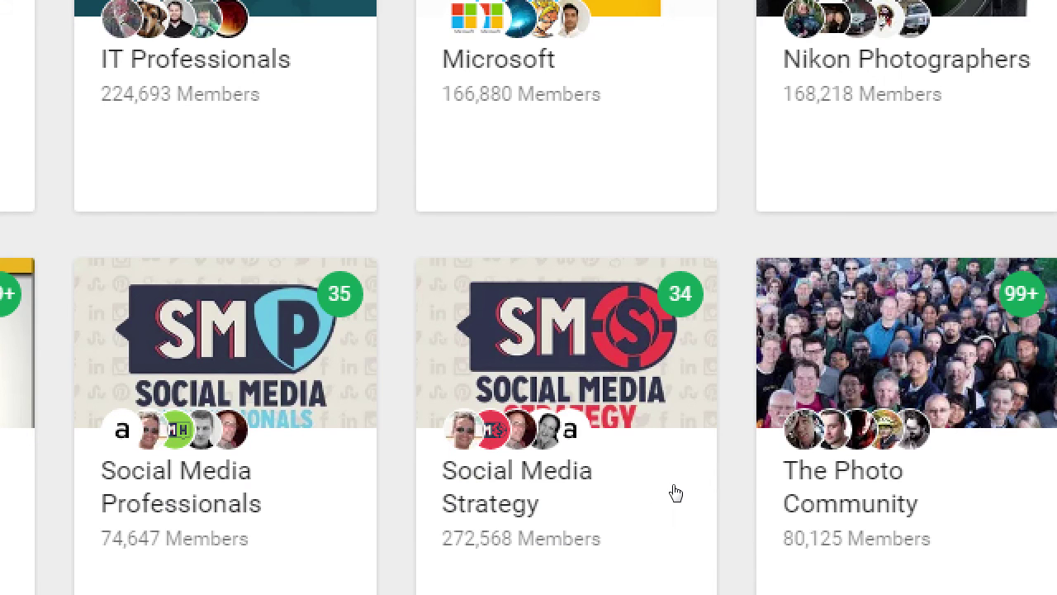
scroll(681, 494, down, 1)
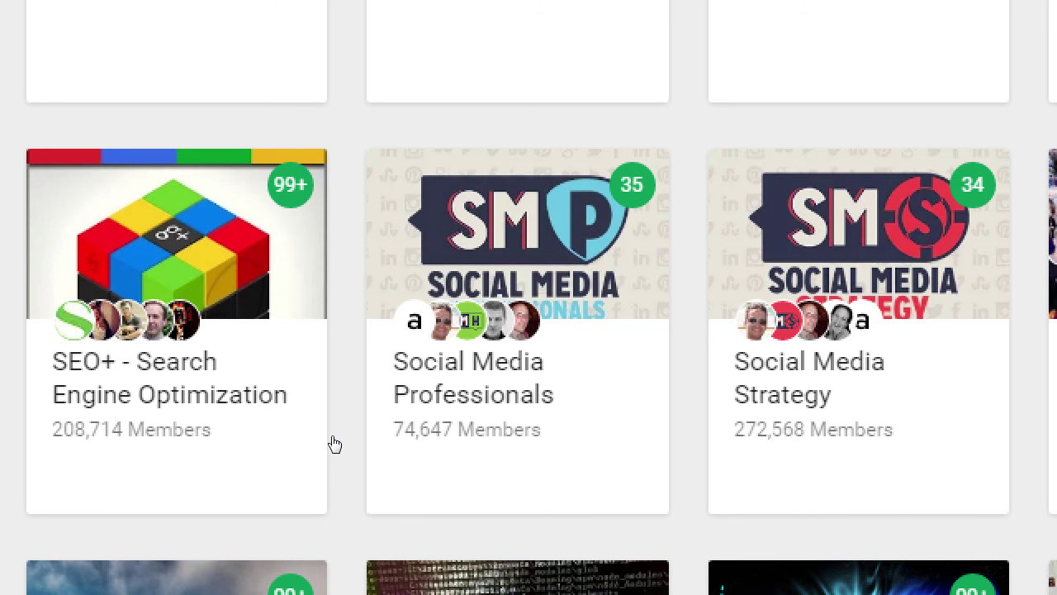
click(305, 455)
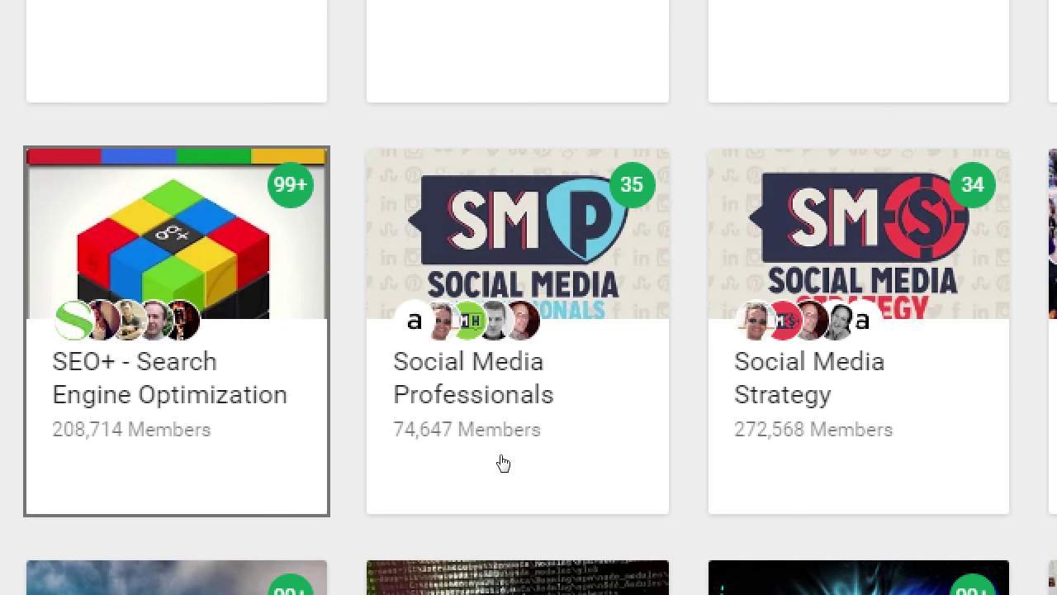
scroll(619, 496, down, 5)
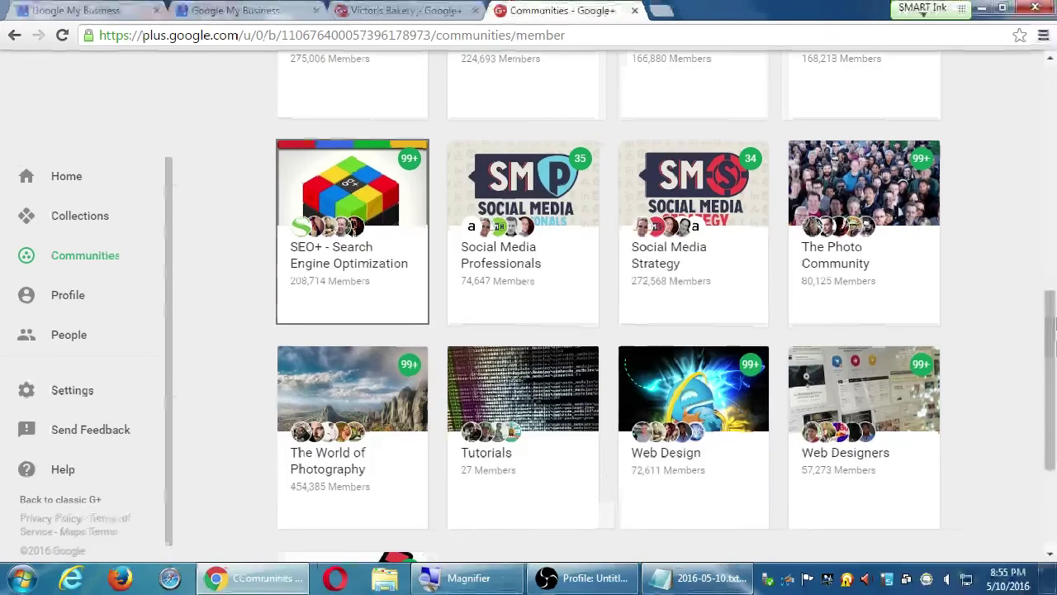
scroll(971, 343, down, 2)
scroll(970, 342, down, 1)
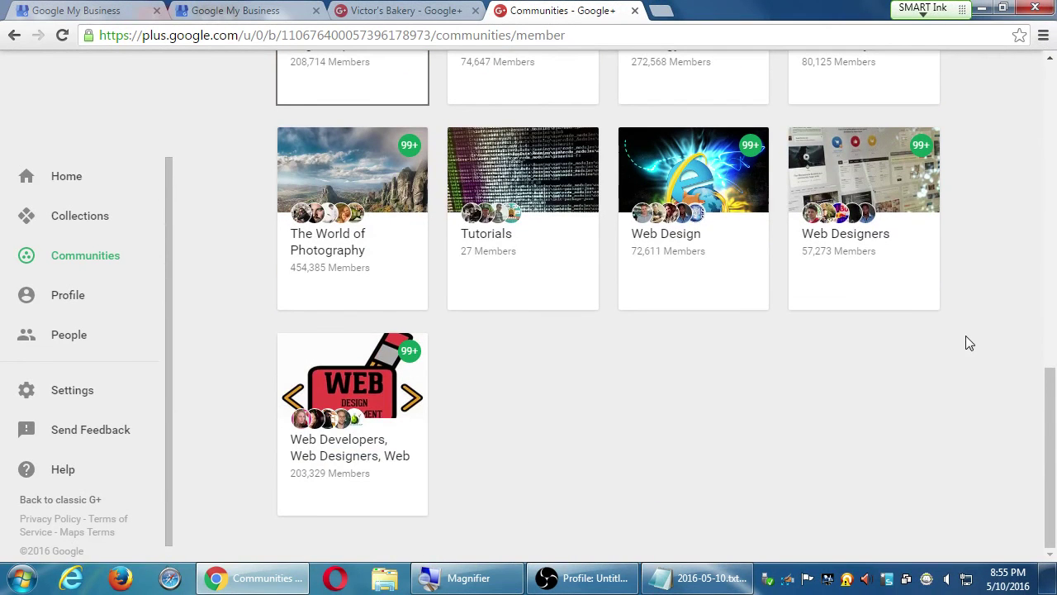
Step: Return Home, browse the accounts and pages list, and open the PmD Interactive profile
click(73, 184)
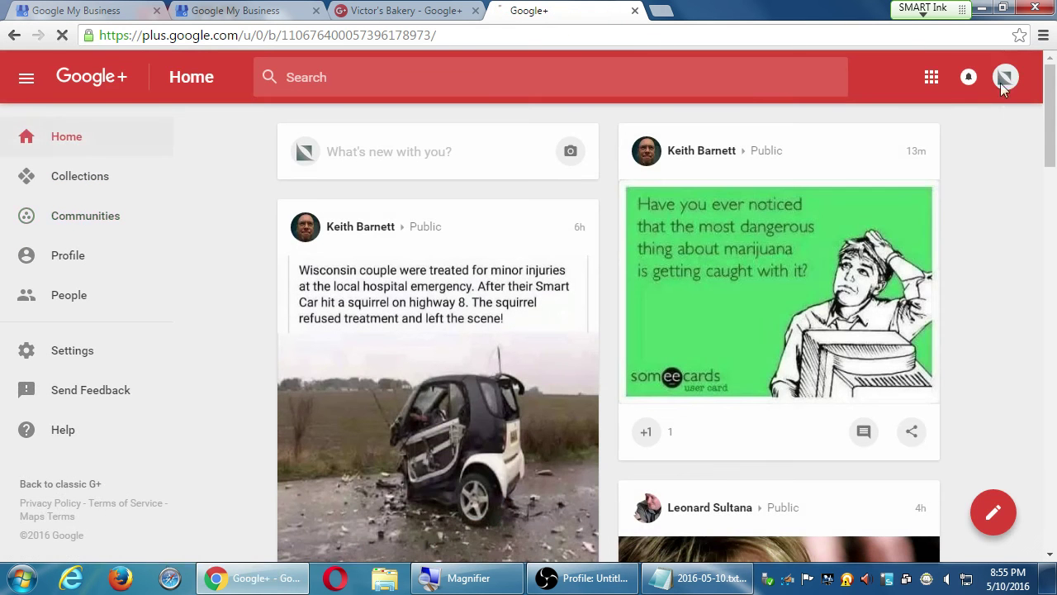
click(1003, 87)
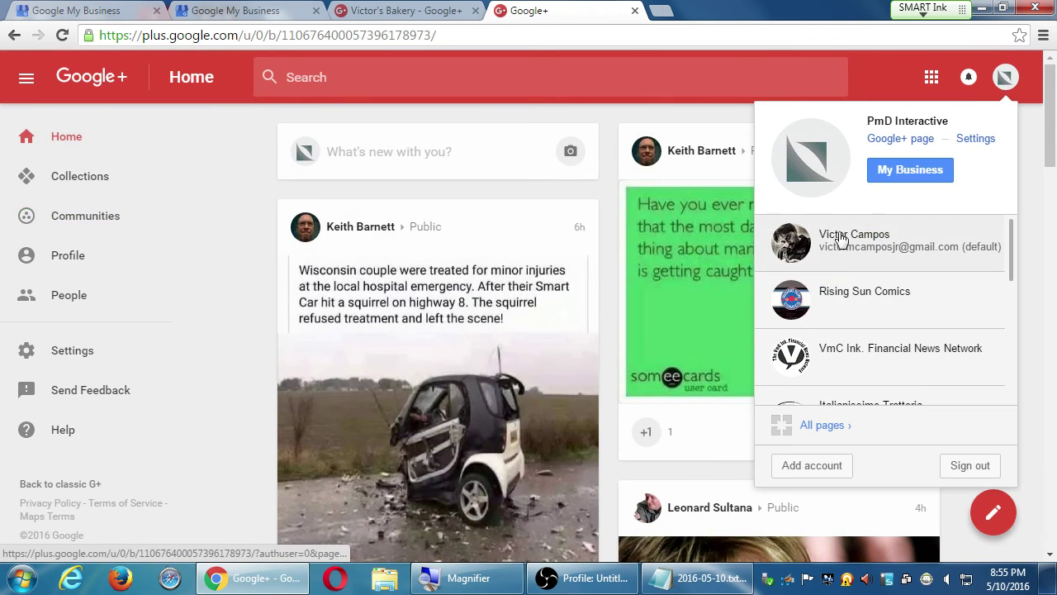
scroll(836, 279, down, 5)
scroll(838, 279, up, 2)
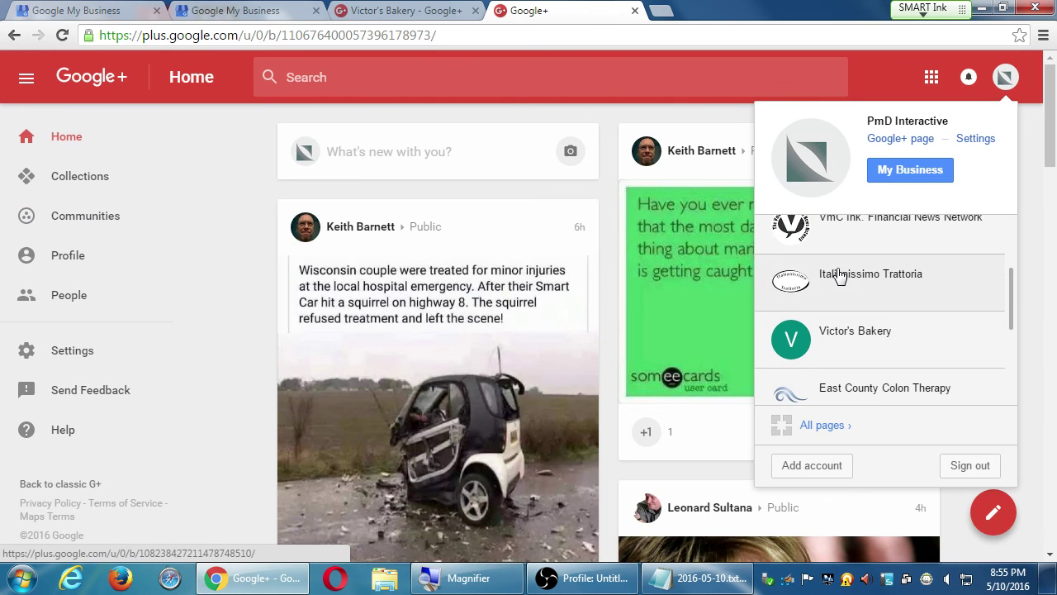
scroll(838, 280, down, 4)
scroll(838, 275, down, 3)
scroll(839, 270, up, 8)
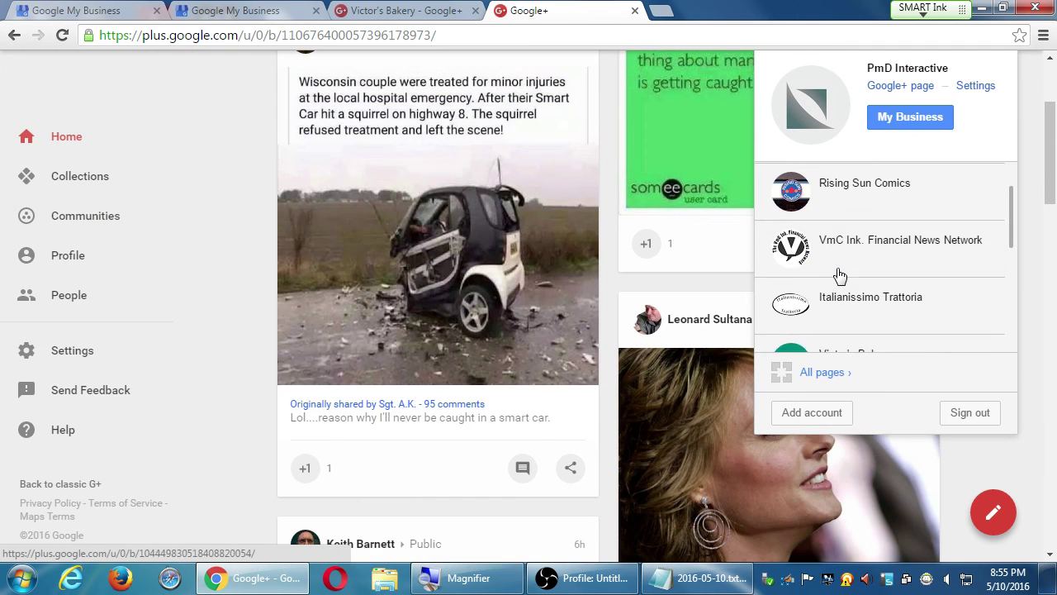
scroll(840, 265, up, 3)
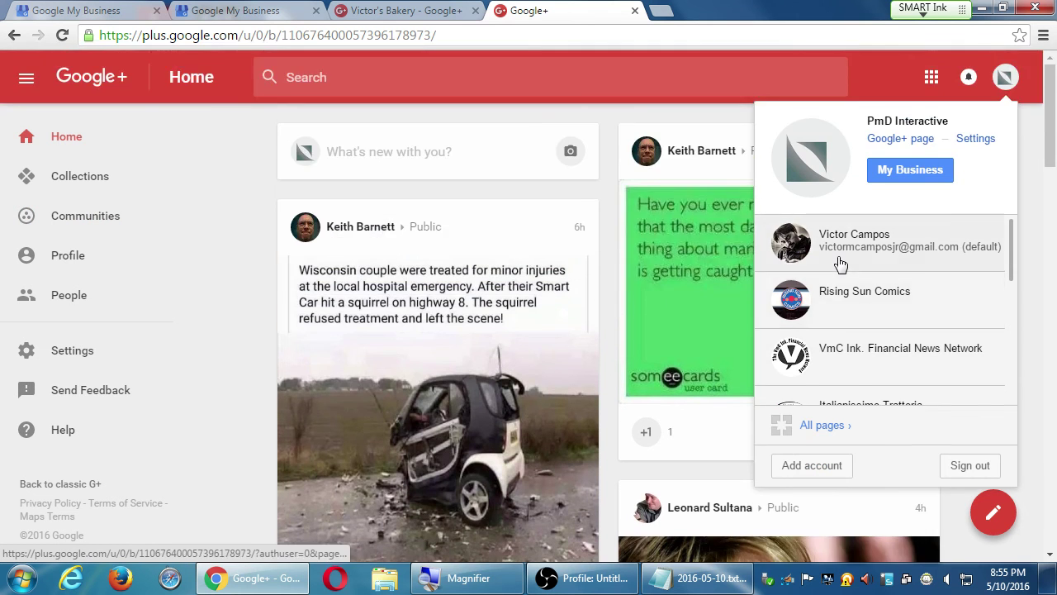
click(60, 264)
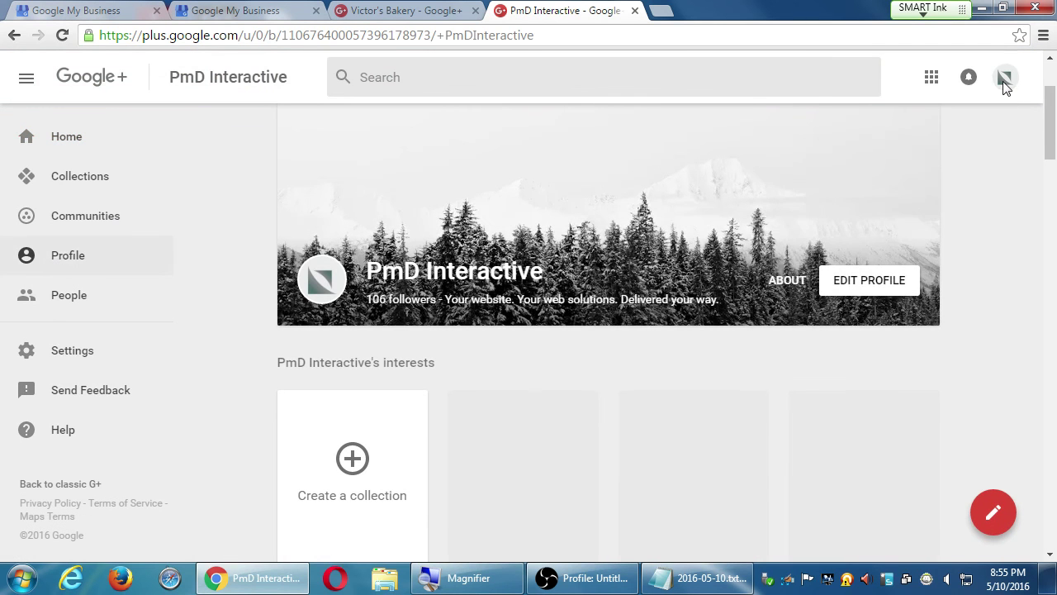
Step: Switch to the bakery business page and show its recommended communities
click(1004, 79)
drag(1011, 253, 983, 350)
scroll(949, 330, up, 1)
click(922, 316)
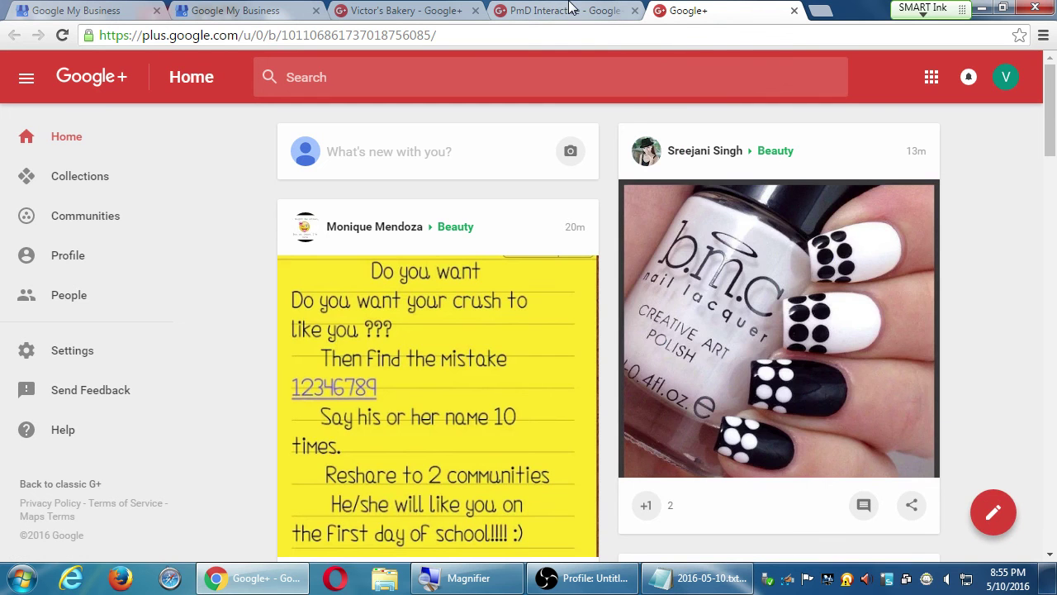
click(97, 219)
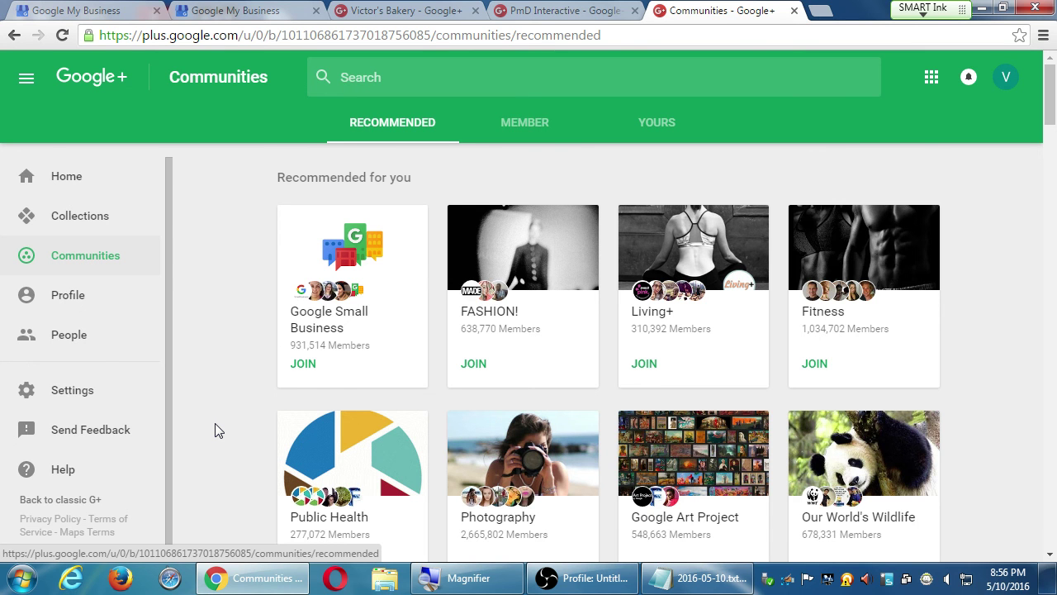
Step: Switch Google+ to act as the swopdotz page
click(1015, 81)
scroll(933, 259, down, 3)
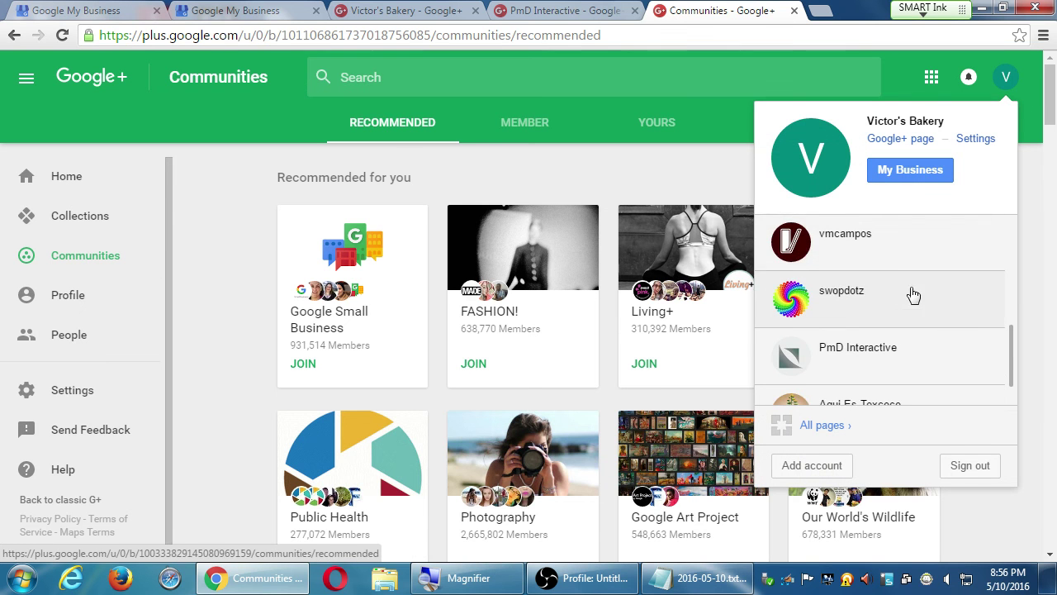
click(913, 295)
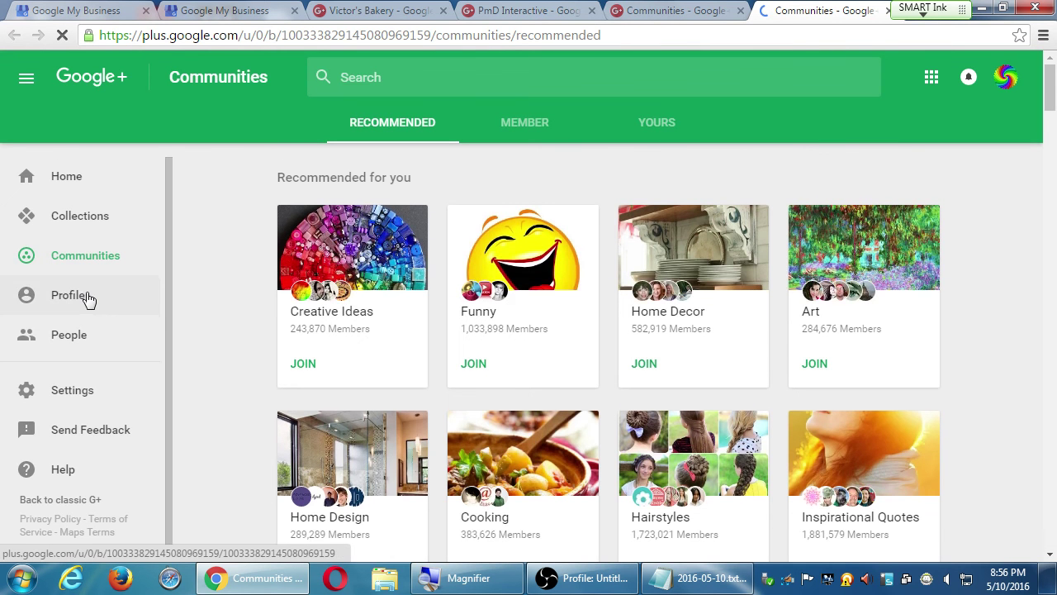
Step: Open the swopdotz profile and scroll through its posts
click(86, 299)
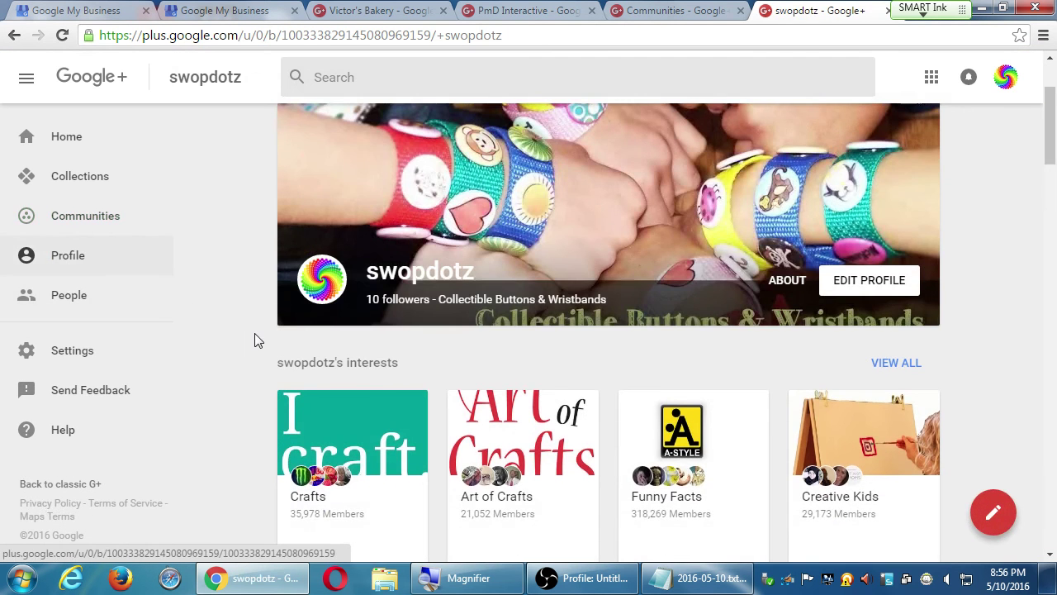
scroll(255, 333, down, 4)
scroll(257, 337, down, 2)
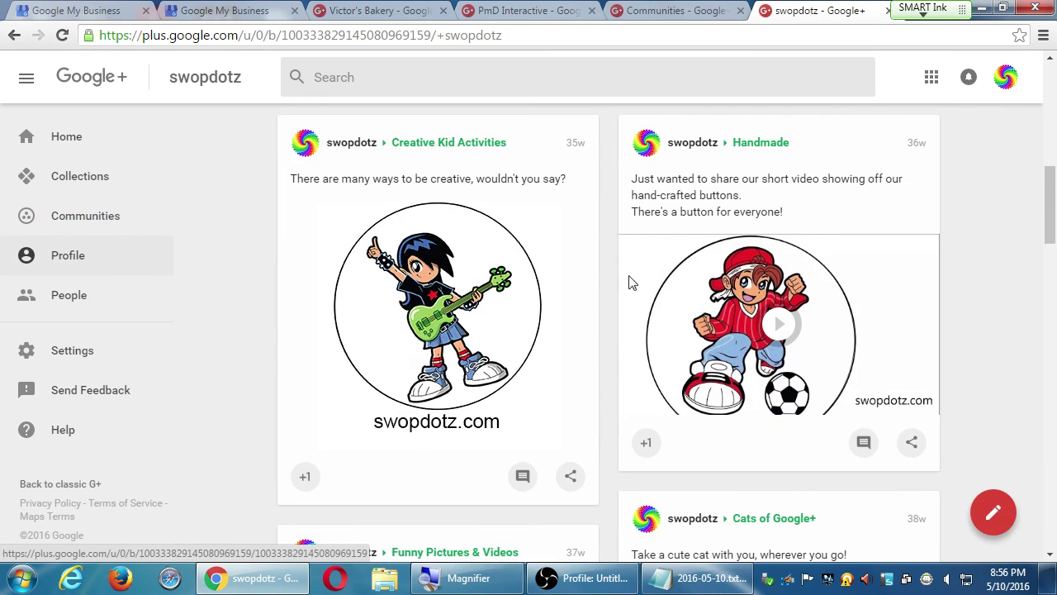
scroll(432, 297, down, 5)
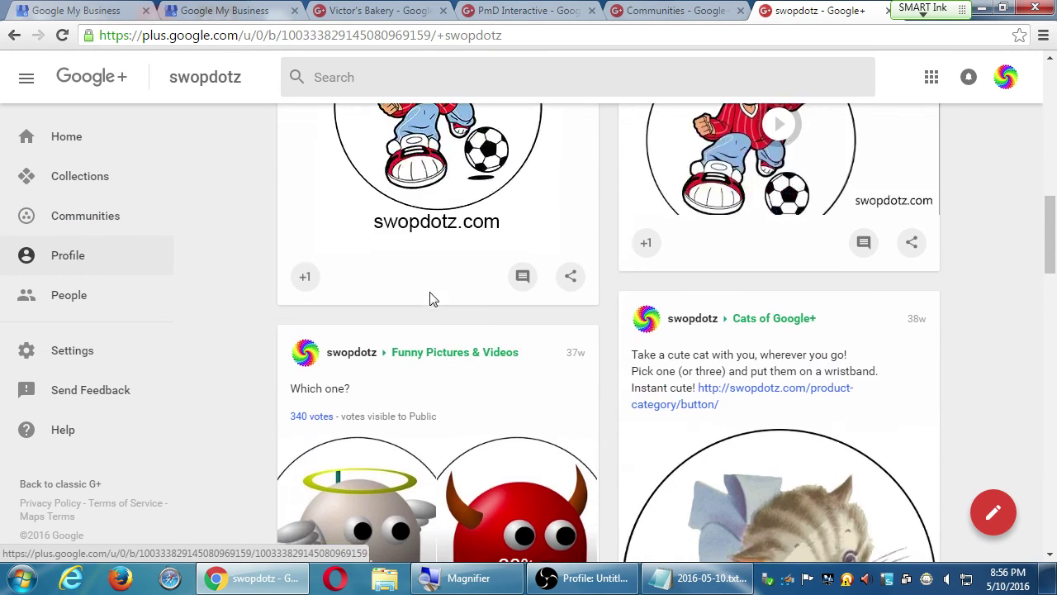
scroll(645, 340, down, 7)
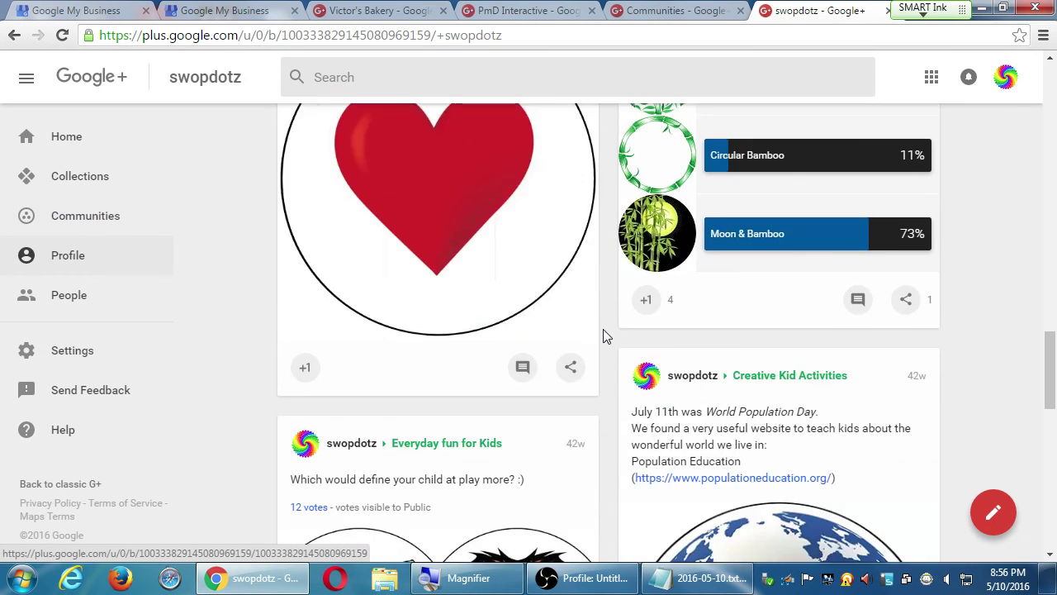
scroll(643, 322, down, 2)
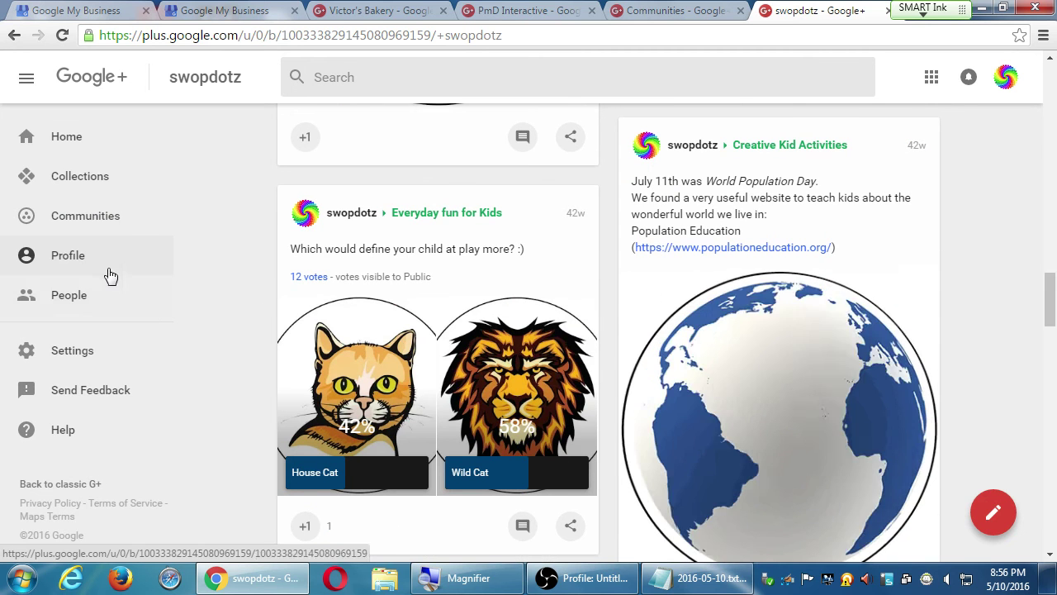
Step: Show the swopdotz page's recommended communities
click(104, 225)
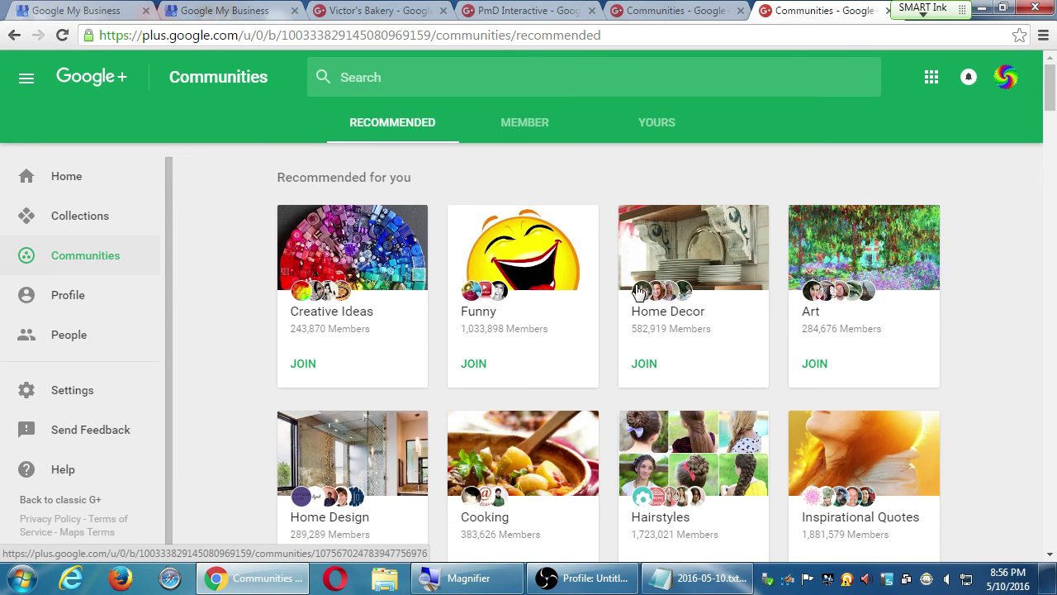
scroll(814, 306, down, 2)
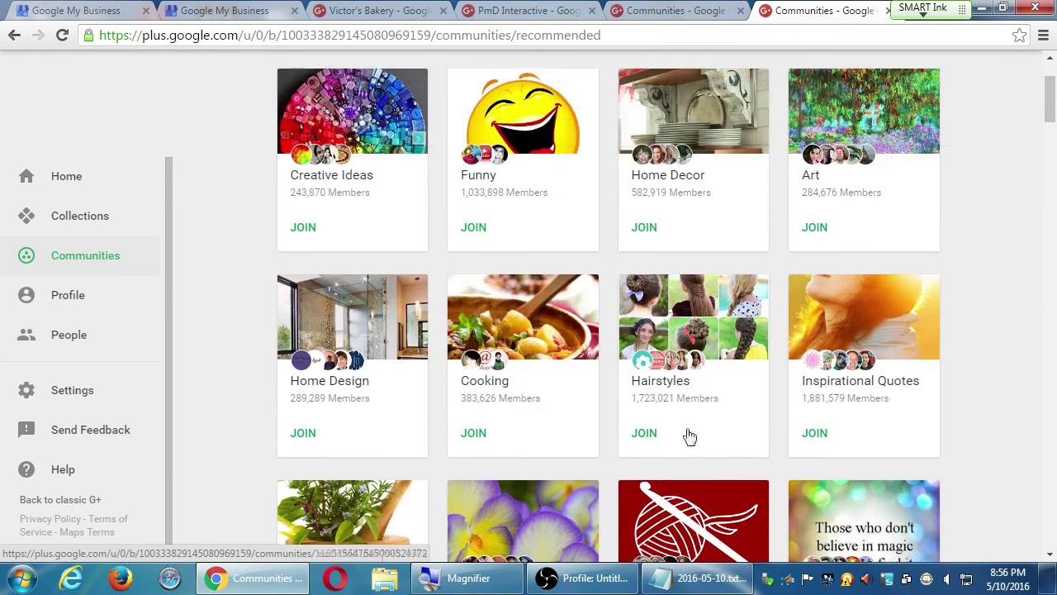
scroll(712, 366, up, 2)
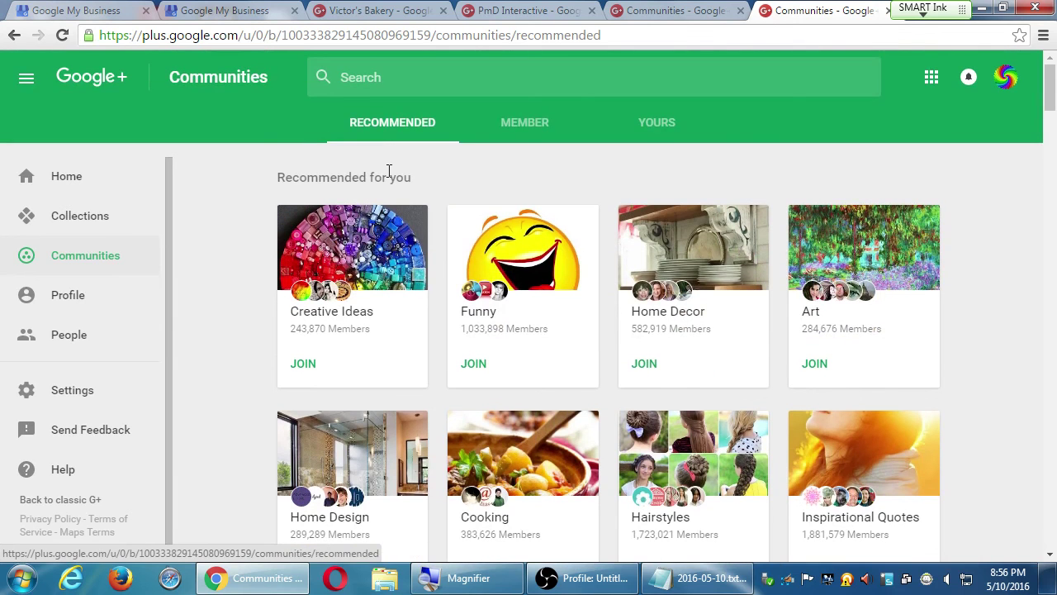
click(528, 132)
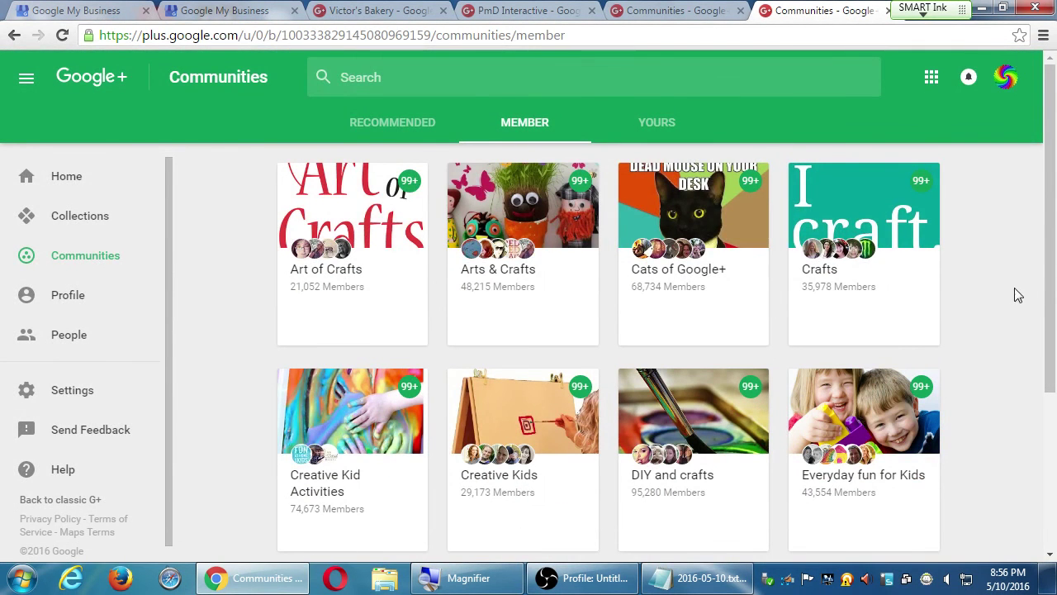
scroll(787, 291, down, 1)
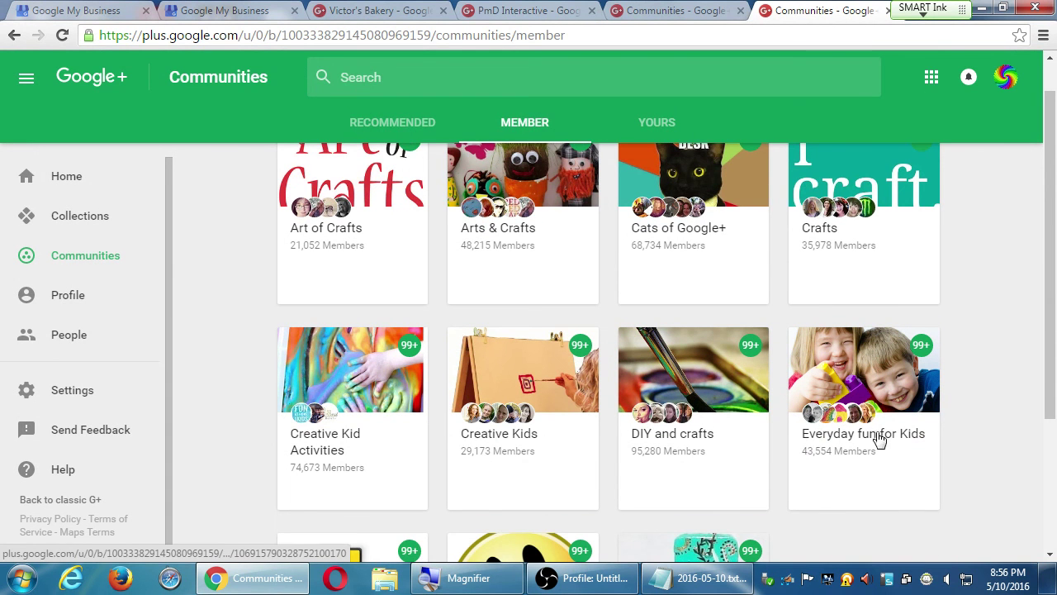
scroll(859, 458, down, 3)
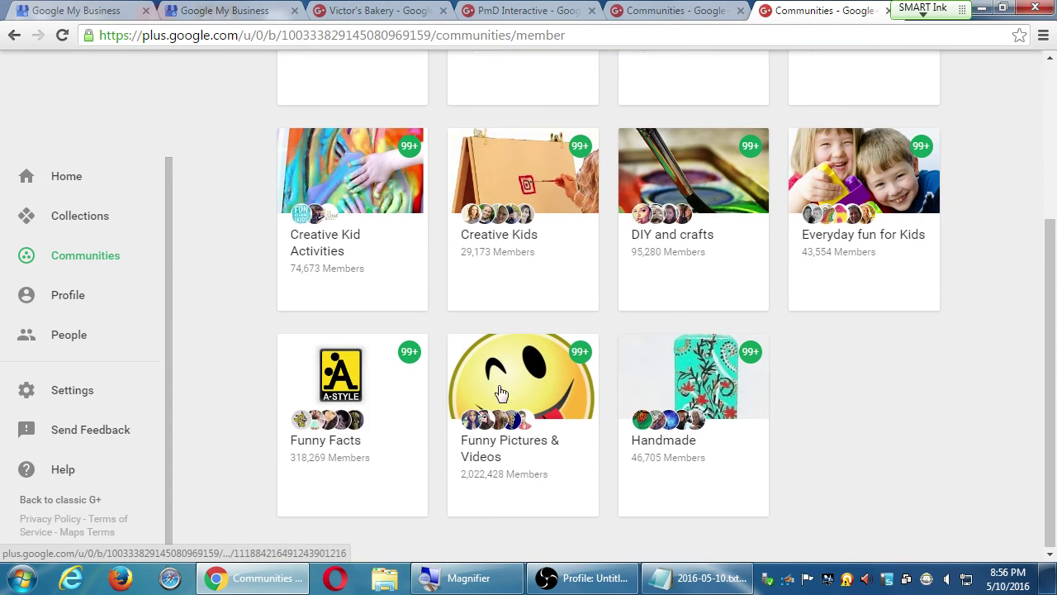
scroll(537, 438, up, 3)
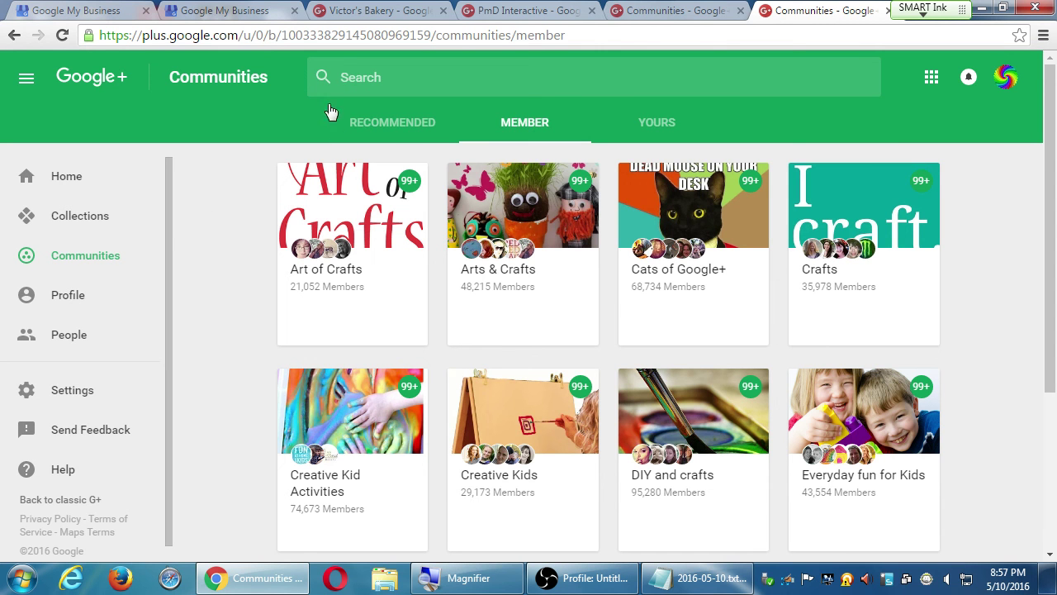
click(396, 133)
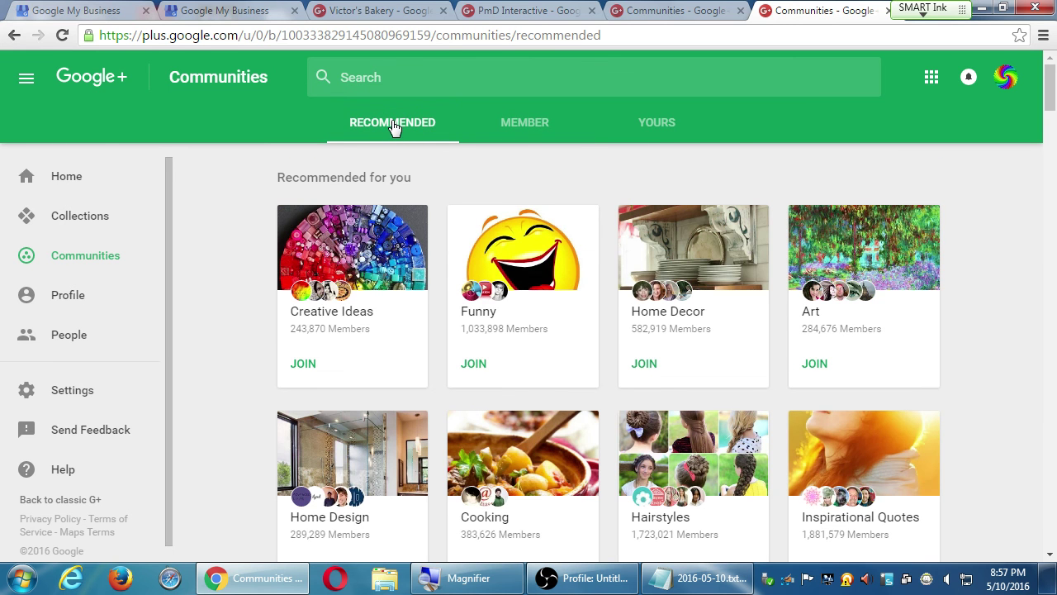
click(393, 127)
Step: Close the extra Communities, PmD Interactive, bakery and second Google My Business tabs
middle_click(660, 7)
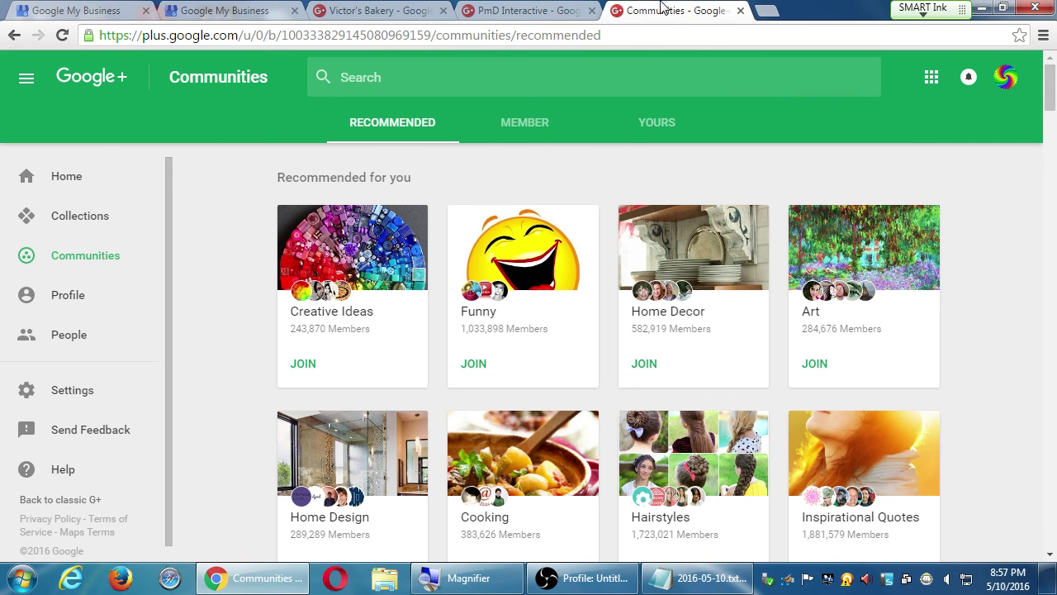
middle_click(533, 7)
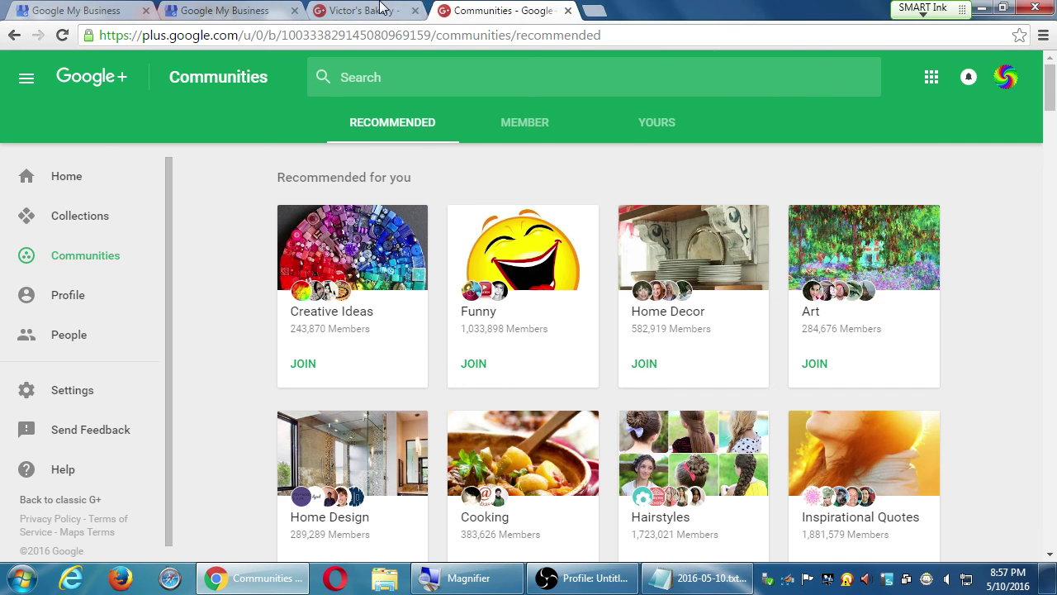
middle_click(385, 7)
middle_click(246, 6)
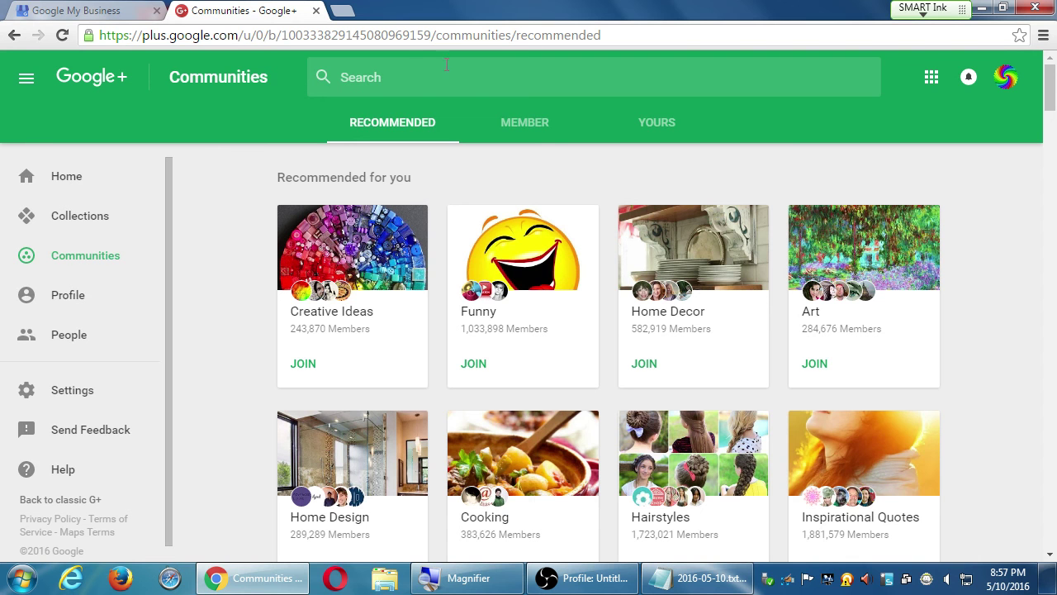
Step: Switch Google+ to act as the Rising Sun Comics page
click(1008, 78)
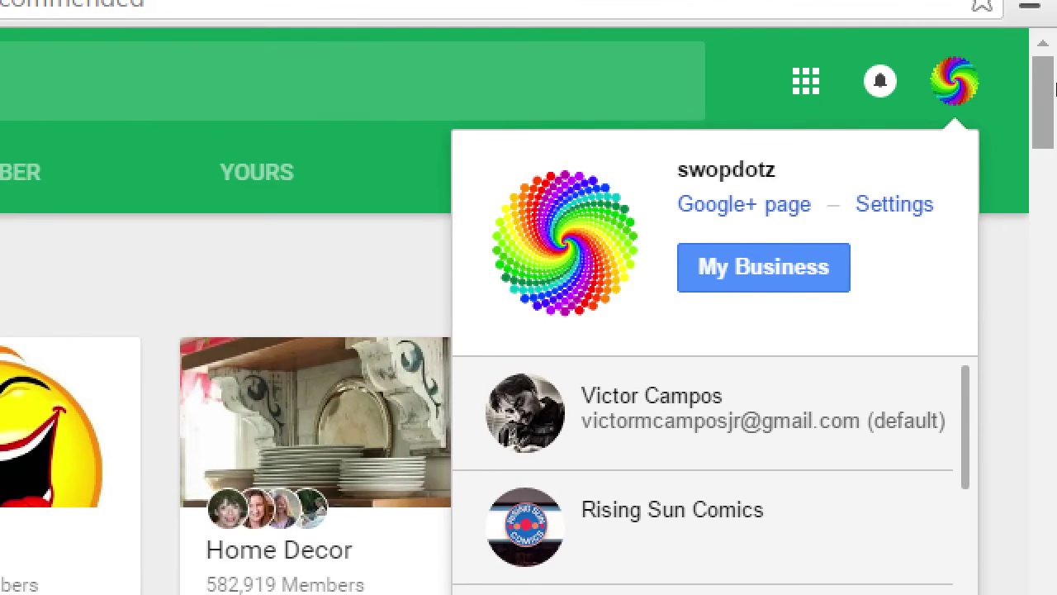
click(1012, 84)
click(1012, 84)
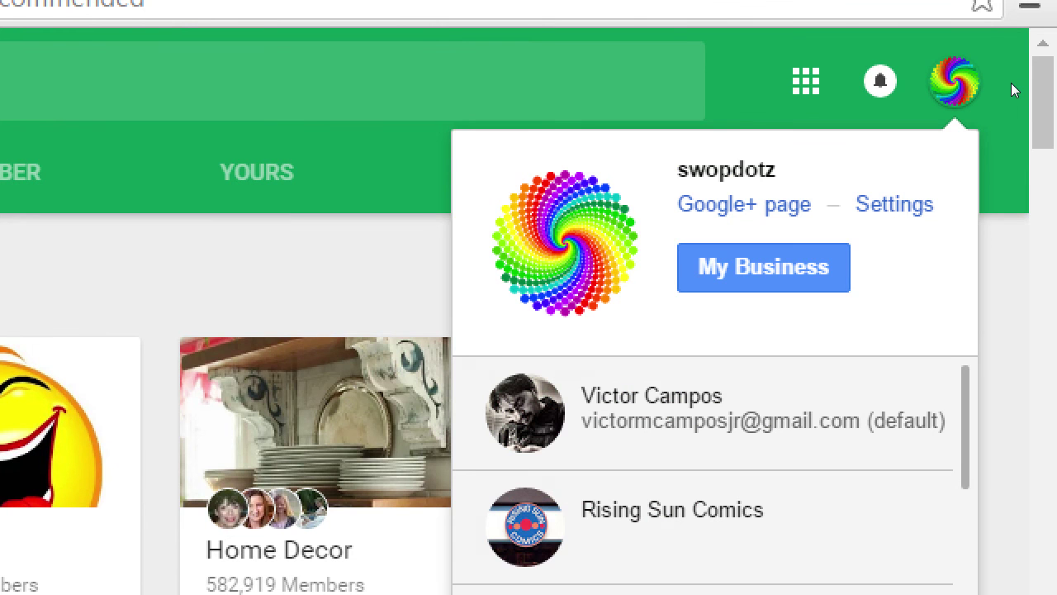
click(1011, 83)
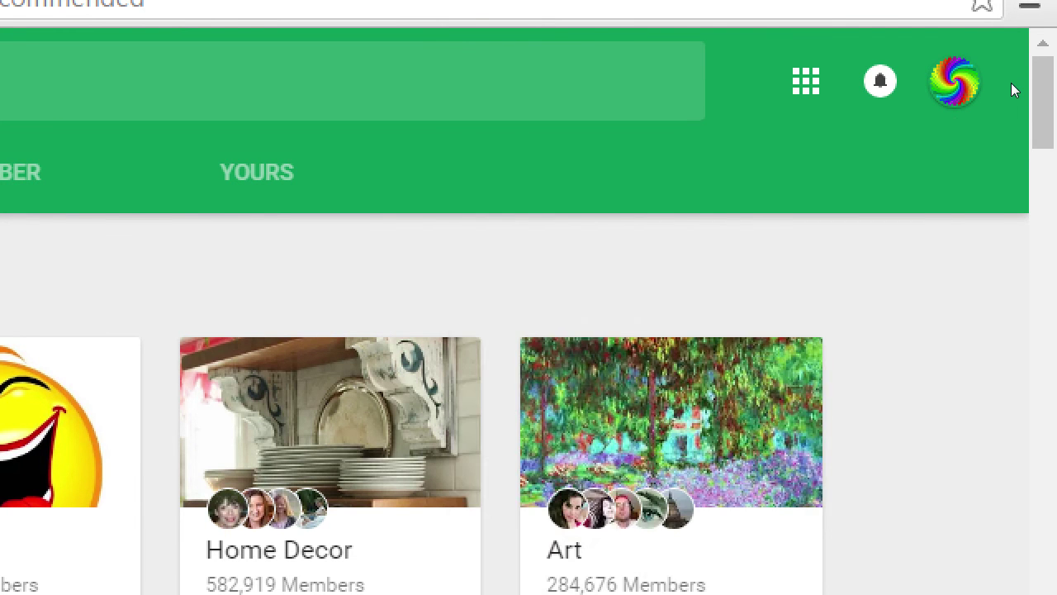
click(1012, 84)
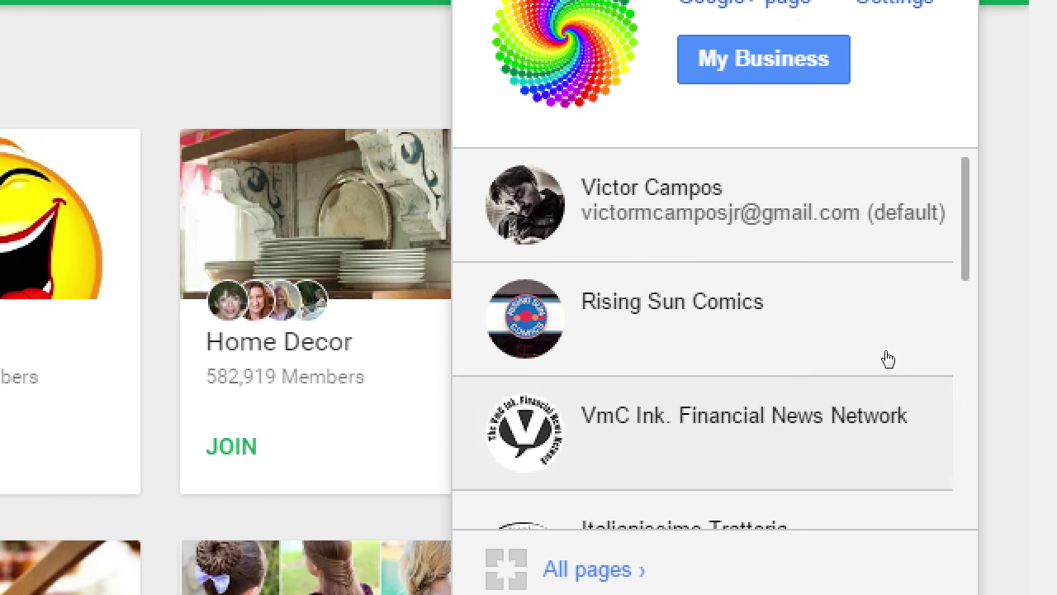
click(890, 523)
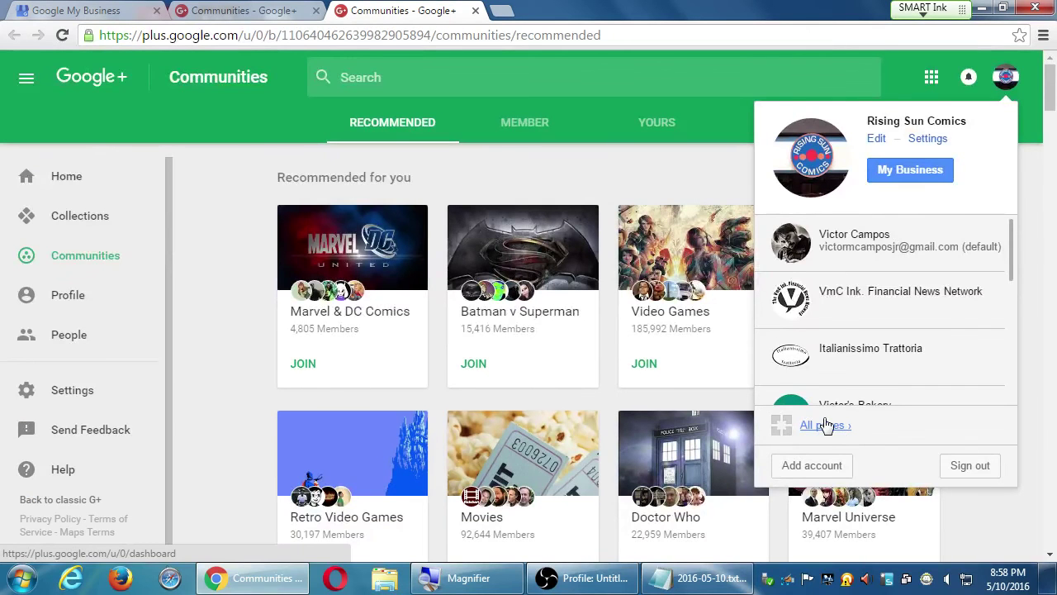
Step: Load the all-locations overview at plain business.google.com and select its address for copying
click(825, 425)
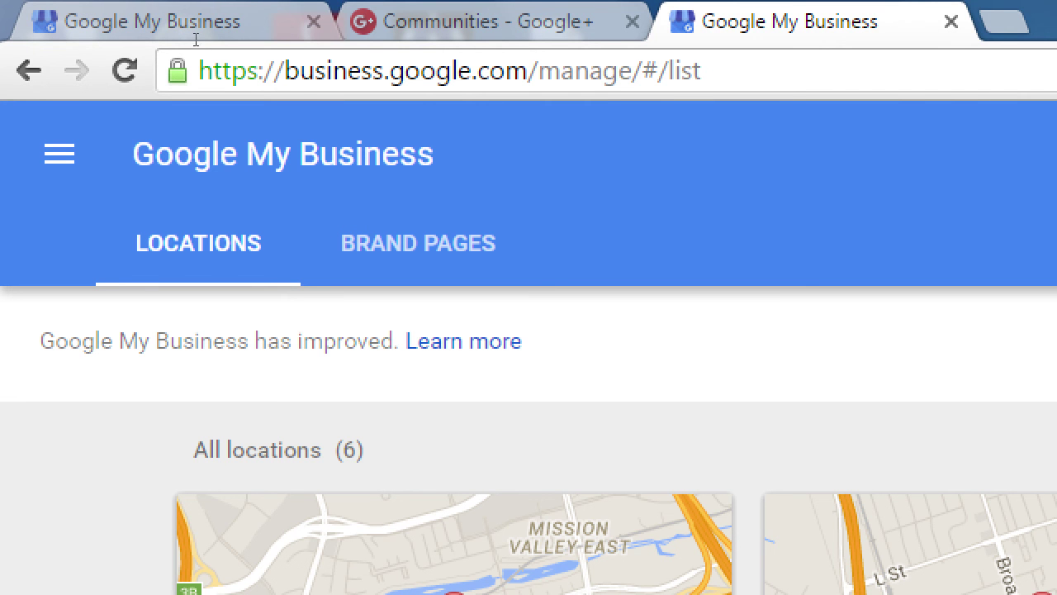
drag(527, 71, 702, 72)
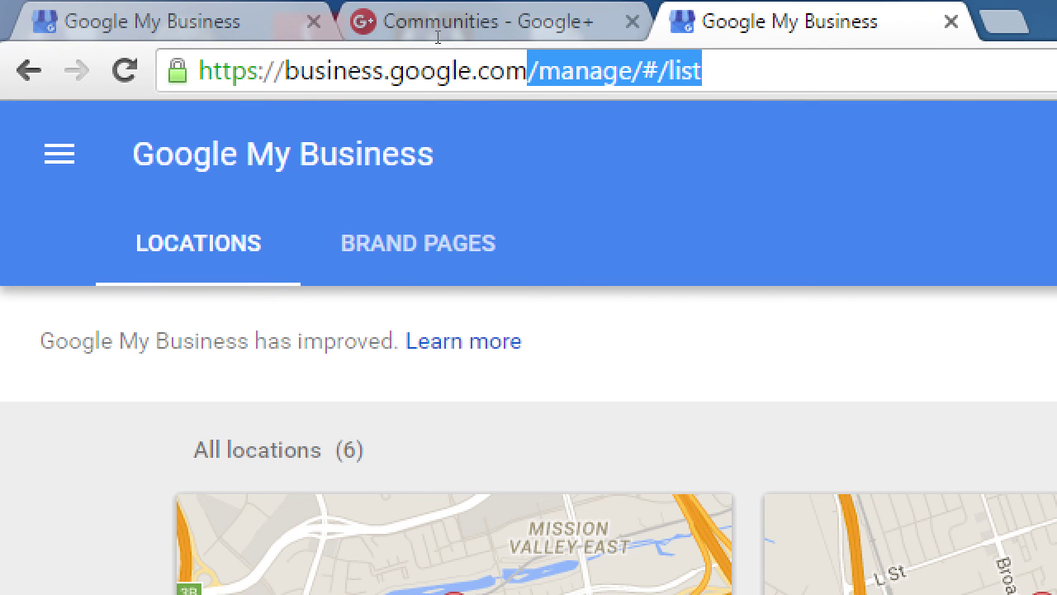
key(BackSpace)
key(Return)
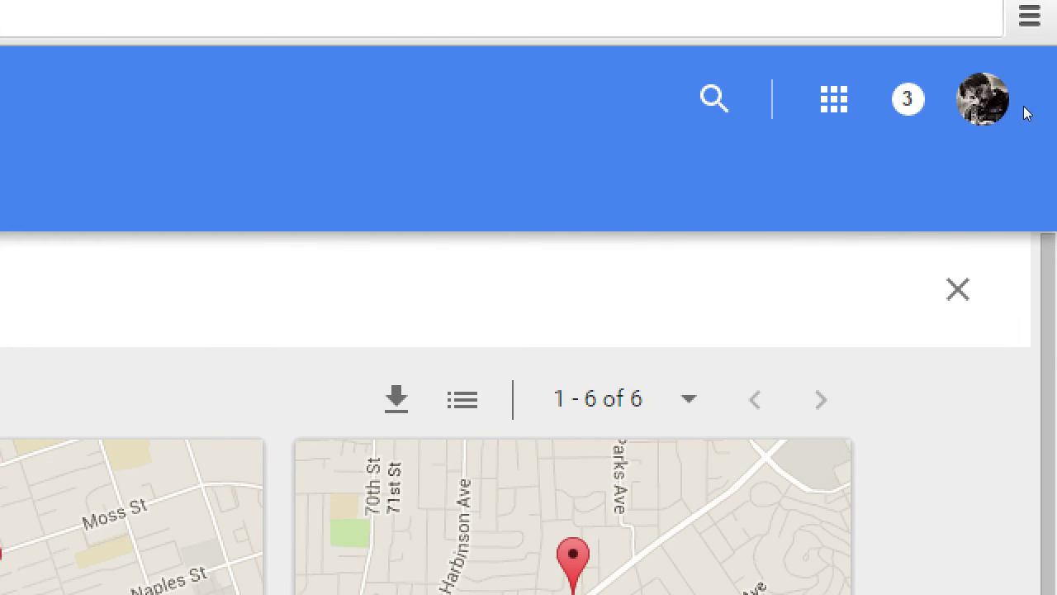
click(1006, 101)
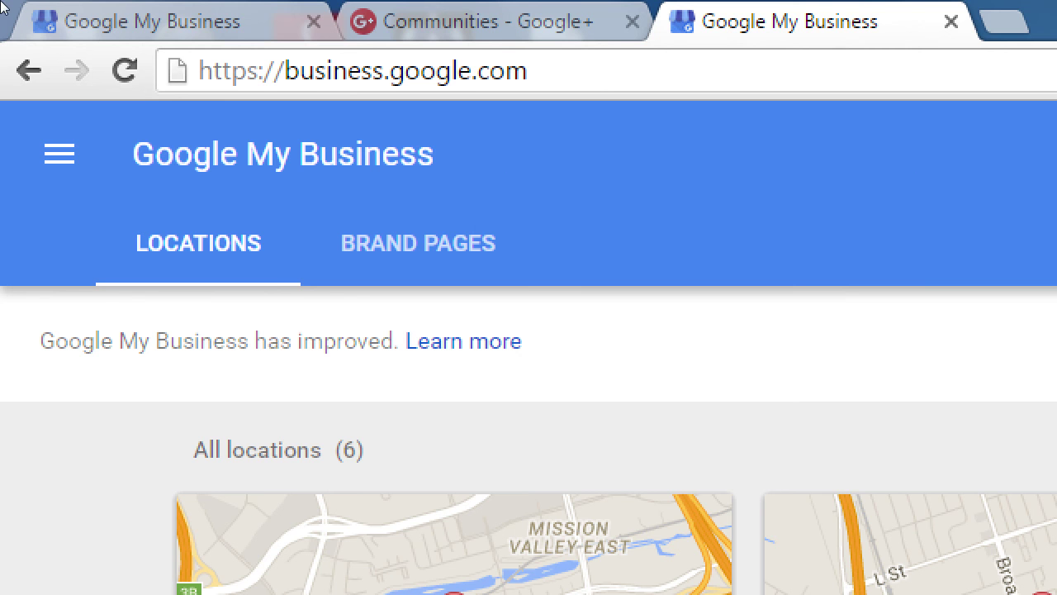
click(319, 51)
key(ctrl+c)
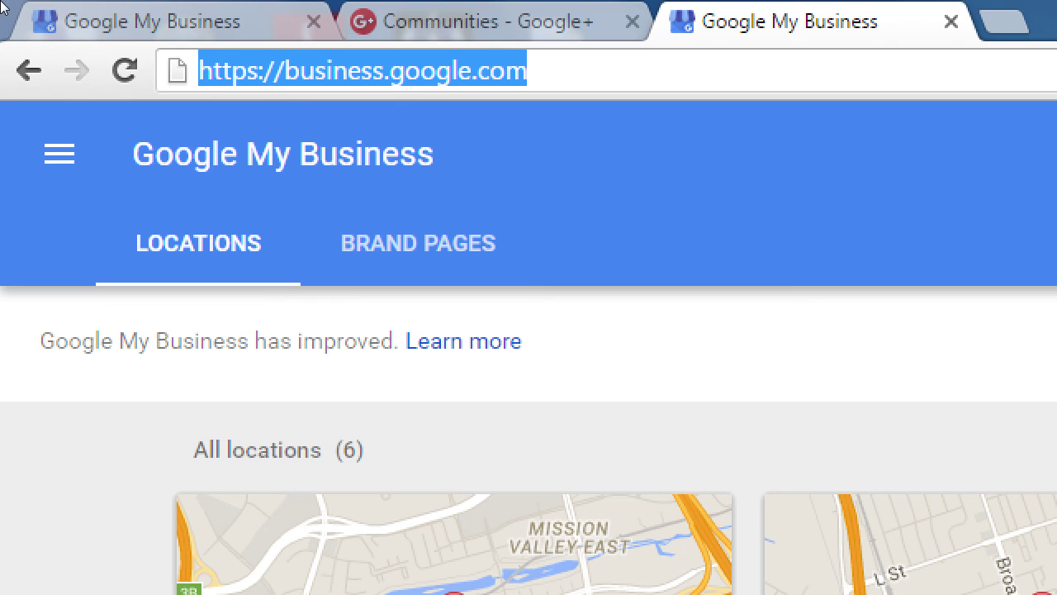
key(alt+Tab)
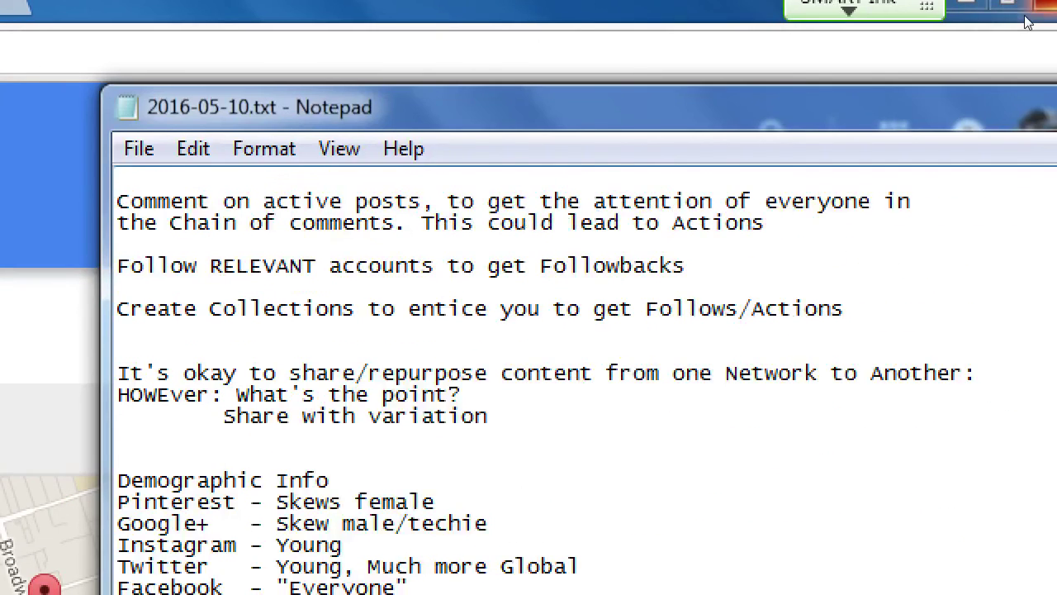
Step: Paste the business.google.com address on a new line under Access in the notes
scroll(1026, 23, up, 10)
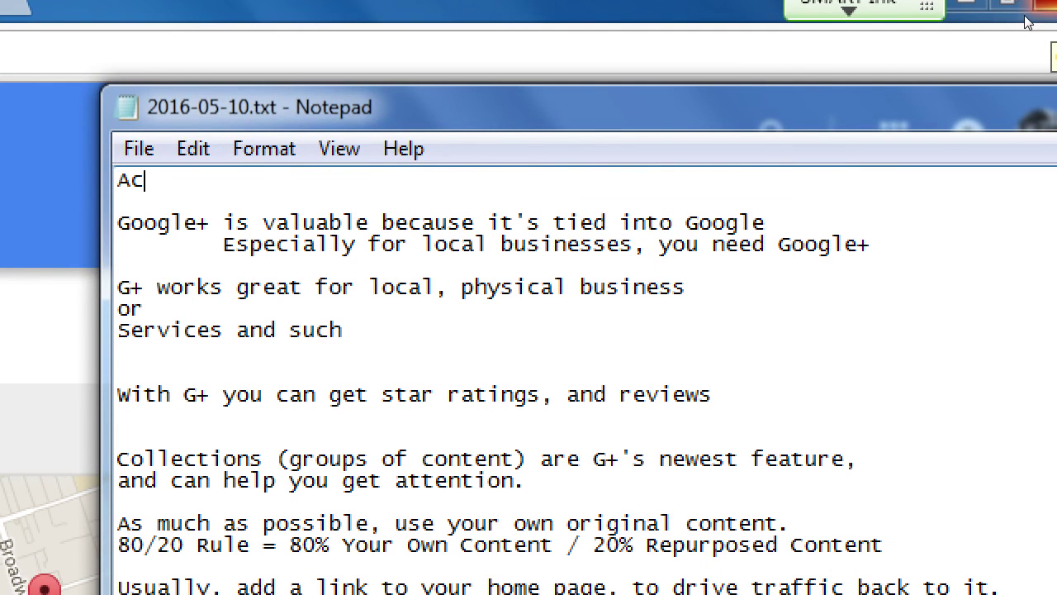
key(Return)
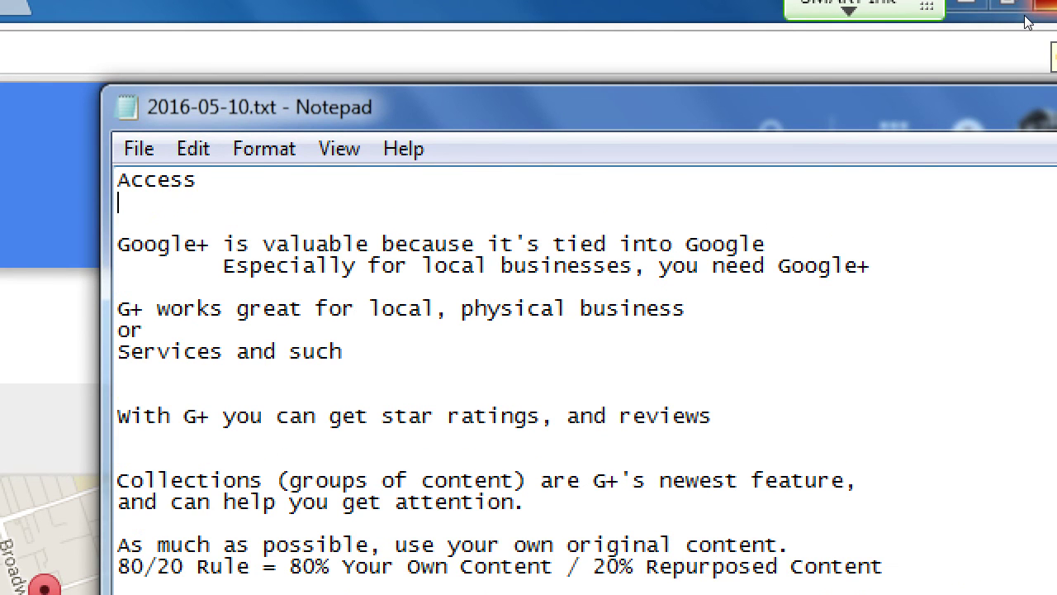
key(ctrl+v)
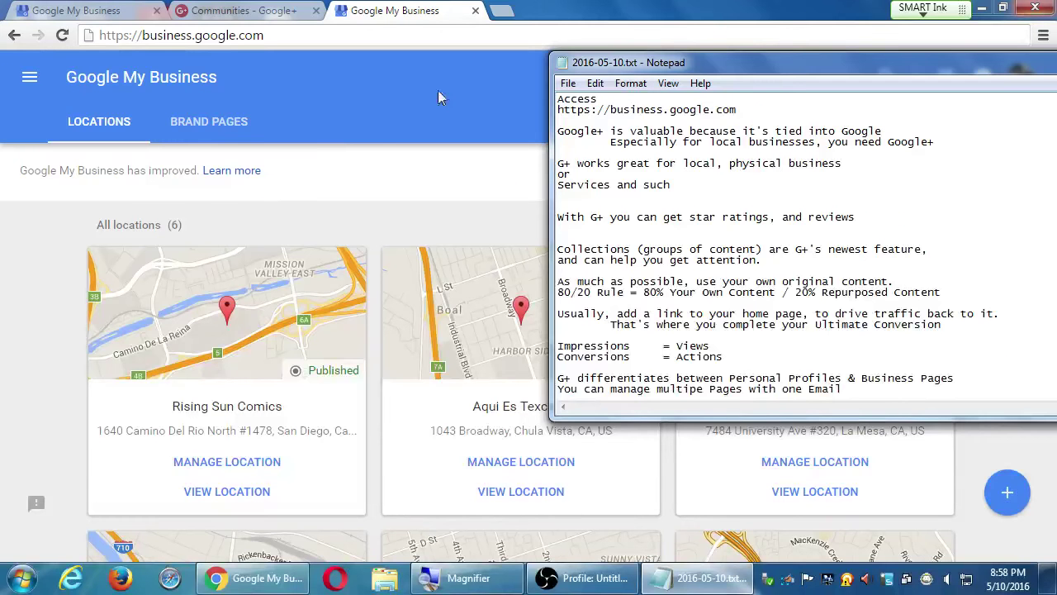
click(365, 218)
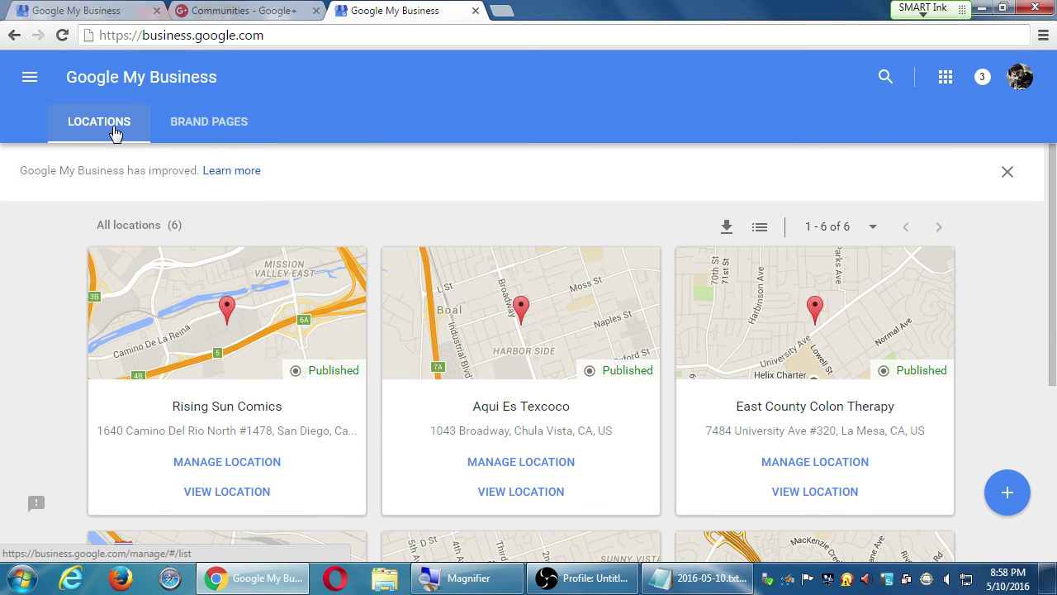
Step: Run a Google search for 'taco shop' in a new tab
scroll(580, 422, down, 3)
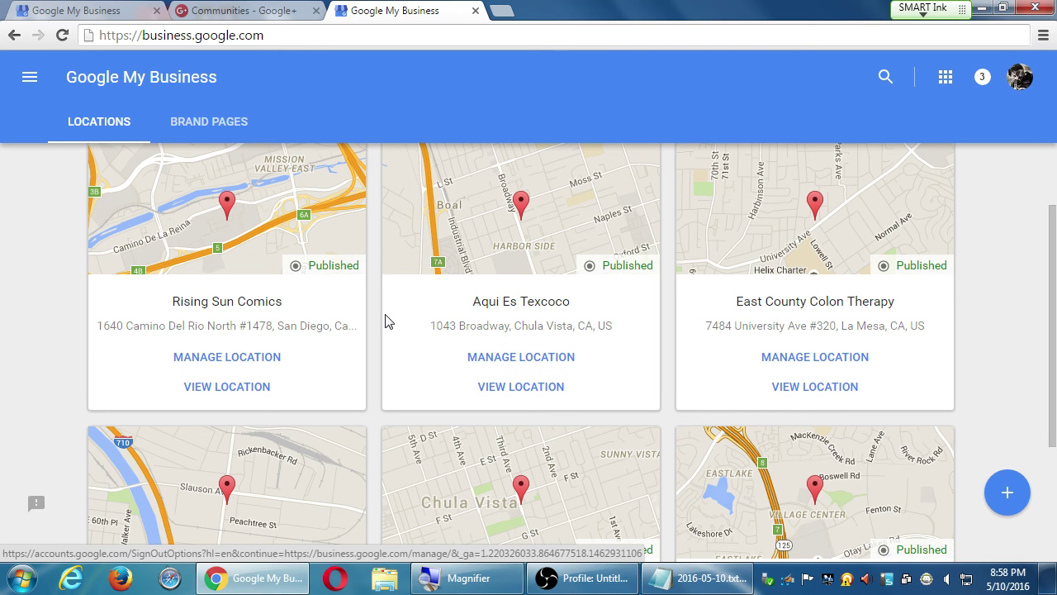
key(ctrl+t)
text(ta)
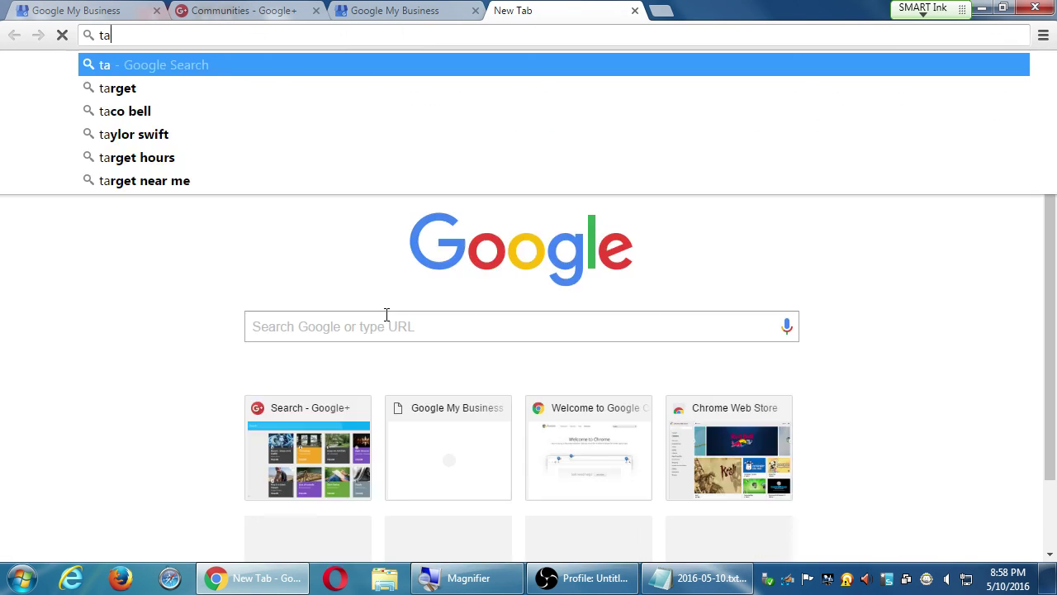
text(co shop)
key(Return)
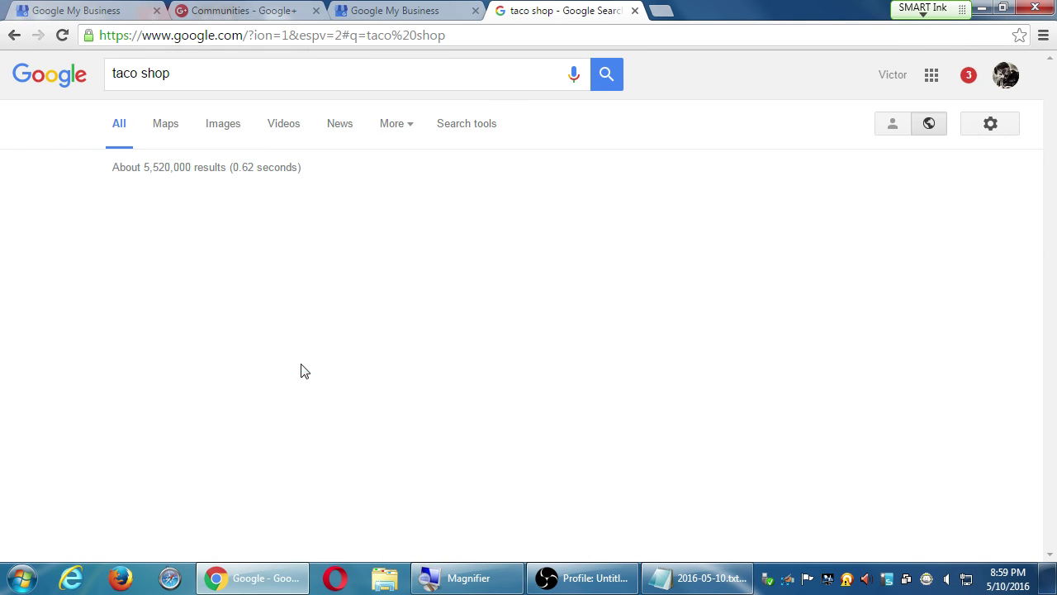
scroll(33, 413, down, 1)
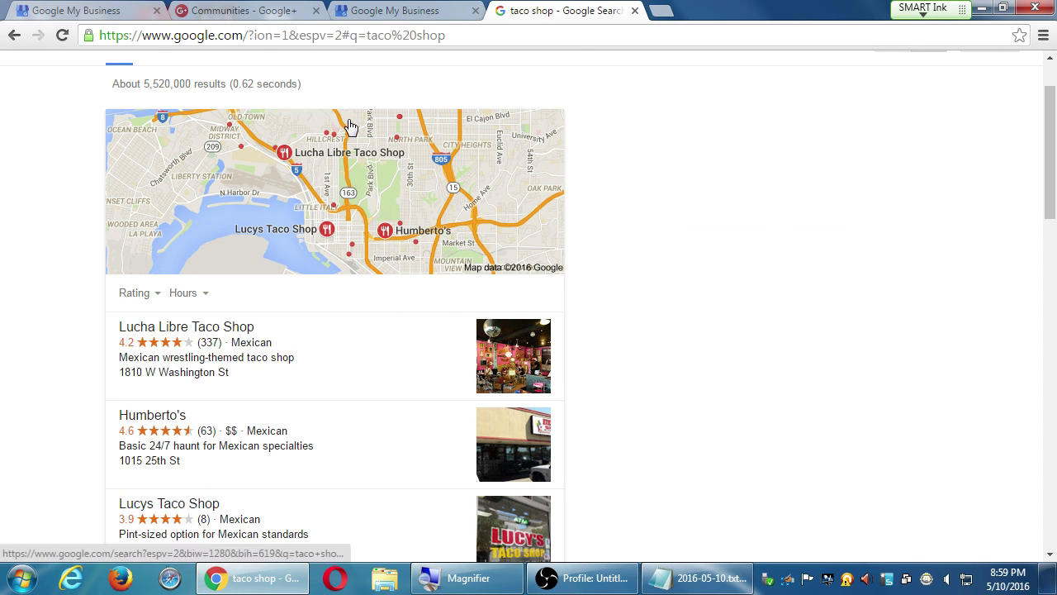
Step: Compare the taco shop local map results with the Google My Business locations, ending on the locations
click(405, 10)
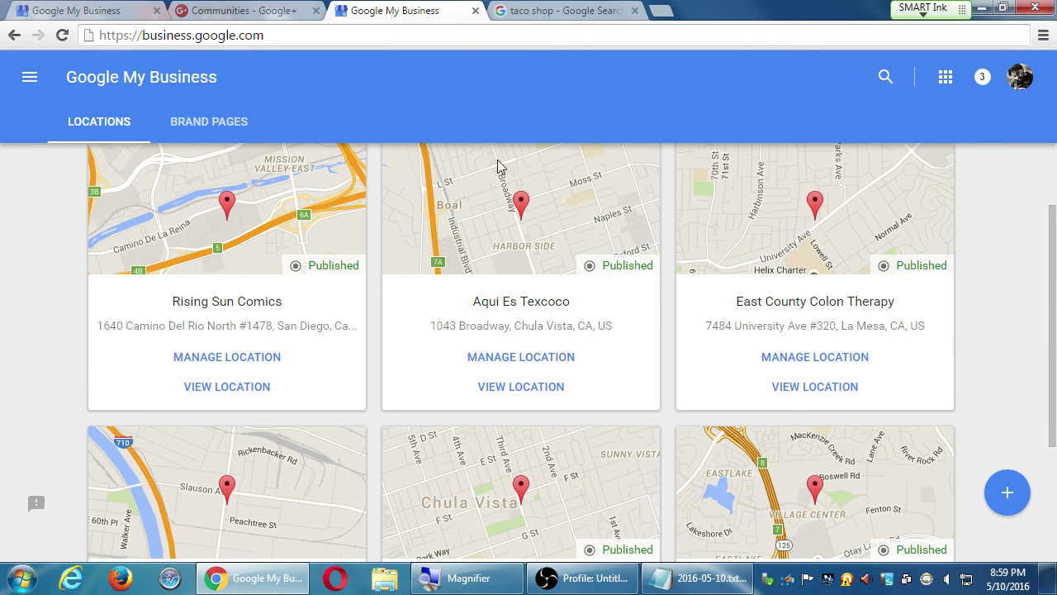
click(541, 9)
key(ctrl+shift+Tab)
scroll(496, 335, up, 2)
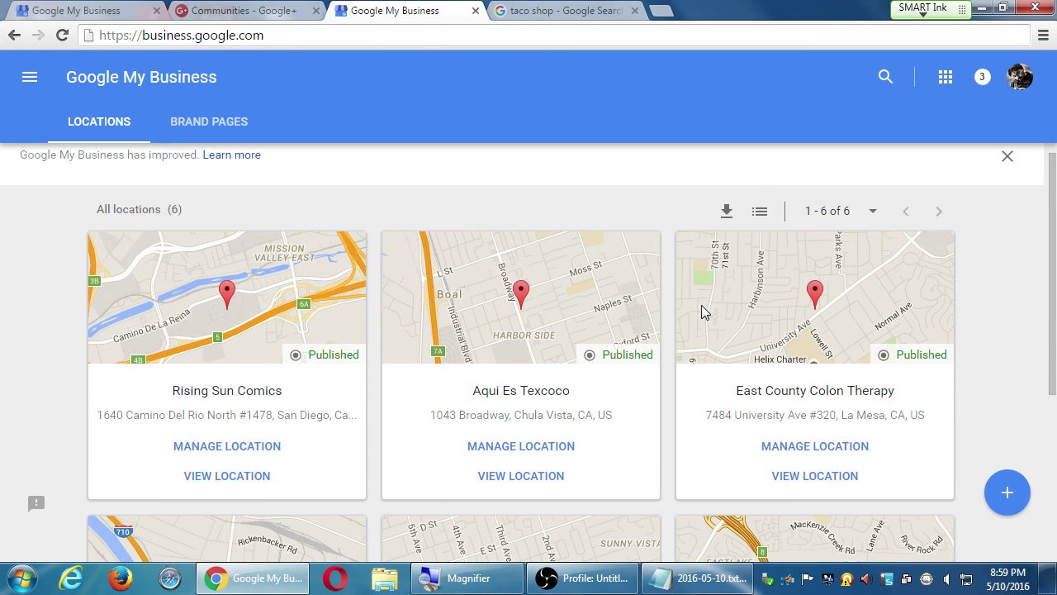
click(552, 10)
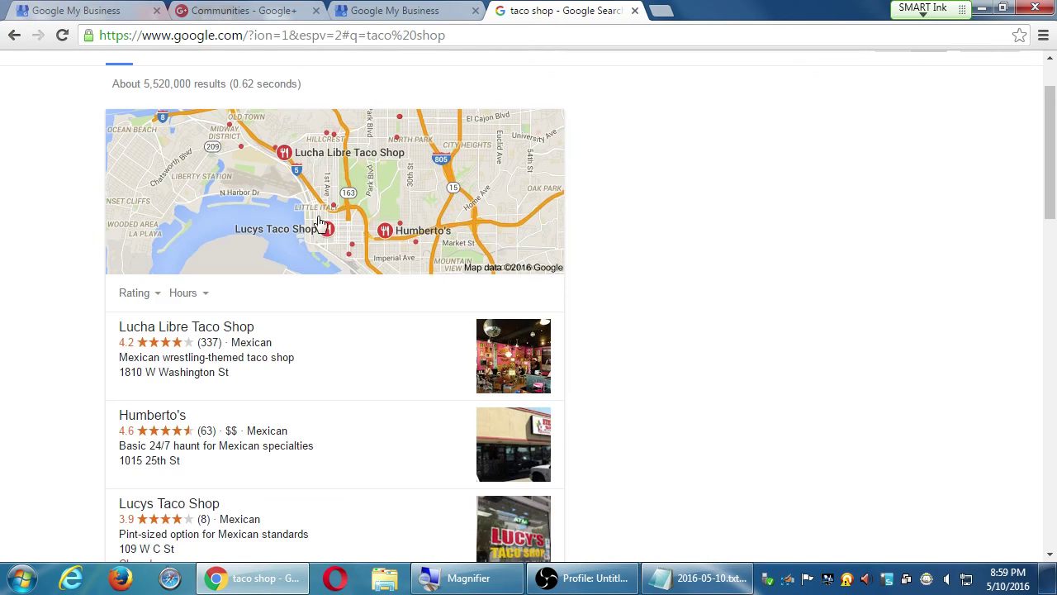
scroll(384, 385, down, 2)
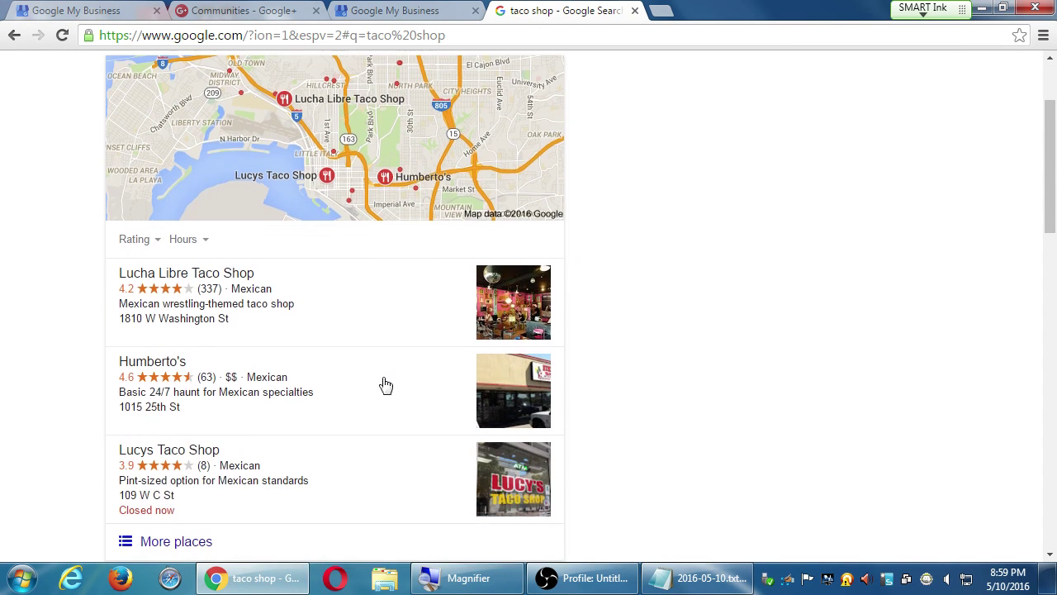
scroll(356, 376, down, 5)
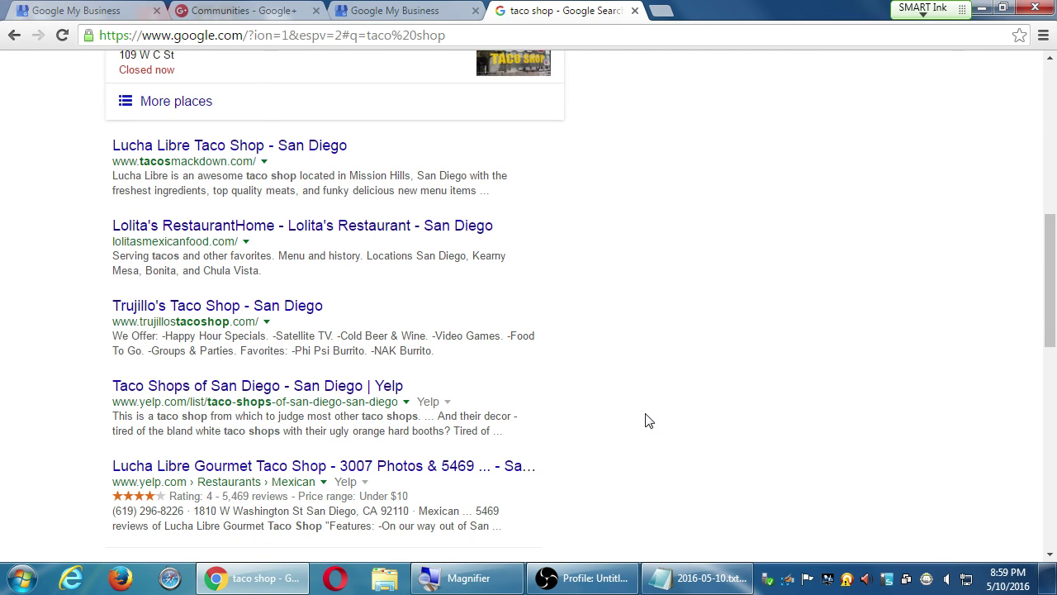
scroll(651, 413, up, 3)
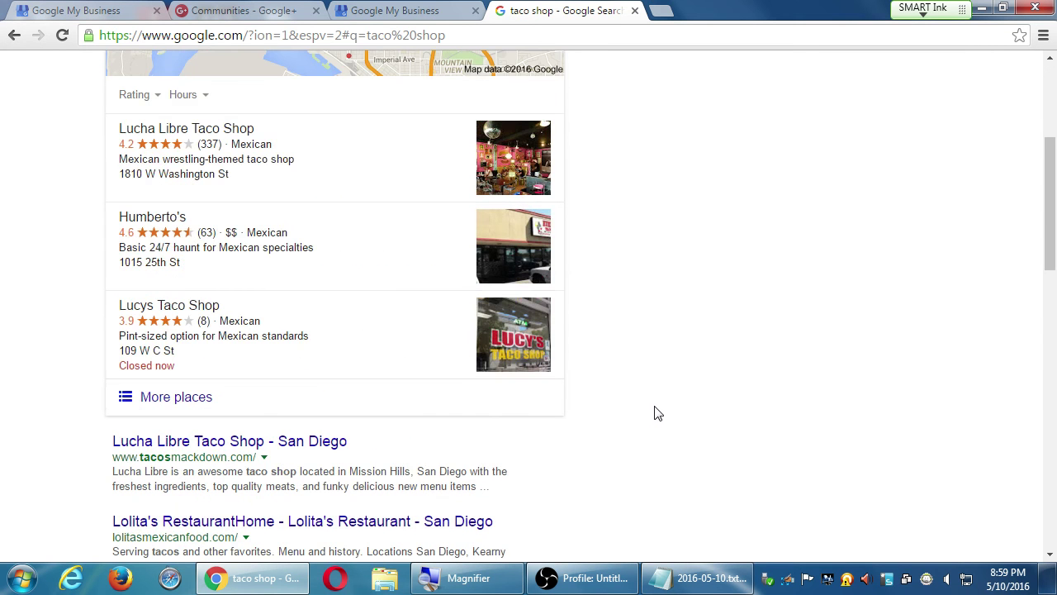
scroll(654, 413, up, 3)
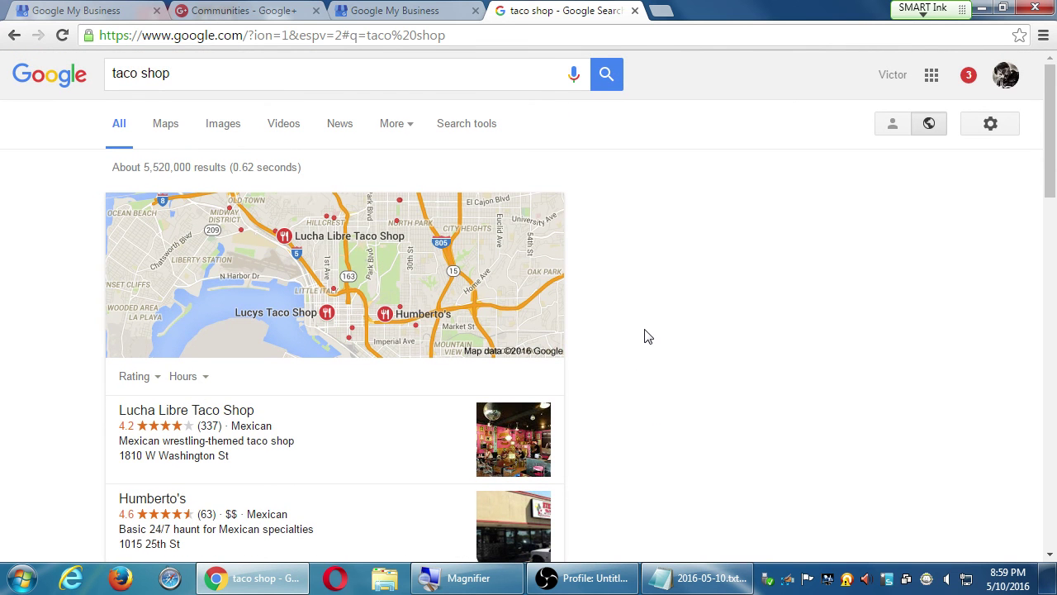
click(380, 7)
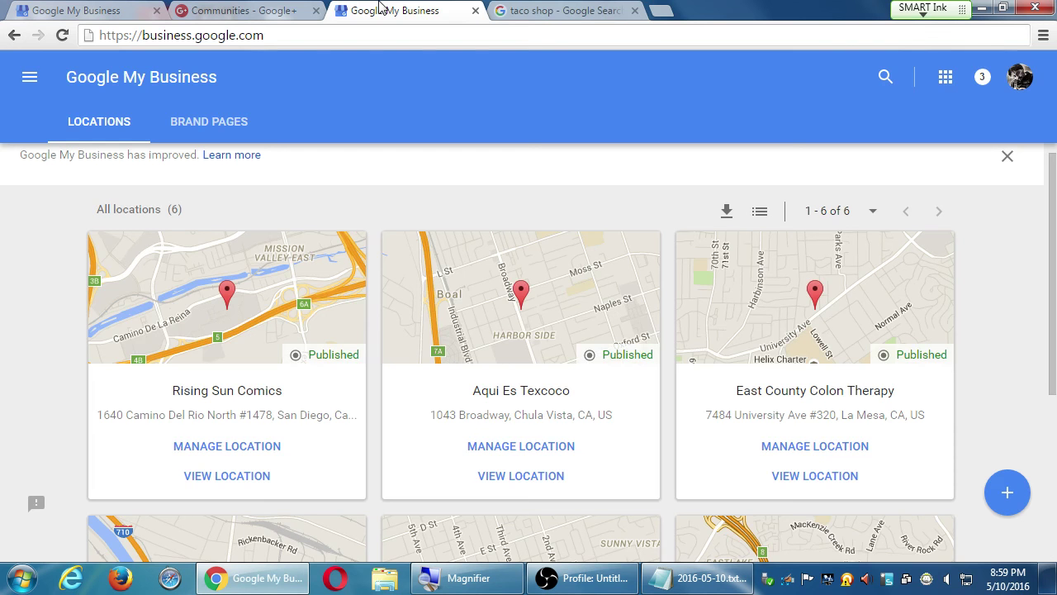
Step: Switch the Google+ Communities view to the bakery business page
click(267, 7)
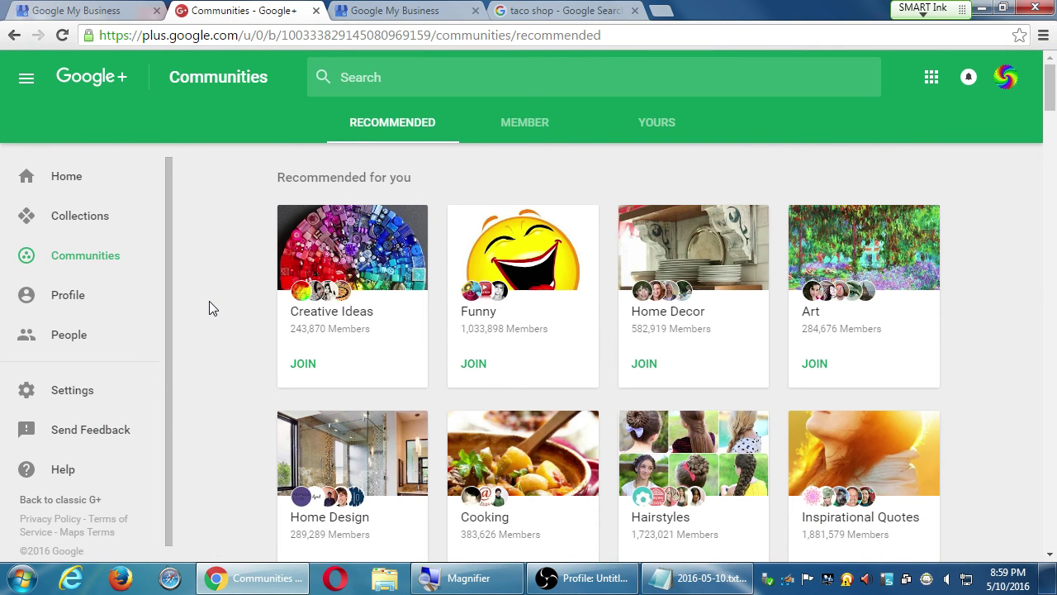
click(1004, 79)
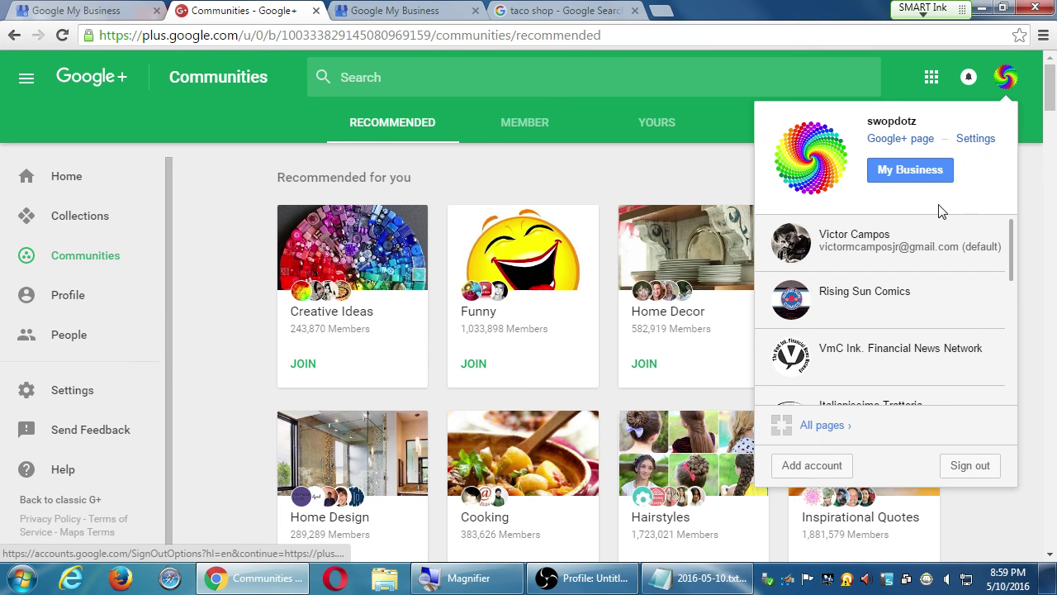
scroll(924, 353, down, 3)
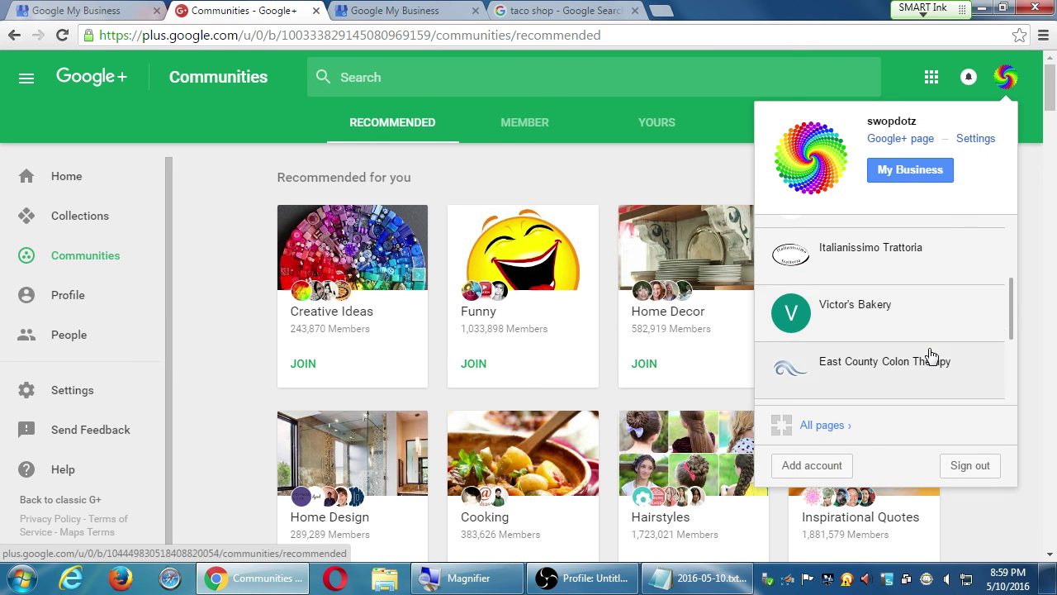
click(896, 325)
Step: Close the old communities, both Google My Business and the taco shop tabs
middle_click(229, 9)
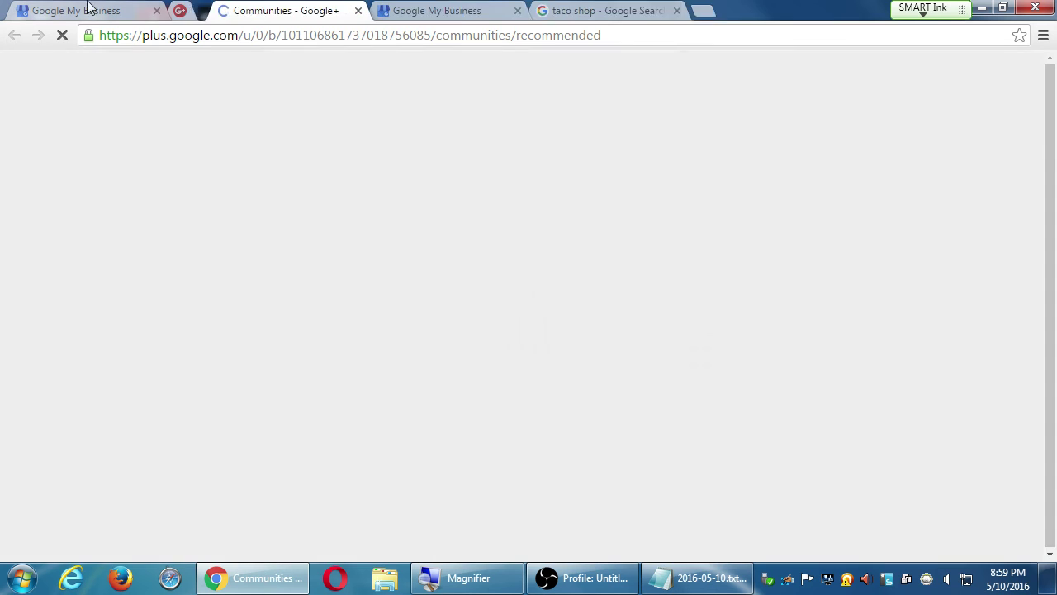
middle_click(45, 8)
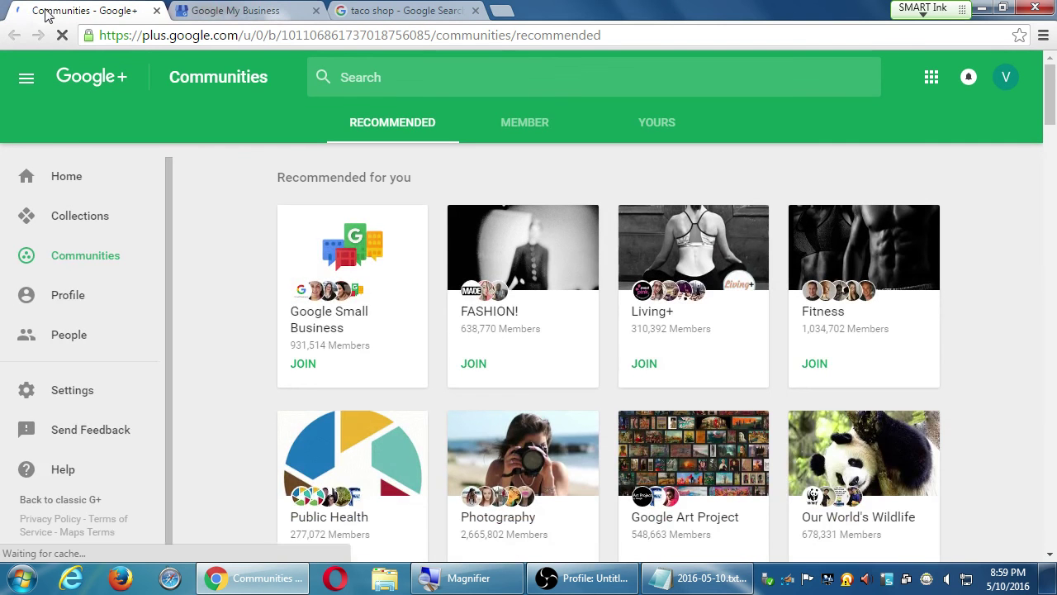
middle_click(228, 9)
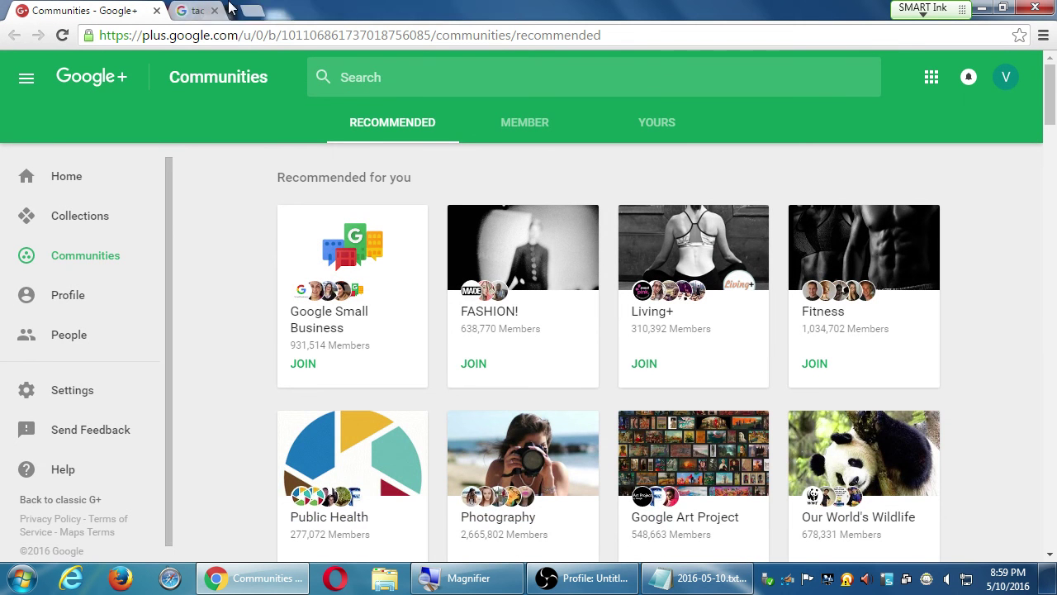
middle_click(228, 8)
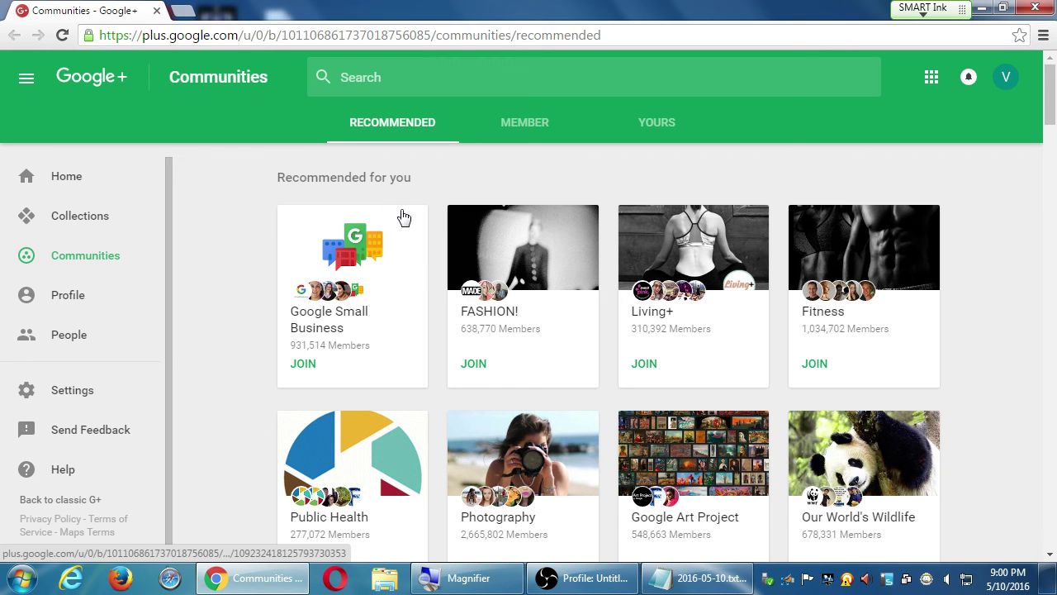
click(91, 188)
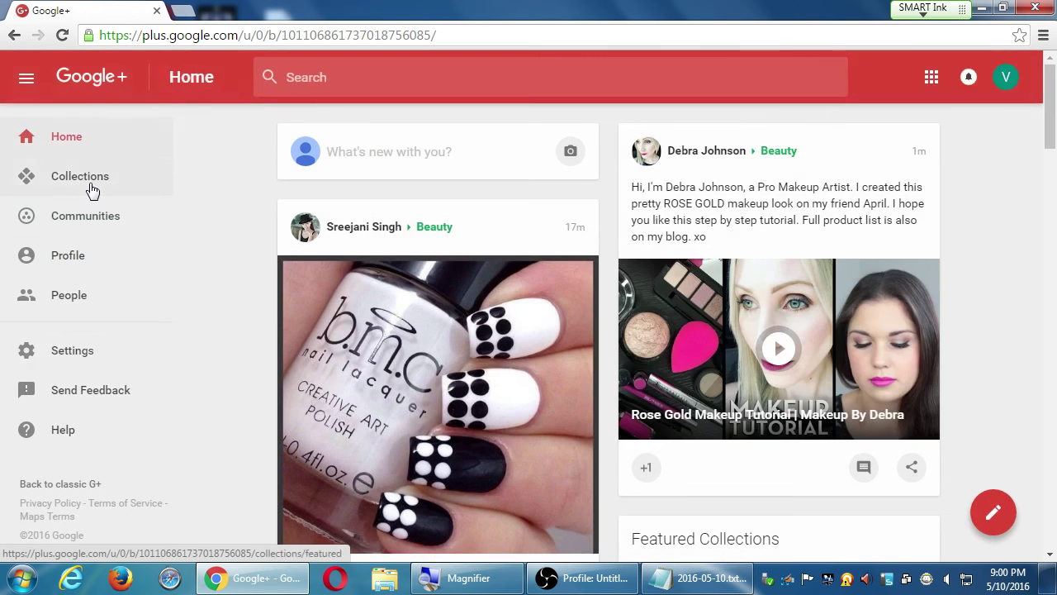
Step: Open the bakery page's settings, reaching its Managers list with a single Owner
click(91, 362)
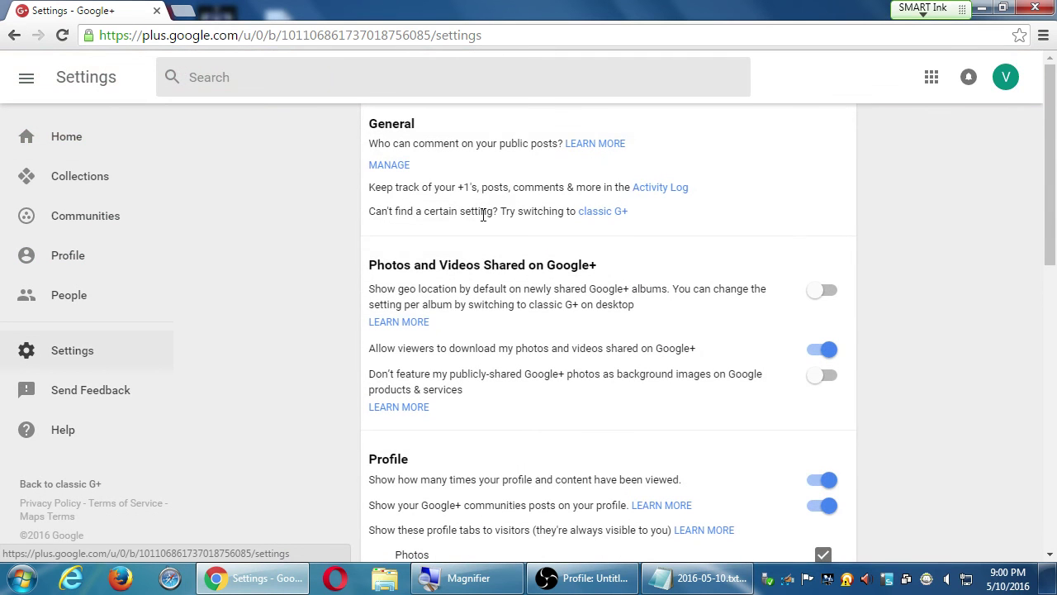
scroll(323, 335, down, 7)
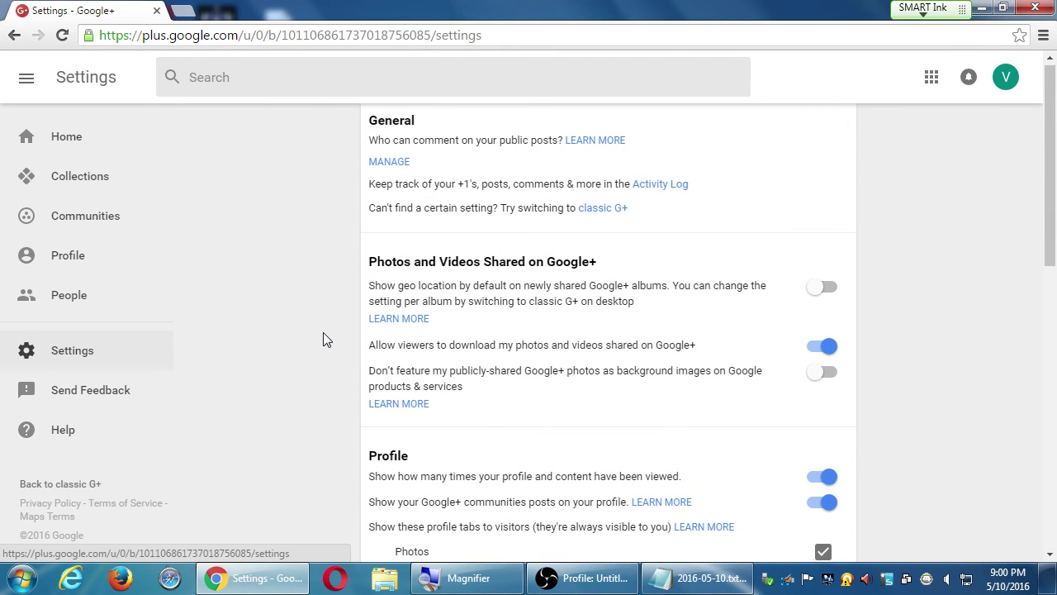
scroll(322, 330, up, 7)
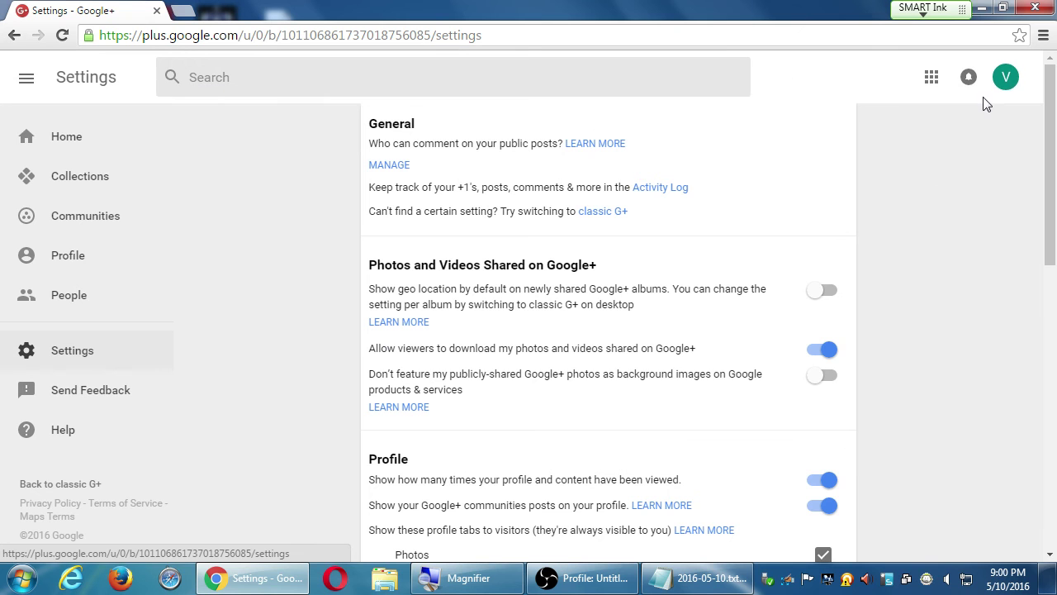
click(1018, 78)
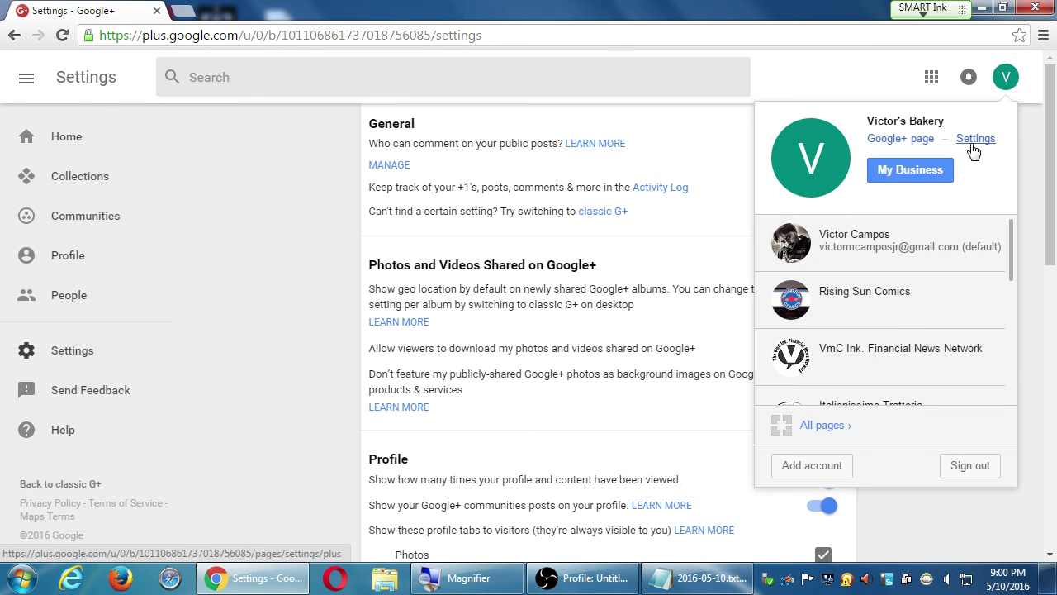
click(972, 147)
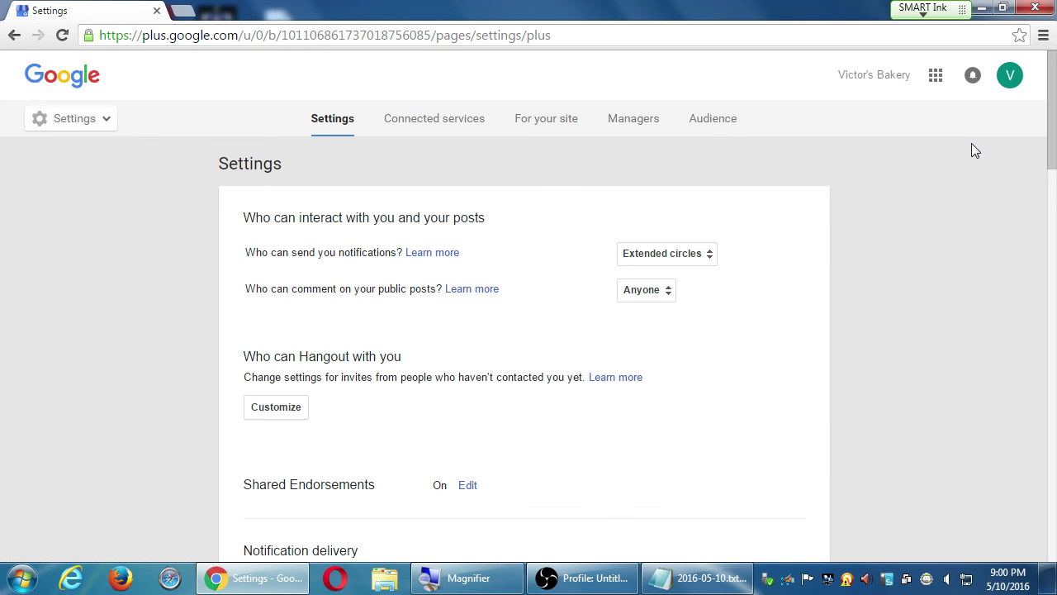
key(alt+Left)
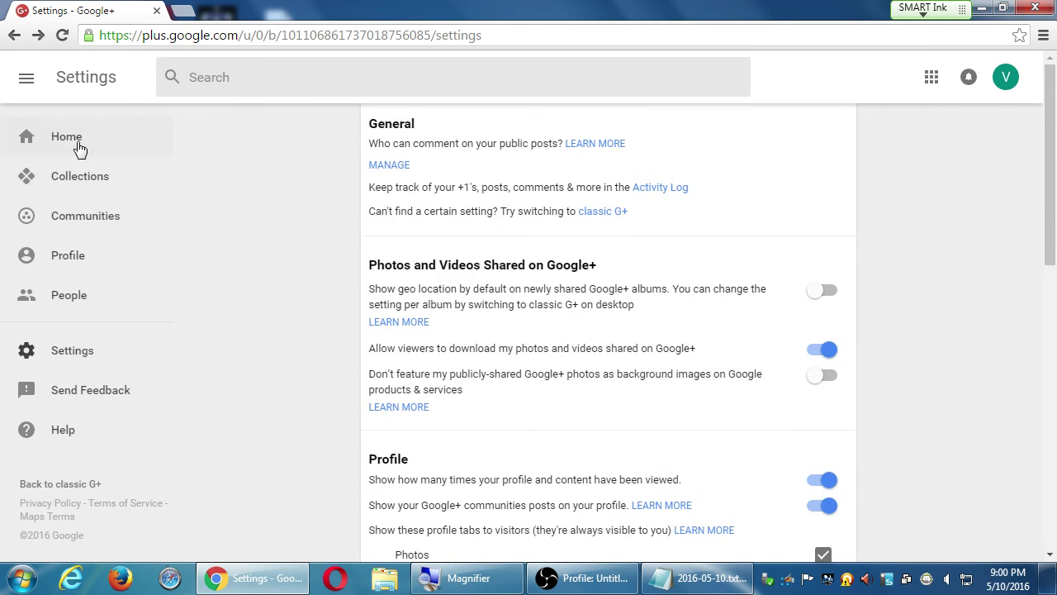
click(79, 147)
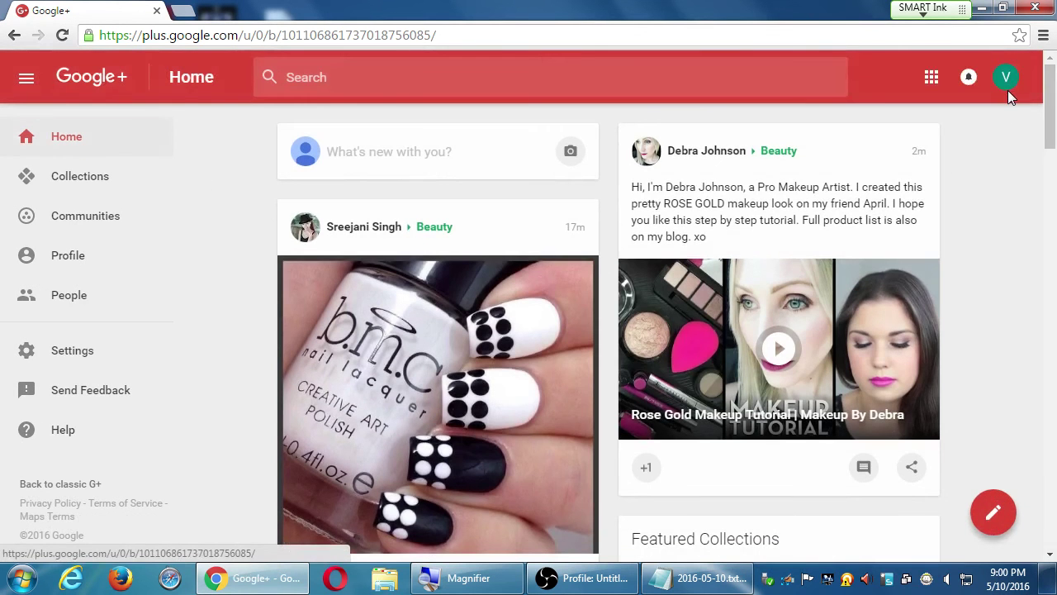
click(1007, 83)
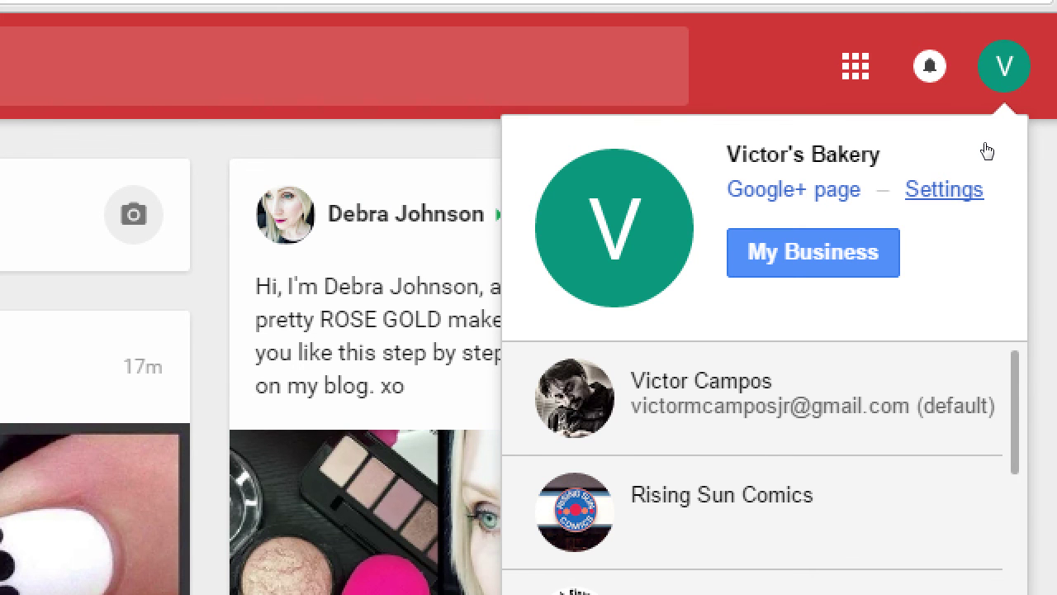
click(966, 189)
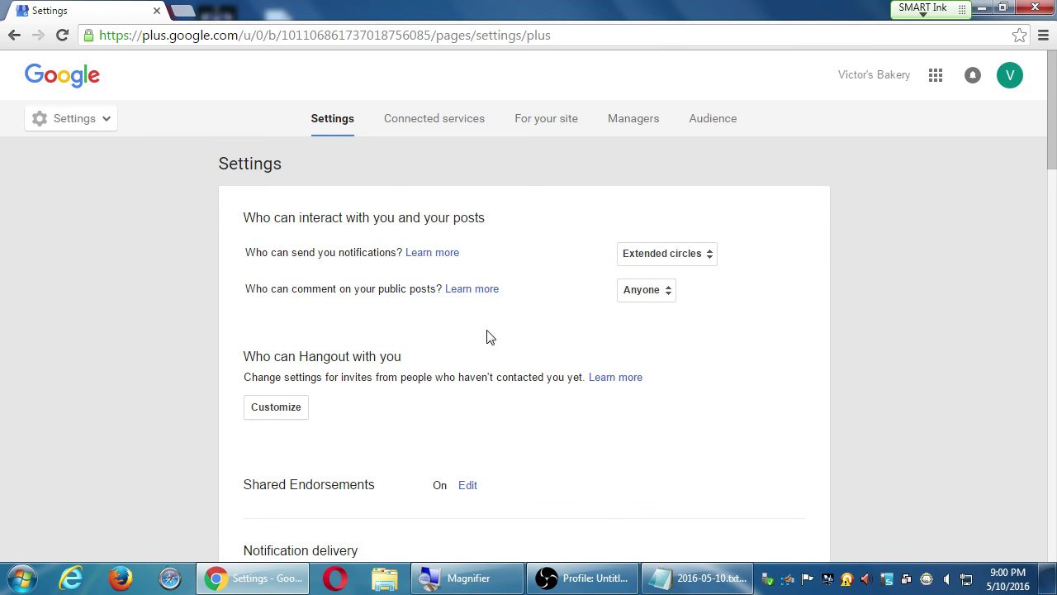
scroll(260, 360, down, 10)
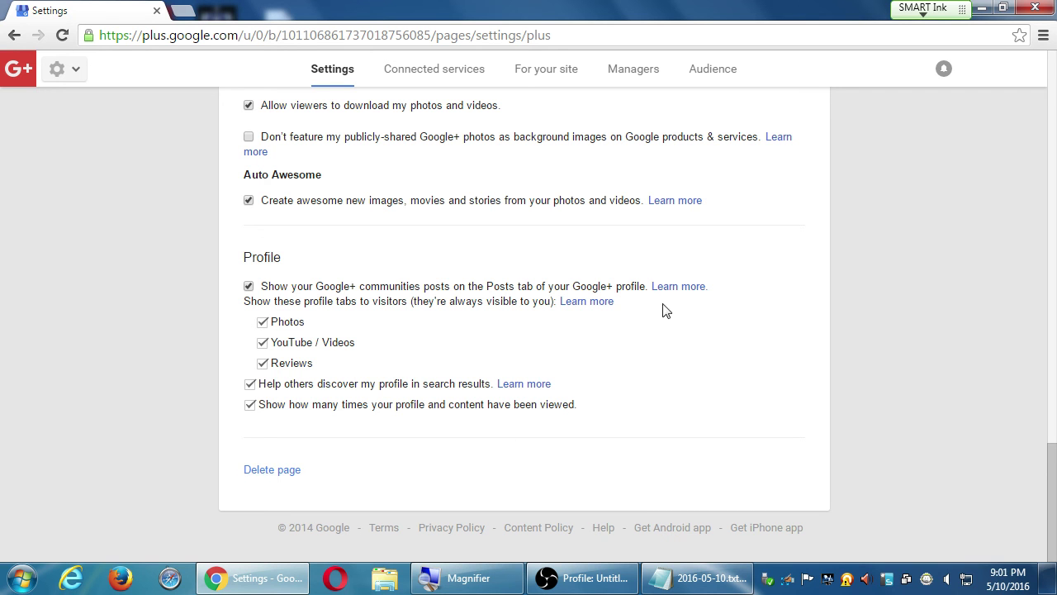
scroll(898, 389, up, 20)
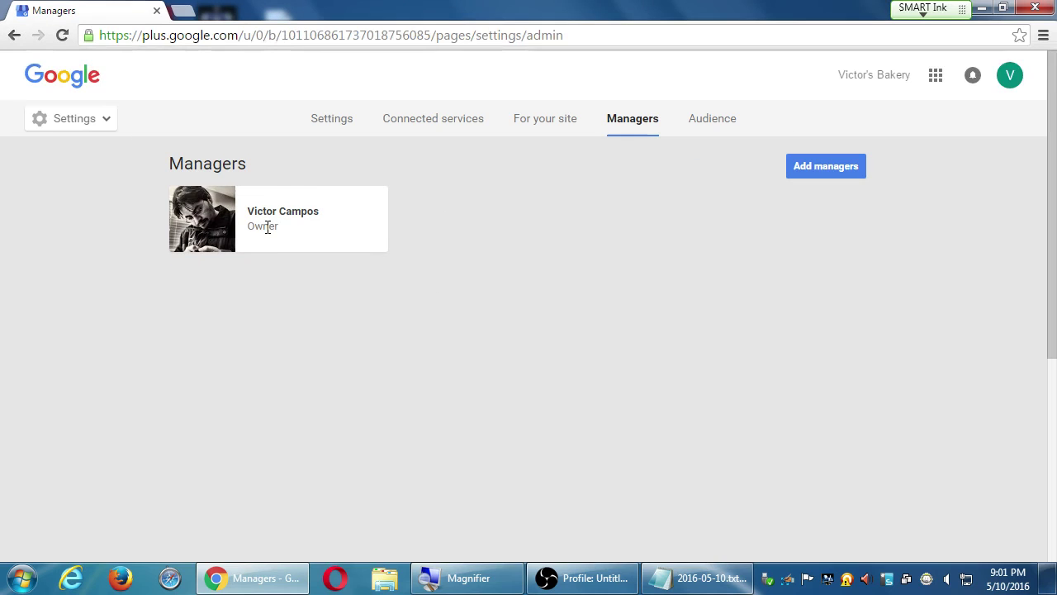
Step: Start a manager invitation, replacing a suggested contact with the invitee's e-mail address
click(814, 172)
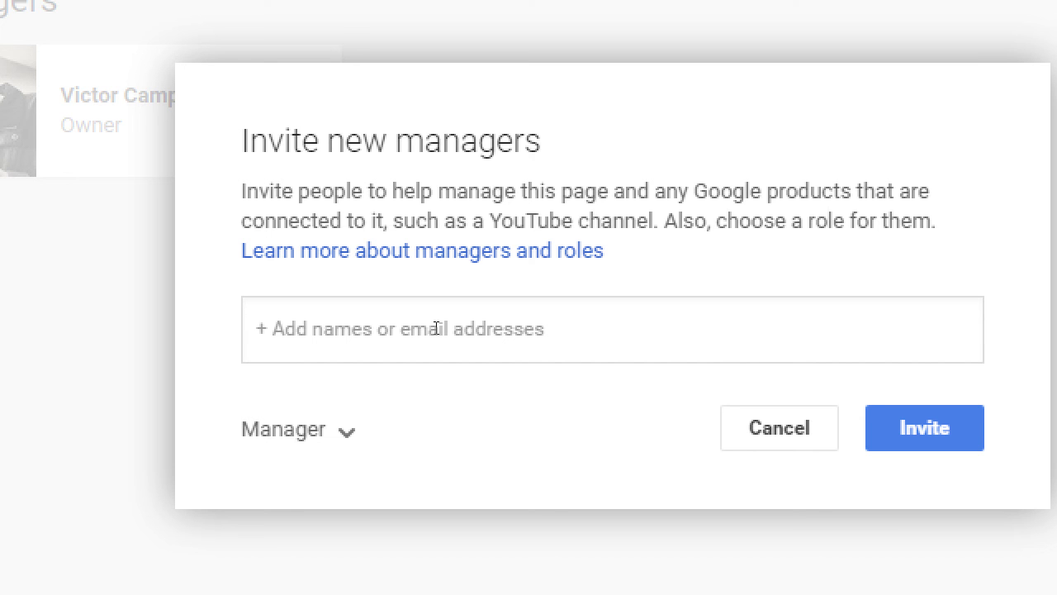
click(436, 329)
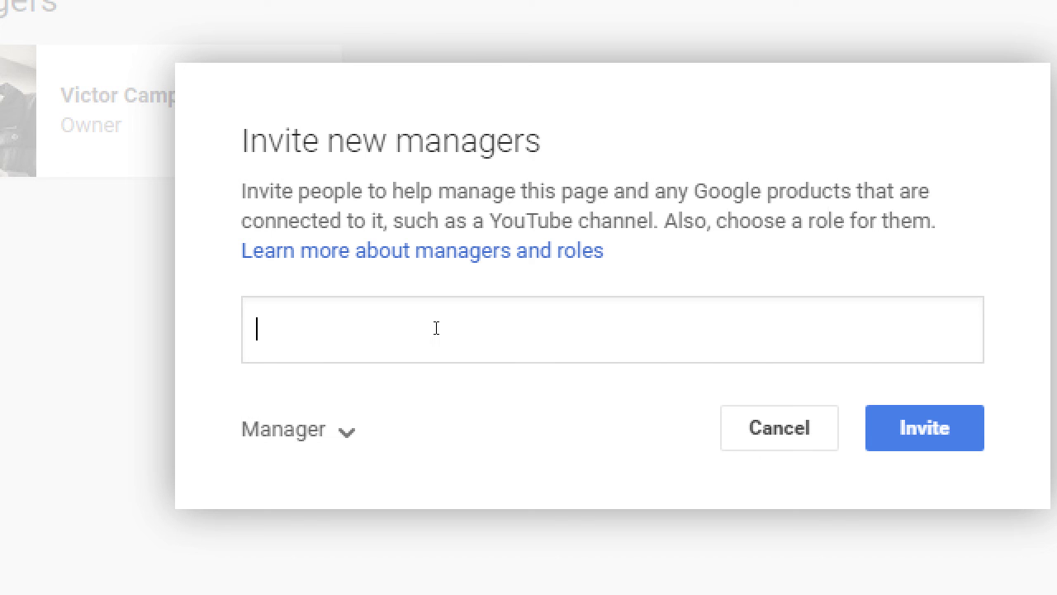
text(Victor)
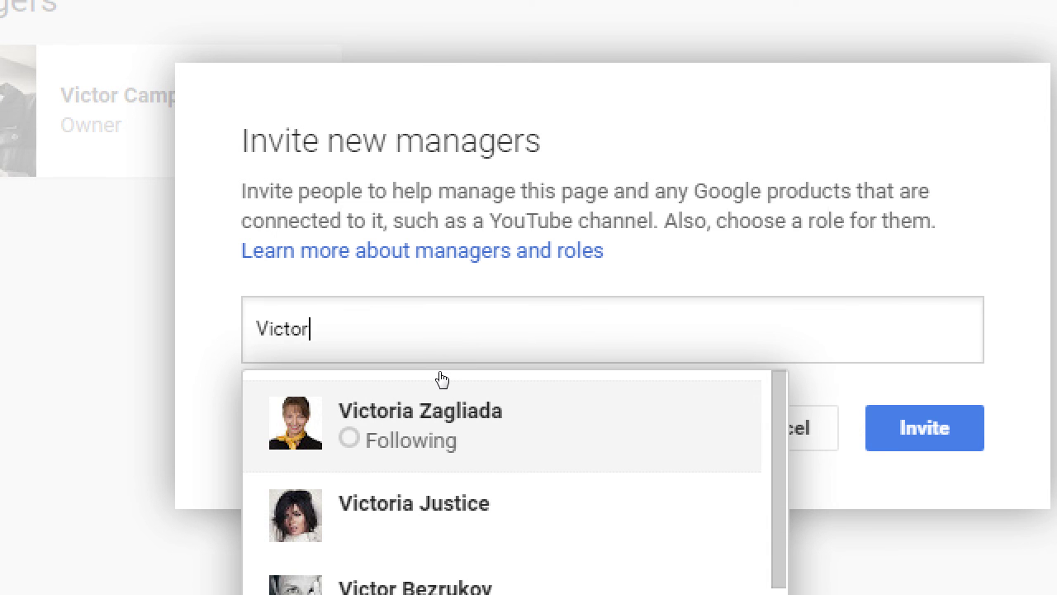
click(438, 373)
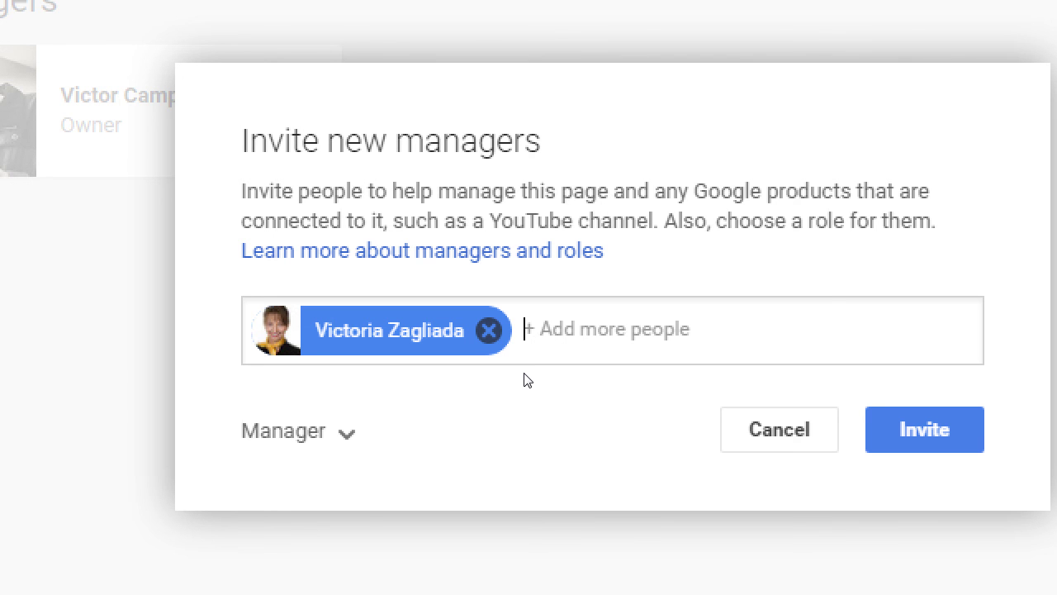
key(BackSpace)
key(BackSpace)
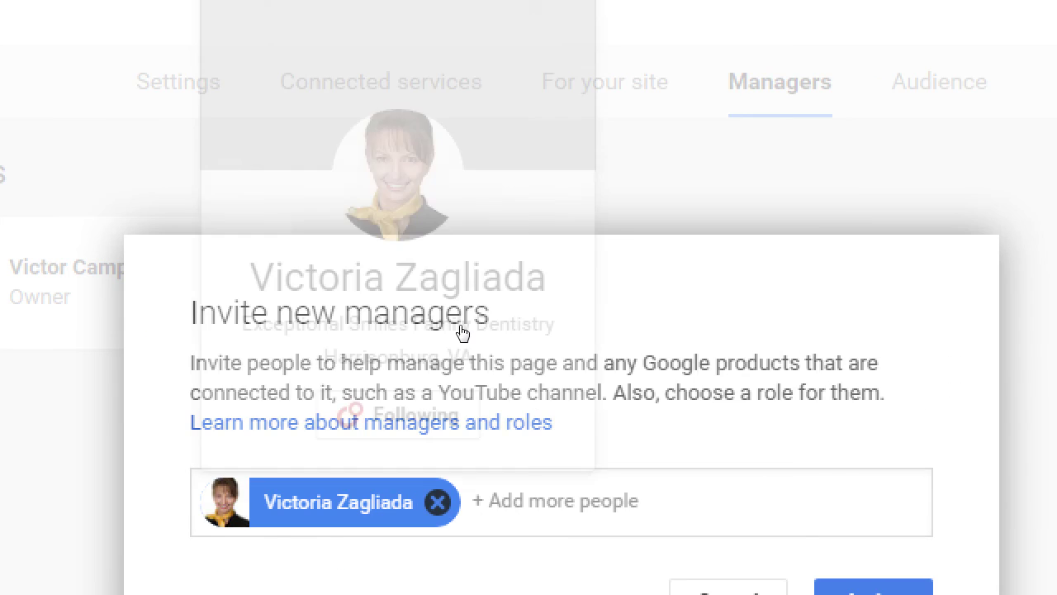
click(470, 324)
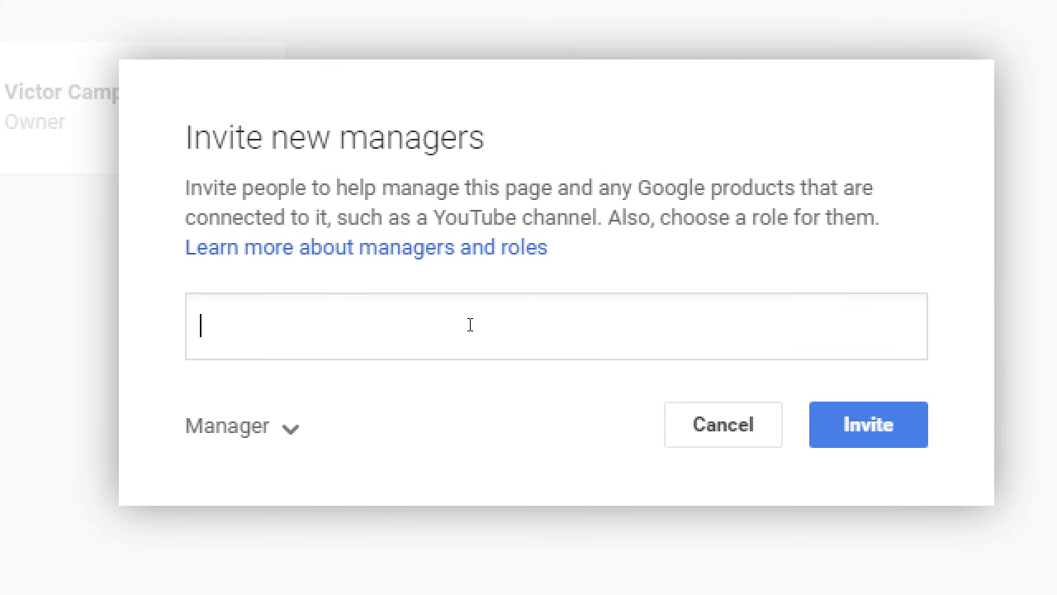
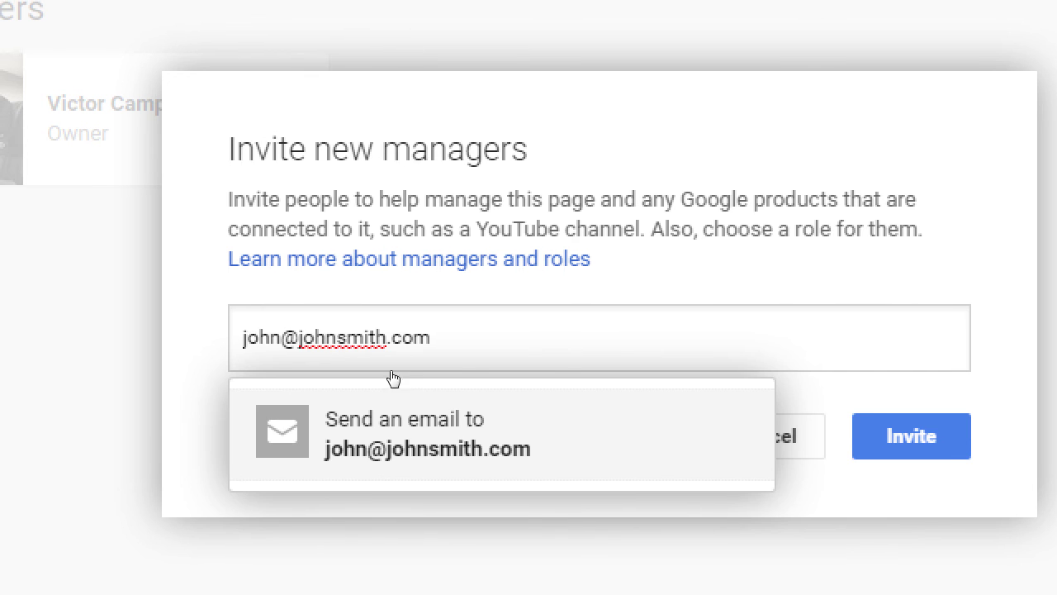
click(400, 382)
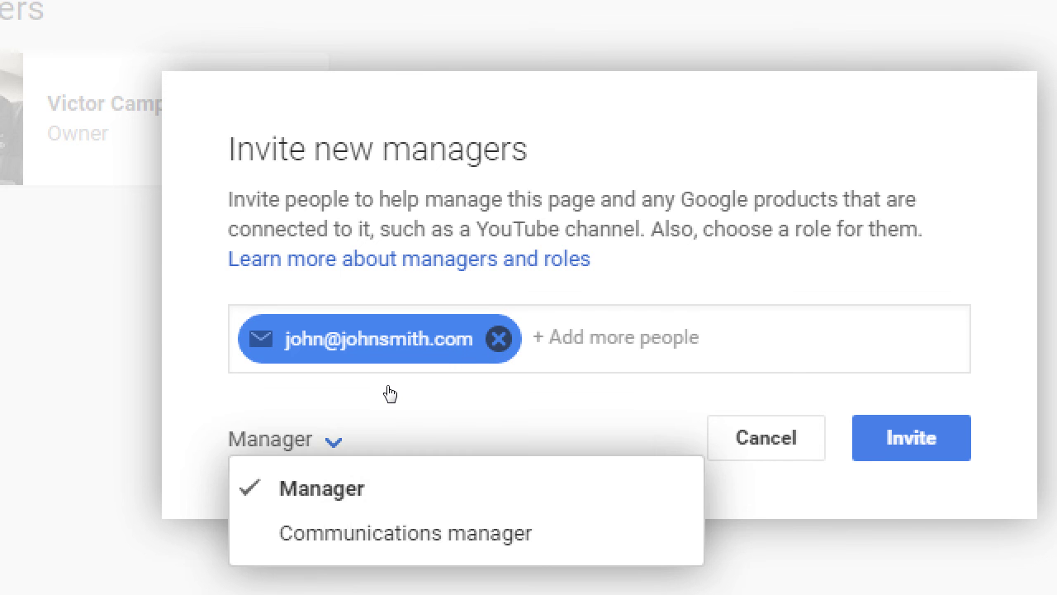
Step: Set the invitee's role to Communications manager
key(Return)
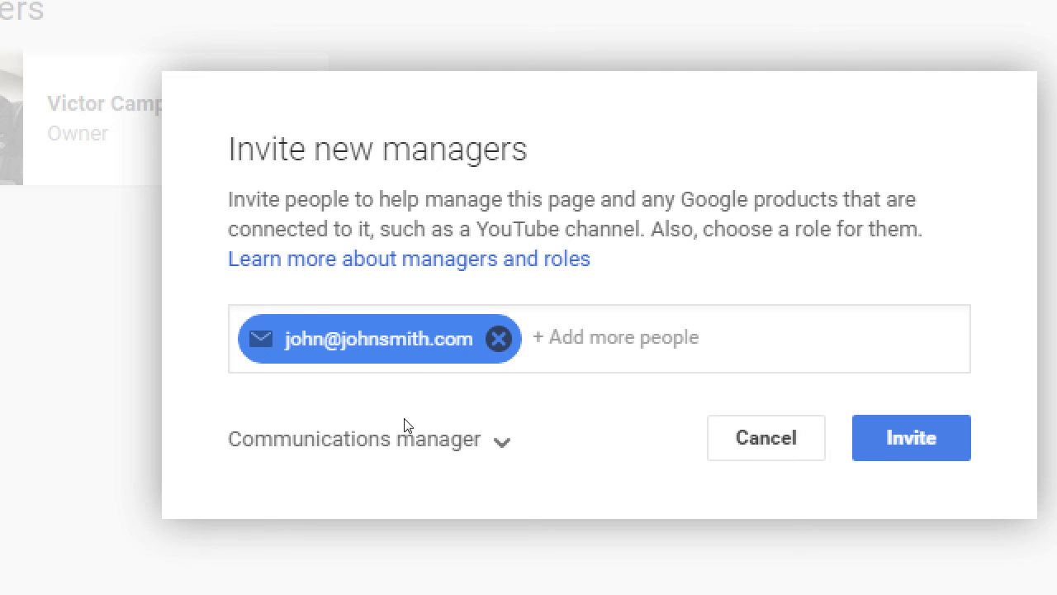
key(Return)
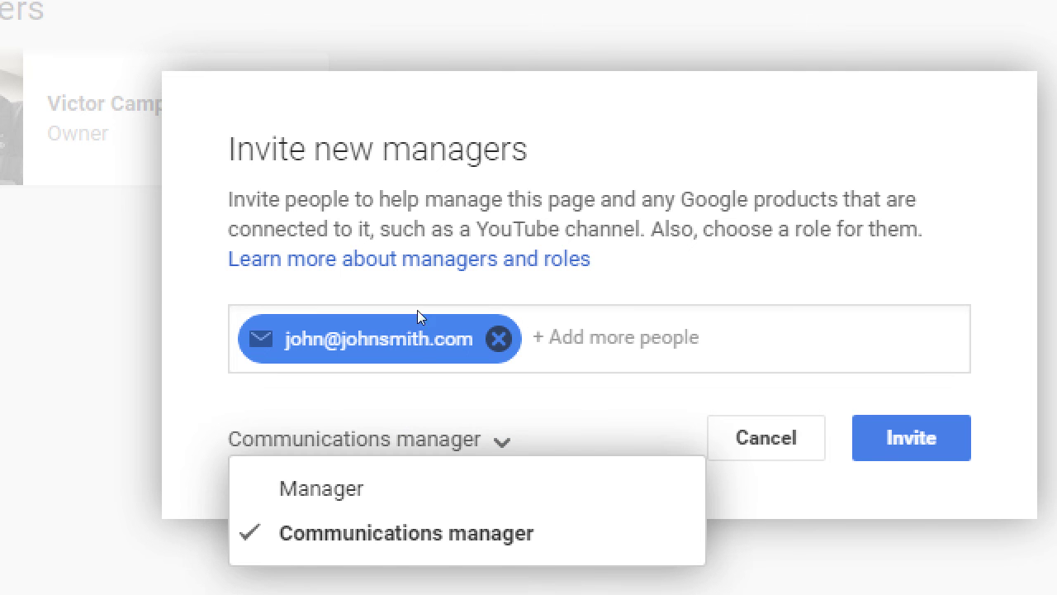
key(Escape)
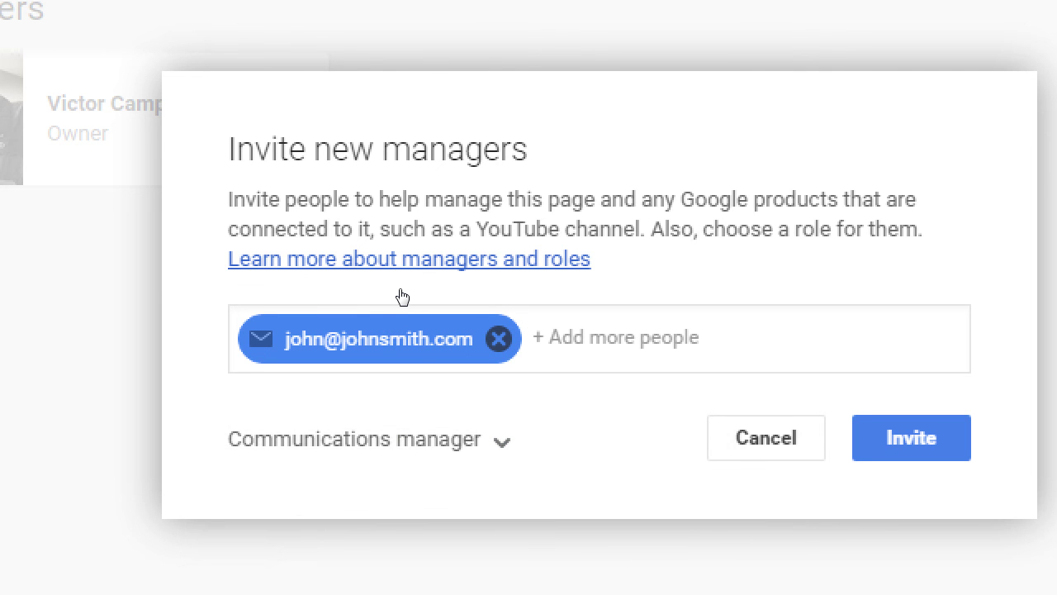
Step: Read the managers and roles help article, then change the invitee's role to Manager
click(402, 296)
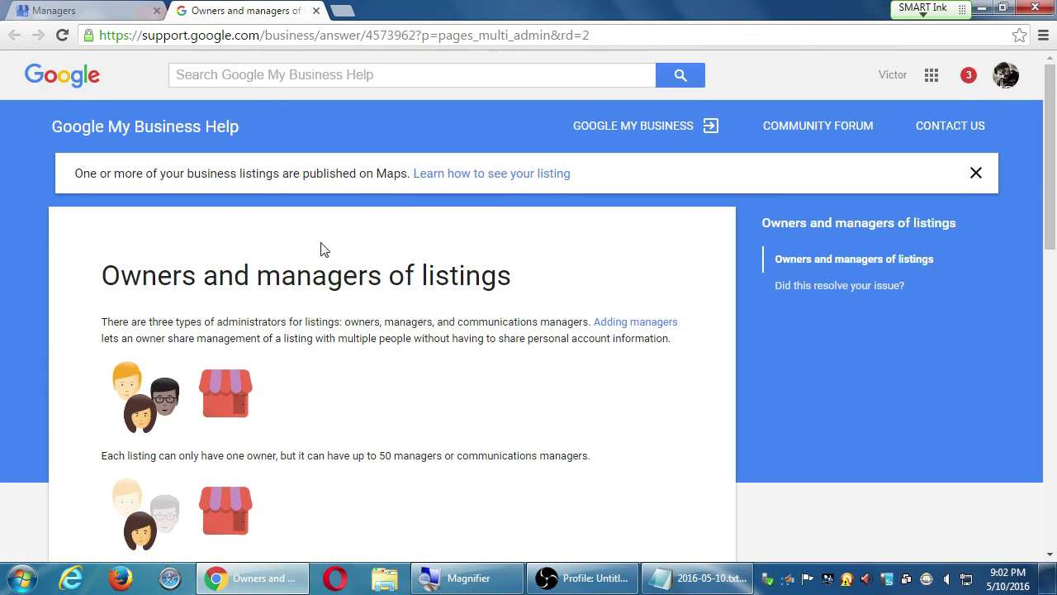
scroll(356, 302, down, 1)
scroll(356, 302, down, 2)
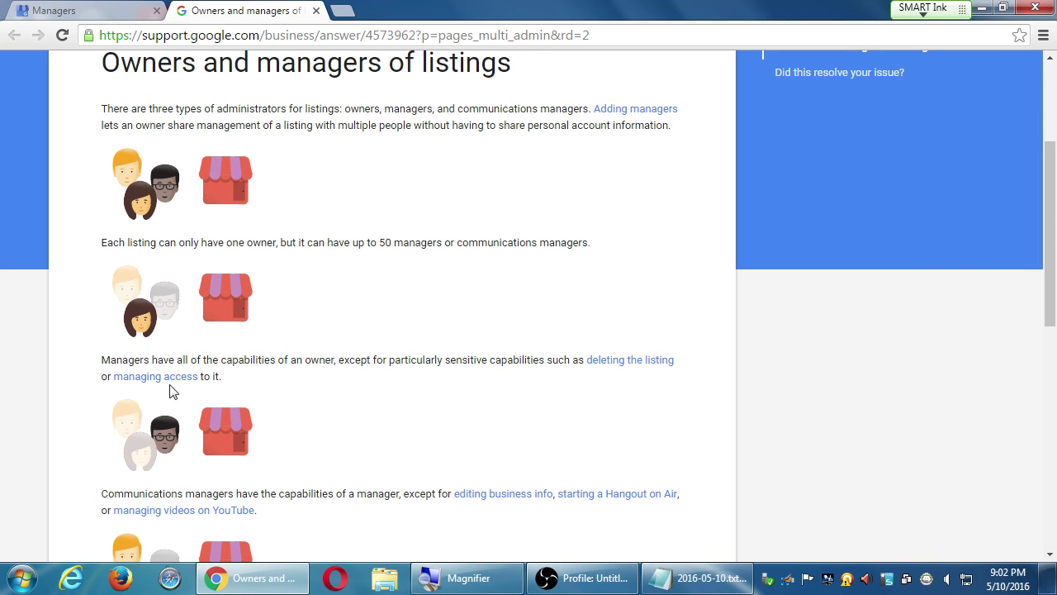
click(91, 10)
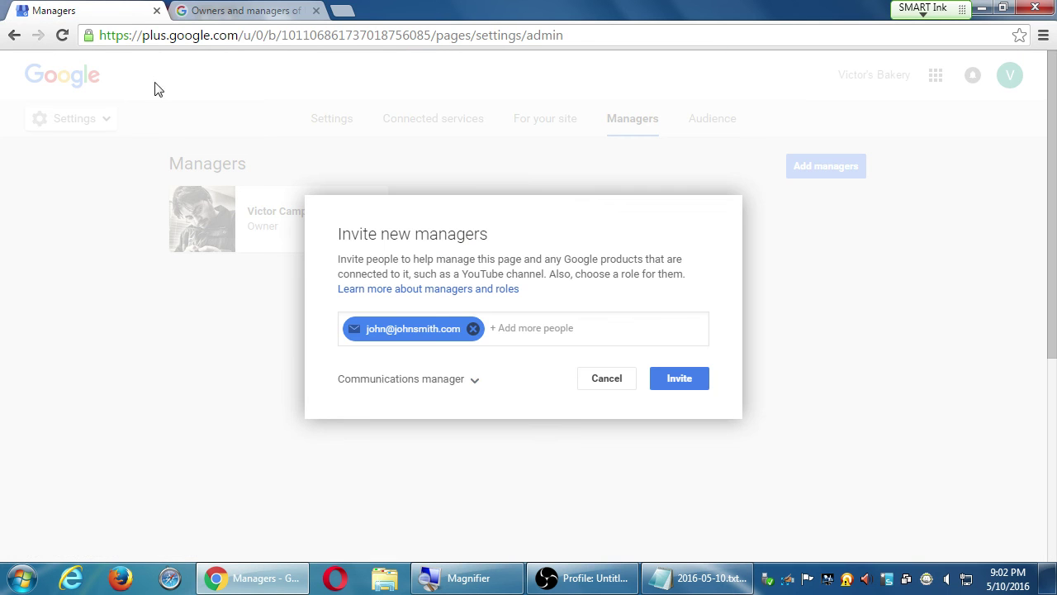
click(377, 380)
click(397, 404)
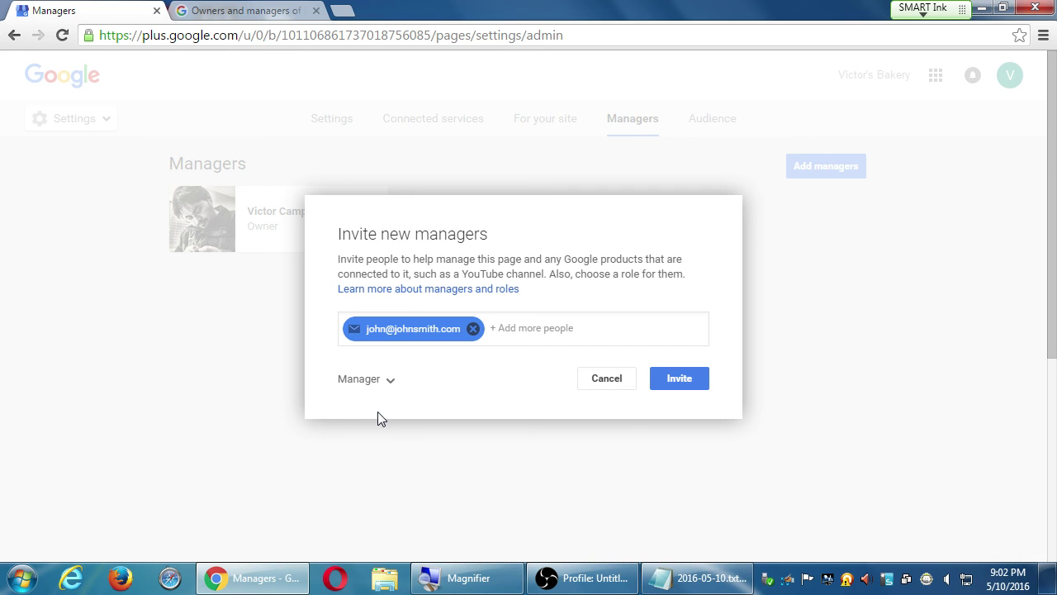
Step: Read further in the help article, then try Communications manager and settle on Manager
click(275, 14)
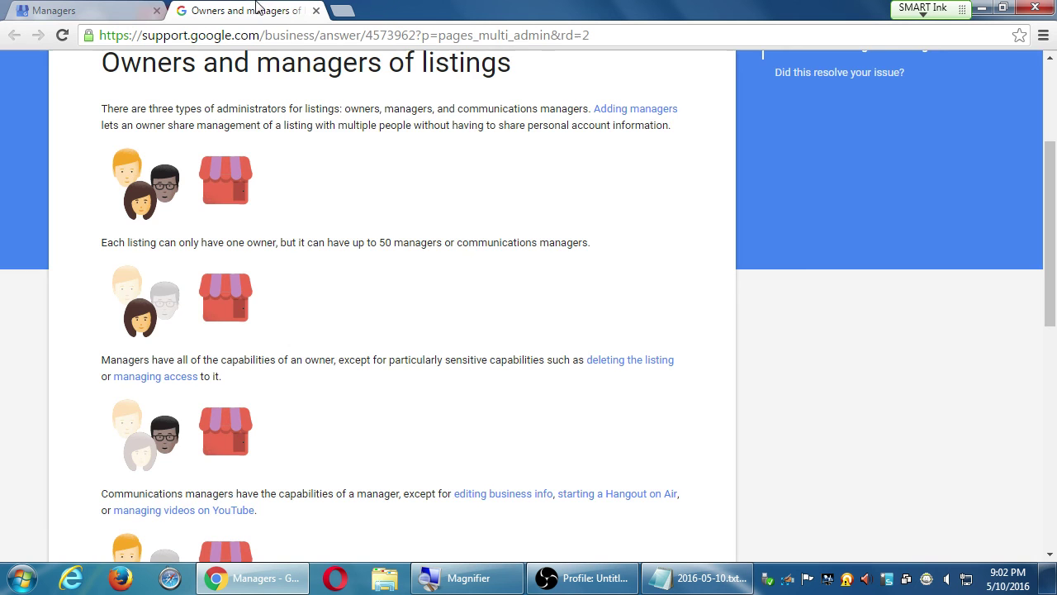
scroll(486, 470, down, 1)
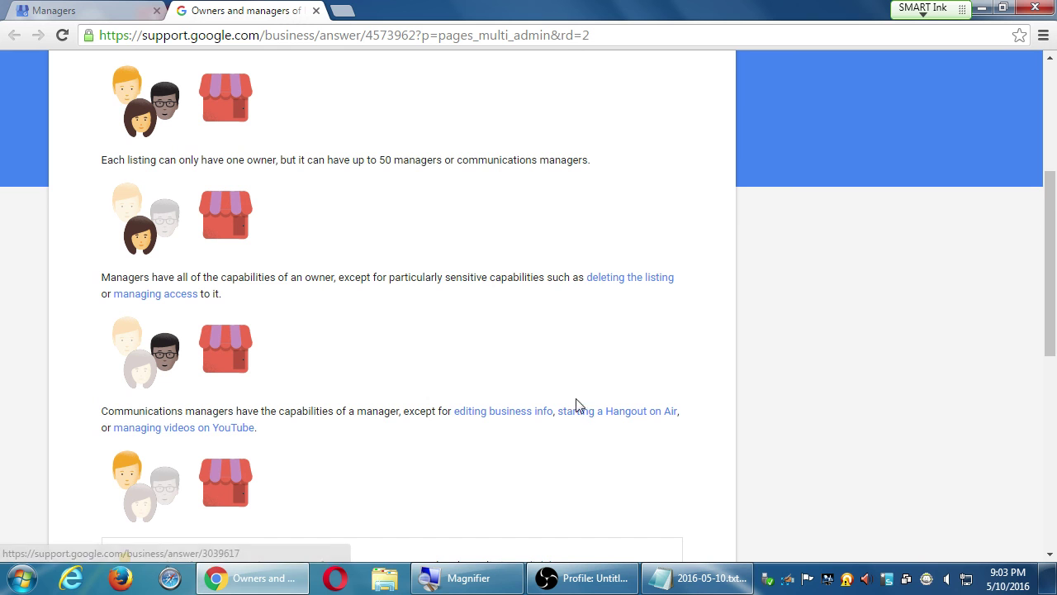
scroll(281, 439, down, 1)
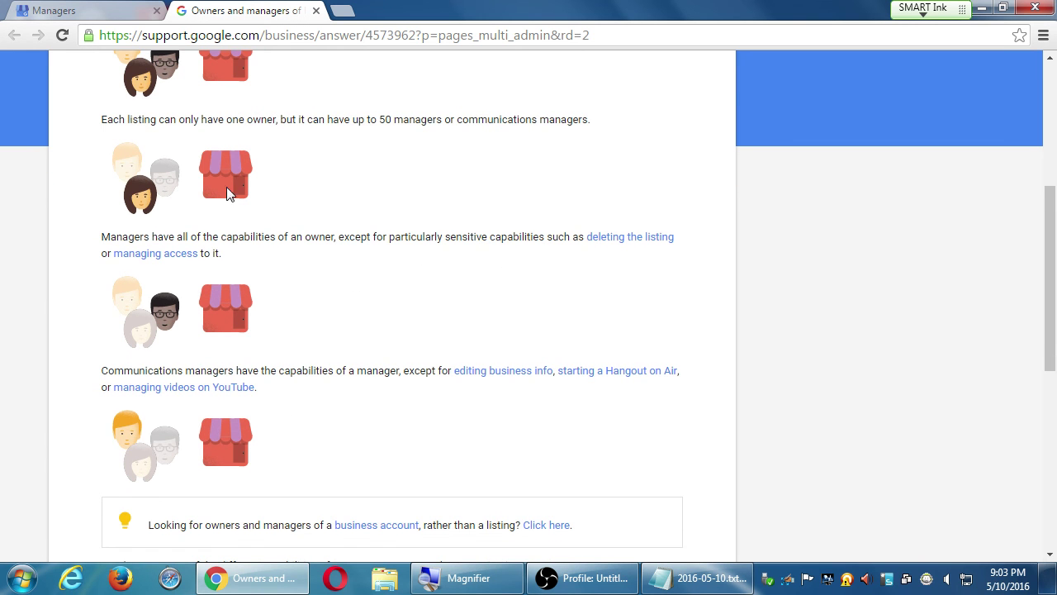
click(118, 8)
click(351, 380)
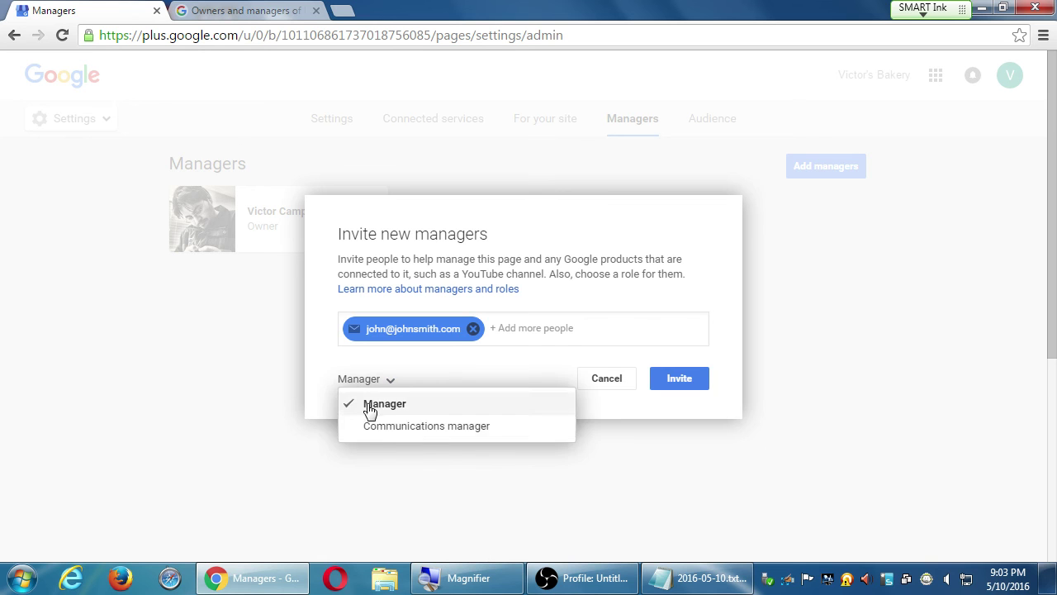
click(379, 424)
click(379, 384)
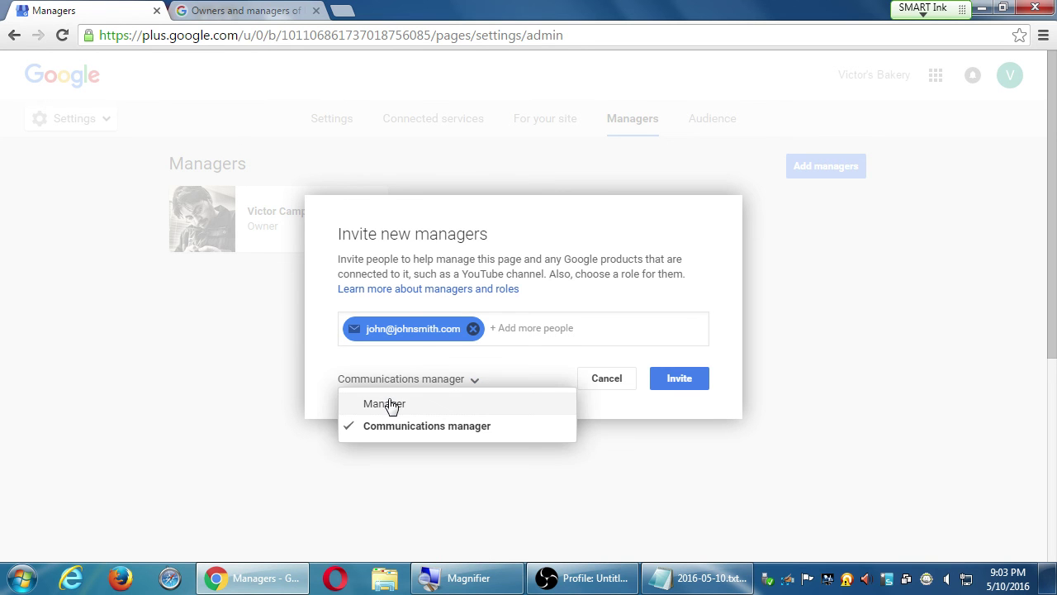
click(389, 404)
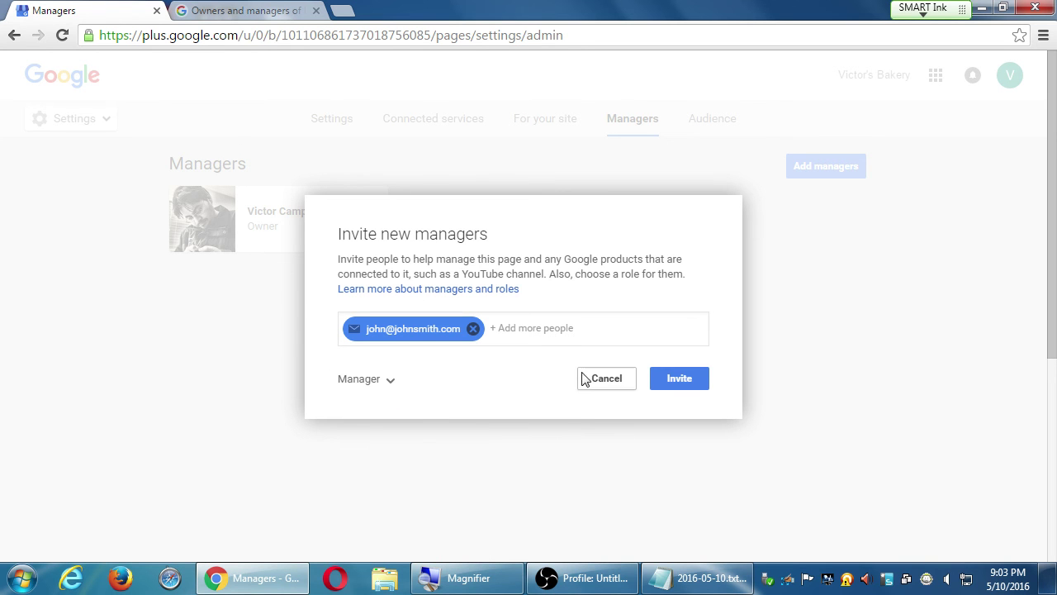
Step: Discard the pending manager invitation without sending it
click(583, 378)
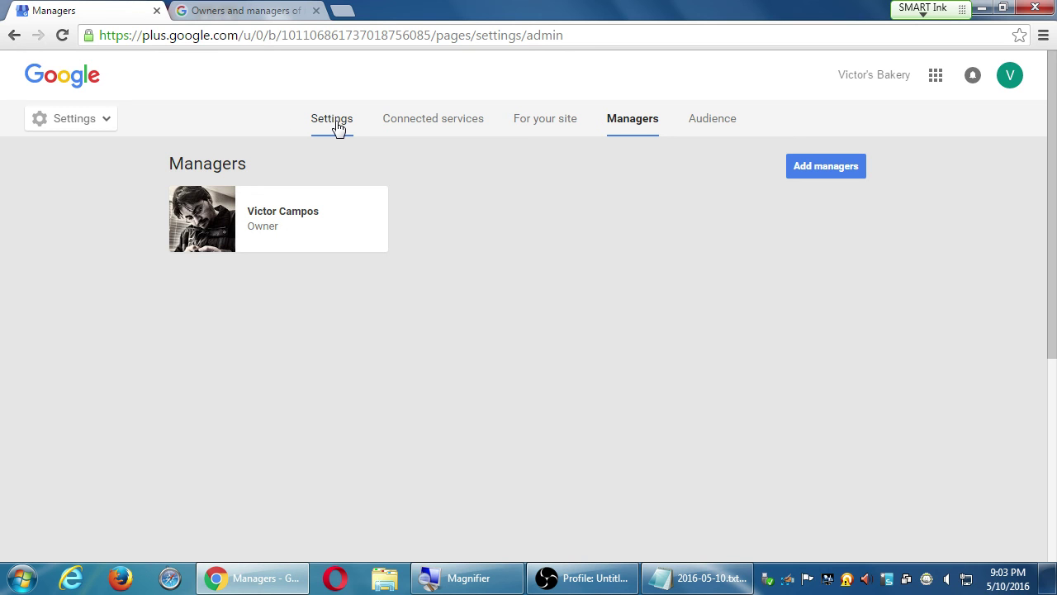
click(1009, 76)
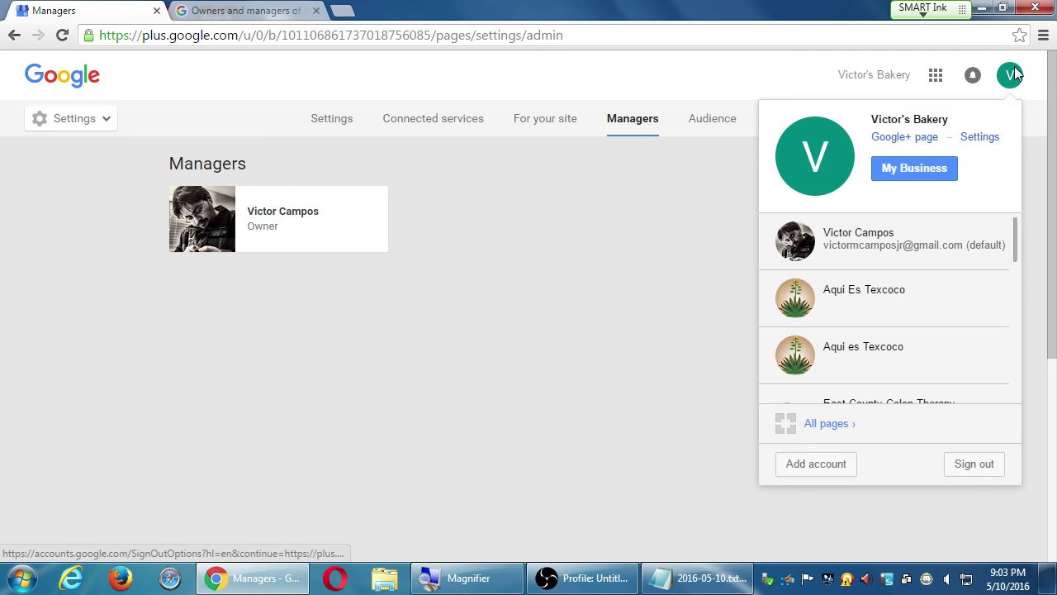
click(510, 321)
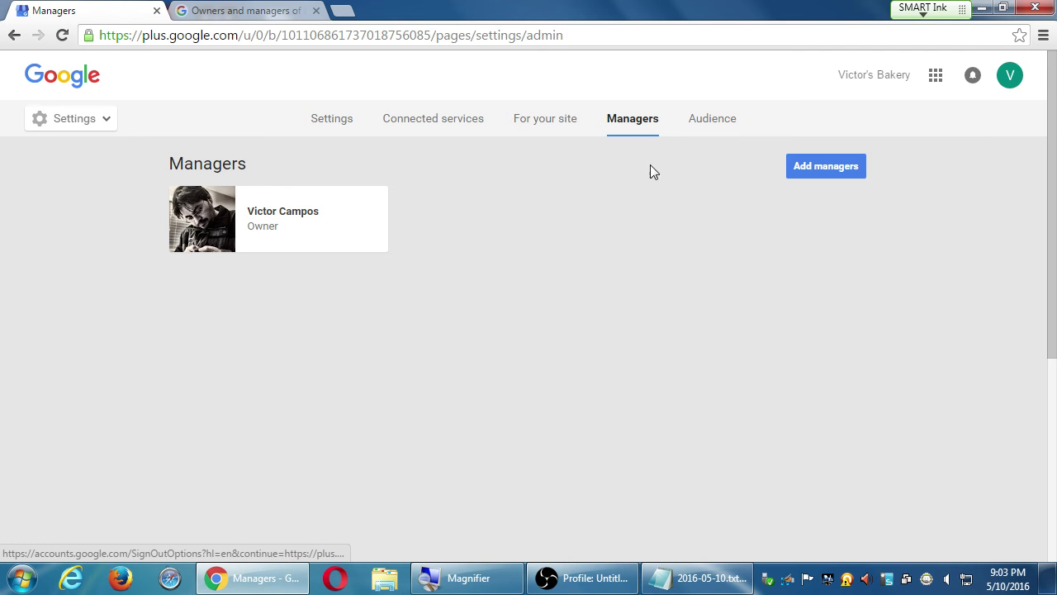
Step: Browse the page's Settings section, then return to the Owners and managers help article
click(334, 134)
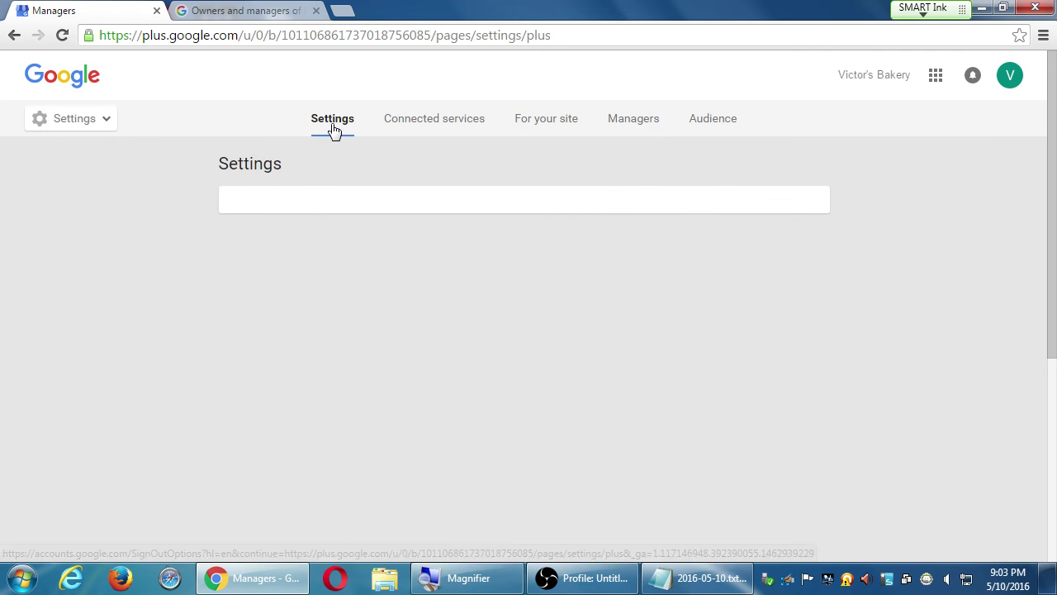
scroll(283, 431, down, 15)
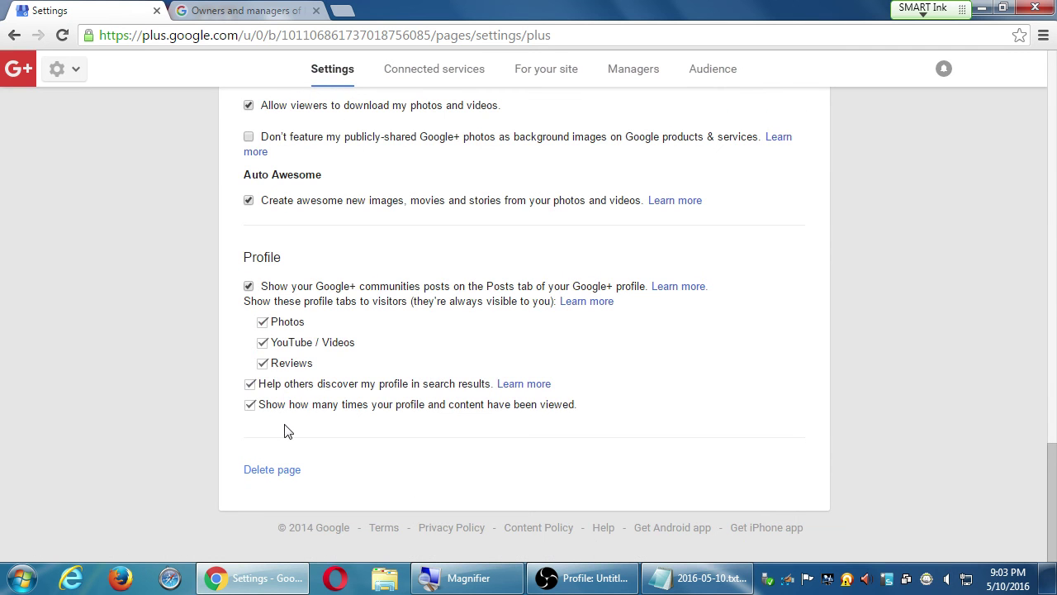
scroll(289, 479, up, 15)
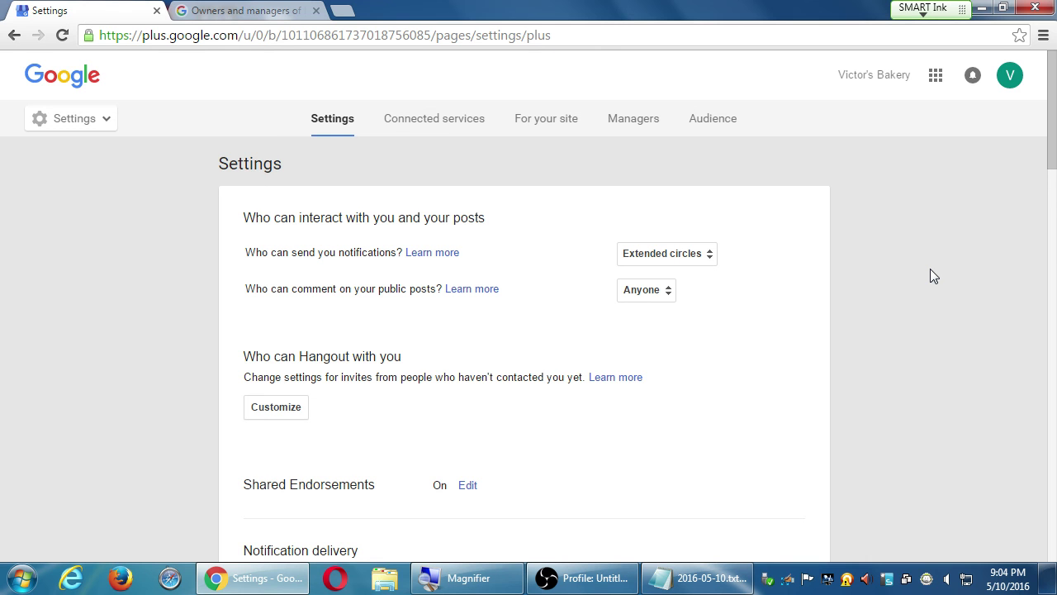
click(246, 10)
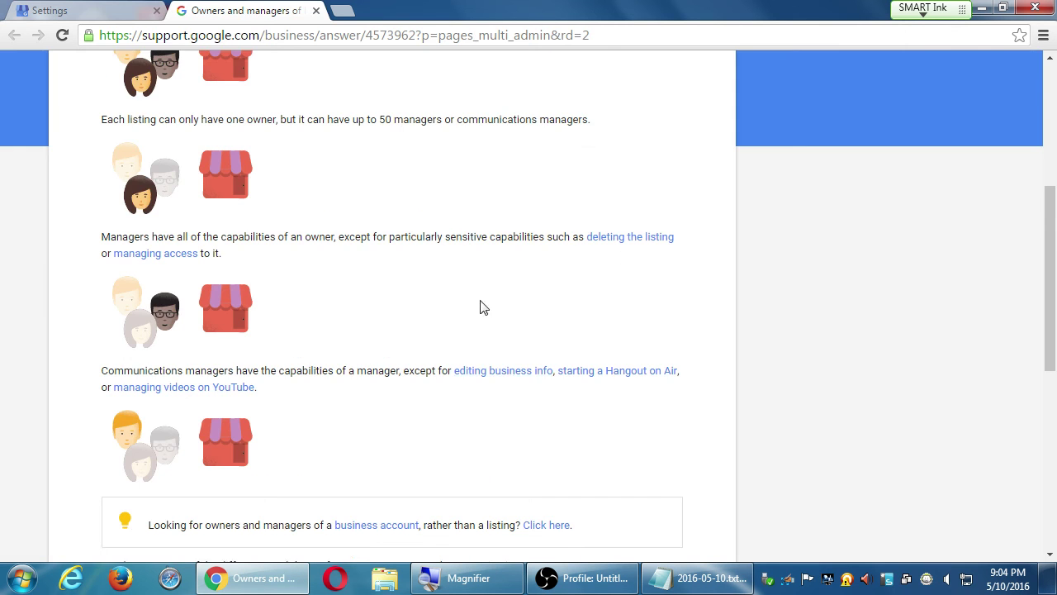
scroll(495, 380, up, 4)
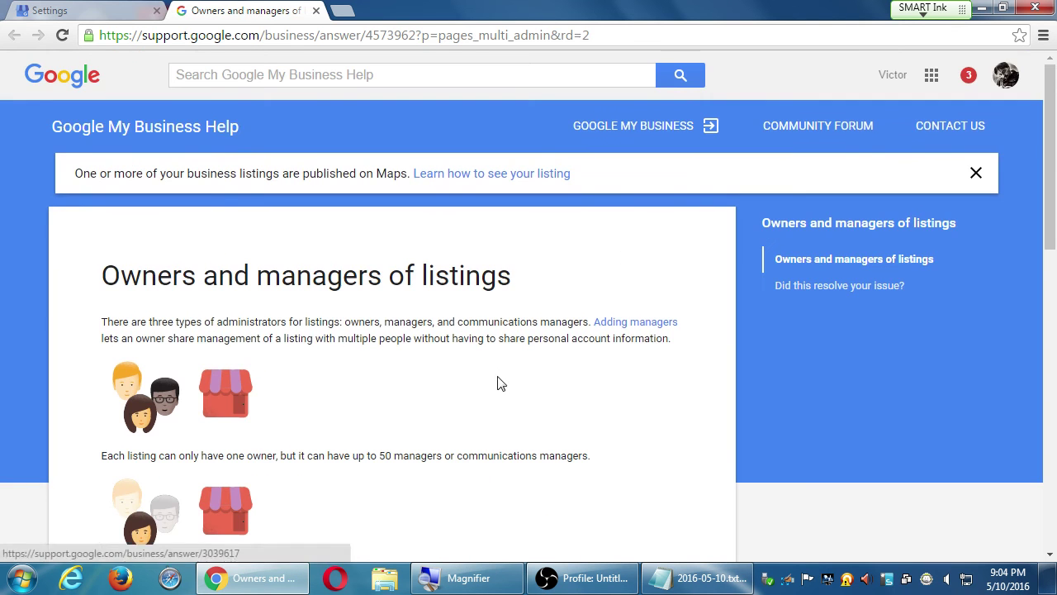
Step: Search Google for 'fish restaurant' using the address bar suggestion
click(257, 38)
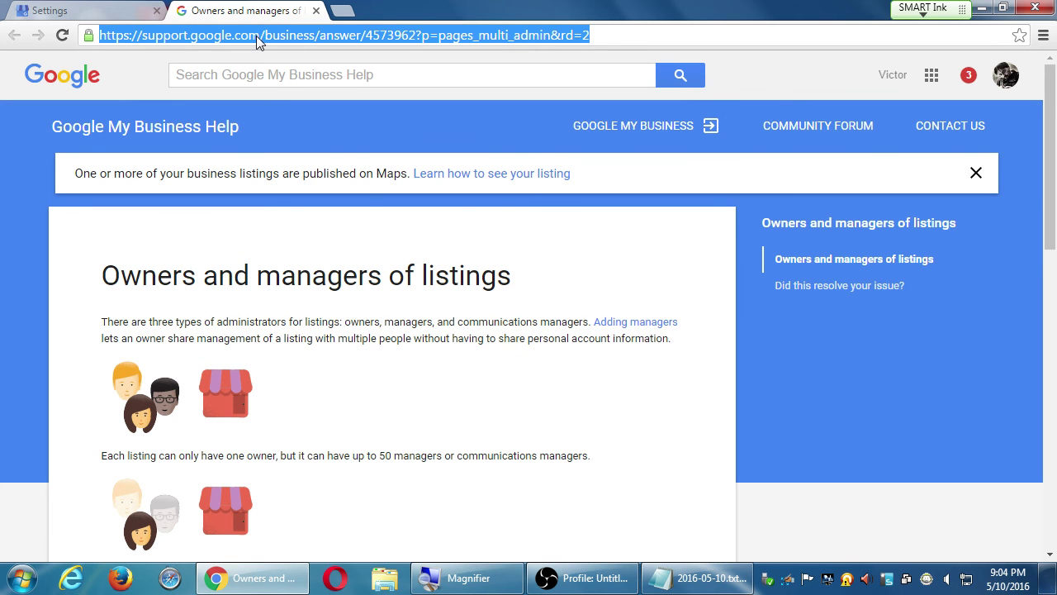
text(fish res)
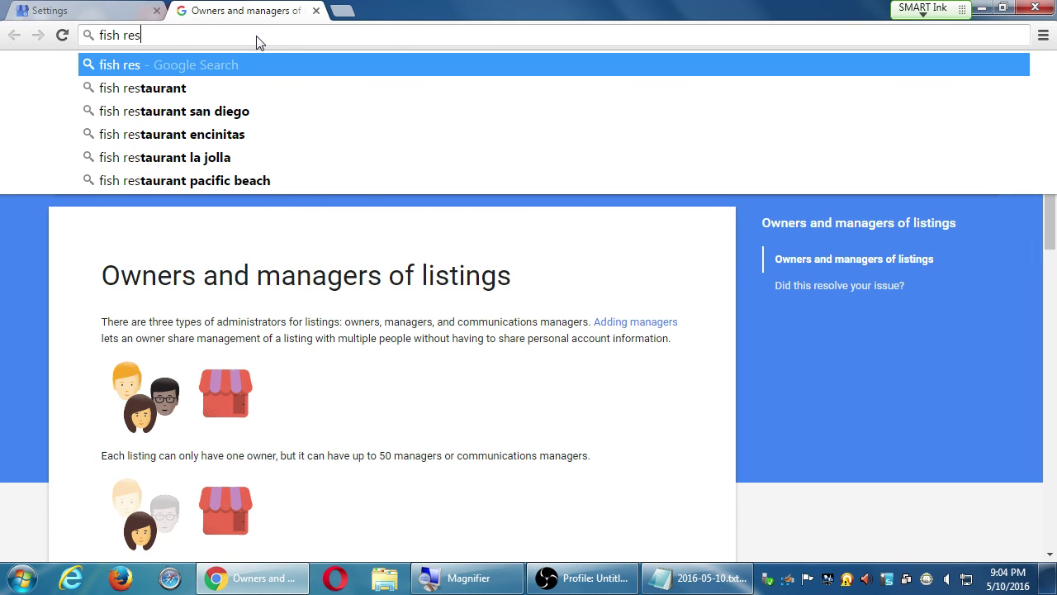
key(Down)
key(Return)
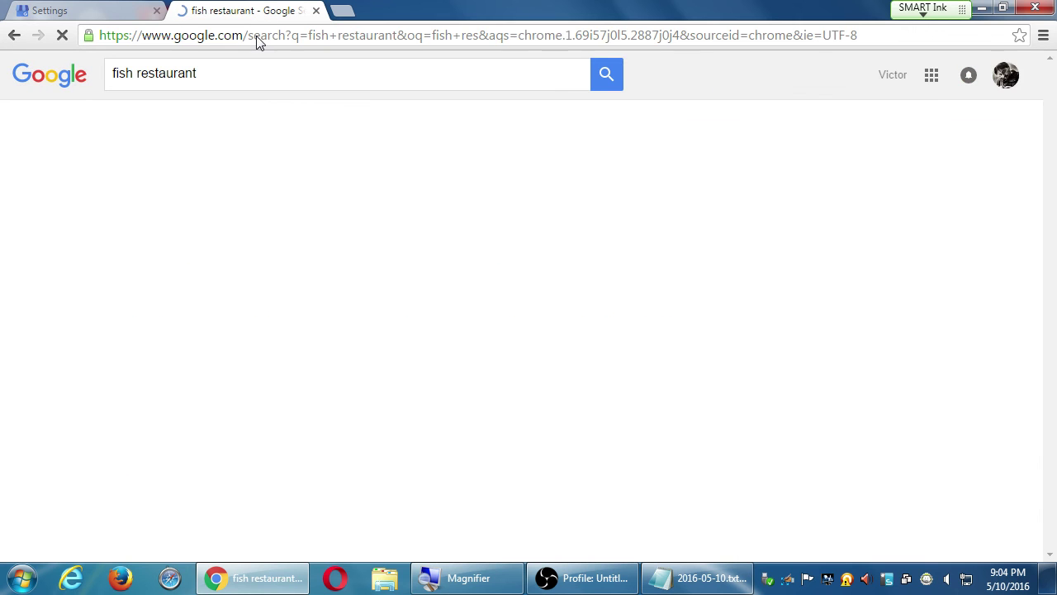
Step: Browse the San Diego fish restaurant listings, then return to the Google+ Settings tab
scroll(300, 394, down, 2)
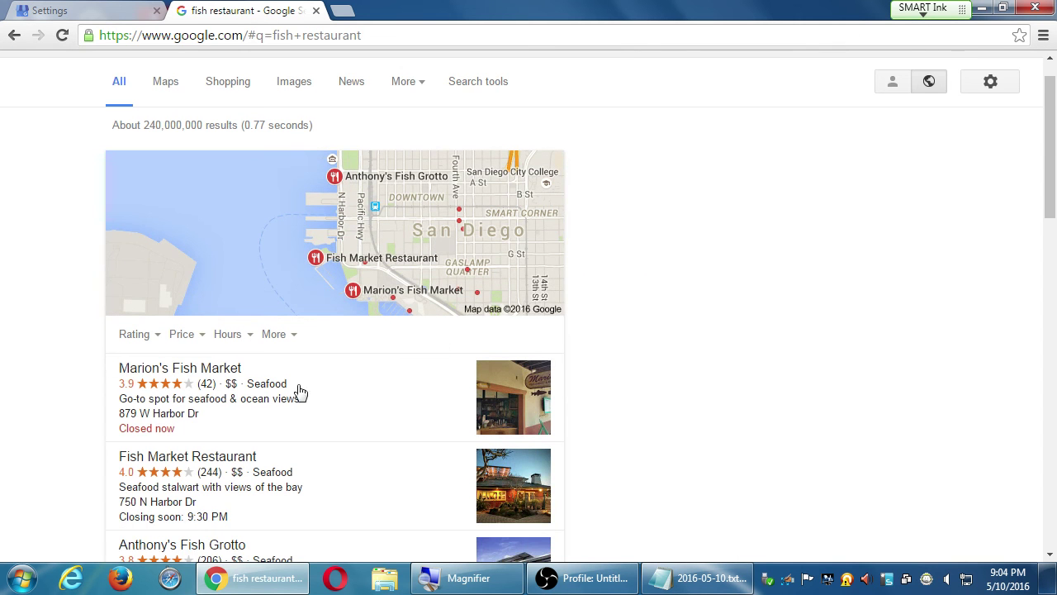
scroll(462, 399, down, 2)
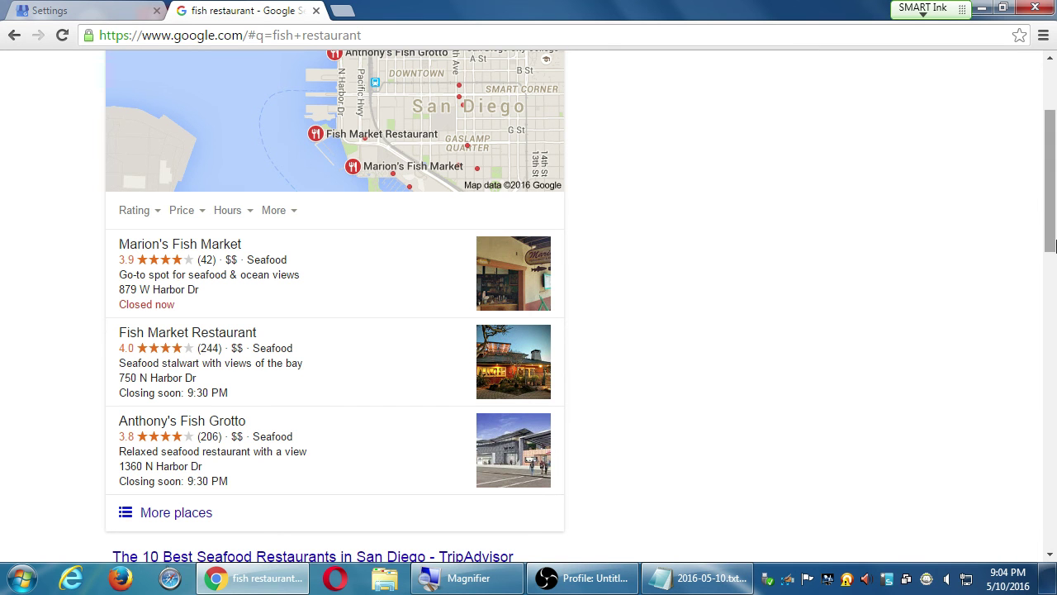
scroll(685, 486, up, 4)
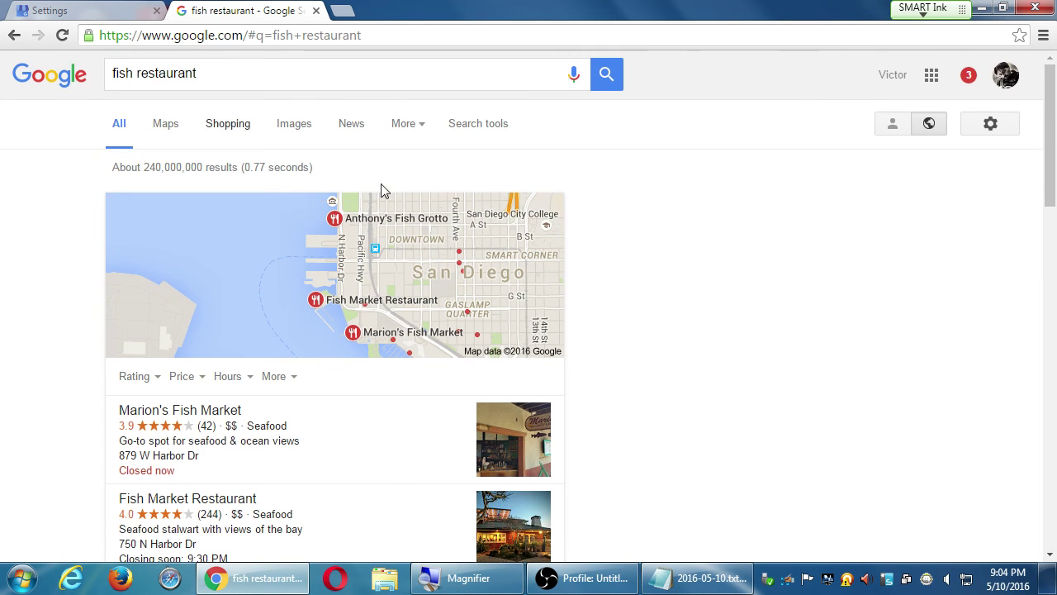
click(124, 8)
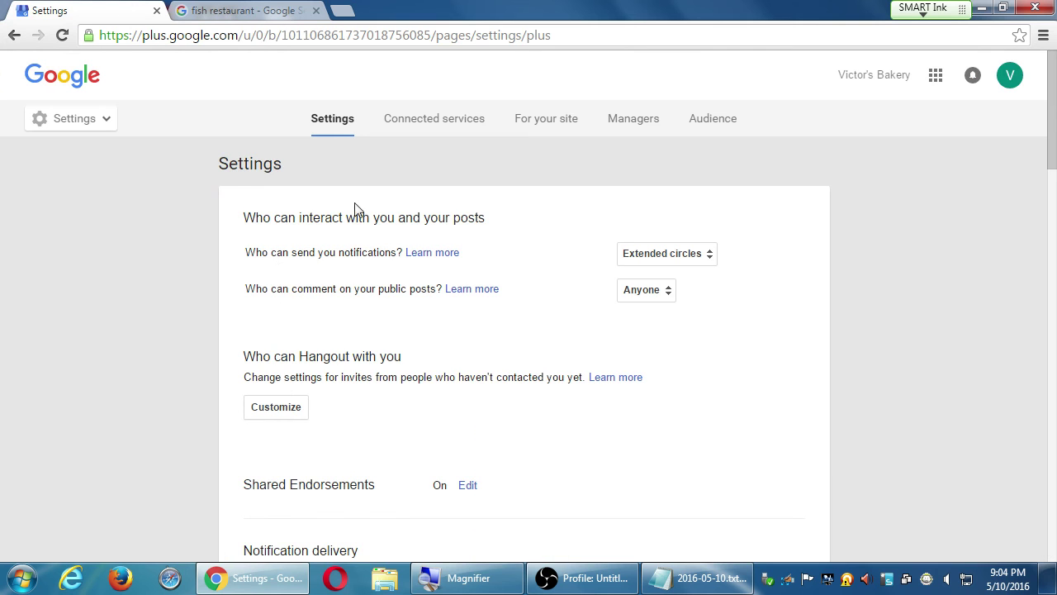
mouse_move(99, 124)
click(100, 121)
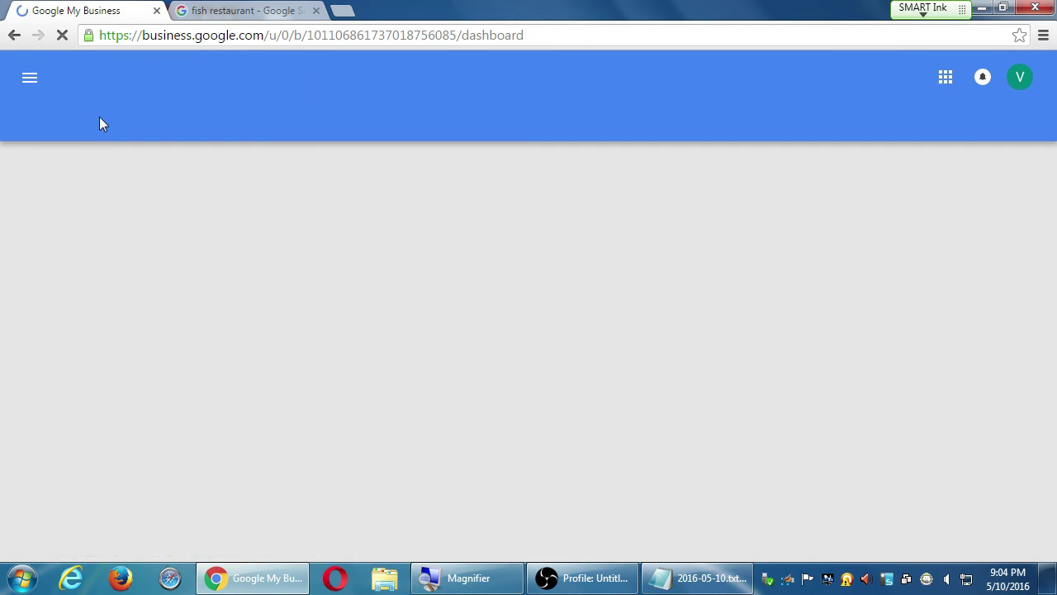
click(30, 79)
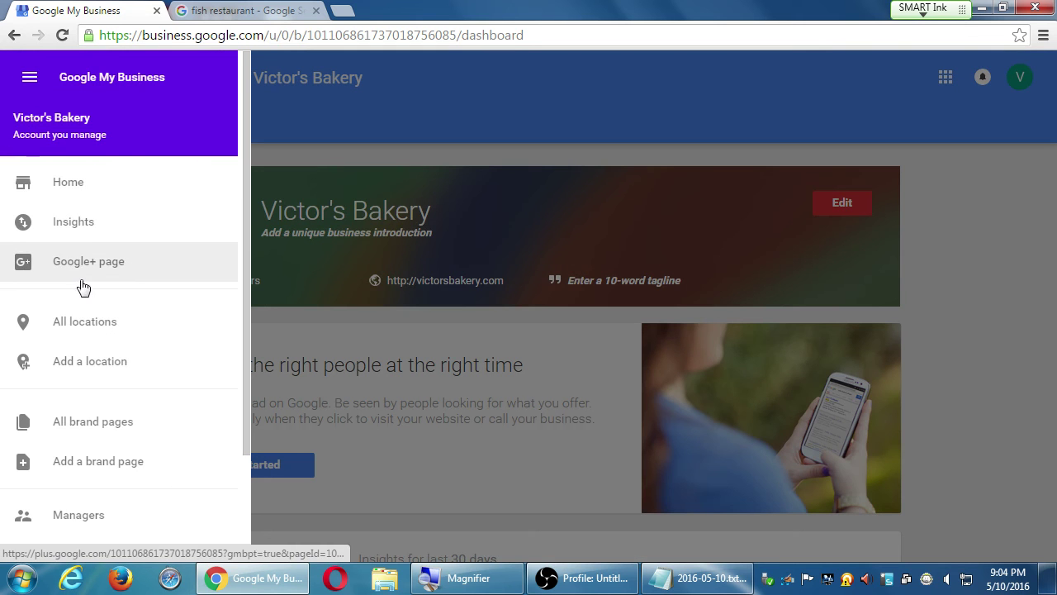
click(83, 273)
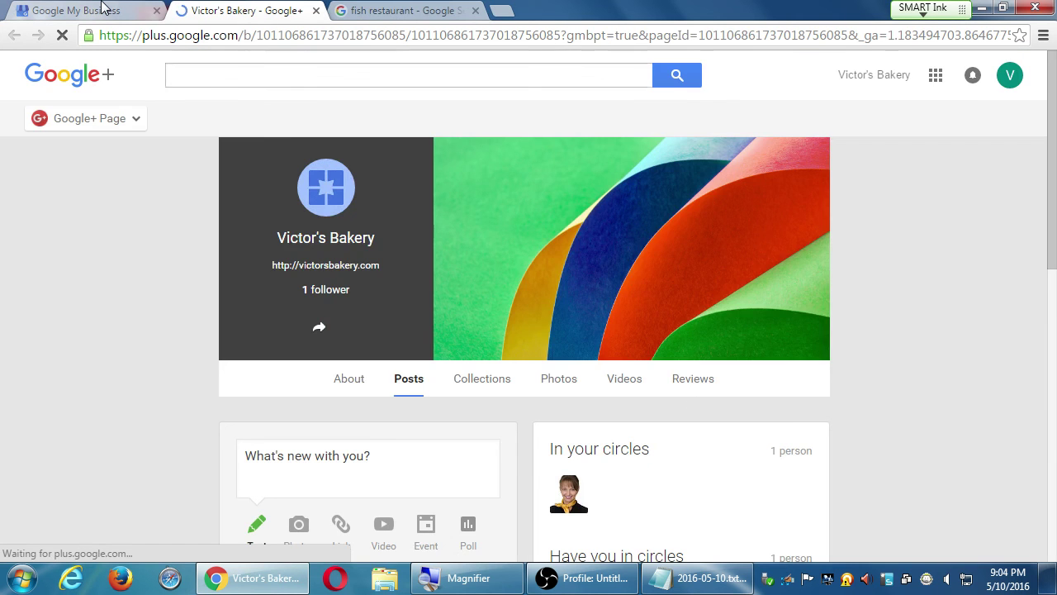
middle_click(103, 8)
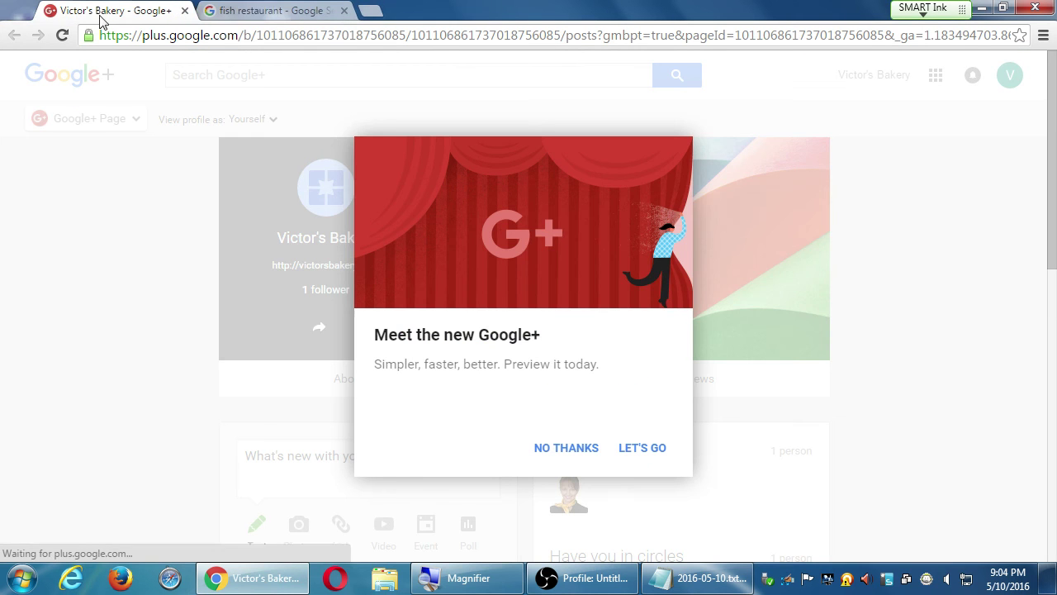
click(648, 446)
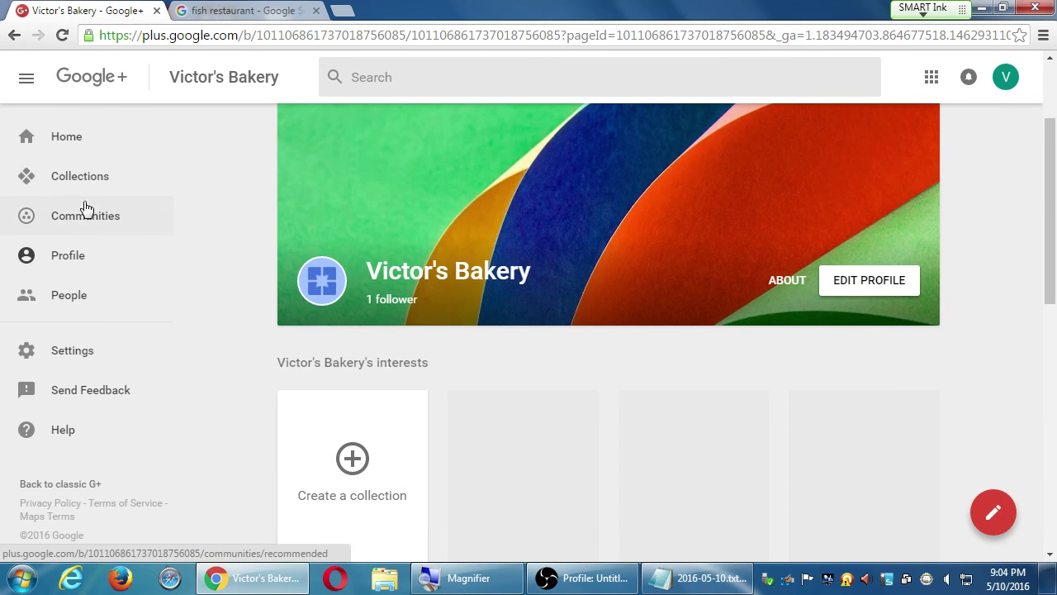
click(86, 219)
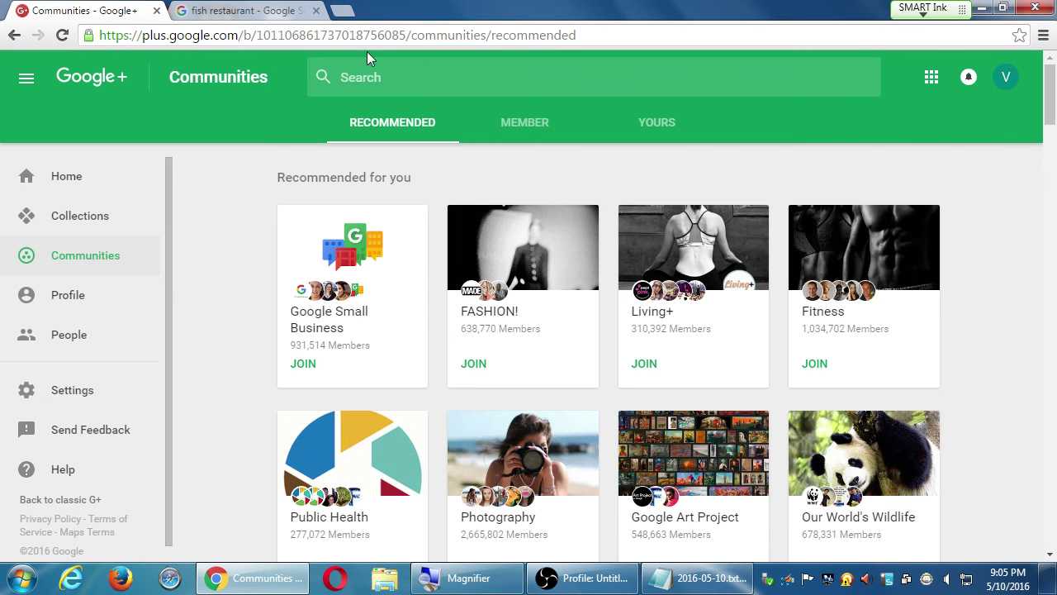
click(1003, 79)
click(975, 138)
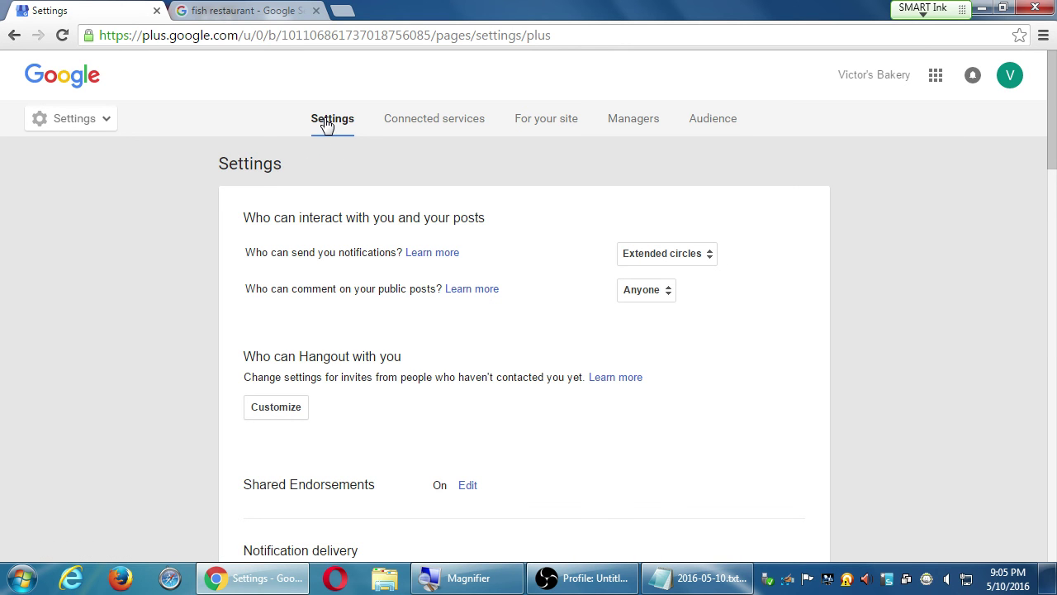
Step: Review the Settings page, then open the Managers list and highlight the Owner role
scroll(90, 388, down, 7)
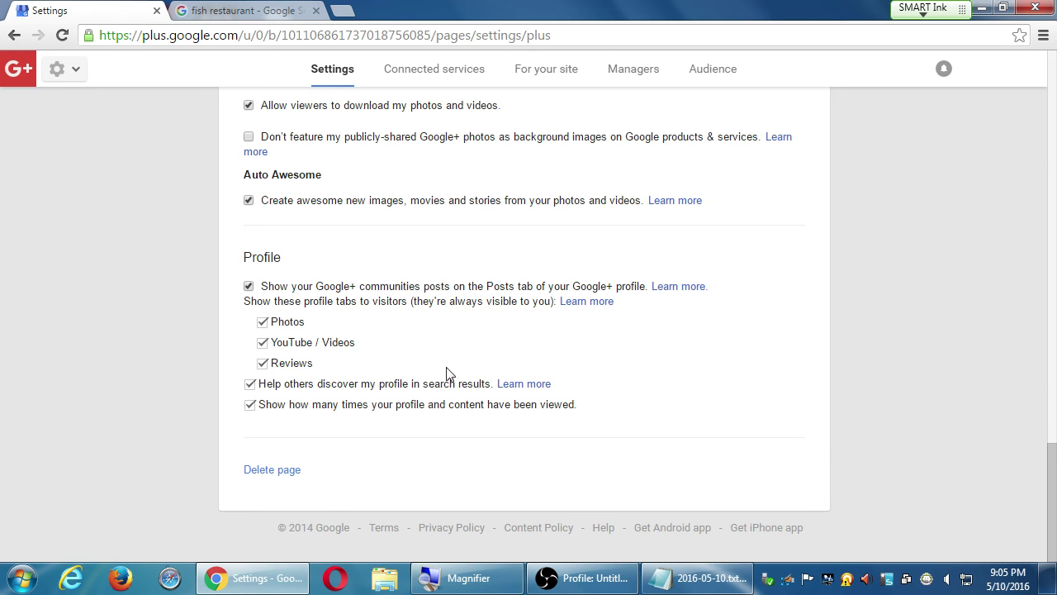
scroll(701, 399, up, 10)
scroll(701, 396, up, 5)
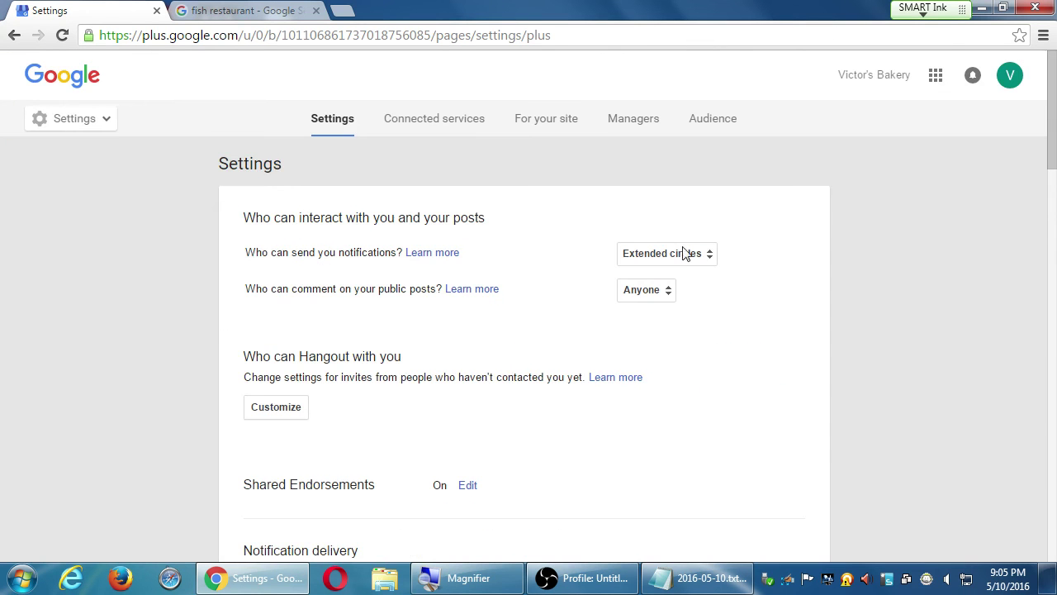
click(633, 130)
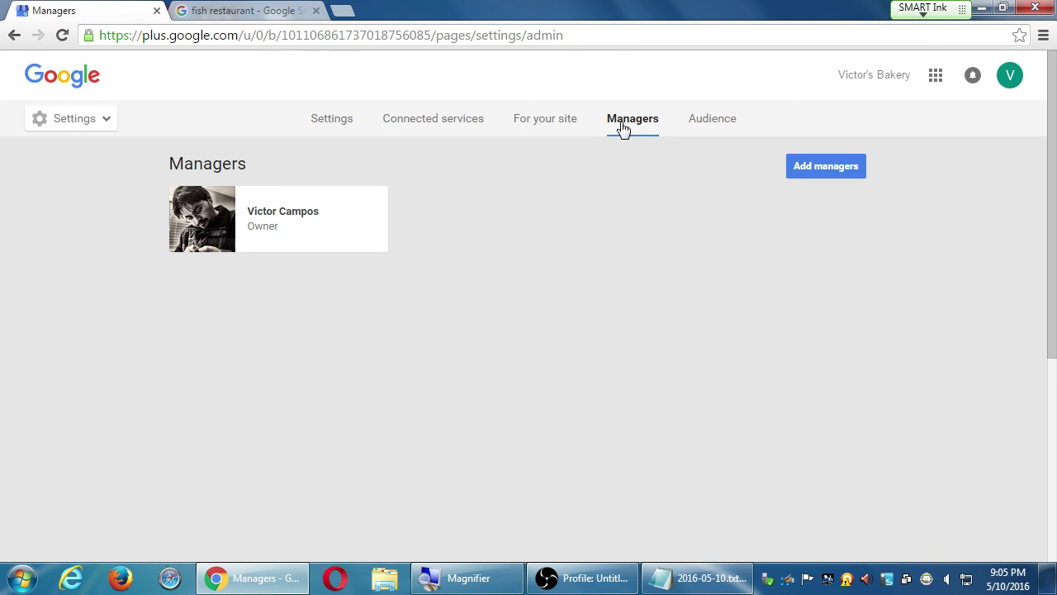
drag(255, 228, 301, 231)
click(592, 198)
Step: Return to the page Settings and bring Open Broadcaster Software to the front
click(328, 122)
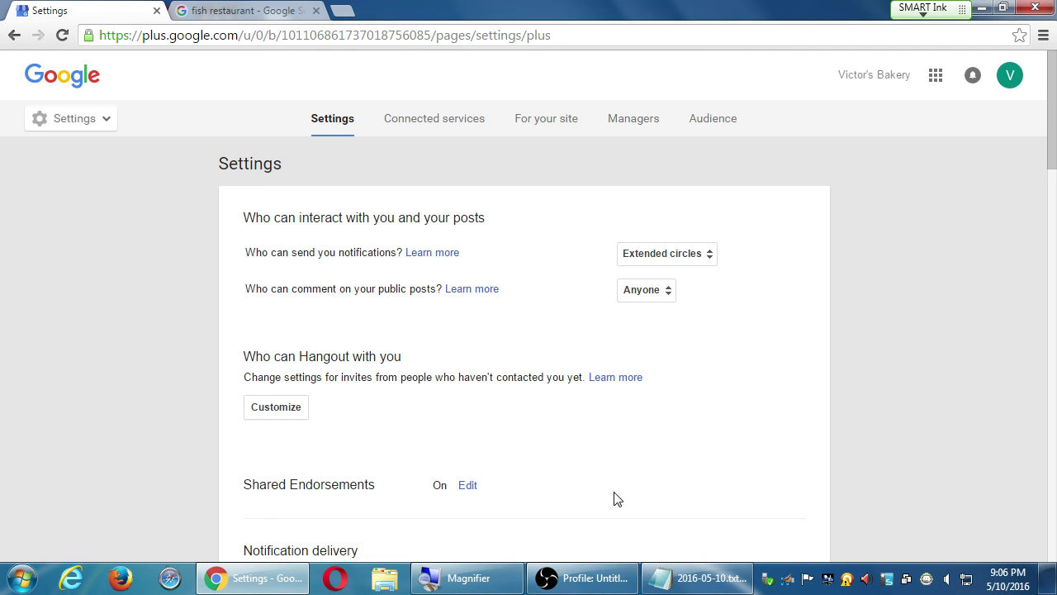
mouse_move(590, 579)
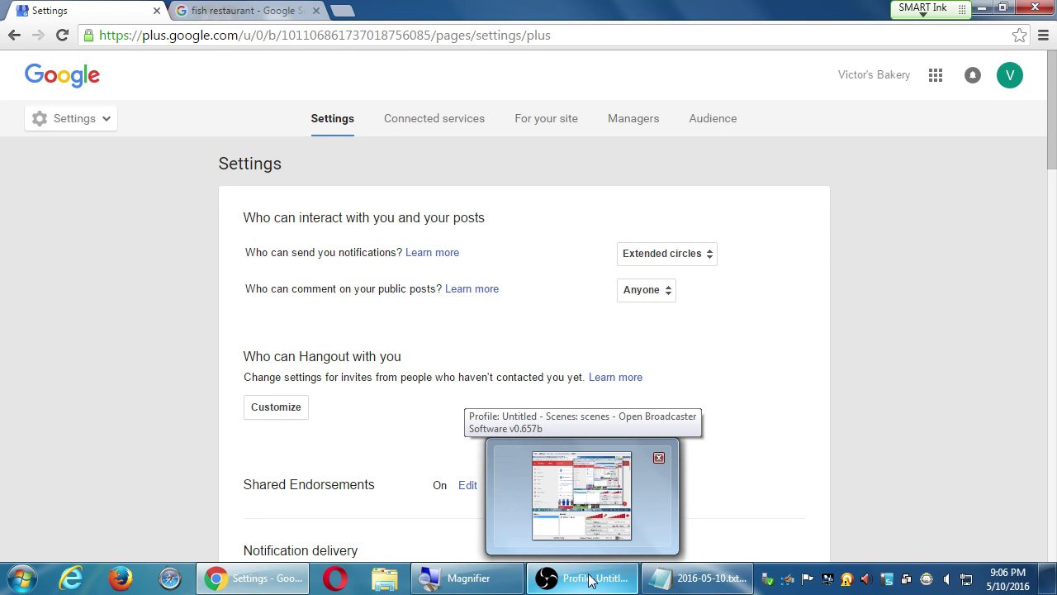
click(590, 580)
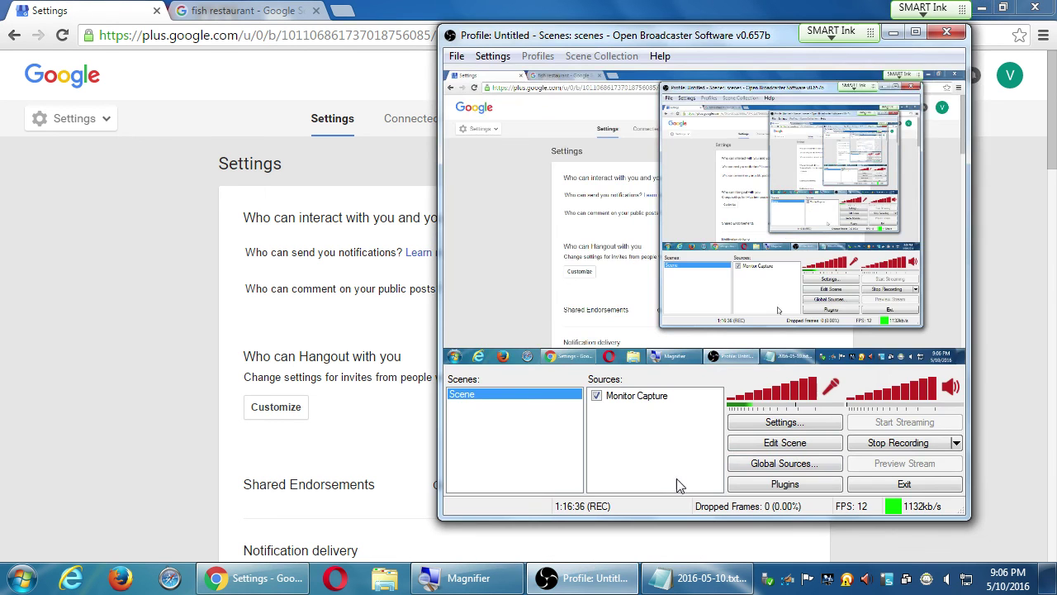